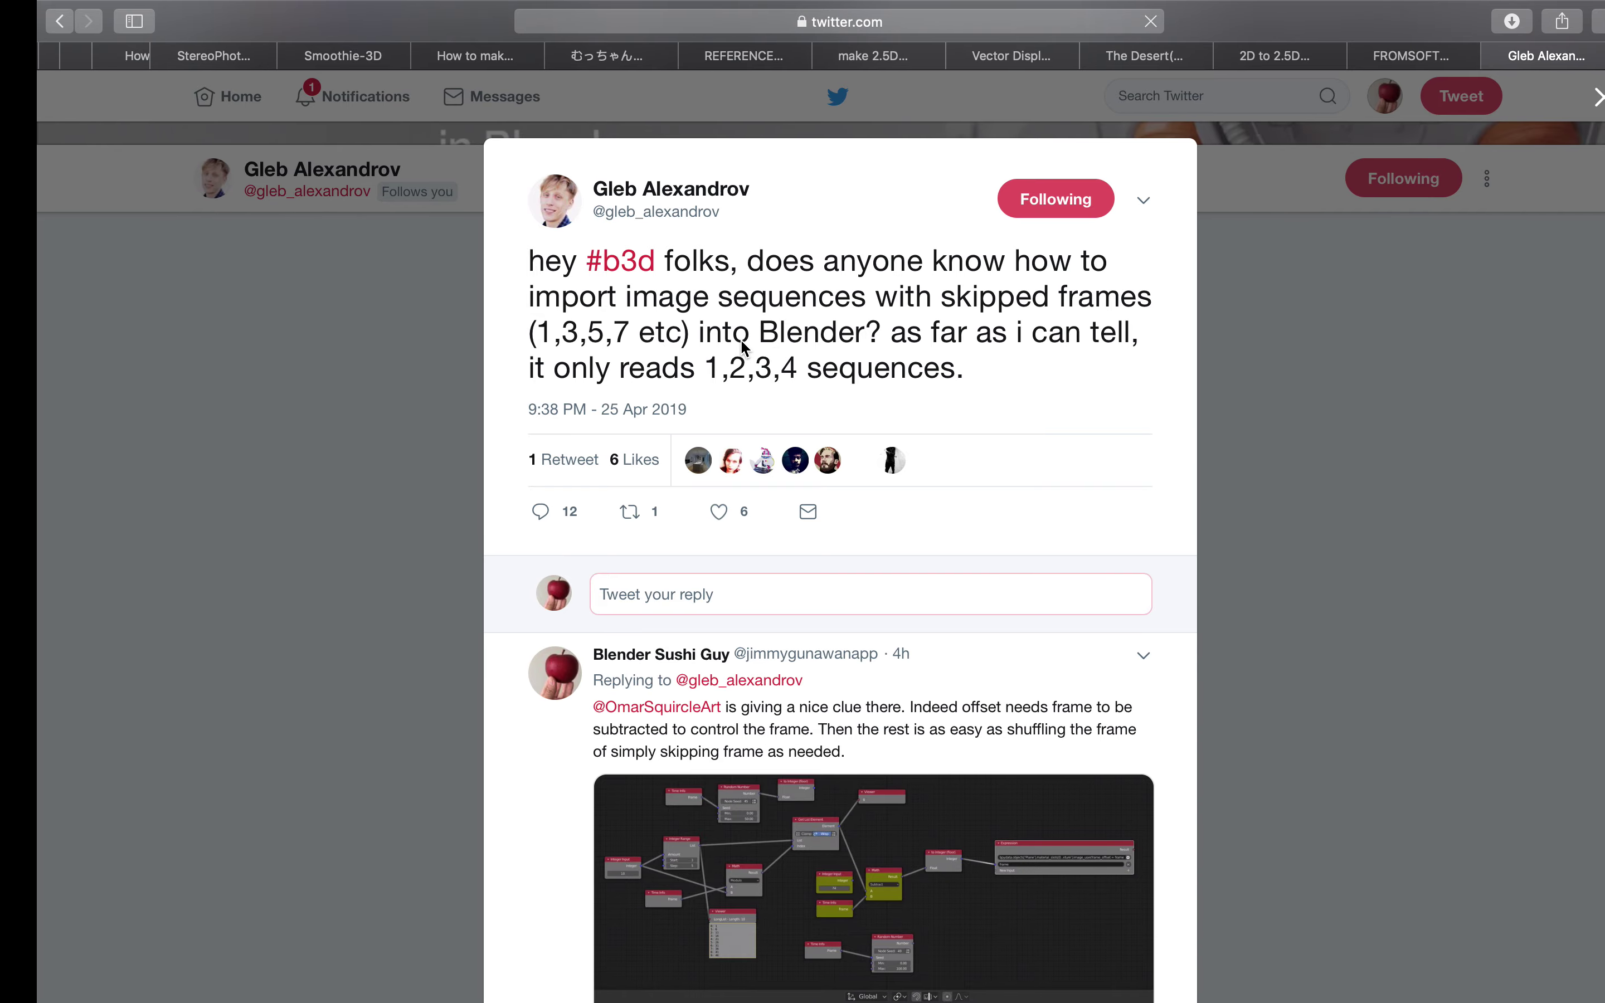
Step: Switch to Finder and list the Desktop folder sorted by creation date, newest first
key(ctrl+Left)
key(ctrl+Left)
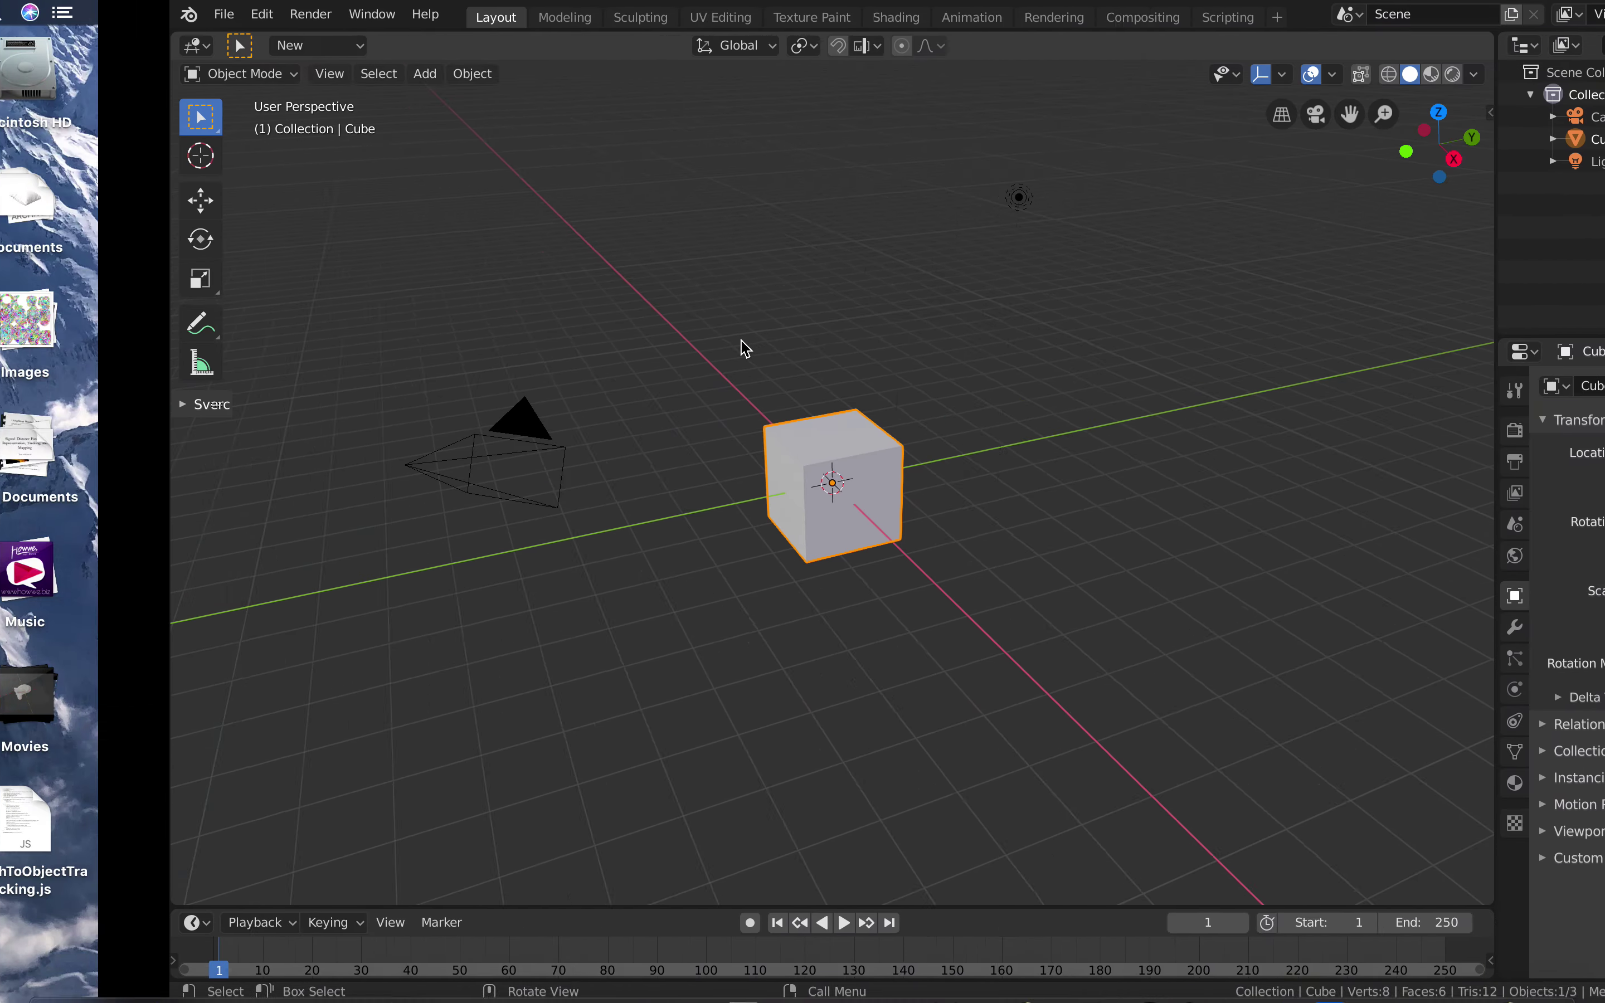
key(ctrl+Right)
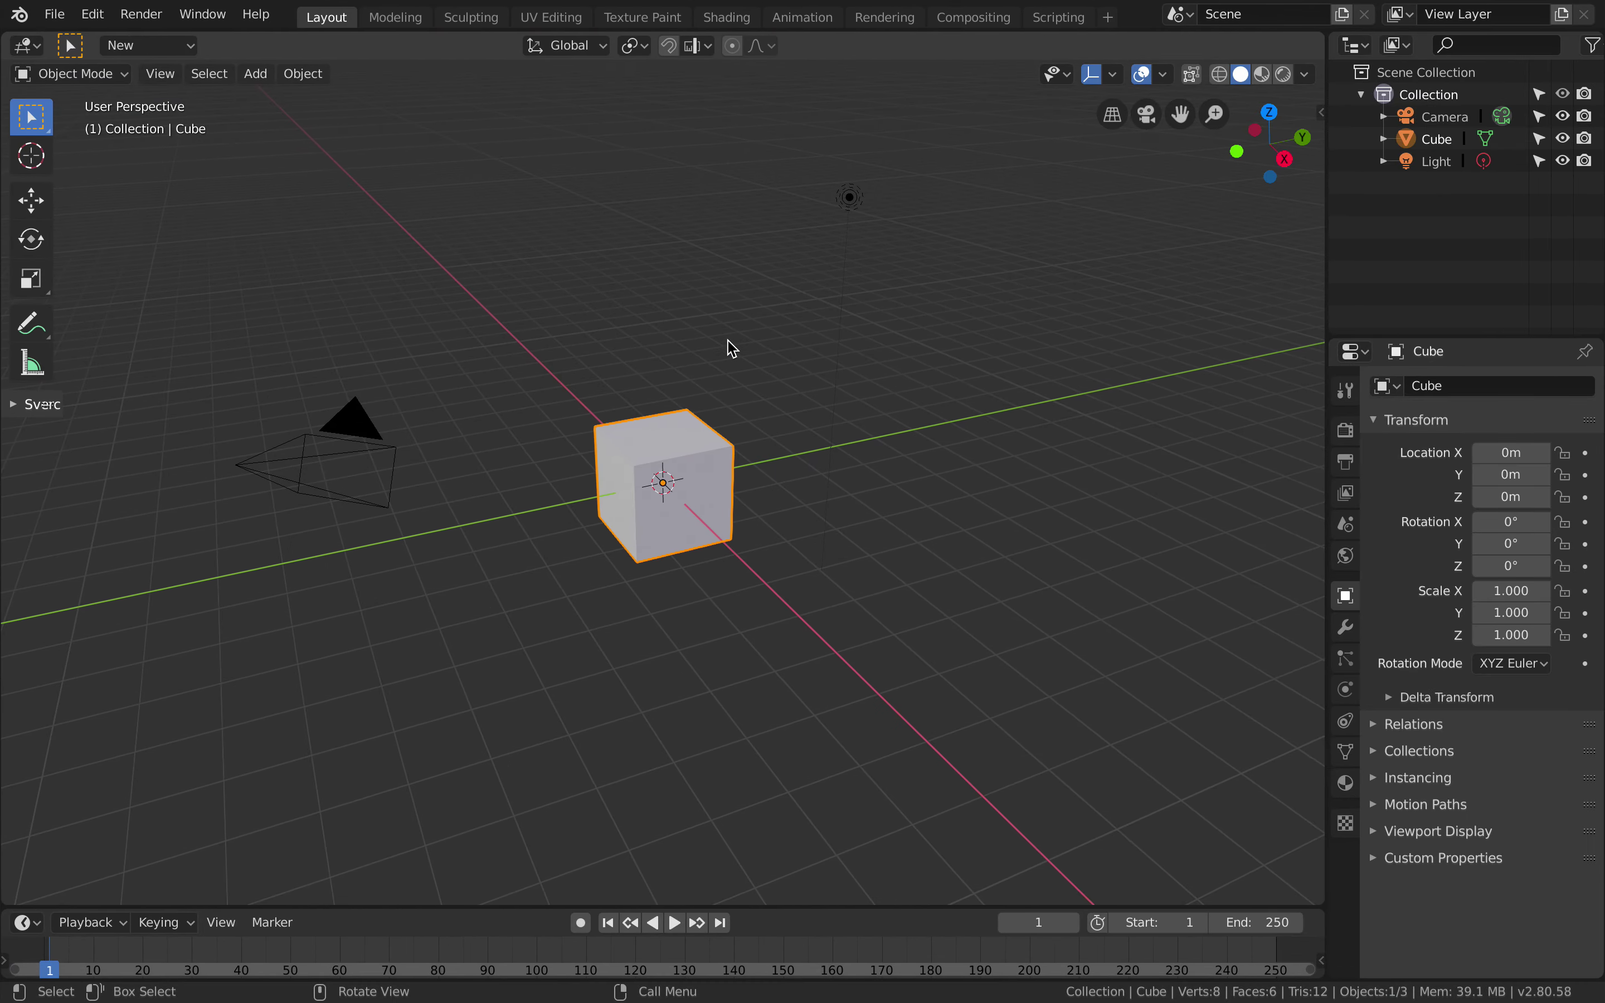
key(ctrl+Left)
double_click(858, 342)
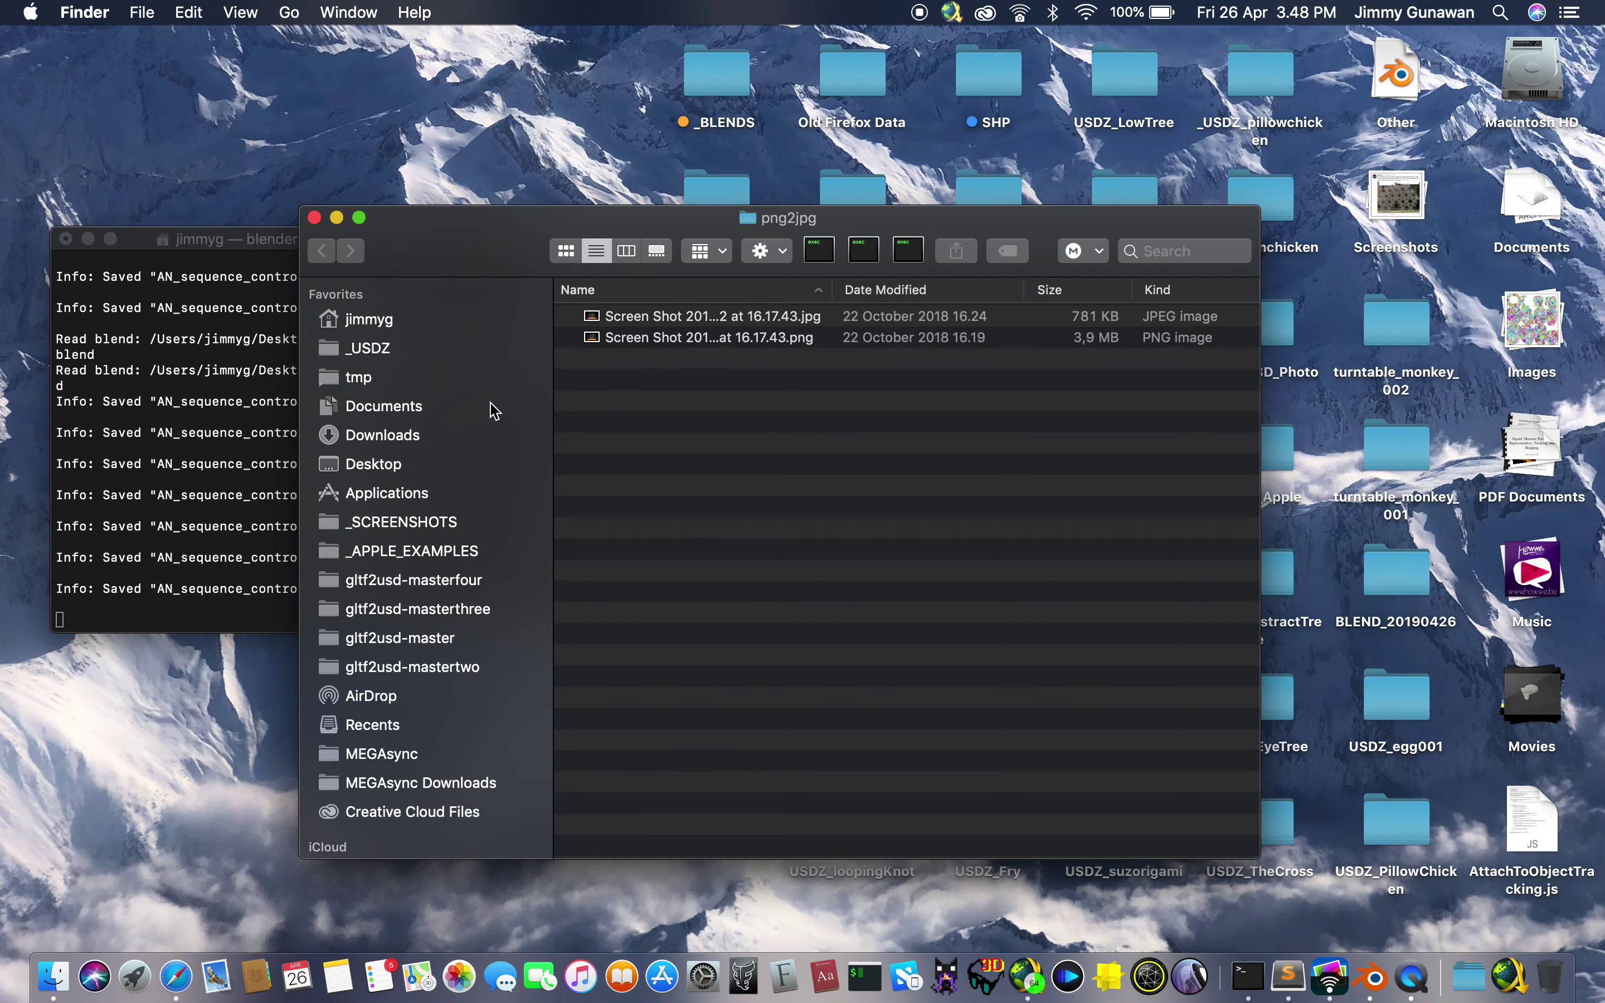
click(412, 465)
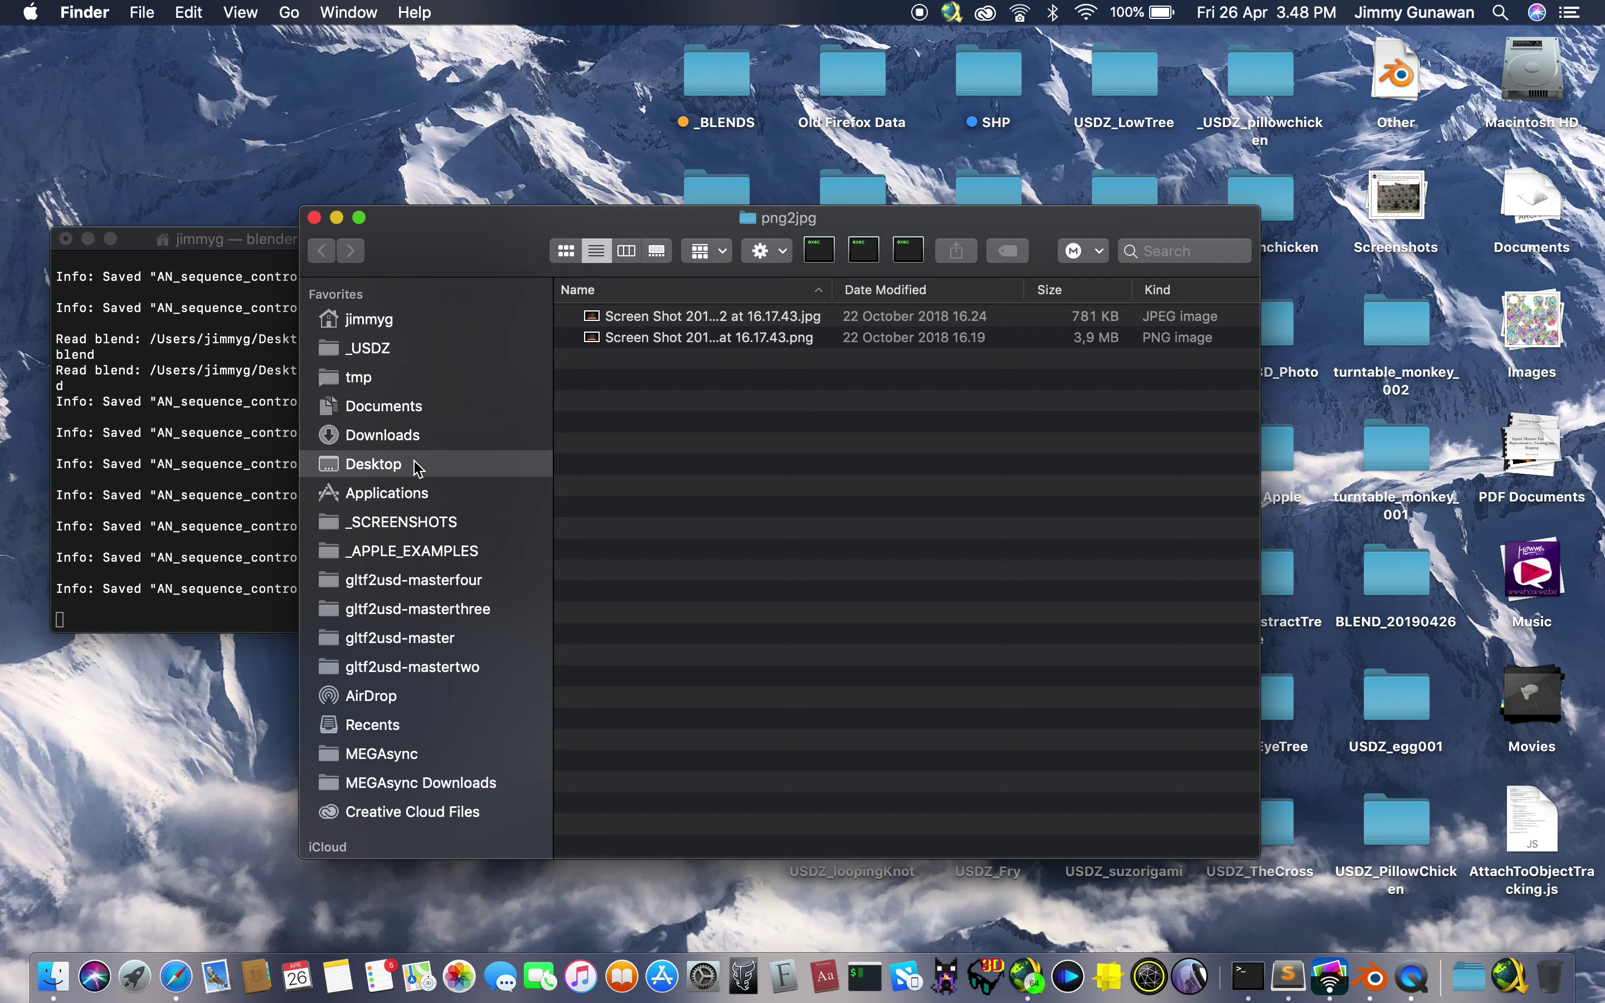
scroll(736, 387, up, 20)
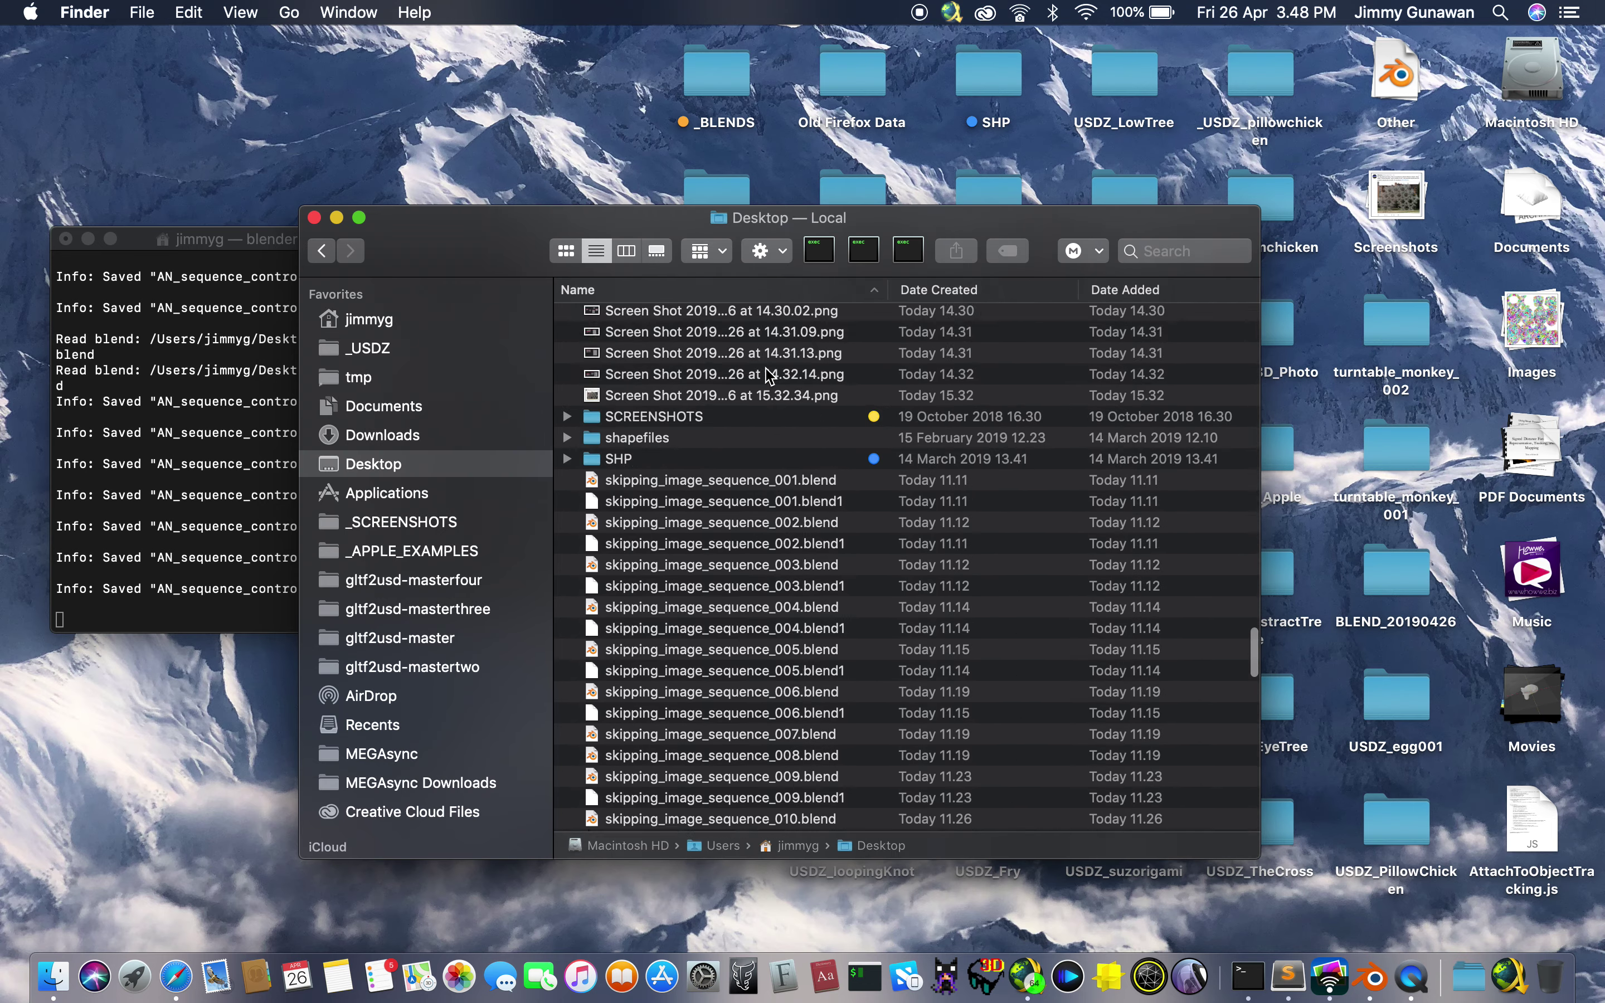
scroll(769, 376, up, 15)
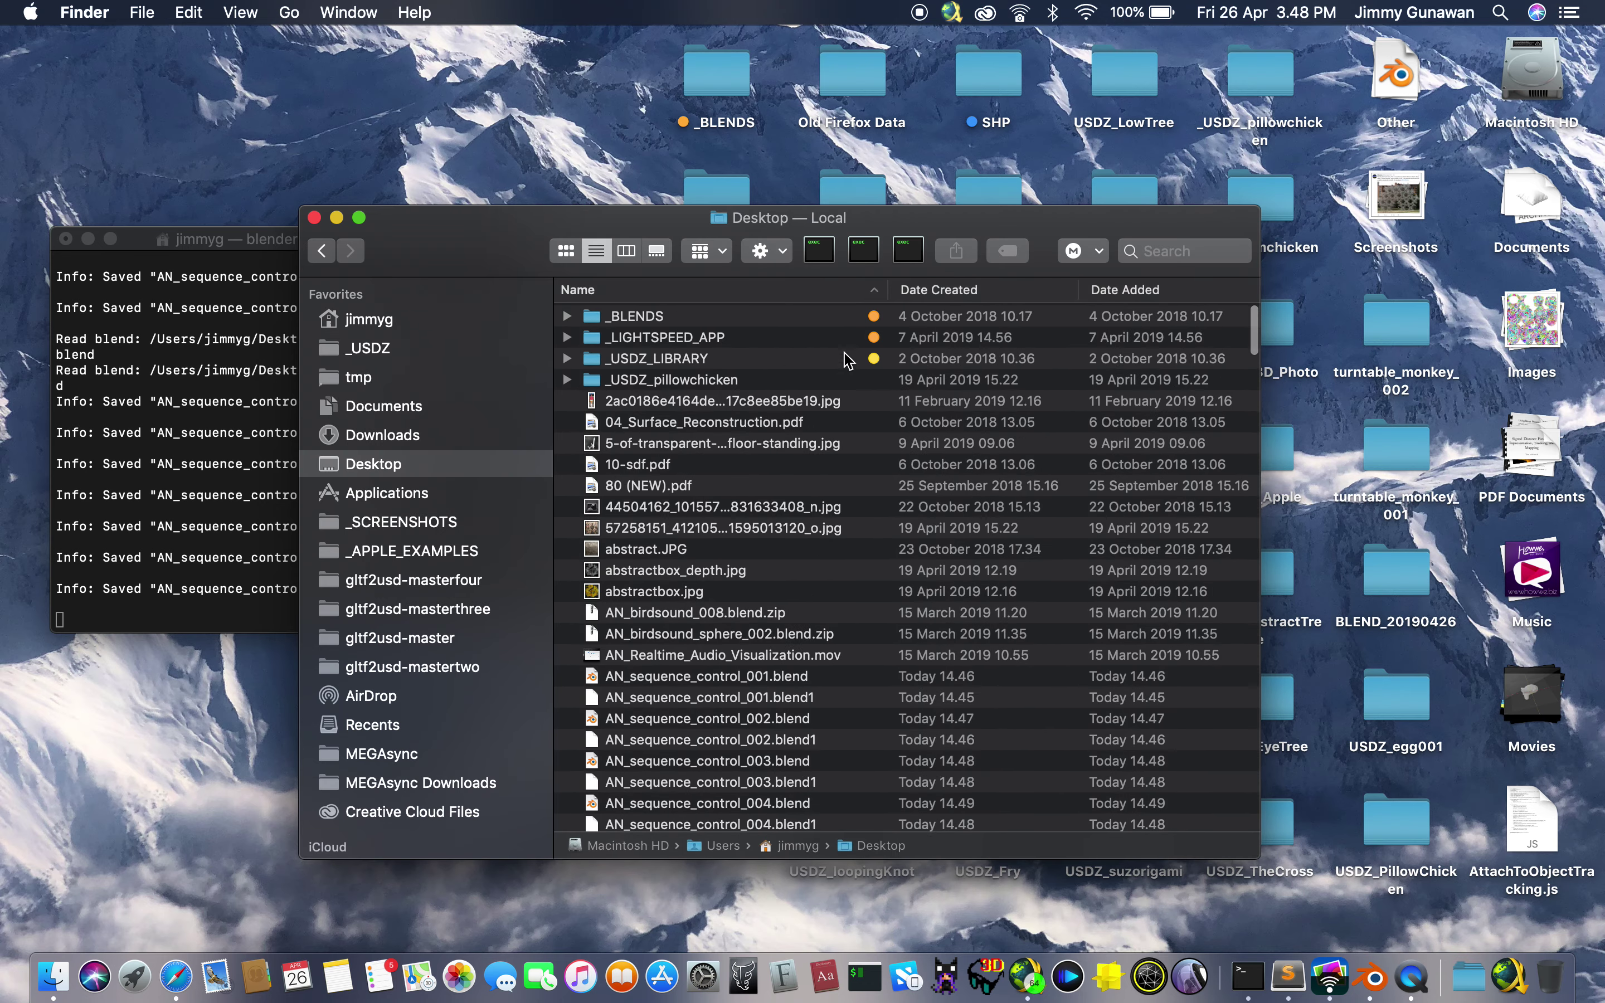
click(928, 292)
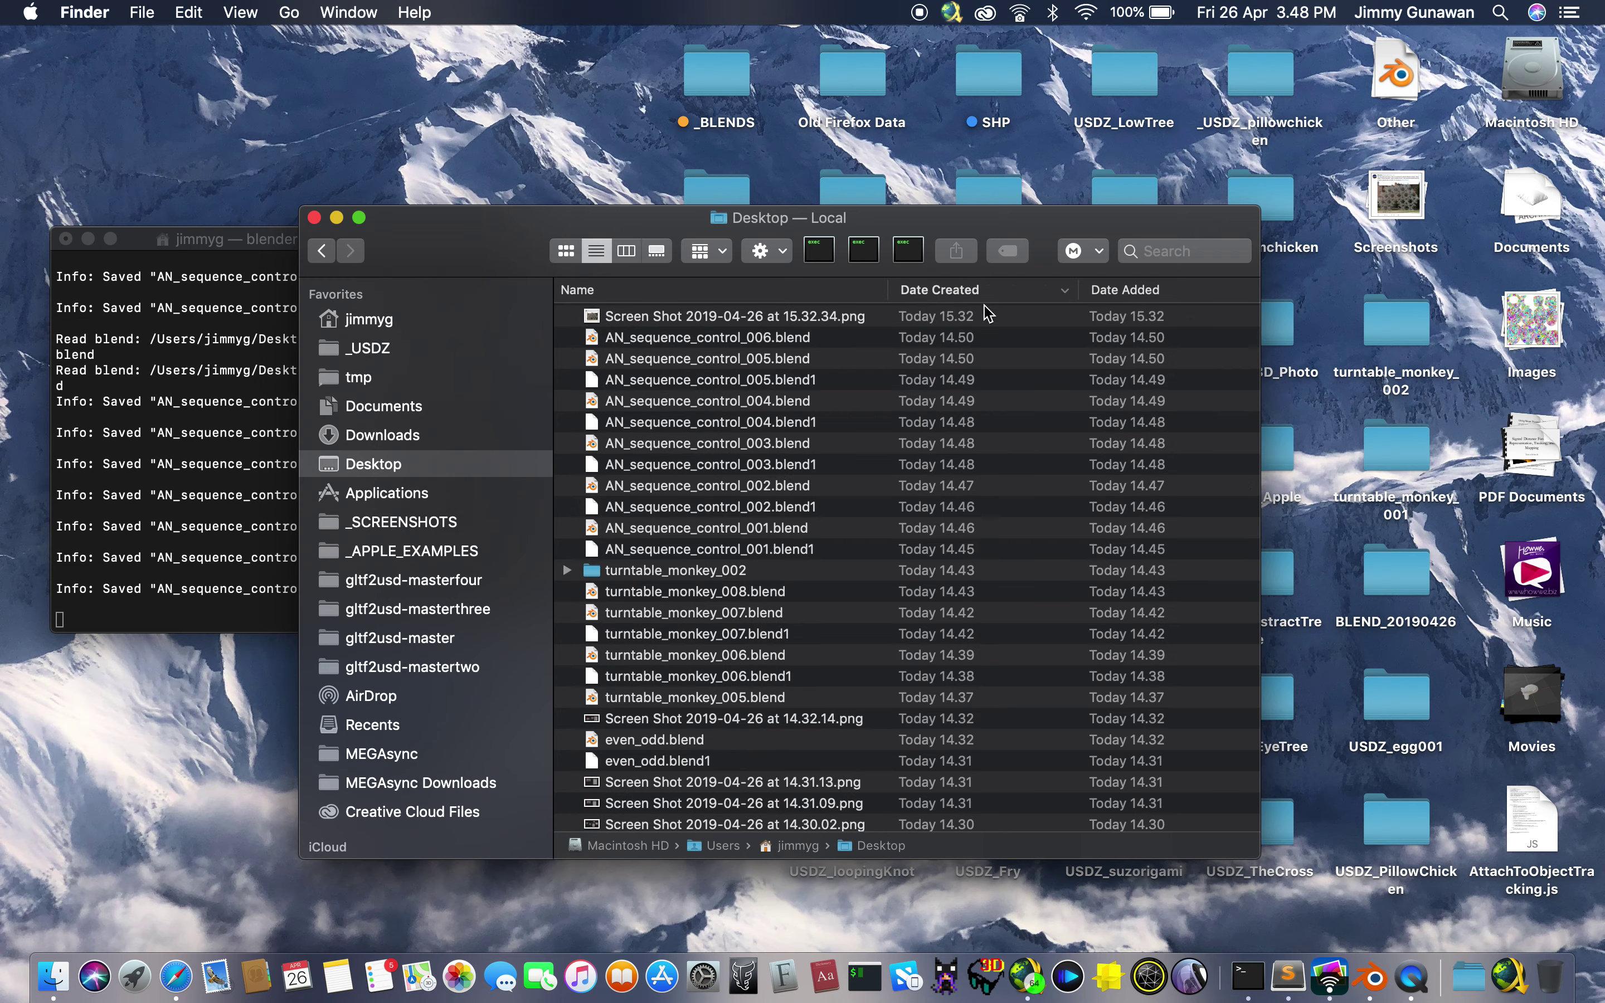
Step: Open the turntable_monkey_002 folder and preview its numbered PNG frames starting at 0001.png
click(662, 572)
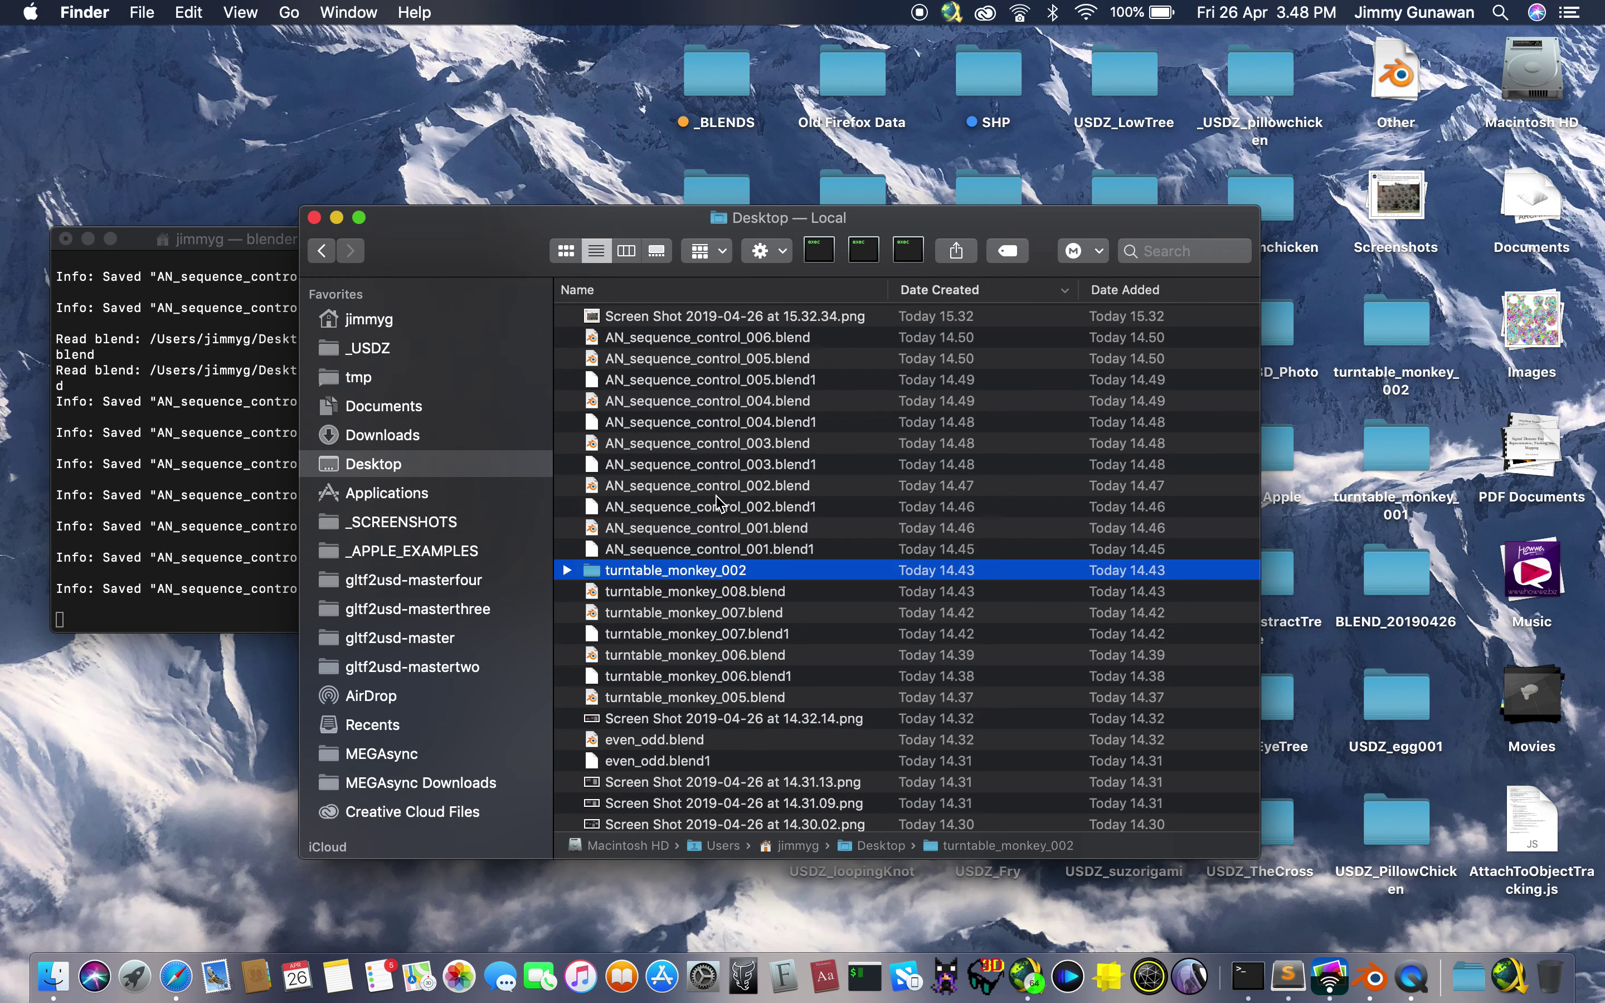
key(super+Down)
click(681, 316)
shift+click(667, 565)
key(space)
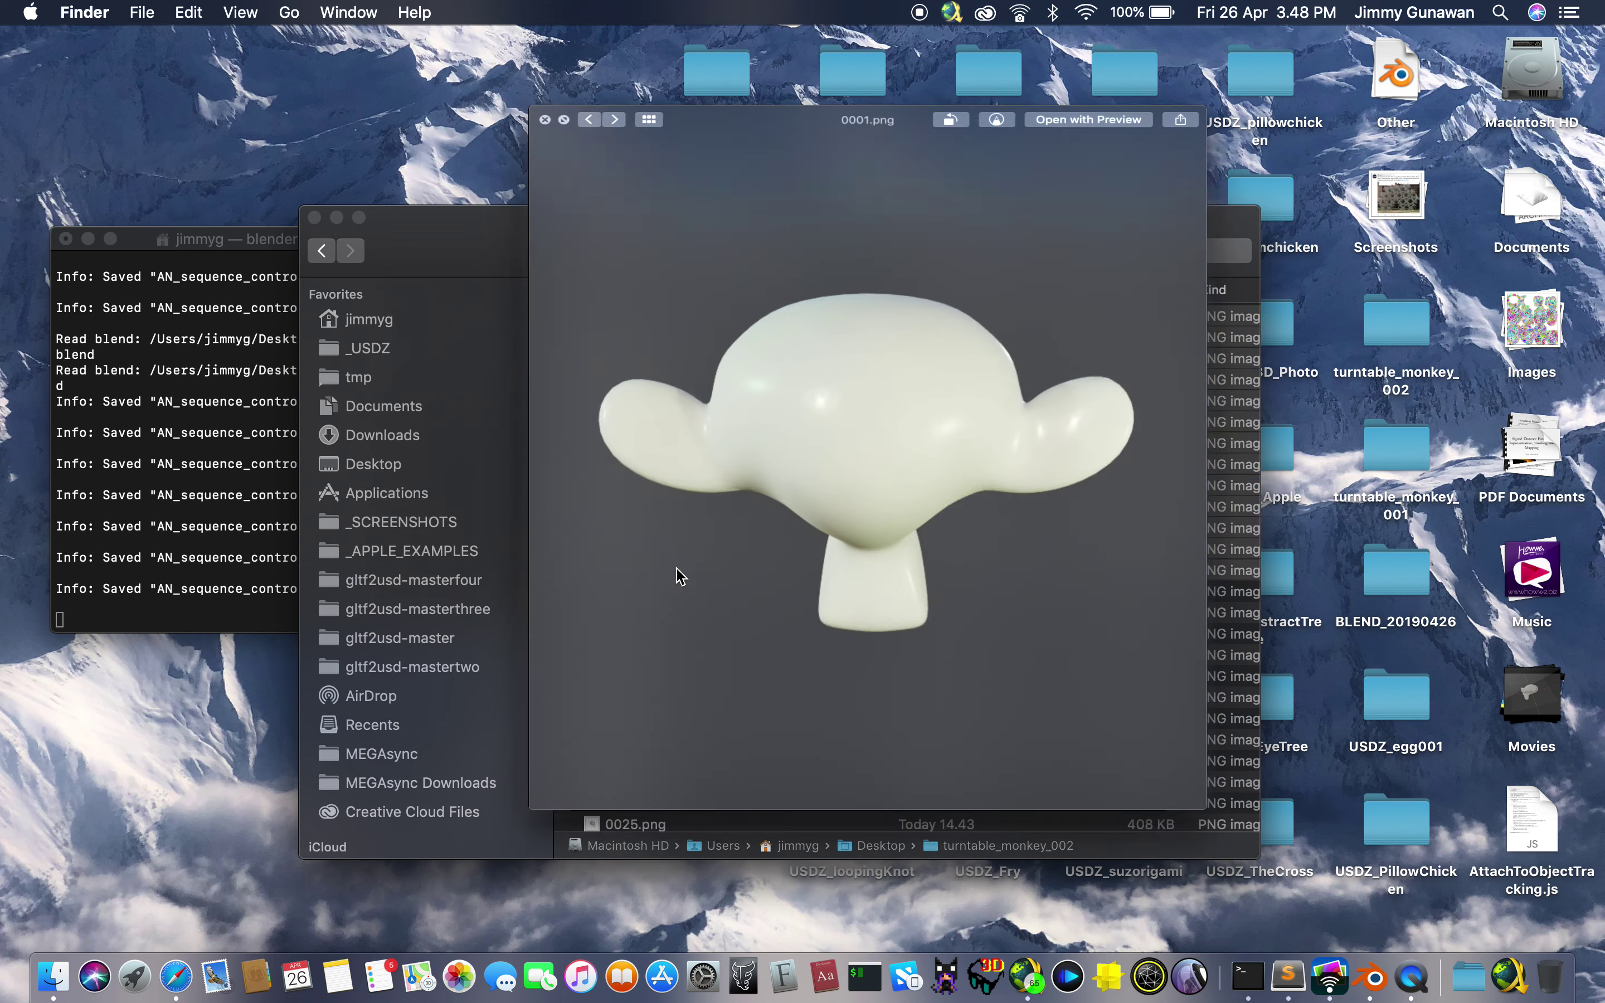
Step: Page through the previewed monkey frames to check the turntable rotation, and close the preview
key(Right)
key(Right)
key(Right)
key(Right)
key(Right)
key(Right)
key(Right)
key(Right)
key(Right)
key(Right)
key(Right)
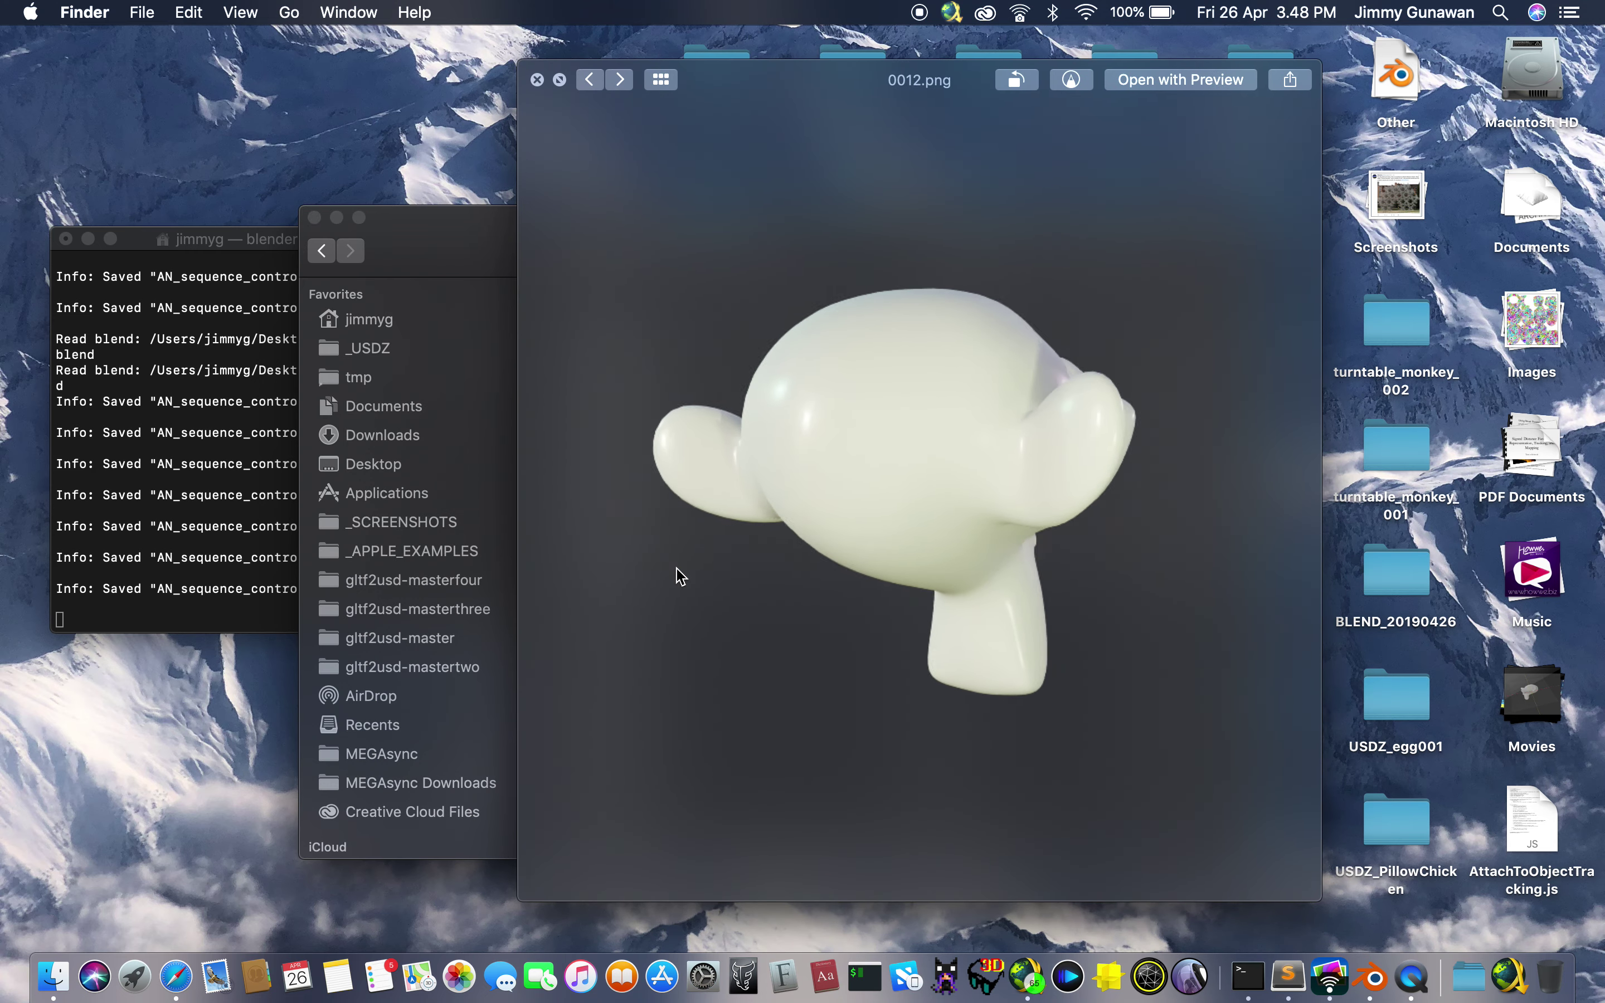
key(Right)
key(Right)
key(Right)
key(Right)
key(Right)
key(Right)
key(Right)
key(Right)
key(Right)
key(Right)
key(Right)
key(Right)
key(Right)
key(Right)
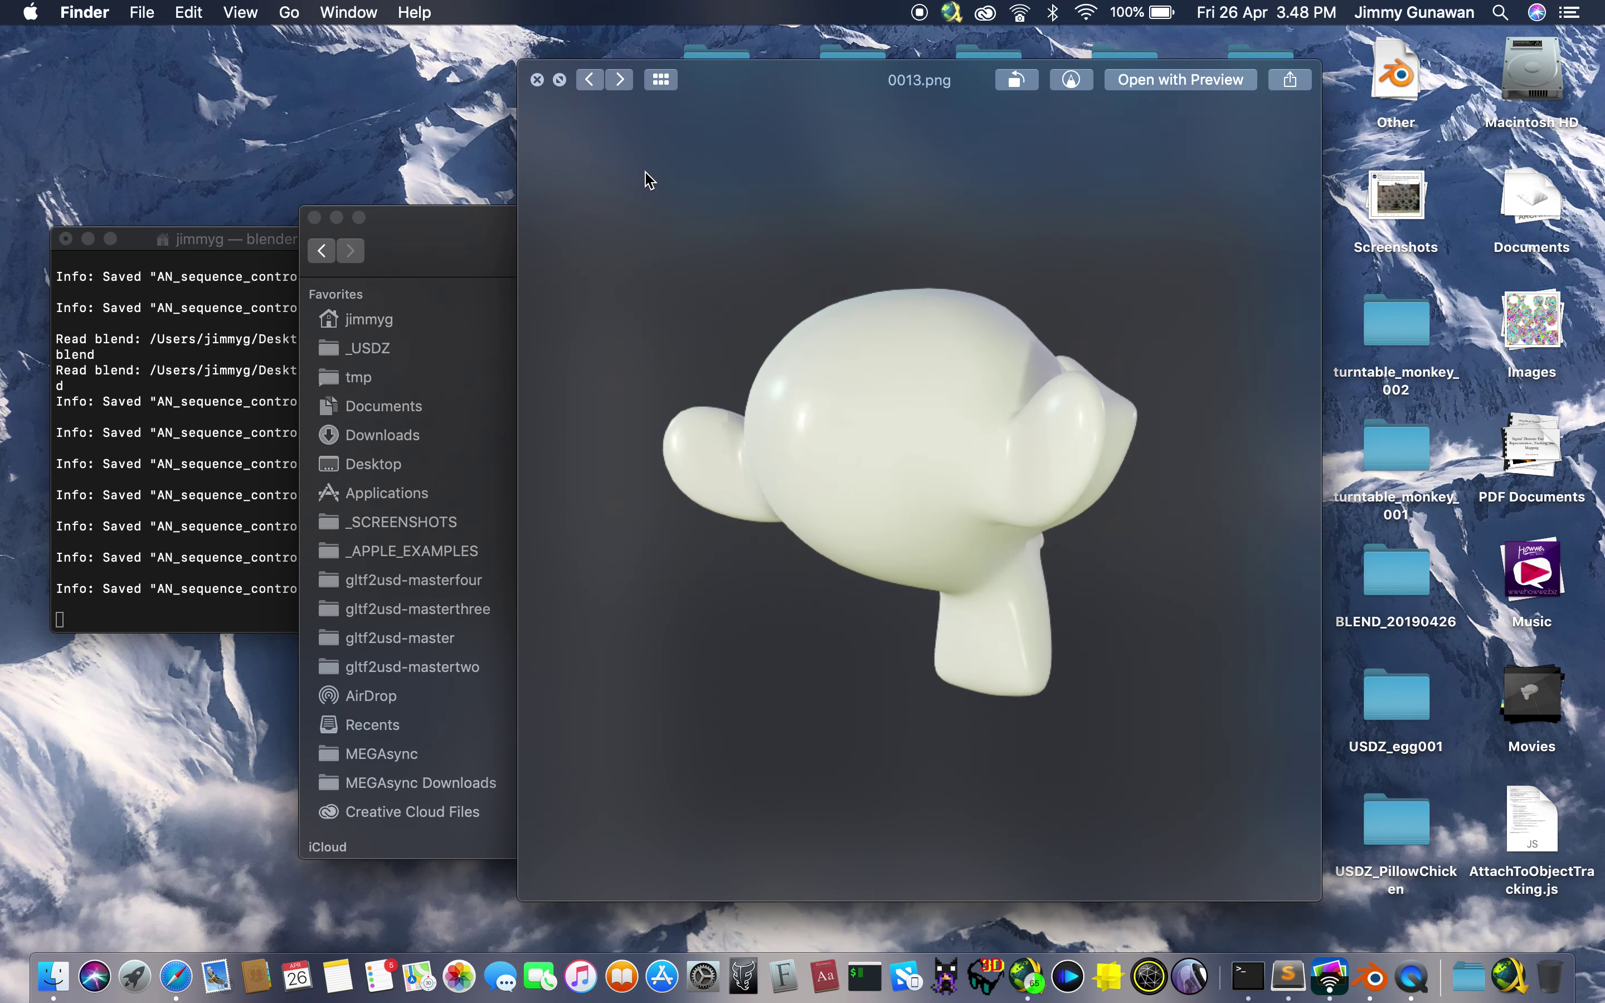
click(537, 80)
Step: Switch to Blender and open the recent file turntable_monkey_008.blend
key(ctrl+Right)
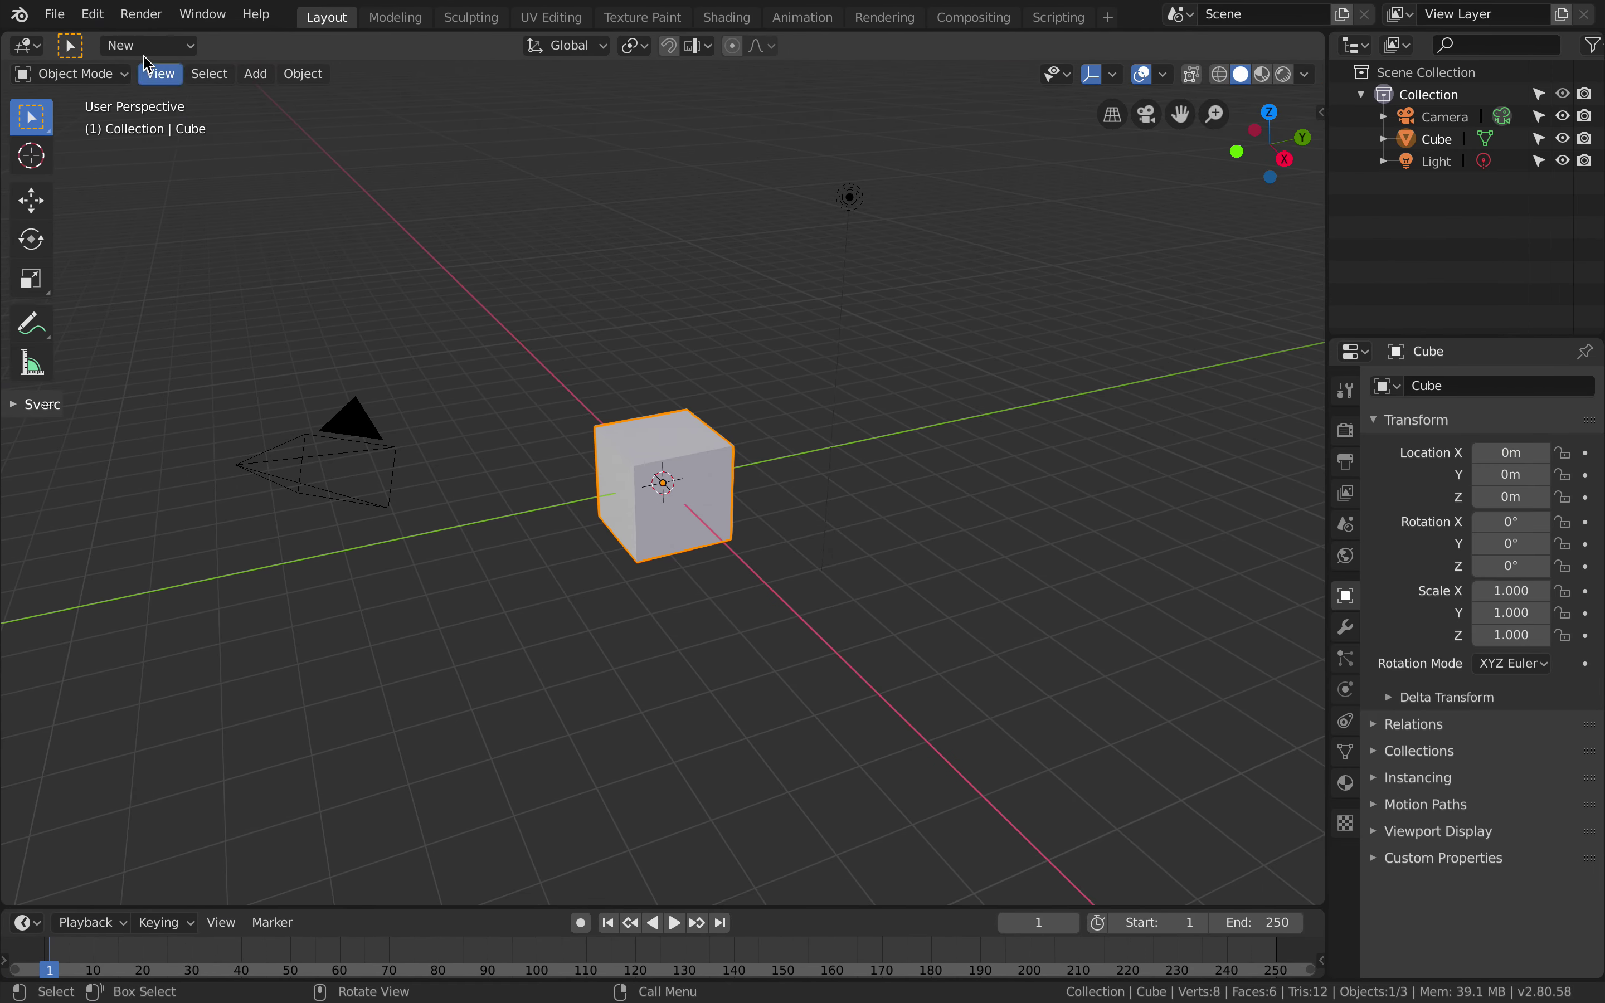
click(54, 13)
mouse_move(208, 86)
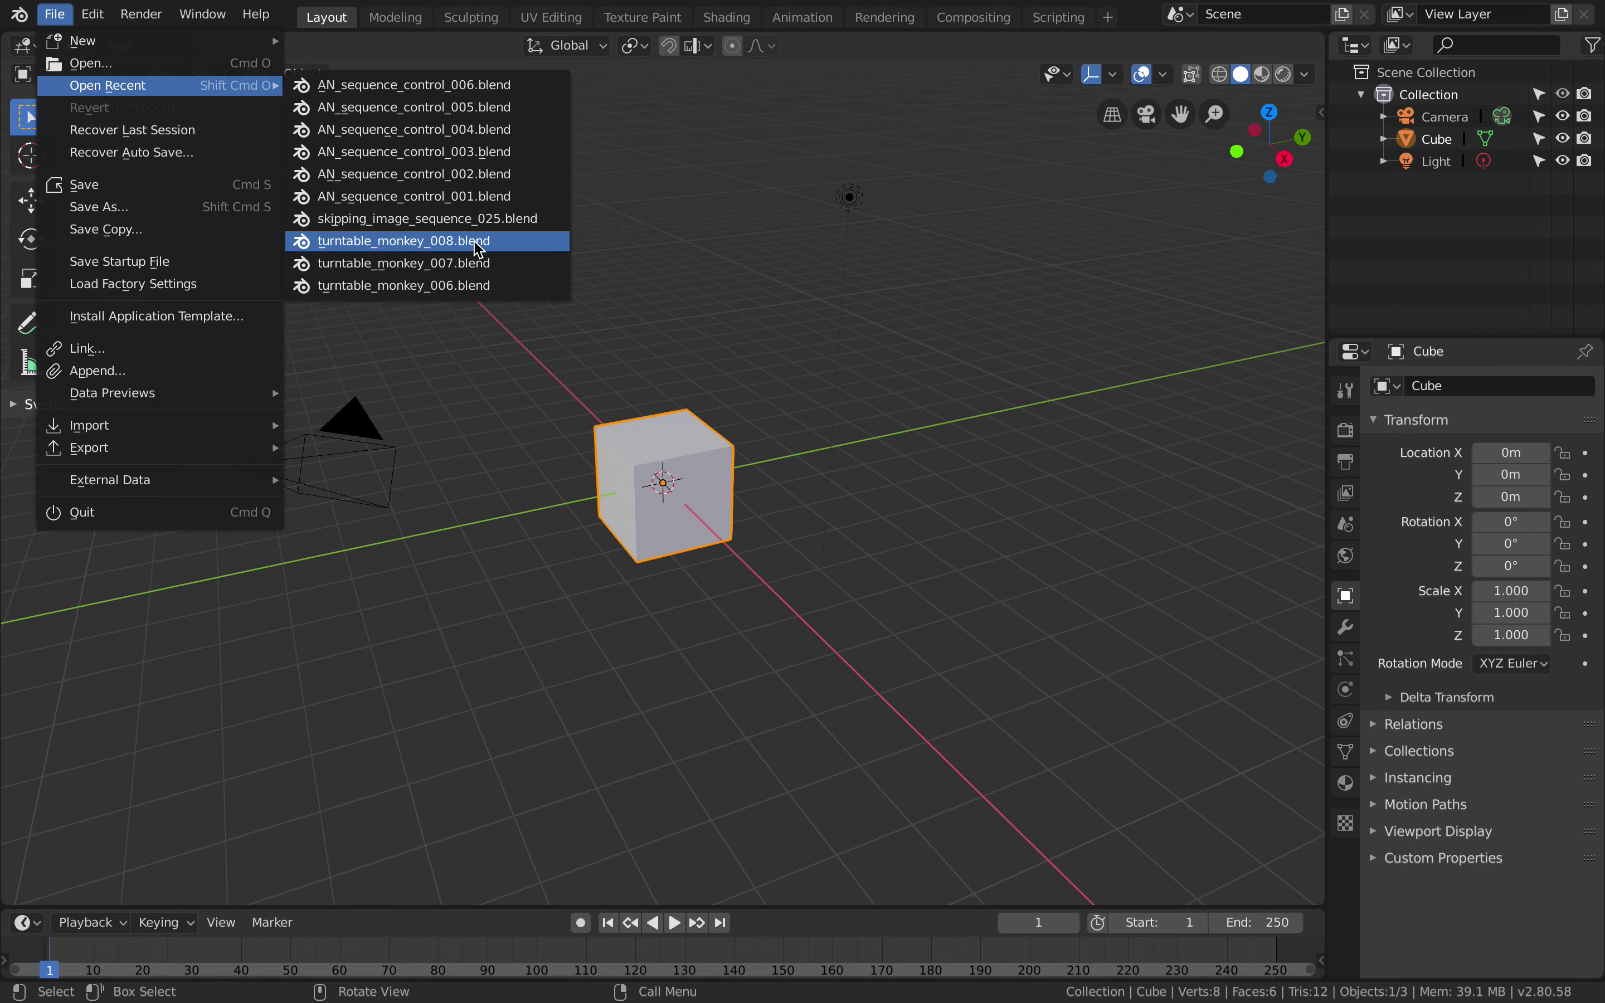
key(Return)
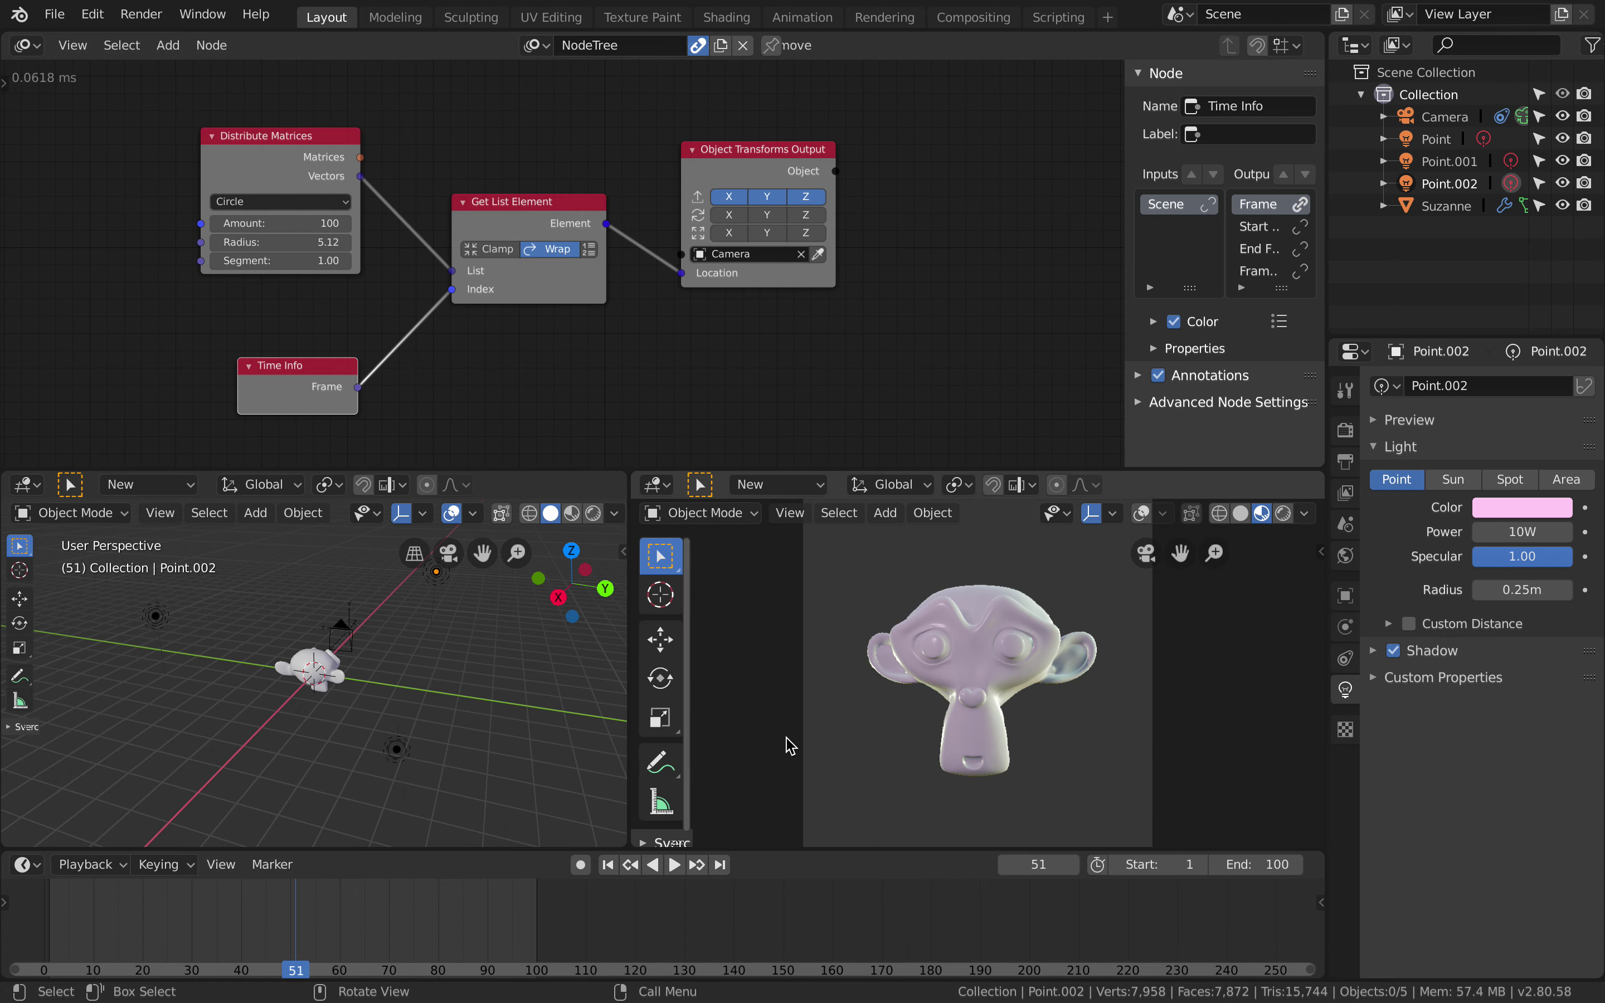
Step: Get a closer view of the monkey and play the turntable animation from the first frame
middle_drag(411, 697, 488, 685)
scroll(487, 690, up, 5)
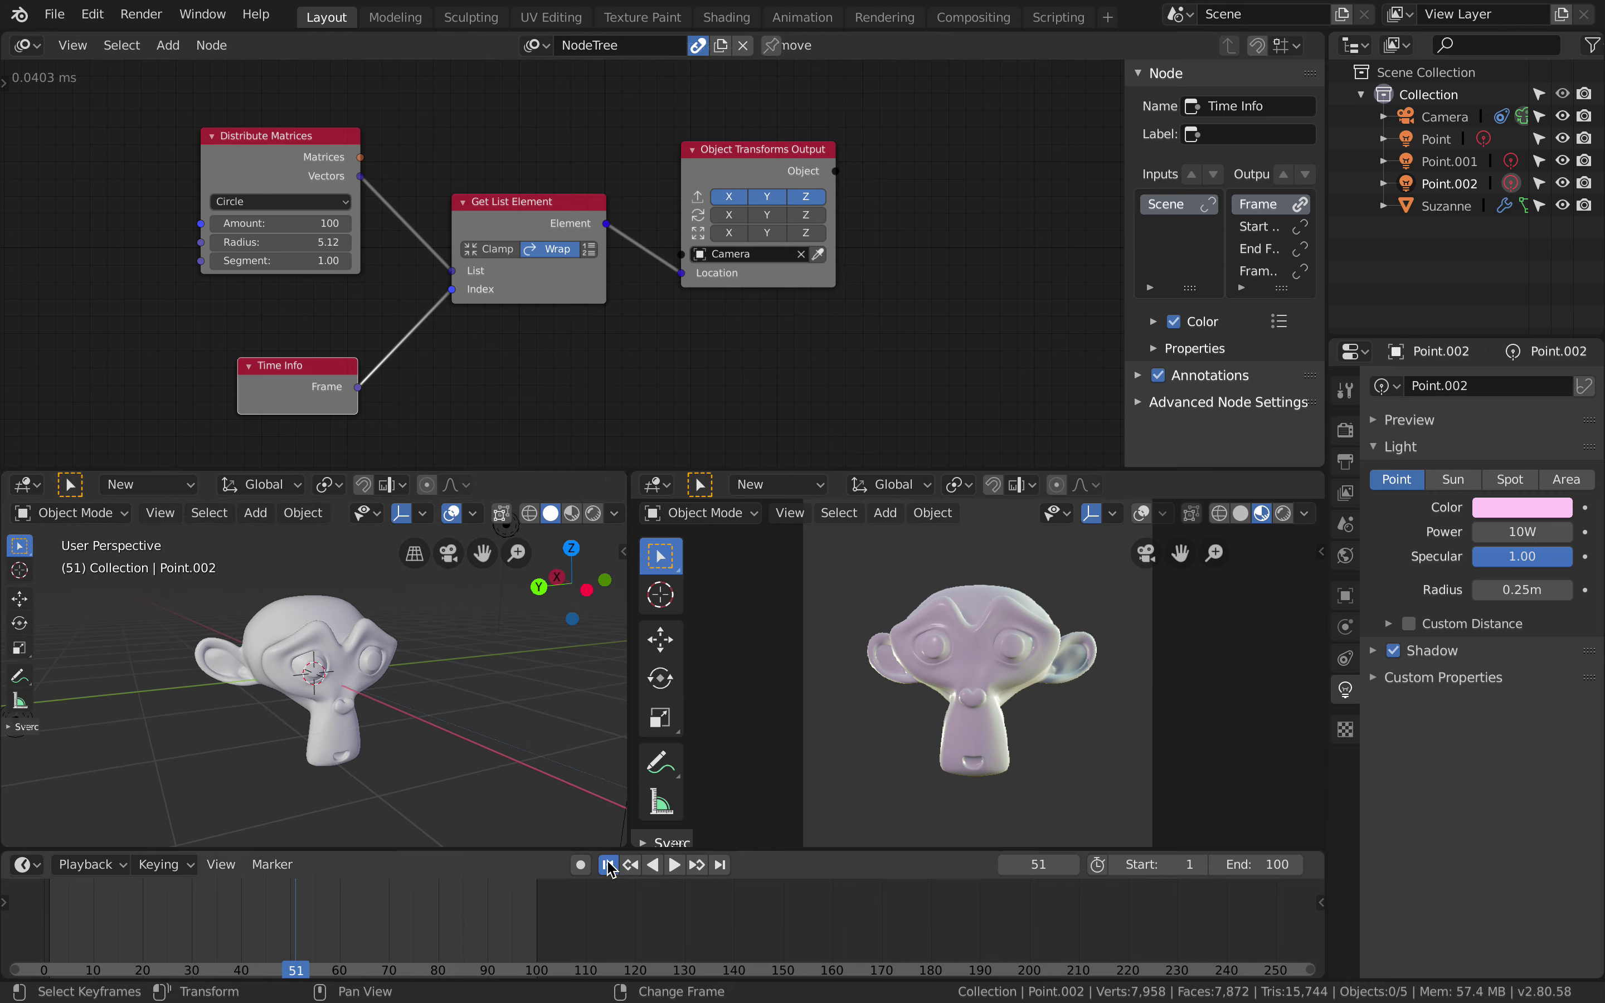
click(608, 864)
click(674, 865)
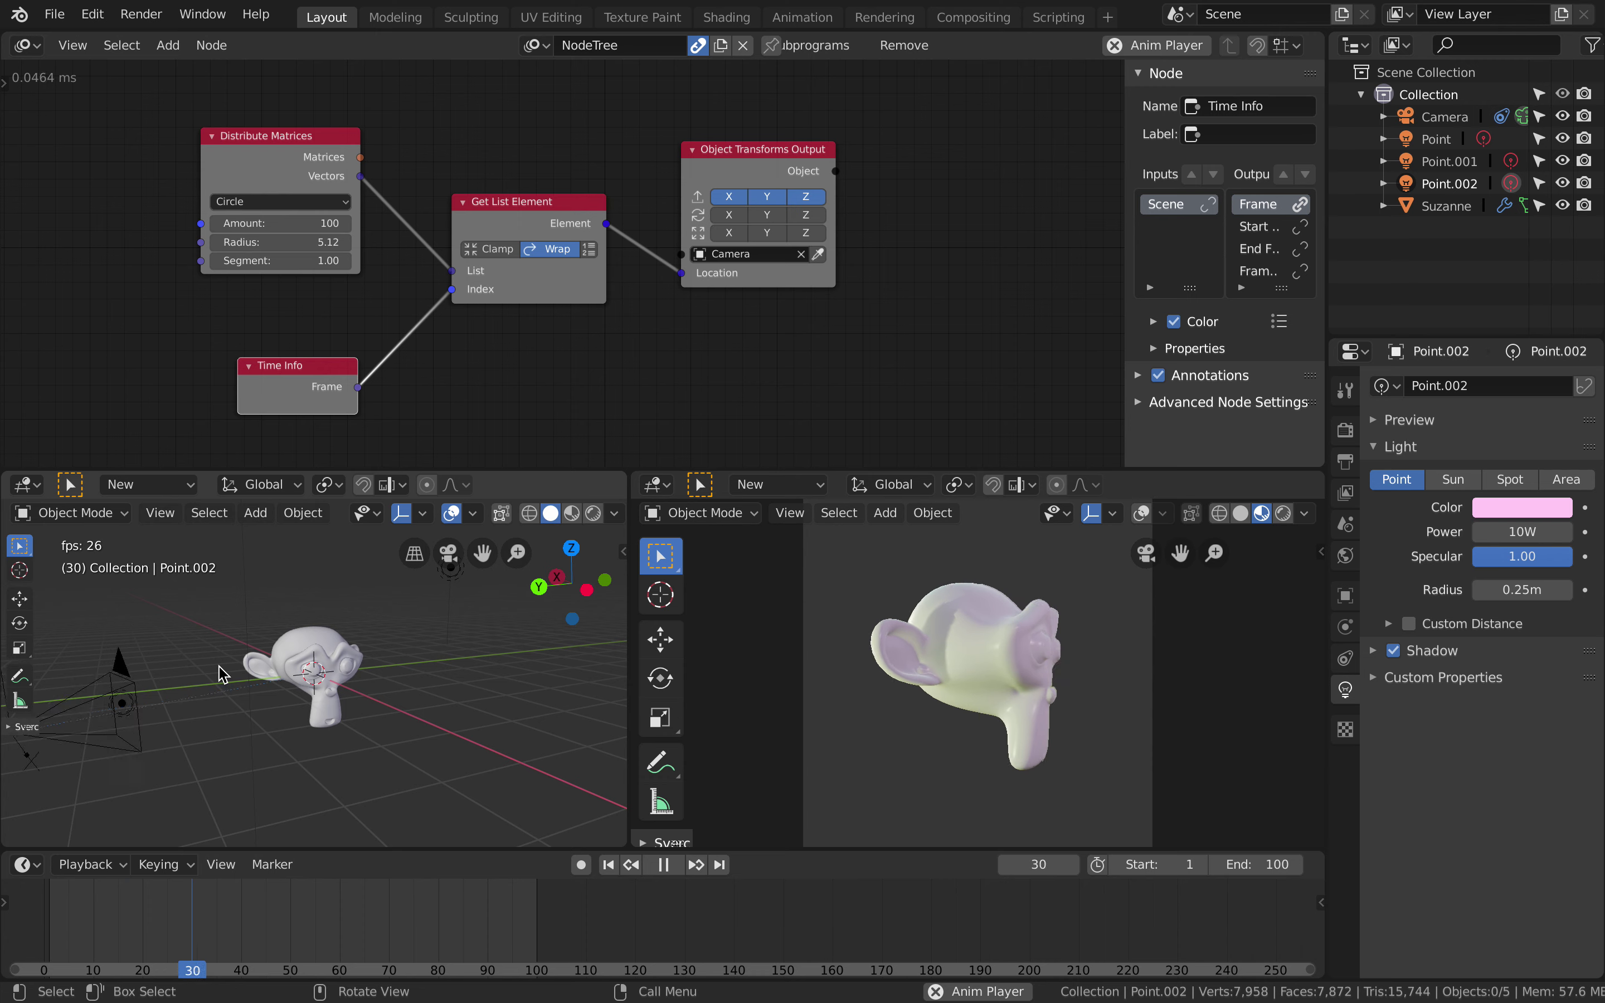
Step: Select the orbiting camera and show its Track To constraint in a widened properties area
middle_drag(223, 674, 405, 638)
click(436, 661)
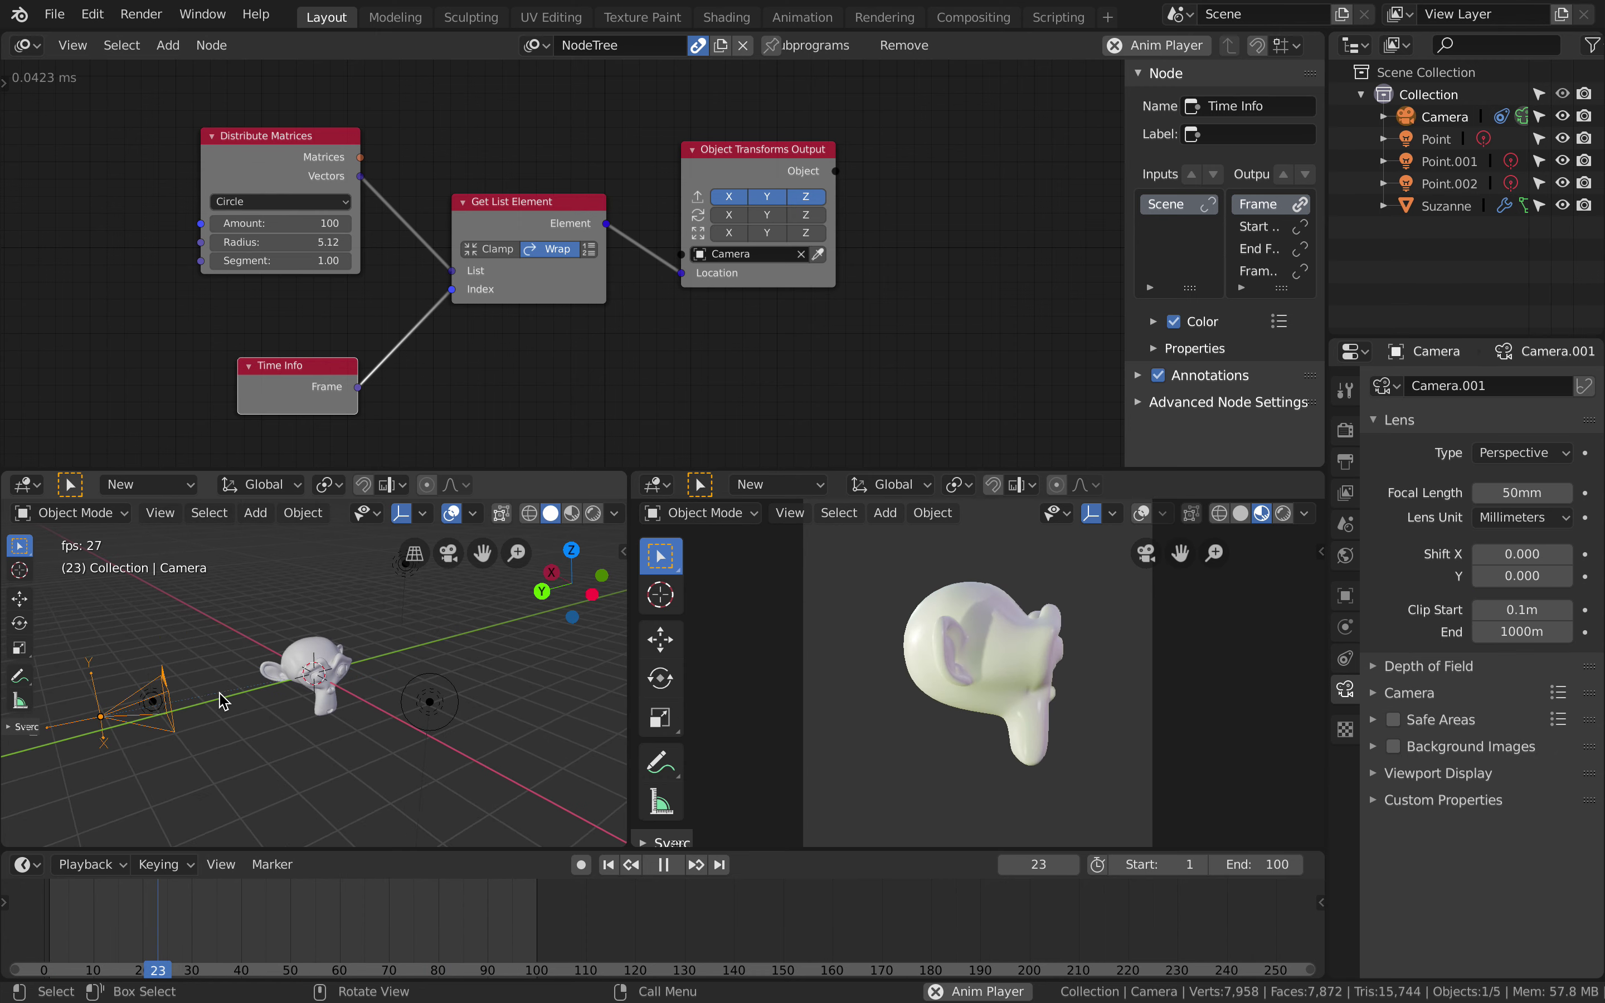
middle_drag(337, 701, 340, 683)
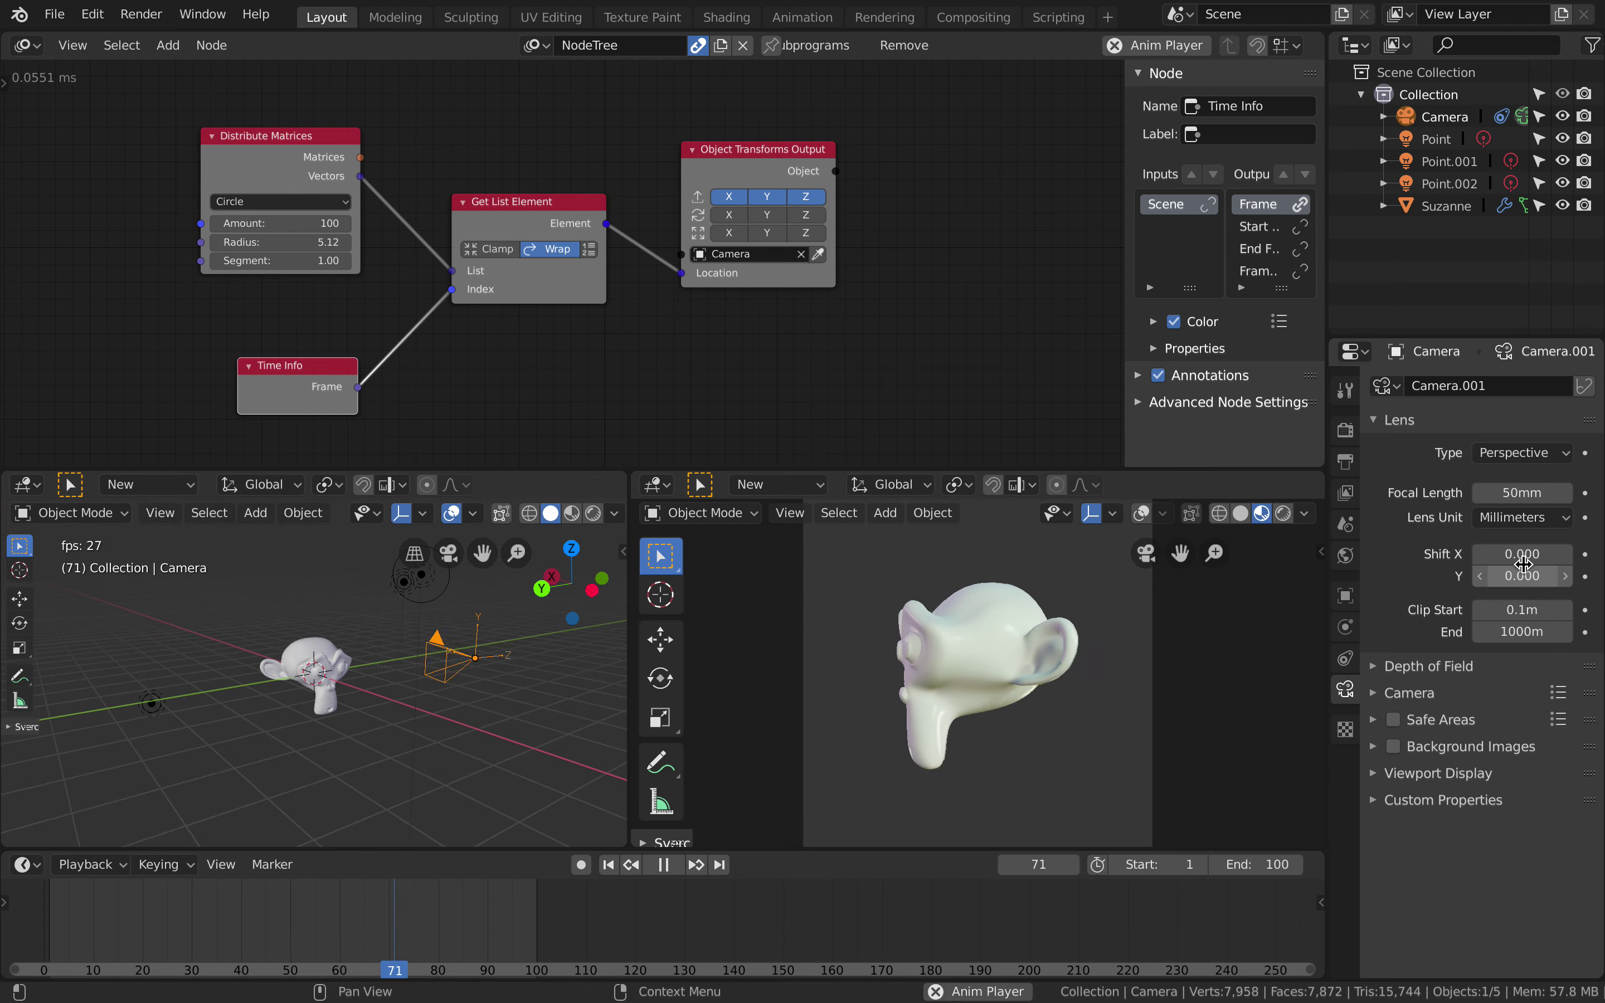
click(1346, 627)
click(1346, 659)
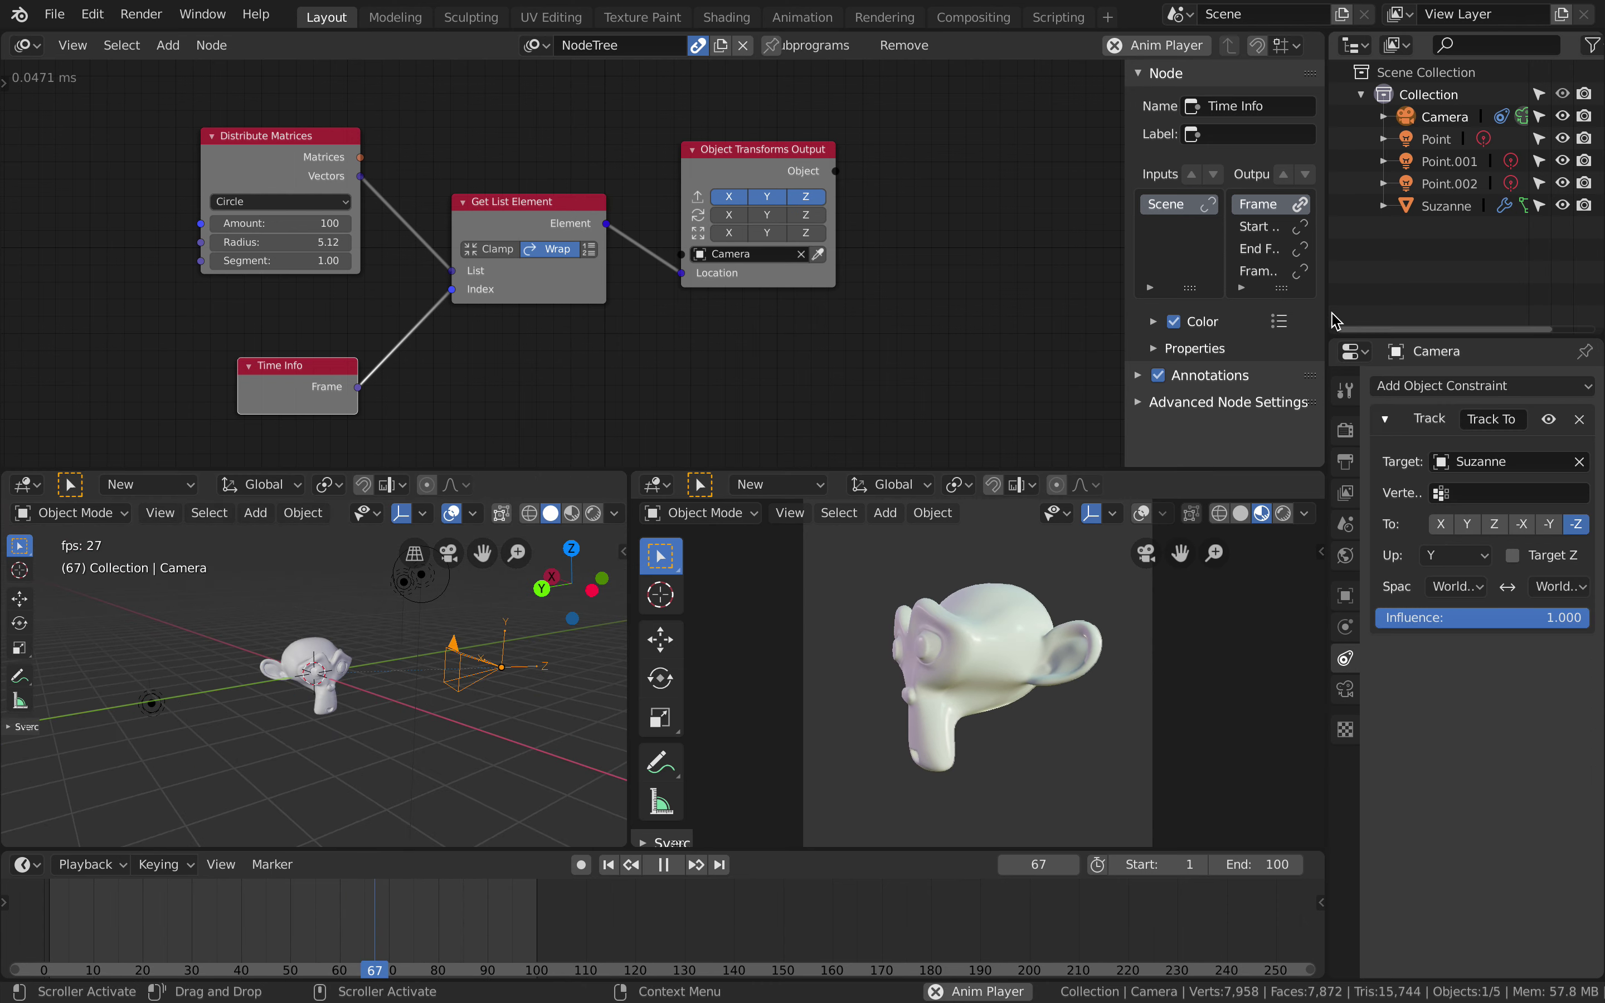
drag(1328, 310, 1215, 313)
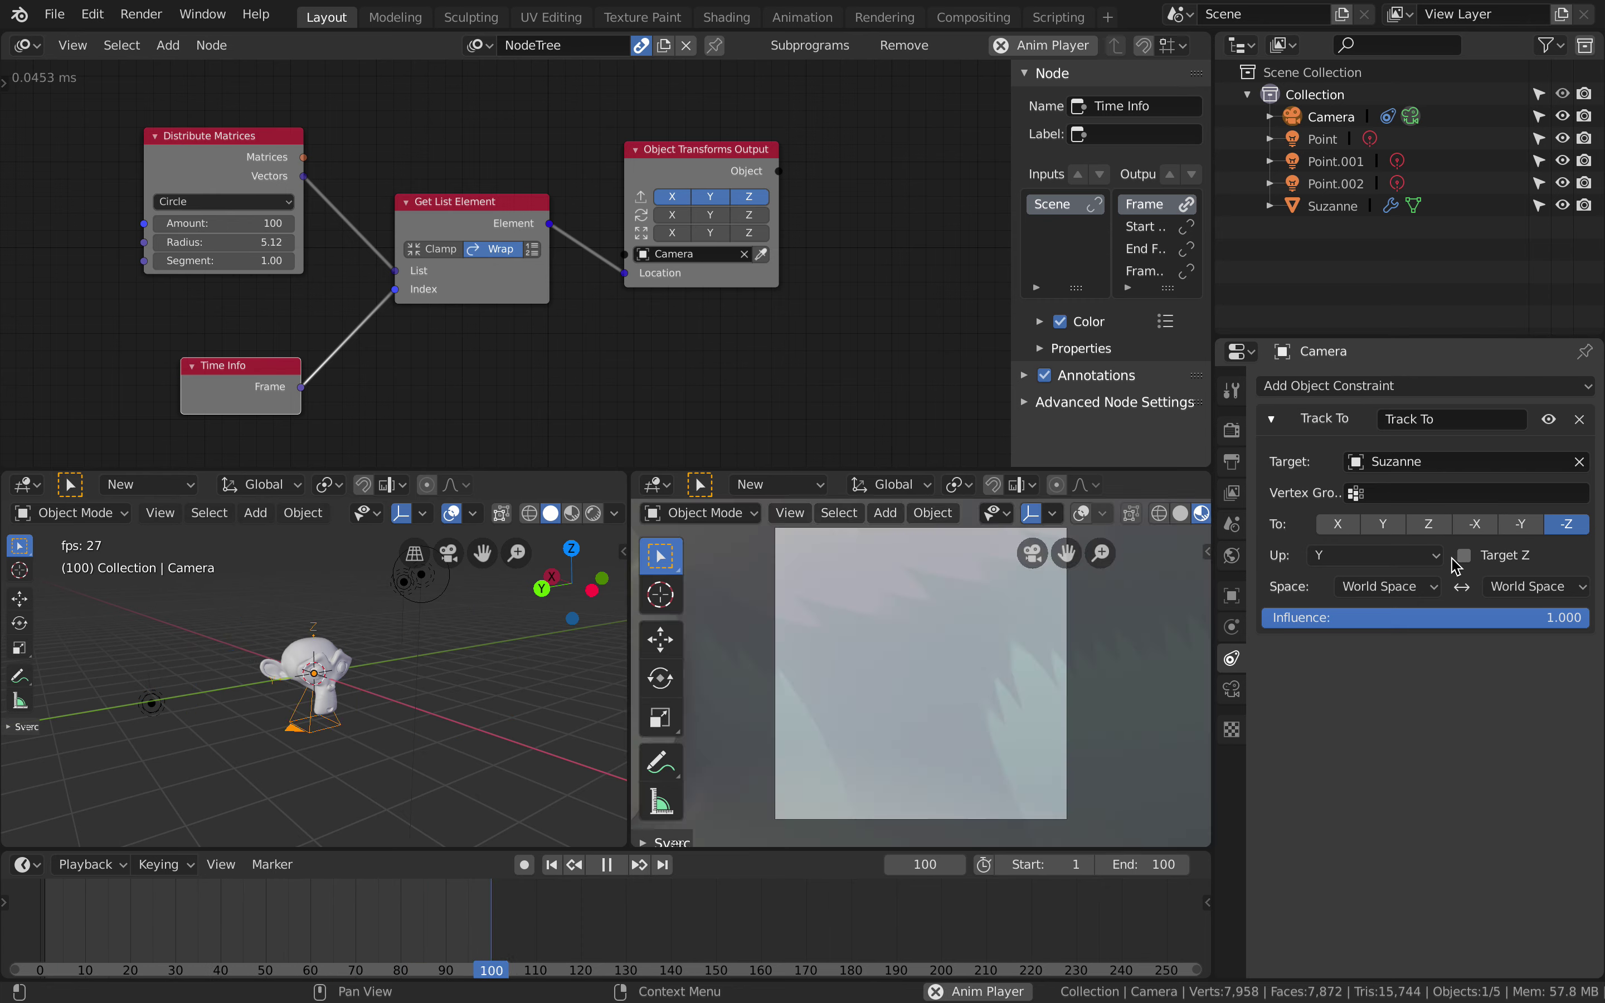
Step: Shift the Get List Element node slightly and set the Distribute Matrices circle's Amount to 20
ctrl+scroll(1315, 557, down, 1)
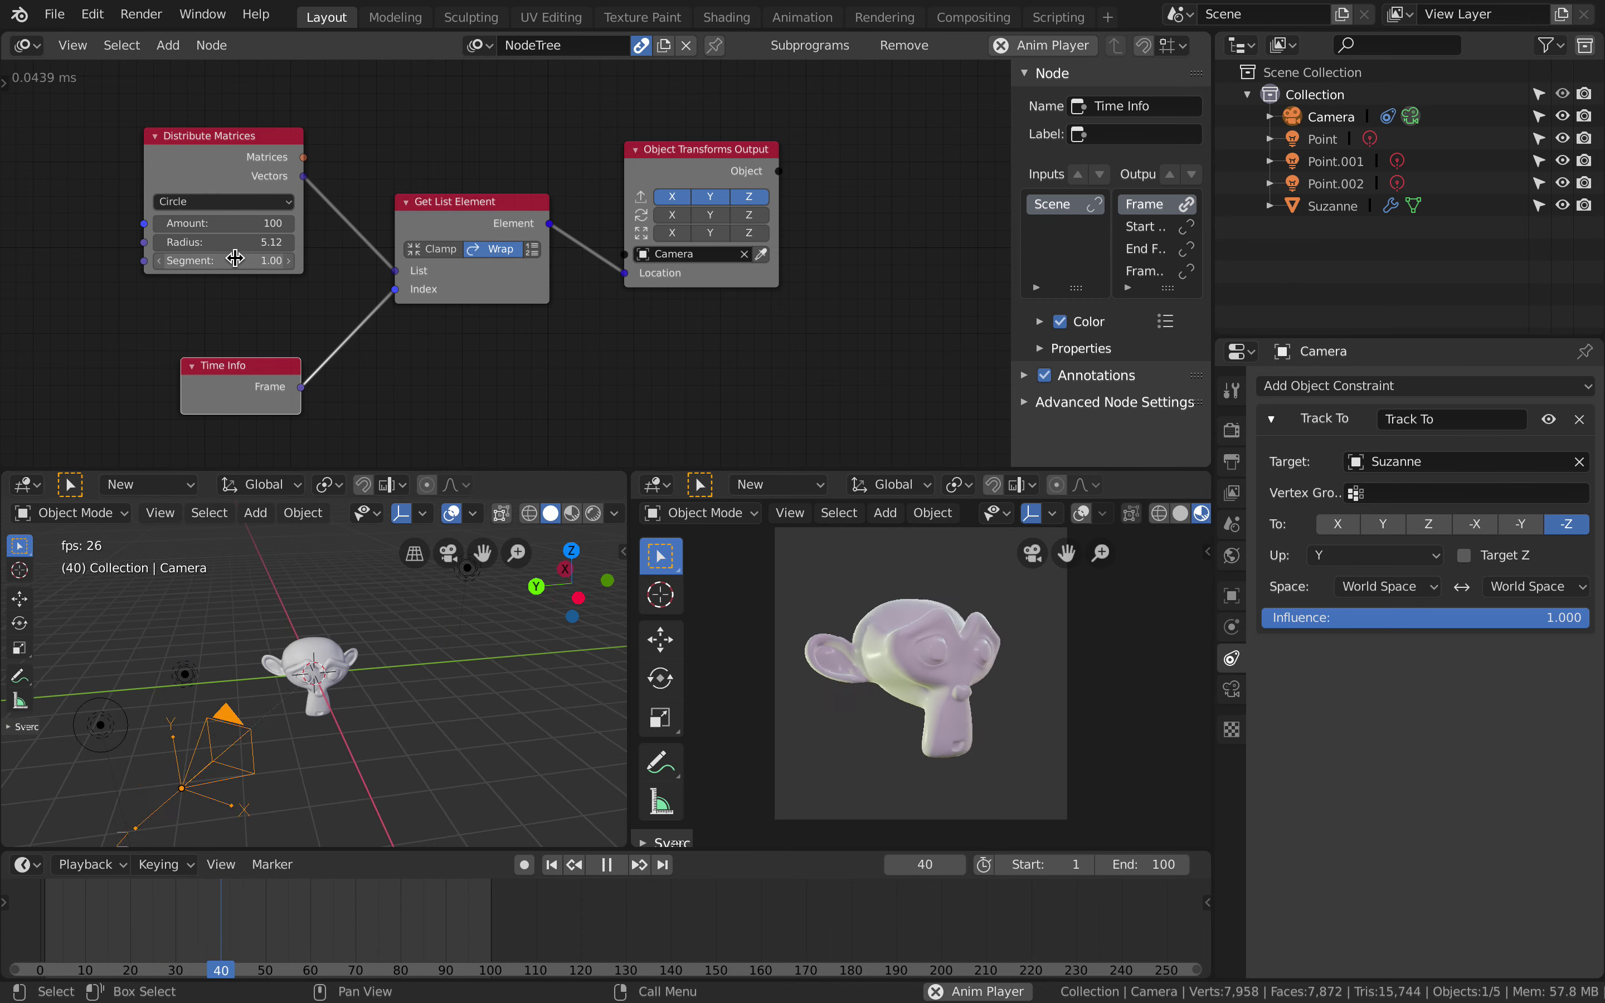
middle_drag(335, 187, 350, 192)
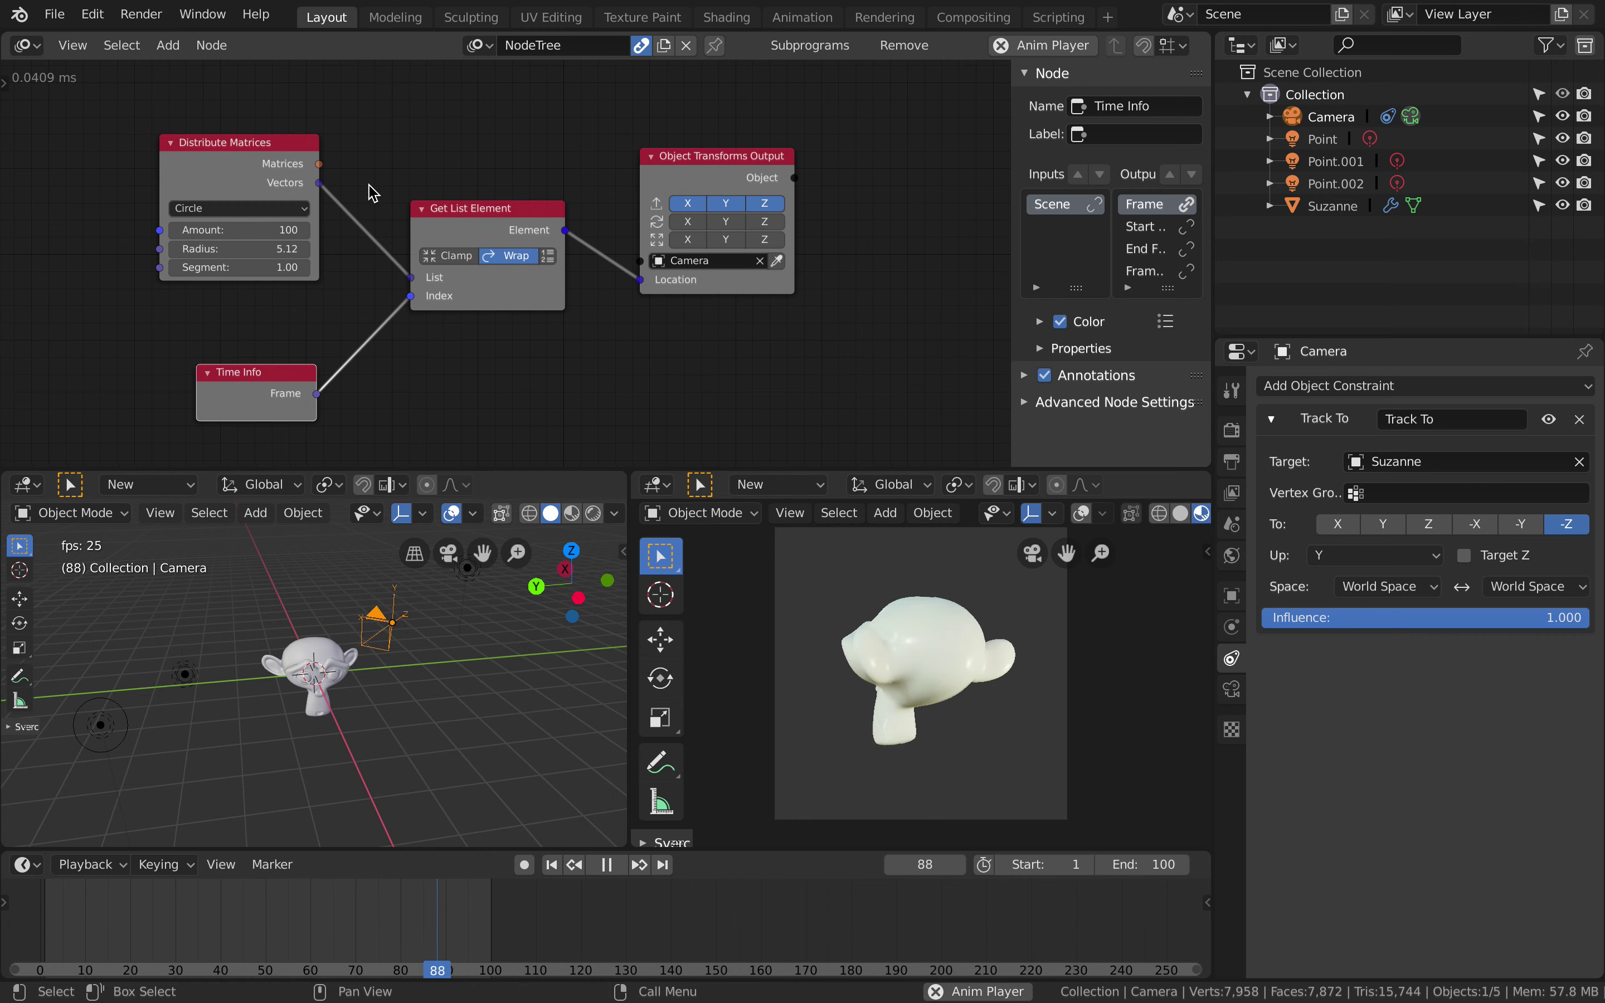
drag(491, 209, 484, 195)
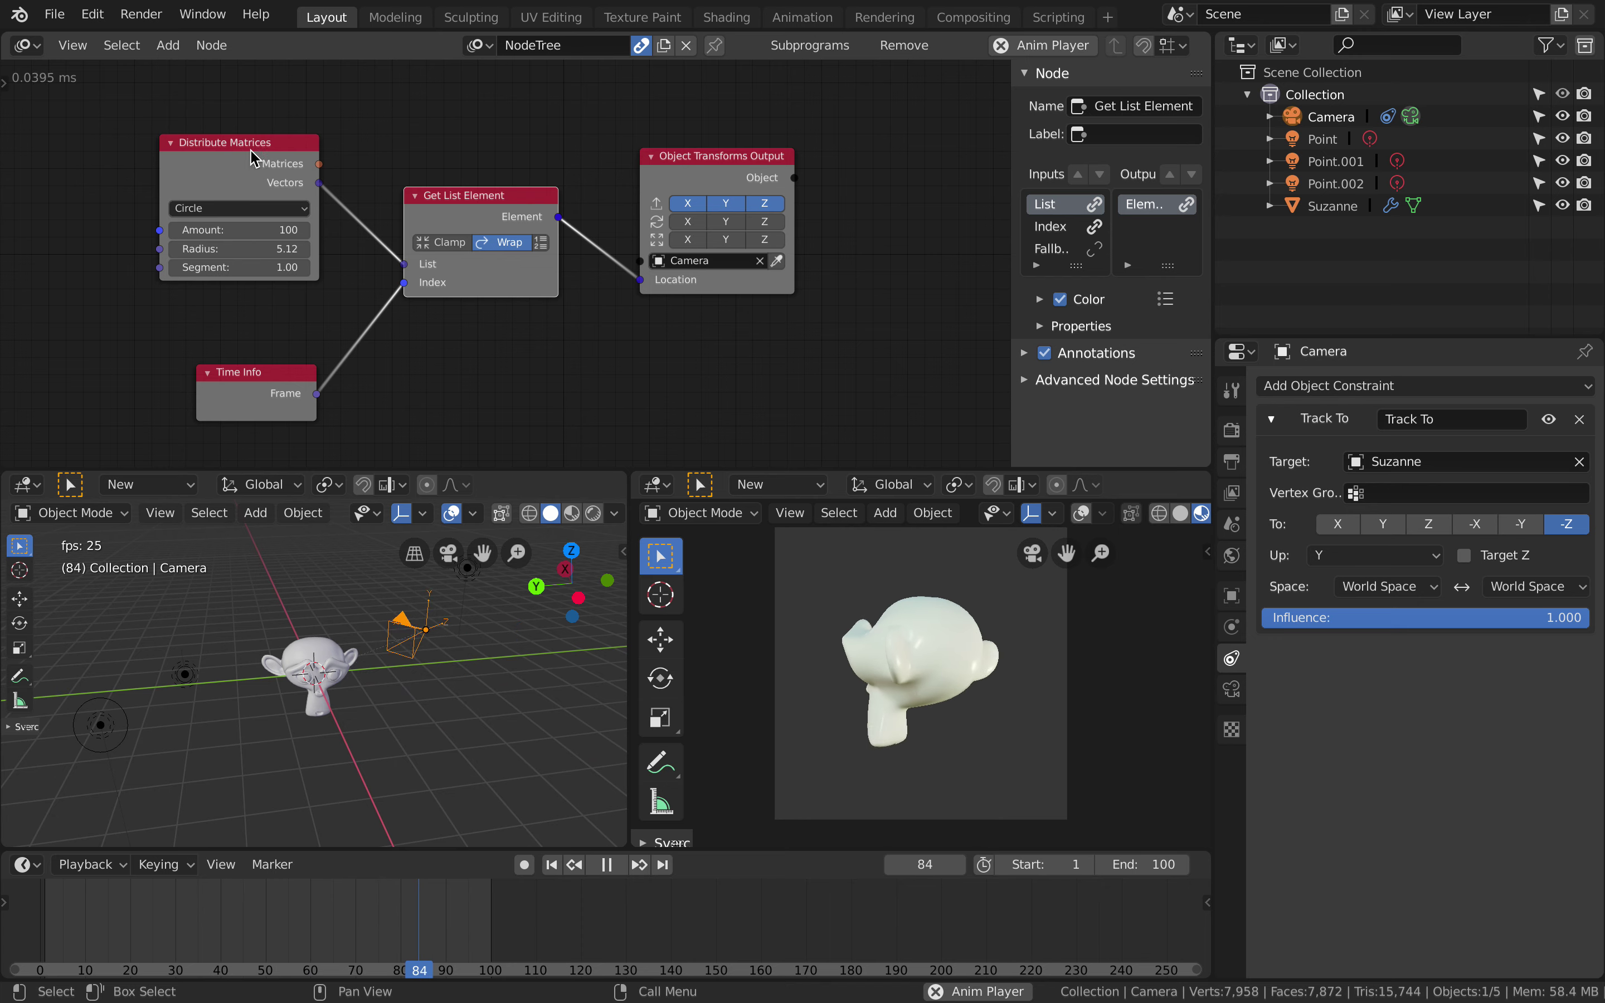
click(234, 230)
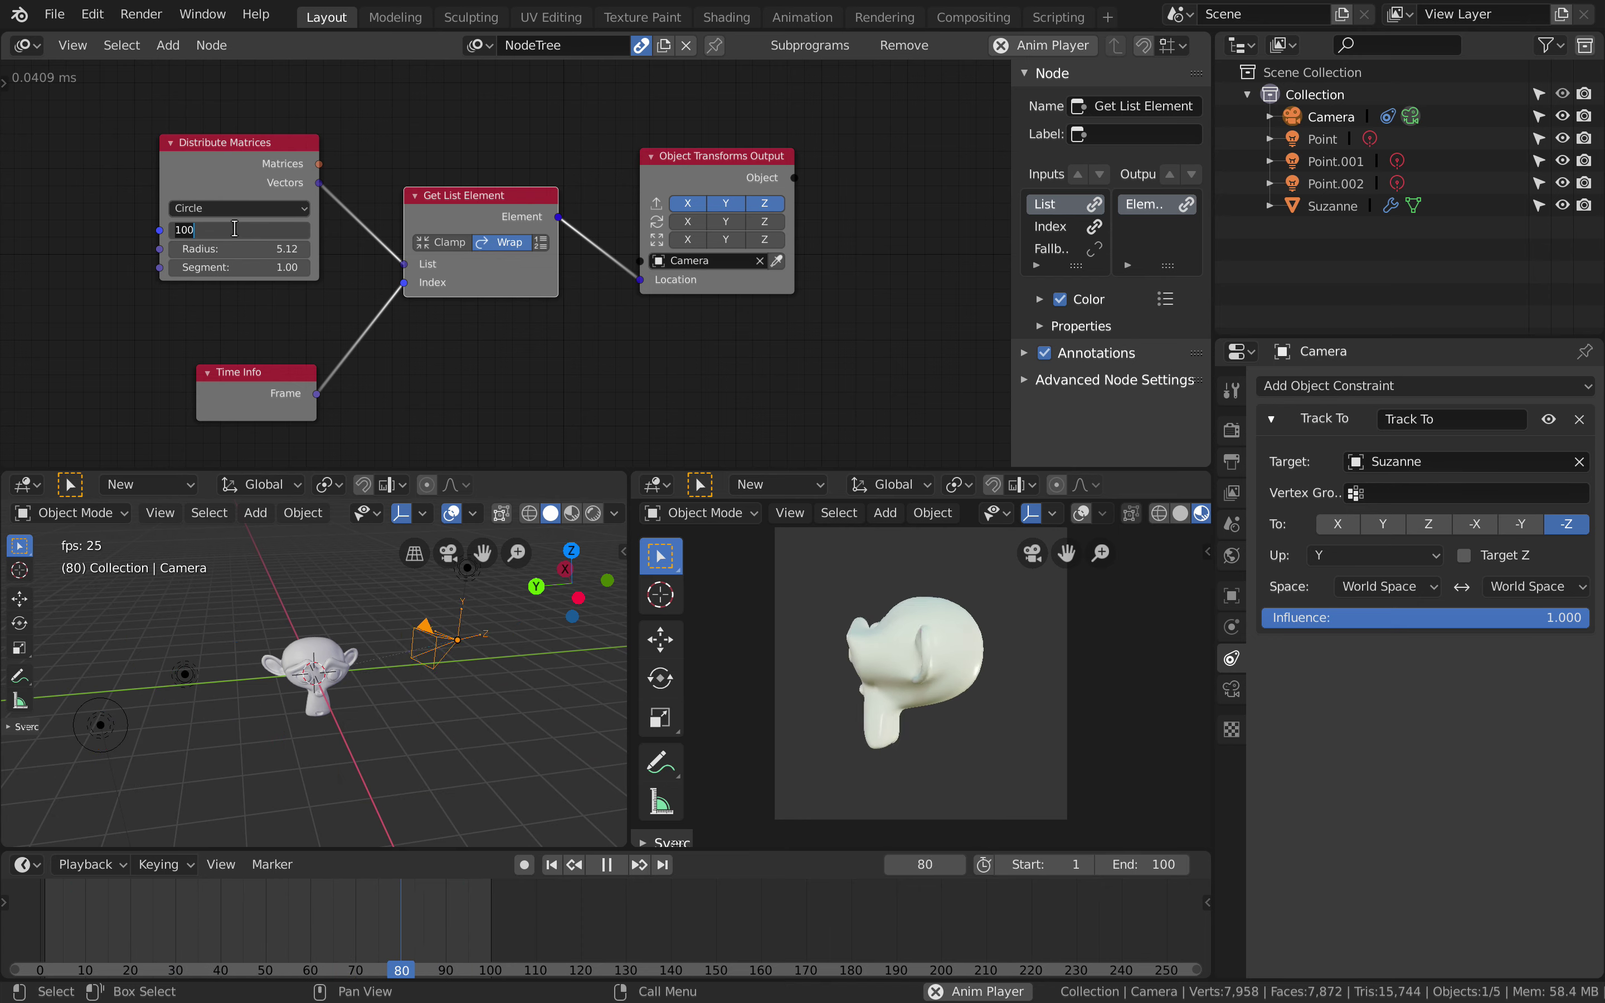
text(20)
key(Return)
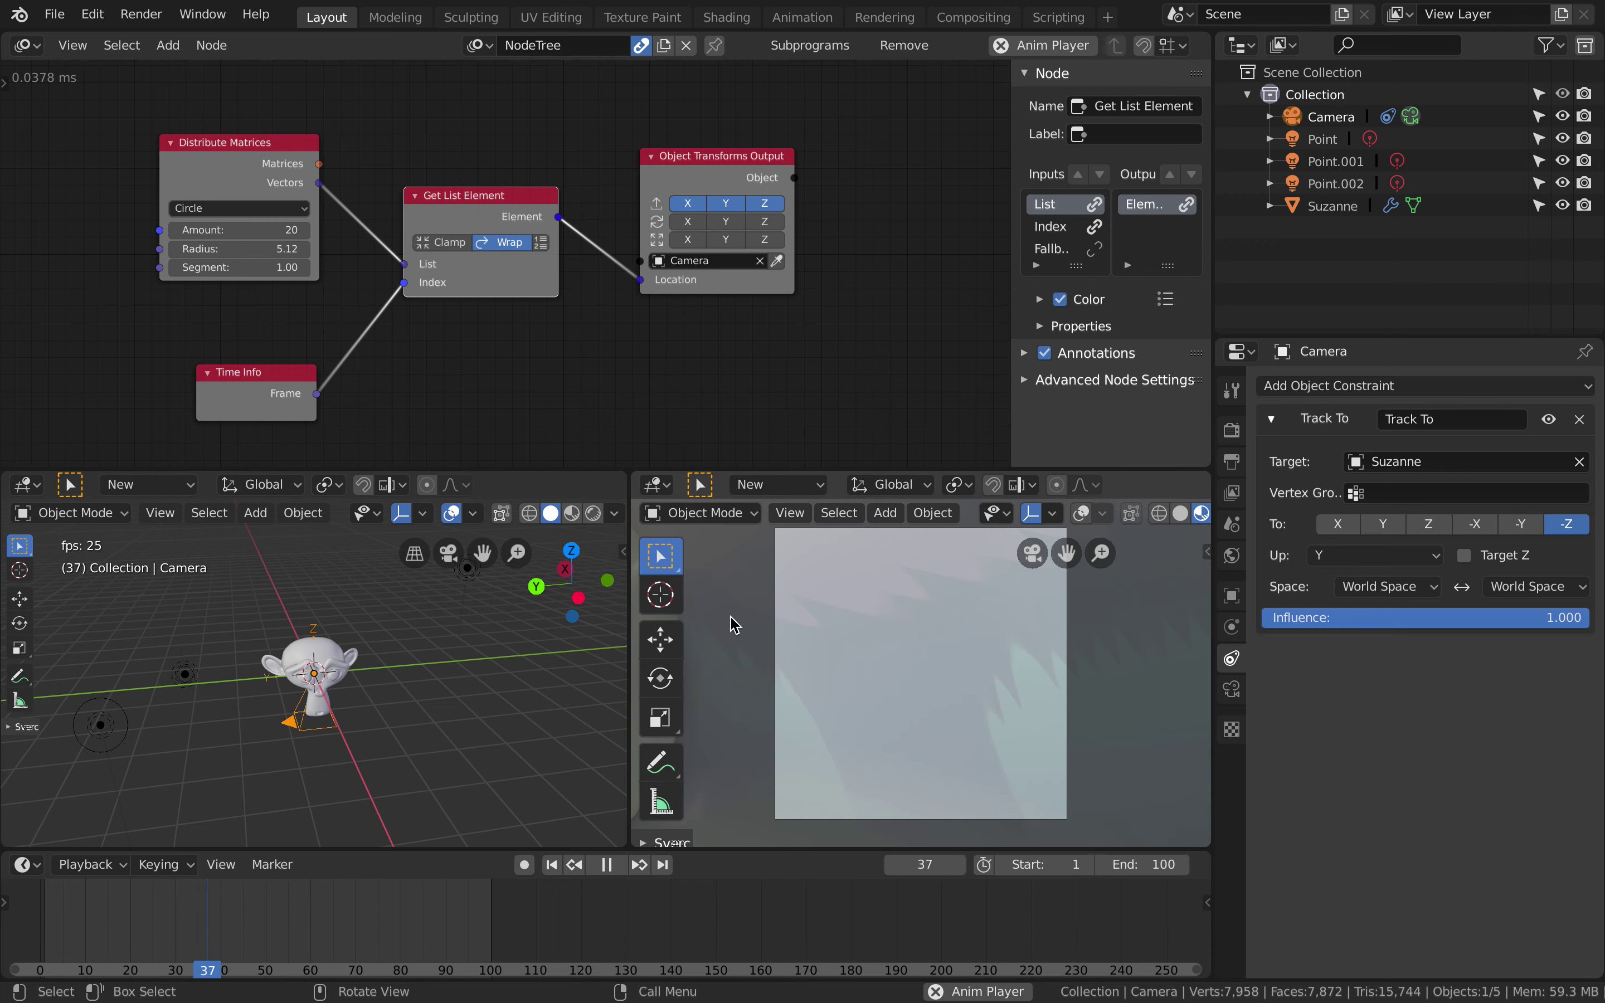
Step: Move the Get List Element and Time Info nodes slightly upward in the node tree
drag(457, 201, 442, 182)
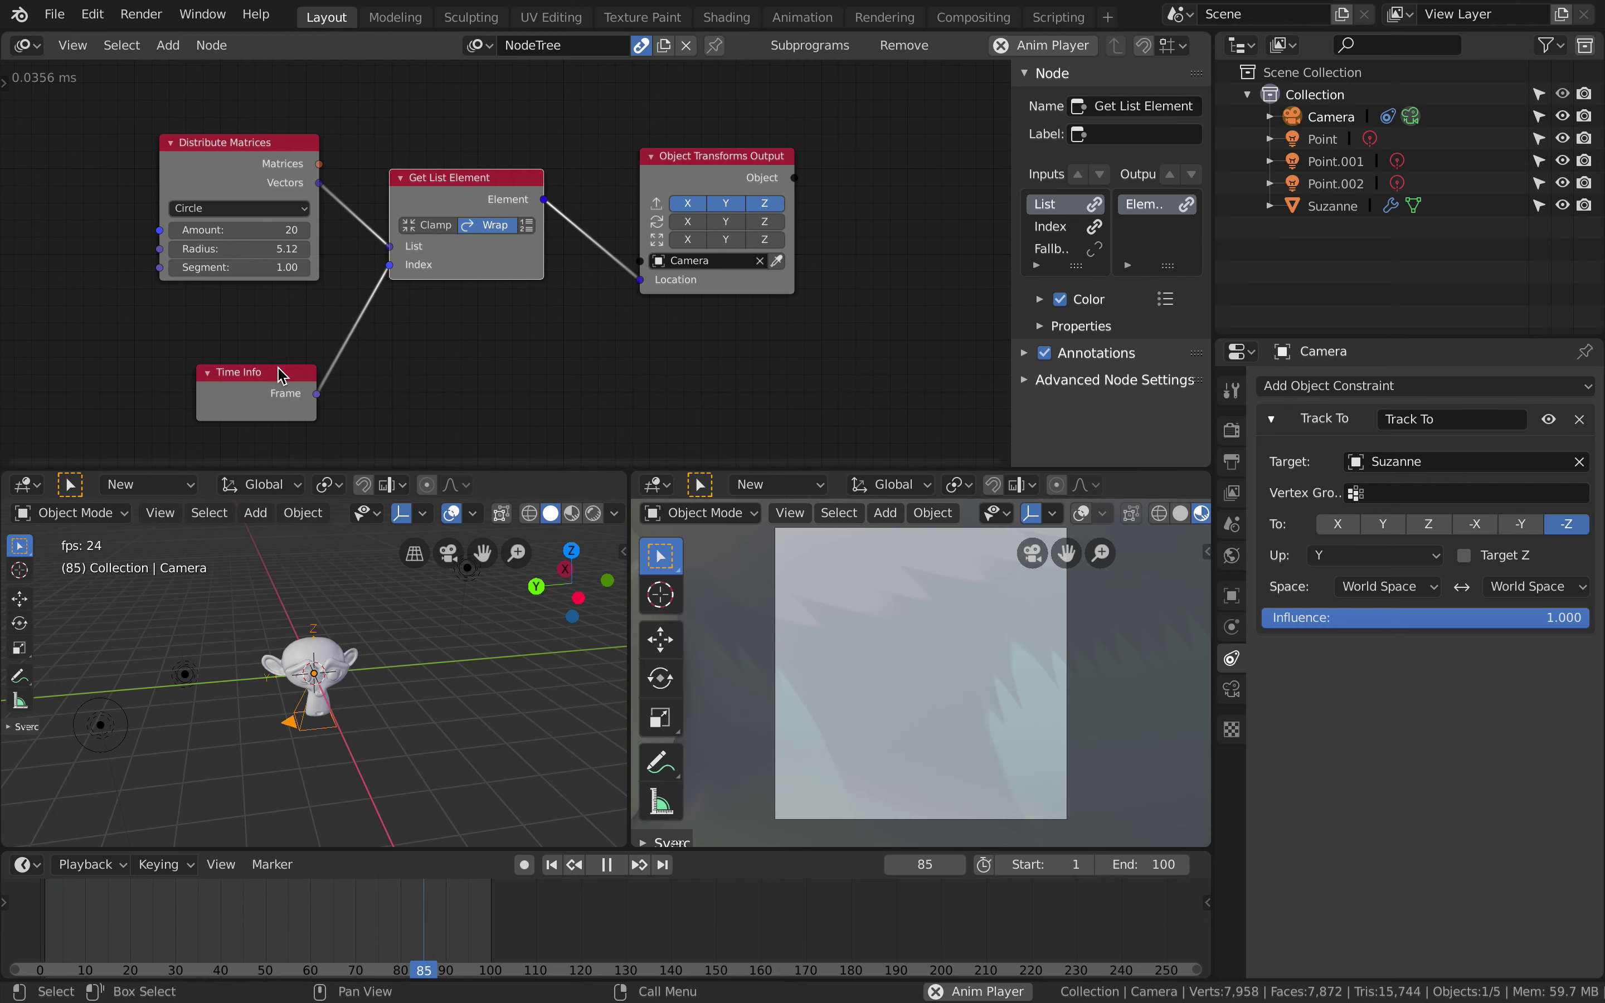
drag(282, 377, 280, 355)
click(286, 282)
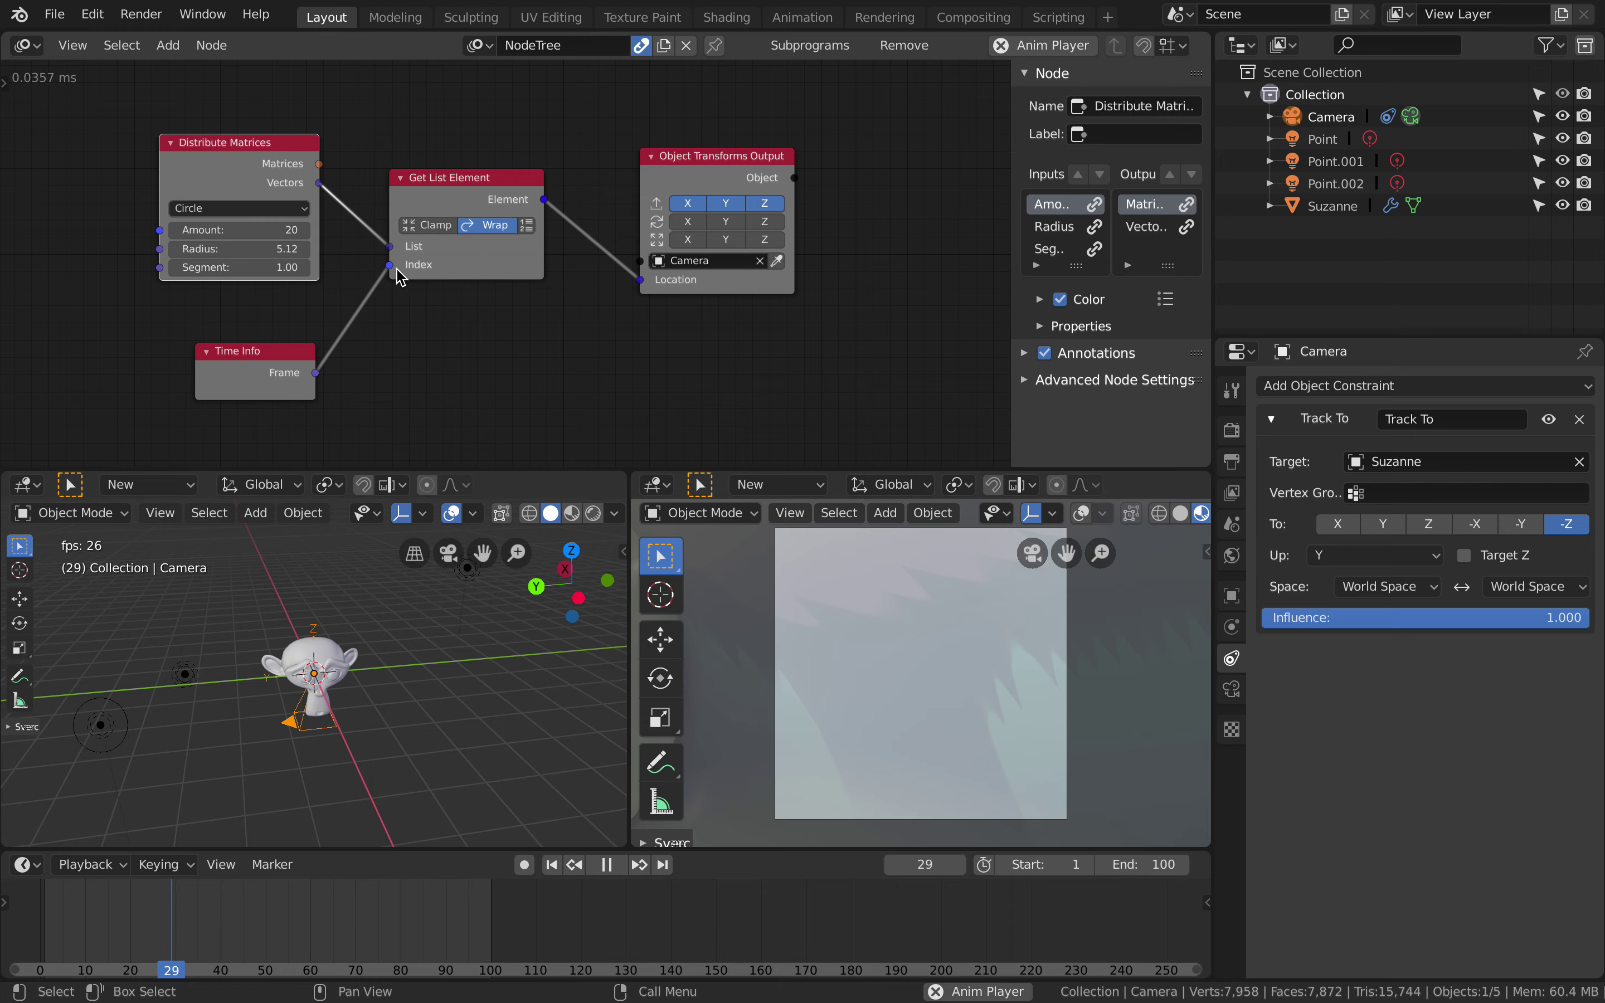
click(298, 387)
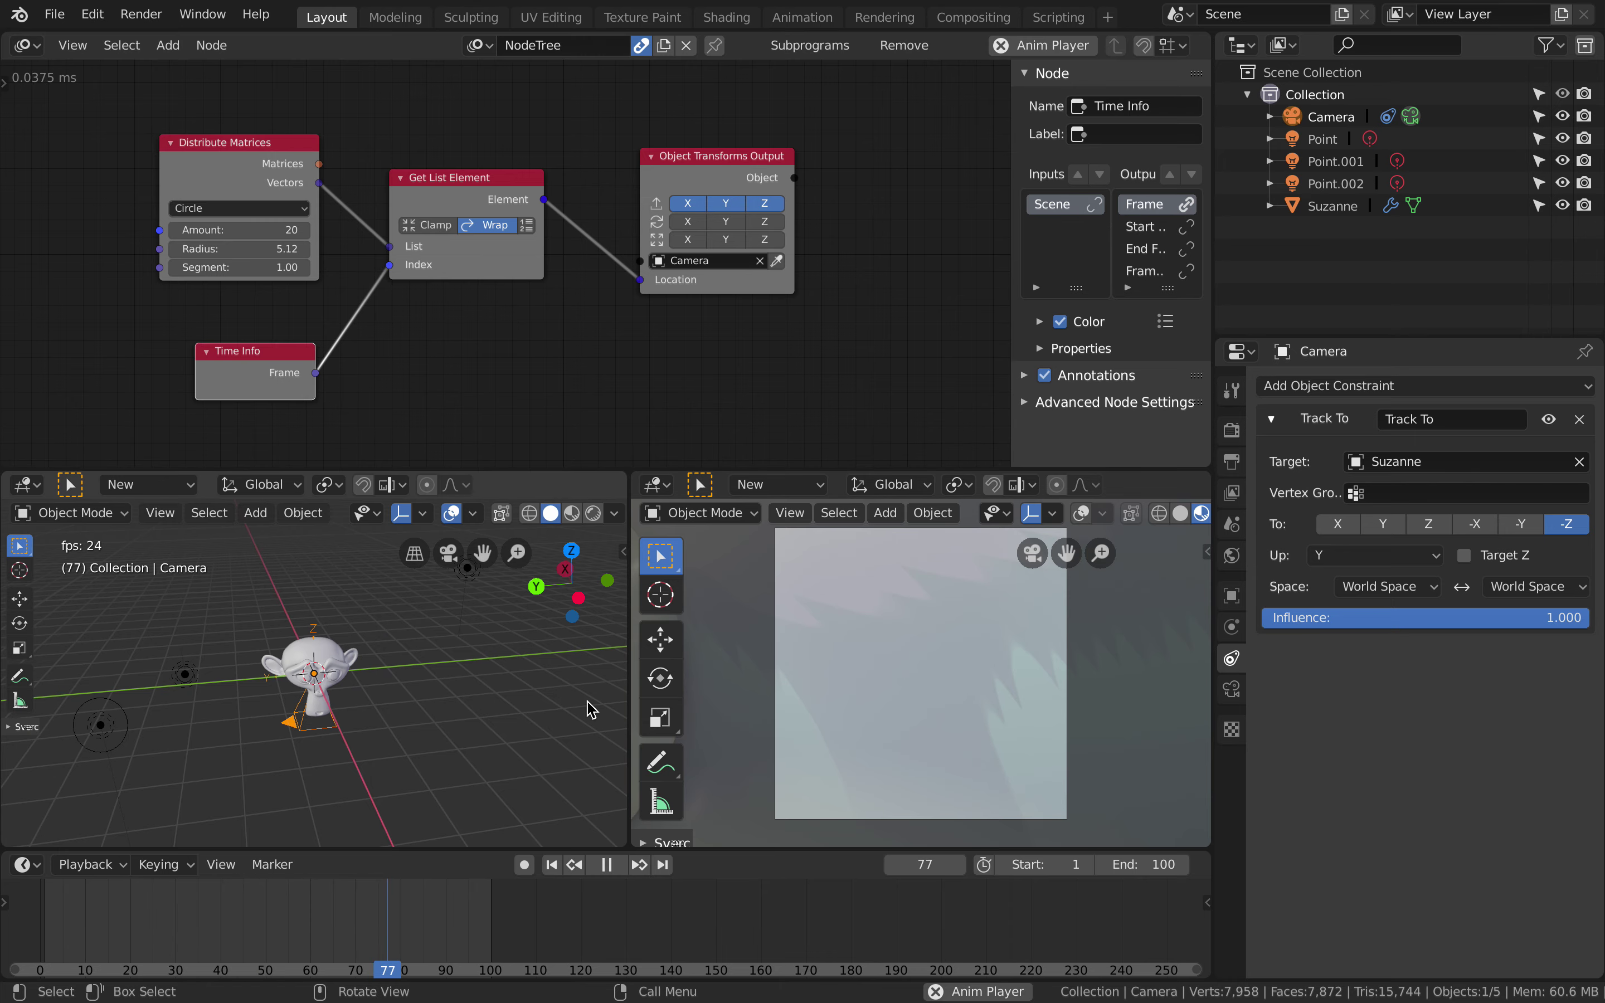
Step: Create a new General file and delete all of its default objects
click(57, 16)
mouse_move(86, 40)
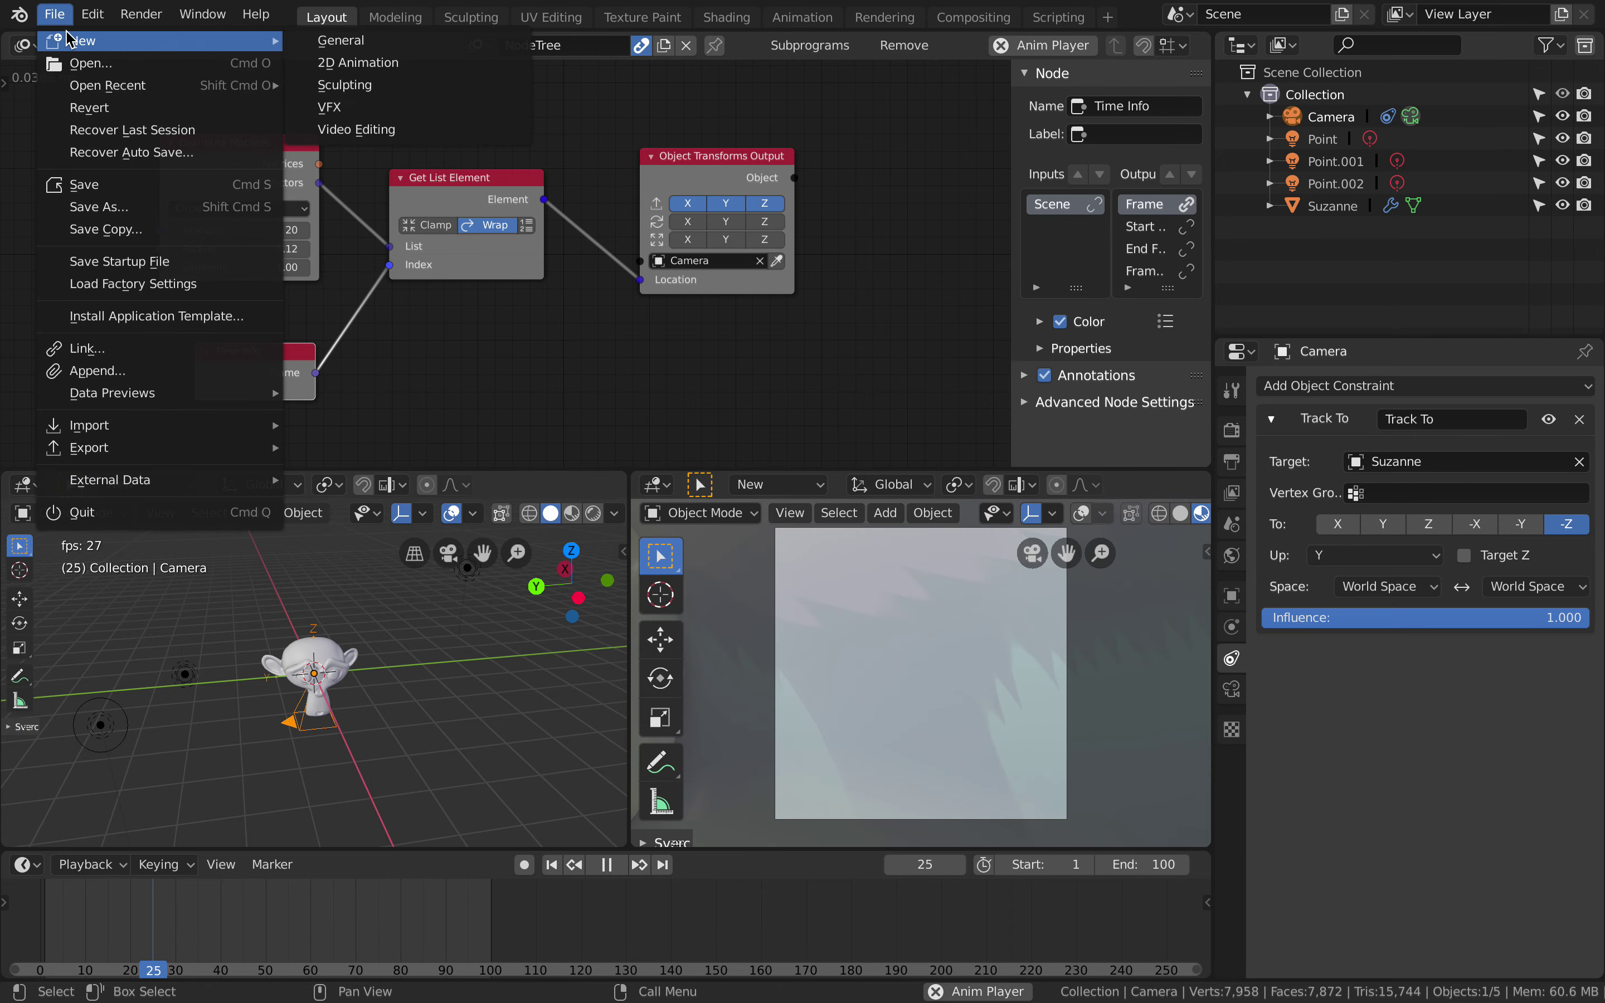
click(351, 42)
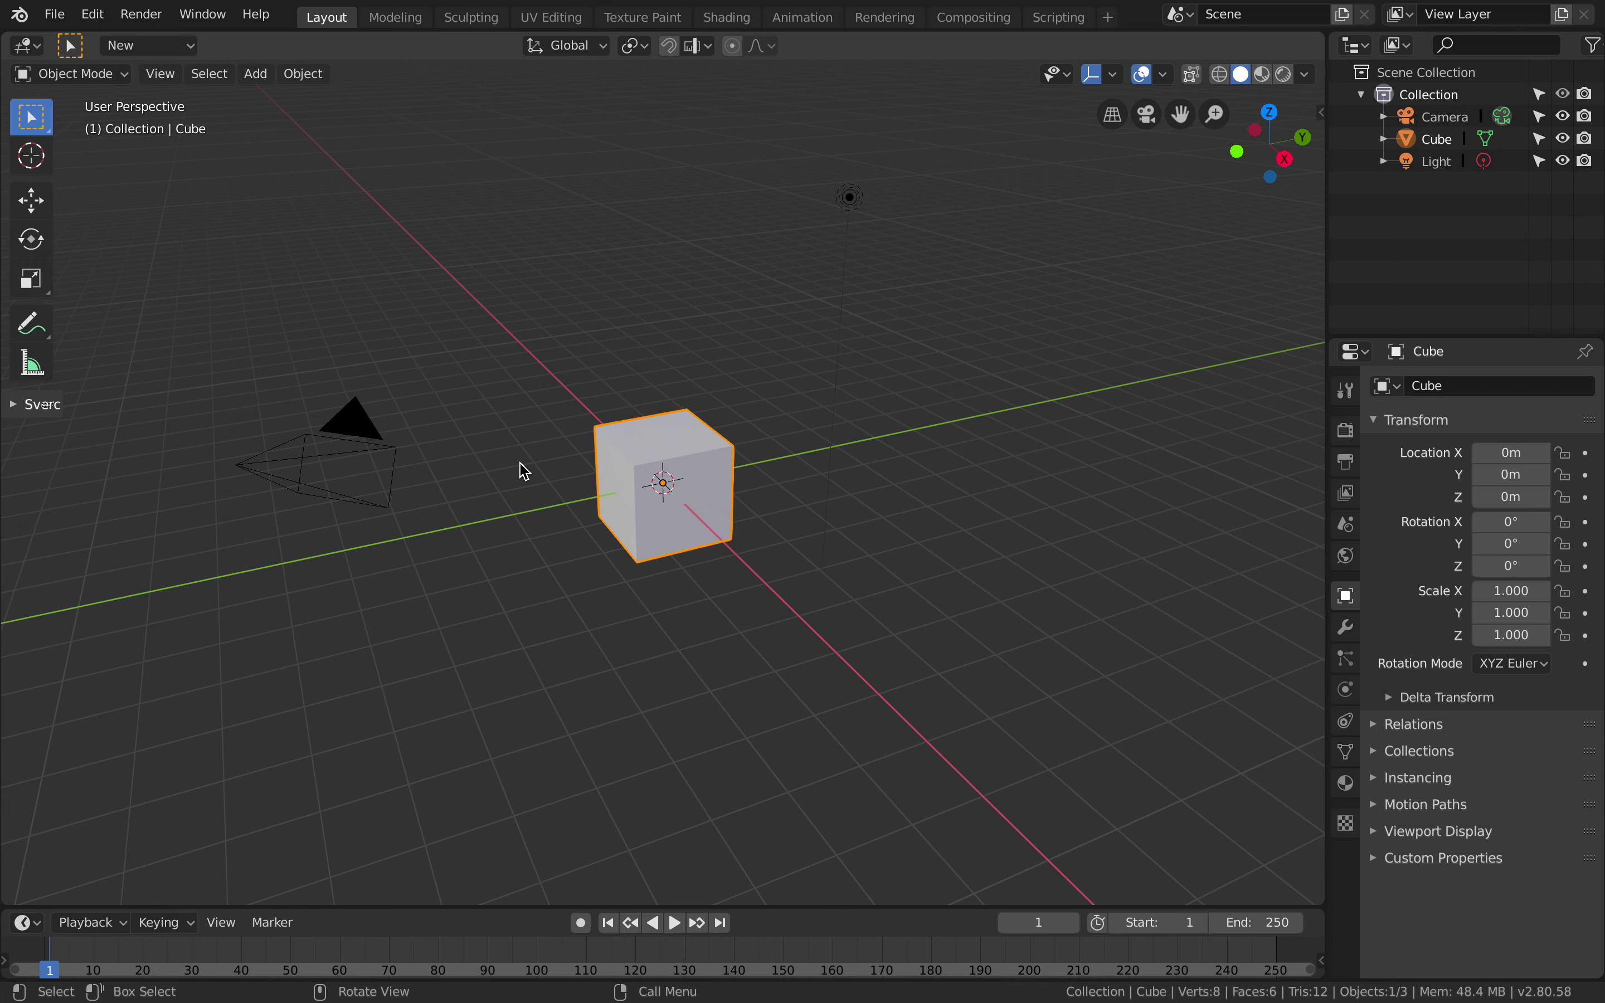
key(a)
key(x)
click(563, 455)
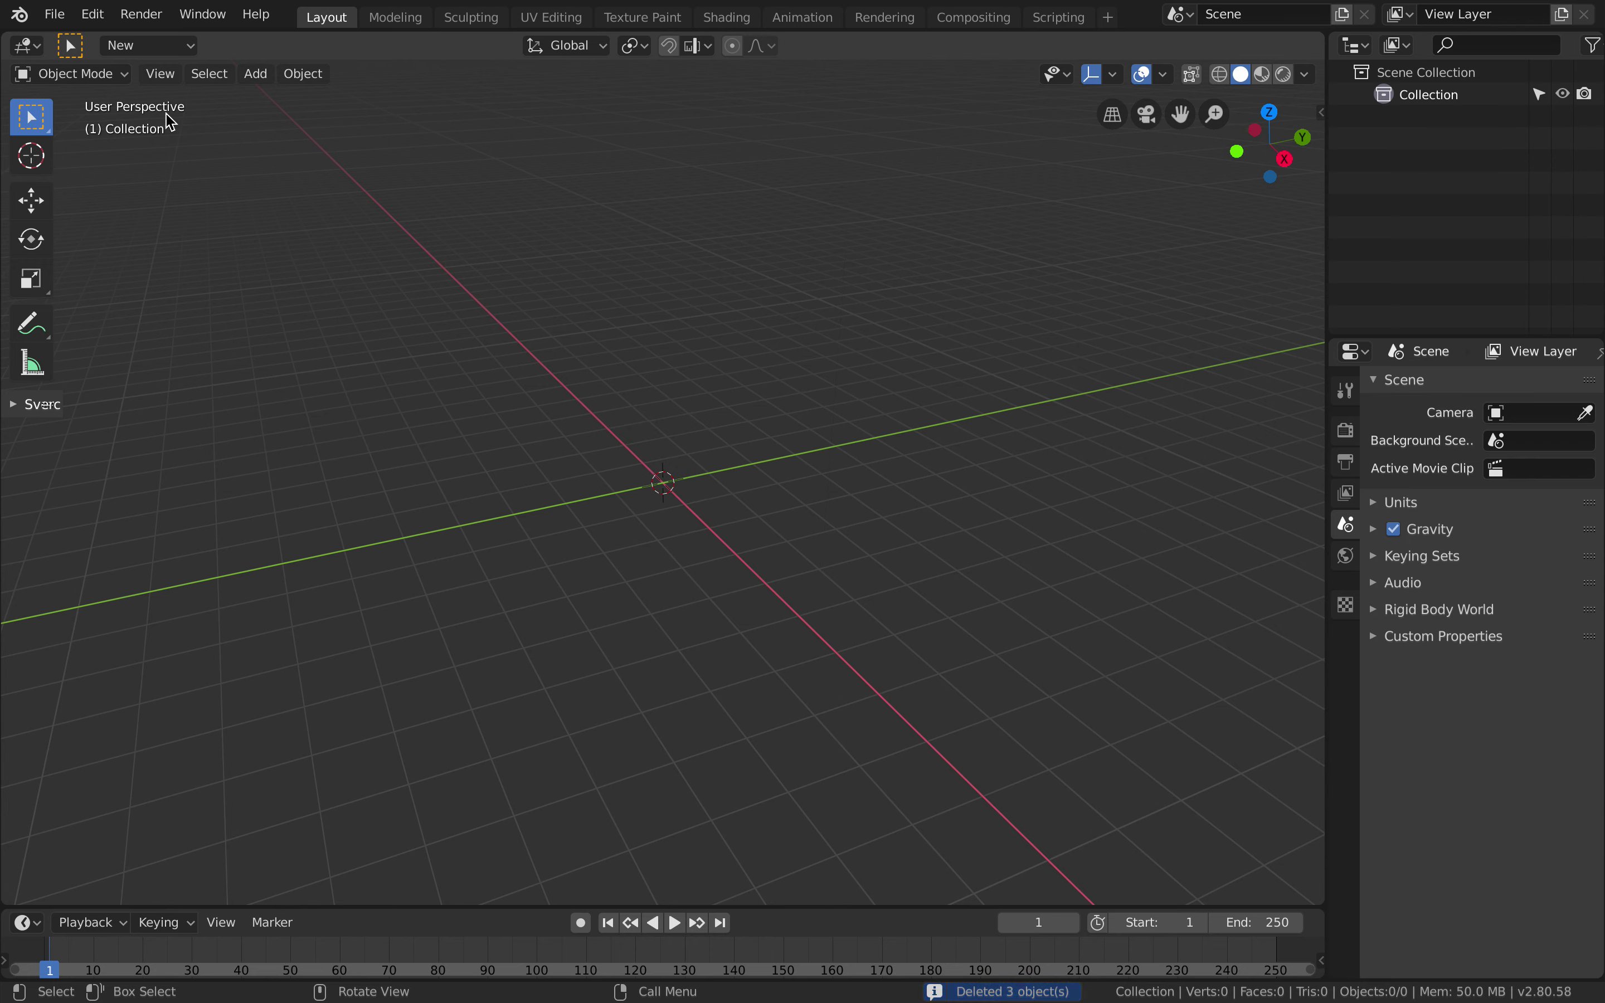
Step: Import all PNG frames of the Desktop folder turntable_monkey_002 with Images as Planes, as a single animated image plane
click(55, 14)
mouse_move(202, 431)
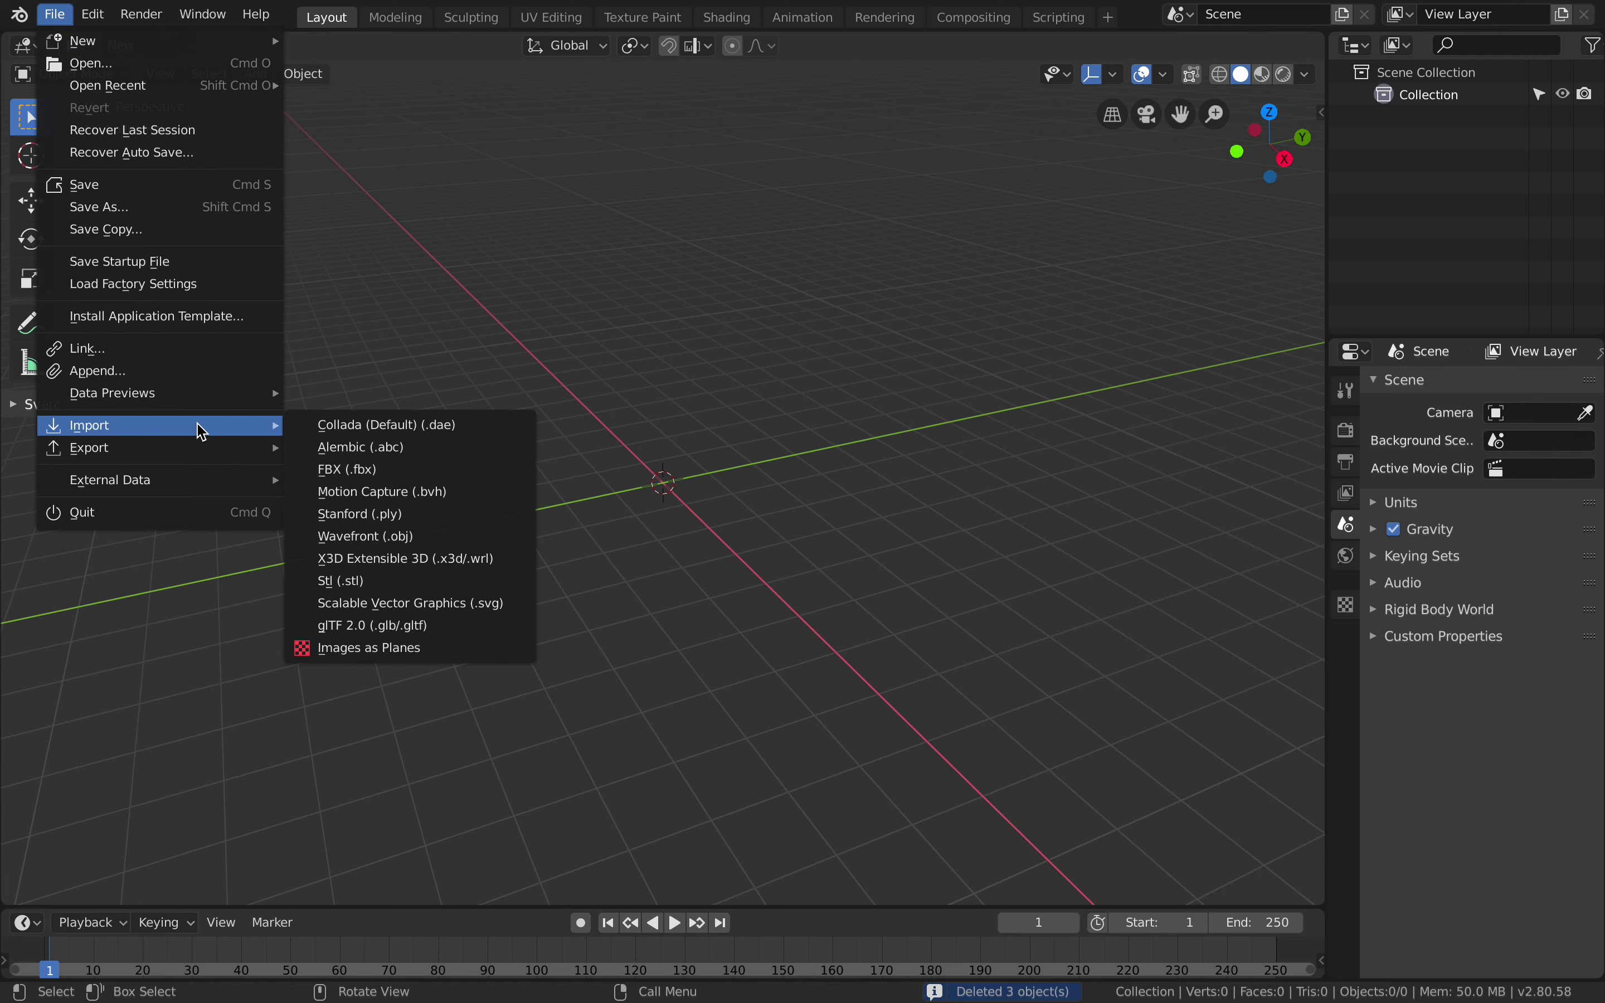
click(427, 649)
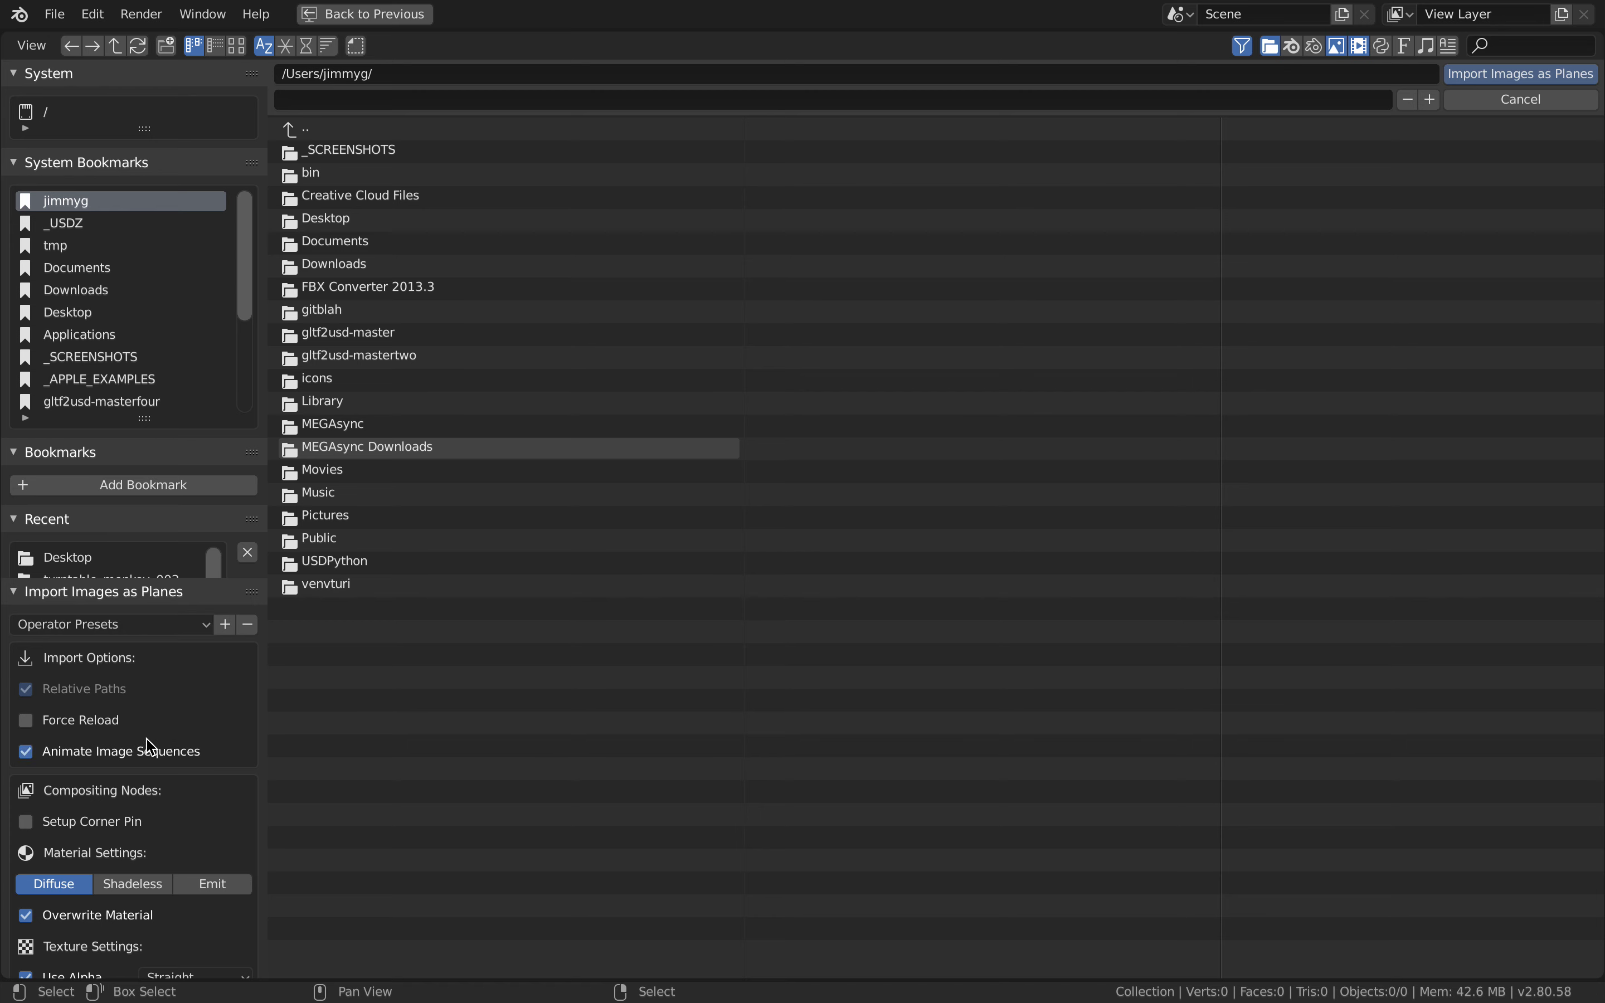
scroll(169, 882, down, 3)
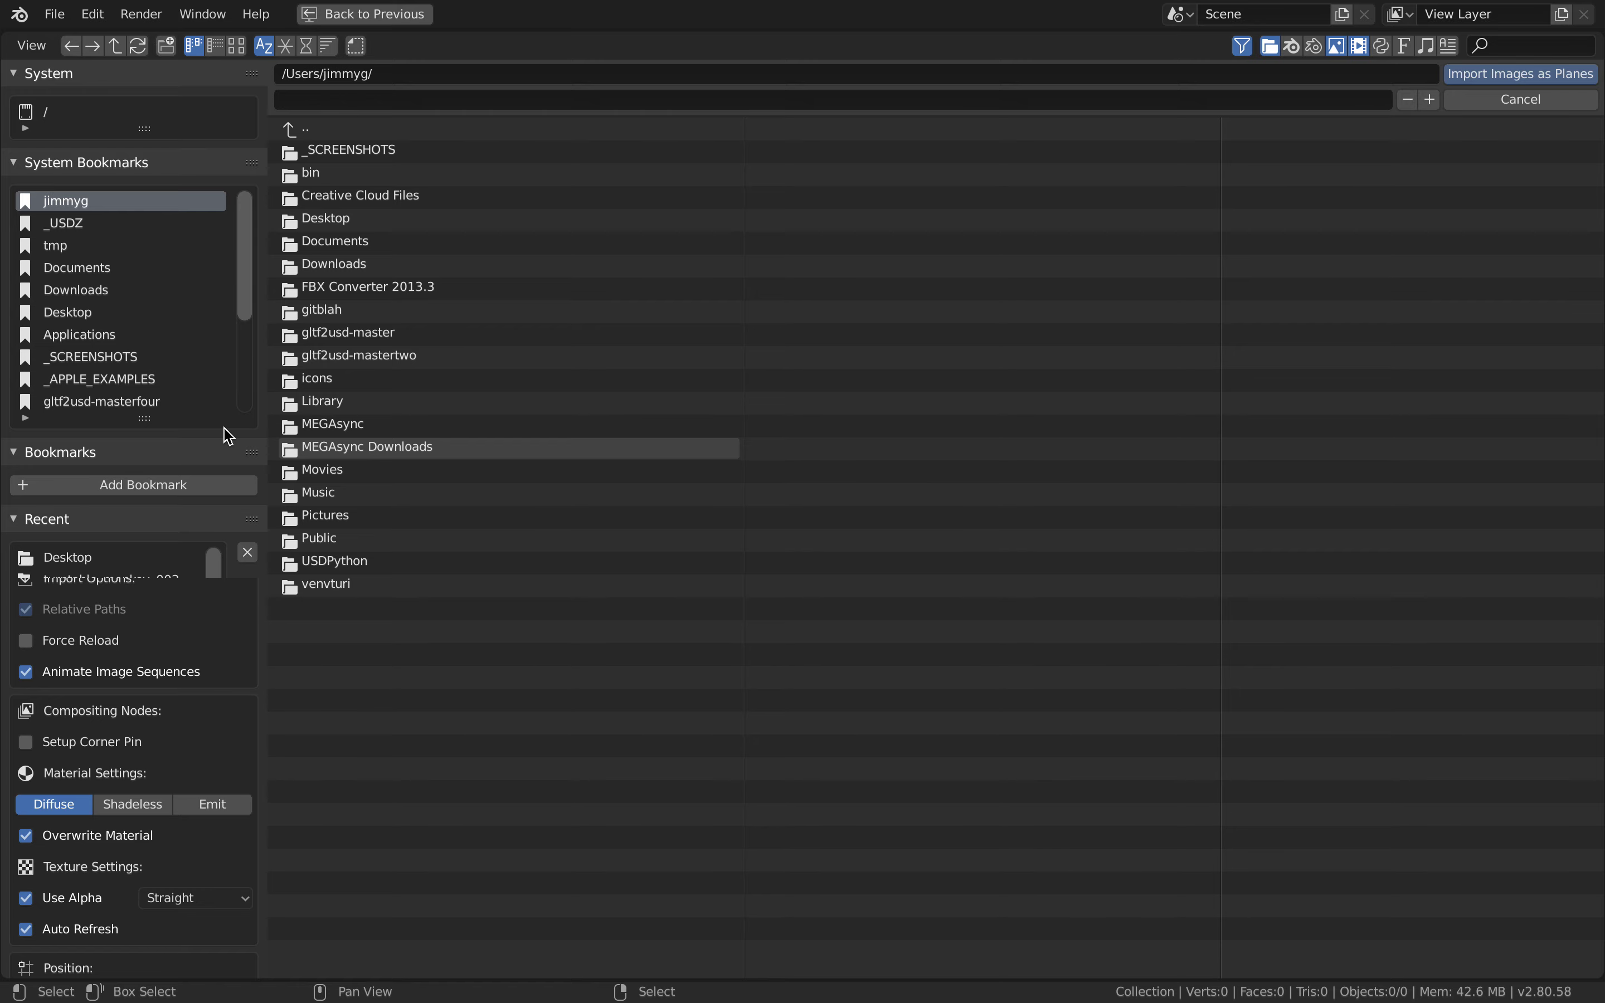
click(172, 313)
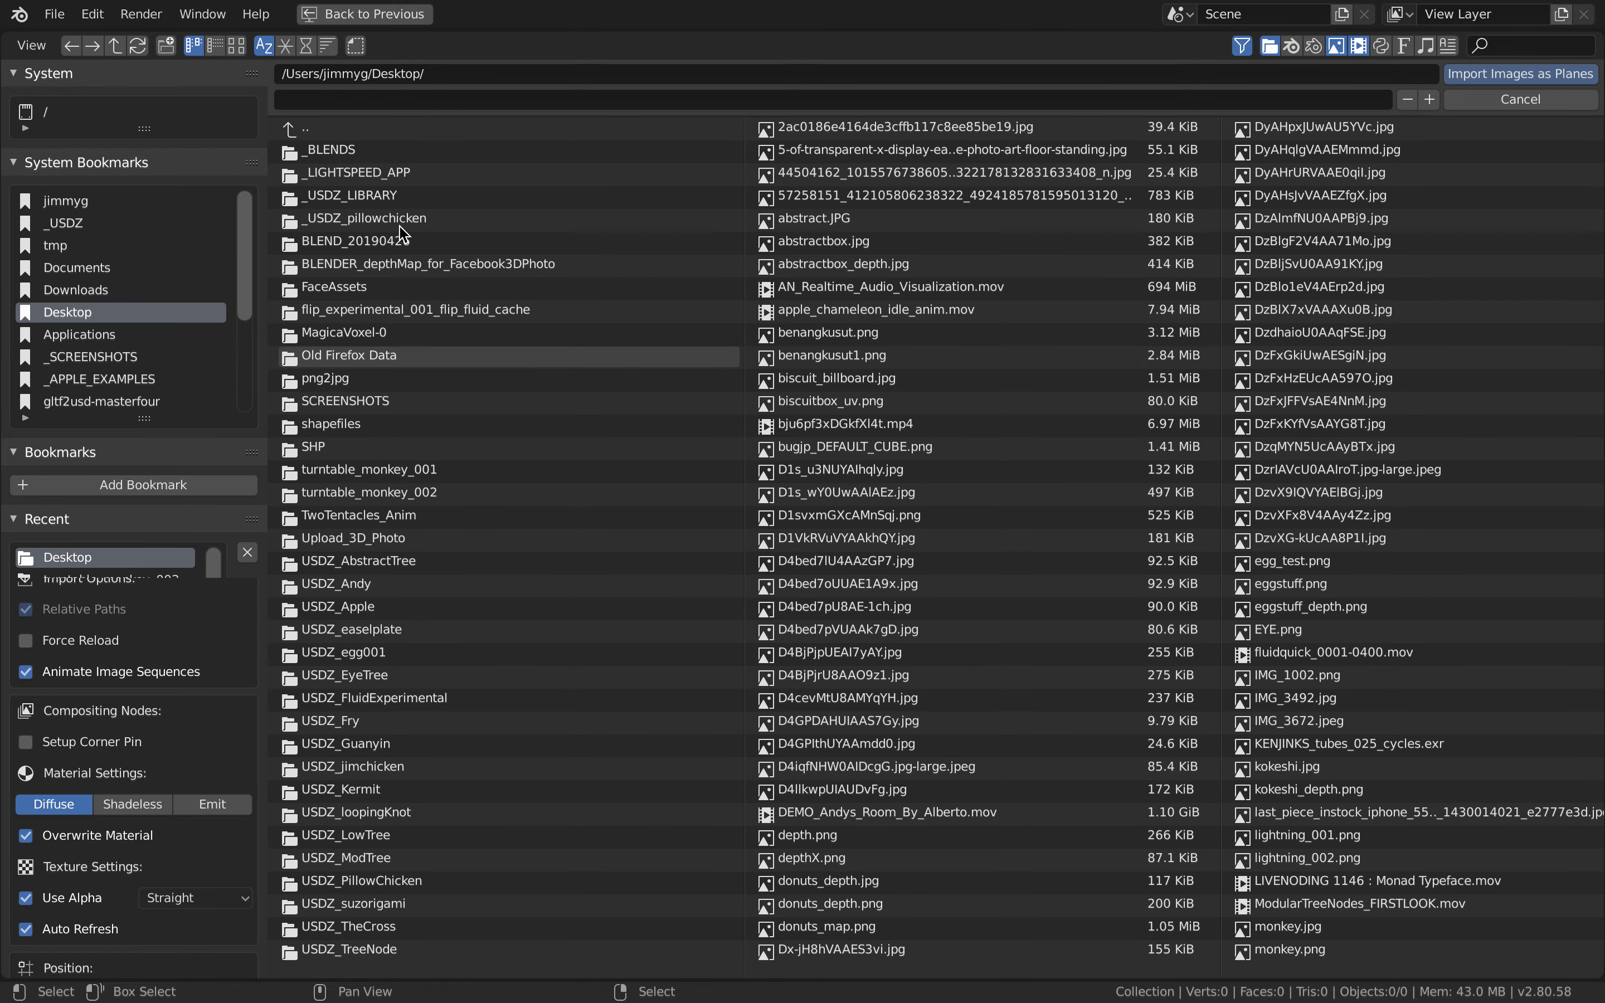
click(306, 46)
click(338, 152)
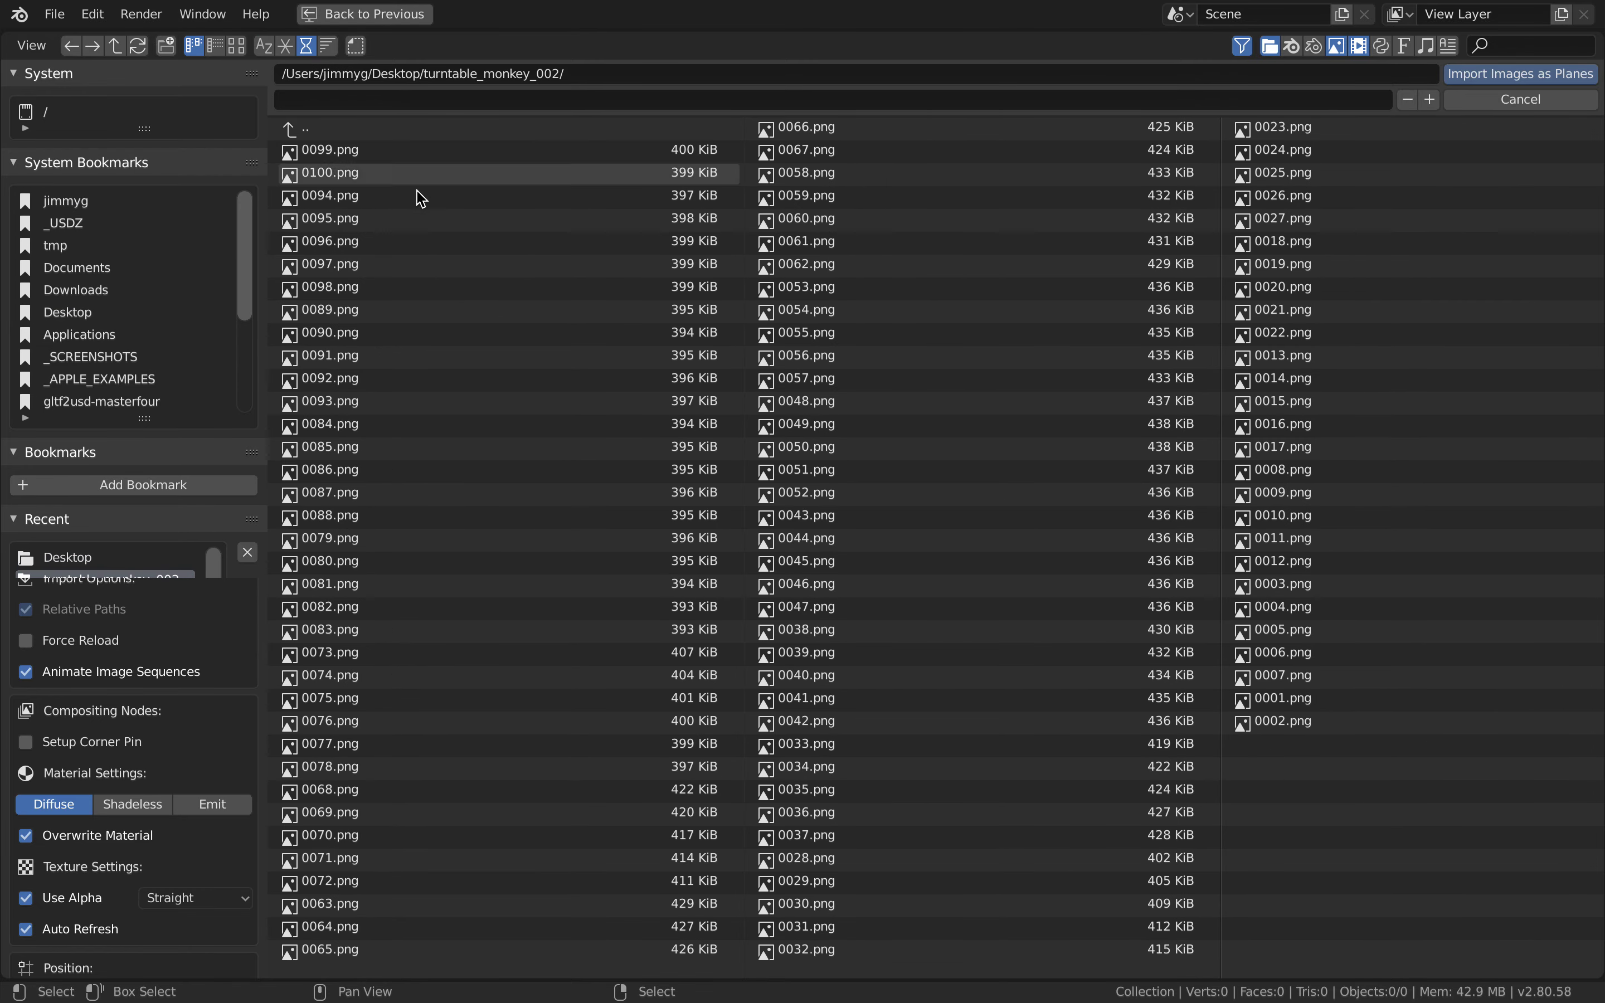
click(419, 198)
key(a)
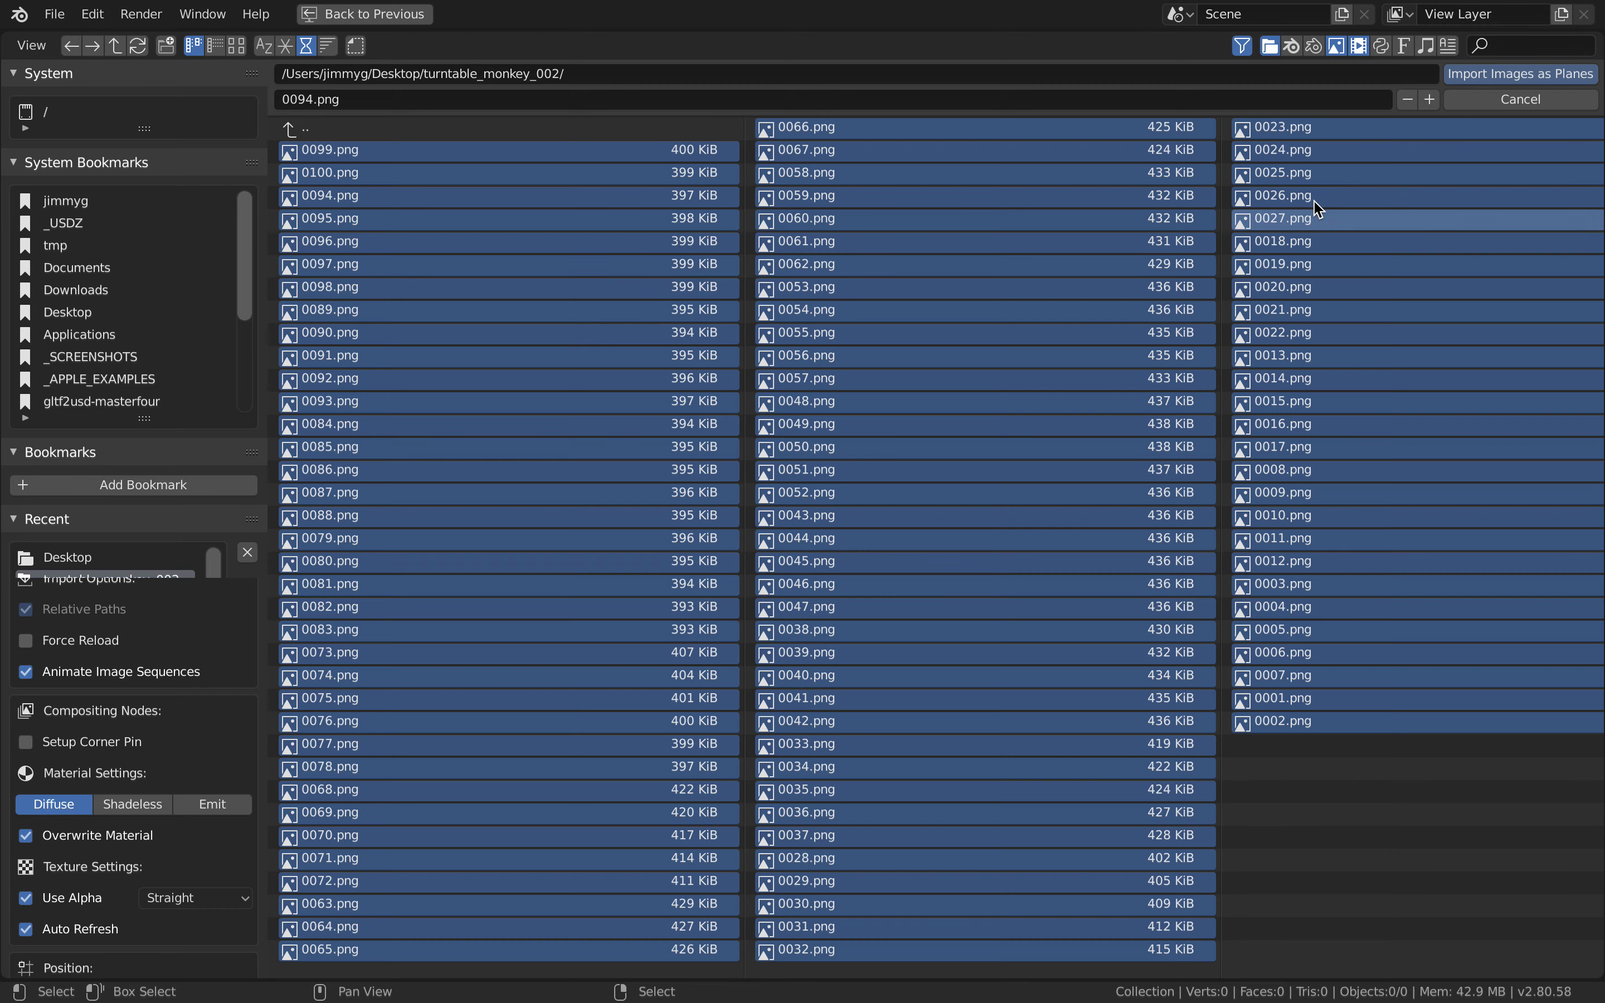
click(1510, 78)
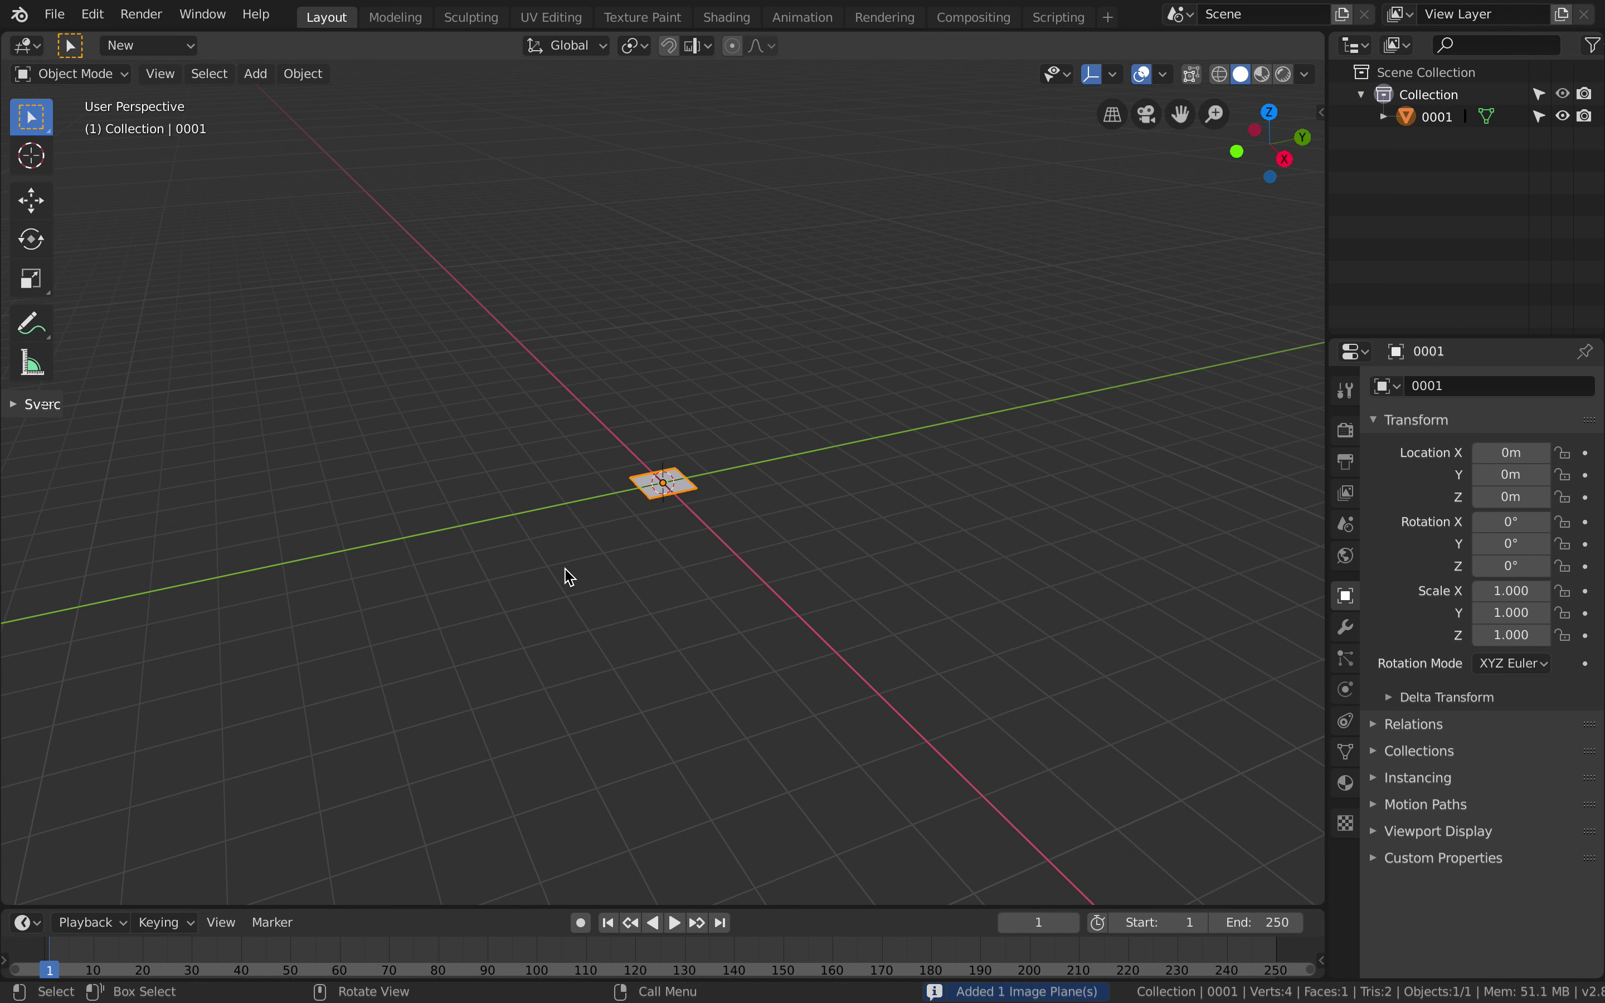
scroll(617, 194, up, 10)
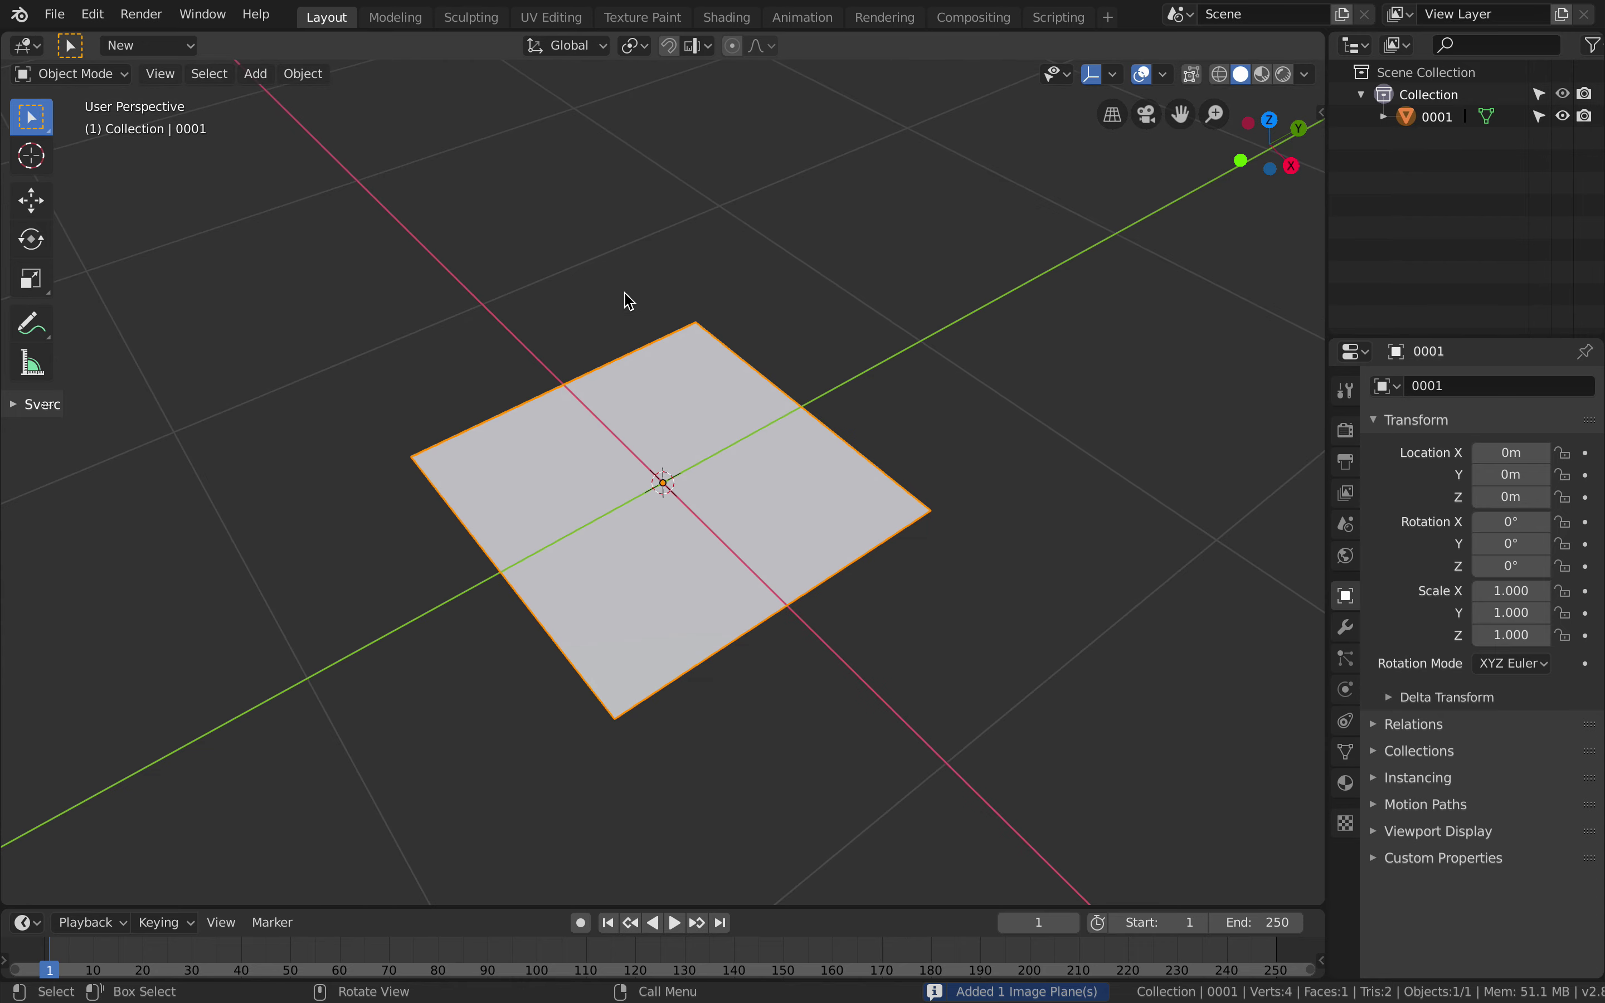
Step: Save the project on the Desktop as AN_imageSequenceControl_001.blend
click(55, 14)
click(163, 203)
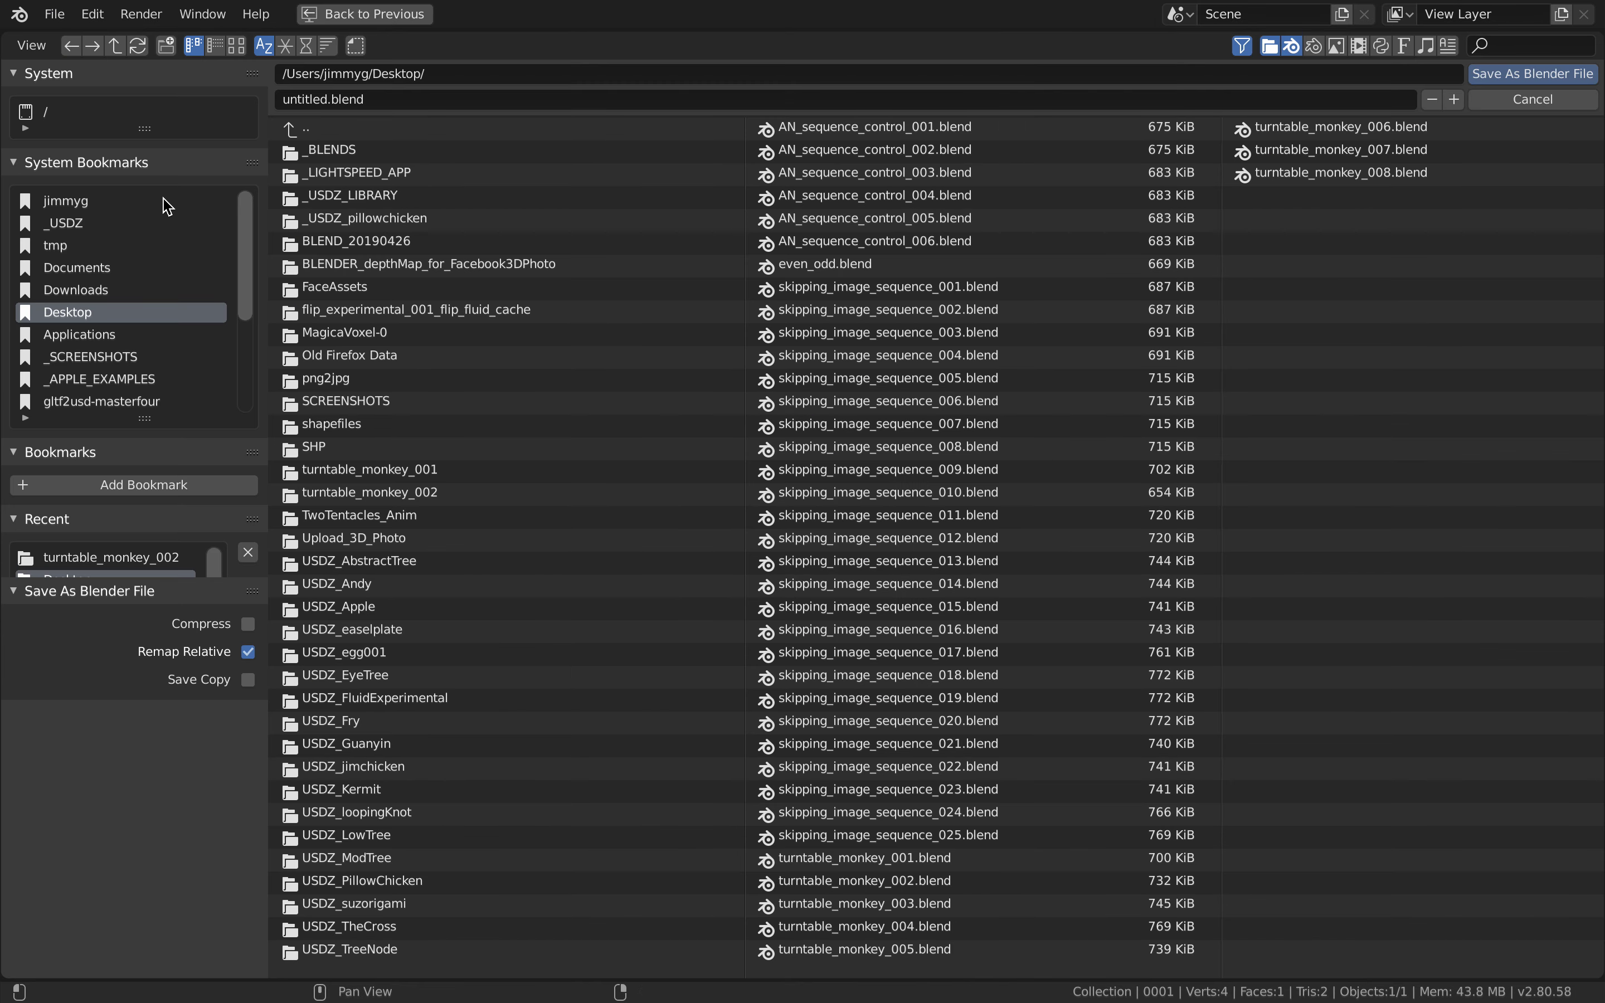
click(382, 105)
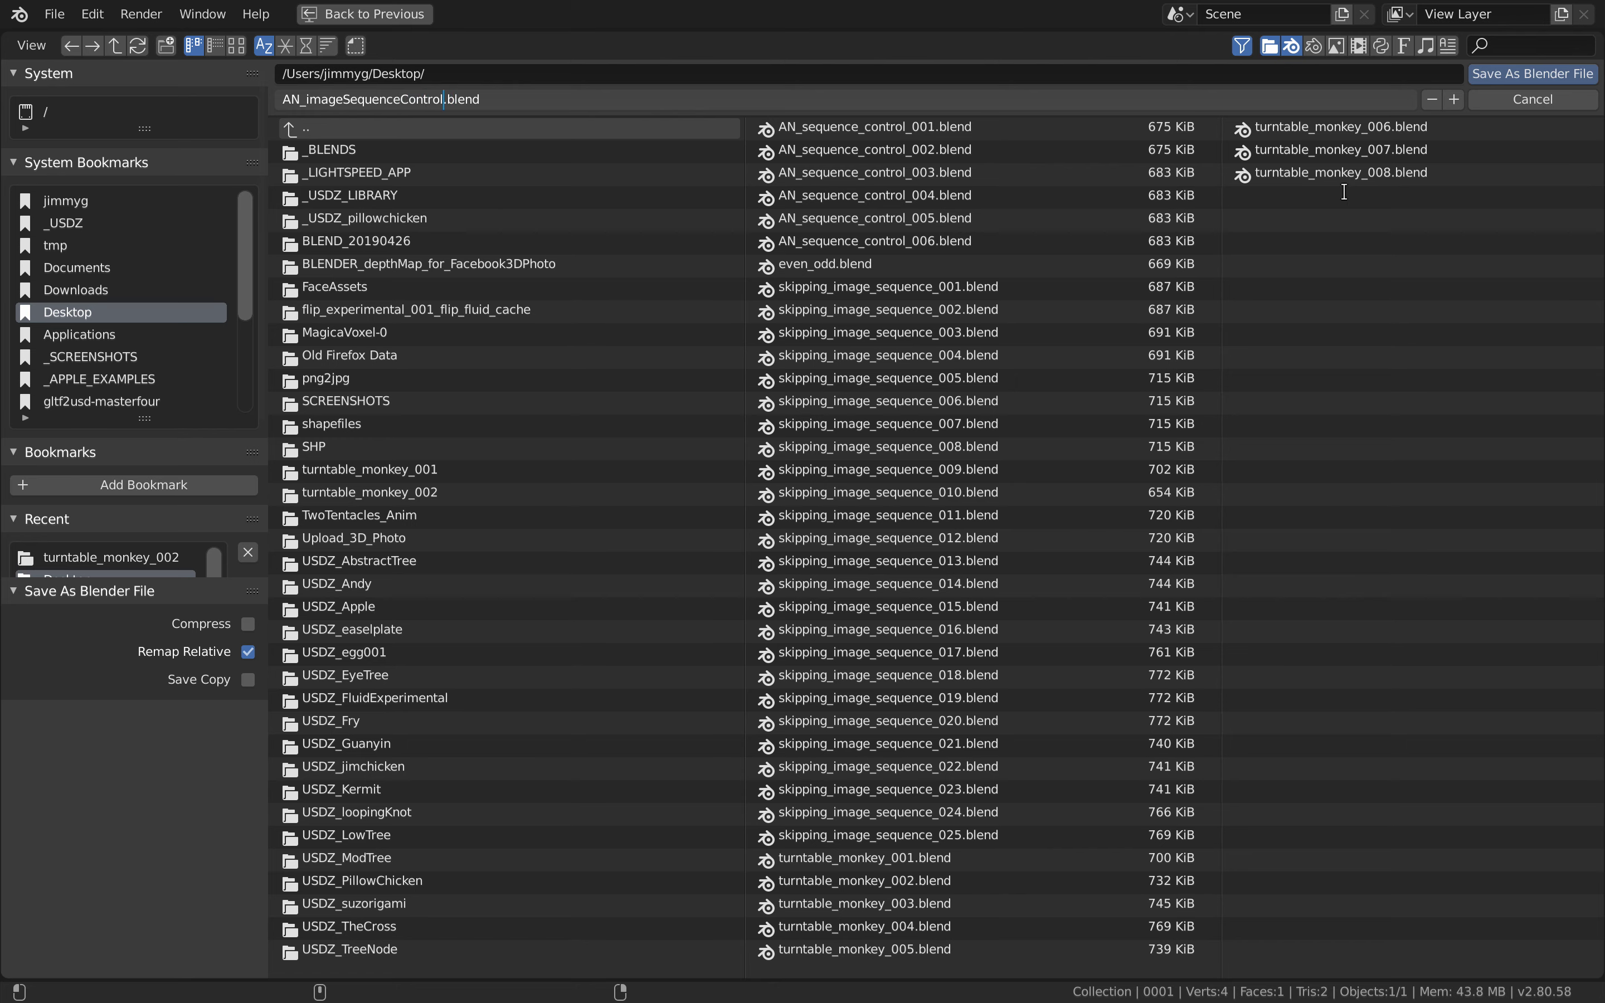
text(001)
key(Return)
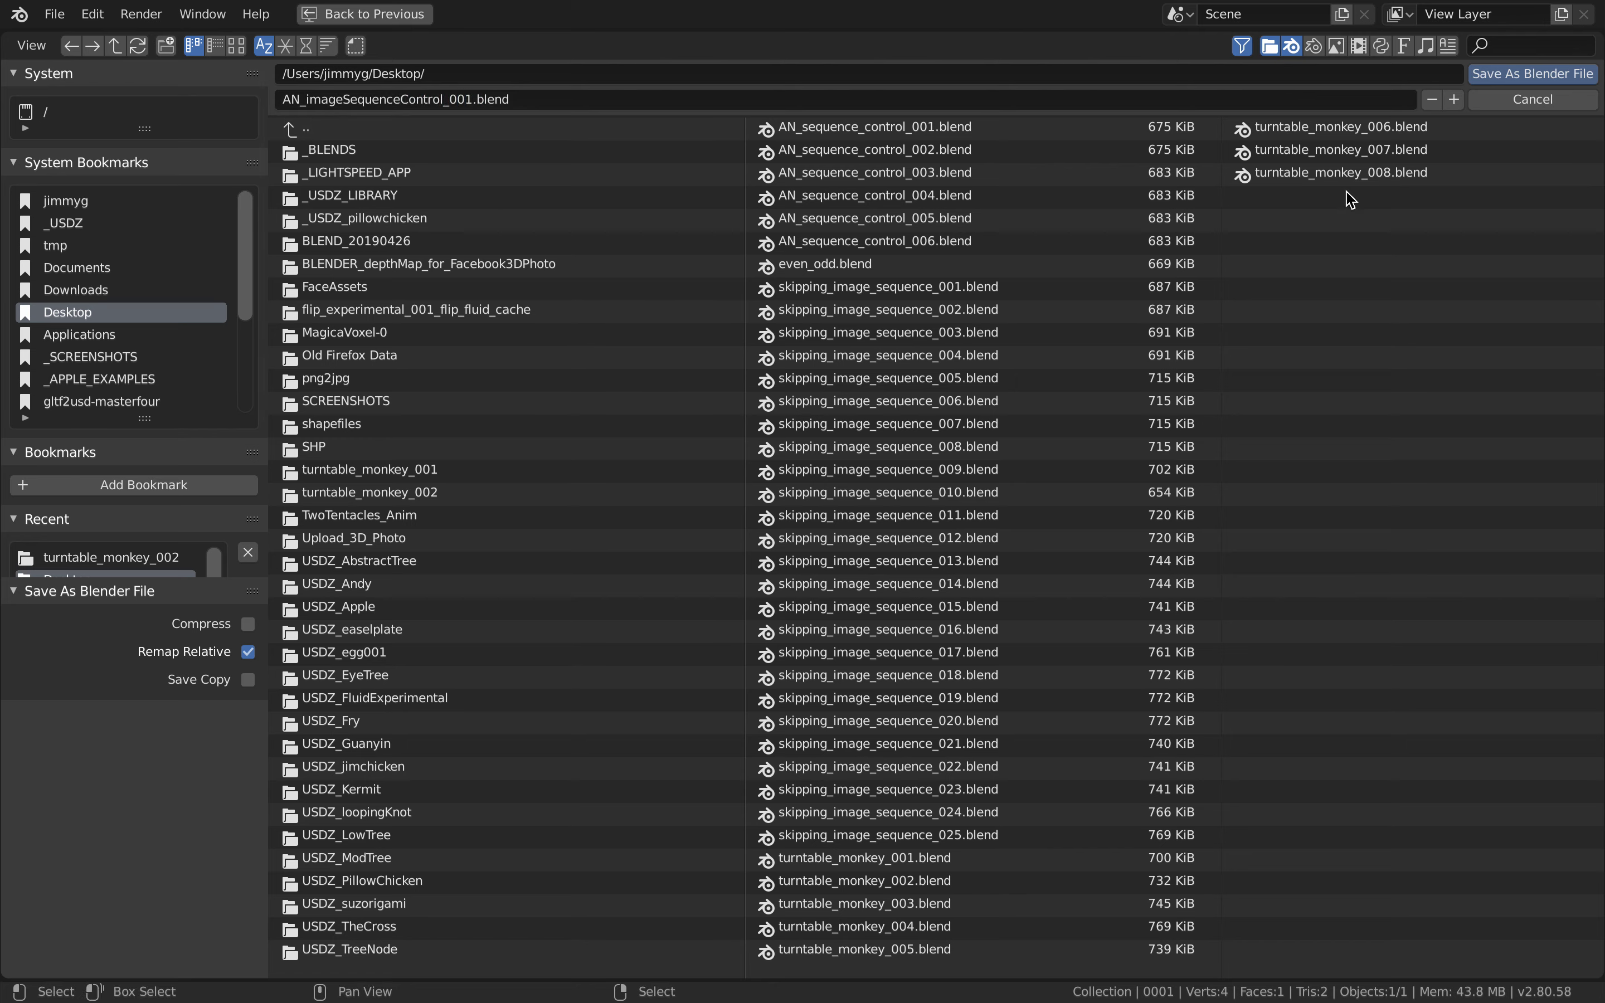
click(1532, 73)
Step: Switch the 3D viewport to material preview shading so the plane shows its image texture, and save the file
middle_drag(833, 425, 914, 365)
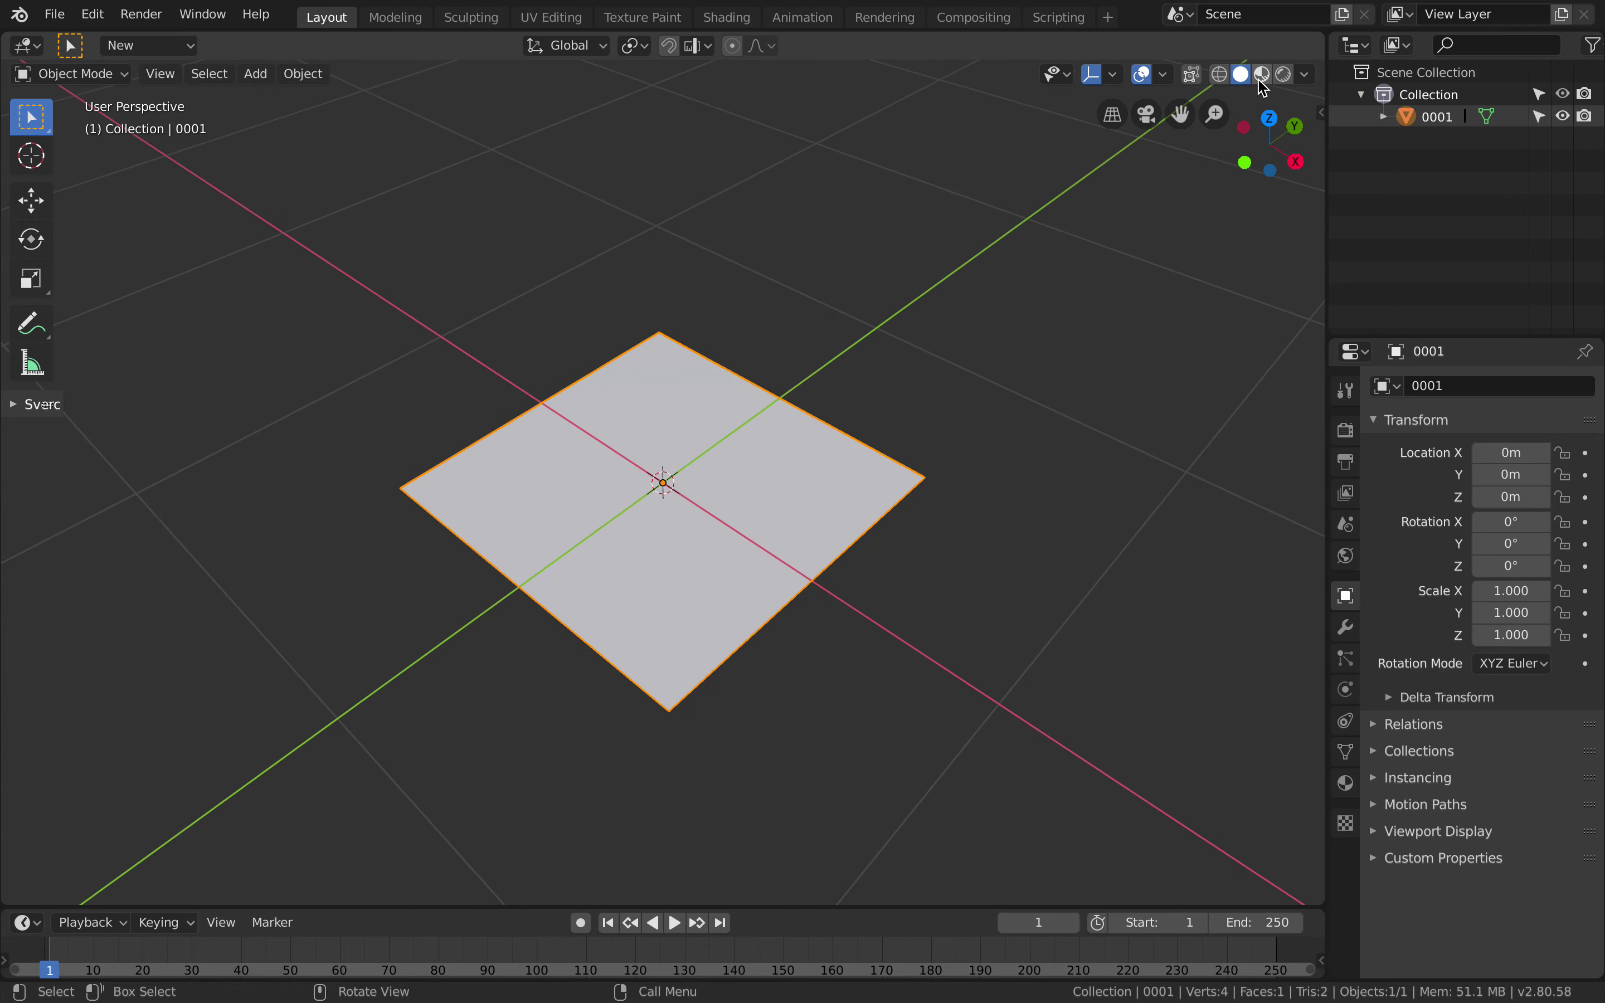
key(z)
scroll(792, 362, down, 3)
shift+scroll(792, 362, up, 1)
shift+scroll(799, 337, down, 2)
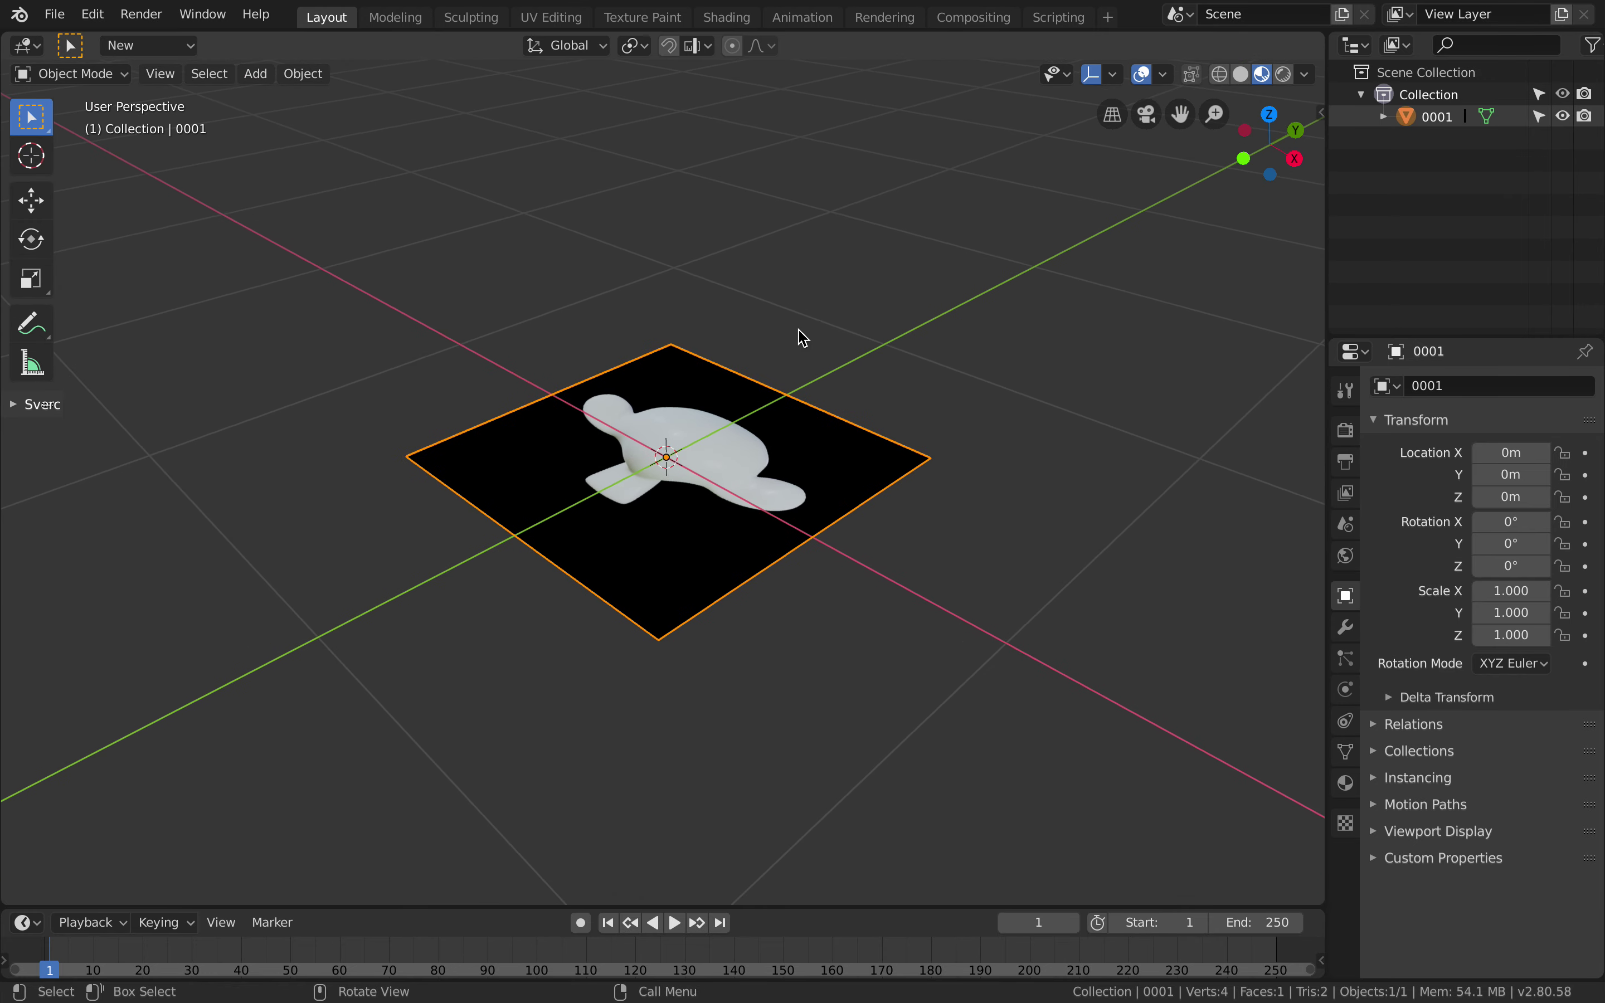
shift+scroll(798, 329, up, 3)
key(ctrl+s)
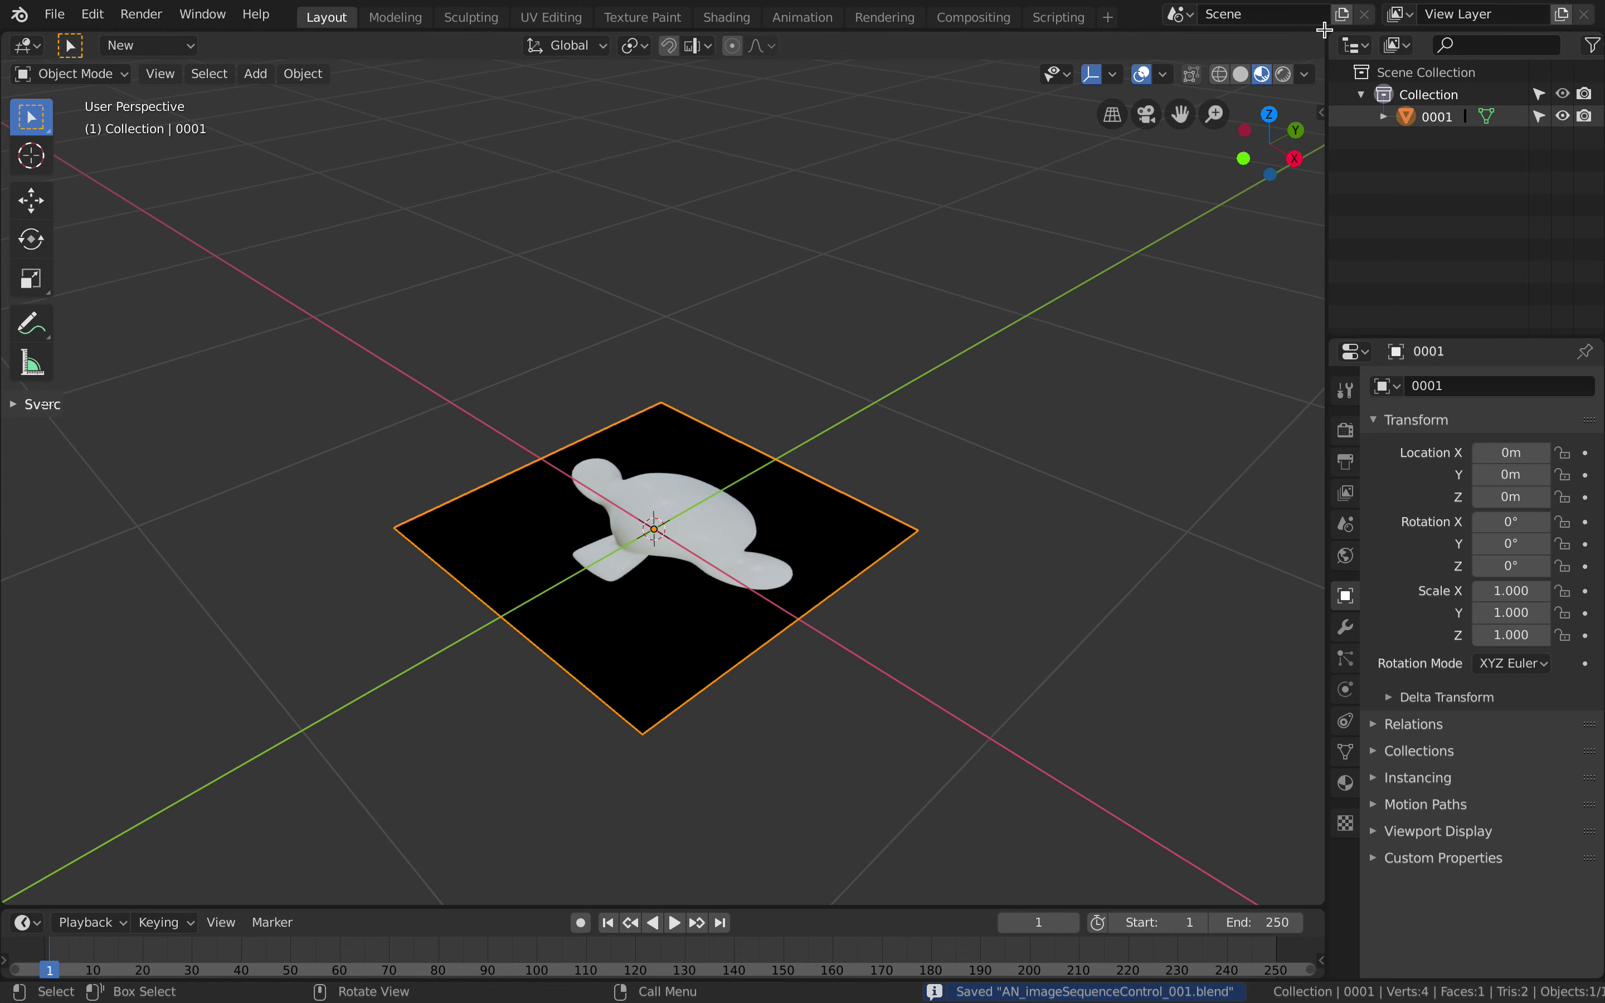
Step: Split the 3D viewport into two stacked areas, make the upper one a Shader Editor and enlarge it
drag(1327, 289, 1207, 300)
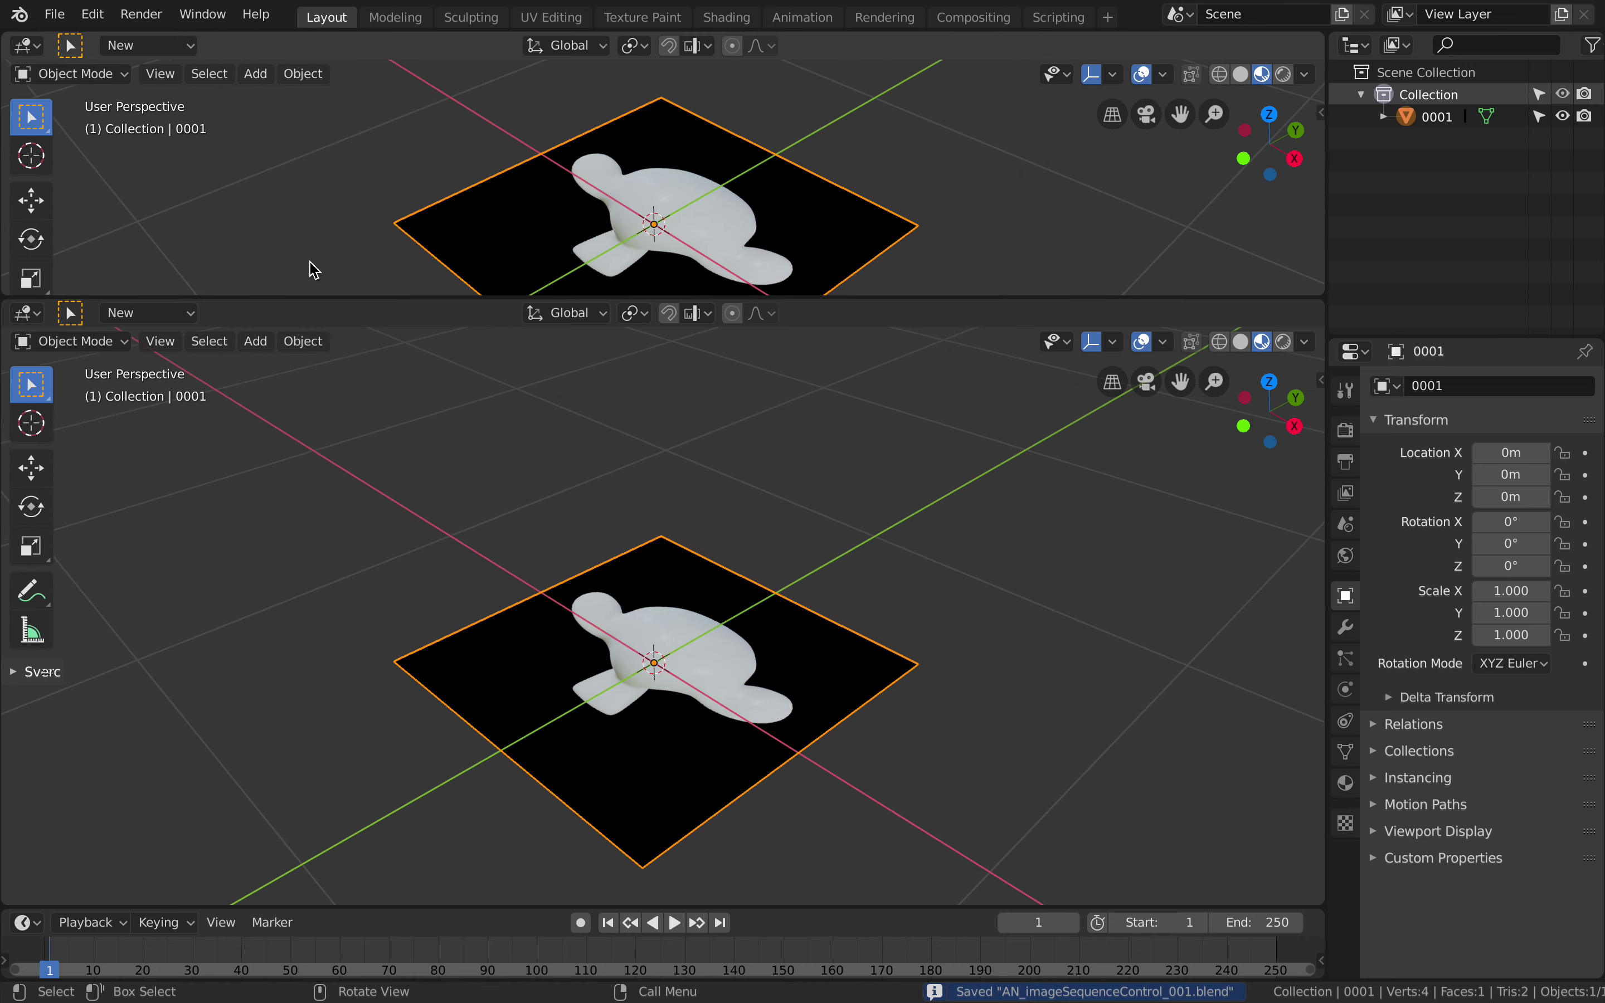
click(39, 52)
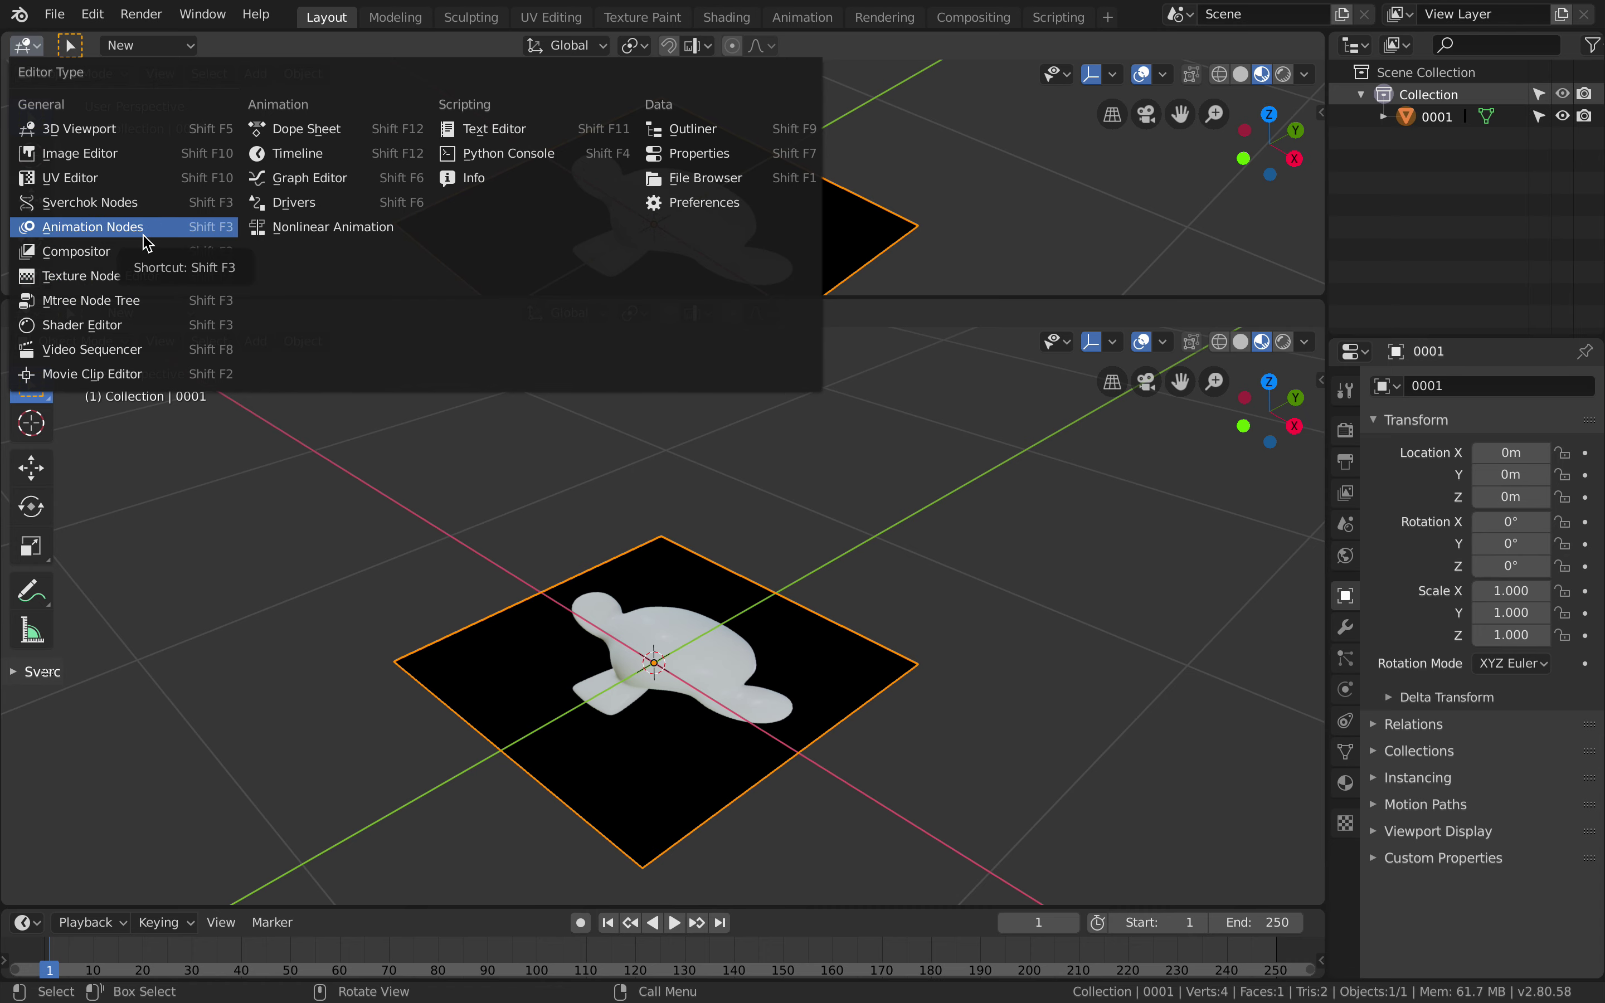
click(133, 325)
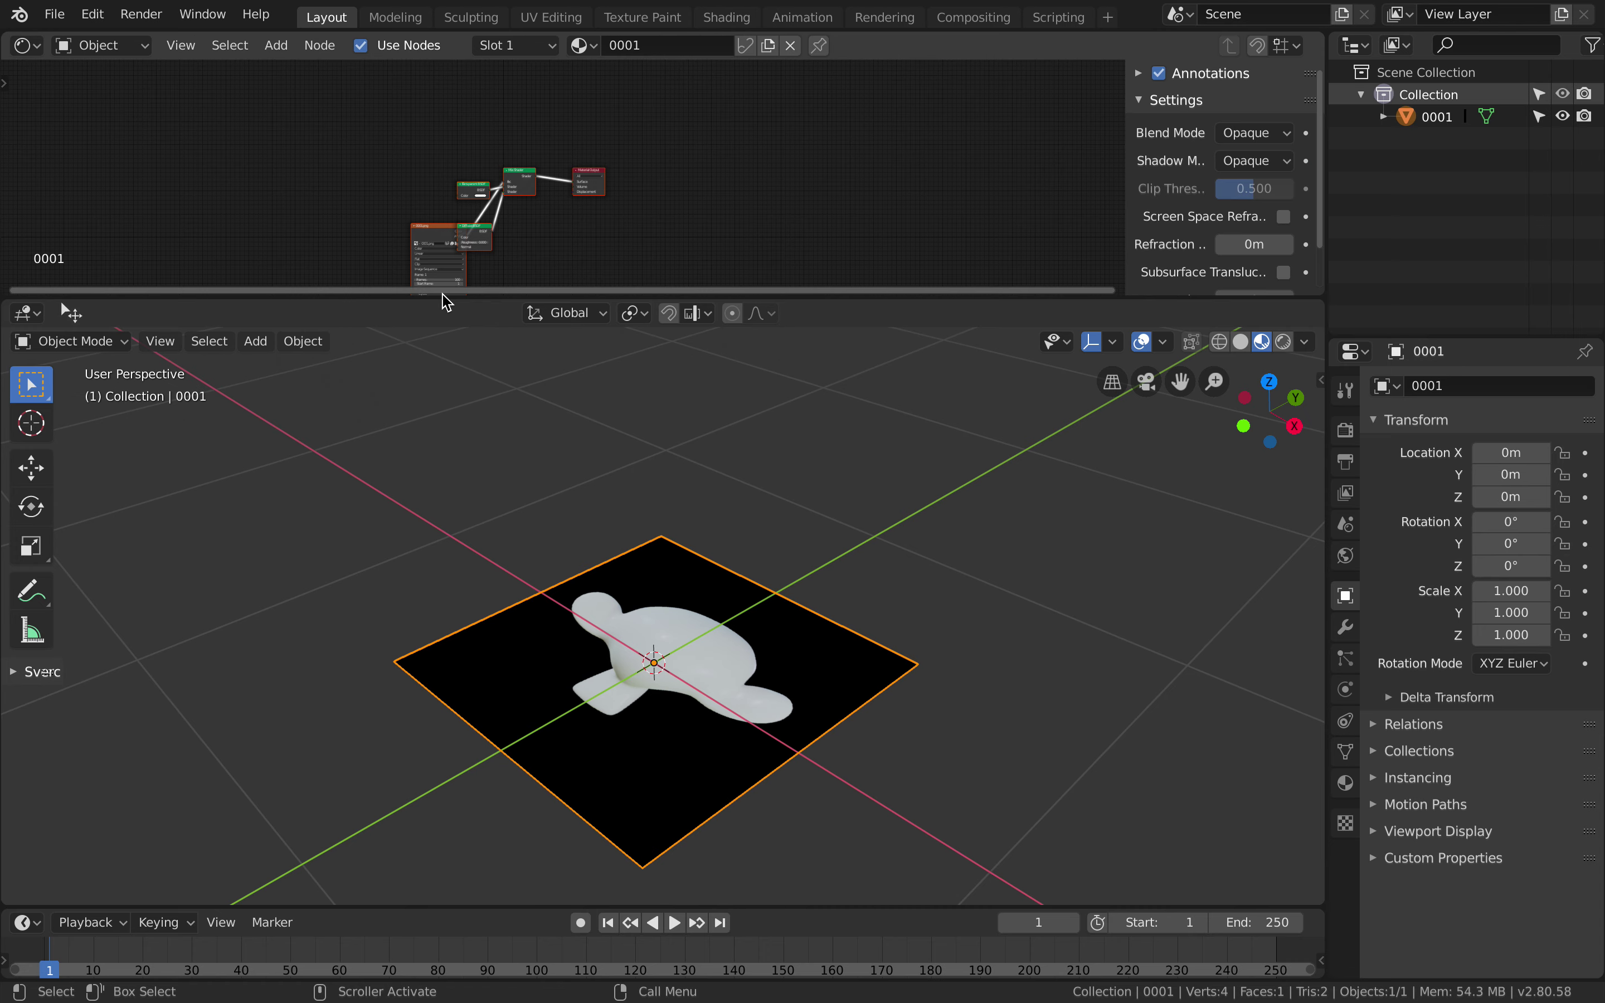
drag(528, 297, 555, 426)
scroll(550, 382, up, 3)
scroll(550, 375, up, 3)
scroll(550, 376, left, 4)
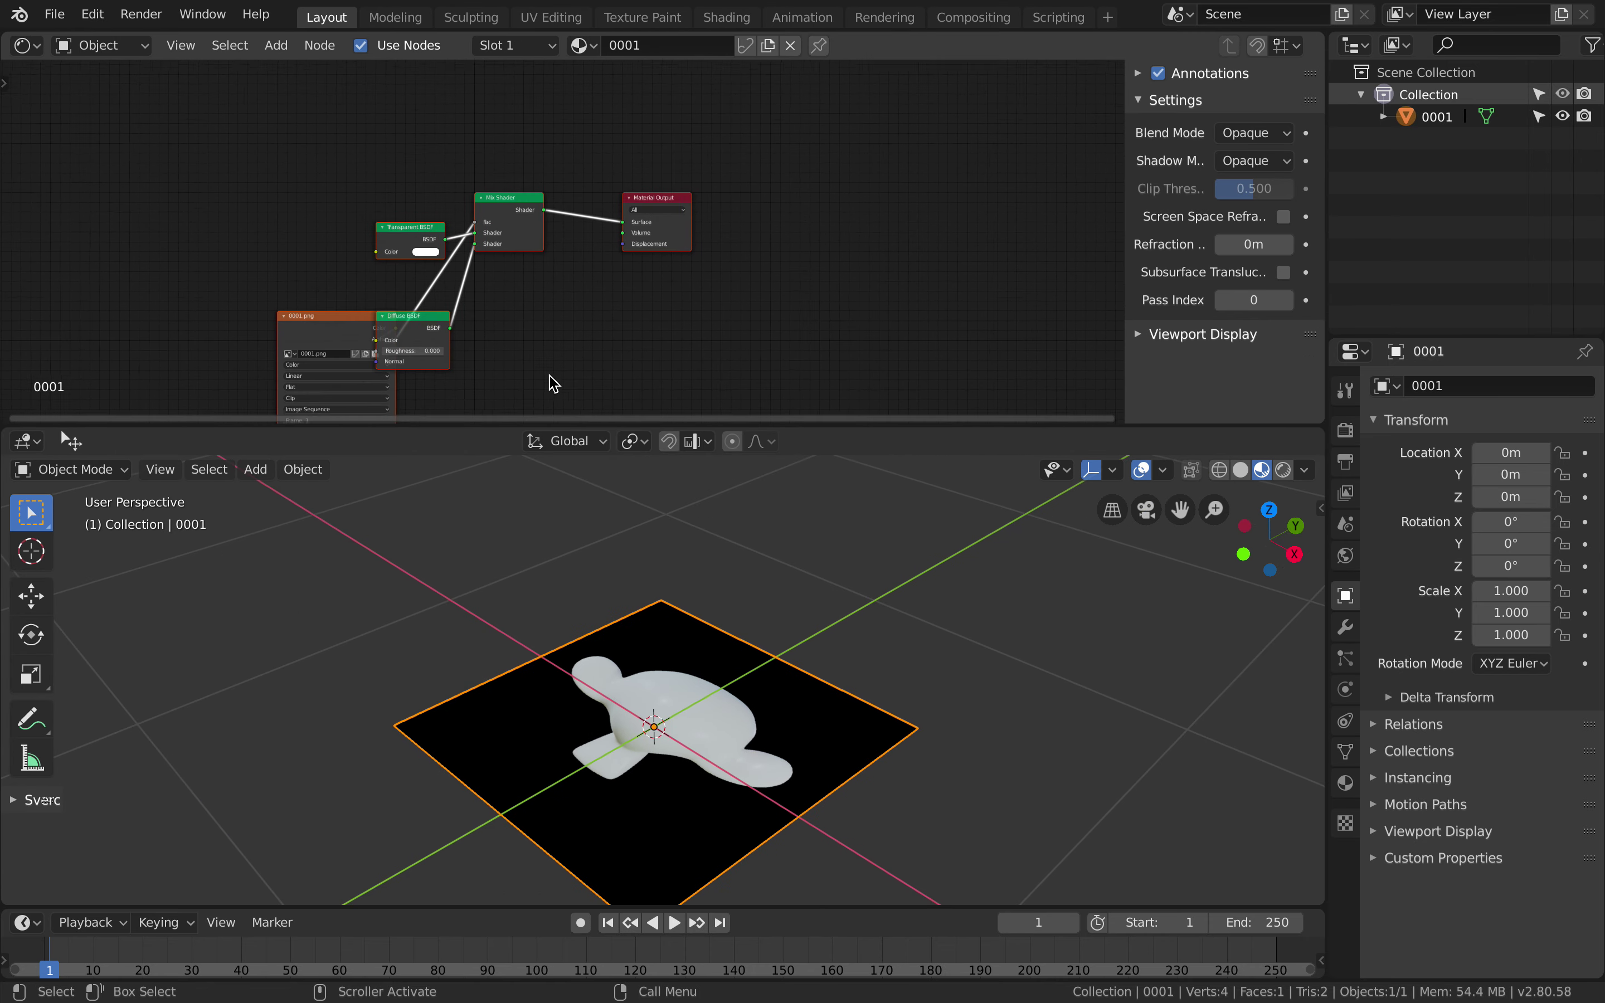
Step: Move the 0001.png Image Texture node out to the left so it no longer overlaps the Diffuse BSDF node
drag(791, 126, 855, 185)
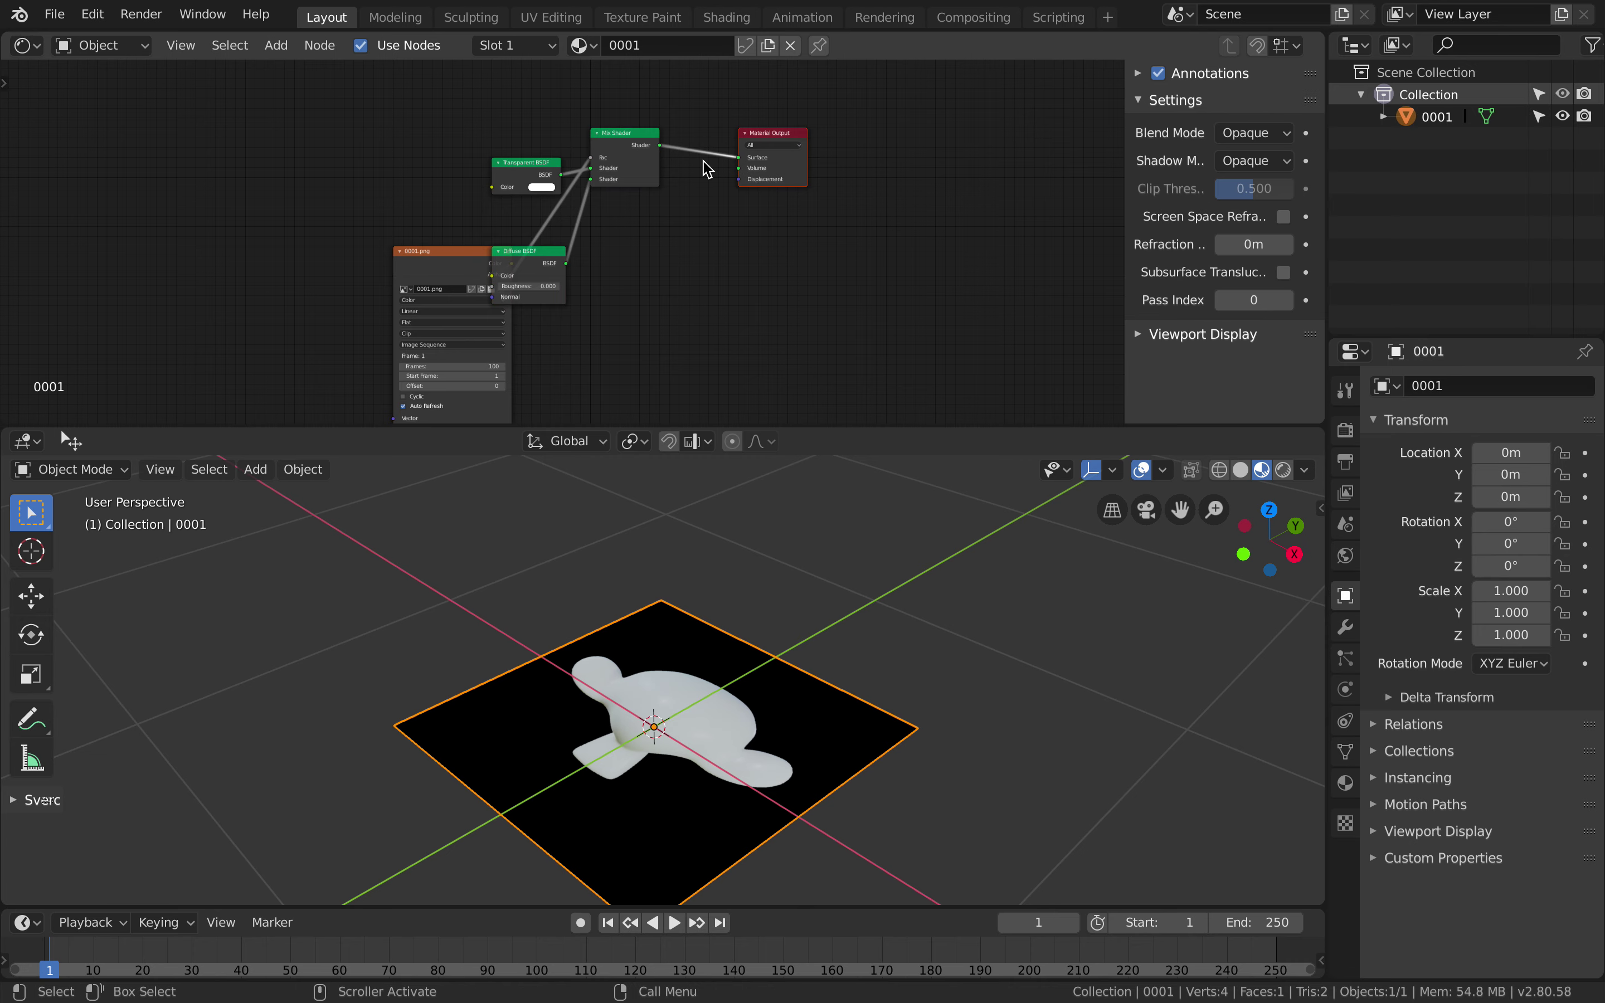
drag(444, 265, 325, 186)
scroll(324, 186, up, 3)
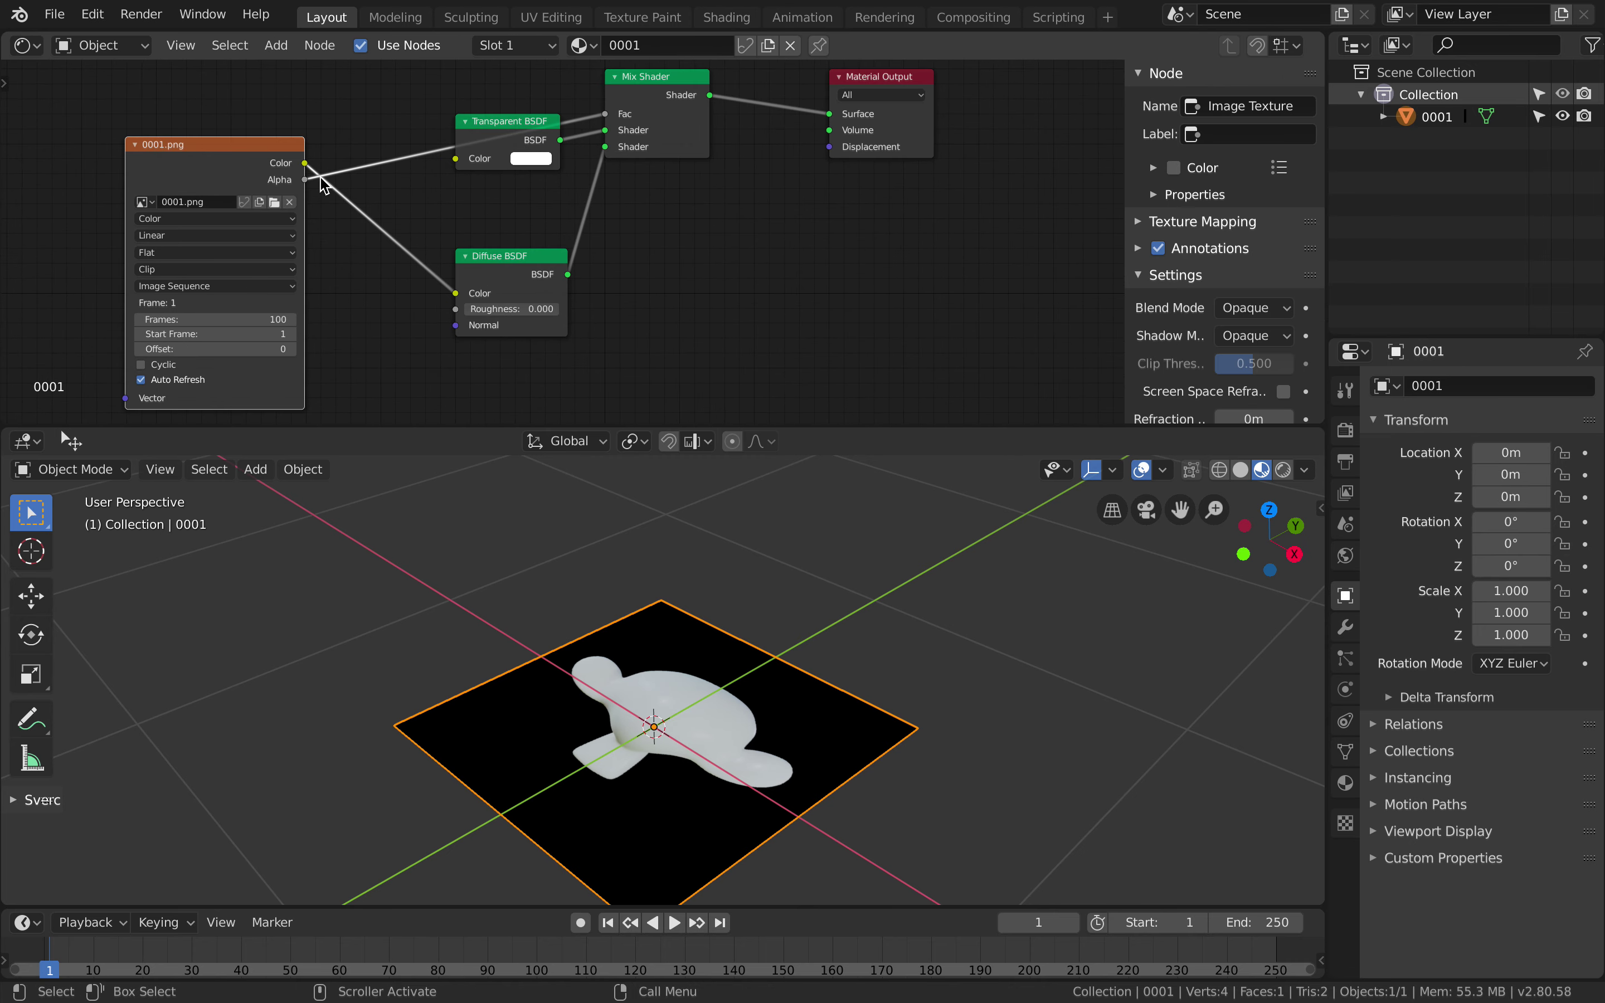
Step: Enable Cyclic for the image sequence in the 0001.png Image Texture node and save the file
scroll(320, 177, left, 2)
scroll(650, 641, up, 1)
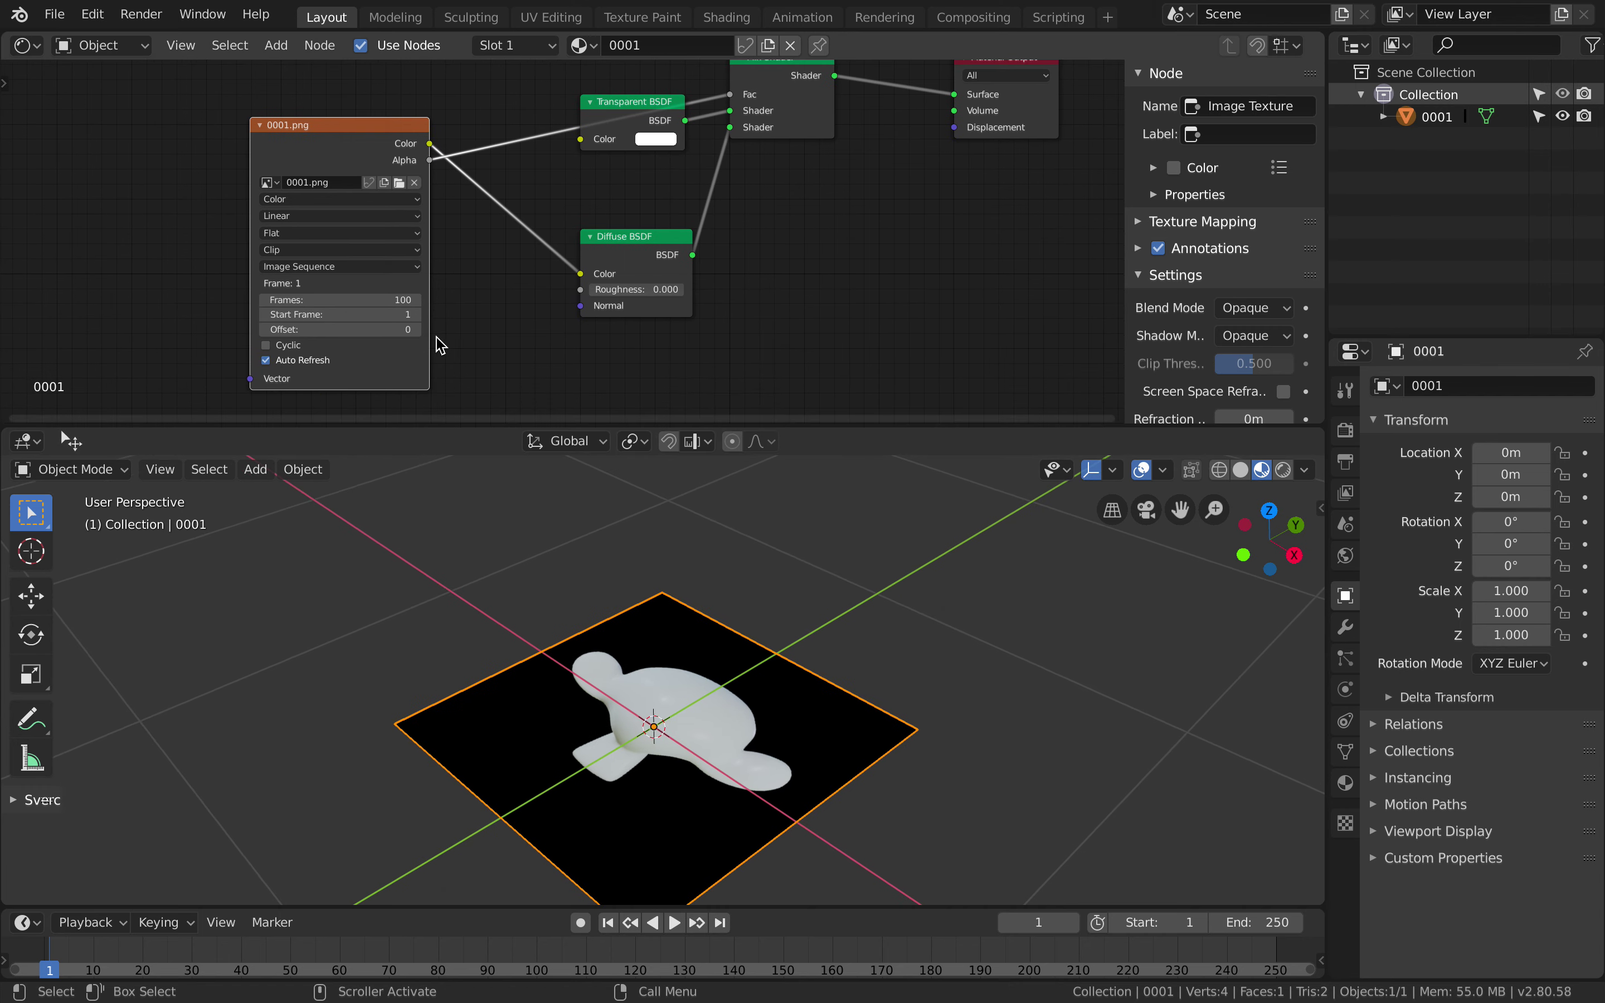
click(292, 347)
key(ctrl+s)
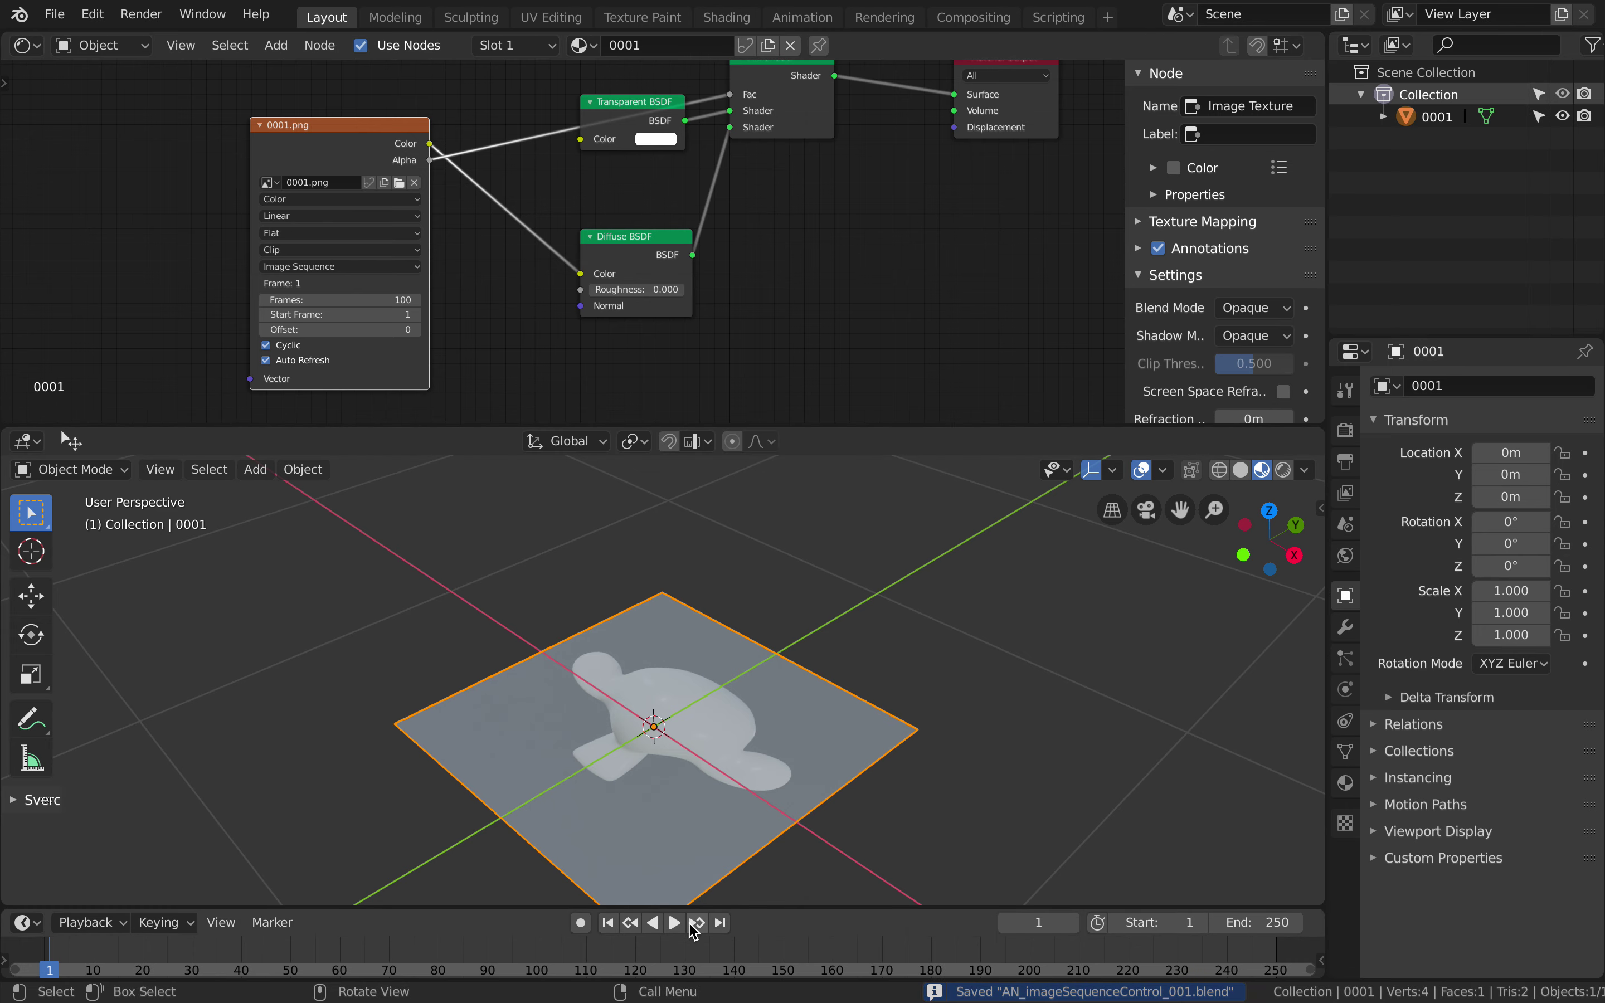
Step: Play the image sequence on the plane, make the timeline area taller during playback, and stop and rewind to frame 1
key(space)
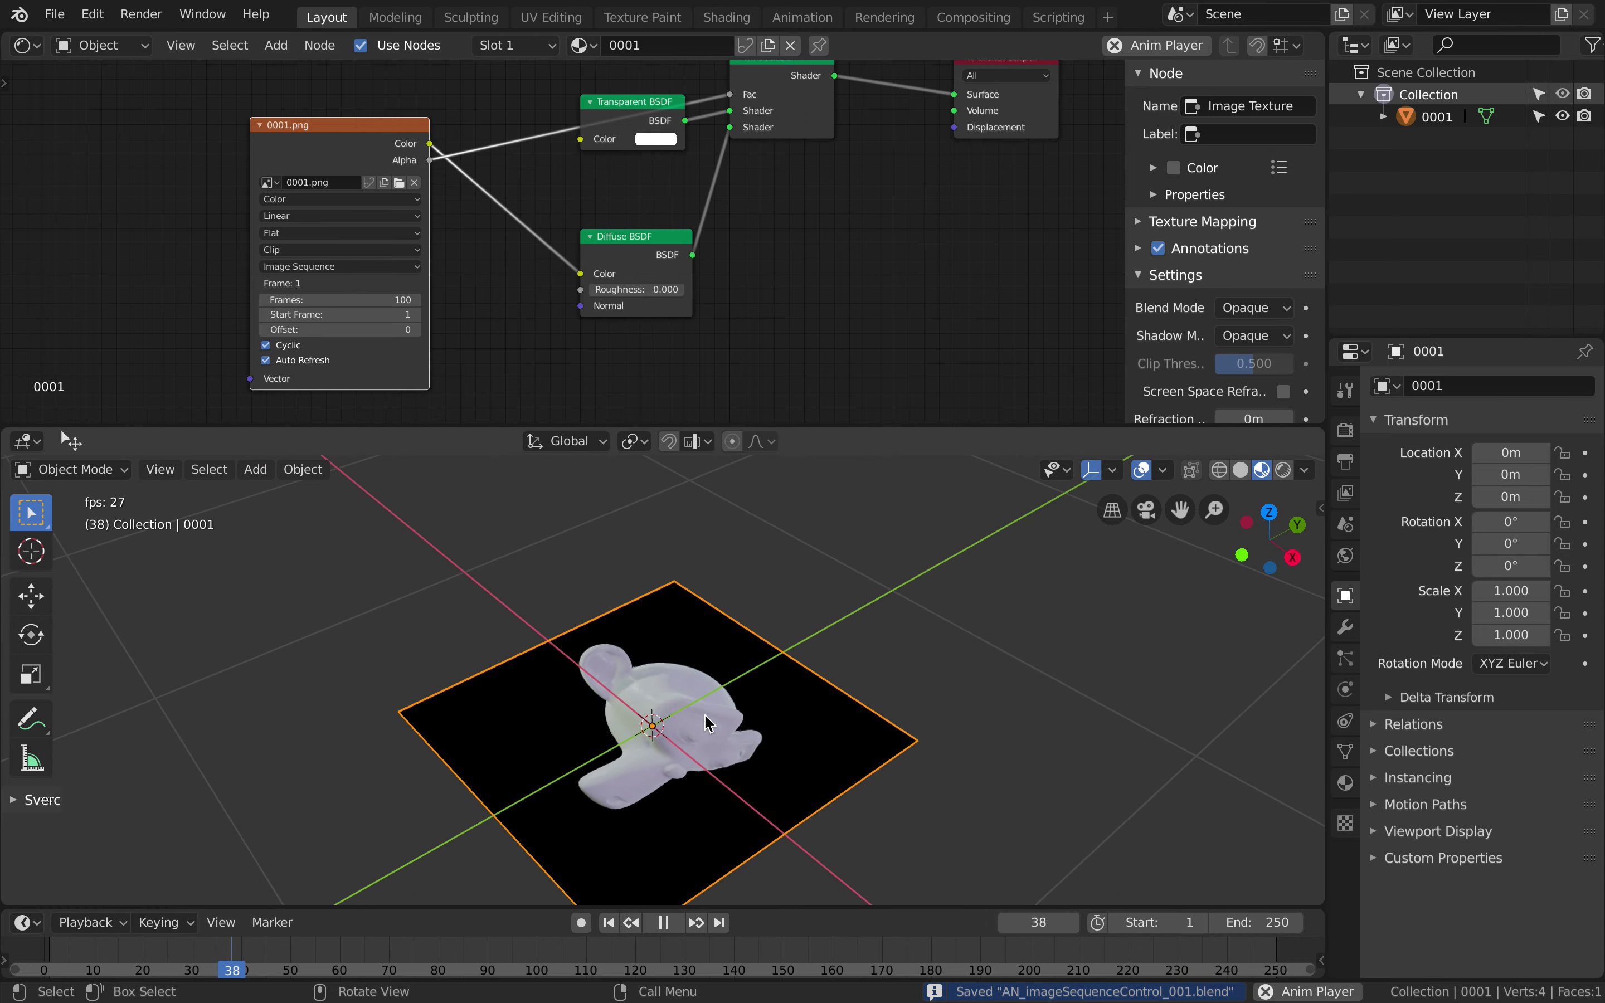
middle_drag(698, 730, 711, 719)
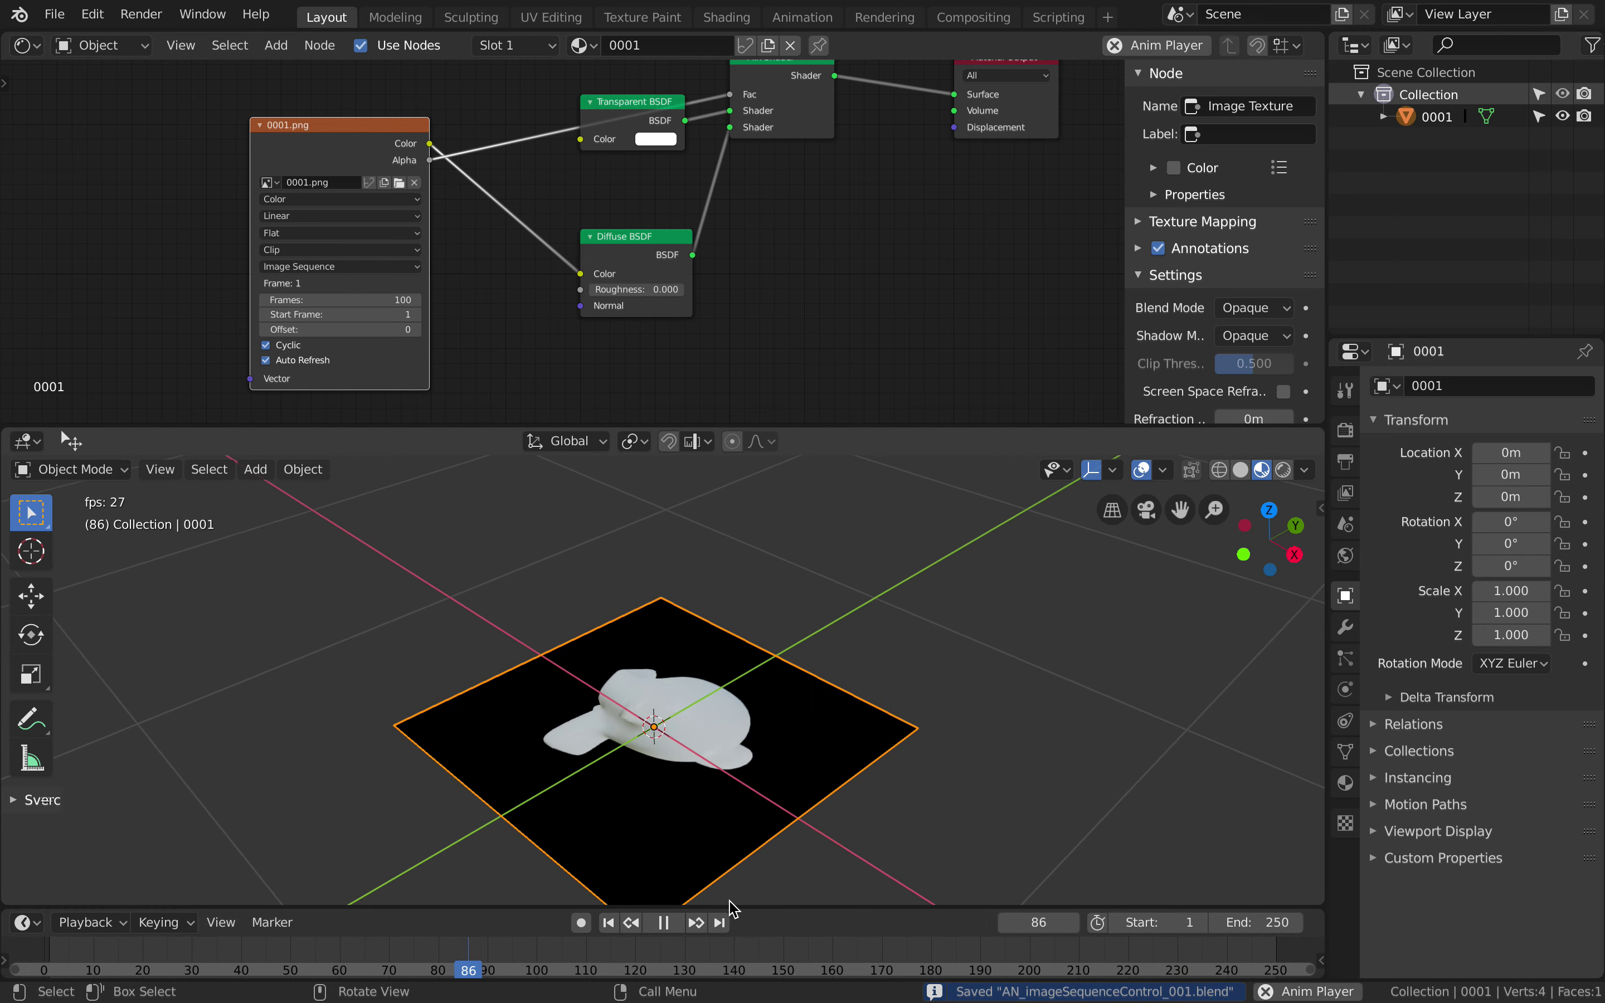
drag(733, 907, 746, 867)
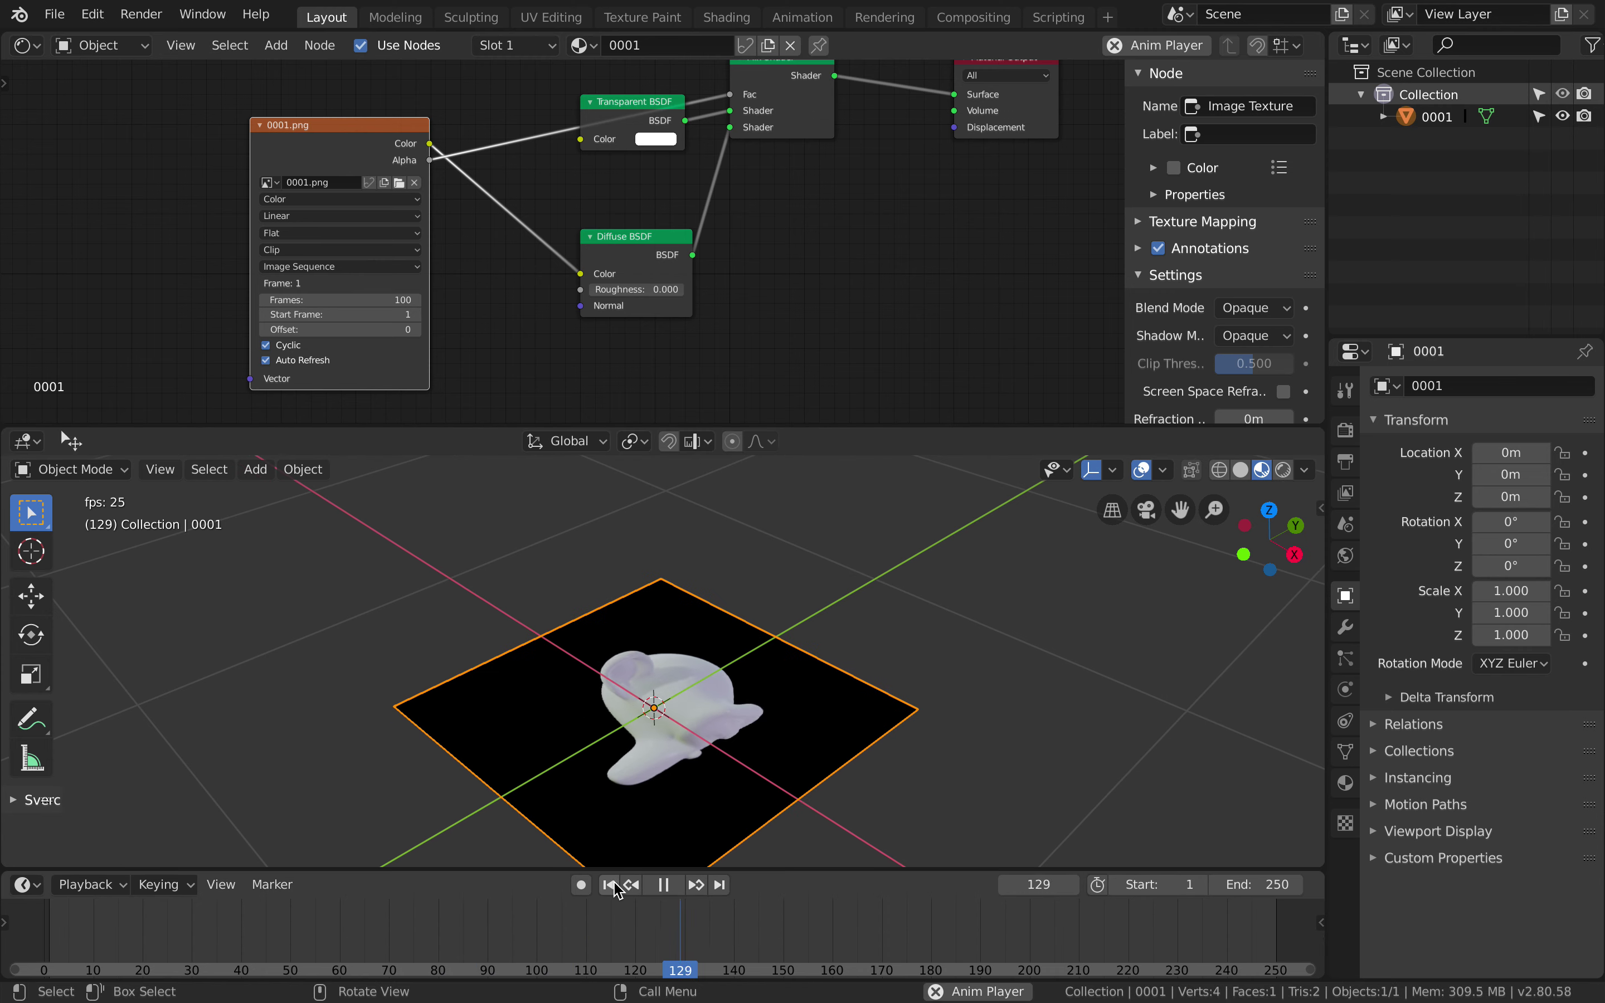
click(608, 884)
click(662, 886)
click(610, 884)
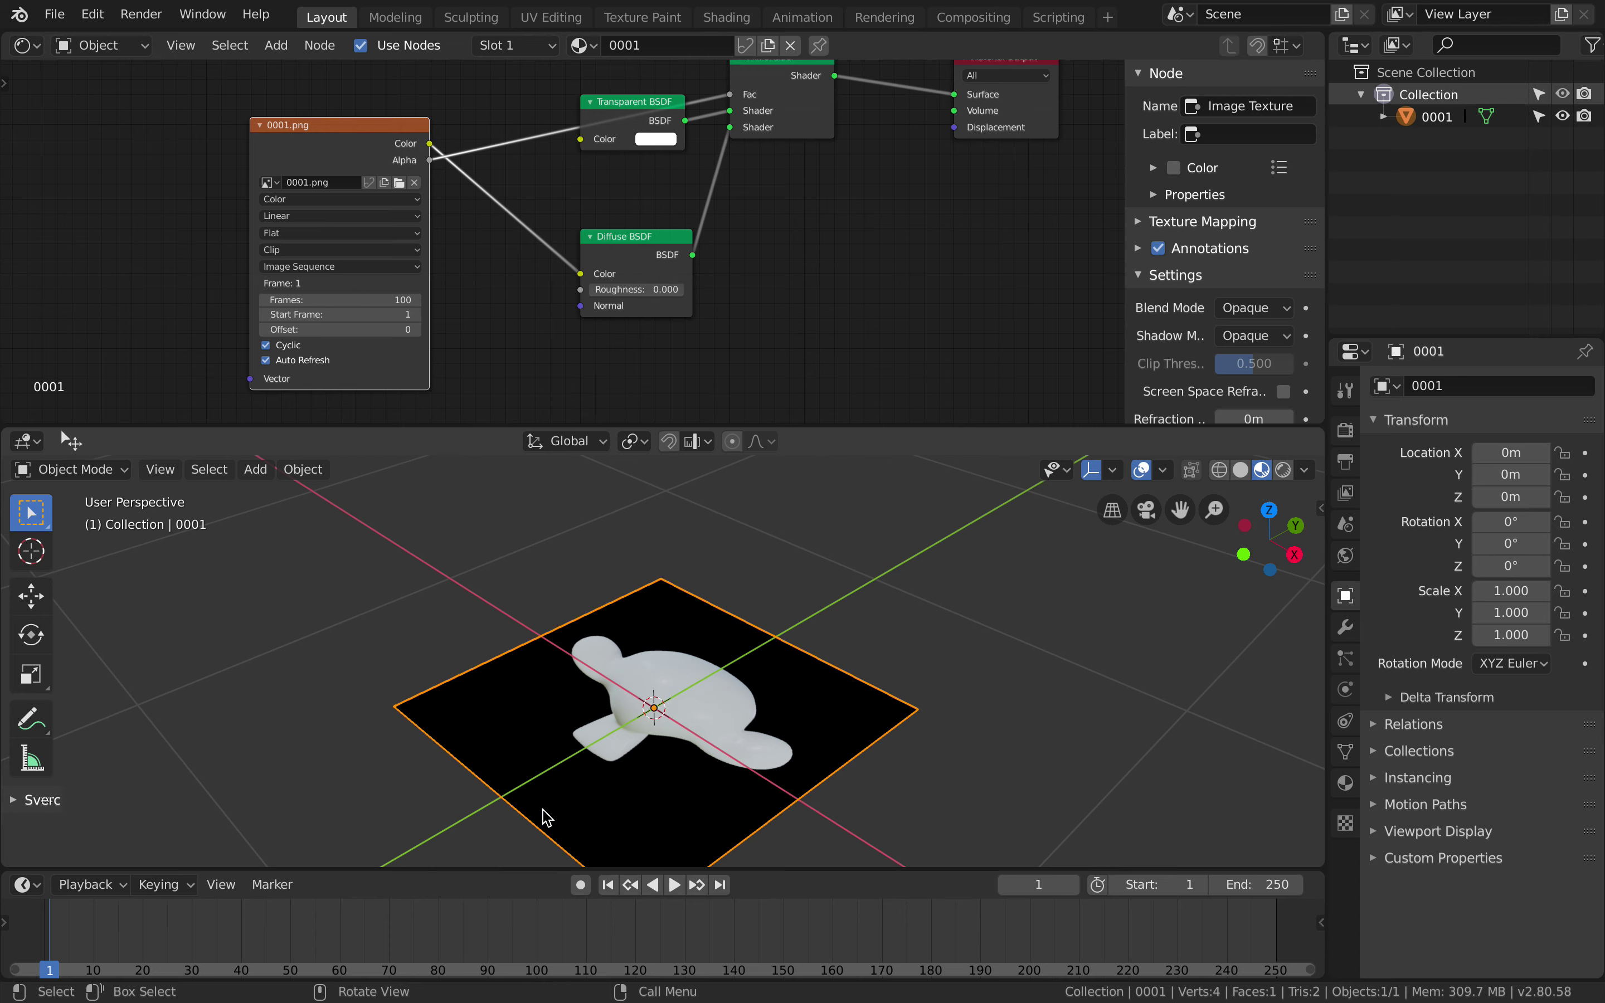
Step: Play the animation from the first frame, stop it at frame 52 and save the file
click(676, 885)
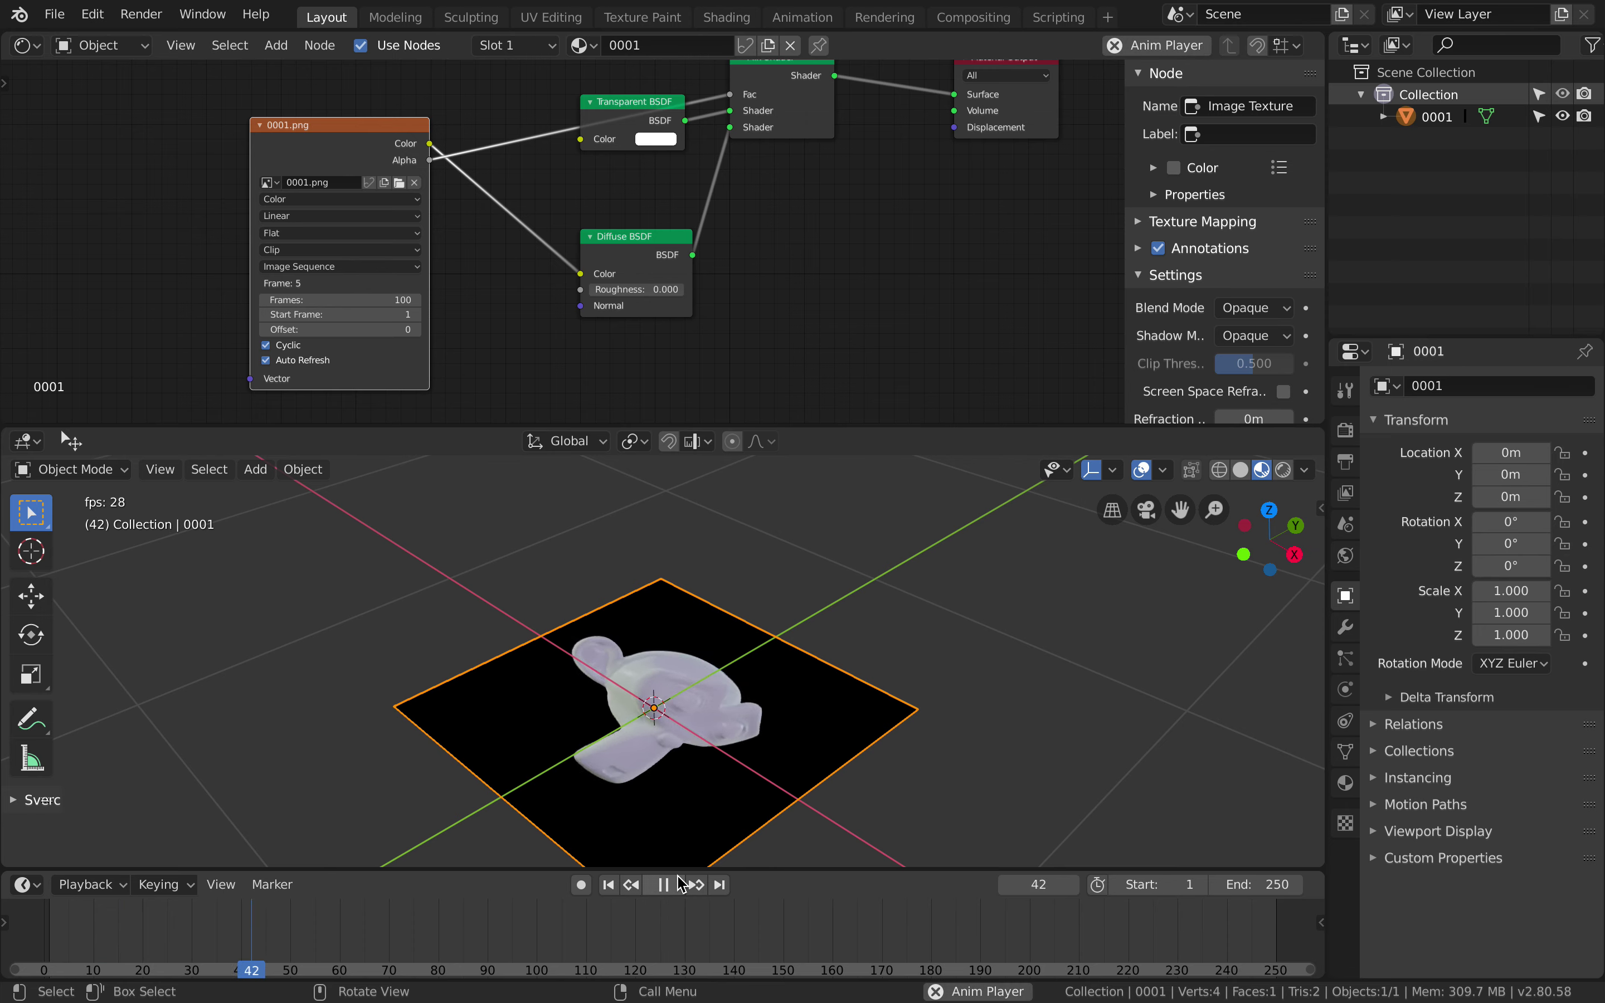
click(676, 883)
mouse_move(746, 773)
middle_down()
mouse_move(717, 788)
mouse_move(730, 789)
middle_up()
key(ctrl+s)
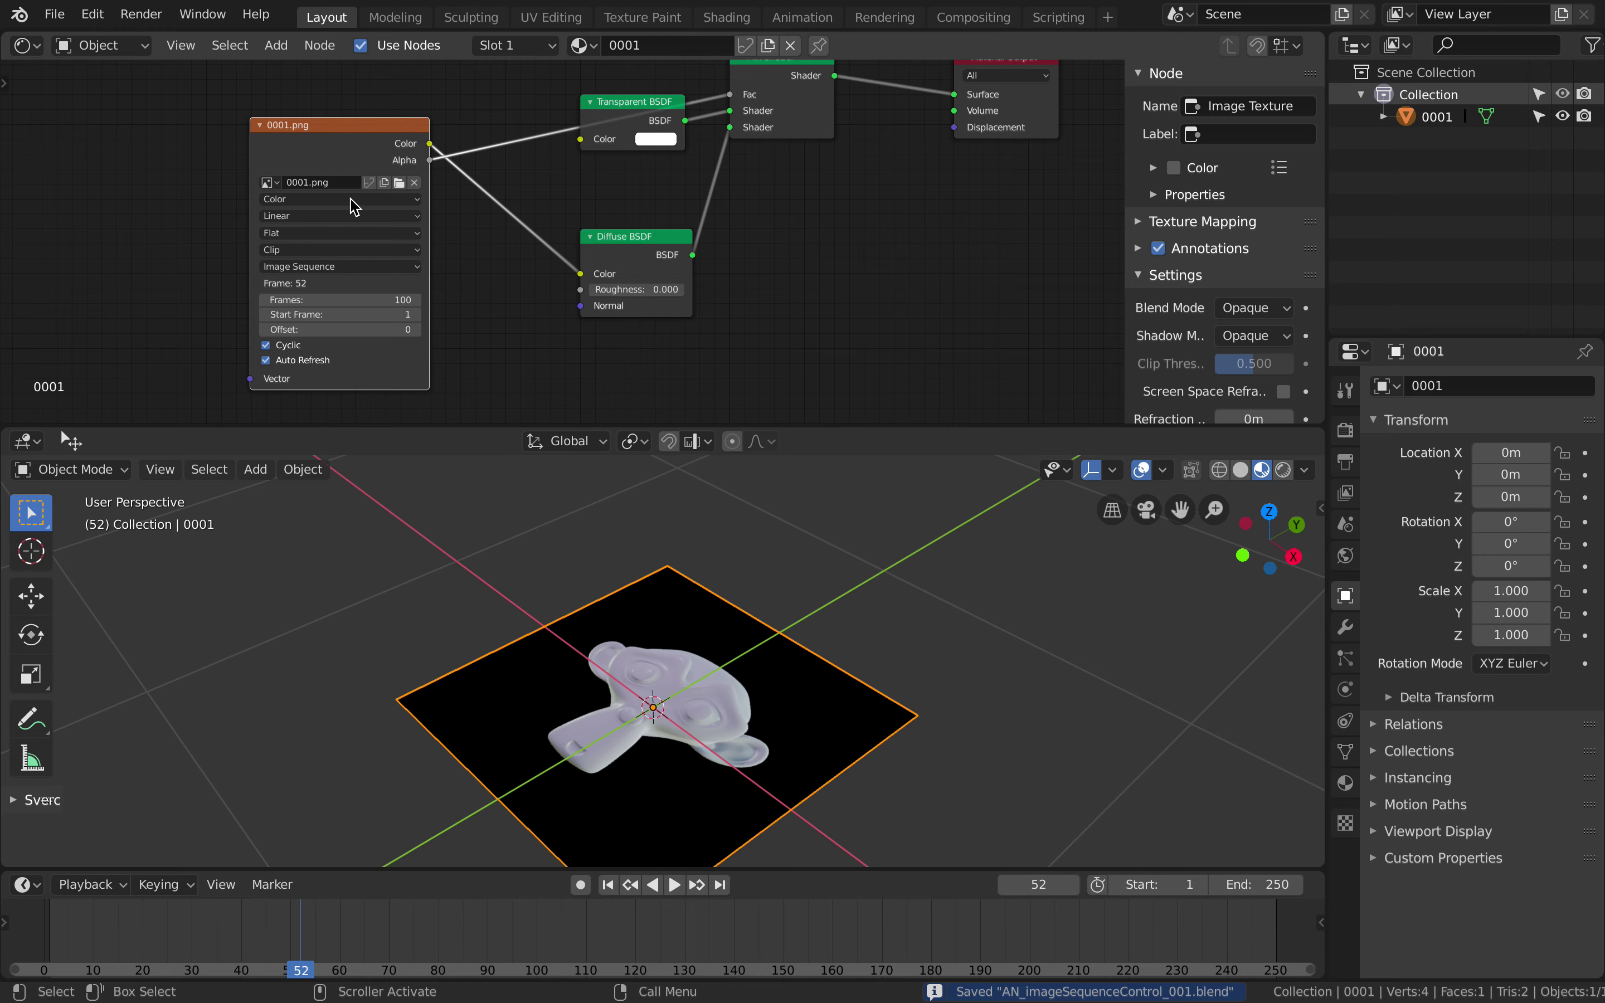
Step: Save the current file, and save it again under the incremented name AN_imageSequenceControl_002.blend
click(55, 15)
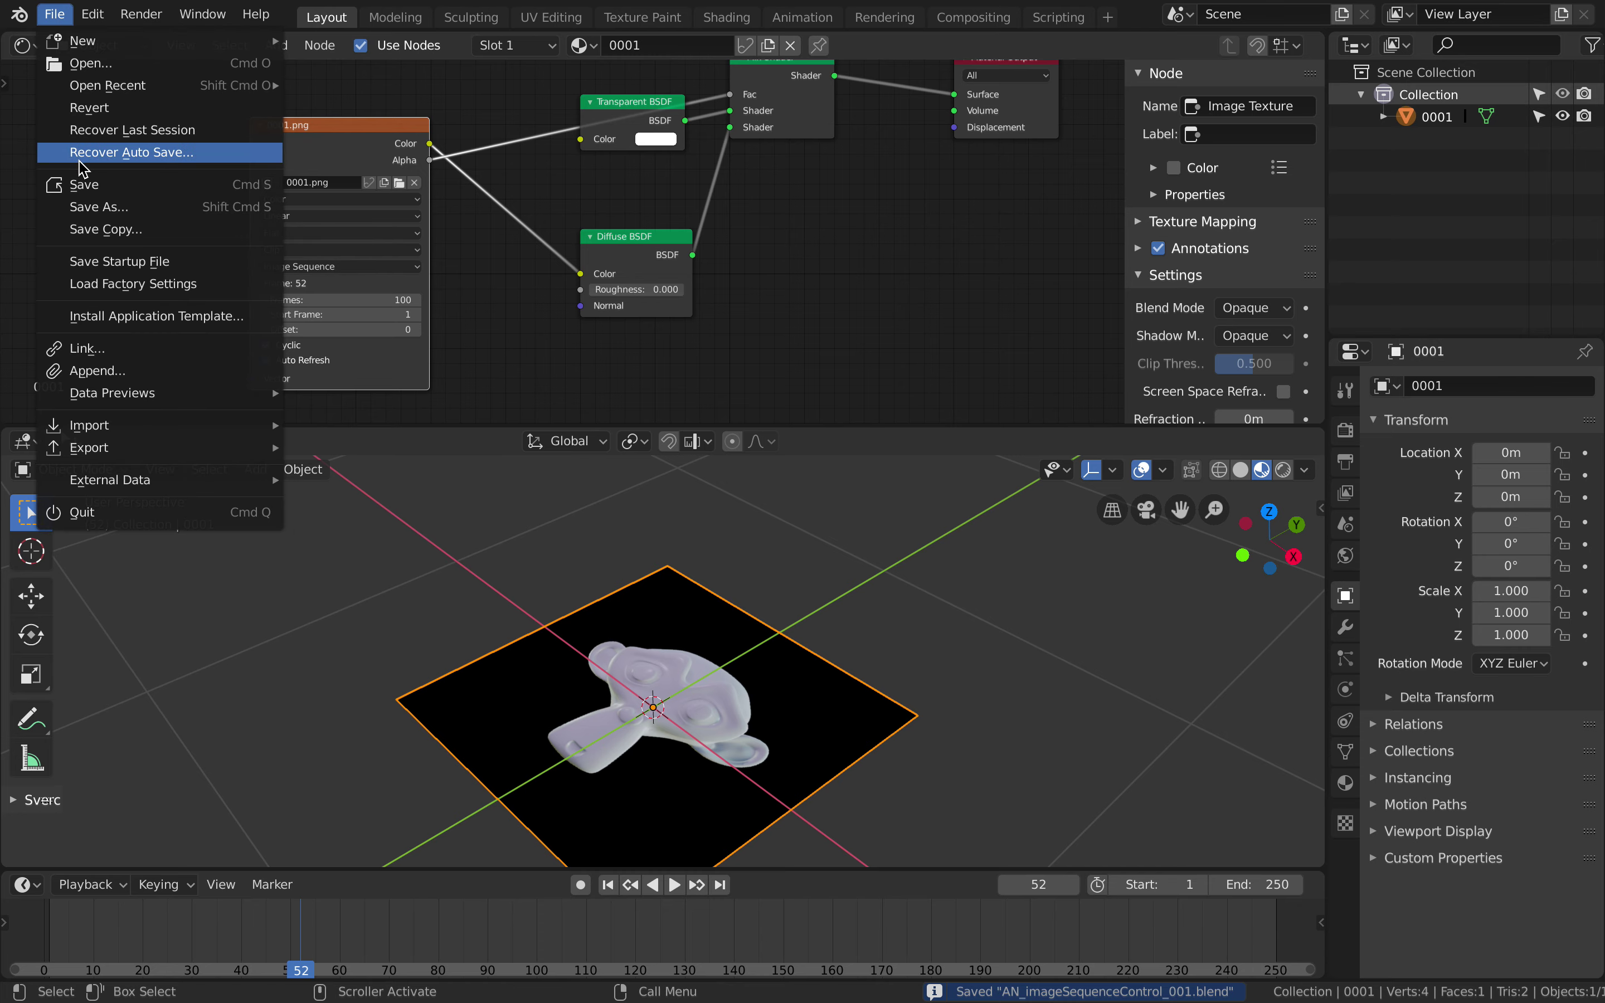
click(83, 185)
click(62, 25)
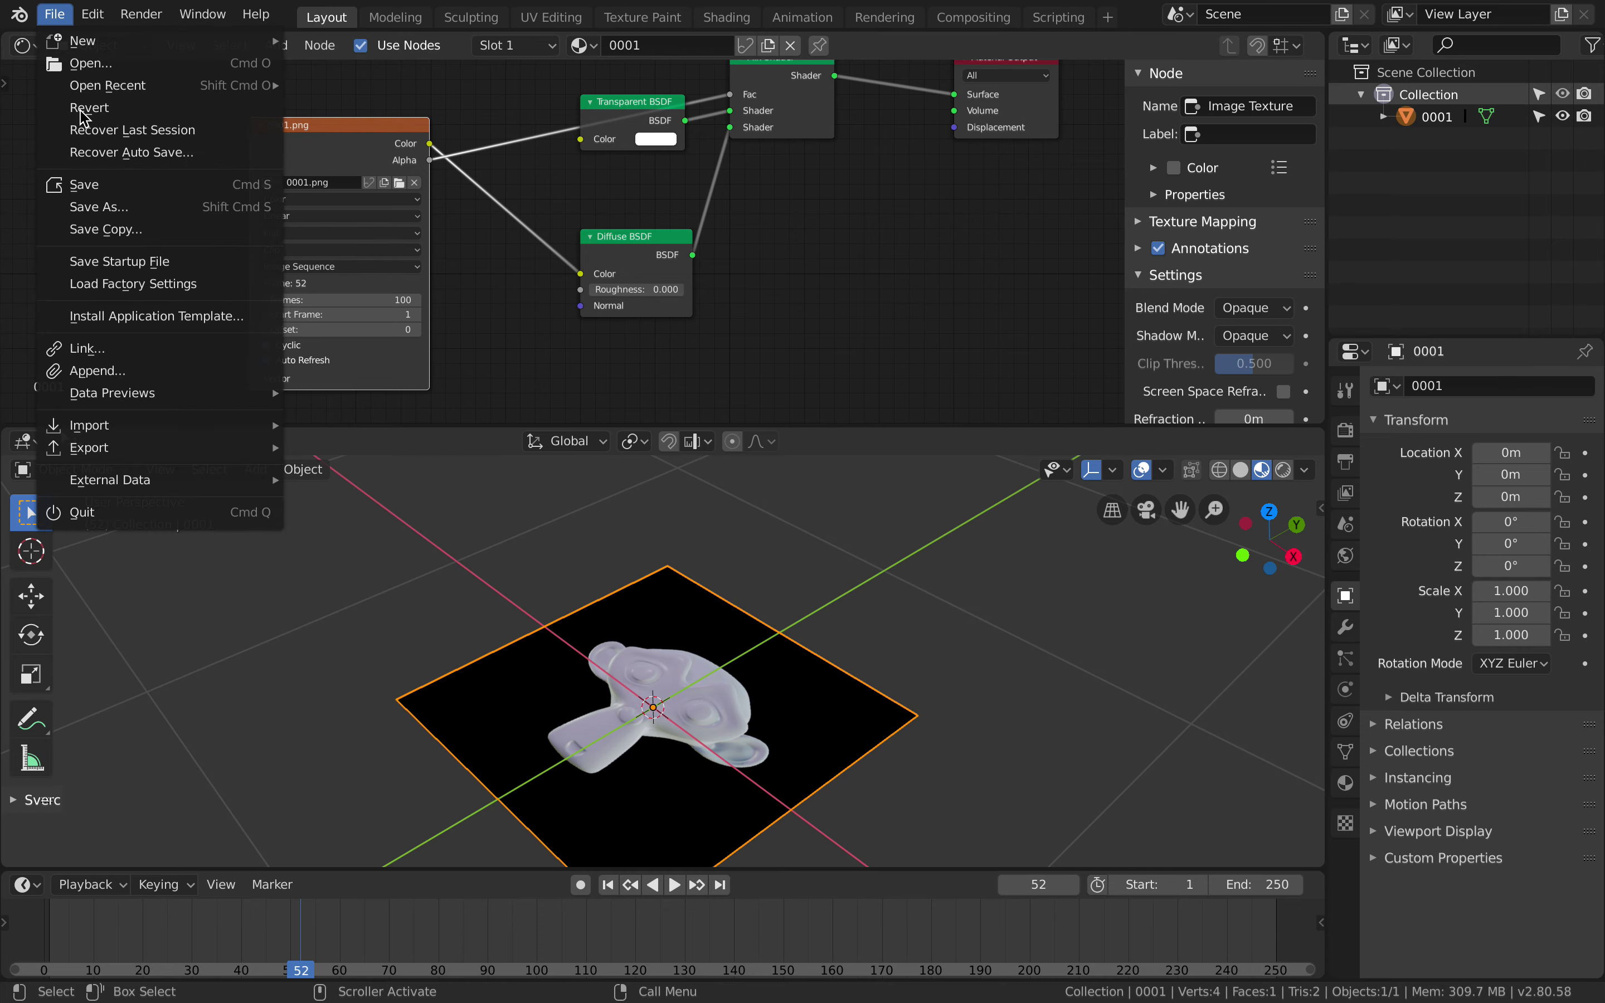
click(118, 208)
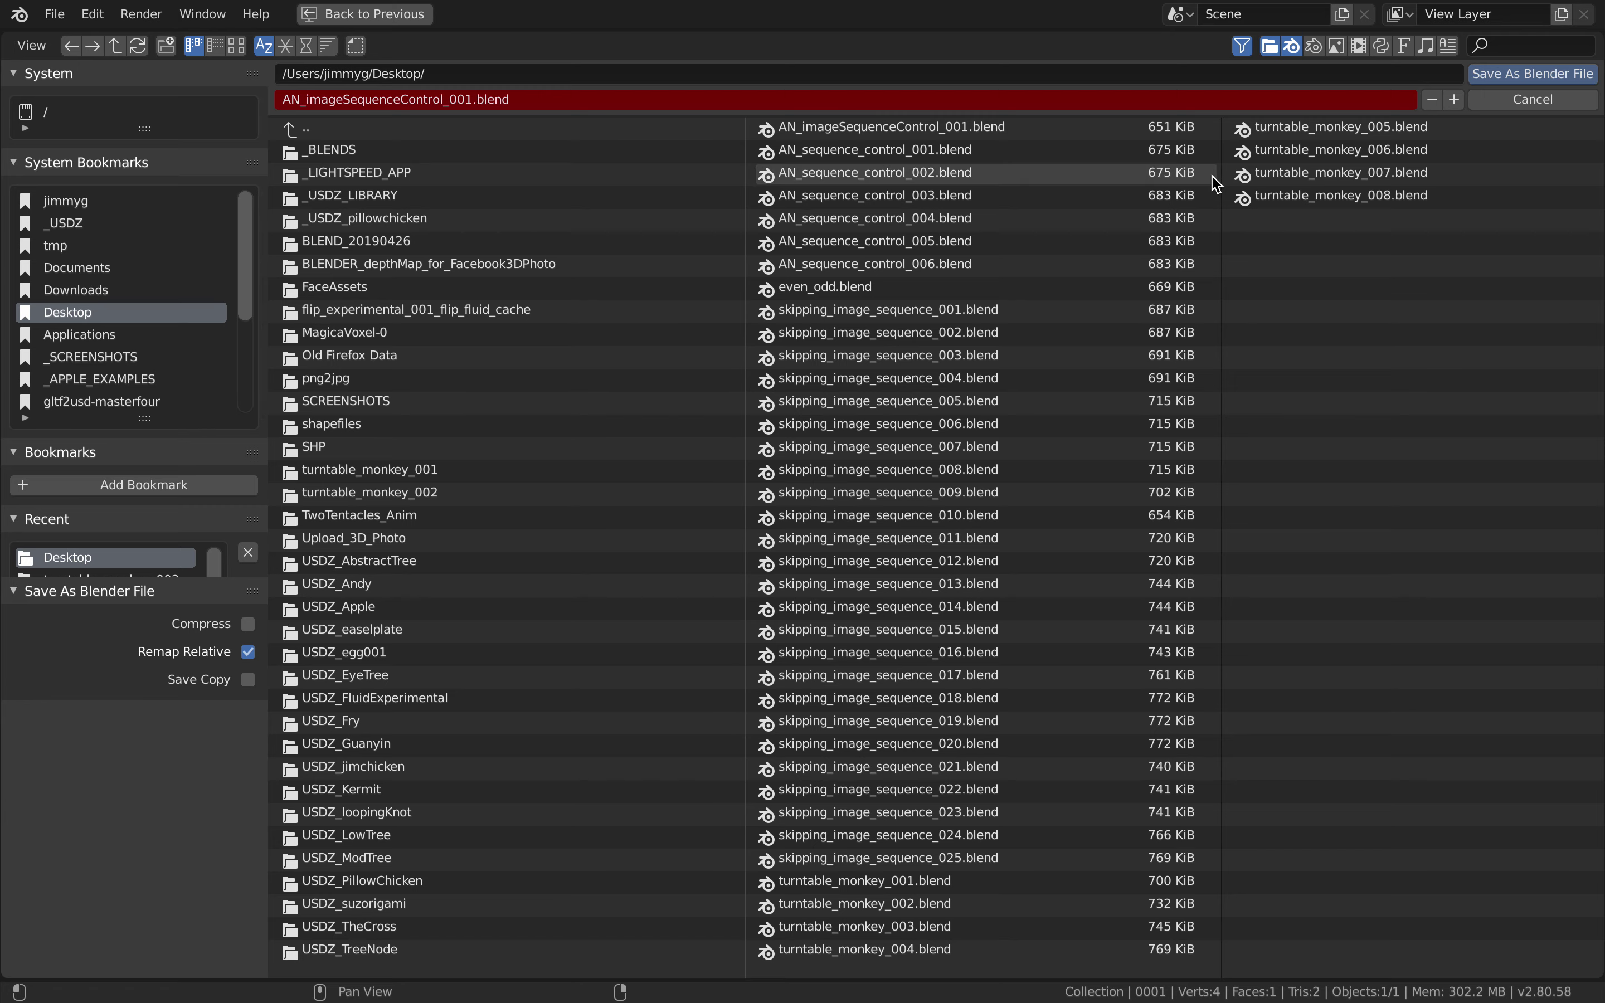
click(1495, 78)
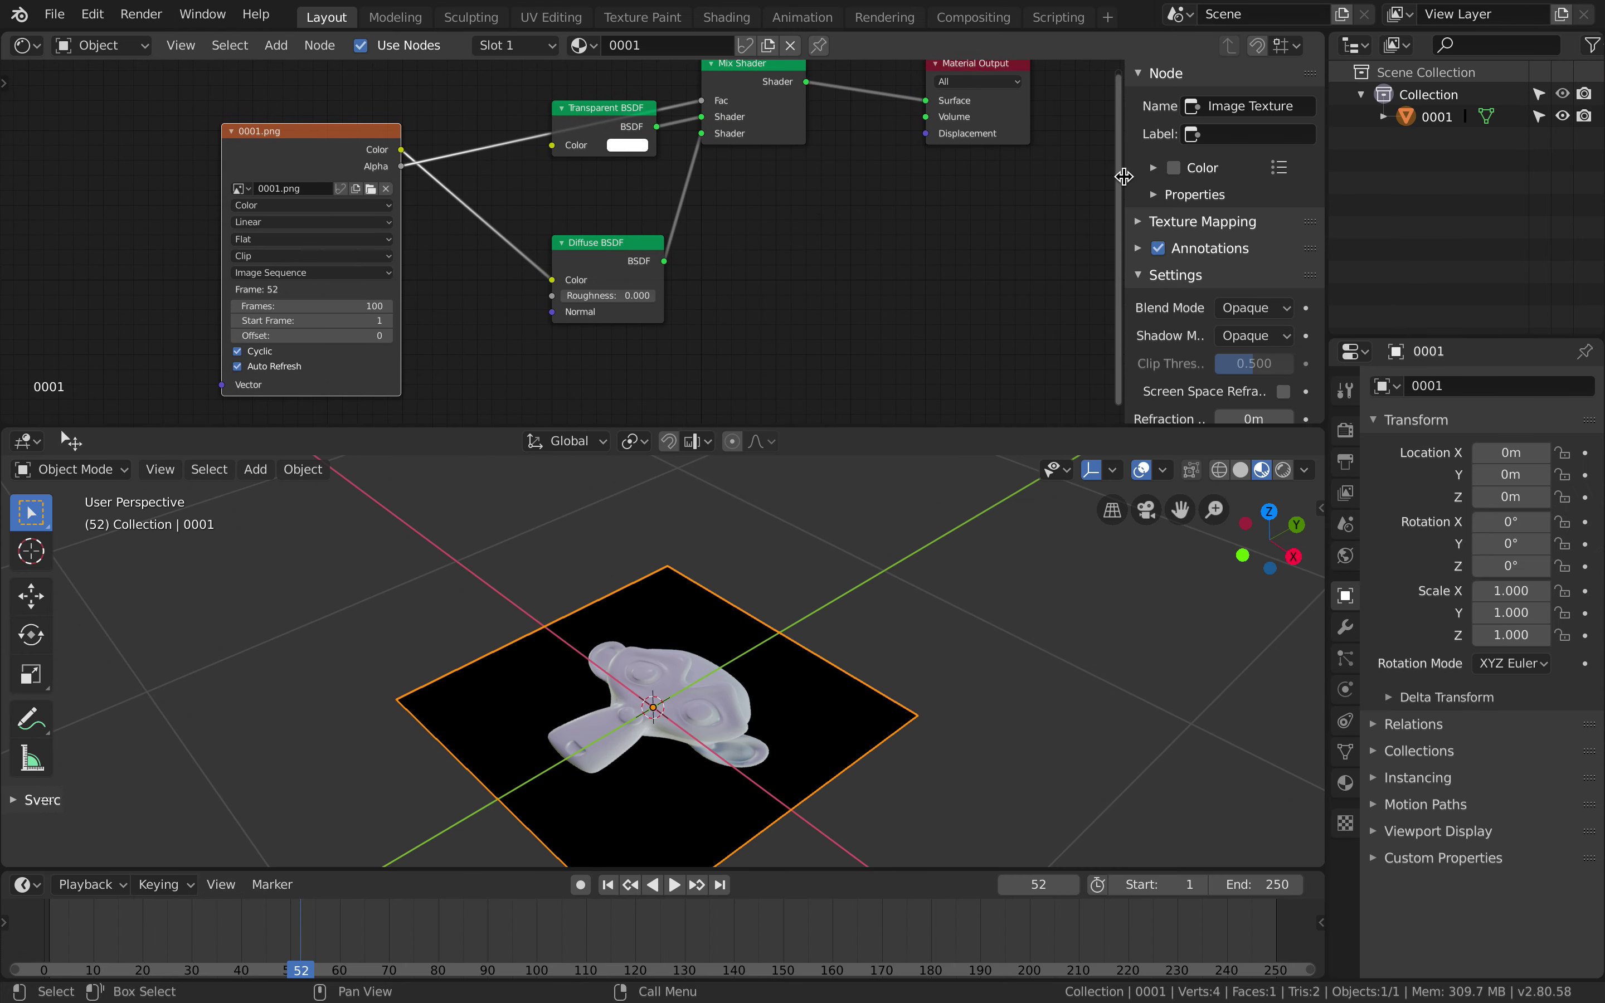
Step: Set up an Animation Nodes editor beside the Shader Editor, with its sidebar hidden, create a new node tree and save
drag(1124, 175, 1439, 184)
drag(1325, 32, 687, 139)
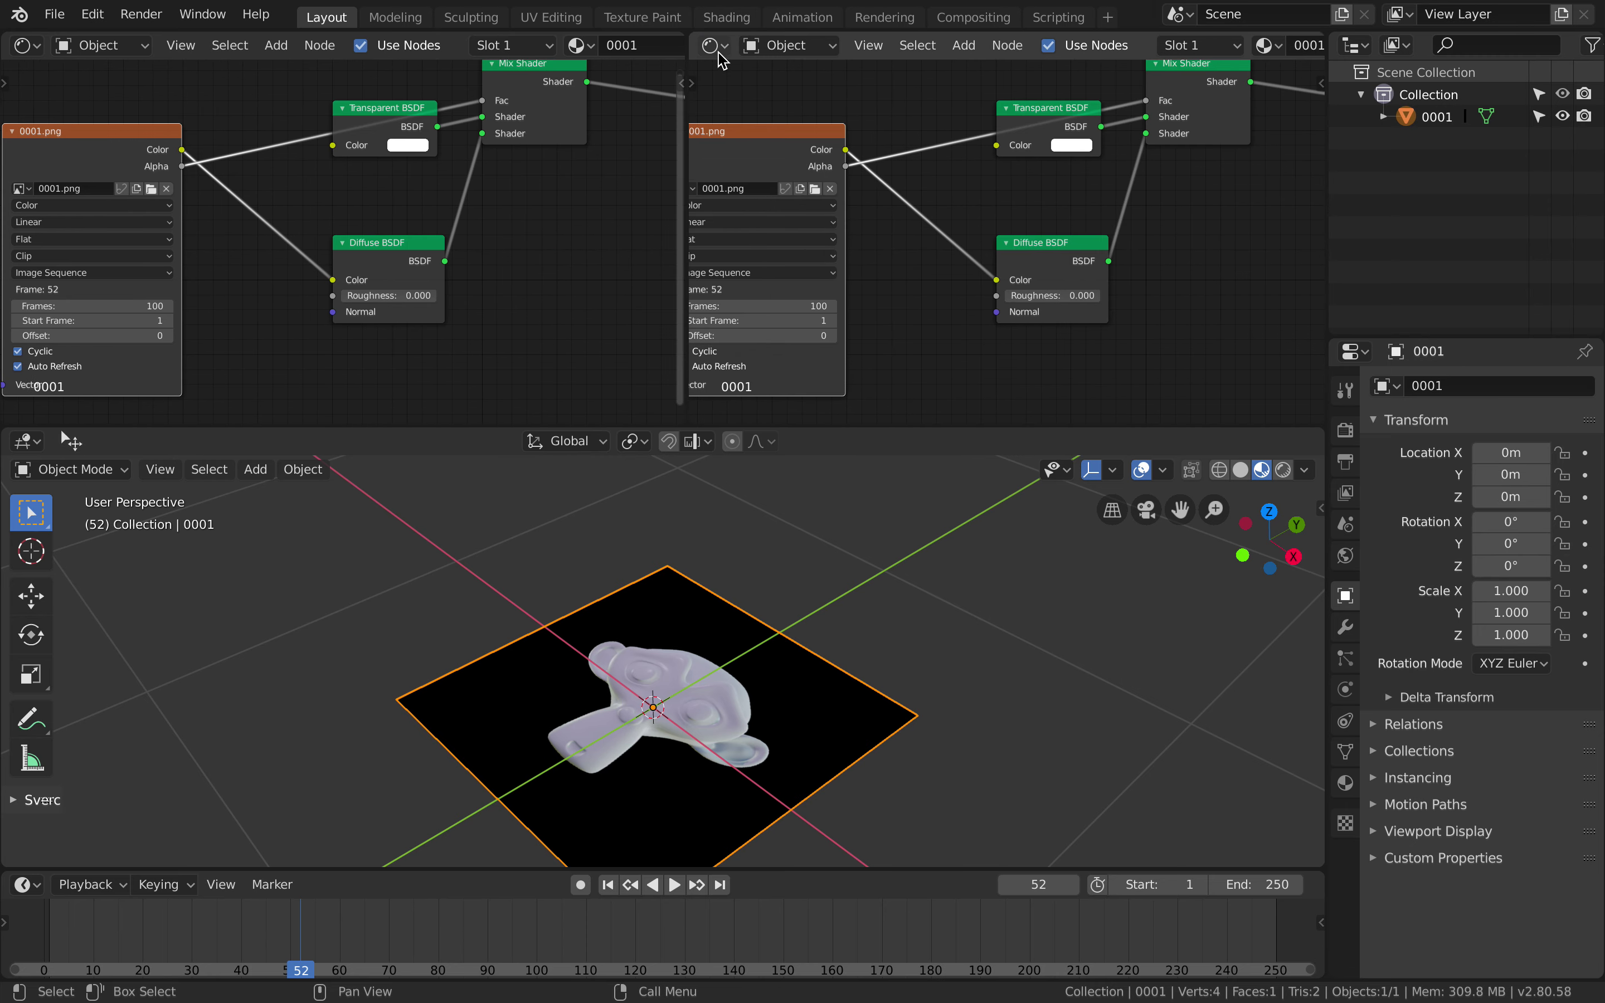
click(719, 53)
click(774, 226)
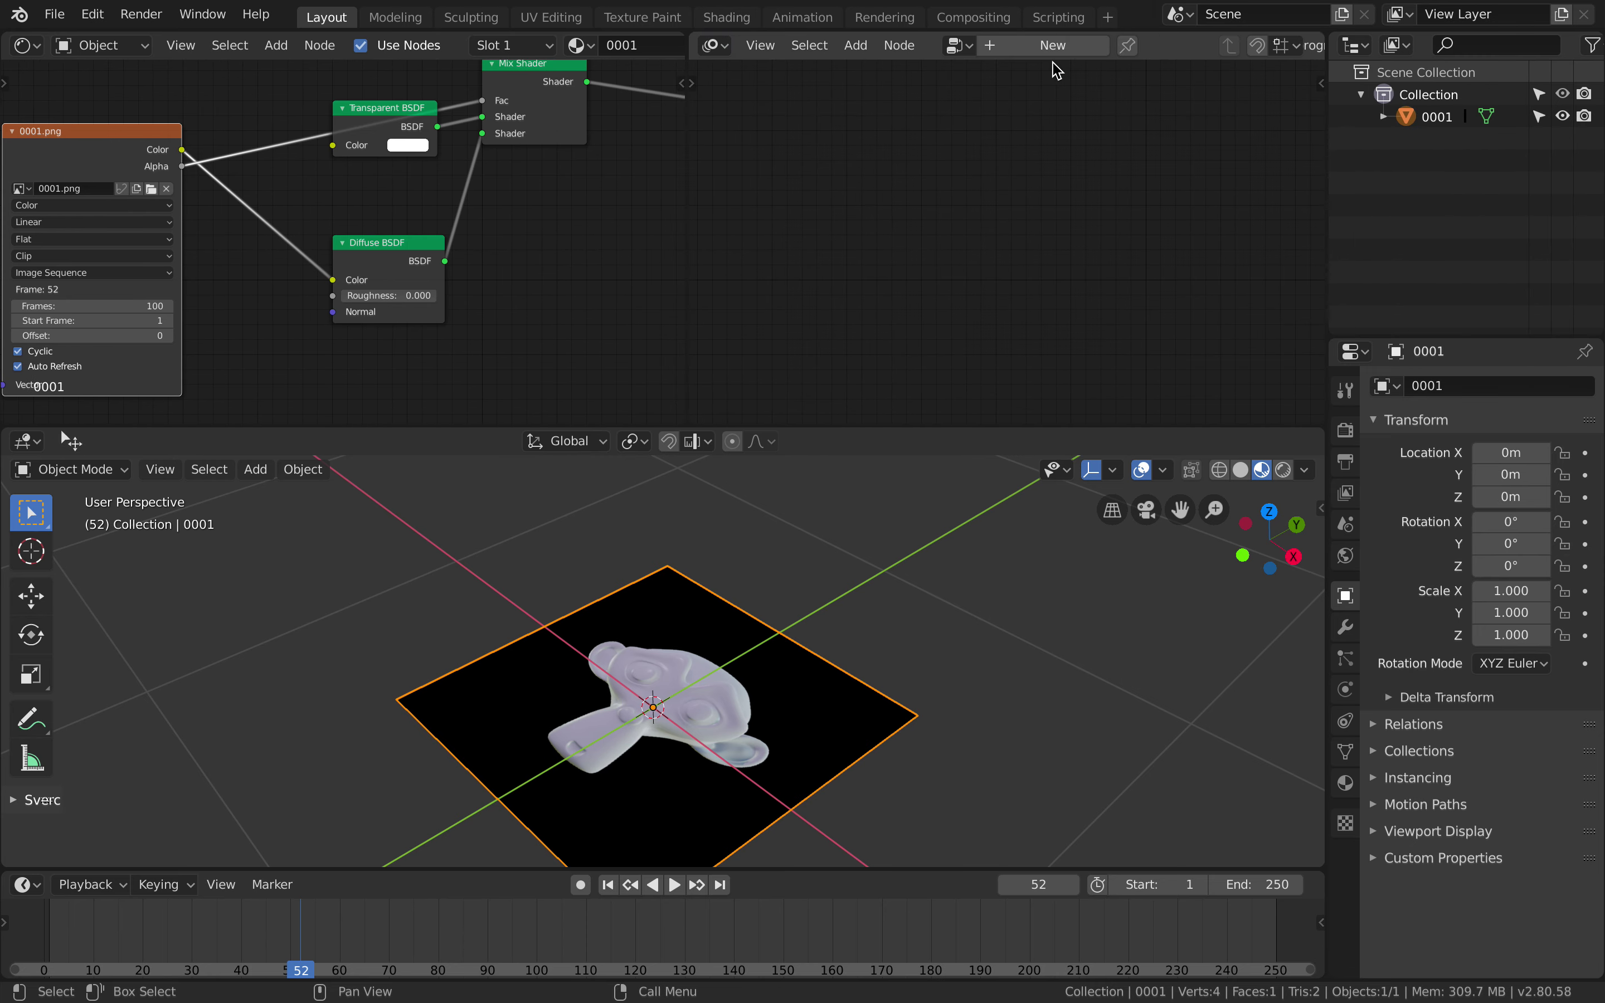
click(1045, 48)
key(ctrl+s)
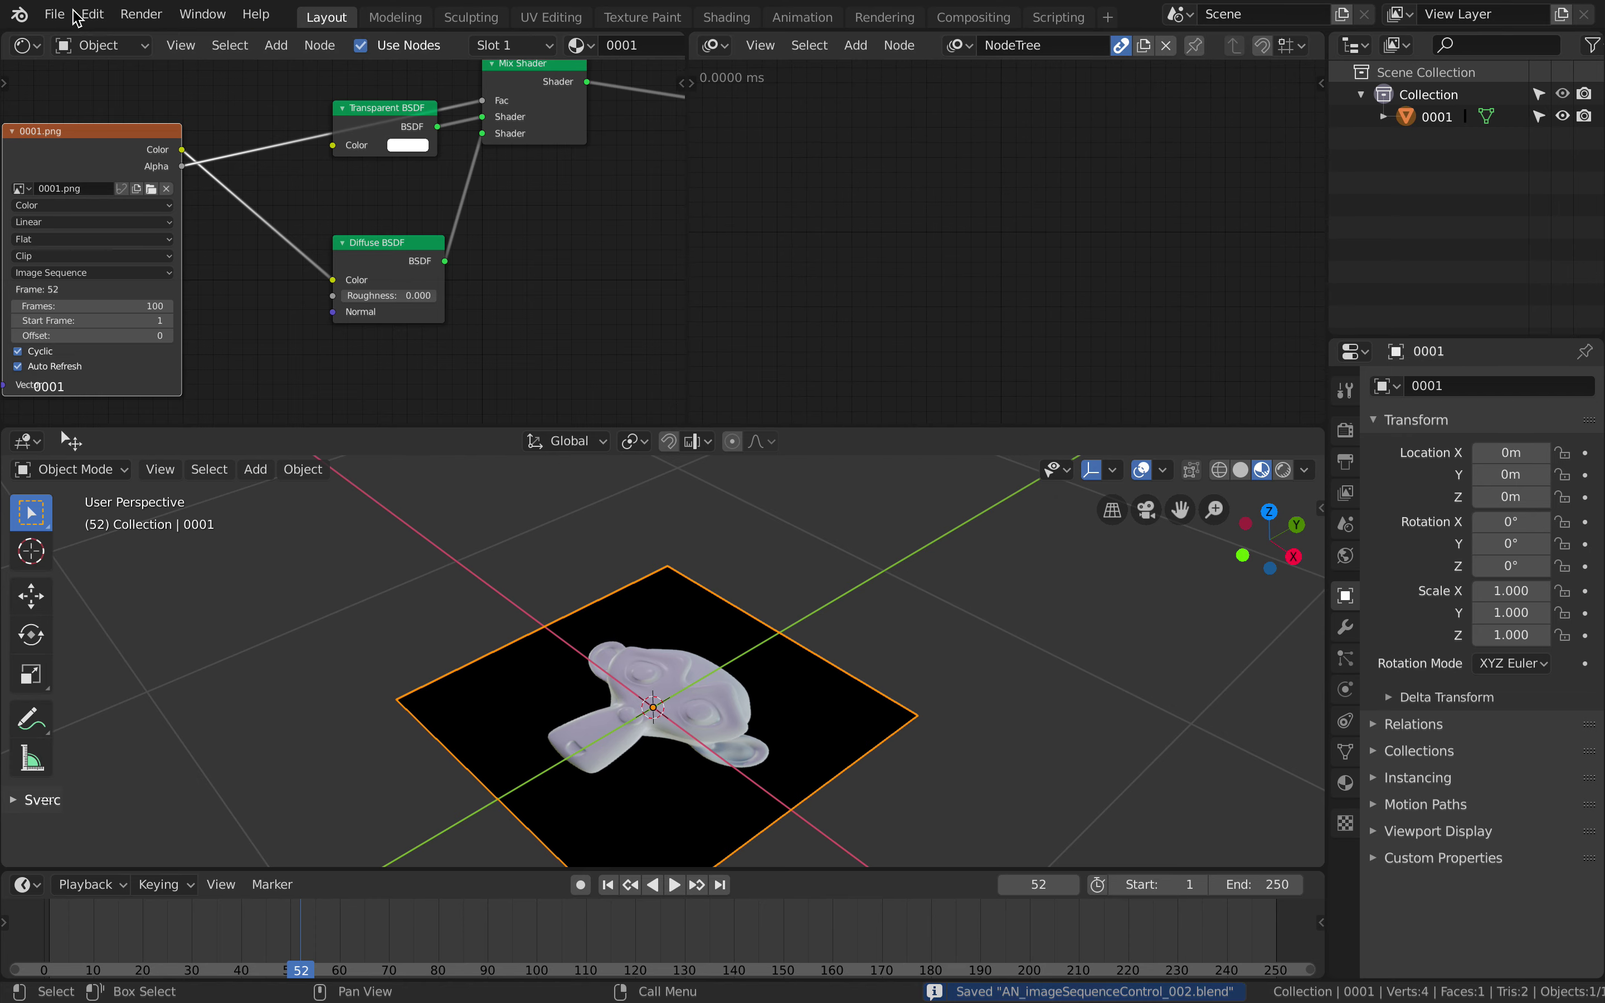
Step: Append the node tree from AN_sequence_control_006.blend, with the file list sorted by date, and show NodeTree.001 in the Animation Nodes editor
click(54, 14)
click(268, 373)
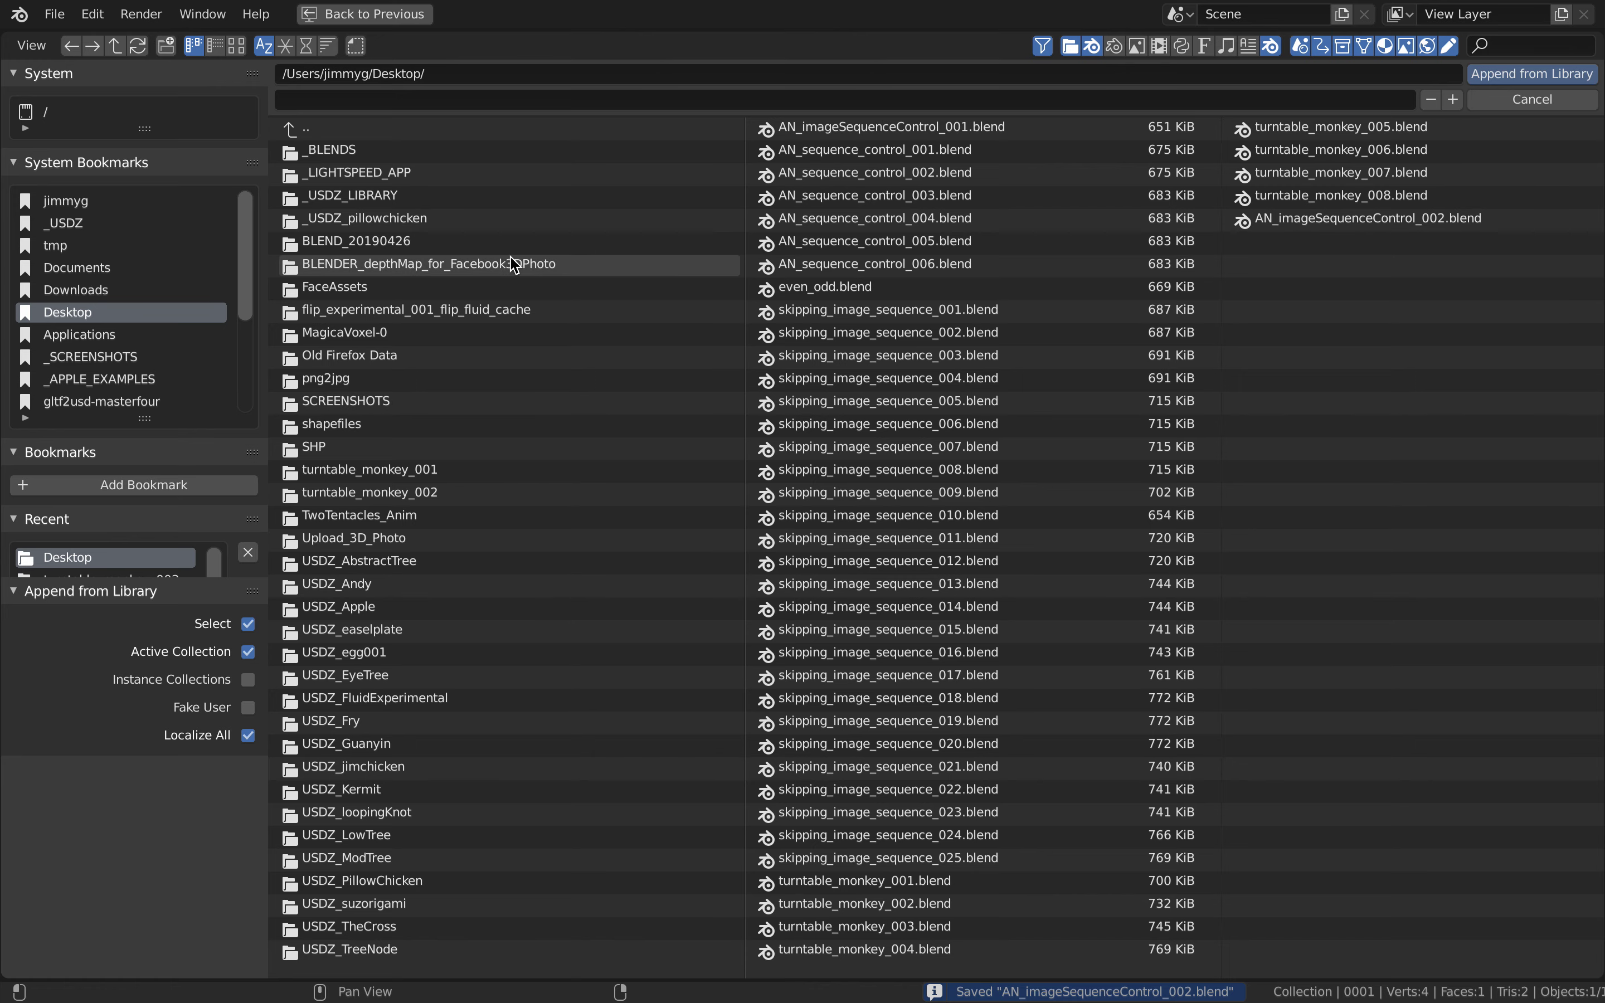
click(306, 45)
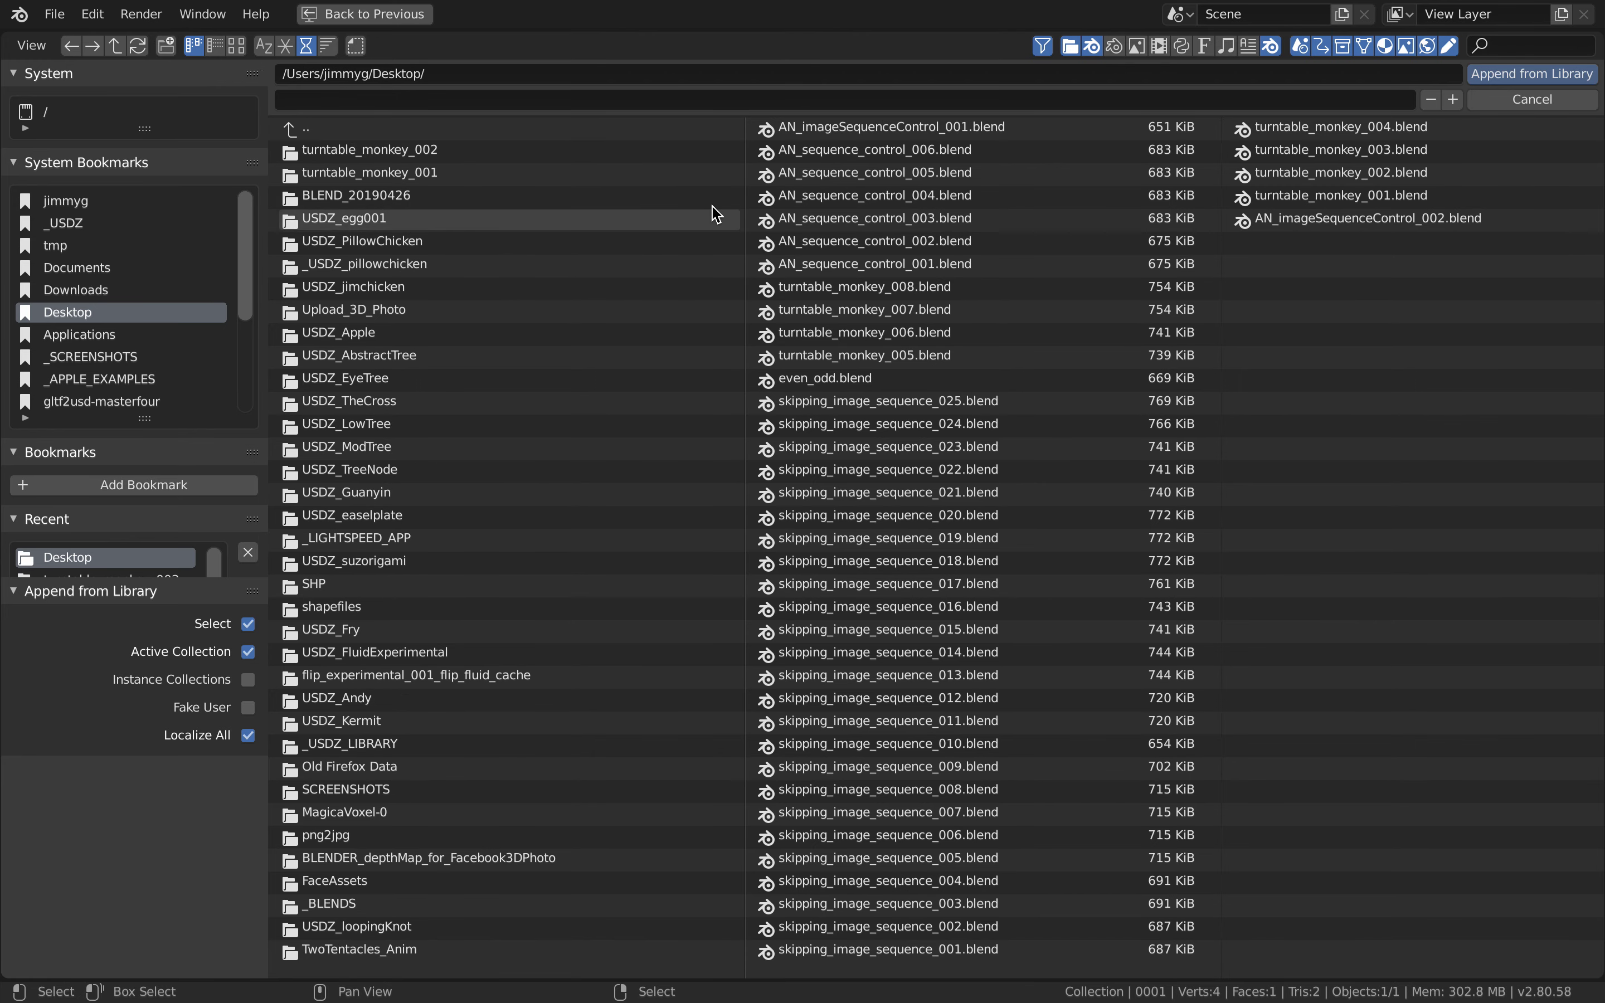
double_click(892, 161)
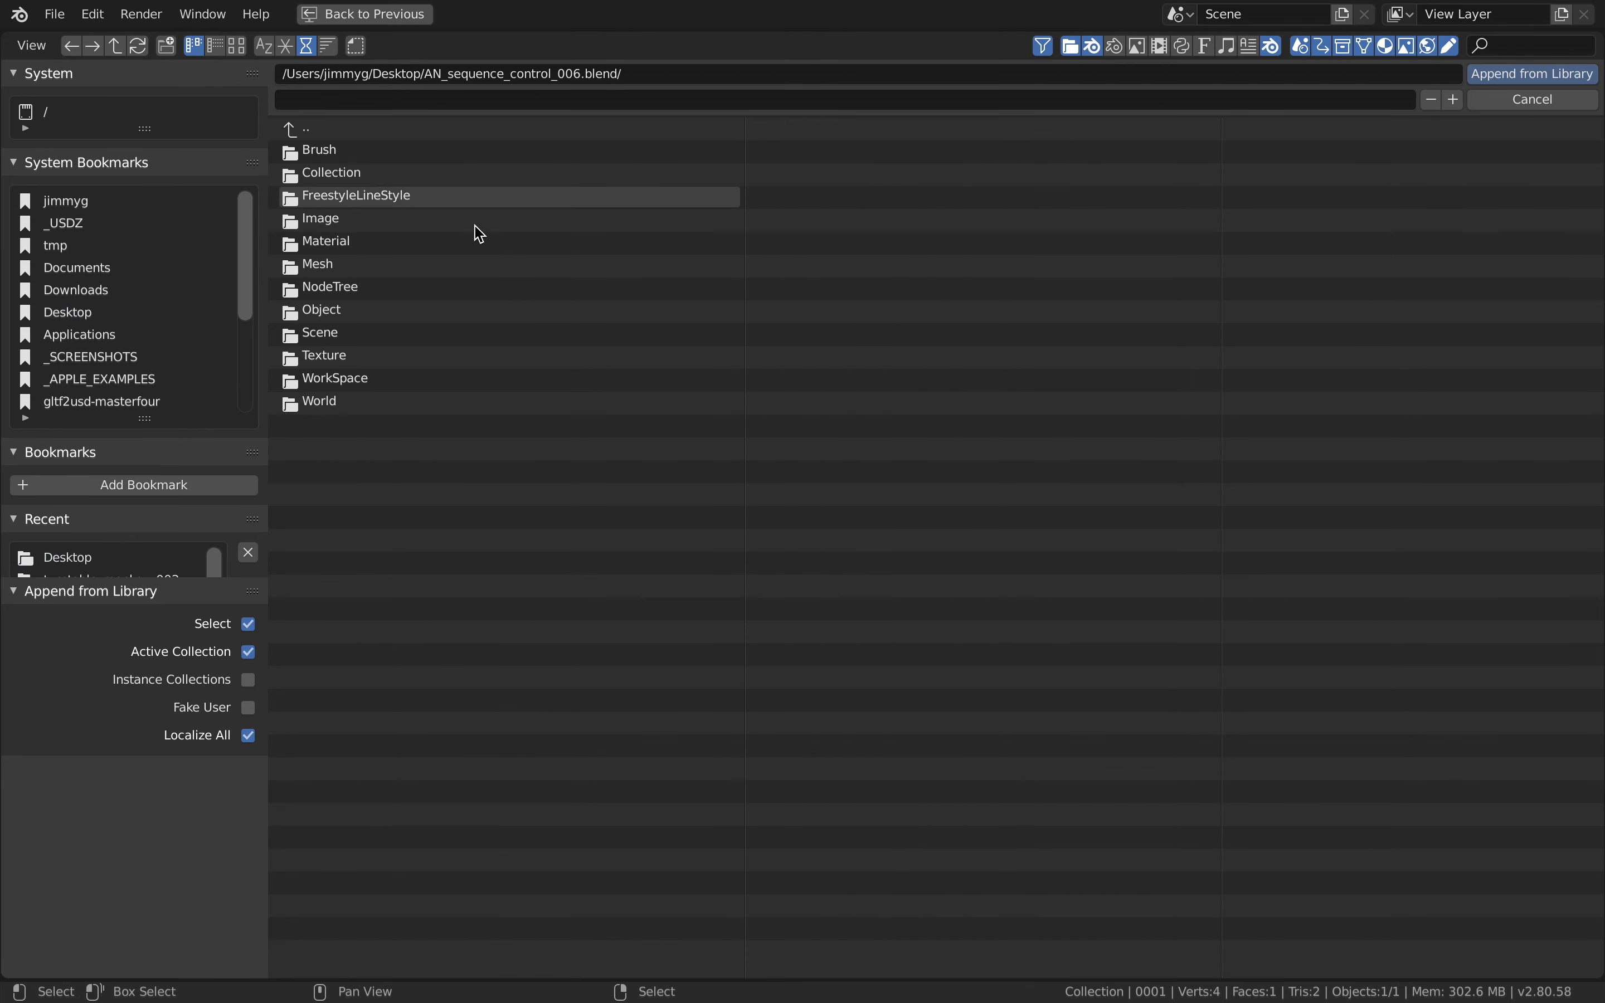
double_click(342, 293)
click(352, 153)
click(1514, 76)
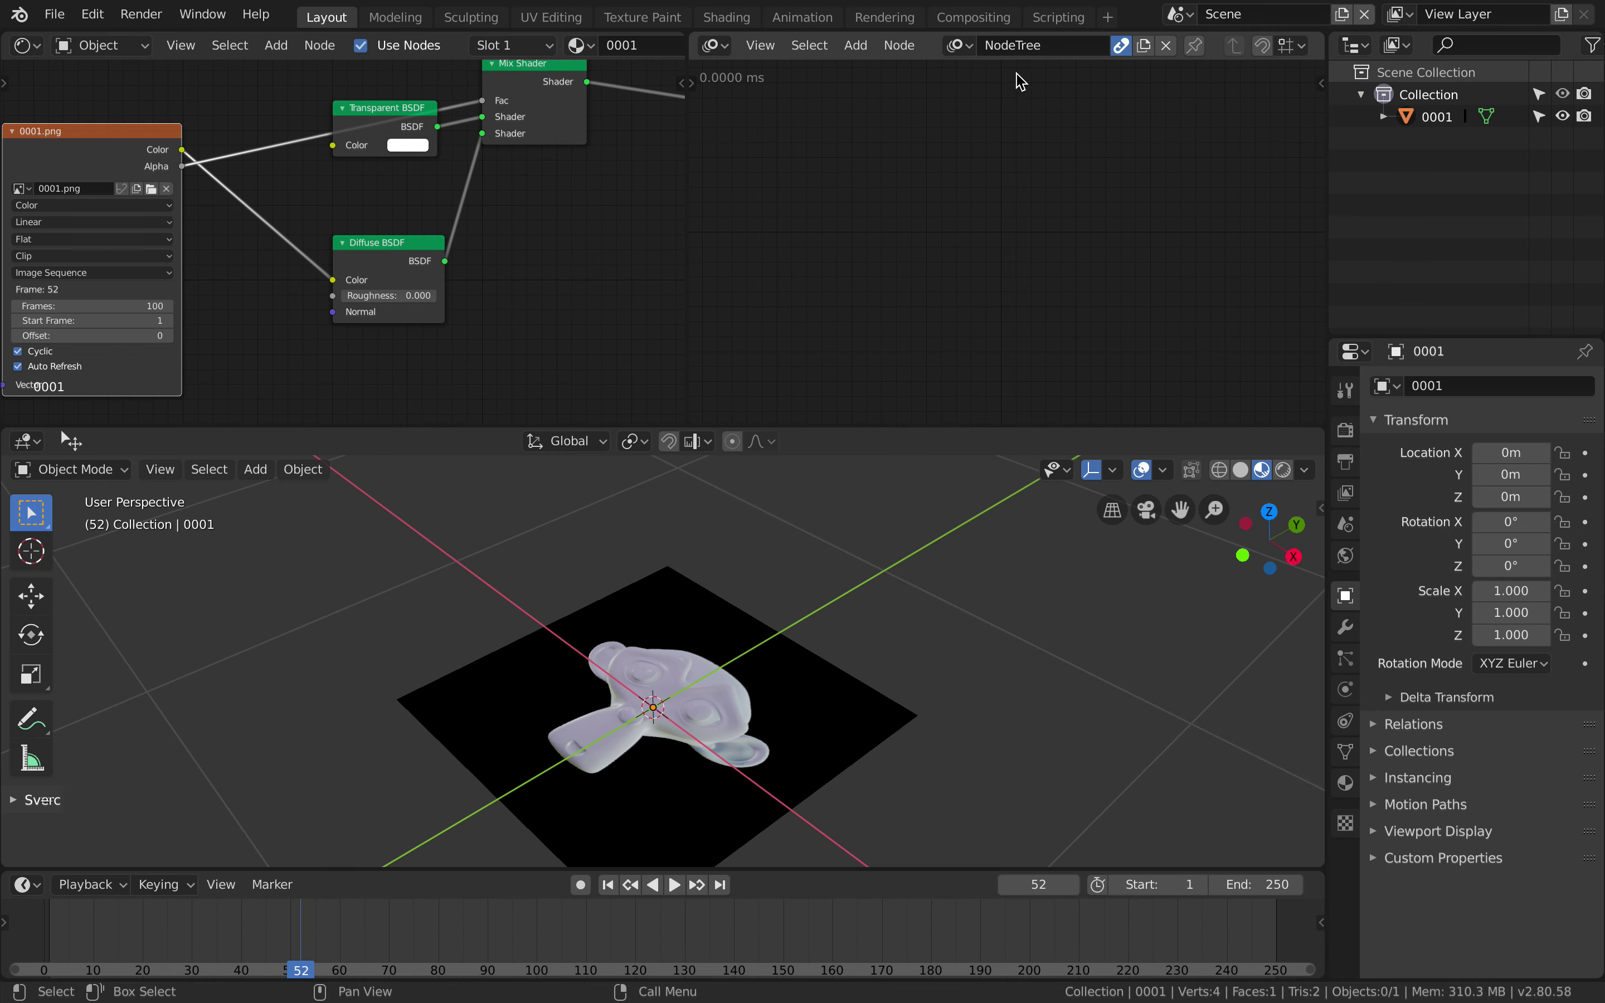
click(960, 46)
click(995, 100)
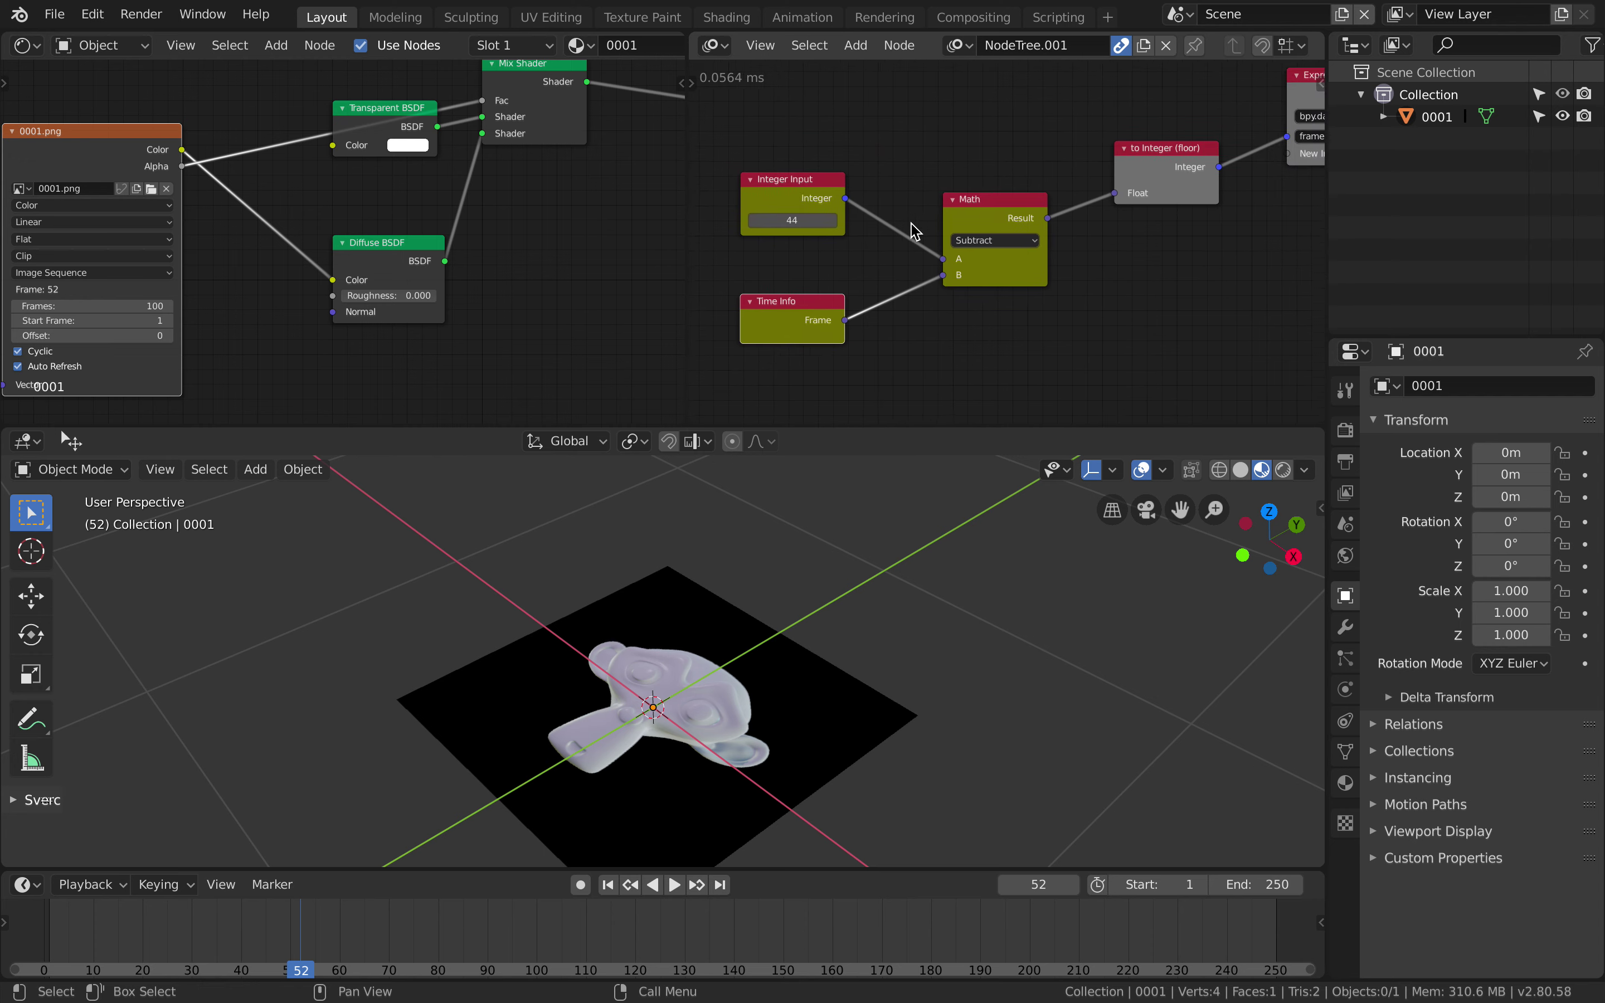
Step: Move the Integer Input, Time Info, Math and to Integer (floor) nodes closer together, and widen the Animation Nodes editor against the Shader Editor
scroll(911, 222, up, 2)
drag(763, 231, 764, 184)
drag(758, 349, 761, 303)
drag(955, 249, 904, 212)
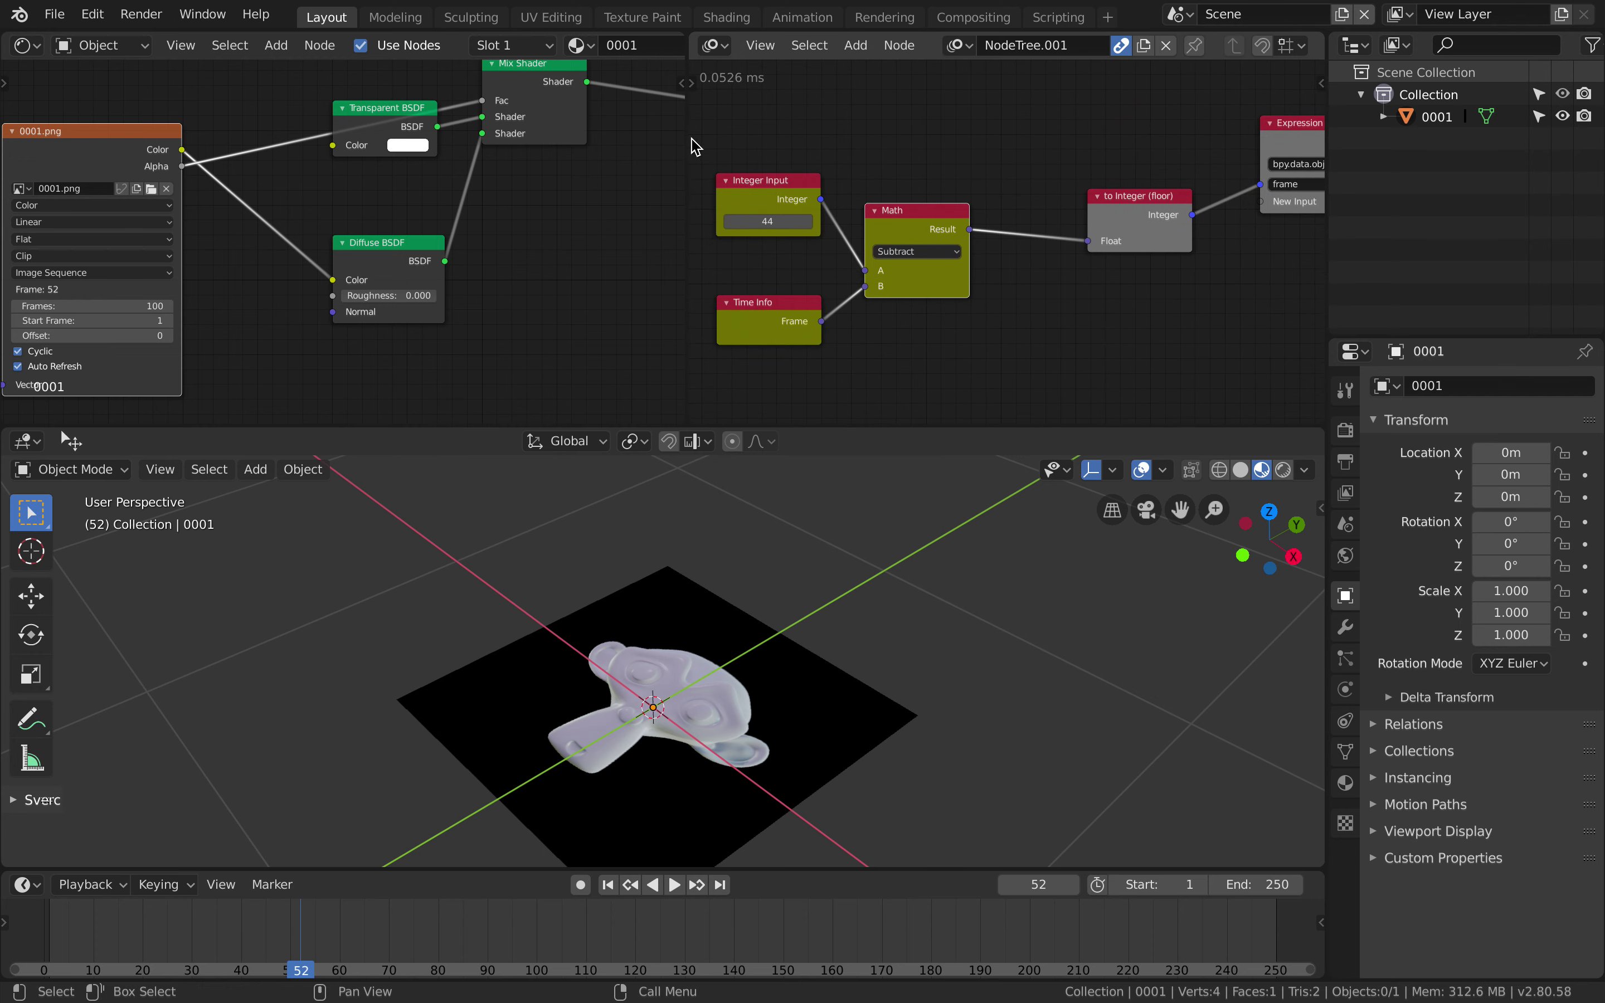
drag(688, 143, 609, 139)
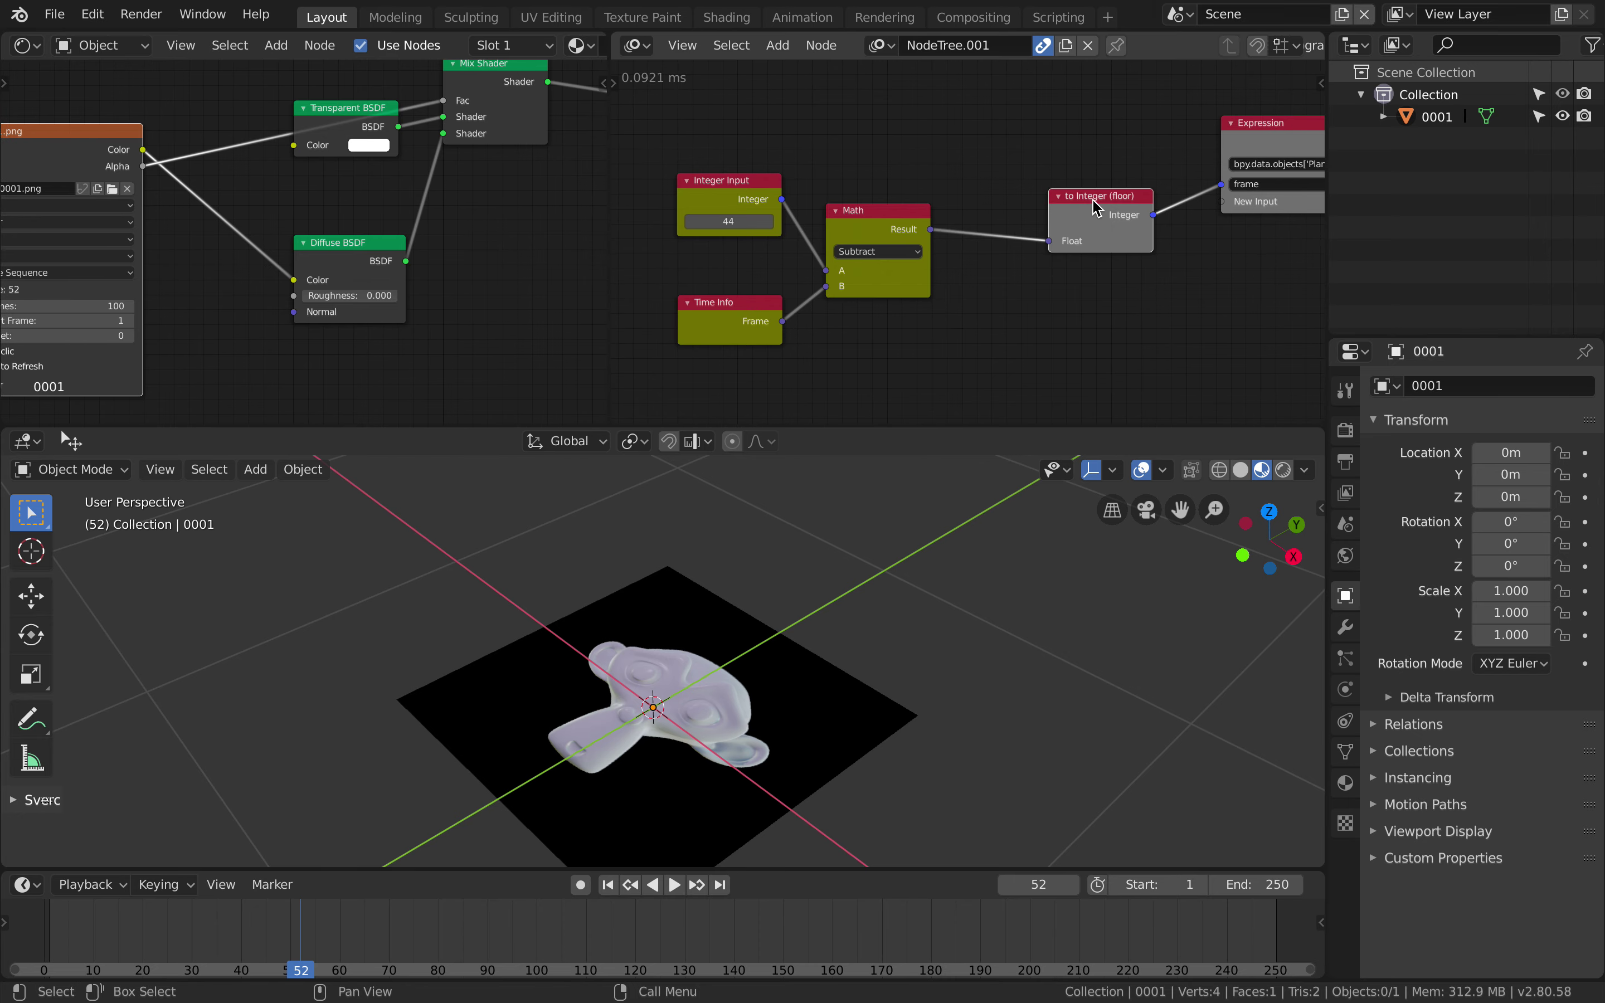
drag(1093, 208, 1015, 205)
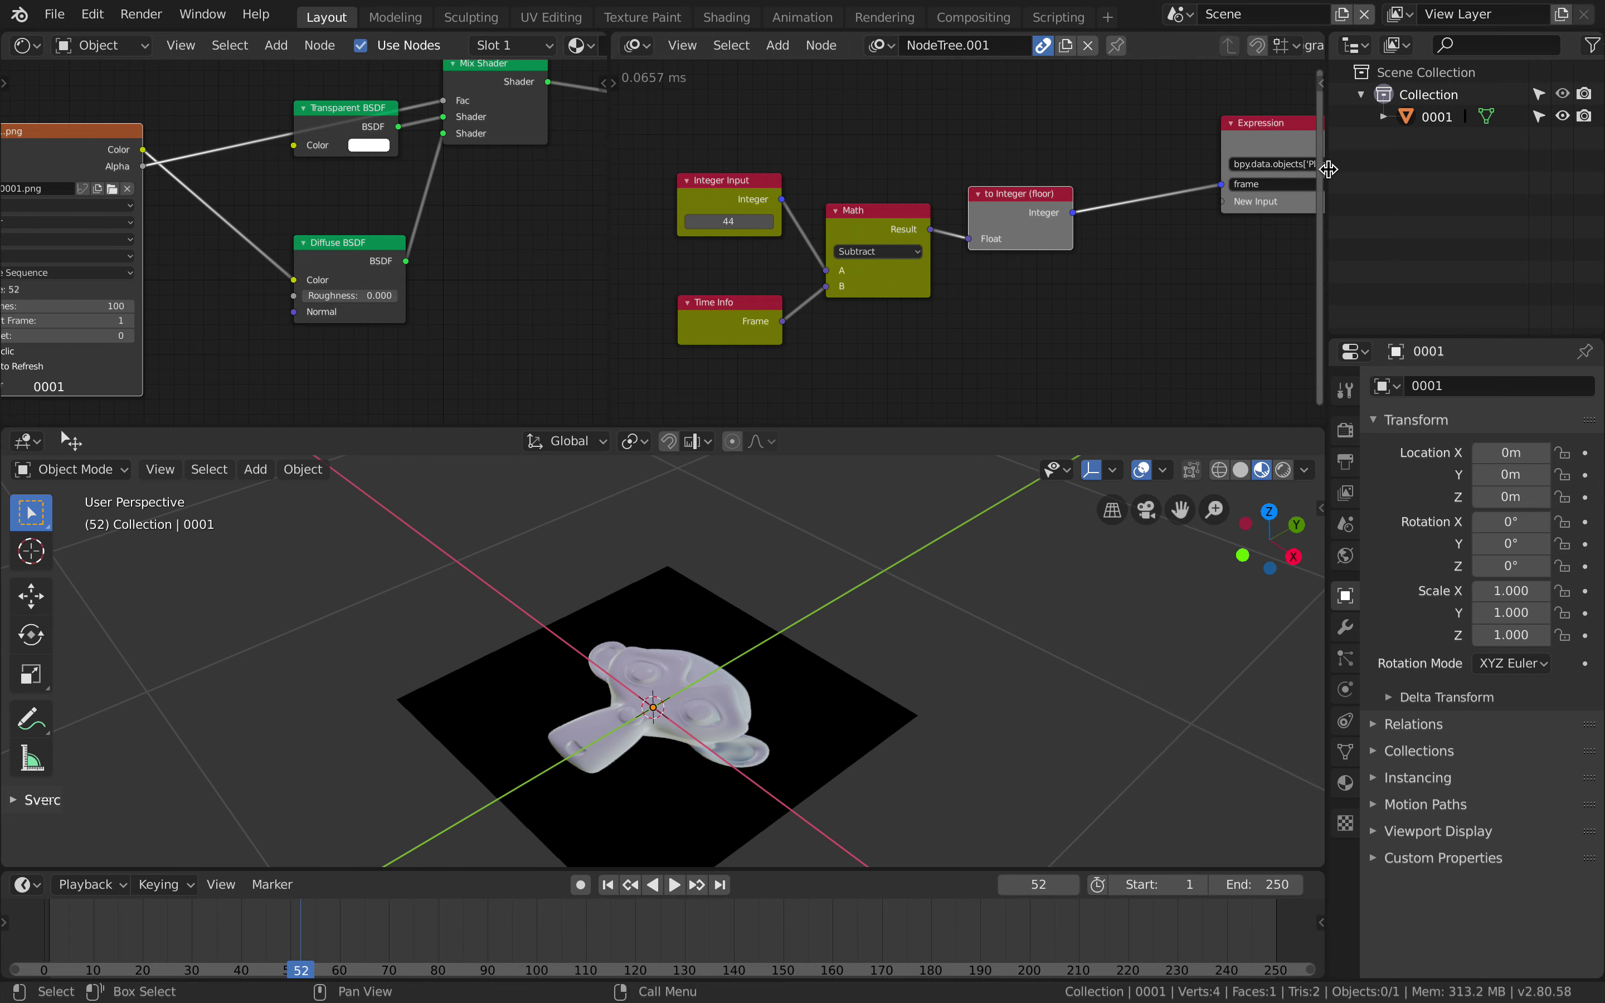
Step: Widen the Animation Nodes editor by narrowing the Outliner and Properties column, and move the Expression node closer to the to Integer (floor) node
drag(1326, 168, 1400, 183)
scroll(1192, 151, right, 5)
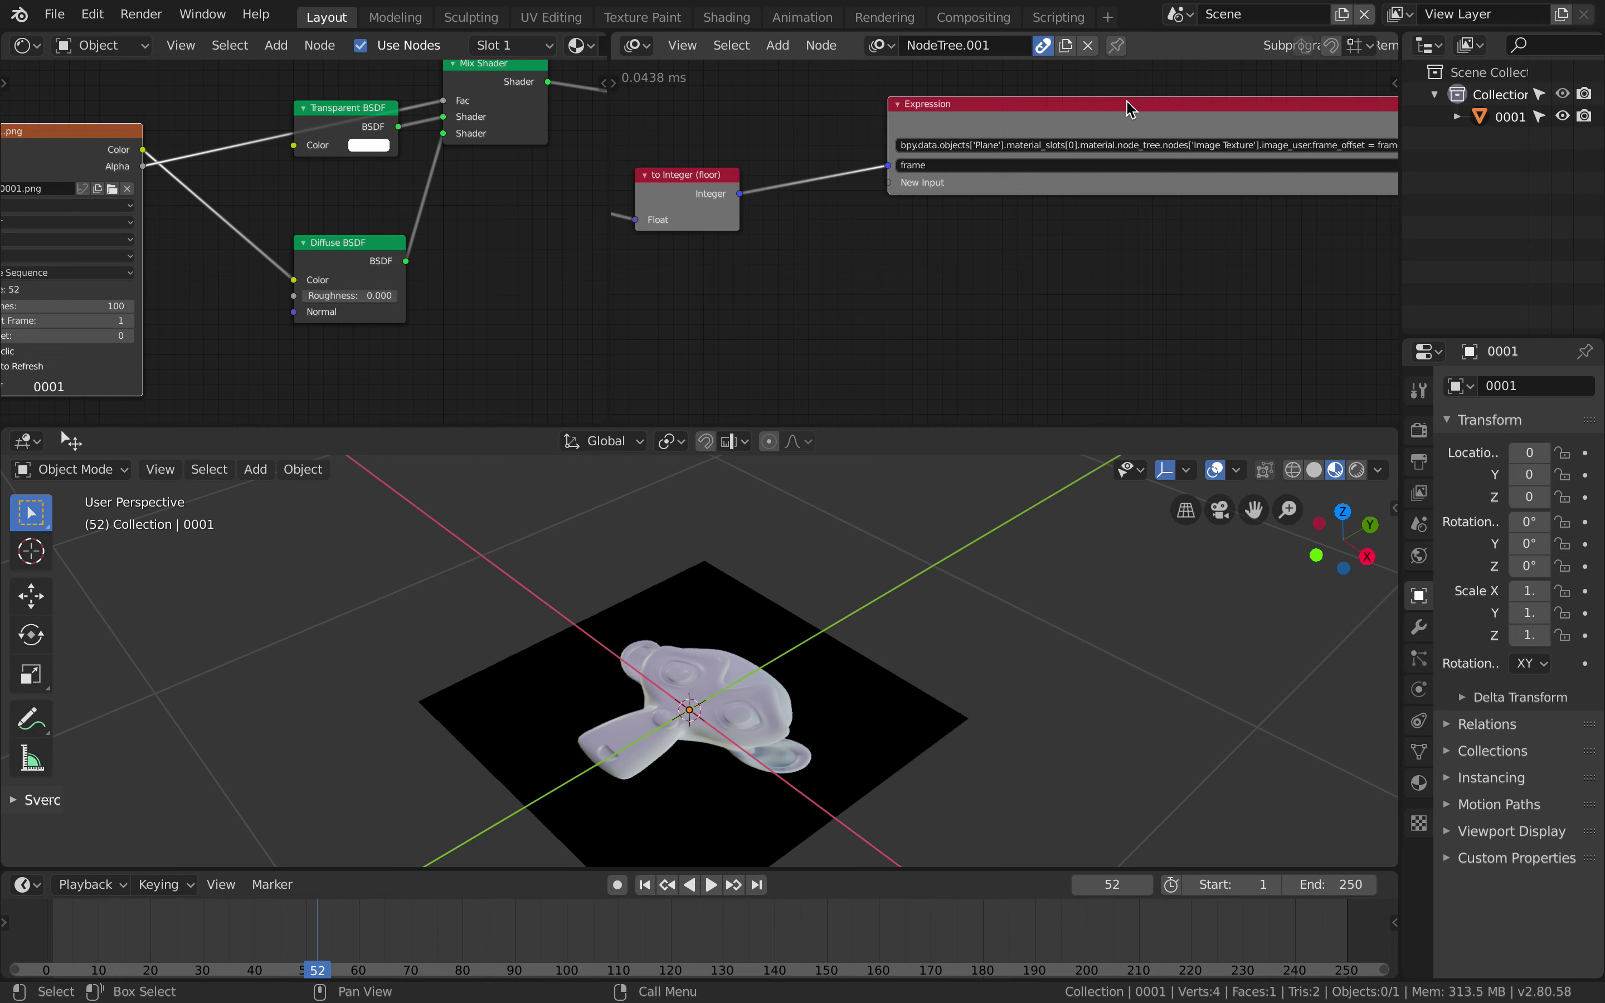
drag(1130, 106, 1035, 116)
scroll(1111, 264, up, 3)
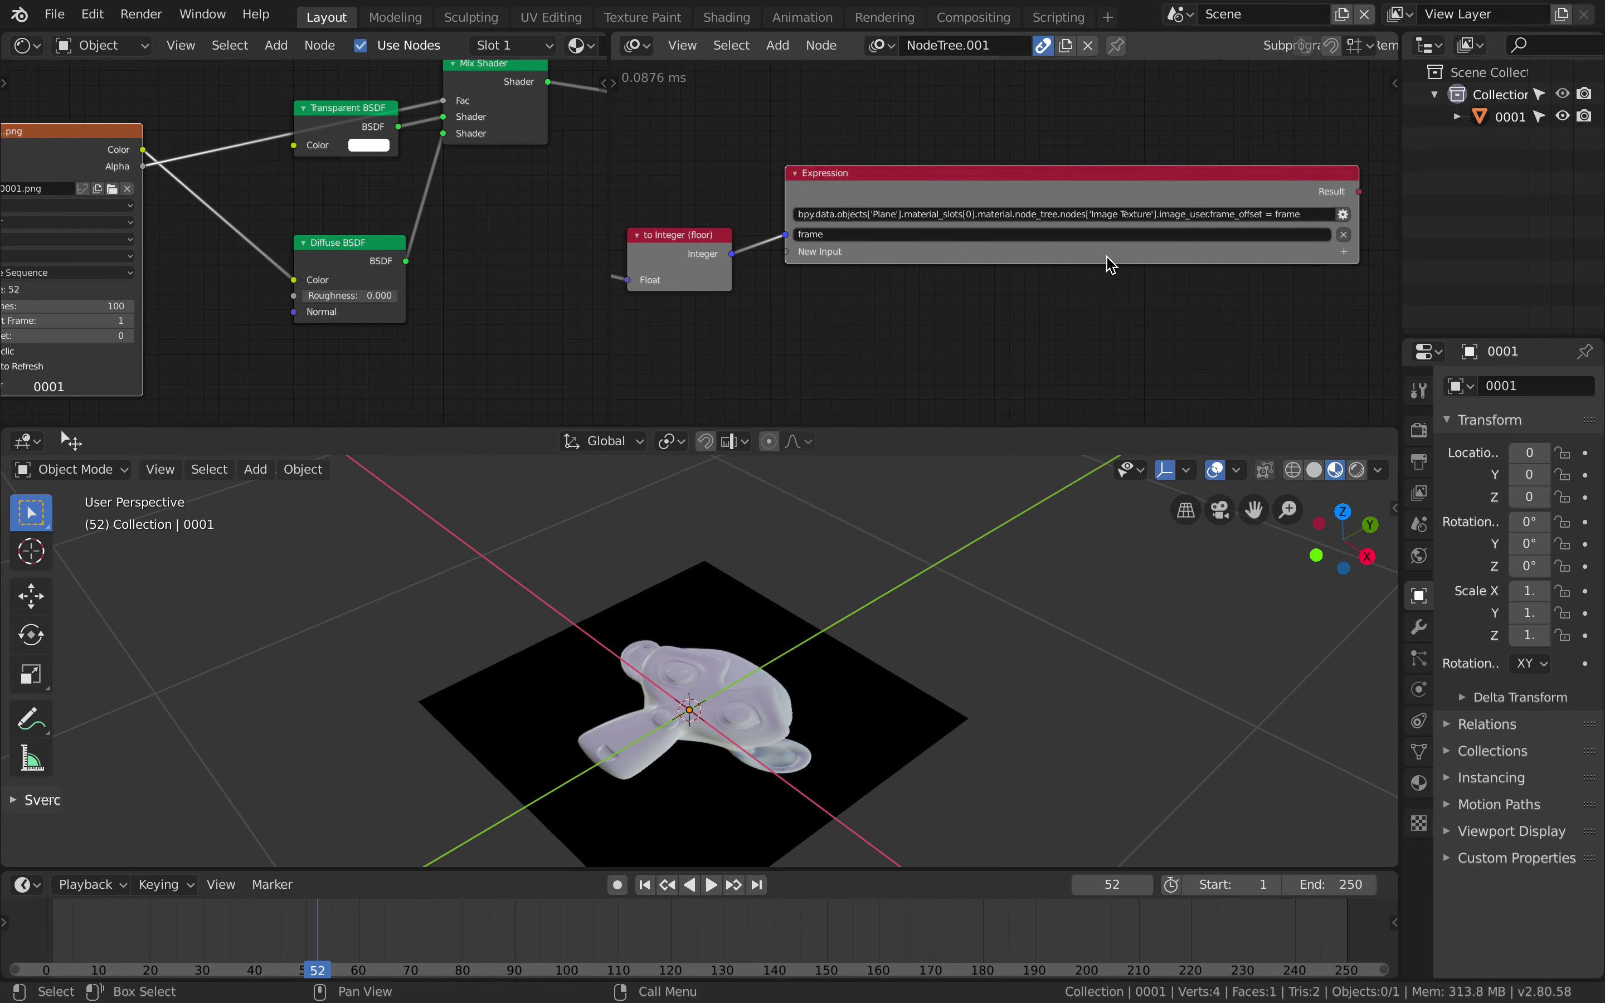
scroll(1107, 257, right, 2)
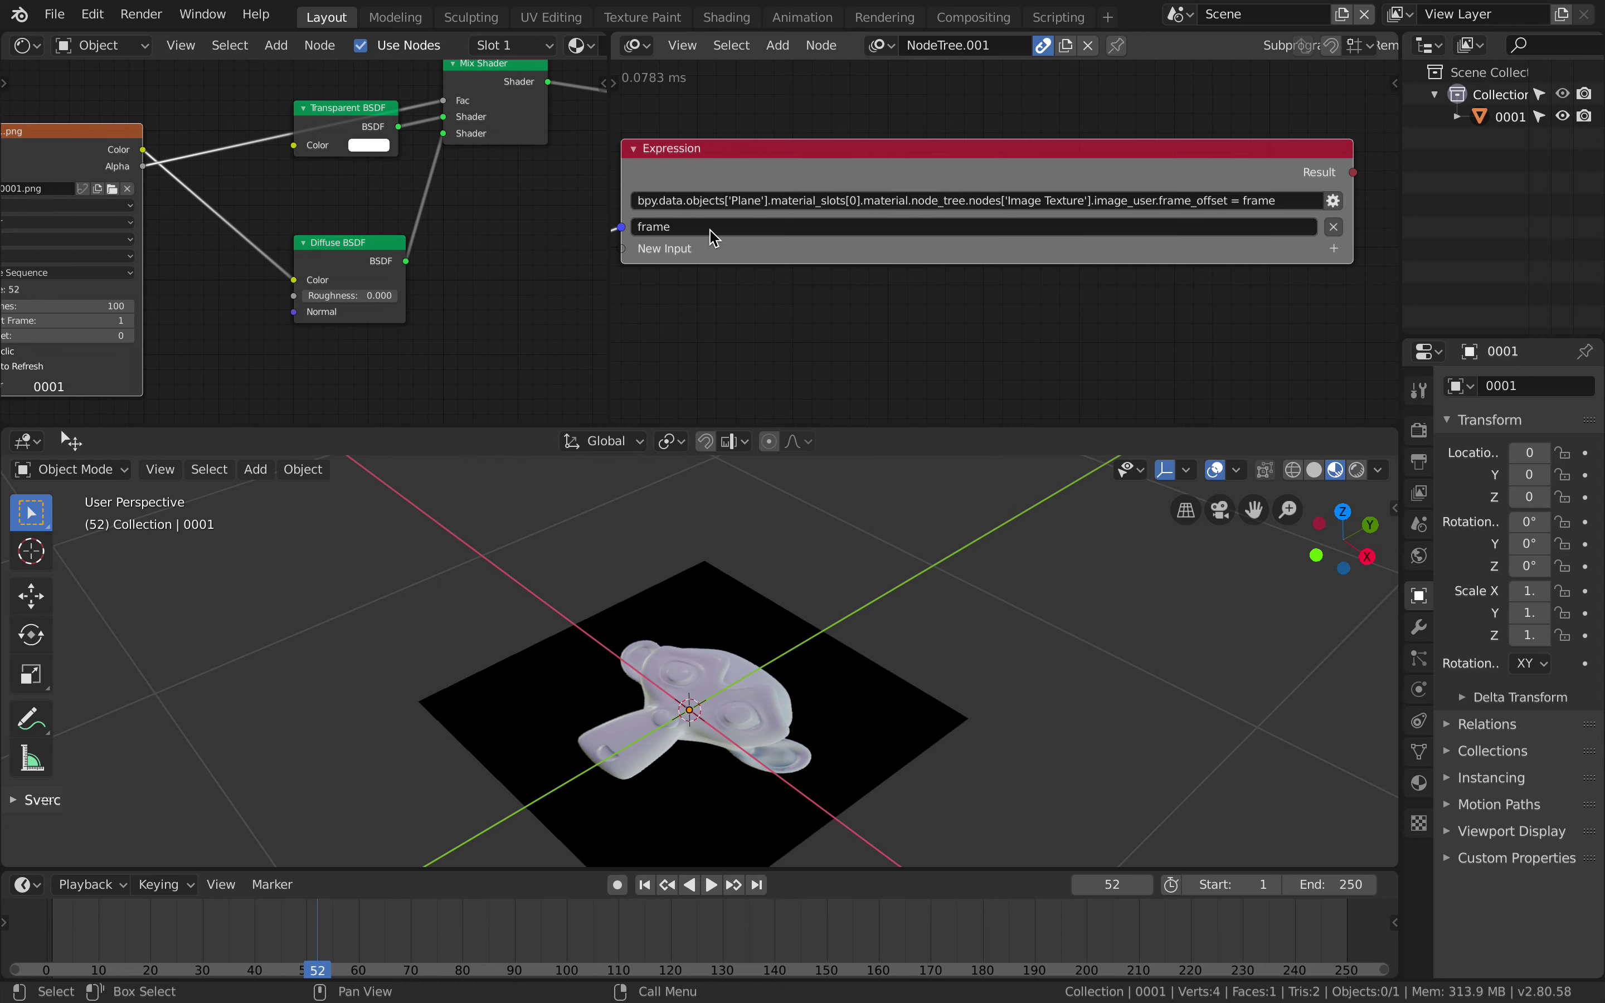
Step: Reposition the 0001.png texture node farther from the shader nodes and bring its Frames, Start Frame and Offset settings into view
middle_drag(168, 191, 312, 223)
drag(186, 171, 157, 130)
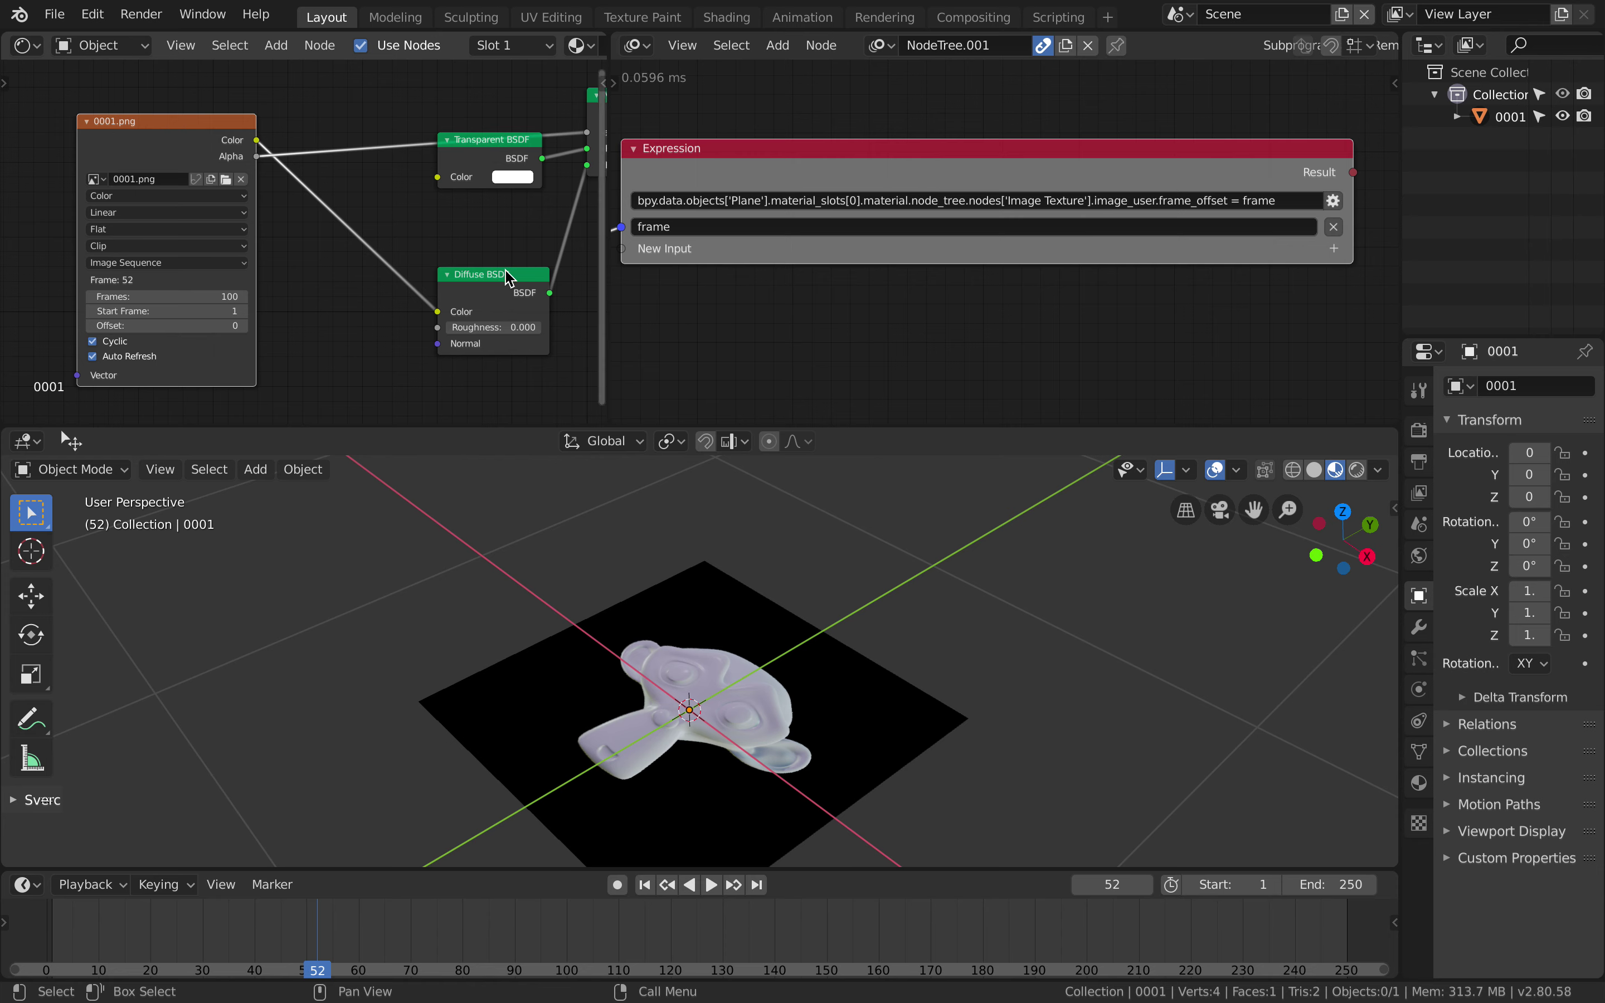
middle_drag(36, 286, 156, 285)
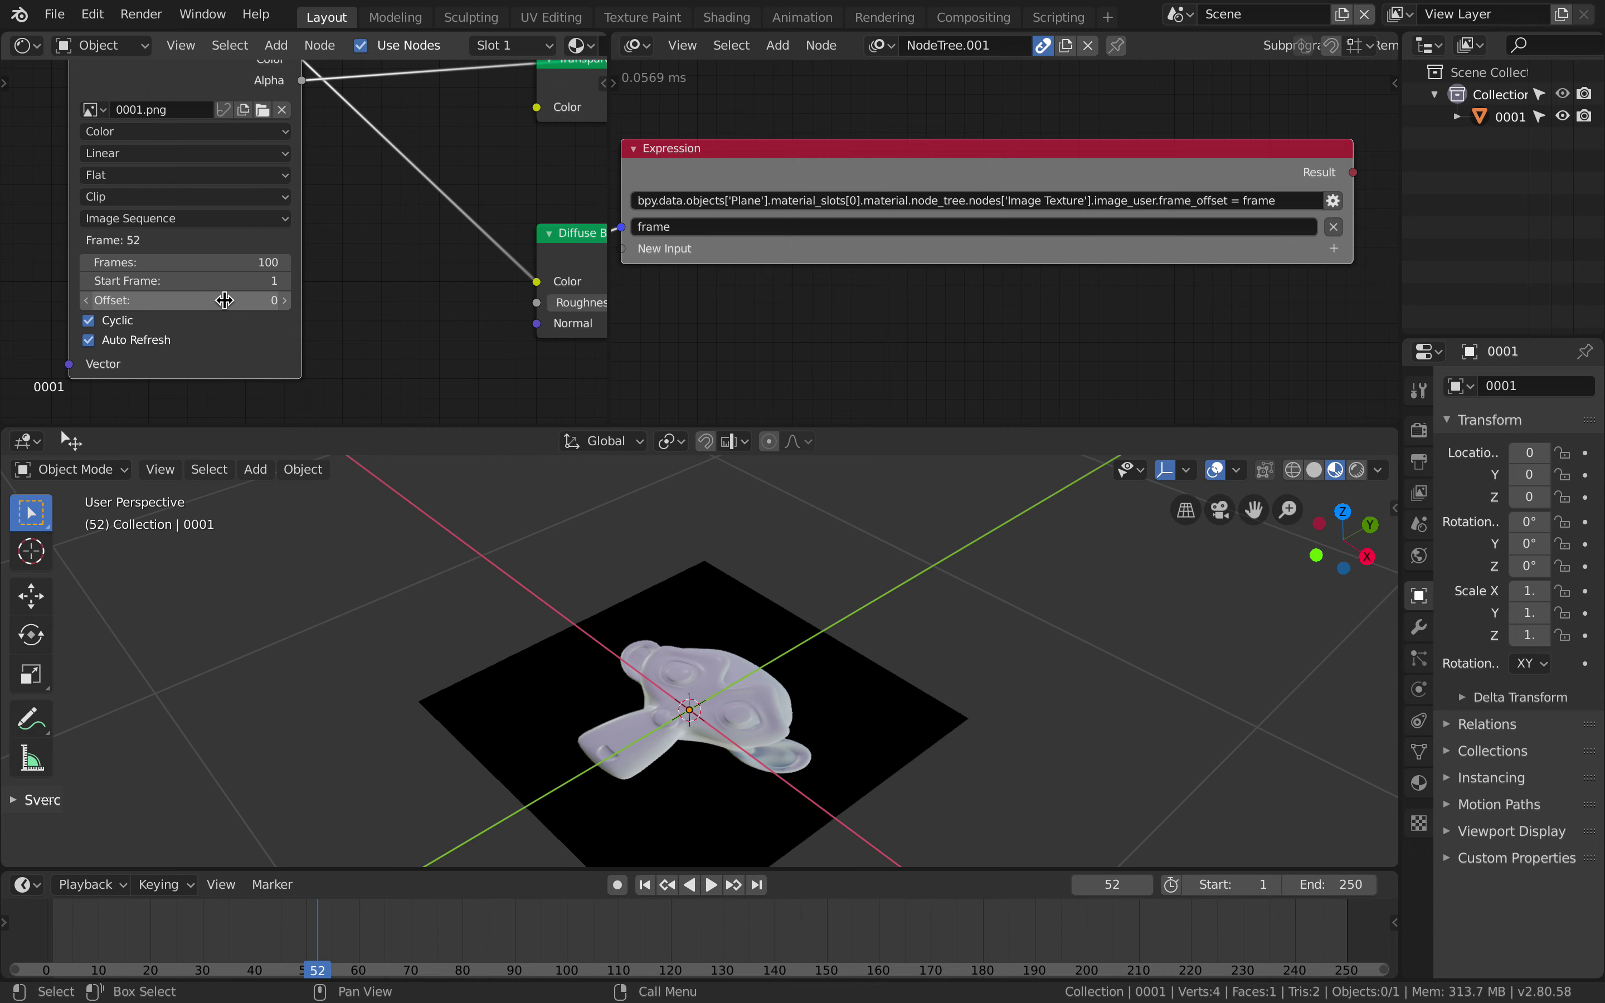
Step: Shift the Integer Input, Time Info and Math nodes slightly upward so they line up with the to Integer (floor) node
middle_drag(712, 300, 921, 311)
scroll(877, 315, down, 3)
scroll(767, 219, left, 5)
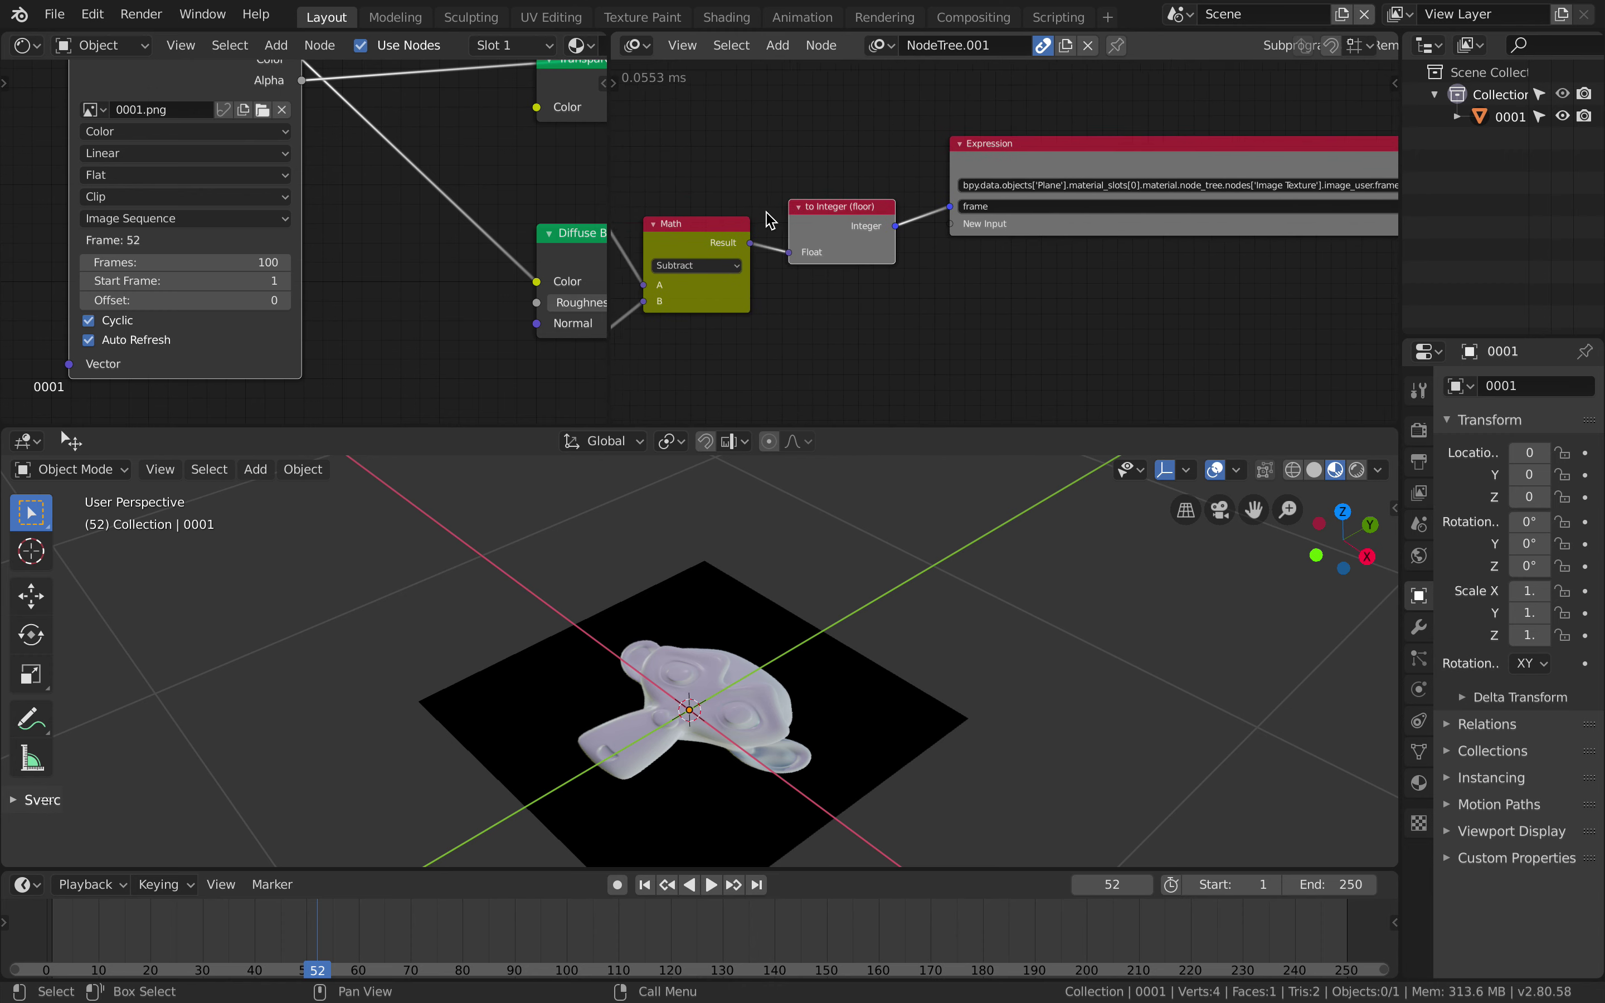
drag(677, 226, 678, 190)
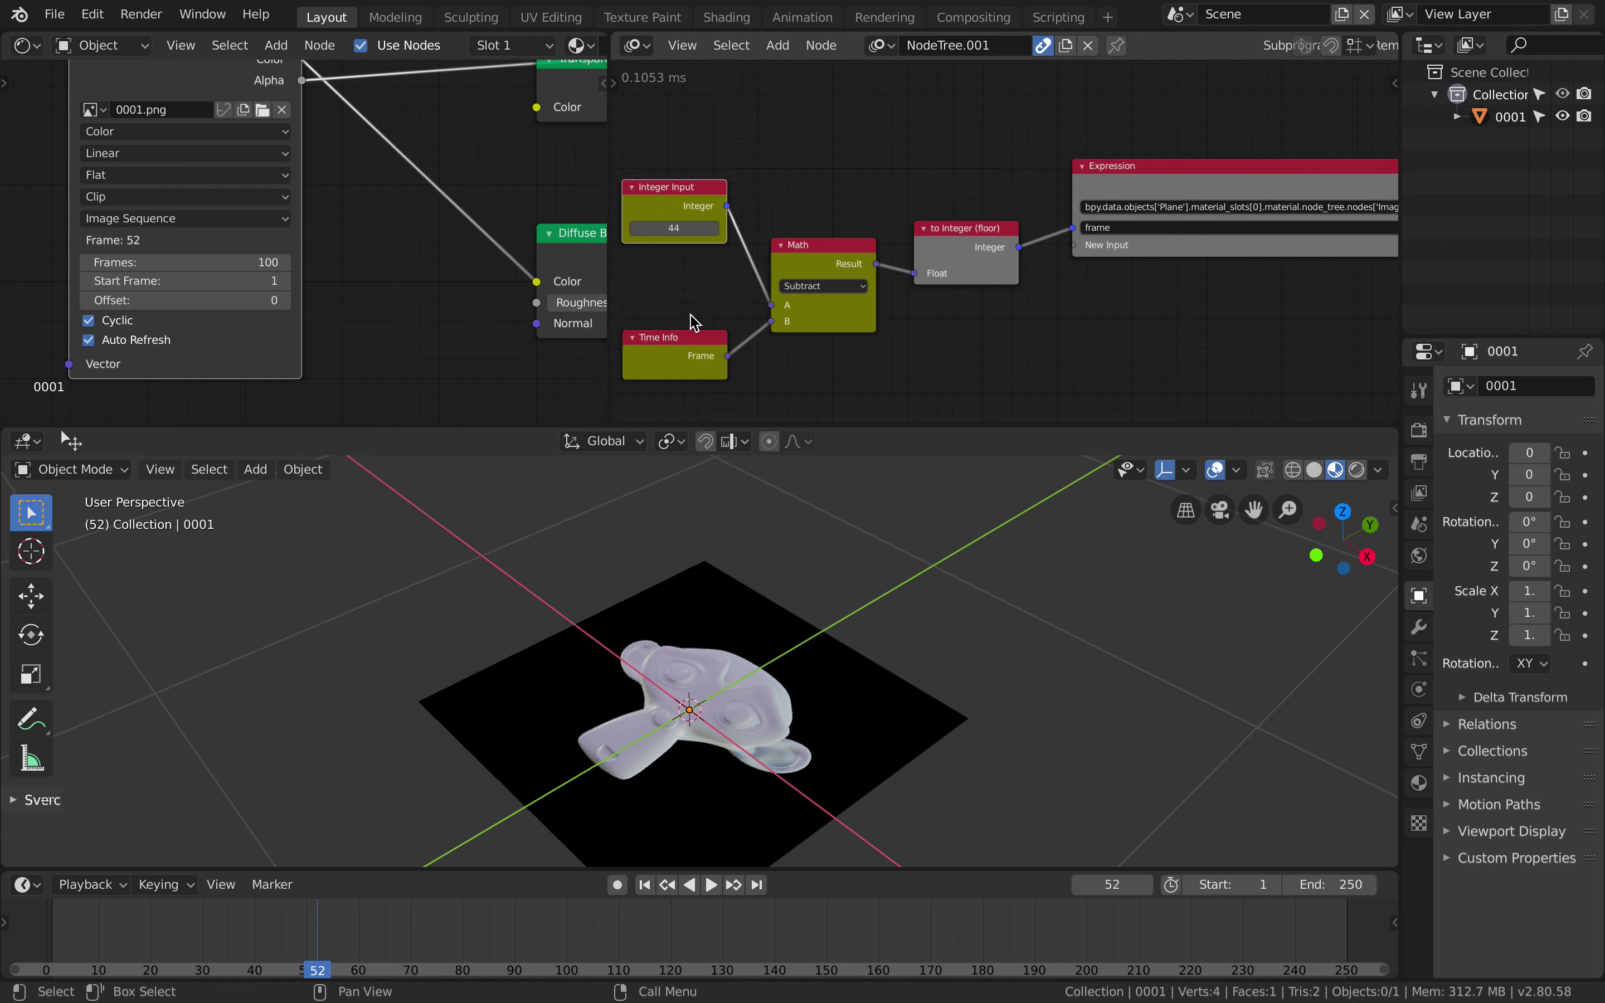
drag(691, 351, 692, 335)
drag(805, 257, 810, 218)
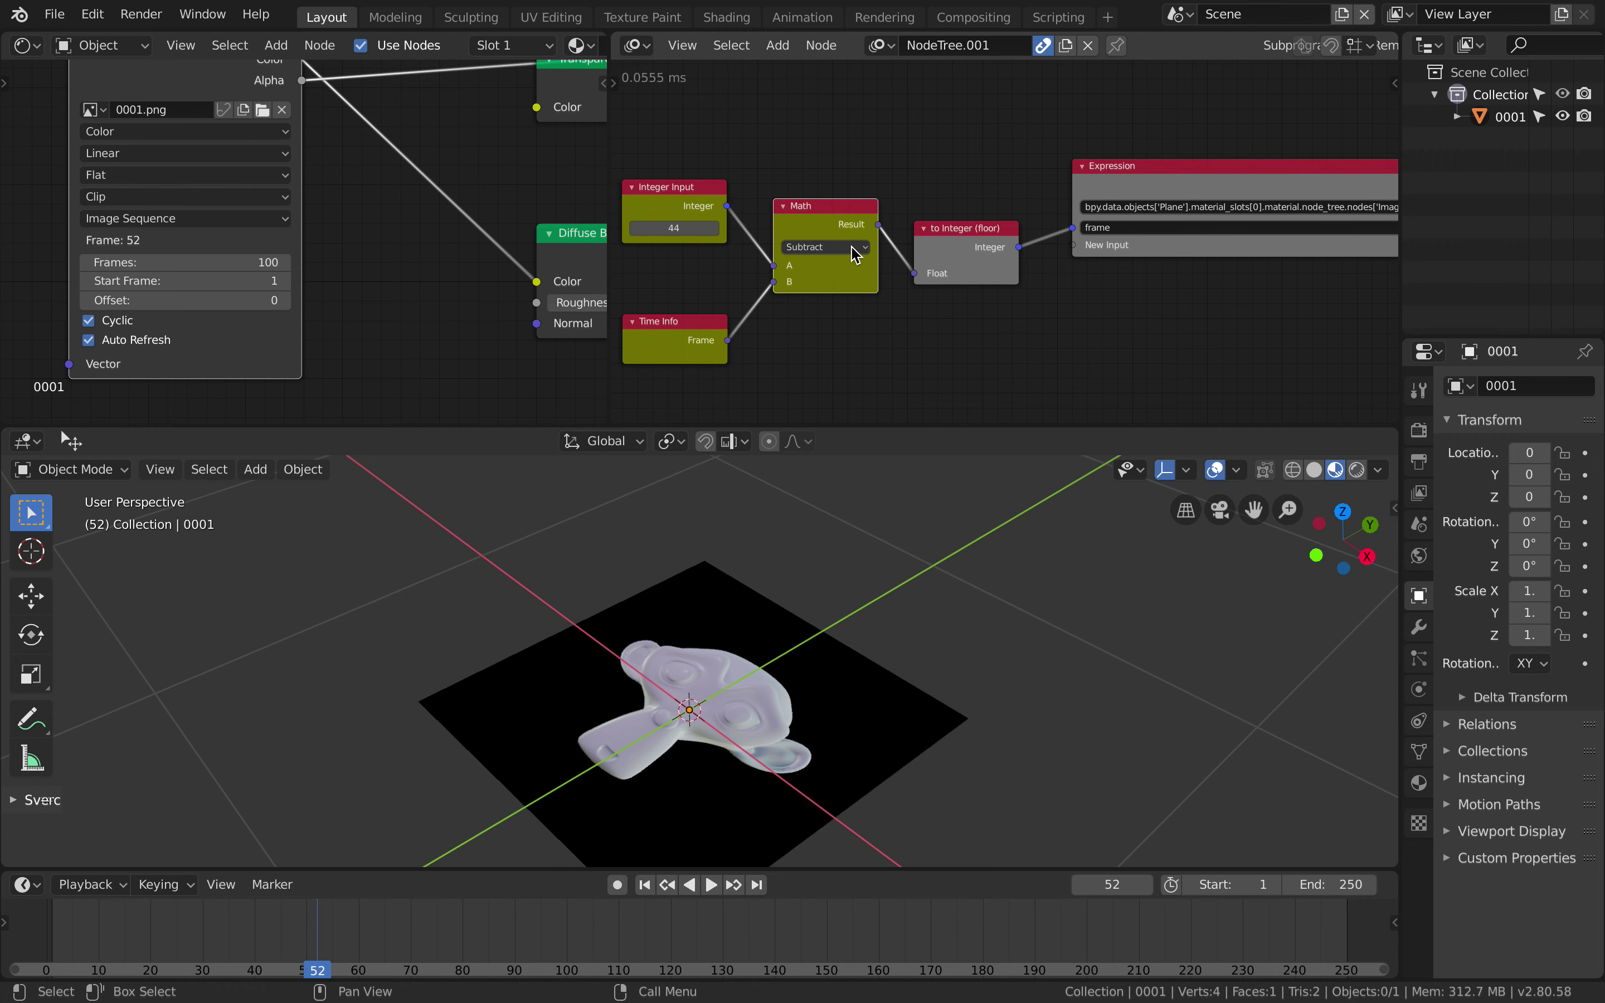
Step: Move the Expression node slightly farther from the to Integer (floor) node and save the file
ctrl+scroll(857, 209, right, 10)
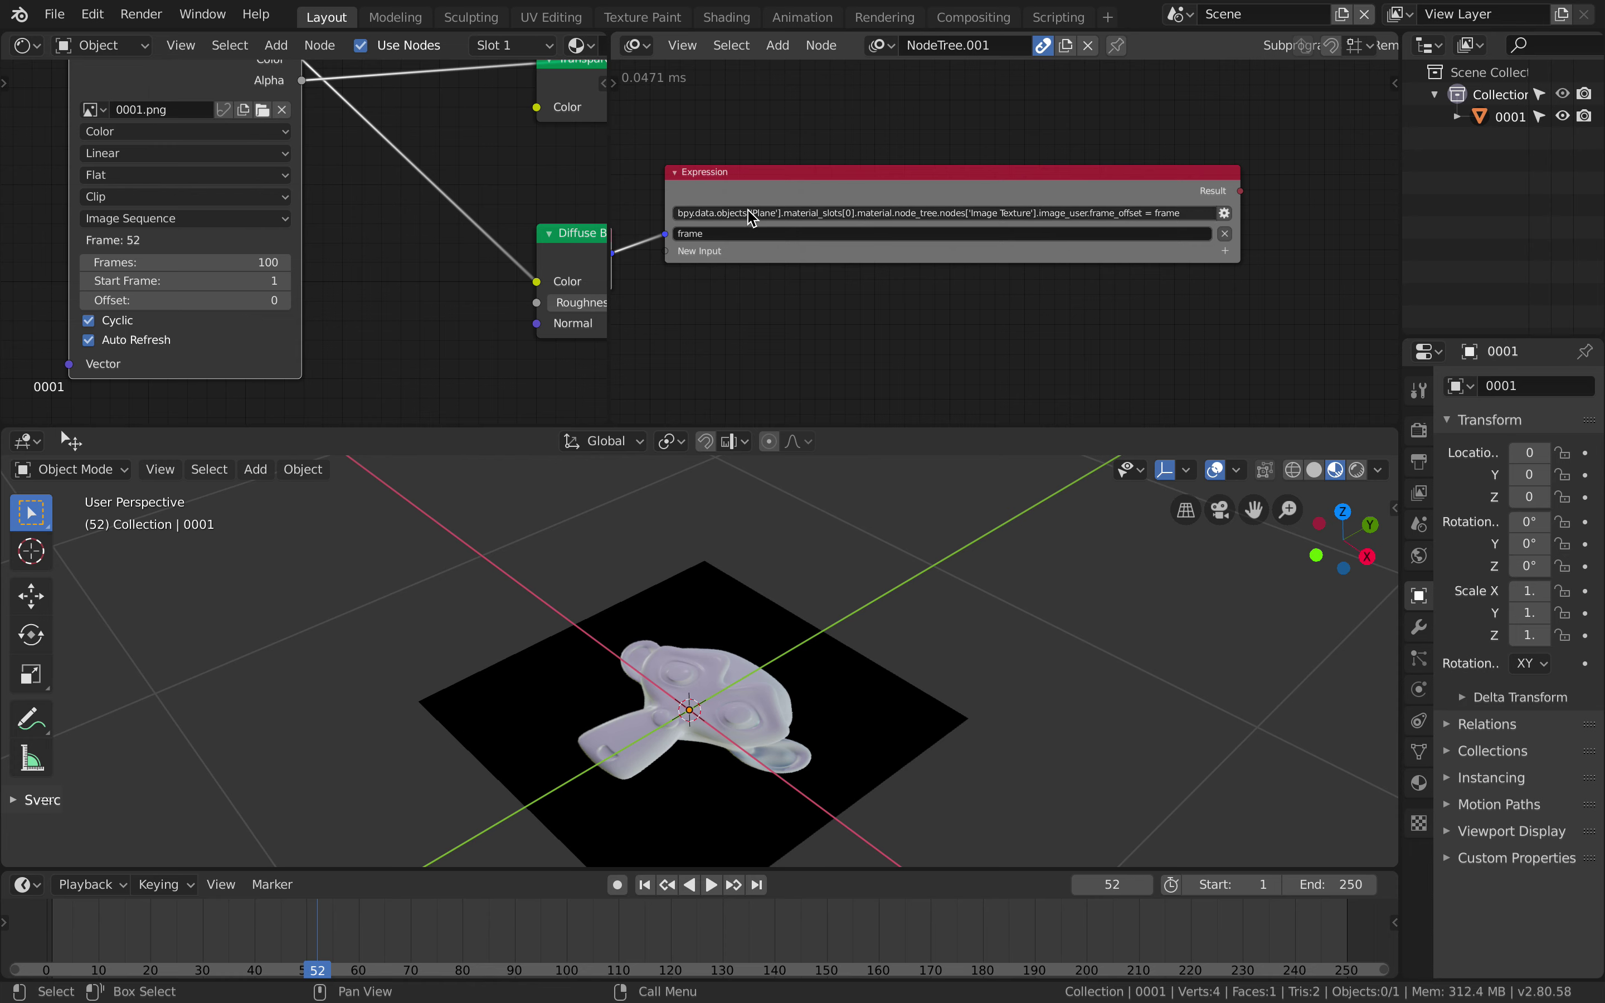
drag(800, 182, 826, 184)
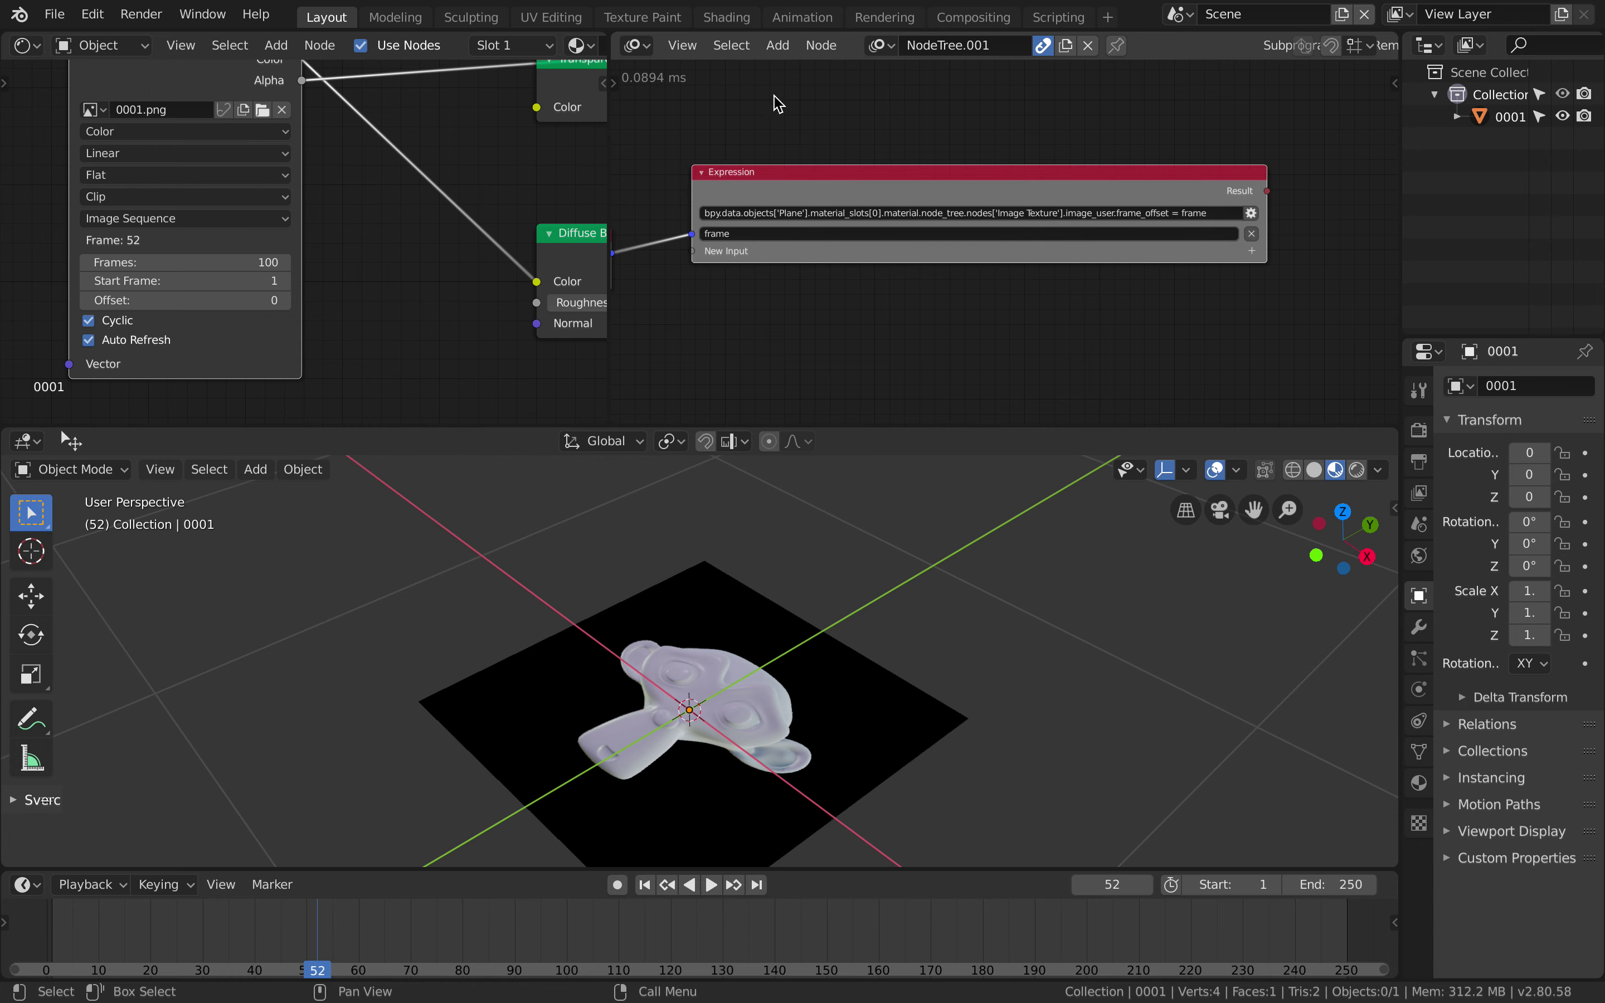
key(ctrl+s)
Step: Step the timeline back to frame 50 and forward again to frame 52, checking how the plane's image and the offset respond
ctrl+scroll(789, 288, left, 7)
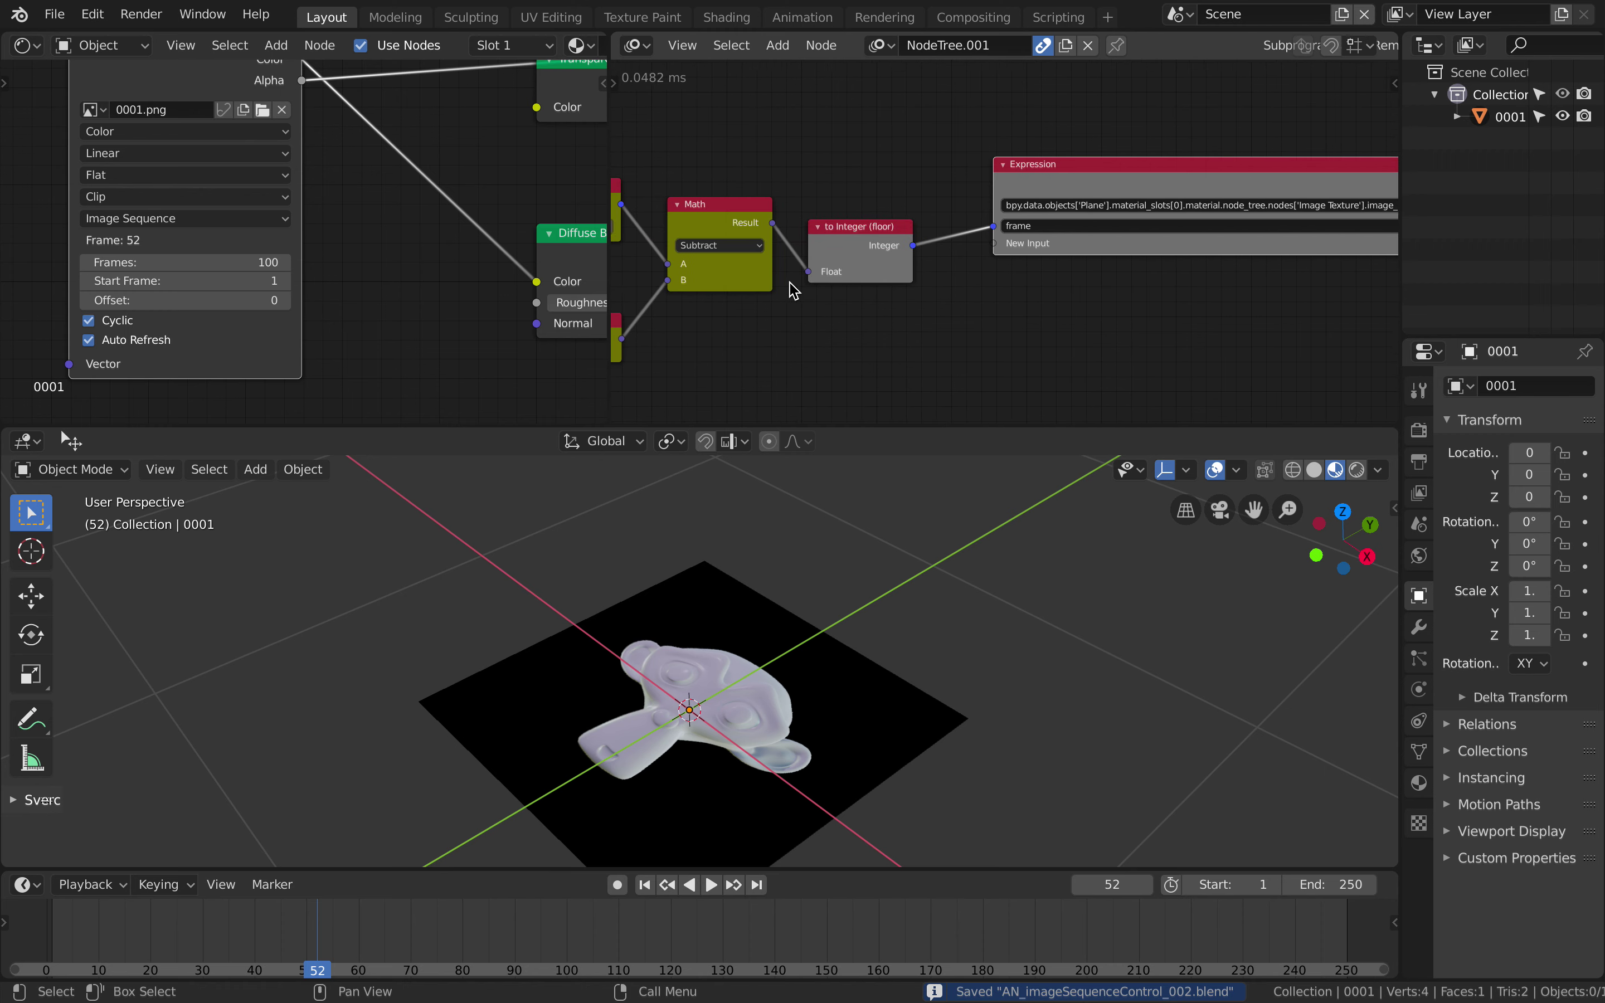
ctrl+scroll(794, 289, left, 3)
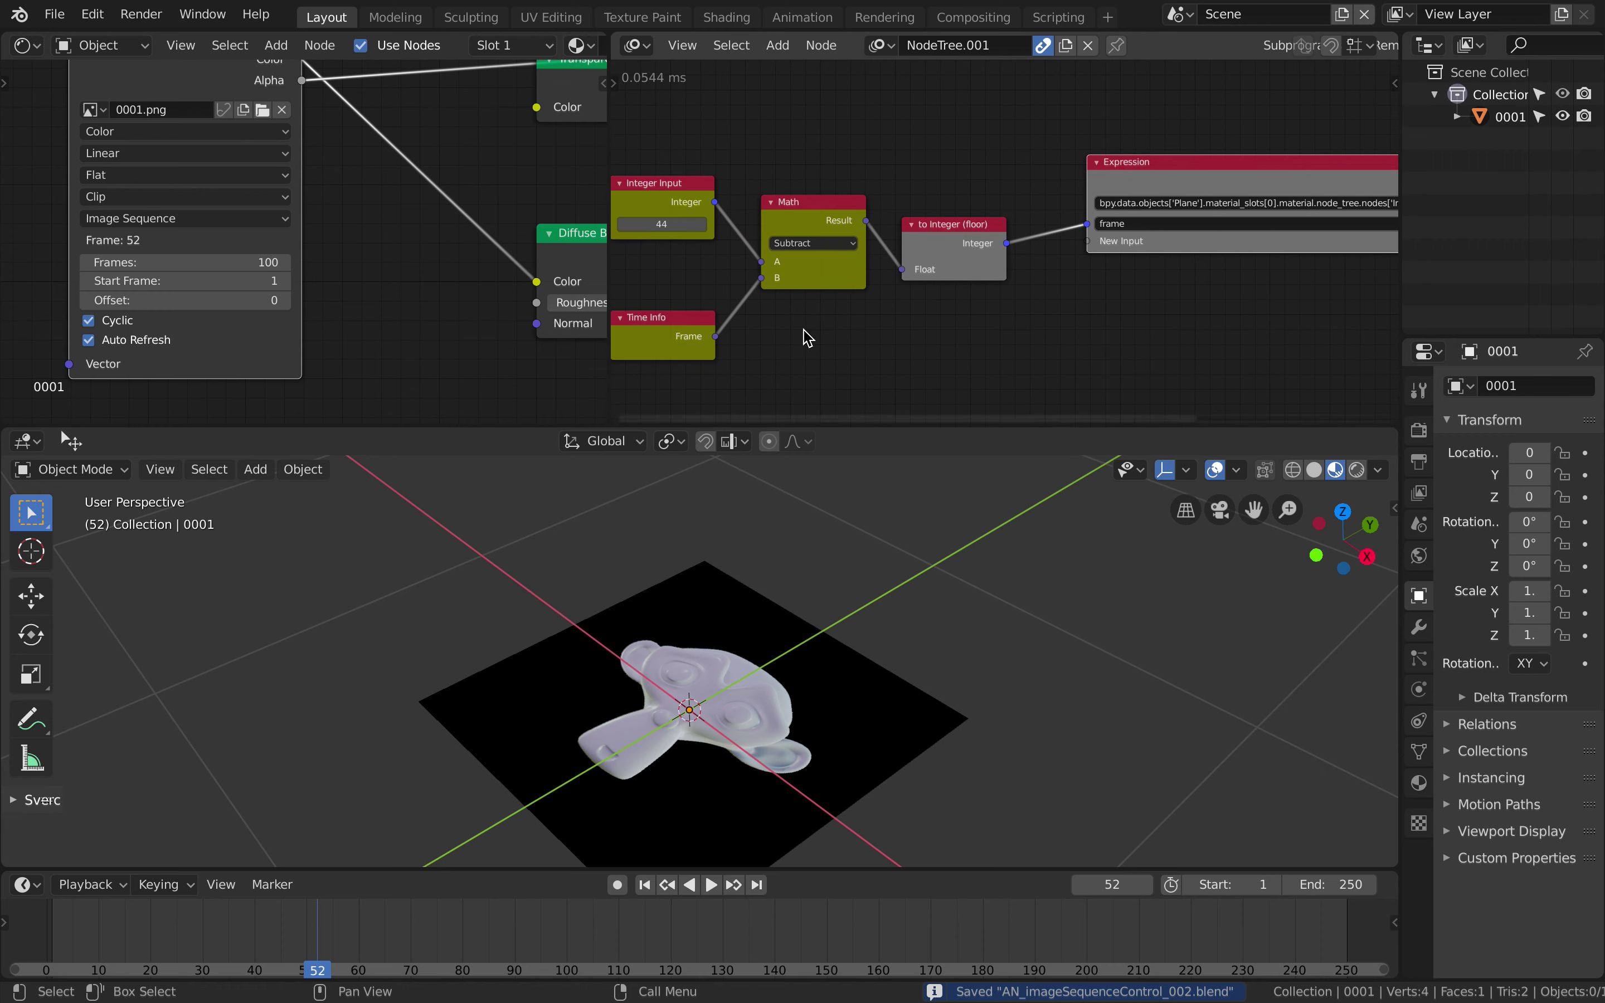
key(Left)
key(Left)
key(Left)
key(Left)
key(Left)
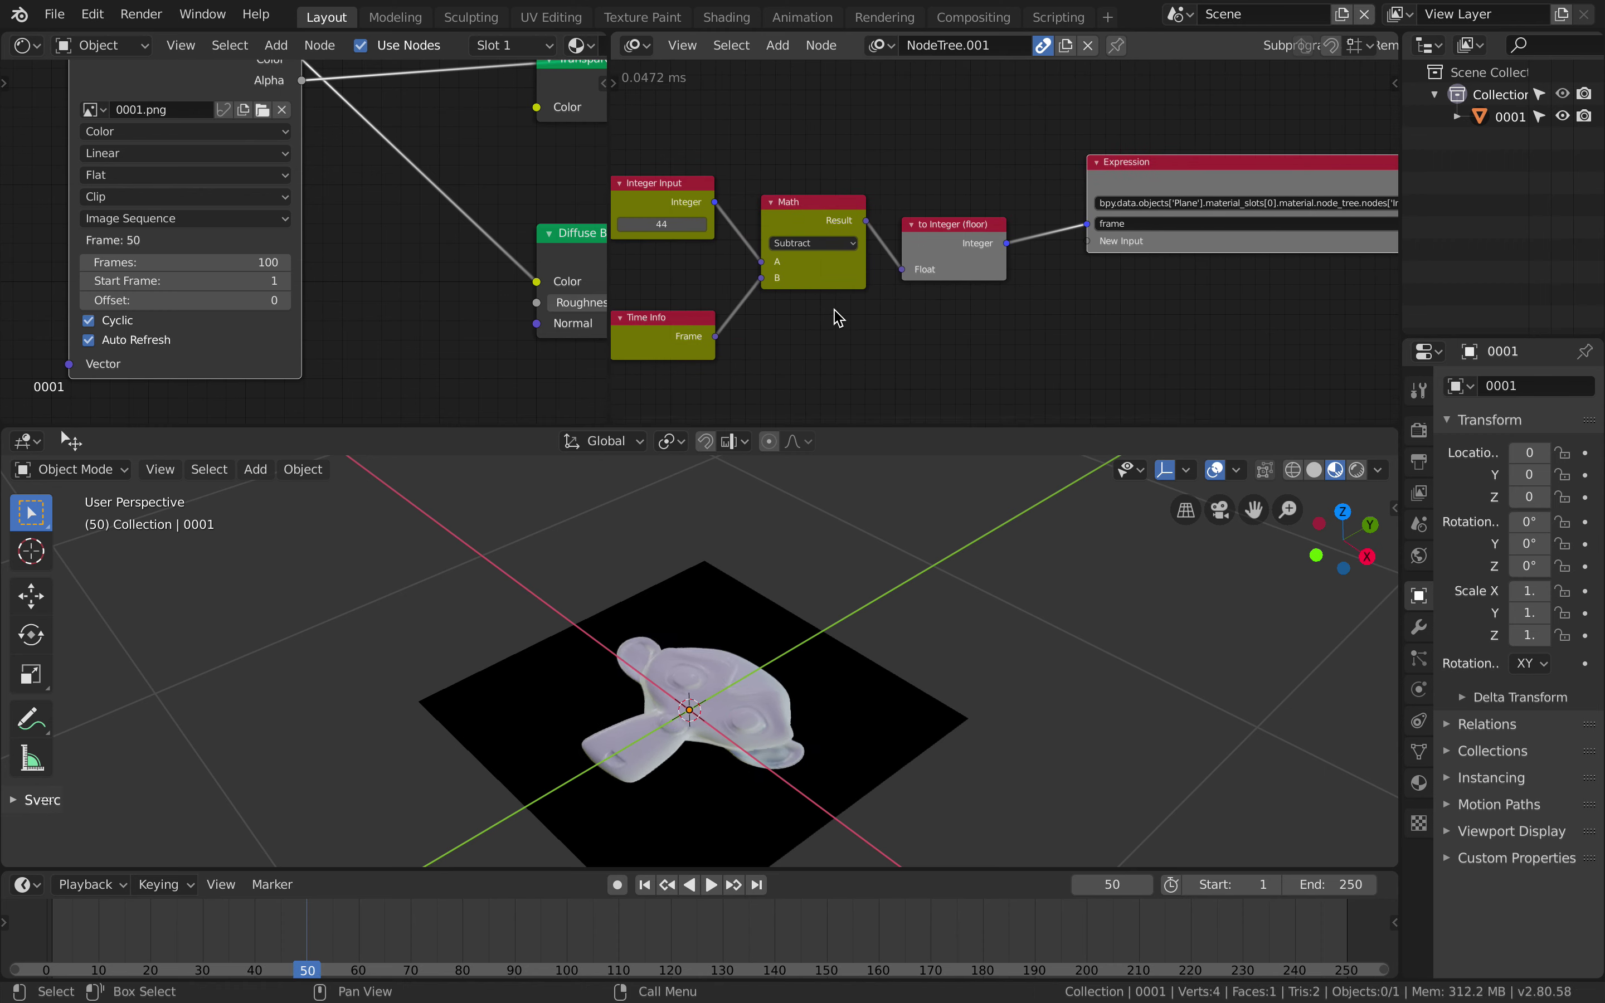
key(Right)
key(Right)
key(Right)
key(Right)
key(Right)
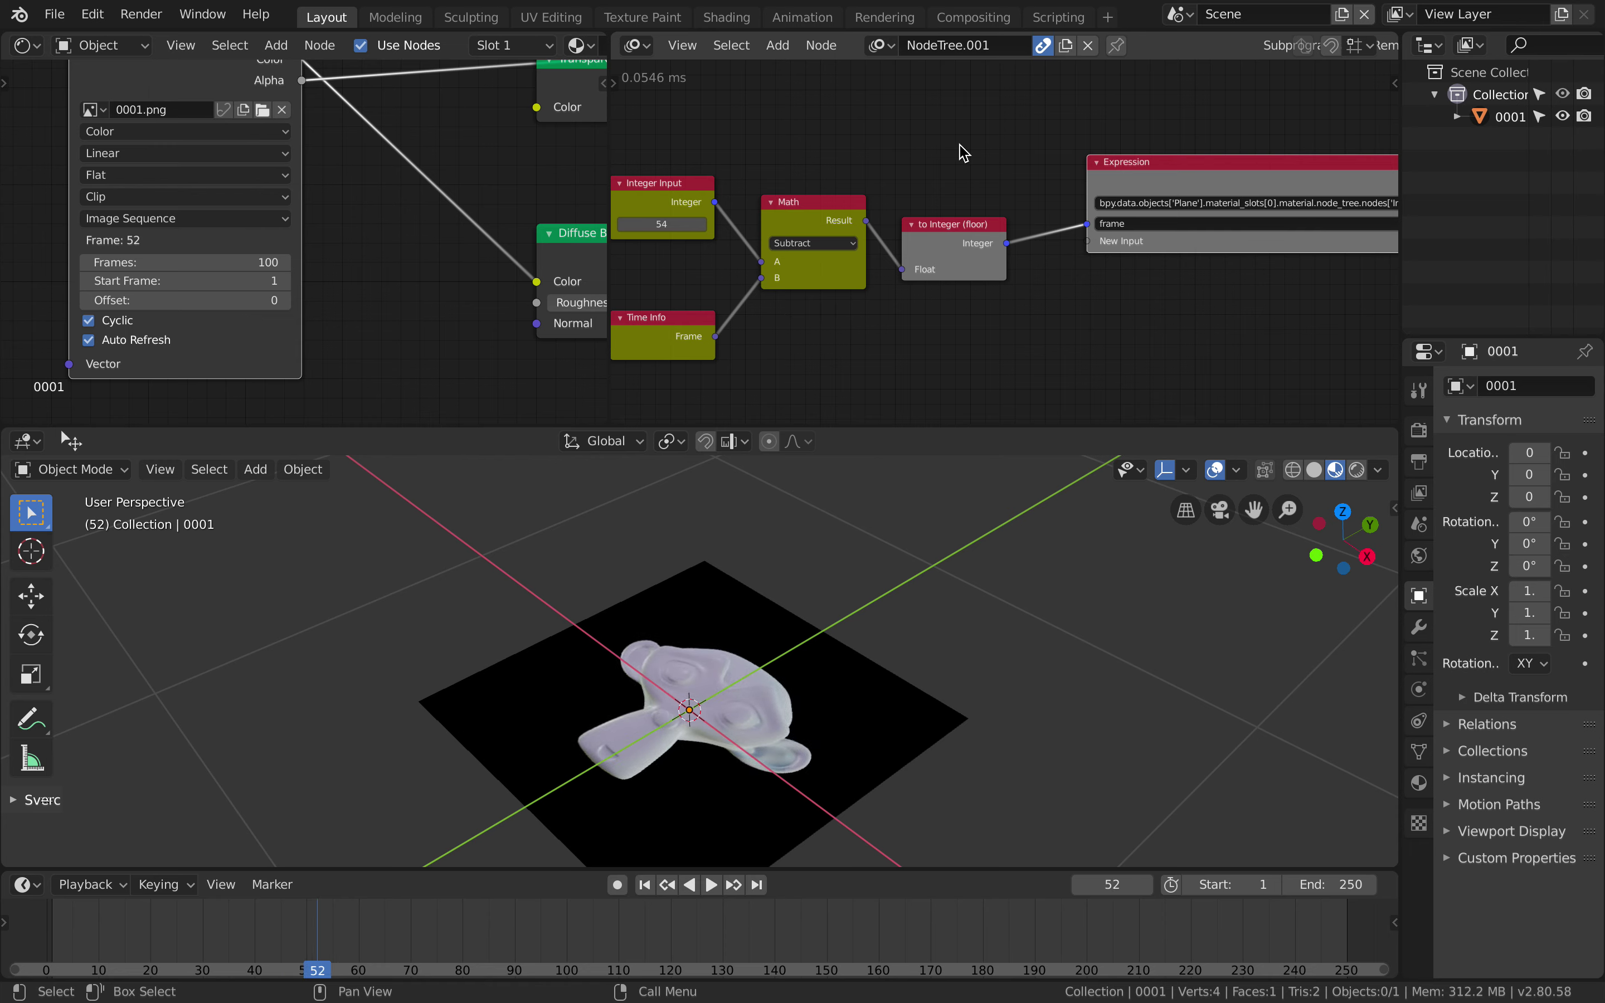
Step: Rename the image plane object 0001 as Plane.001 and save the file
middle_drag(964, 152, 981, 145)
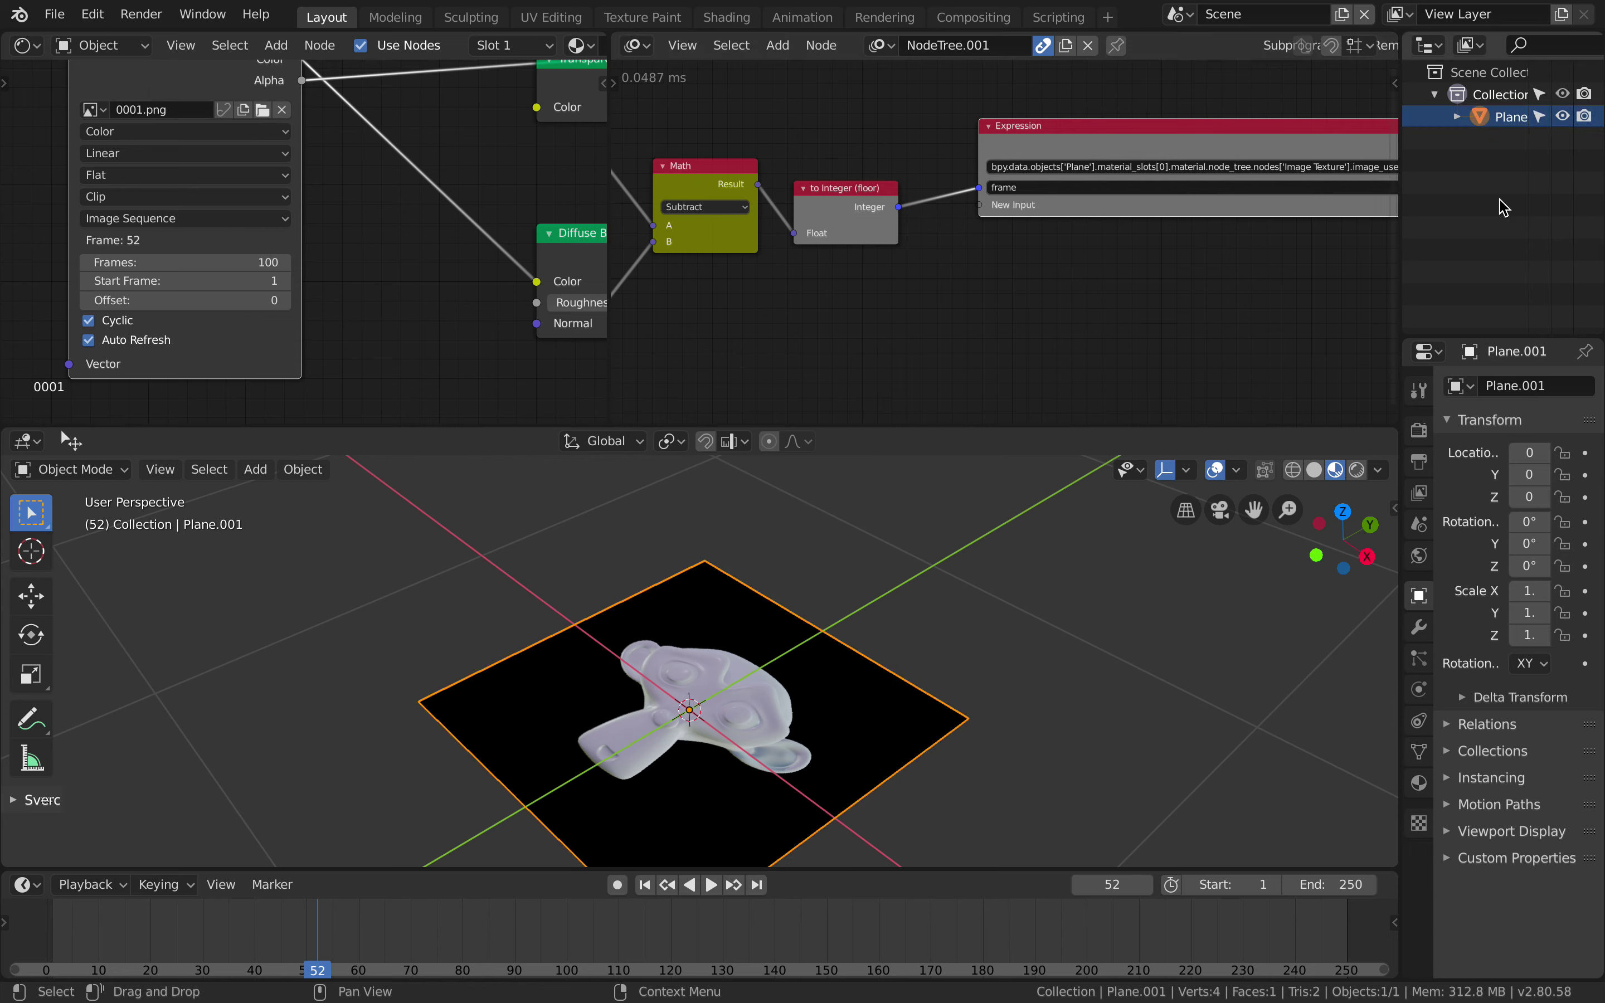
middle_drag(929, 597, 947, 595)
key(ctrl+s)
Step: Set the Integer Input node to 148 and test it by playing the animation, then cancel playback
middle_drag(677, 327, 893, 356)
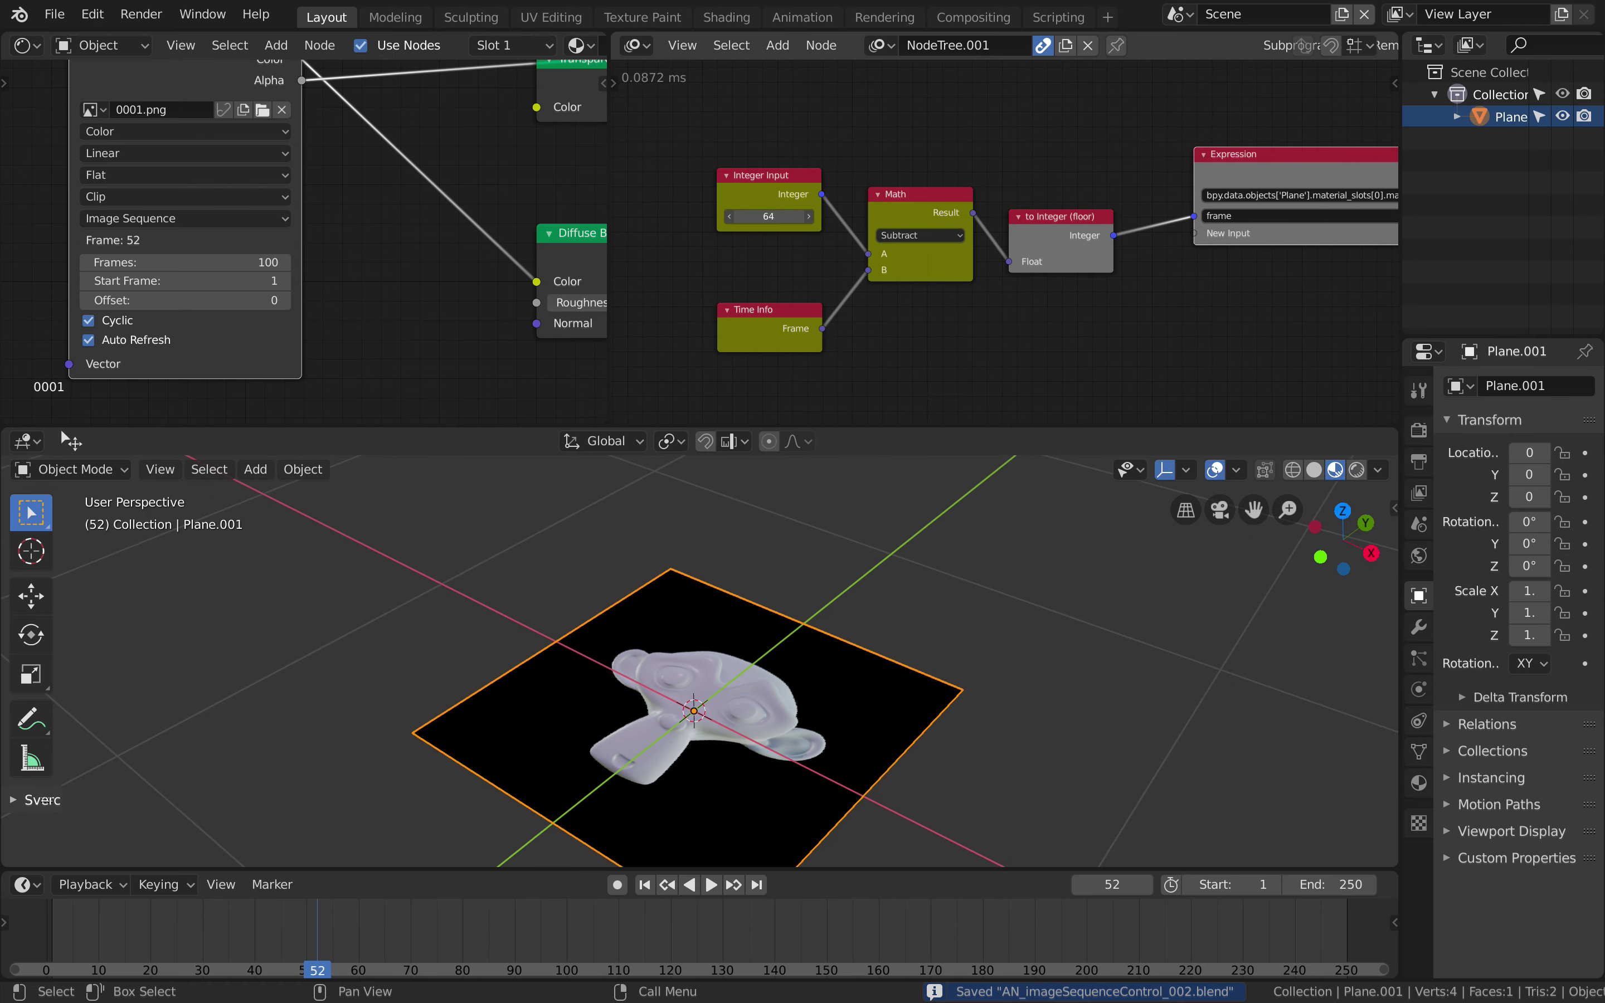
drag(768, 217, 1061, 217)
click(712, 884)
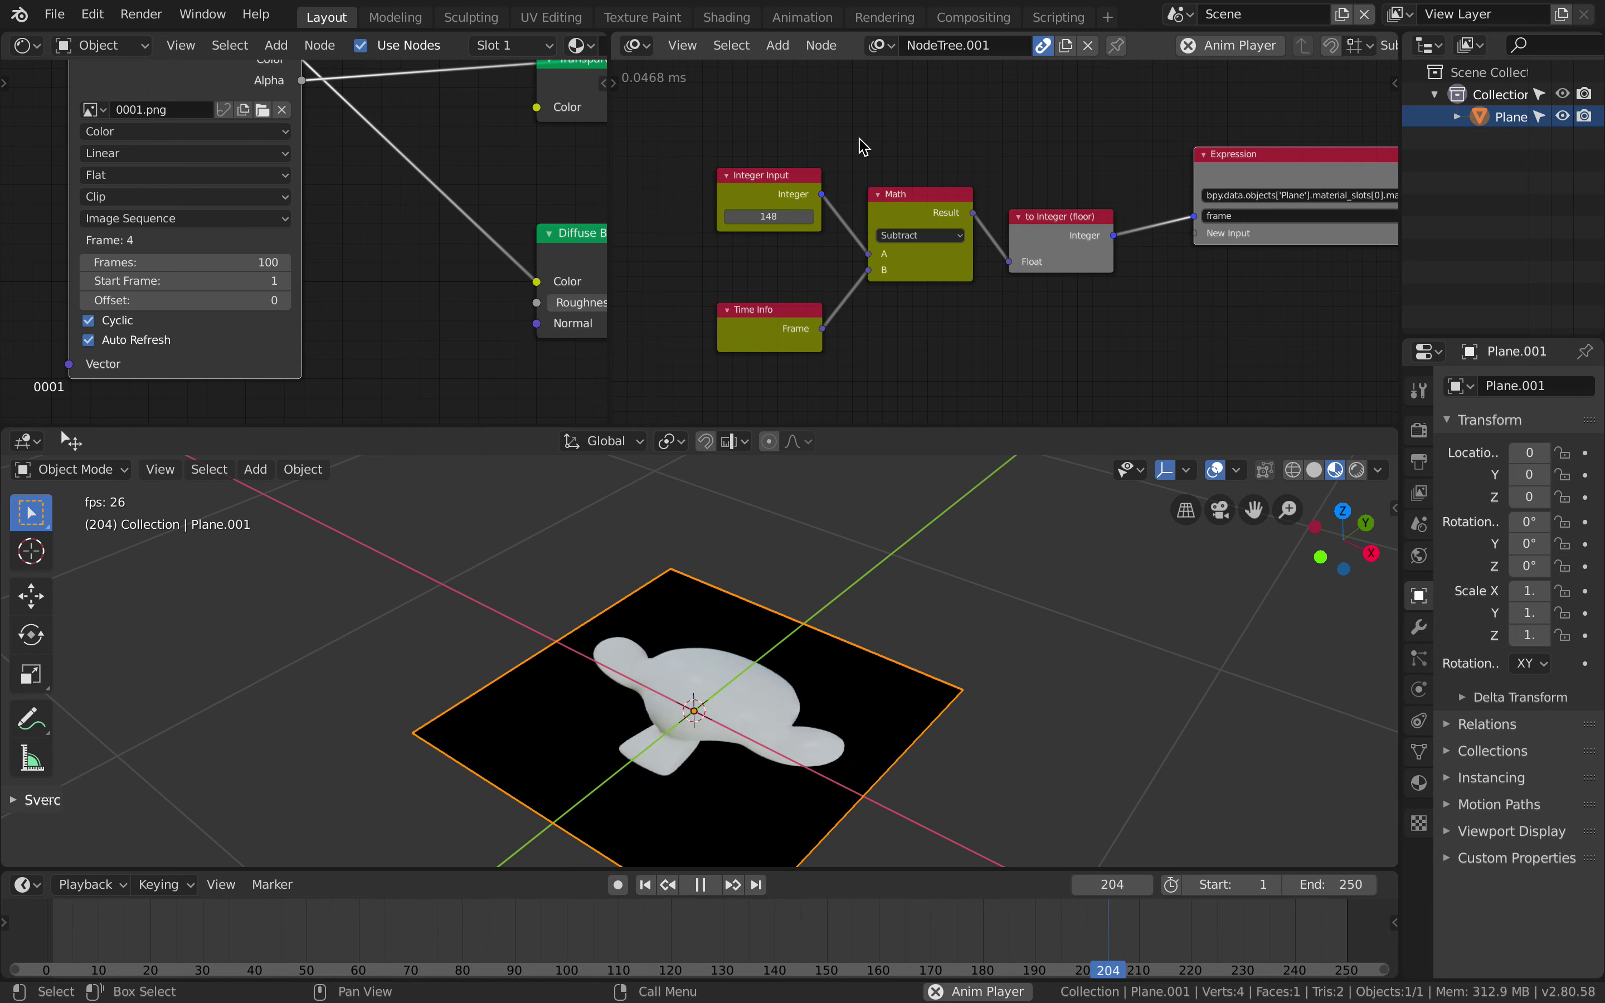
key(Escape)
Step: Save the file and make the Expression node slightly narrower
scroll(859, 138, right, 2)
key(ctrl+s)
scroll(859, 138, right, 3)
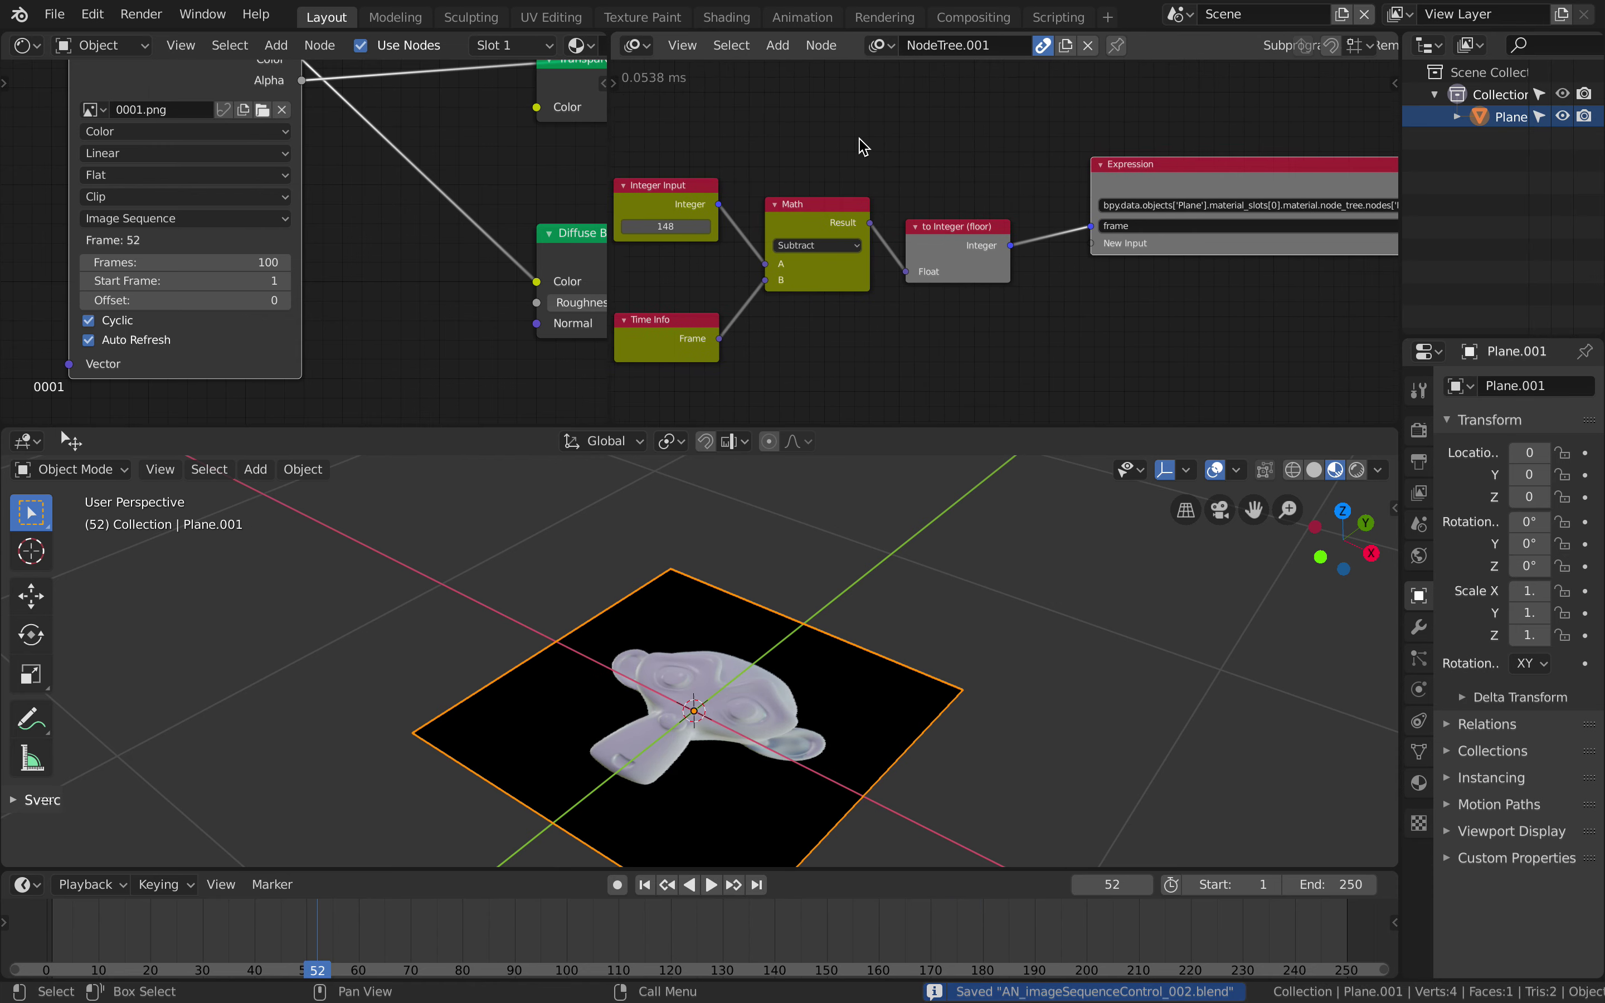
scroll(863, 146, right, 4)
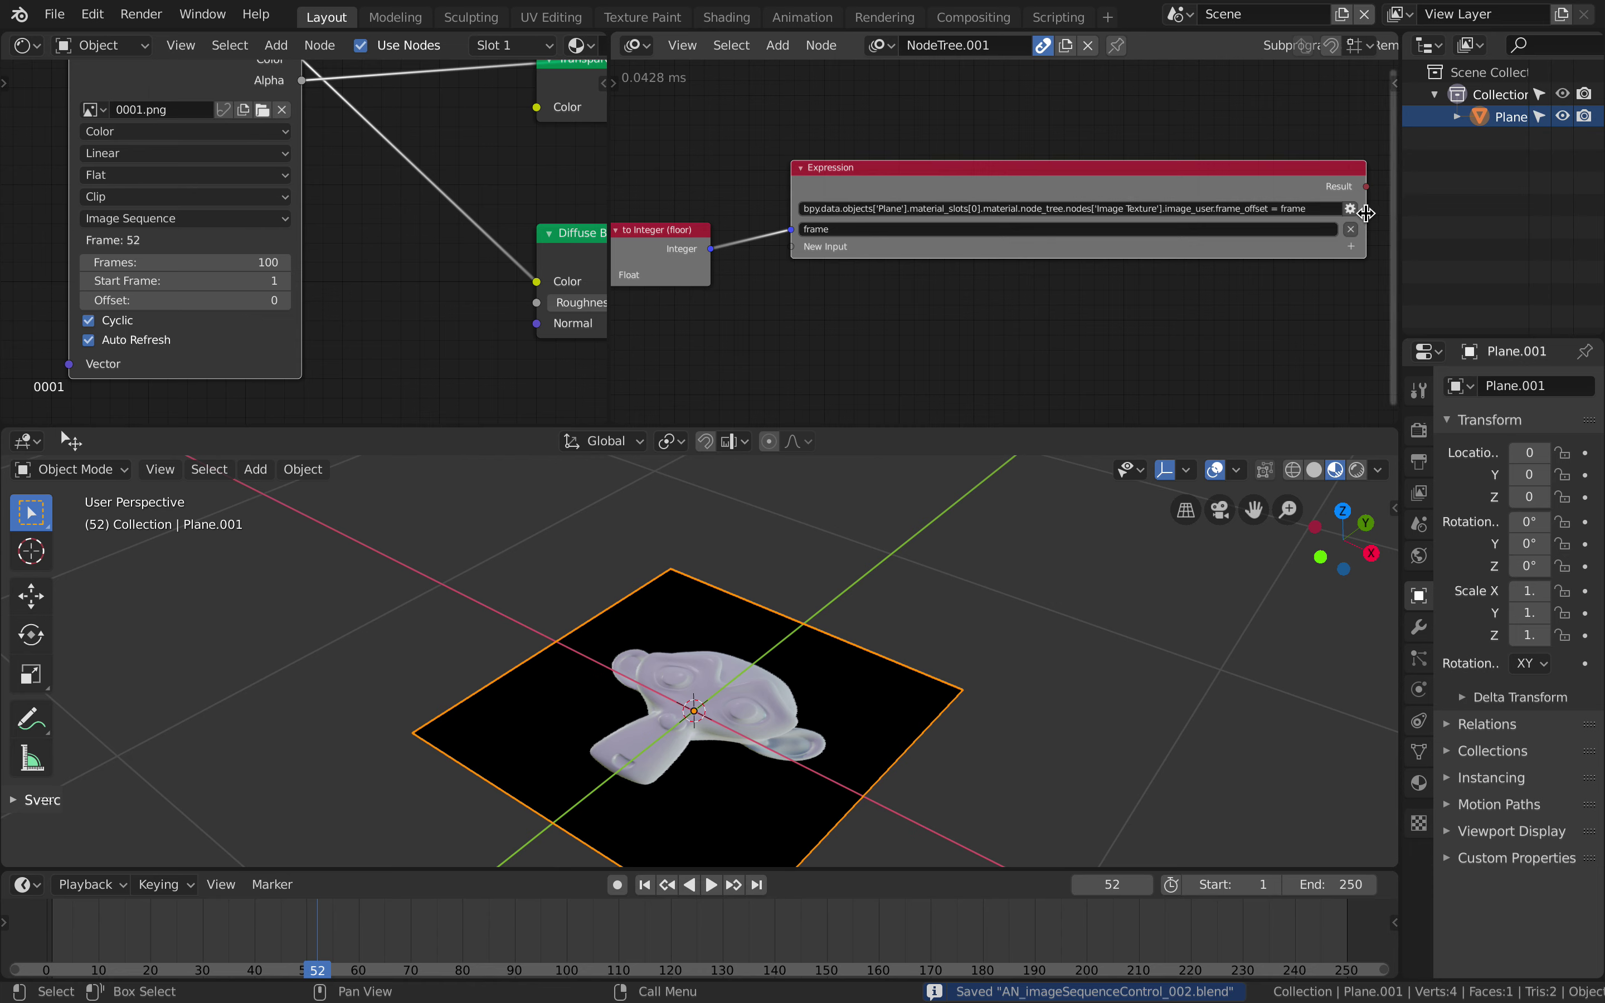
drag(1367, 212, 1351, 212)
shift+scroll(388, 207, up, 1)
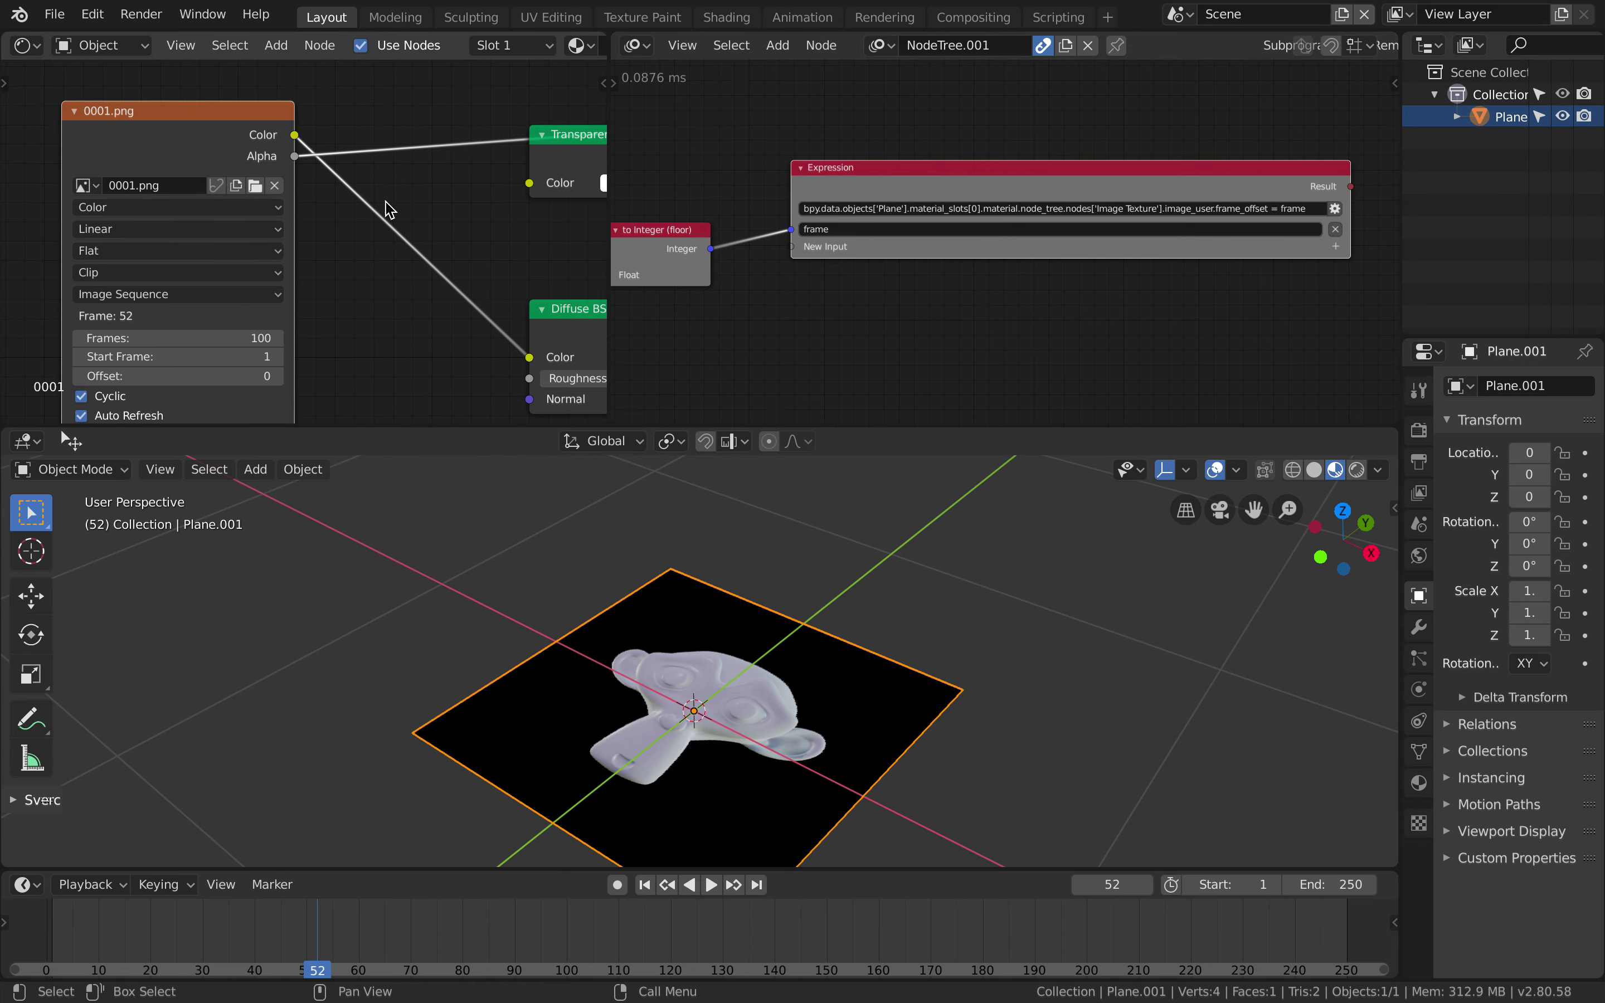
scroll(386, 201, right, 1)
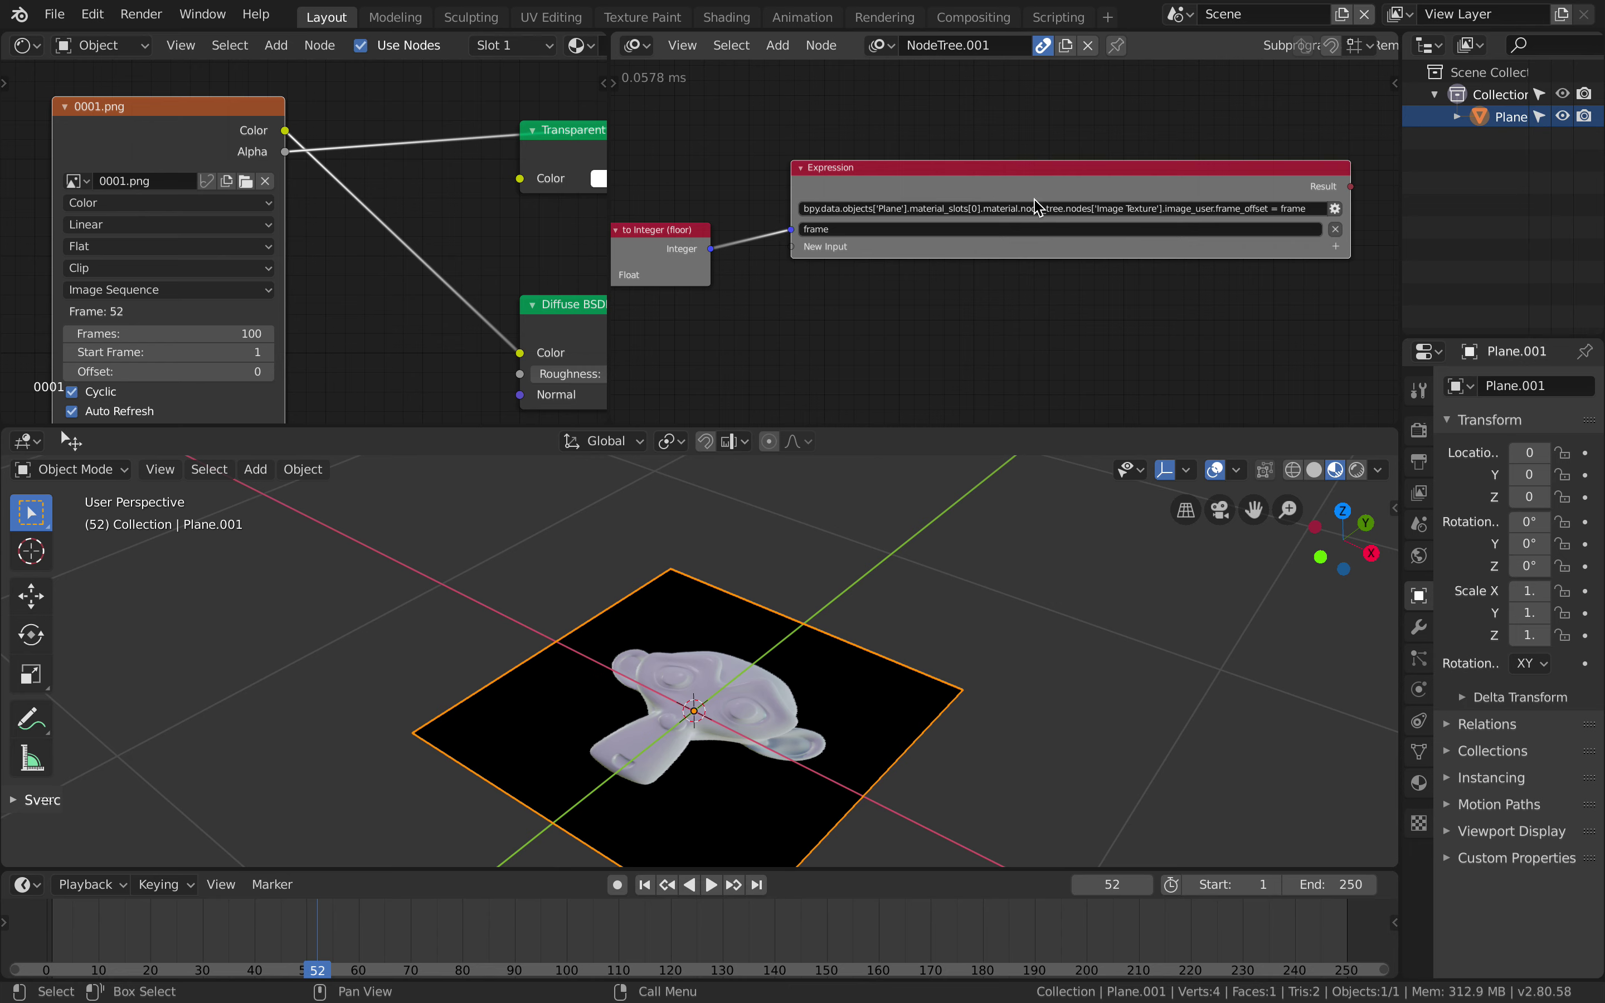
scroll(1045, 212, up, 1)
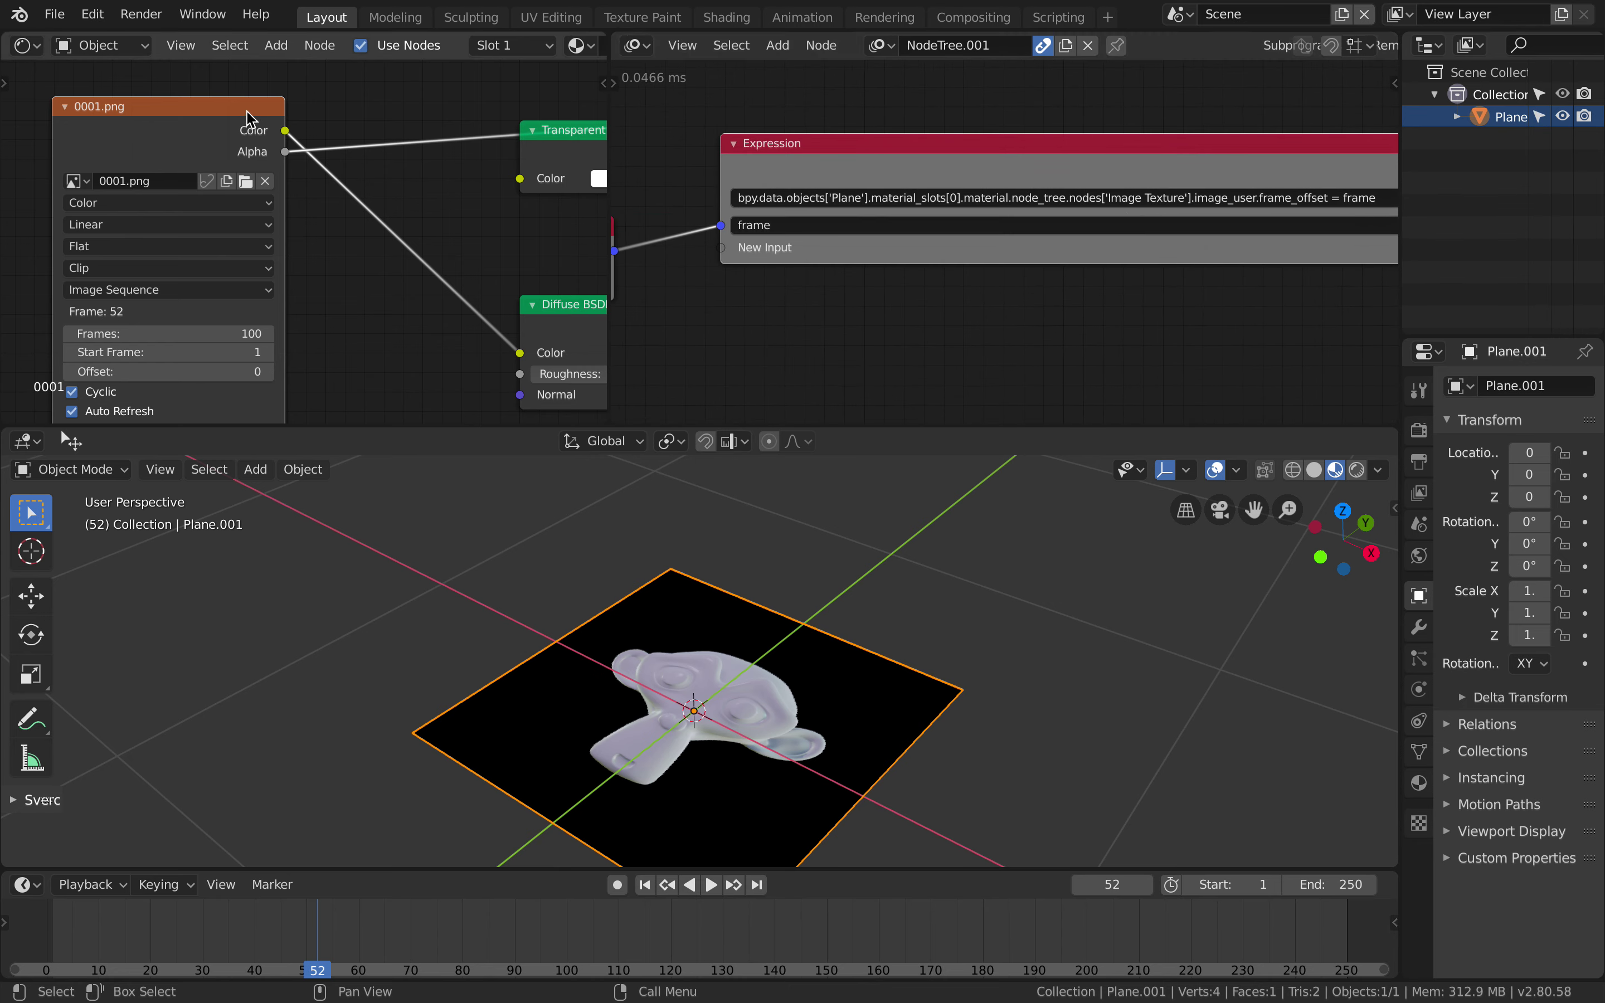
Step: Widen the Shader Editor and show its sidebar with the texture node's name, comparing that name with the one used in the expression
drag(611, 104, 752, 90)
click(746, 88)
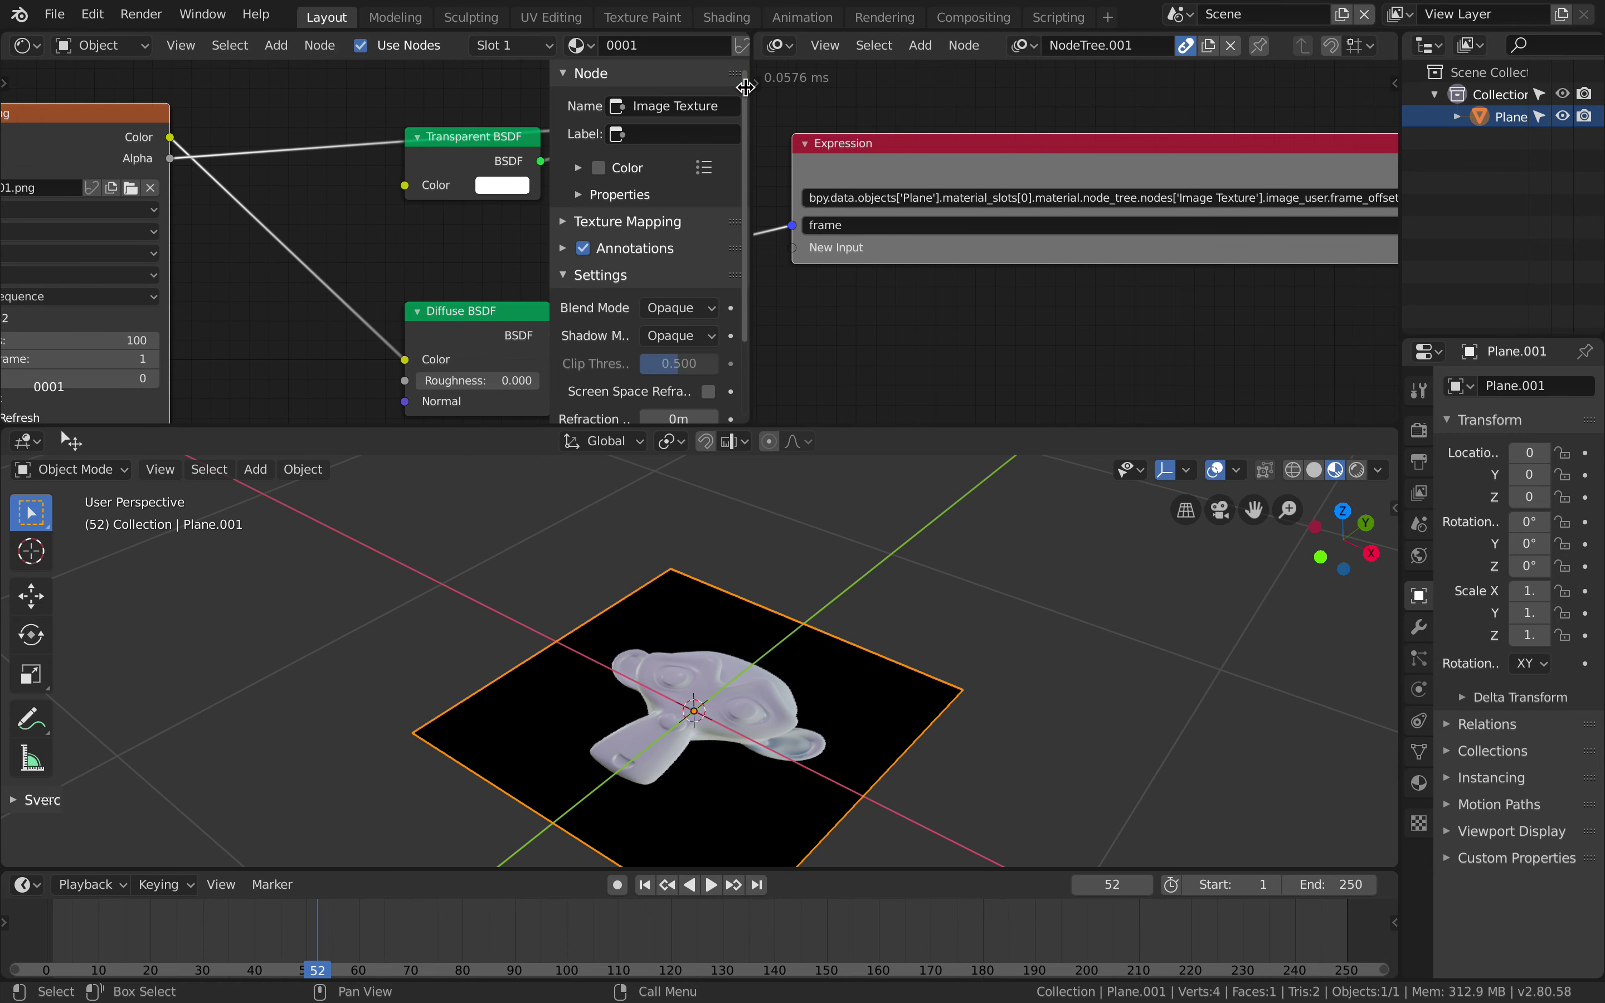
scroll(434, 136, left, 3)
middle_drag(438, 142, 443, 142)
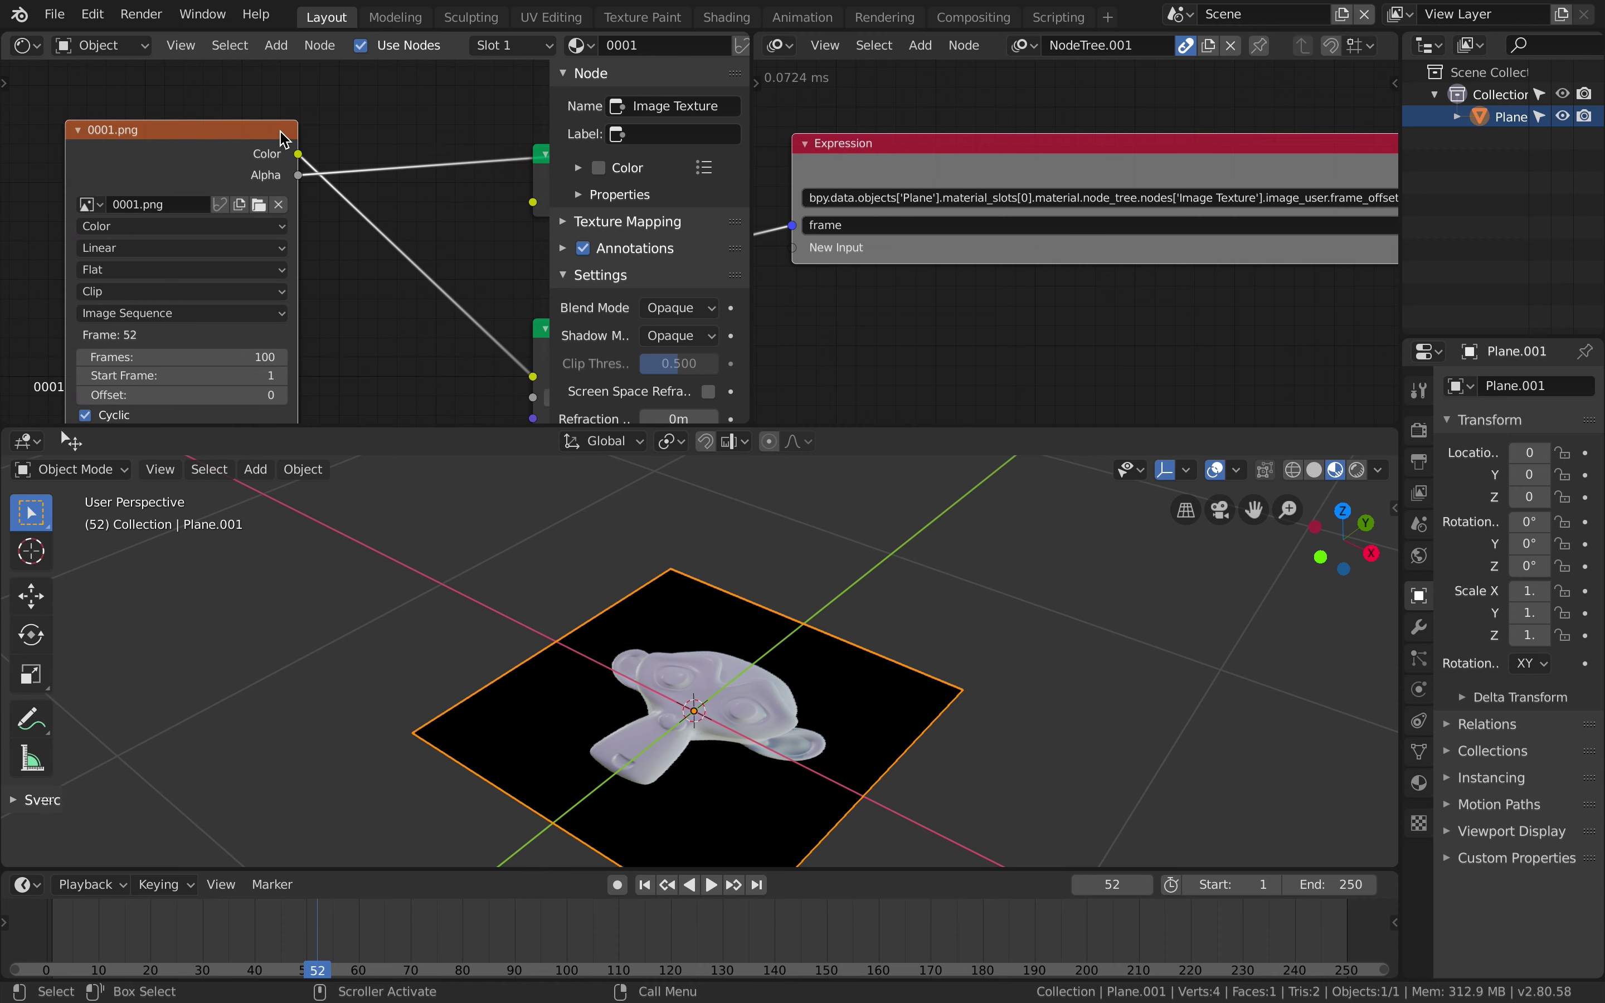
scroll(1078, 222, right, 3)
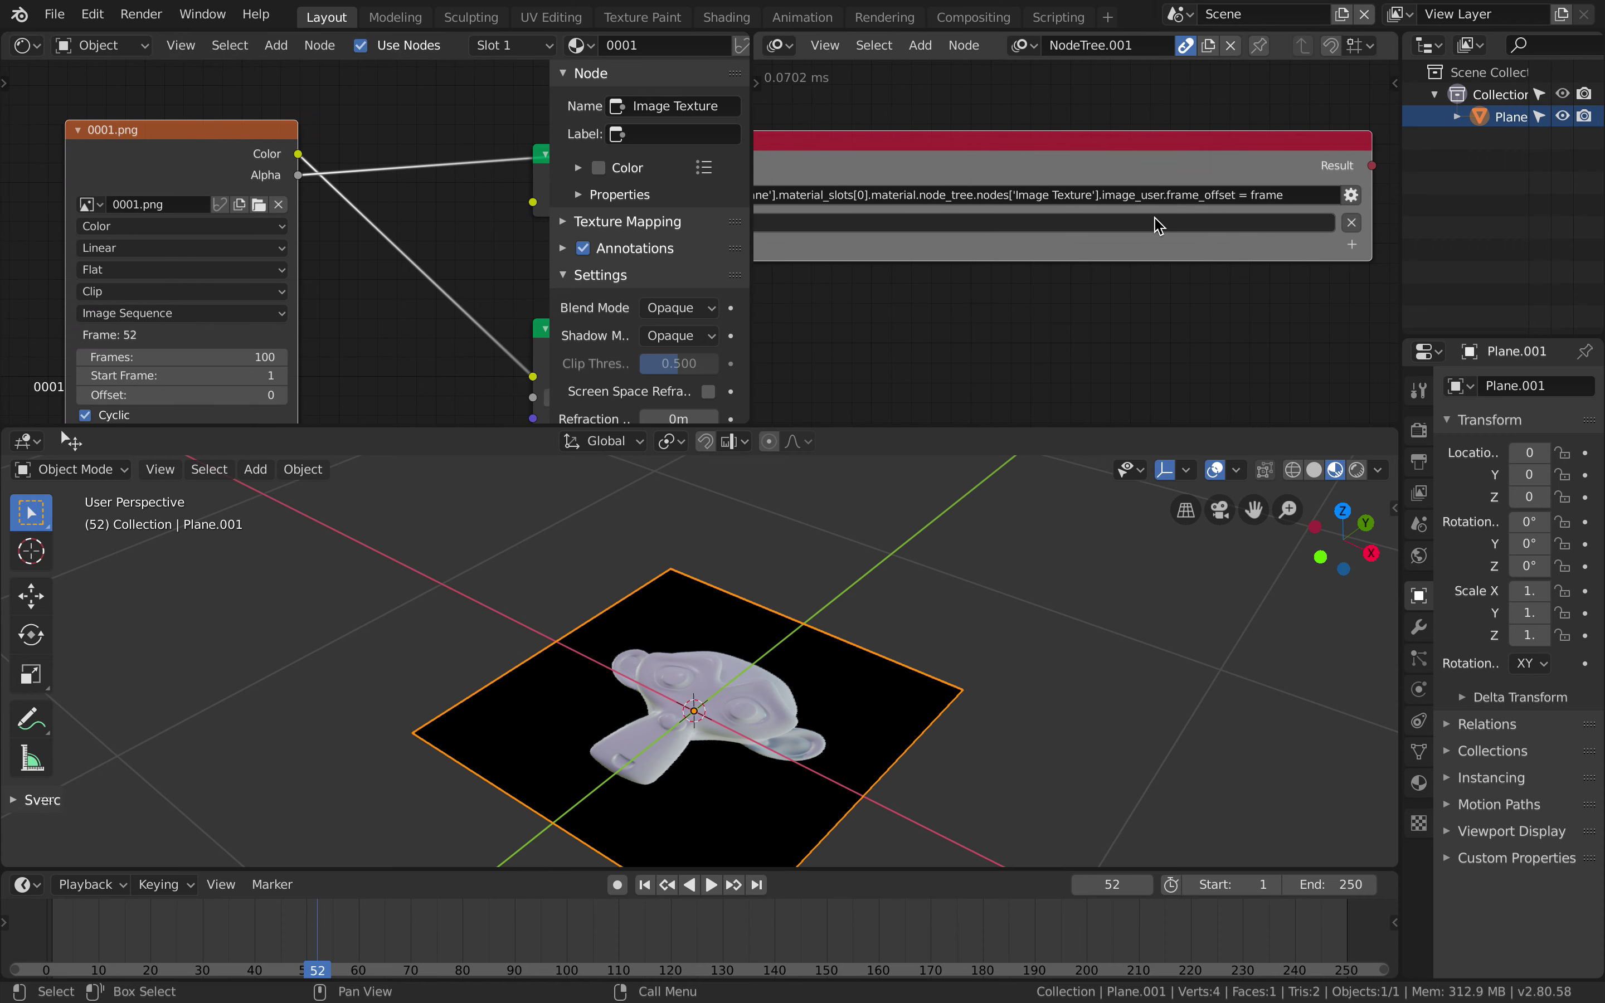
scroll(1121, 242, left, 2)
ctrl+scroll(1126, 251, up, 10)
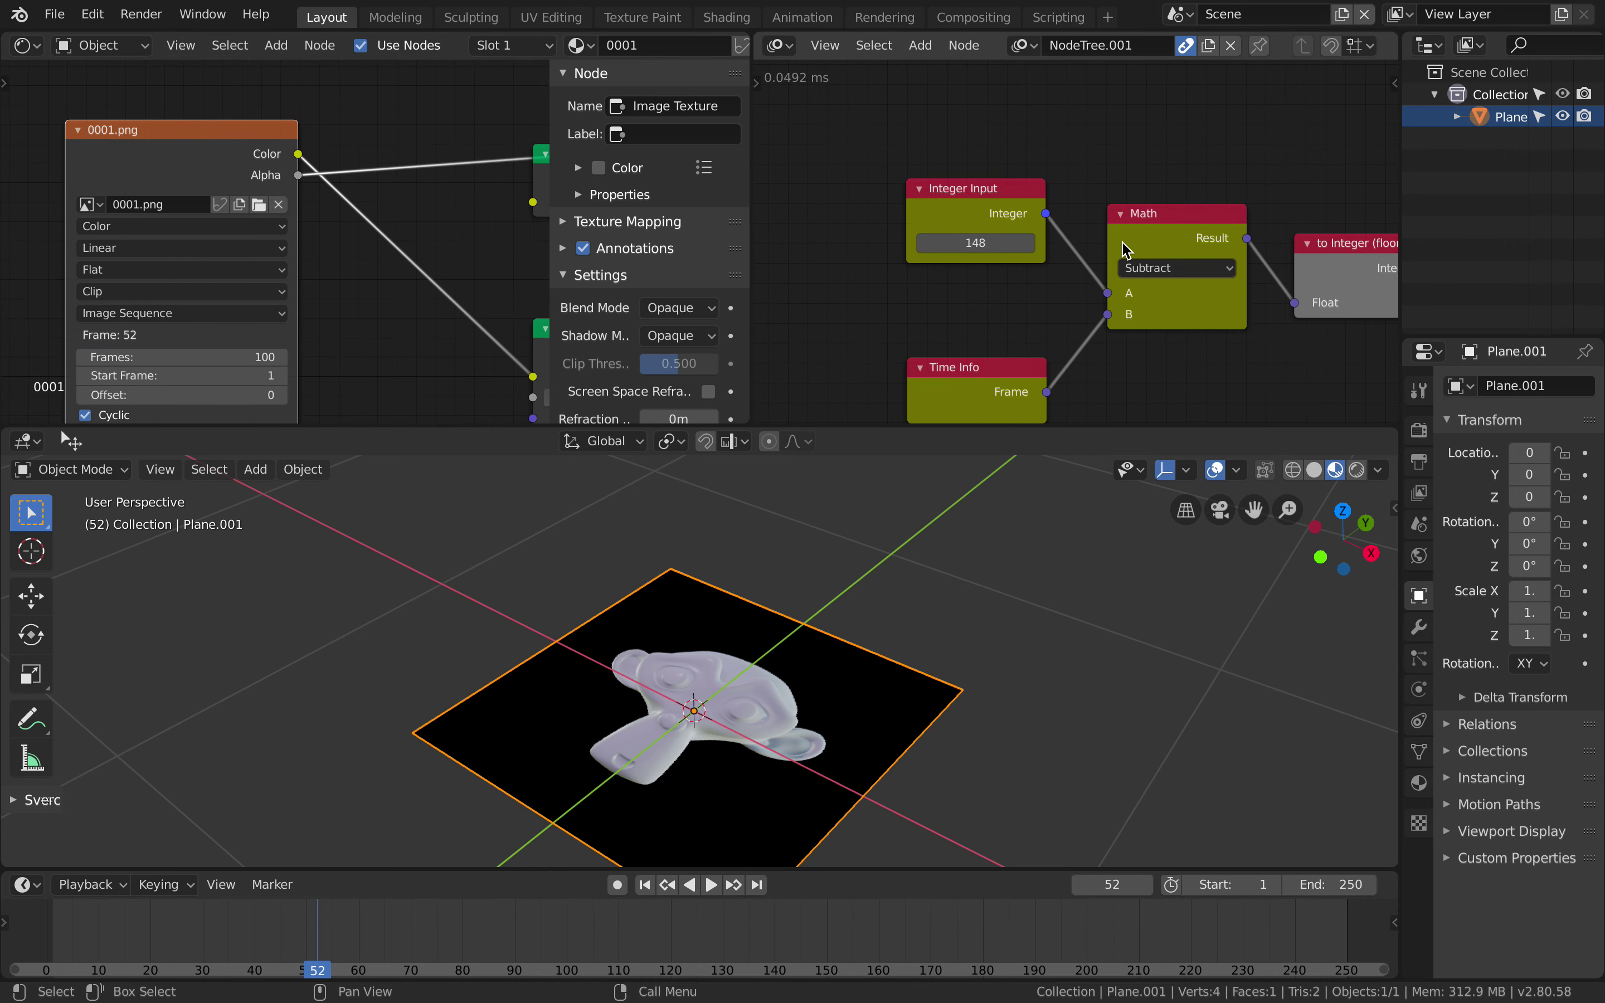
scroll(1122, 241, down, 2)
scroll(1012, 602, up, 3)
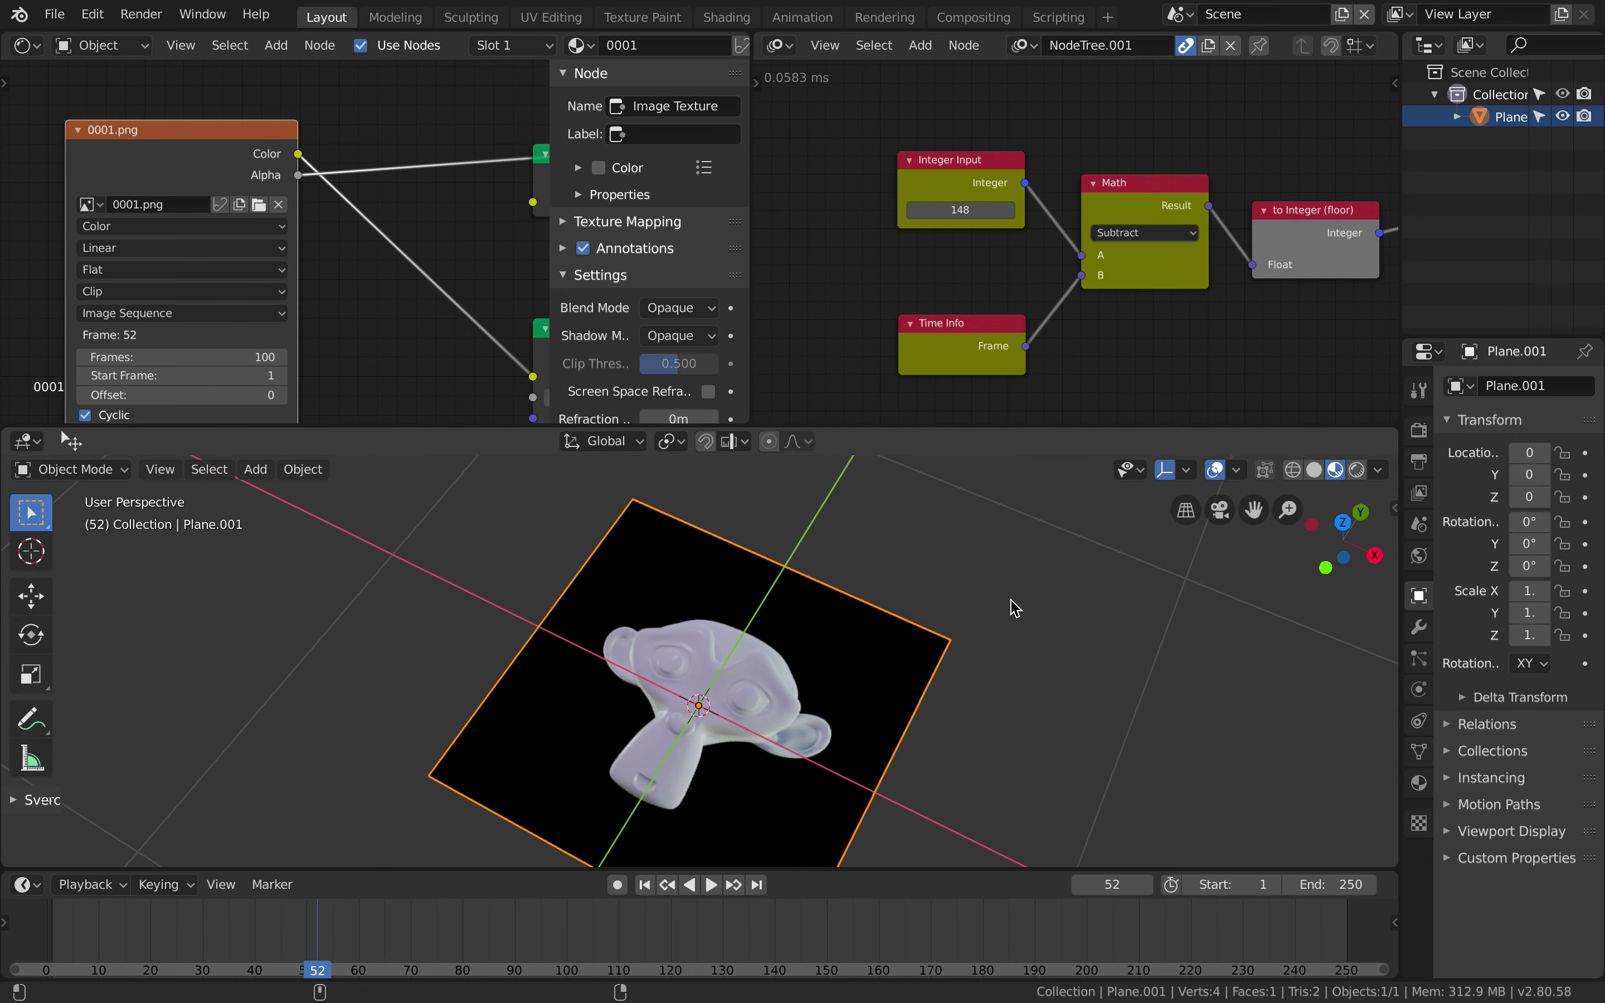
Step: Save the file and play the animation, setting the Integer Input to 68 and turning Cyclic off on the texture node
key(ctrl+s)
click(711, 885)
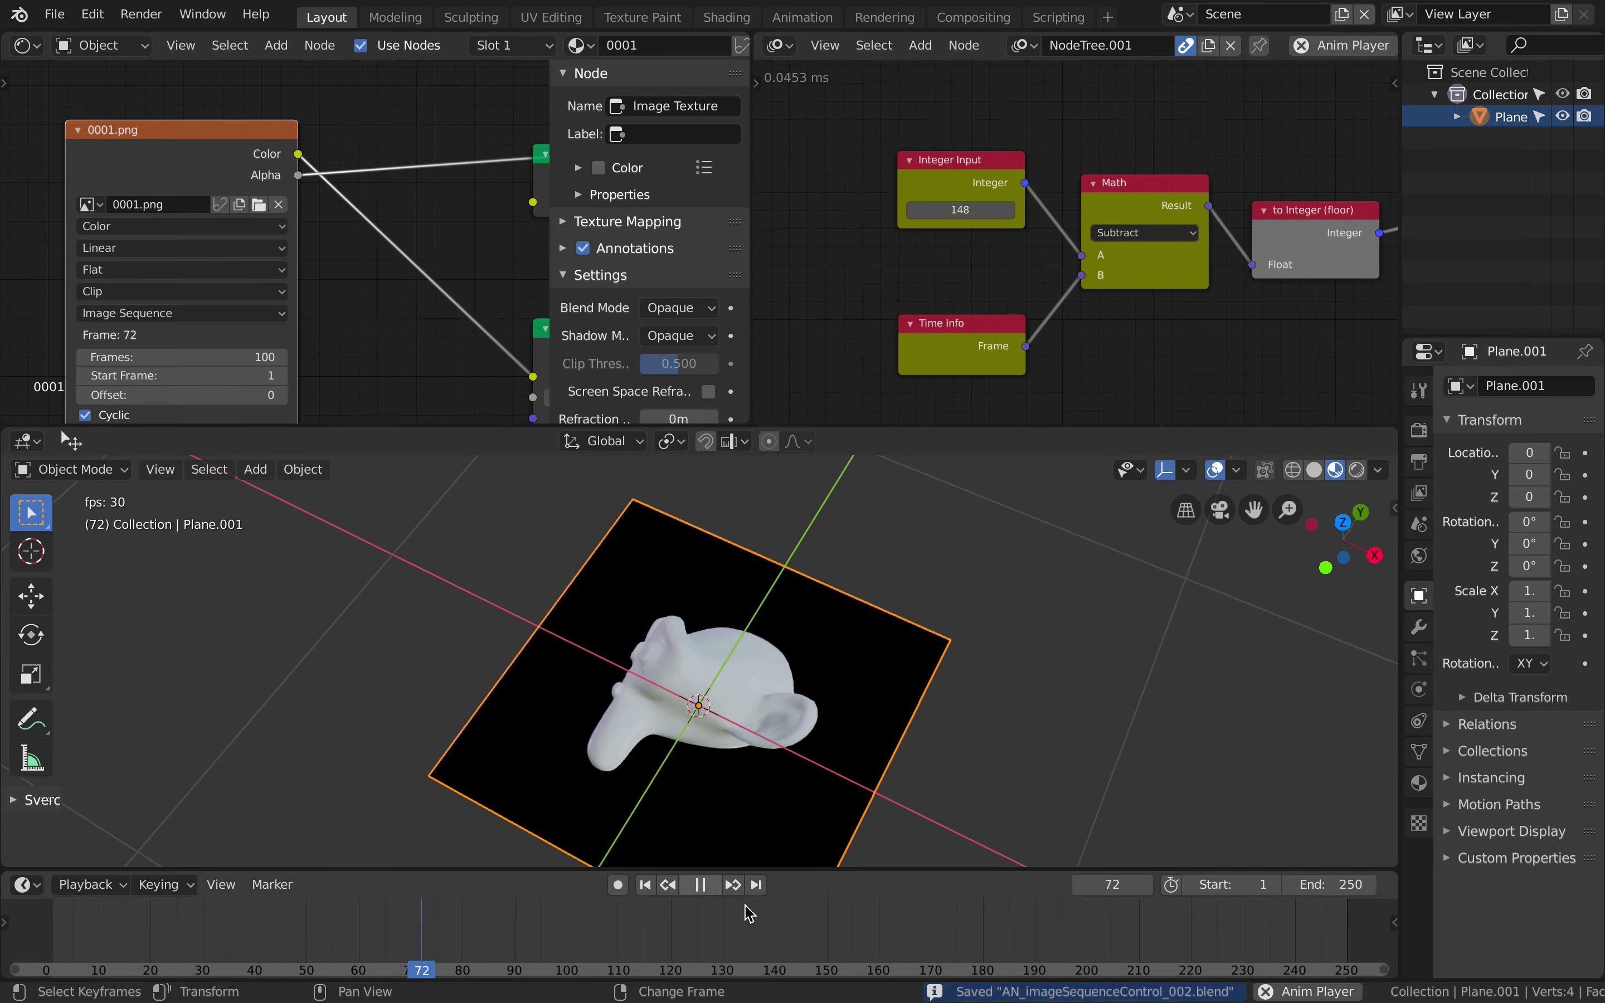
scroll(316, 309, down, 3)
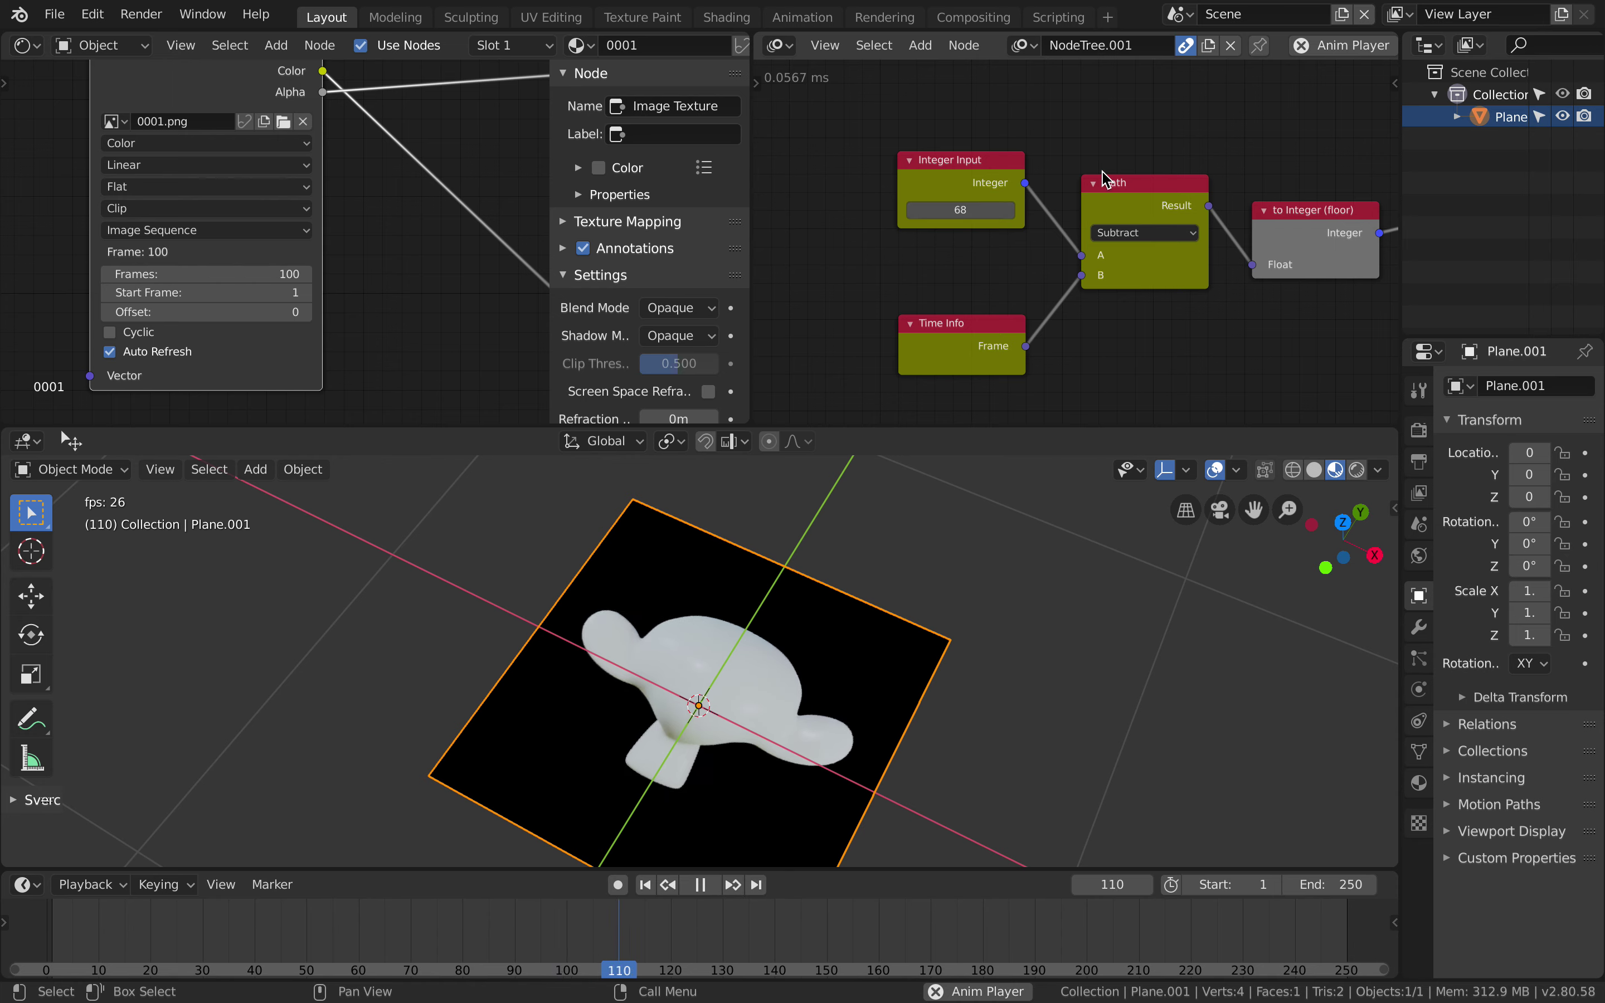
Step: Check the object and node names in the Expression node against the plane's object properties
ctrl+scroll(1104, 179, right, 10)
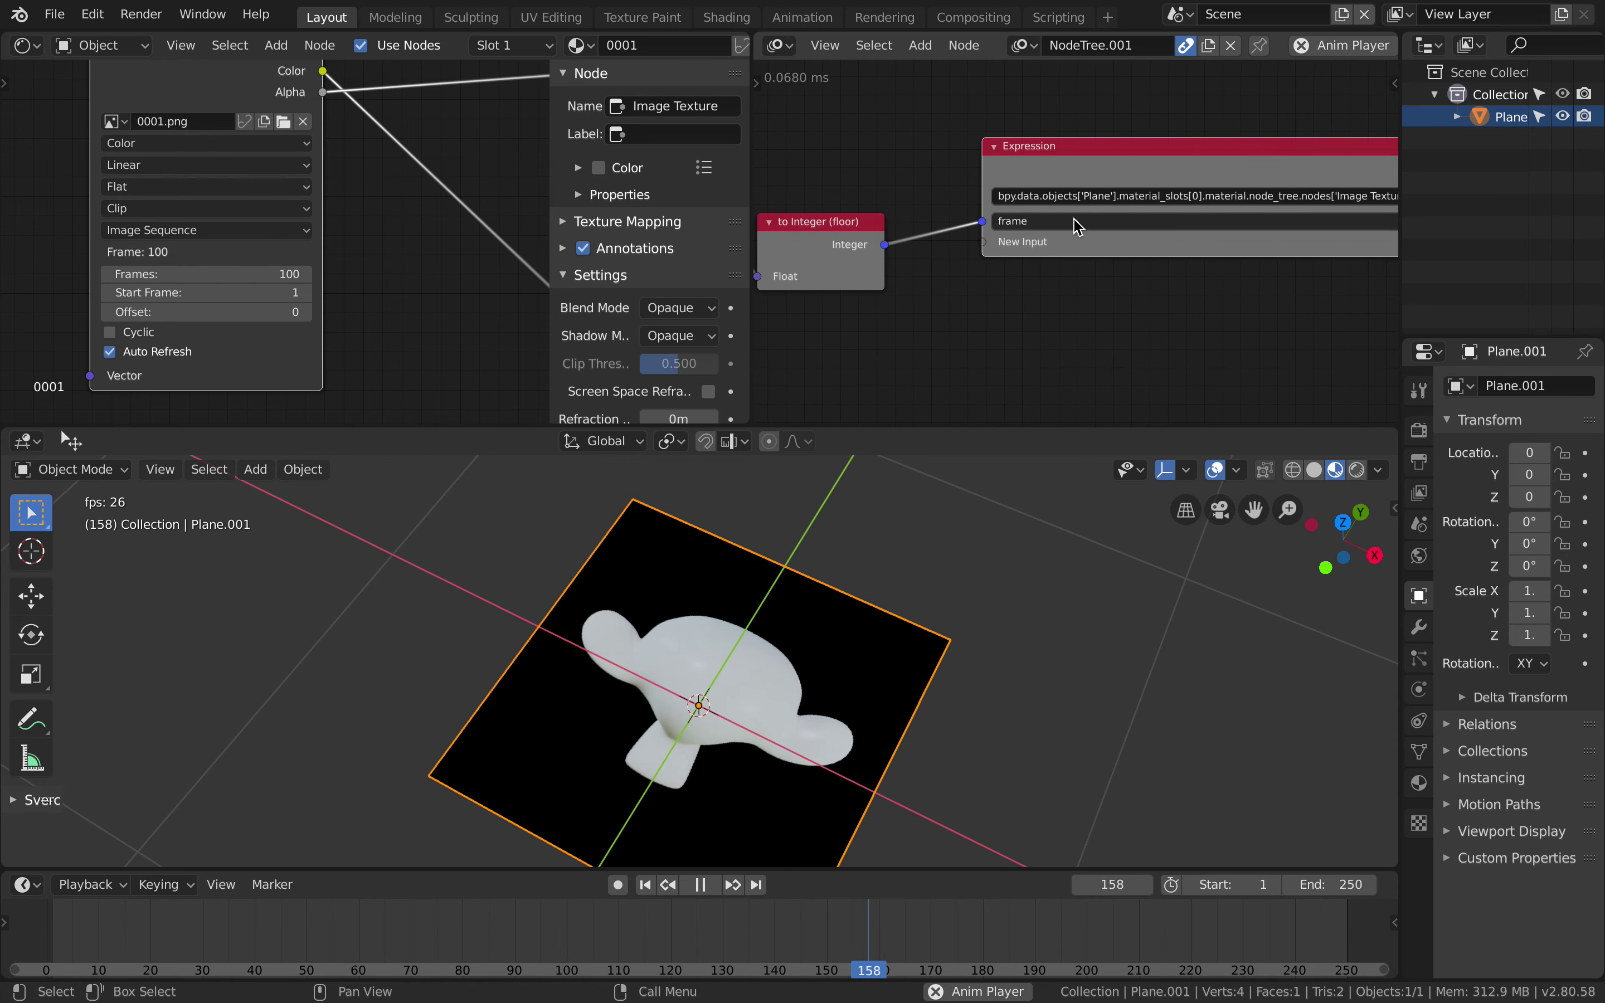
scroll(1074, 218, right, 1)
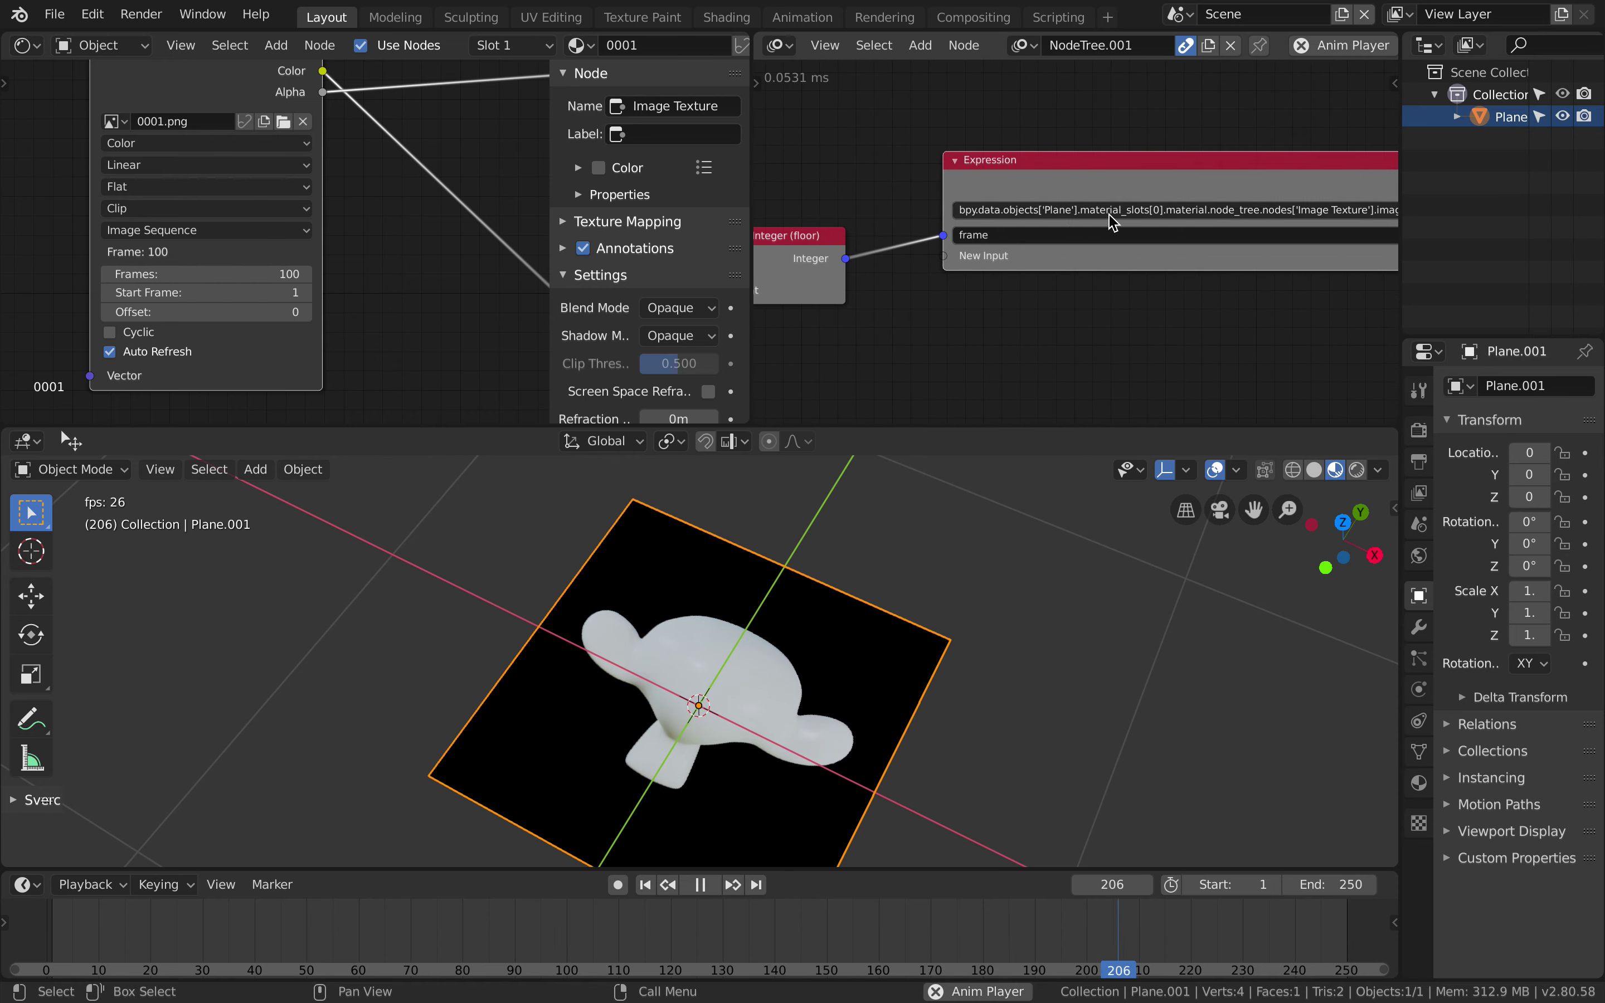
click(1419, 556)
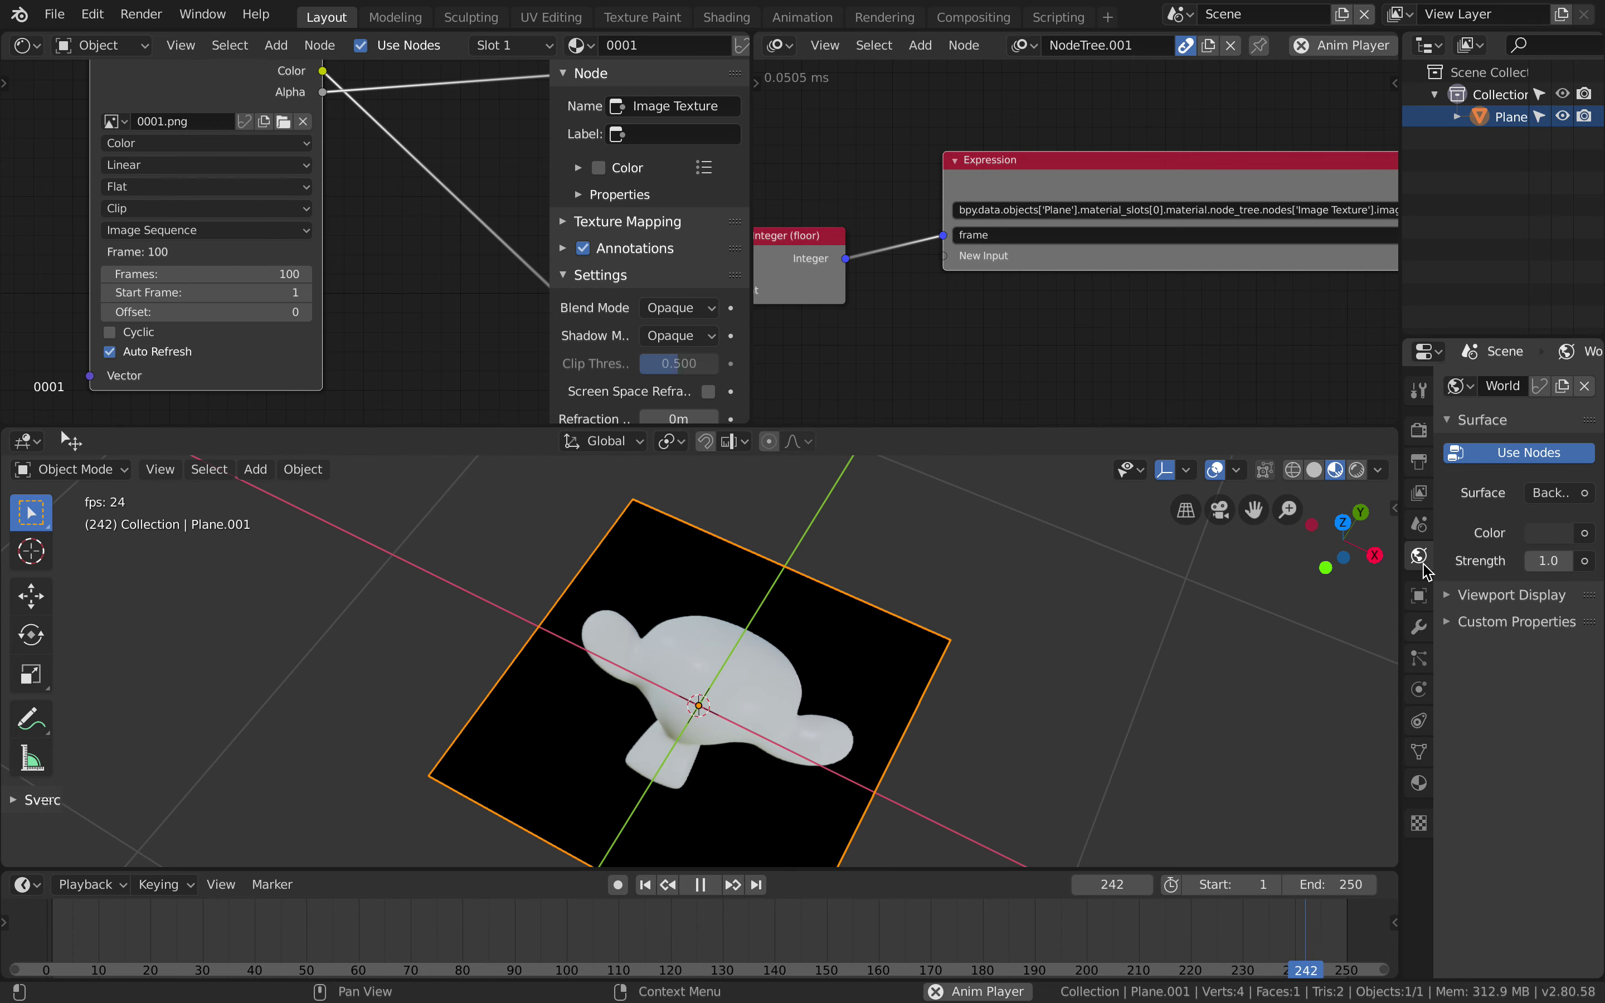
click(1422, 599)
Step: Label the 0001.png texture node Image Texture and save the file
middle_drag(492, 158, 504, 185)
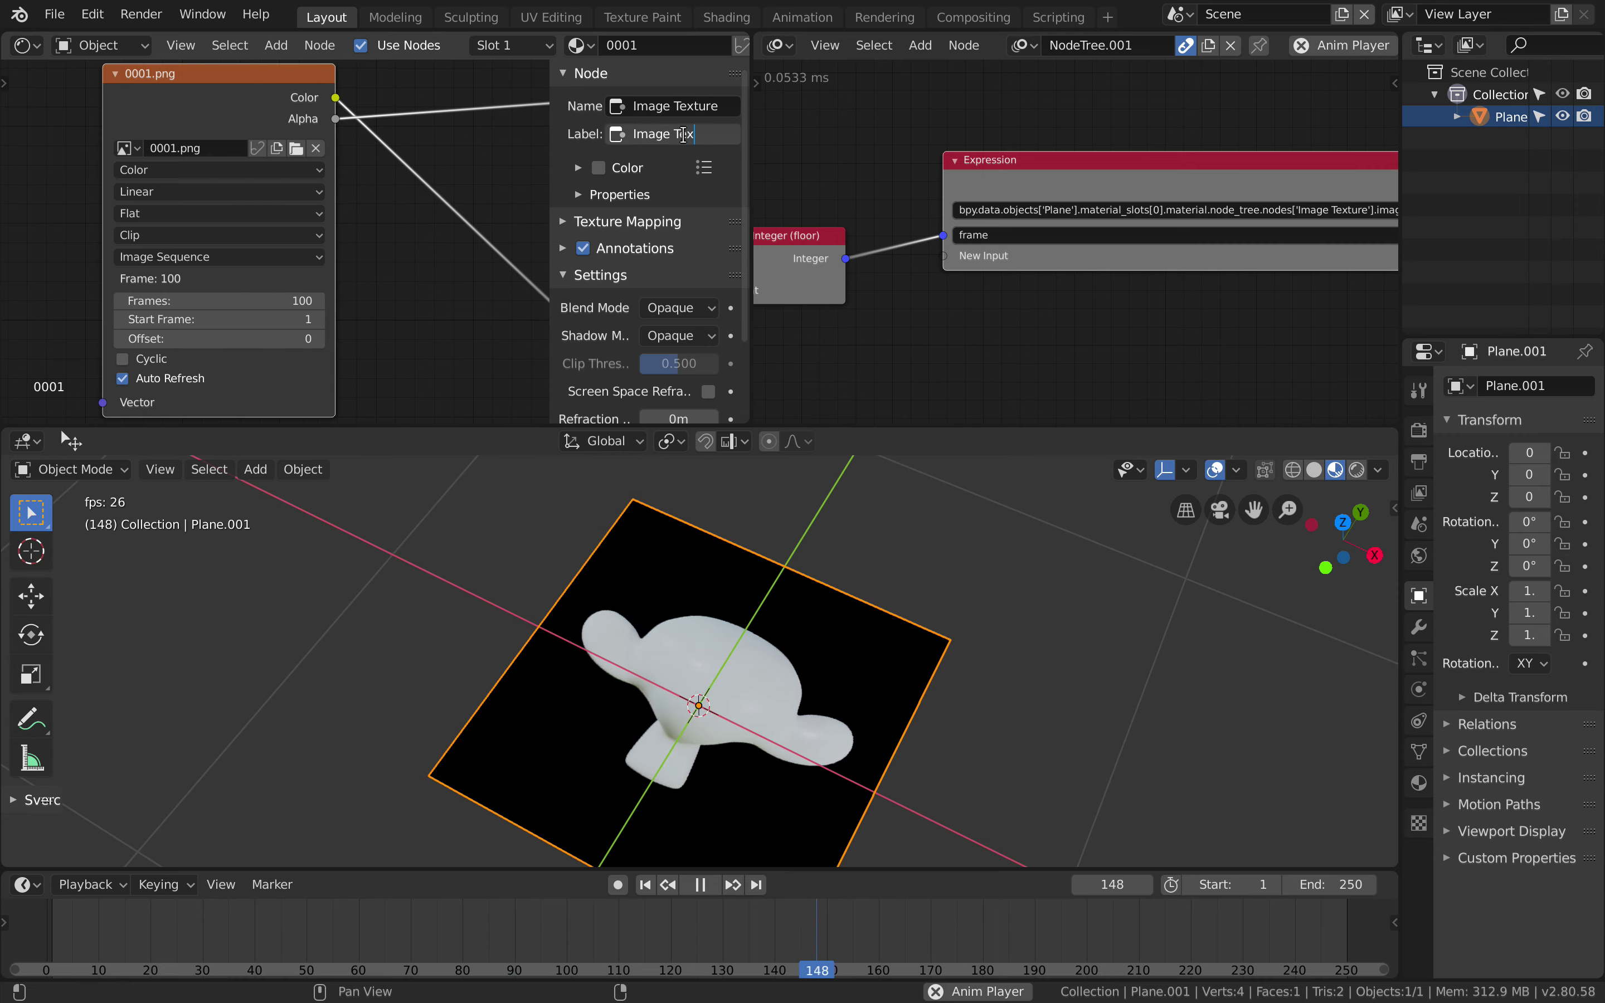
middle_drag(856, 663, 781, 671)
key(ctrl+s)
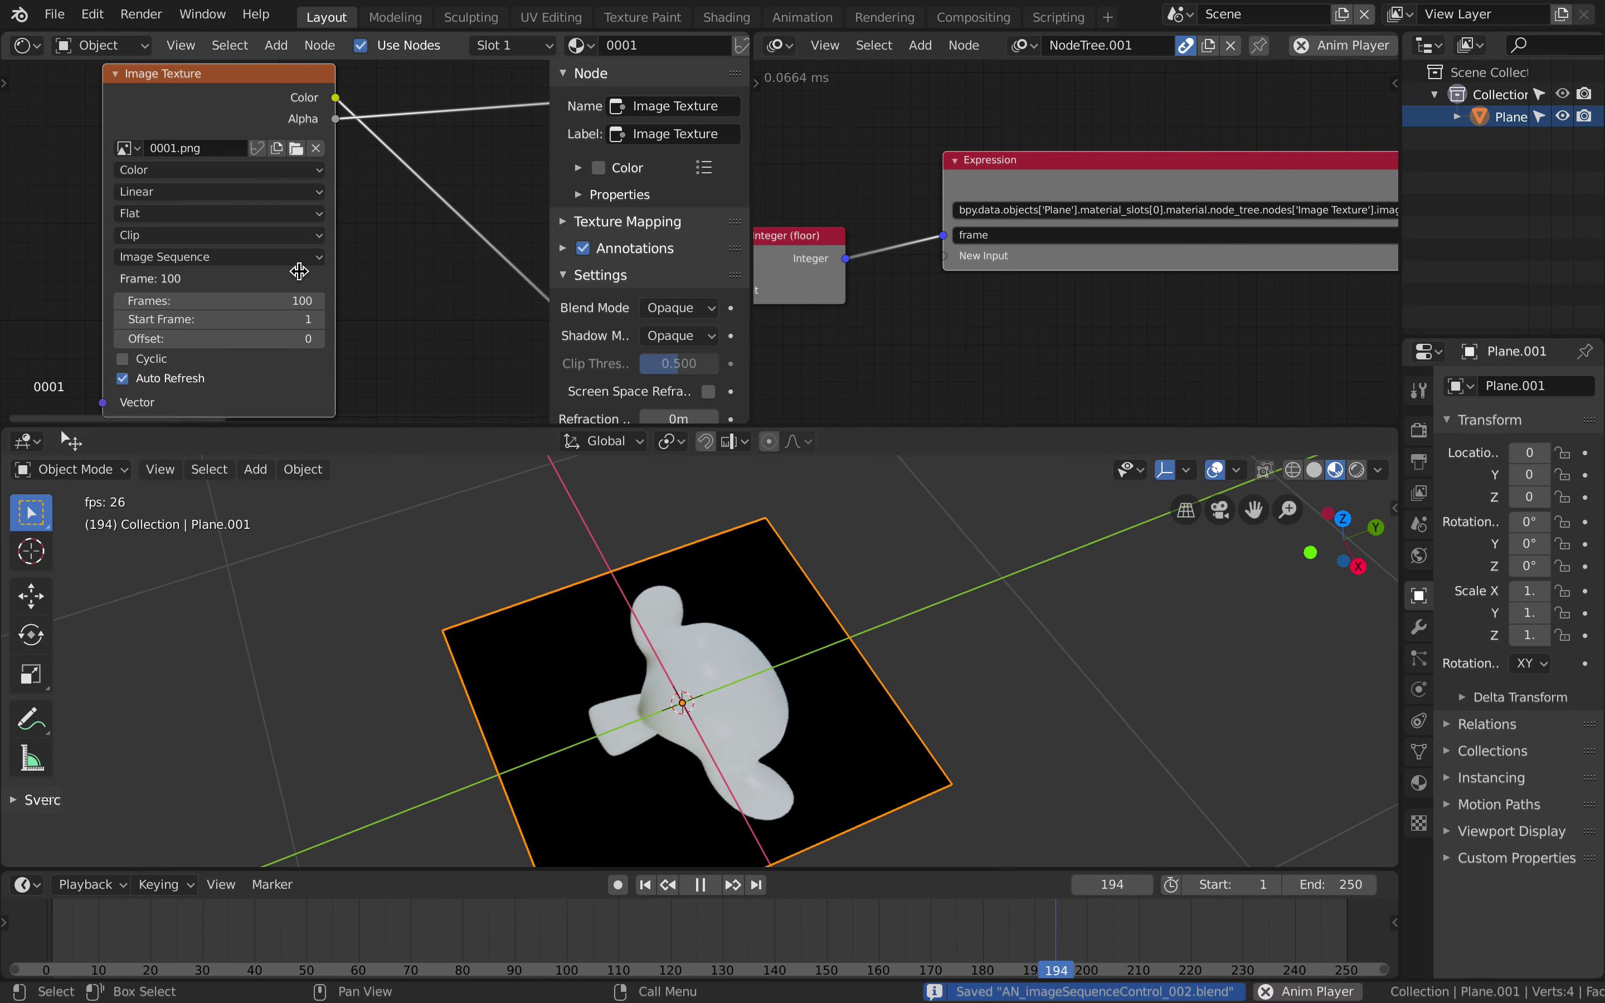
Step: Open the recent file AN_sequence_control_006.blend
click(55, 14)
mouse_move(133, 86)
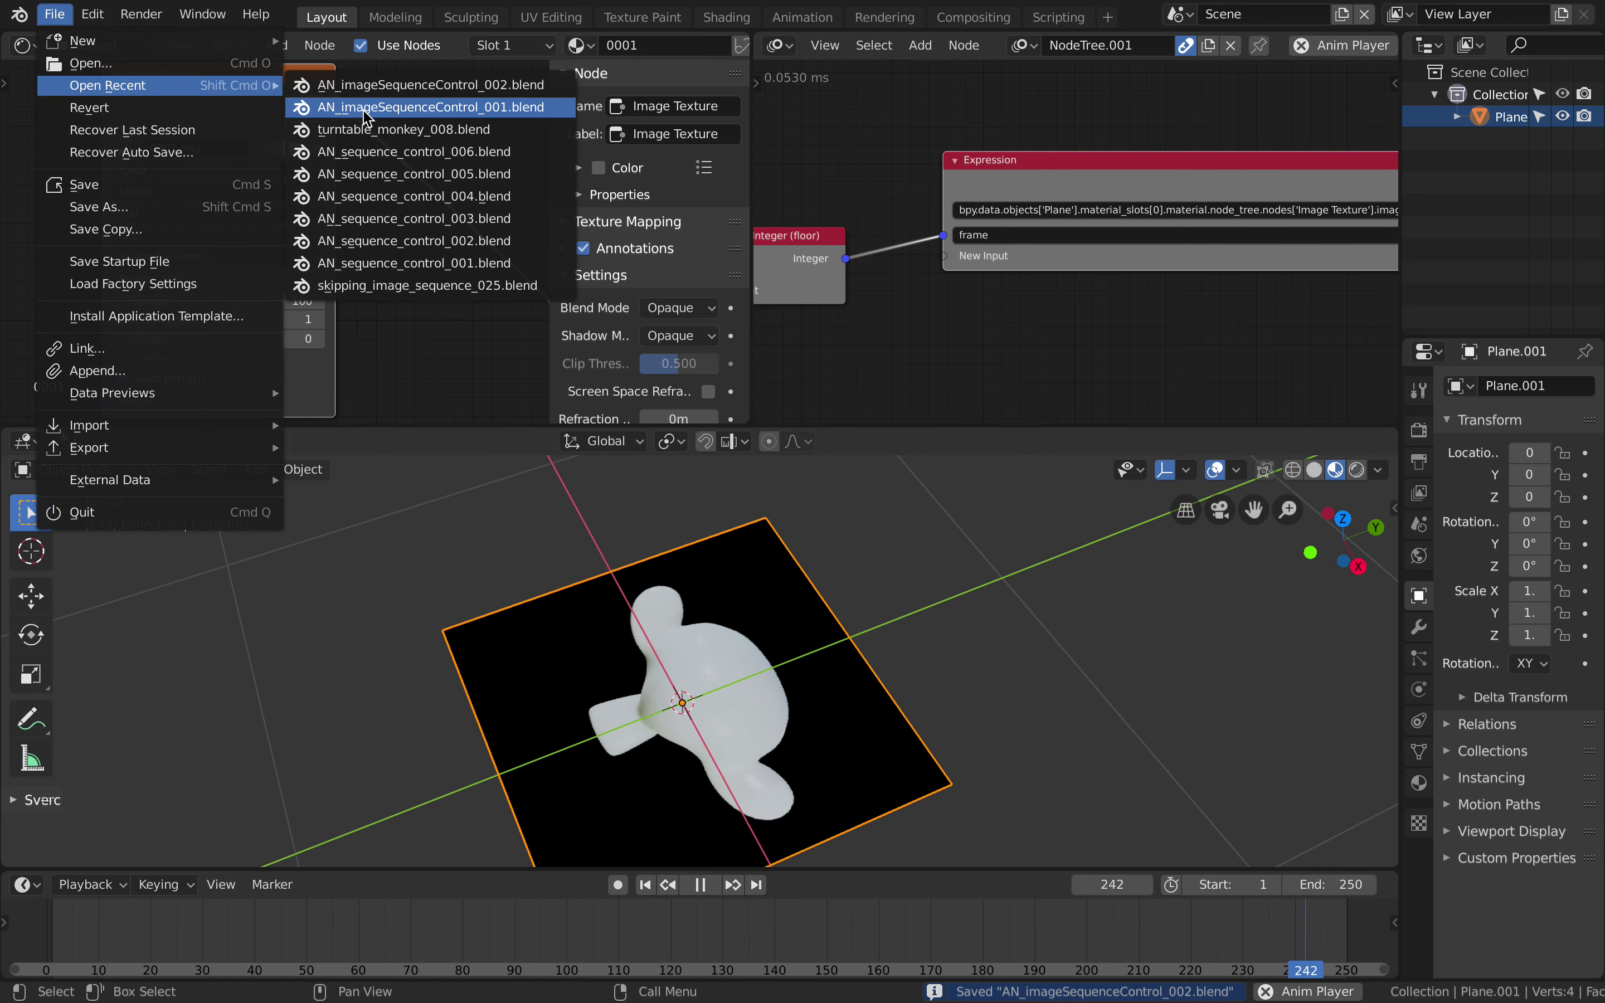
click(425, 151)
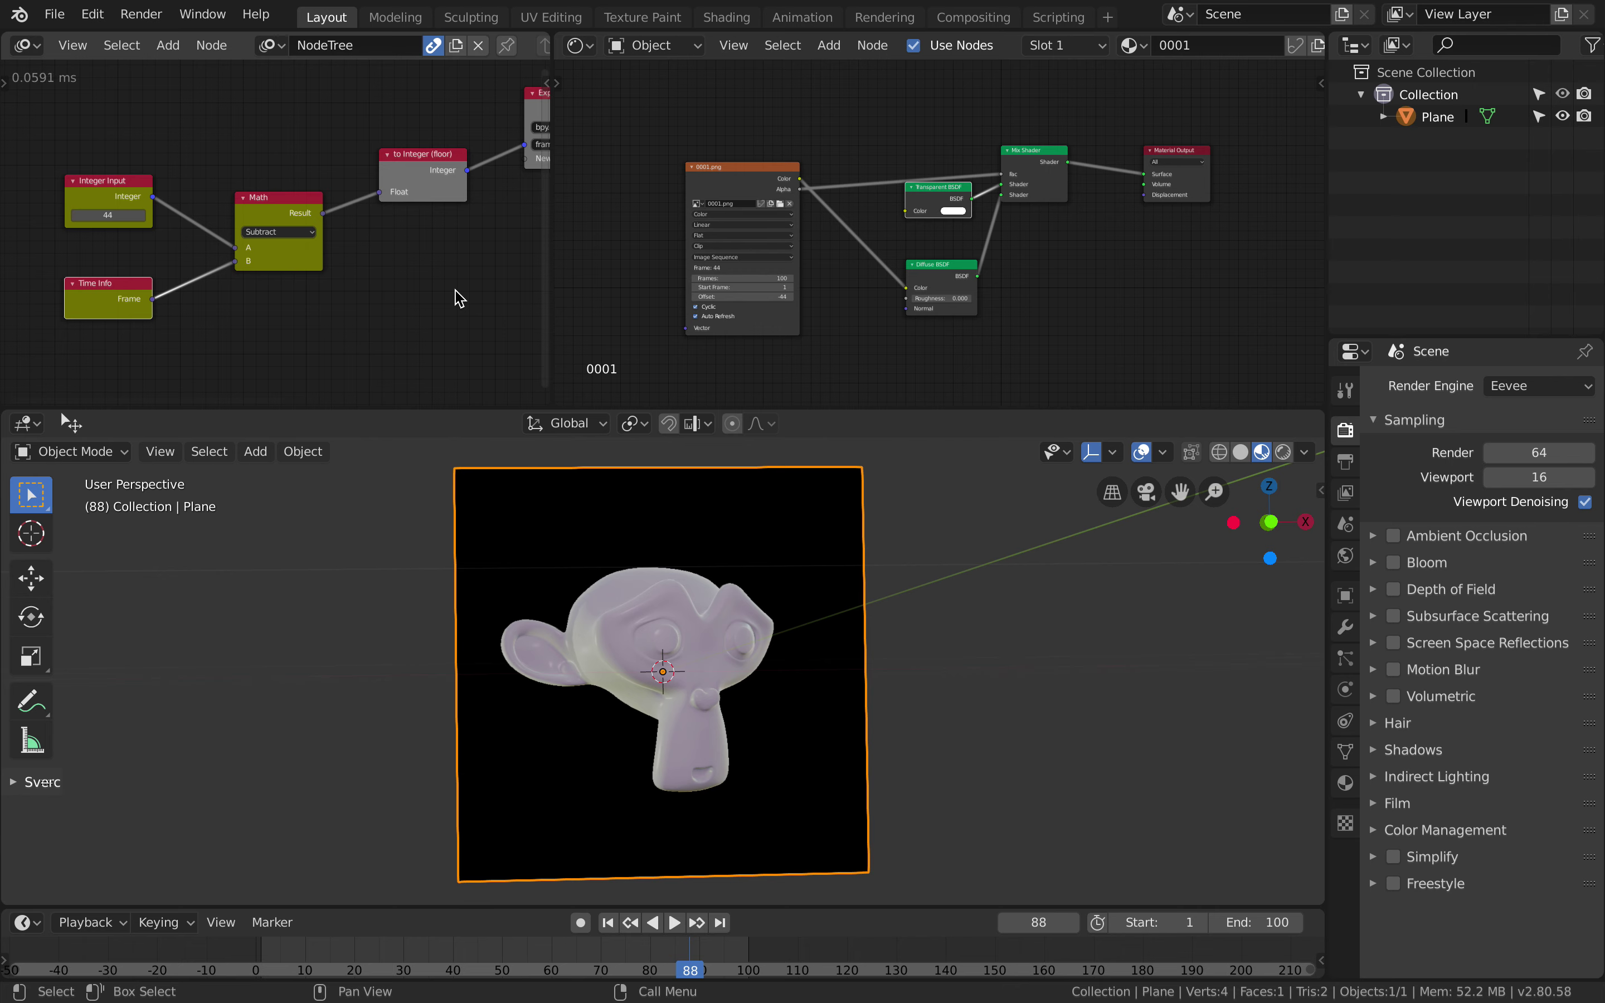
Step: Examine the Animation Nodes chain from the Integer Input and Time Info nodes through to the Expression node
scroll(821, 304, right, 3)
scroll(820, 304, left, 4)
scroll(481, 179, right, 8)
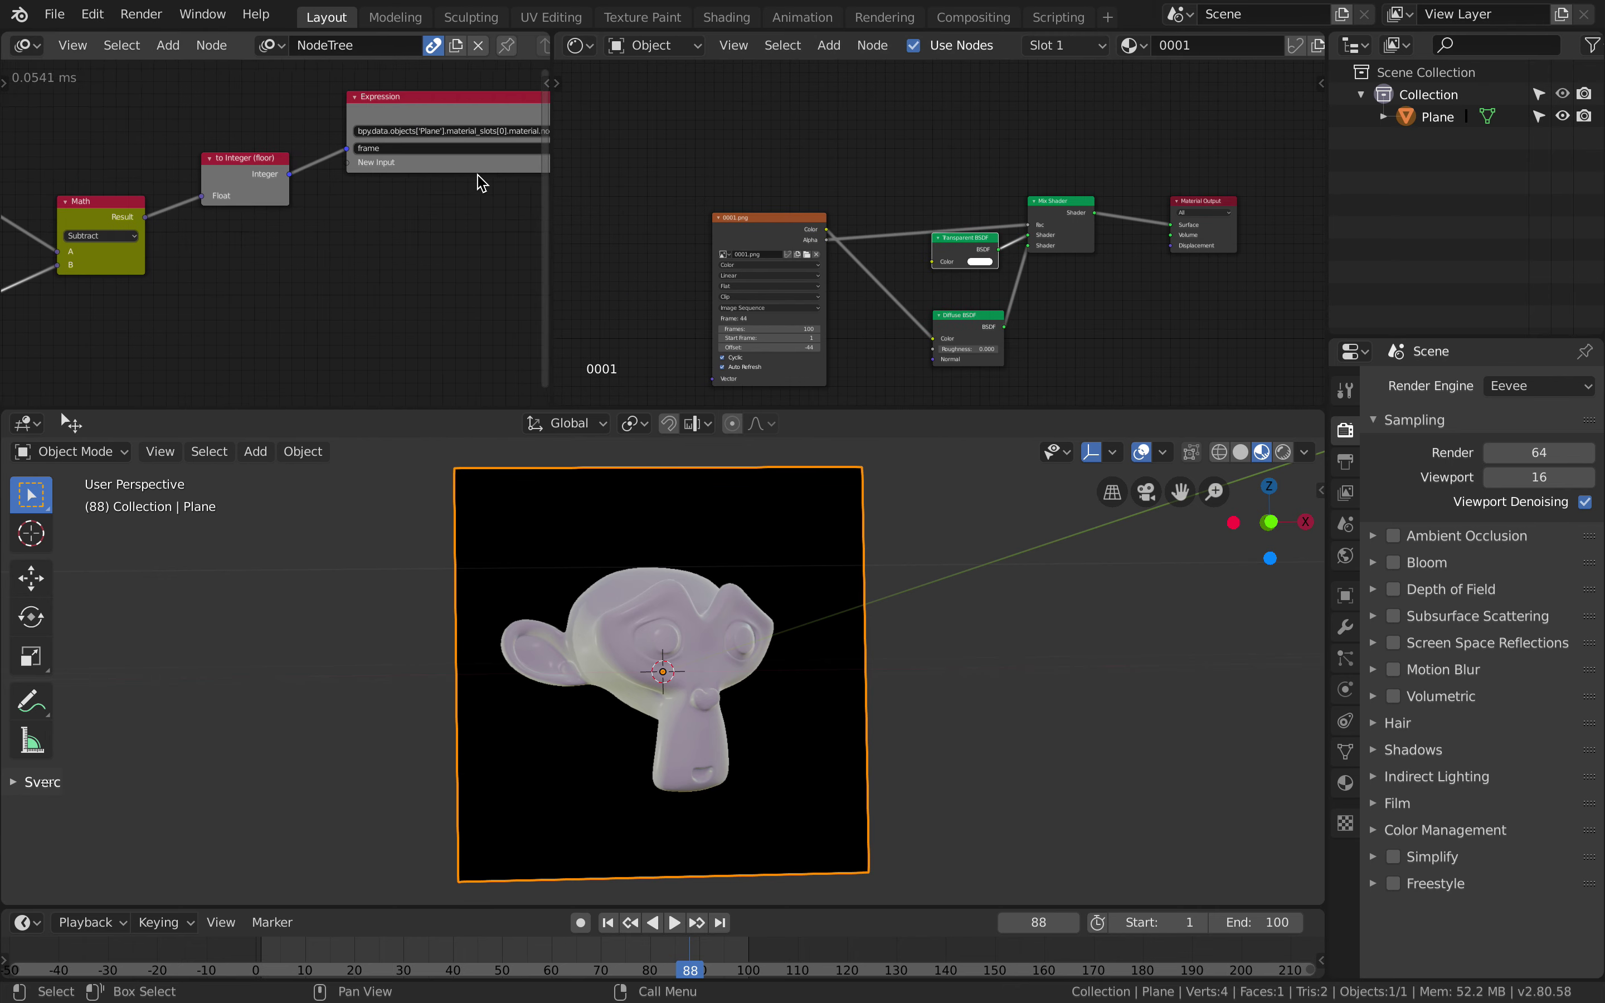
scroll(192, 271, left, 1)
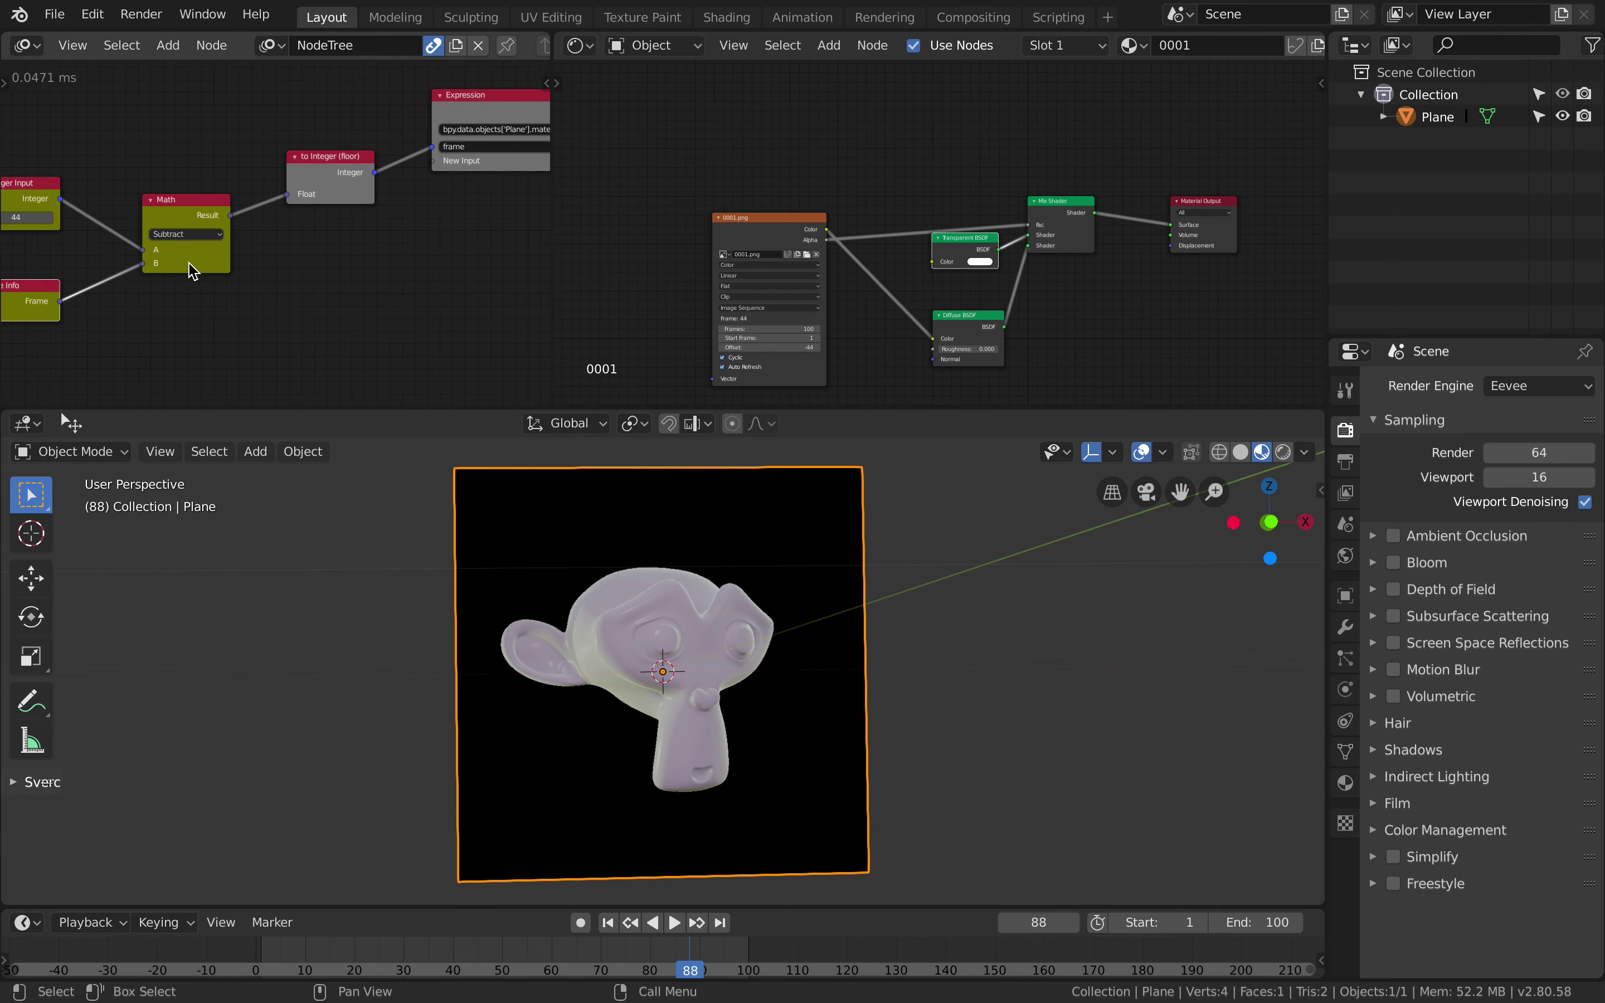
scroll(189, 262, down, 3)
scroll(189, 262, up, 2)
scroll(189, 262, left, 2)
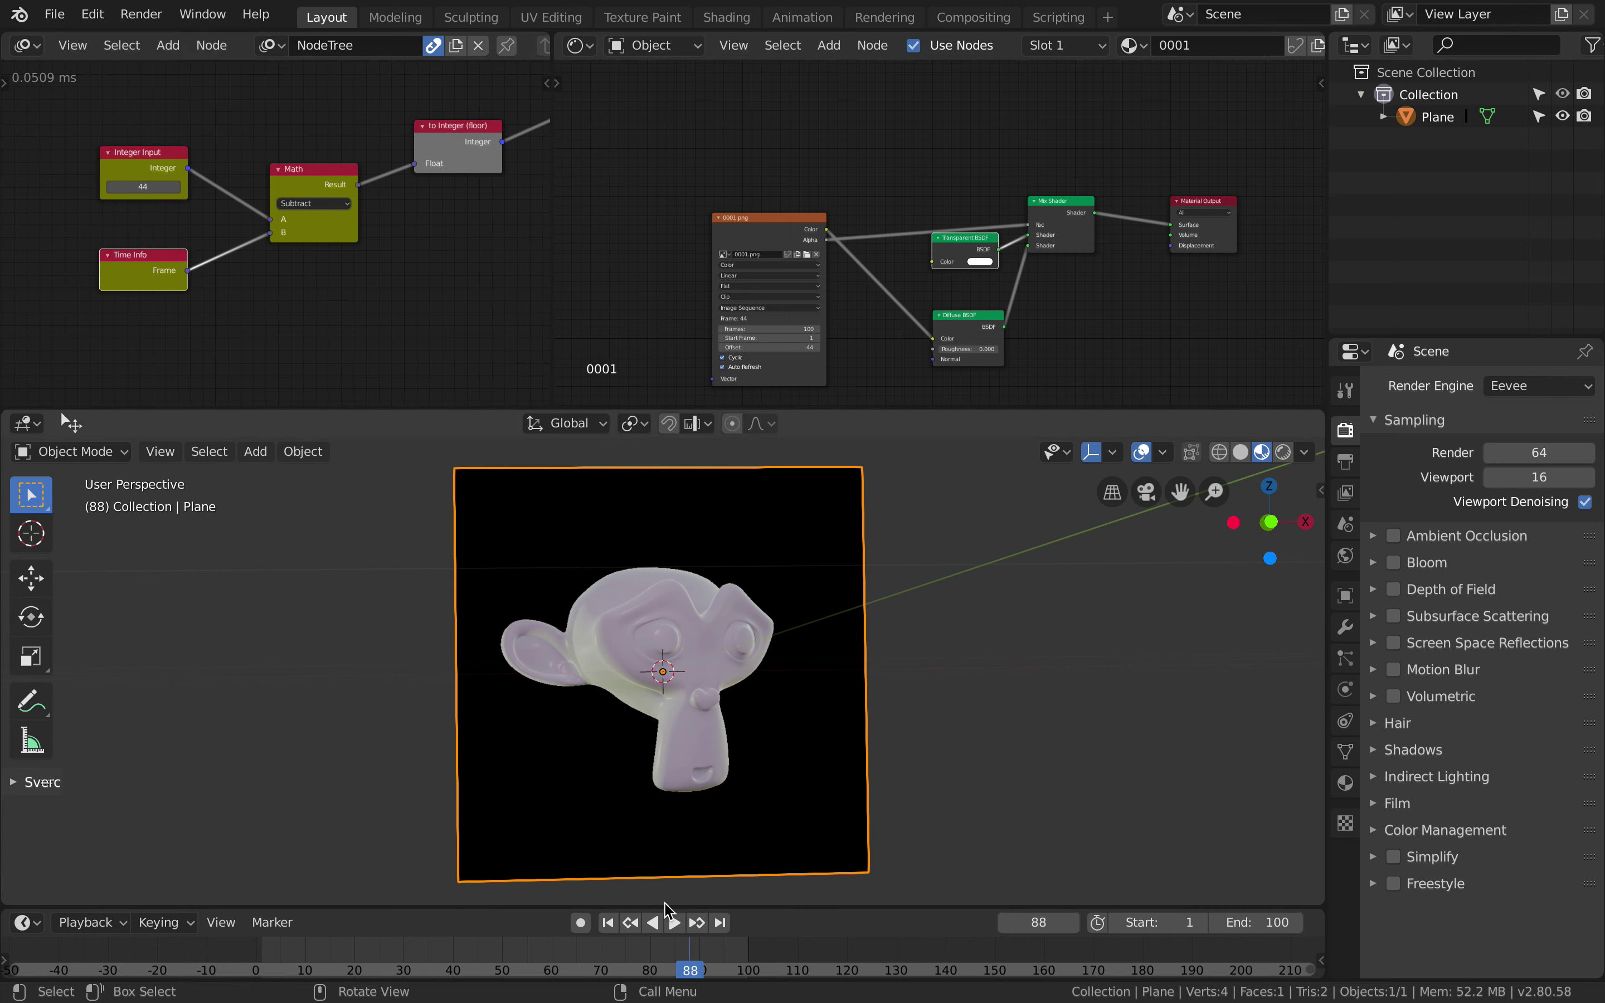
Step: Play the animation and raise the Integer Input to 72, checking the frame and offset values on the texture node
click(674, 922)
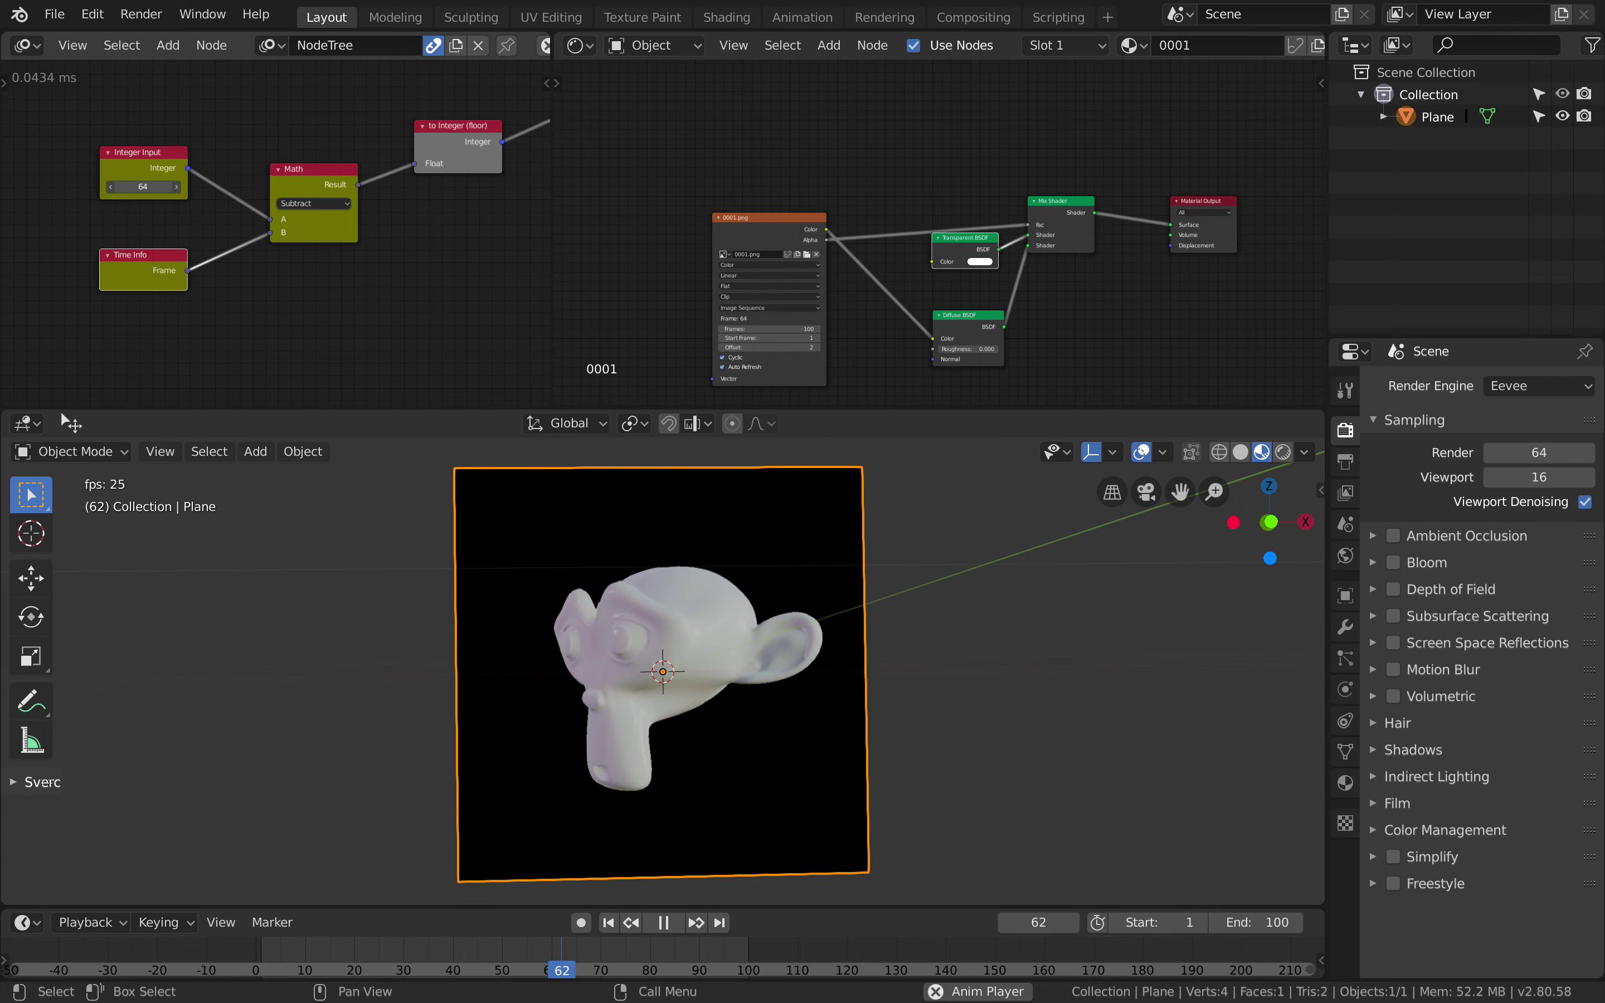
mouse_move(142, 187)
mouse_down()
mouse_move(118, 186)
mouse_move(160, 186)
mouse_up()
scroll(693, 223, up, 4)
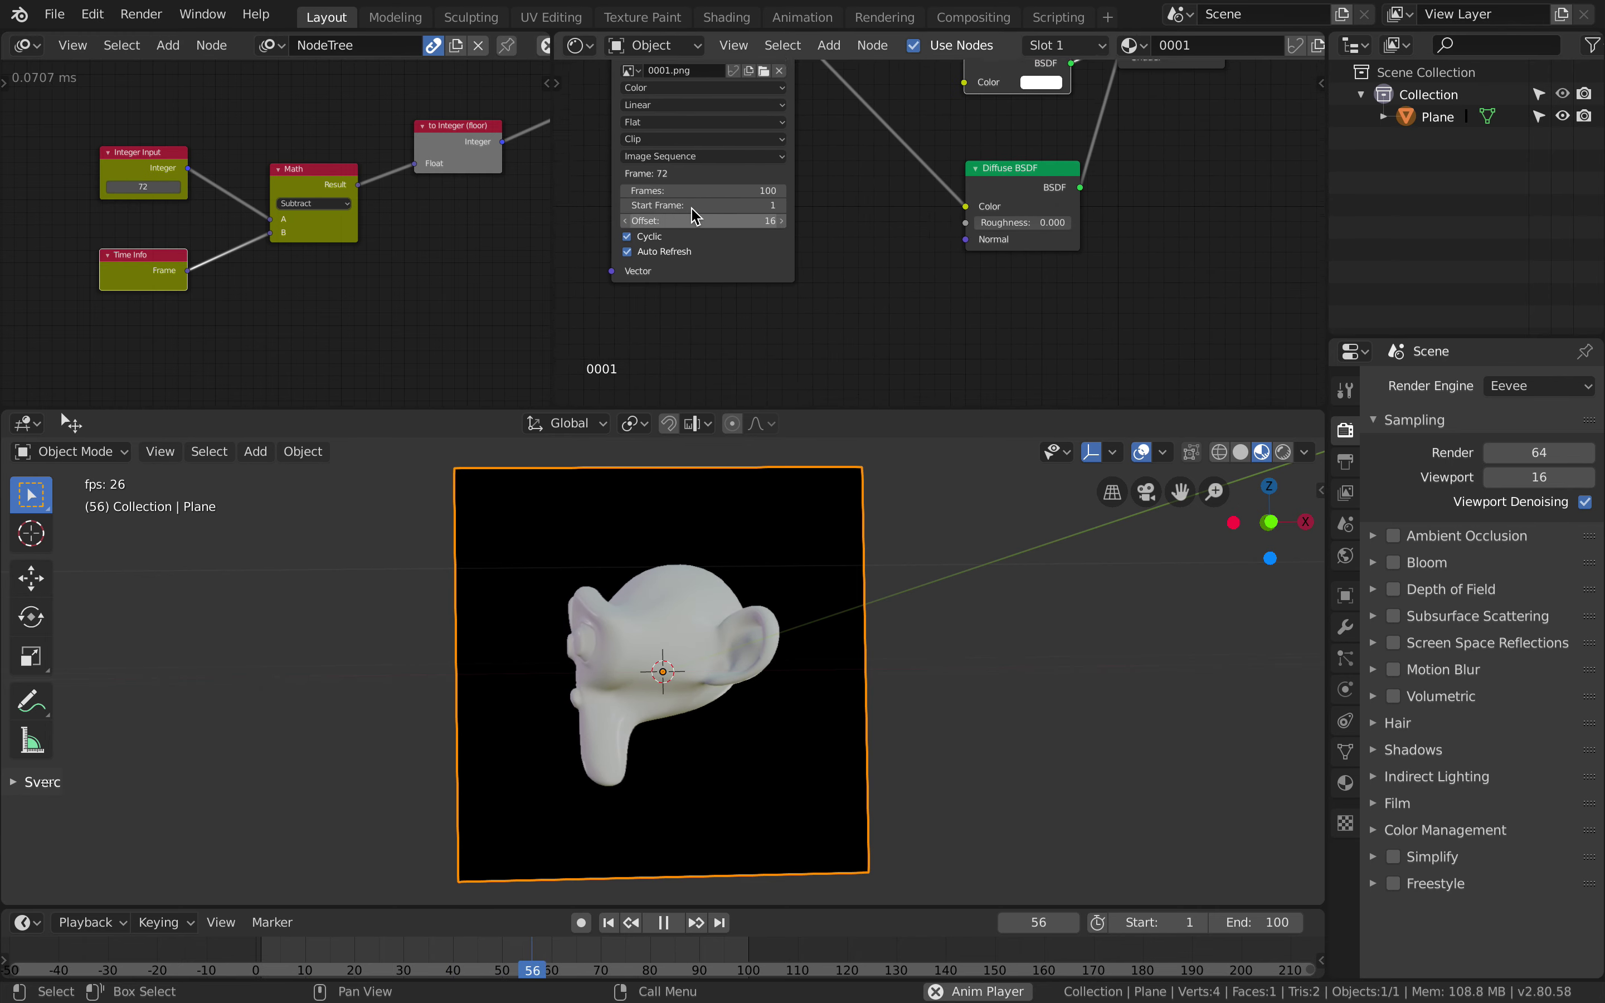
scroll(691, 207, up, 2)
scroll(674, 264, left, 1)
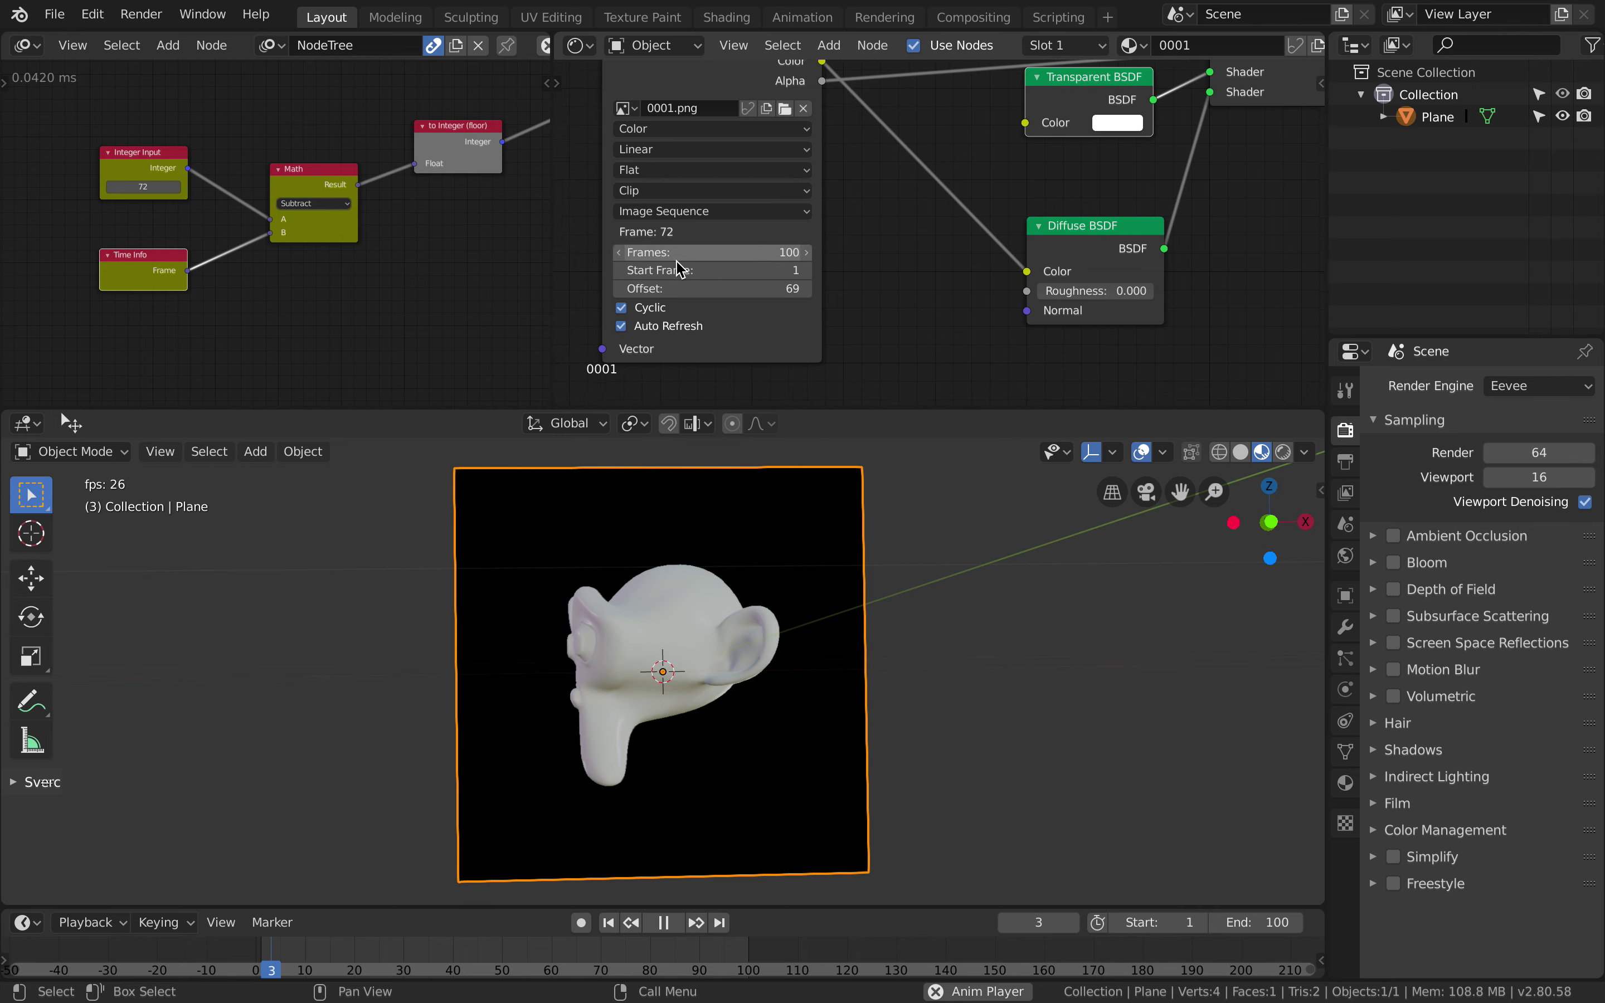
Step: Set the Integer Input to 58 and enlarge the timeline area to show the full frame range
drag(158, 188, 129, 189)
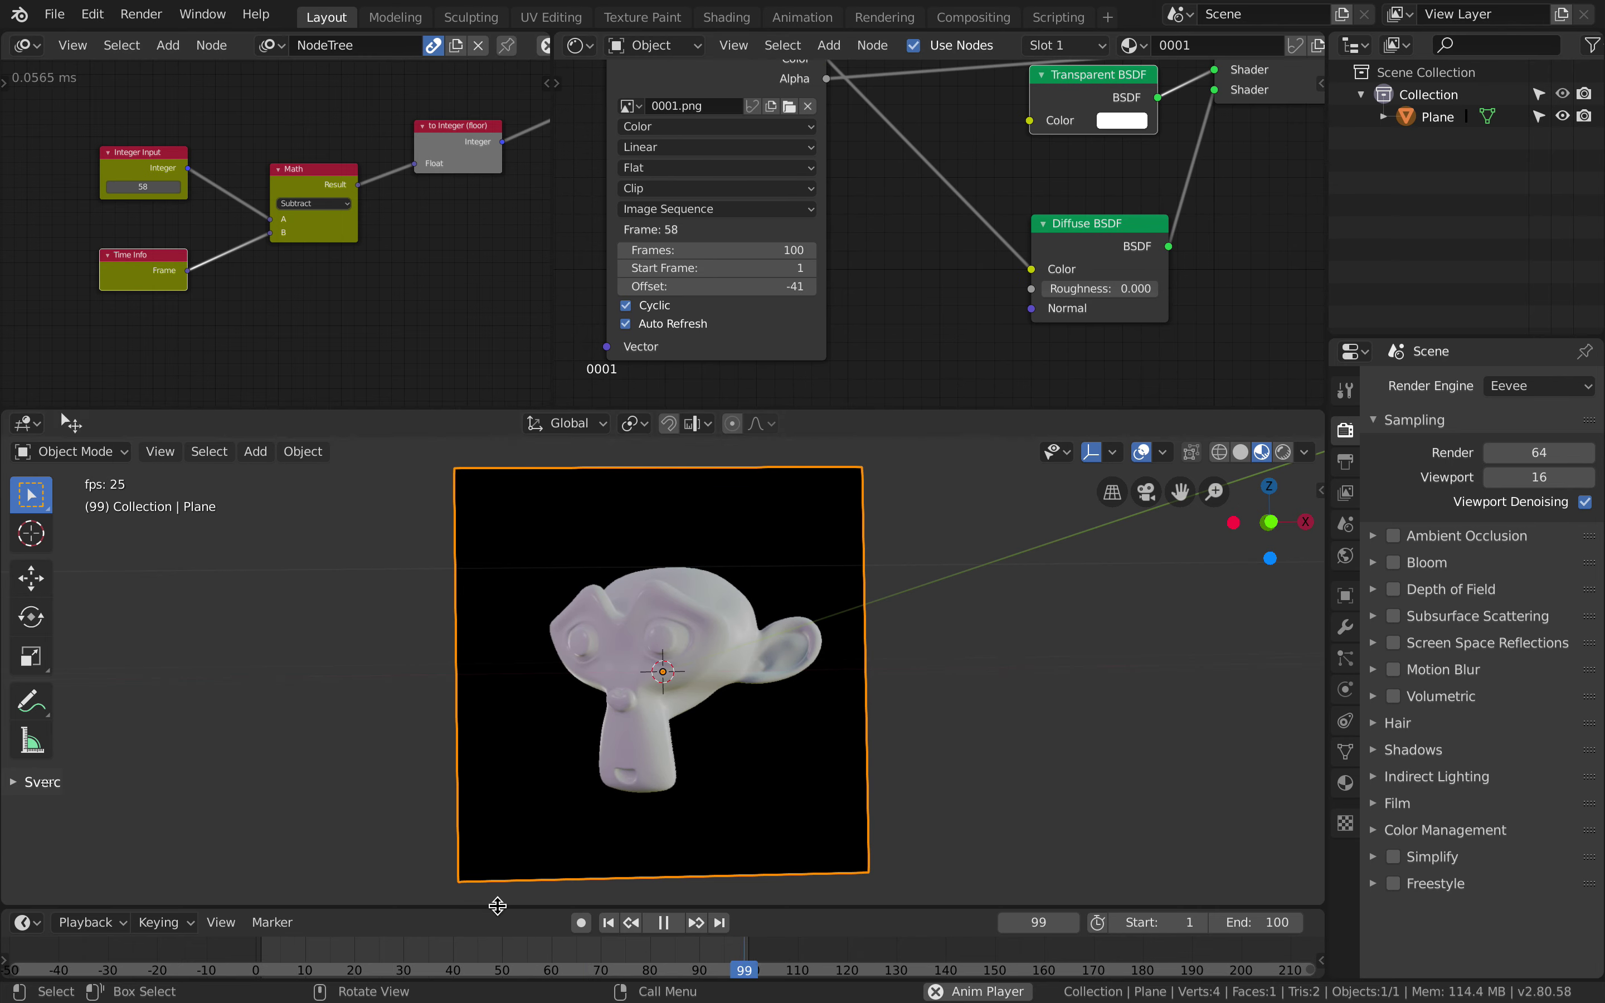
drag(499, 906, 494, 852)
scroll(640, 907, left, 3)
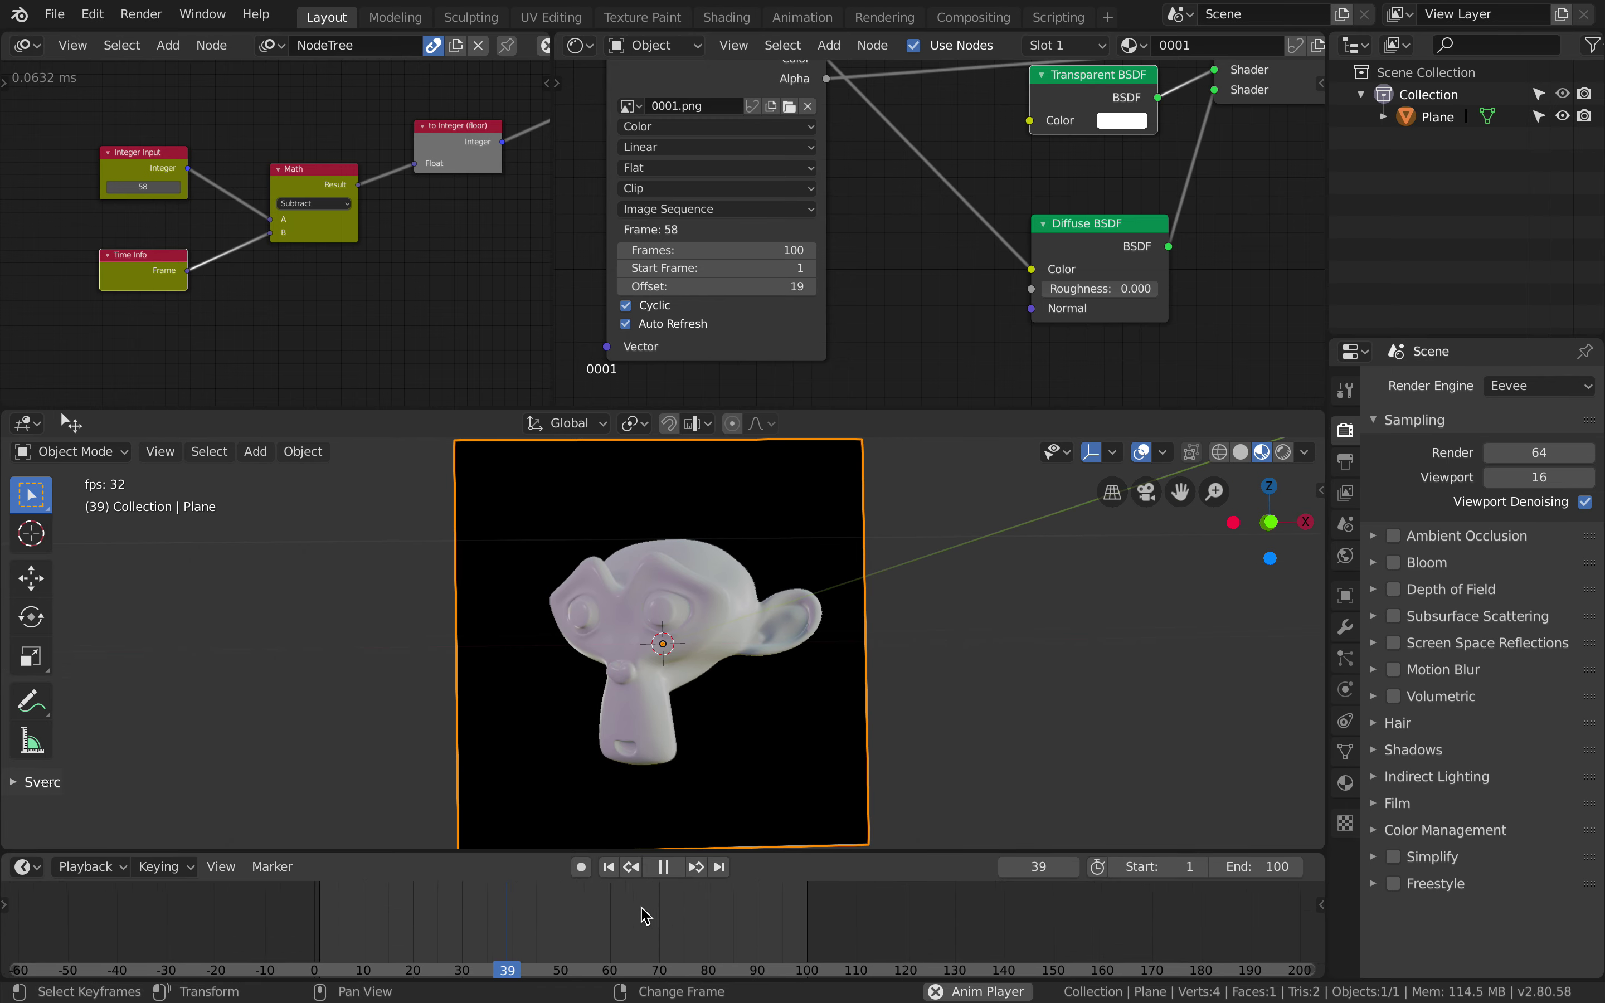
Step: Set the Integer Input to 50 during playback and move the Time Info node slightly closer to the Math node
click(136, 196)
mouse_move(136, 188)
mouse_down()
mouse_move(224, 188)
mouse_move(126, 189)
mouse_up()
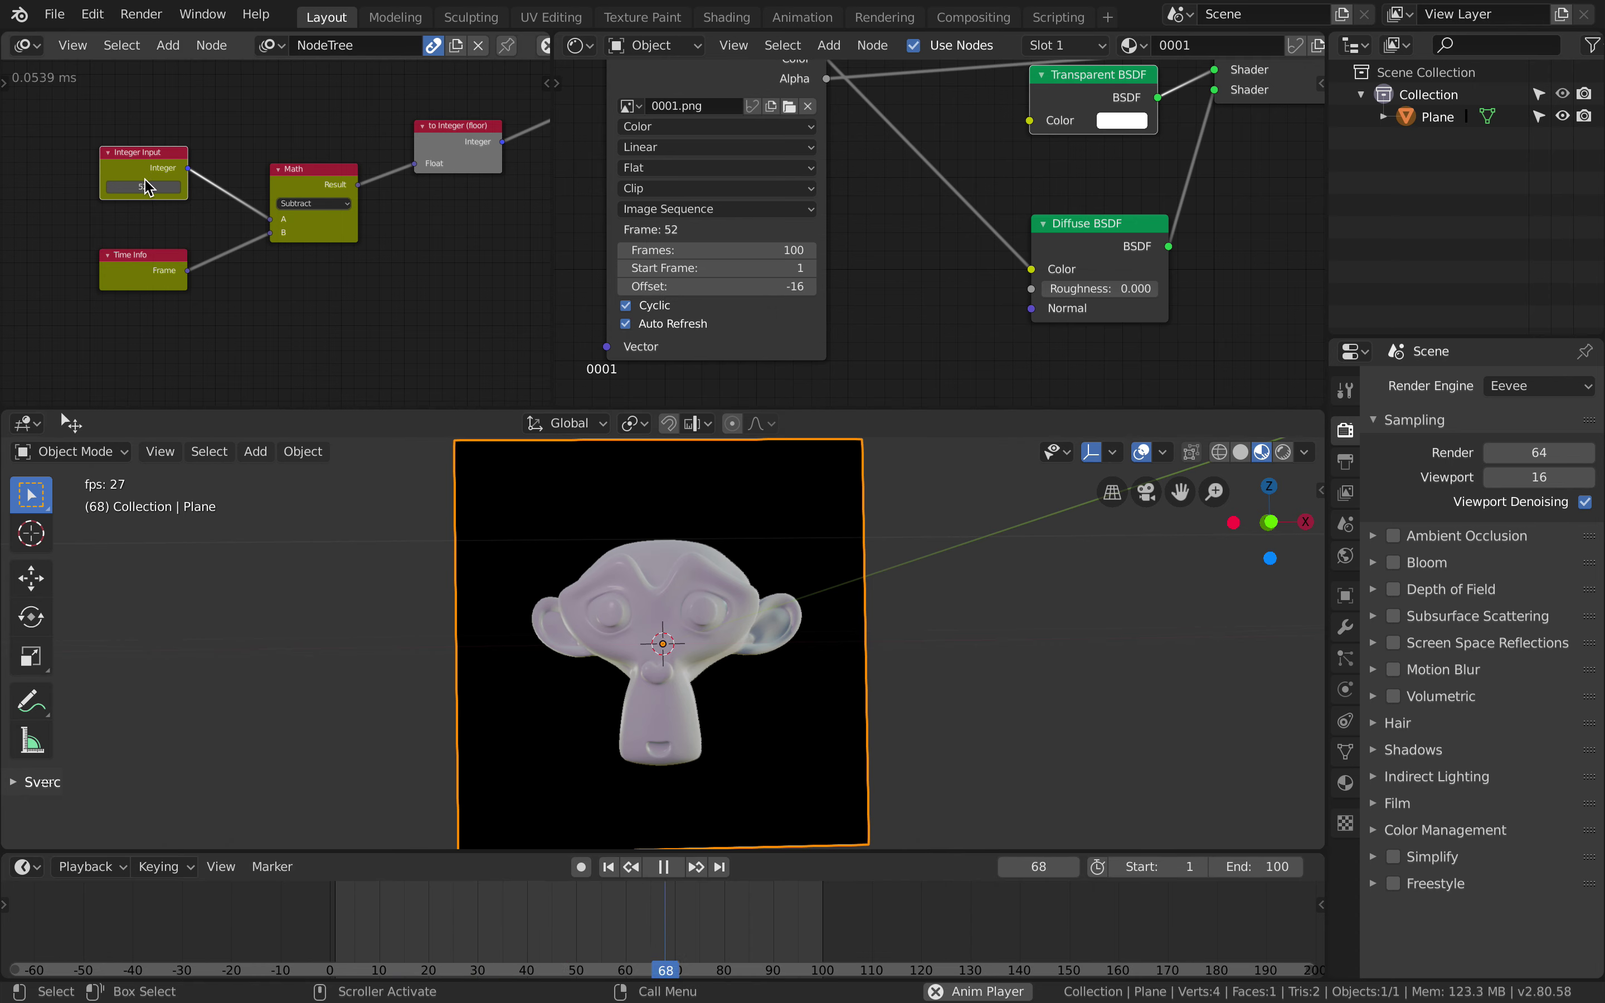
mouse_move(140, 183)
mouse_down()
mouse_move(108, 187)
mouse_move(157, 187)
mouse_move(66, 187)
mouse_move(140, 187)
mouse_up()
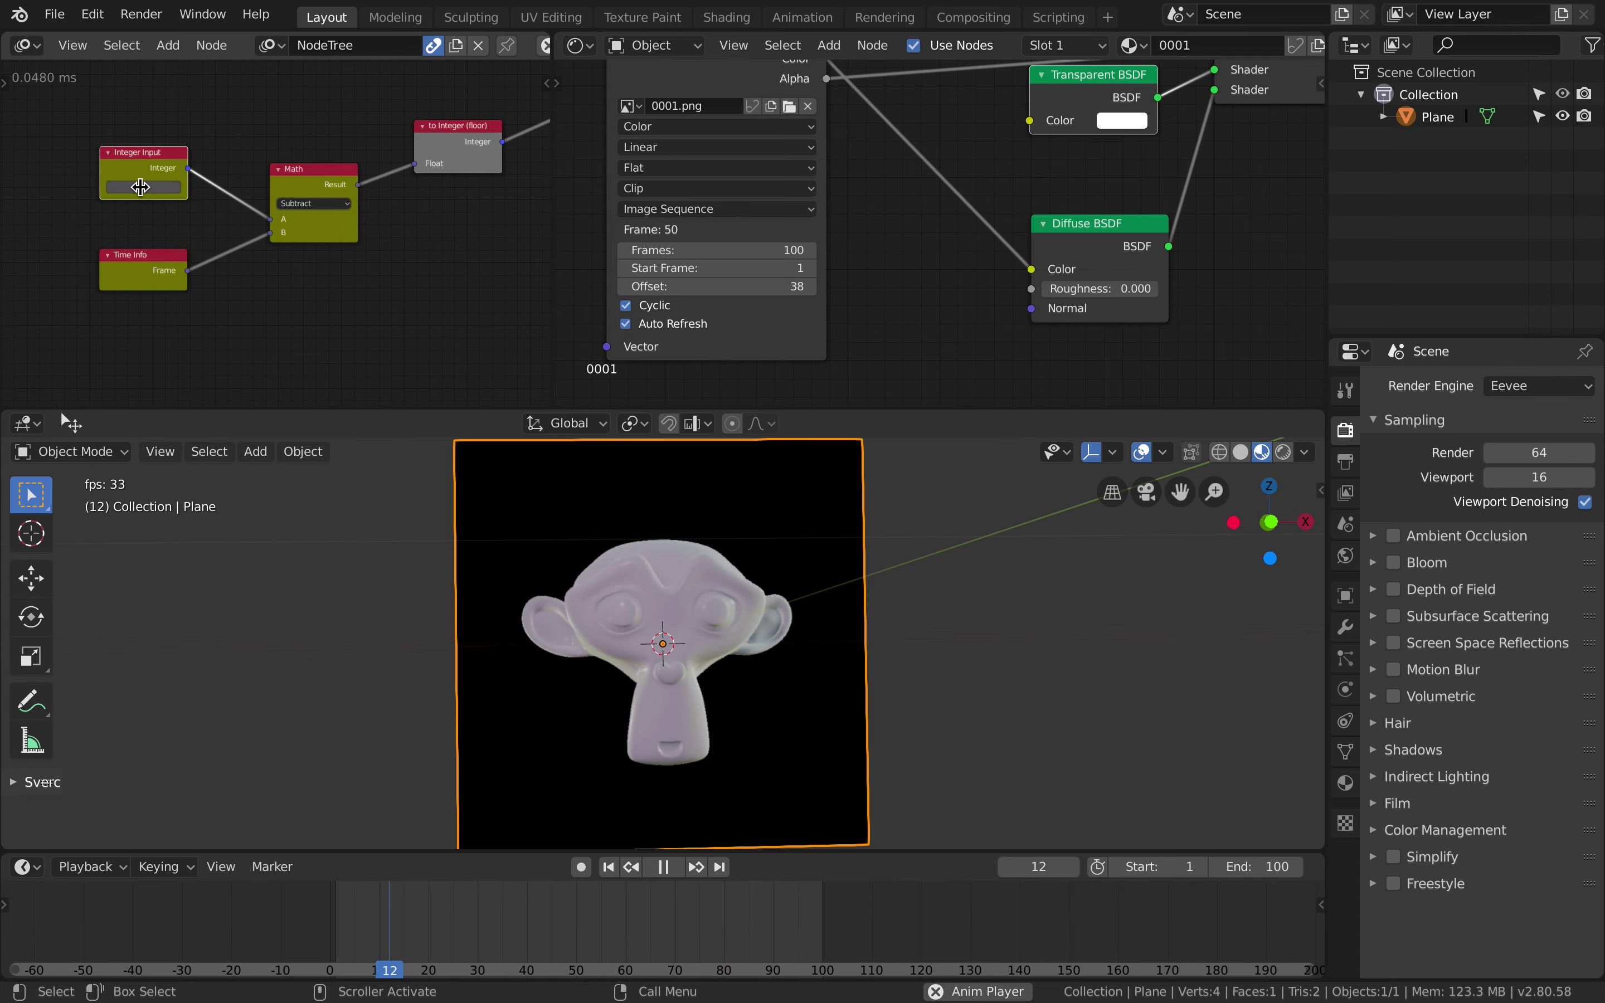
drag(154, 258, 178, 248)
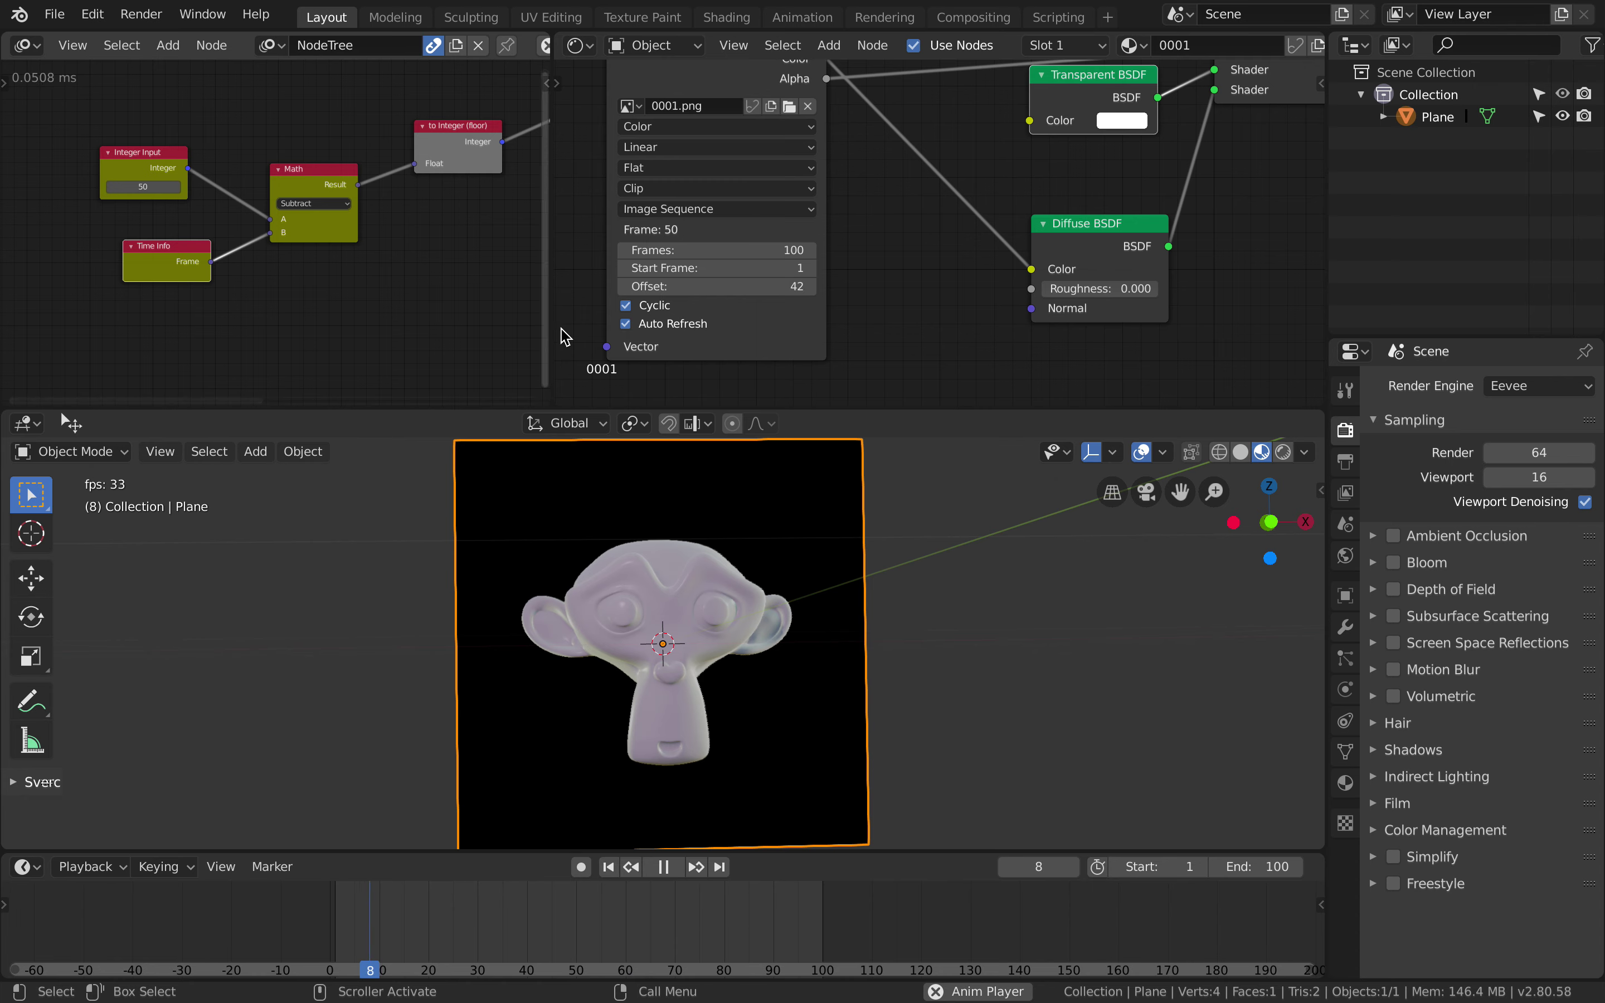
Step: Set the Integer Input to 40 with the whole image texture node in view
middle_drag(725, 233, 723, 226)
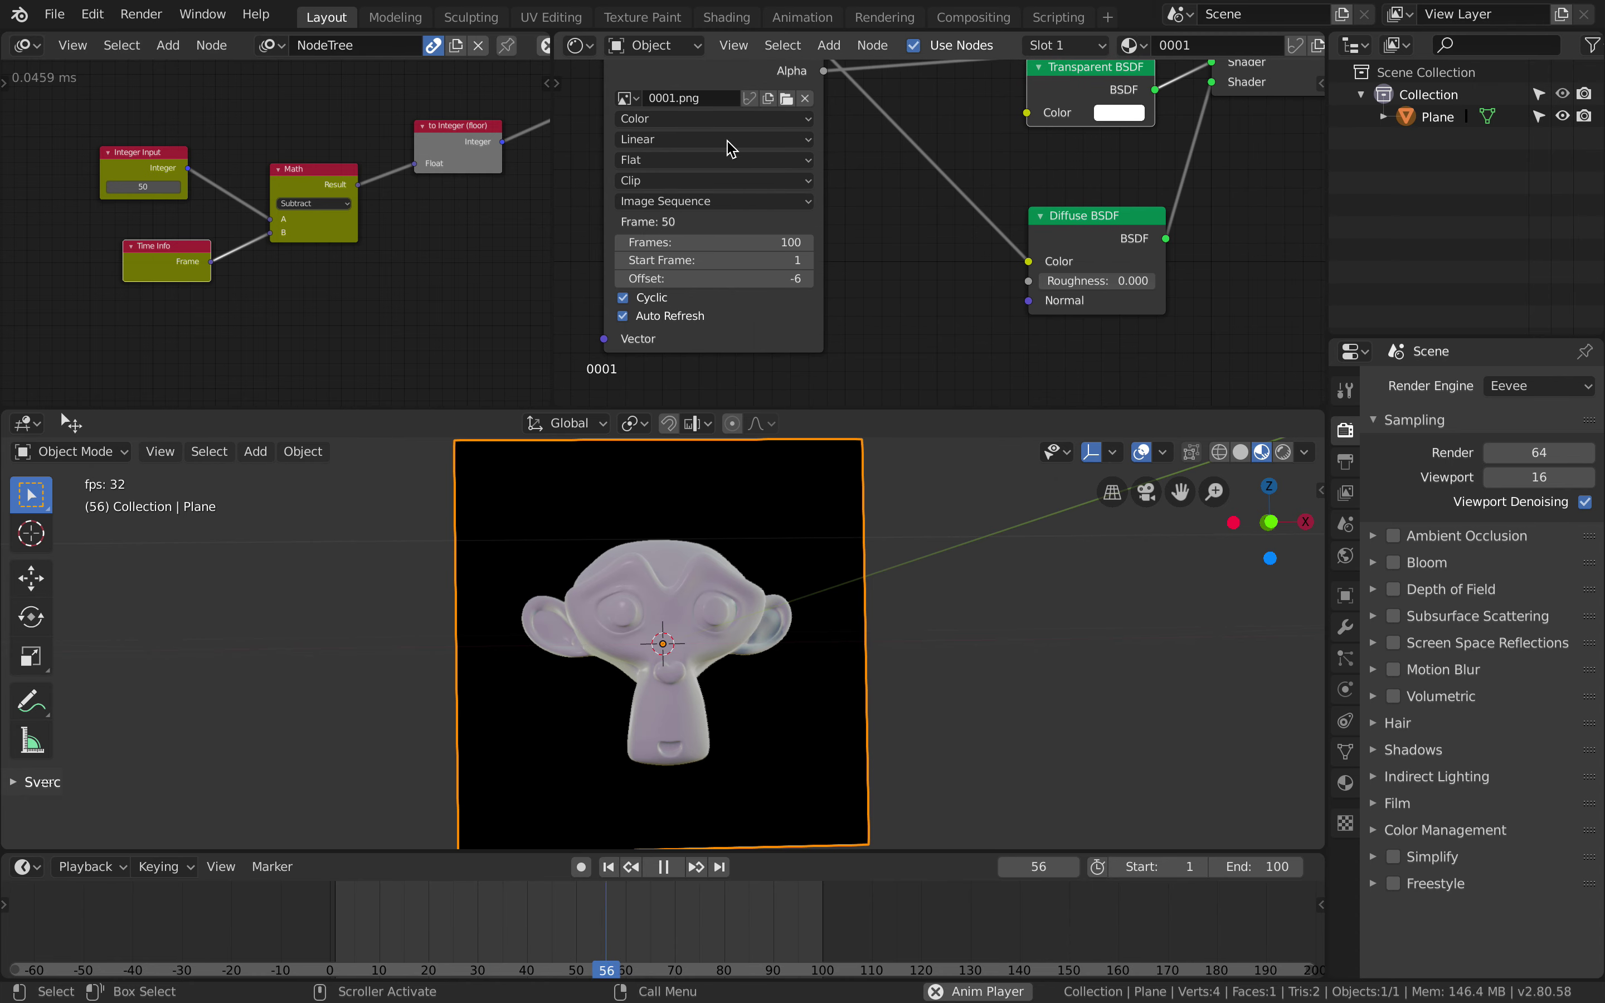
scroll(723, 138, up, 2)
ctrl+scroll(724, 135, down, 2)
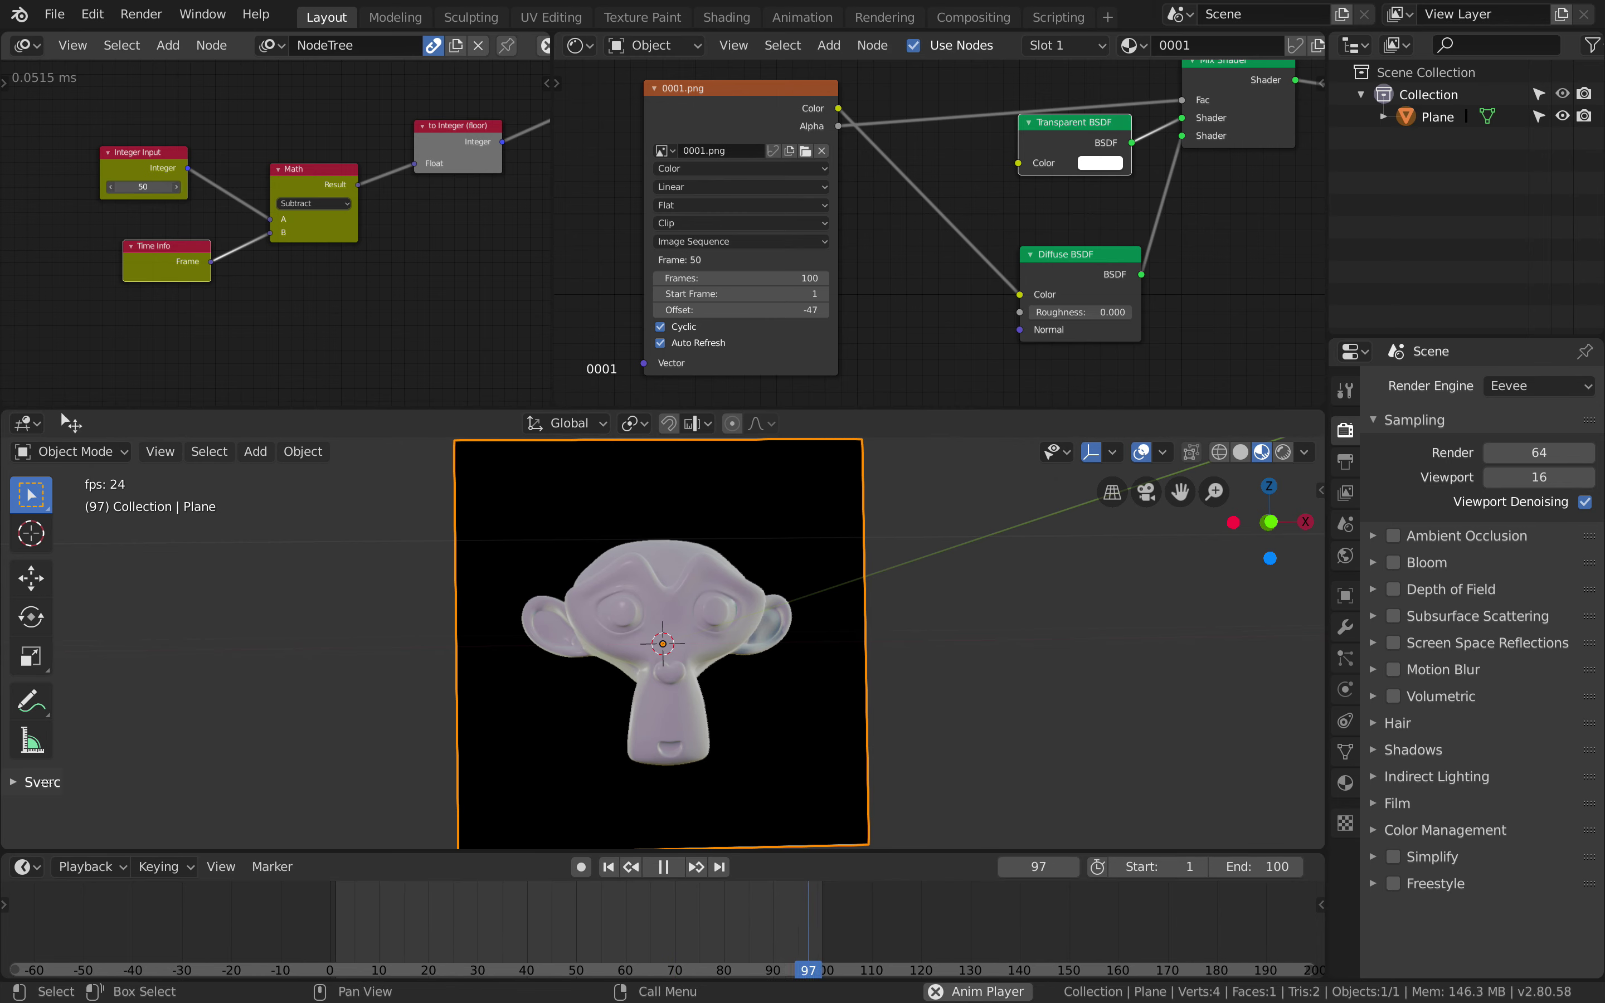
drag(143, 187, 109, 187)
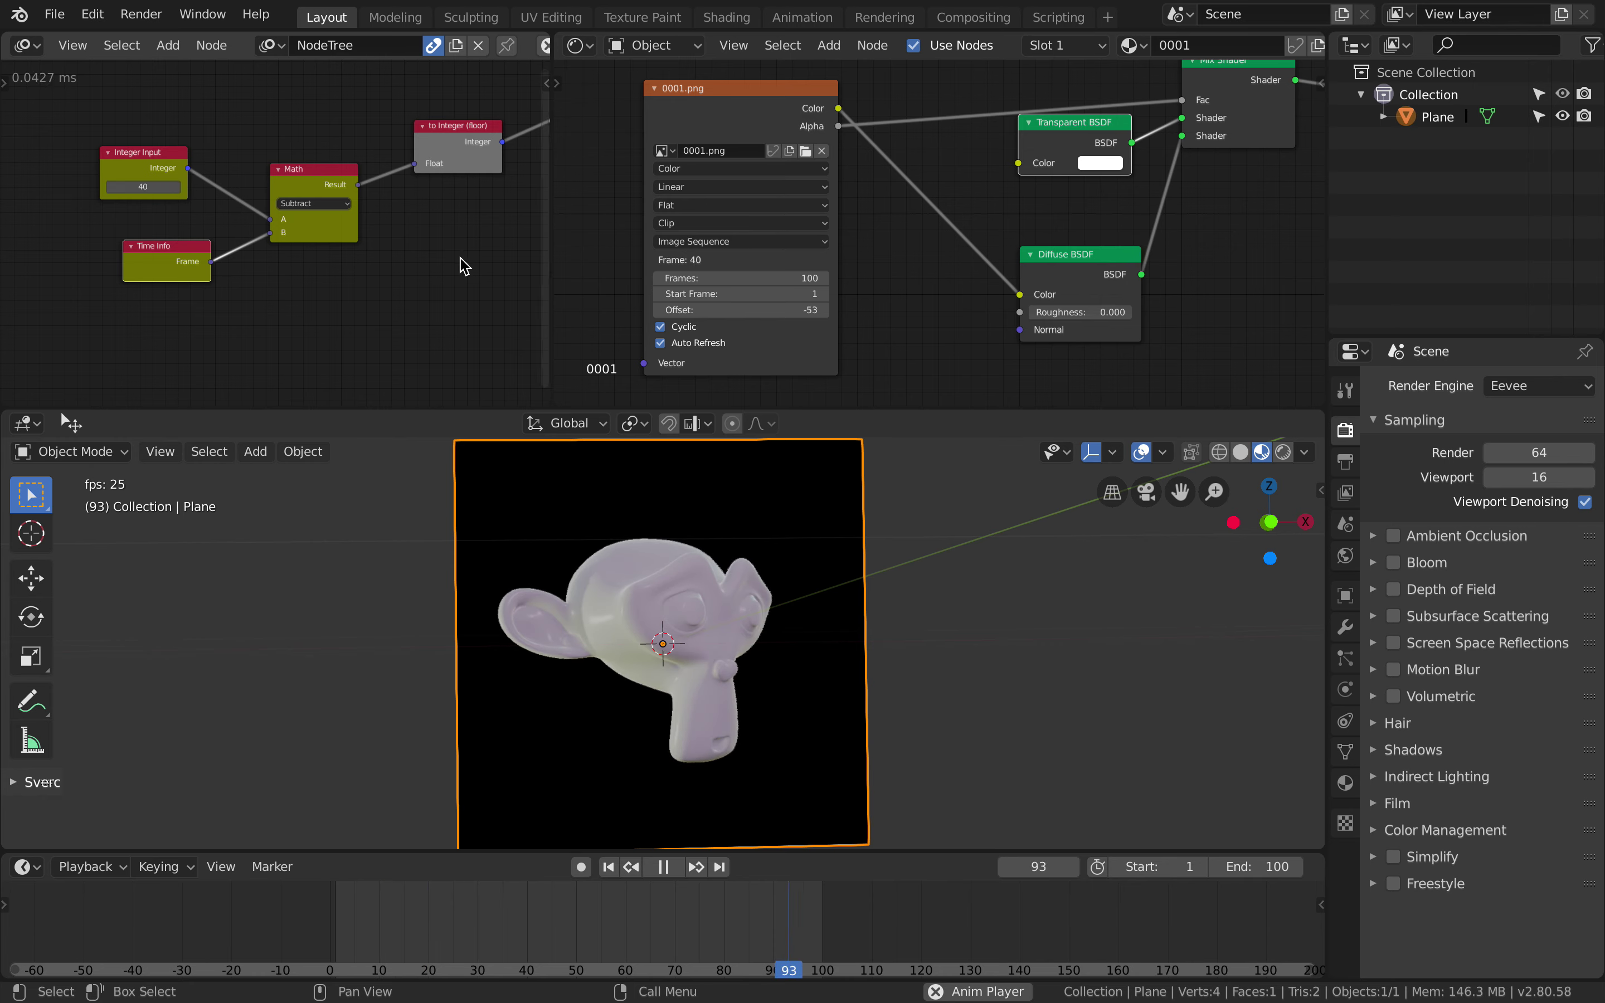
Step: Nudge the Time Info node, set the Integer Input to 22 and save the file
drag(175, 250, 171, 247)
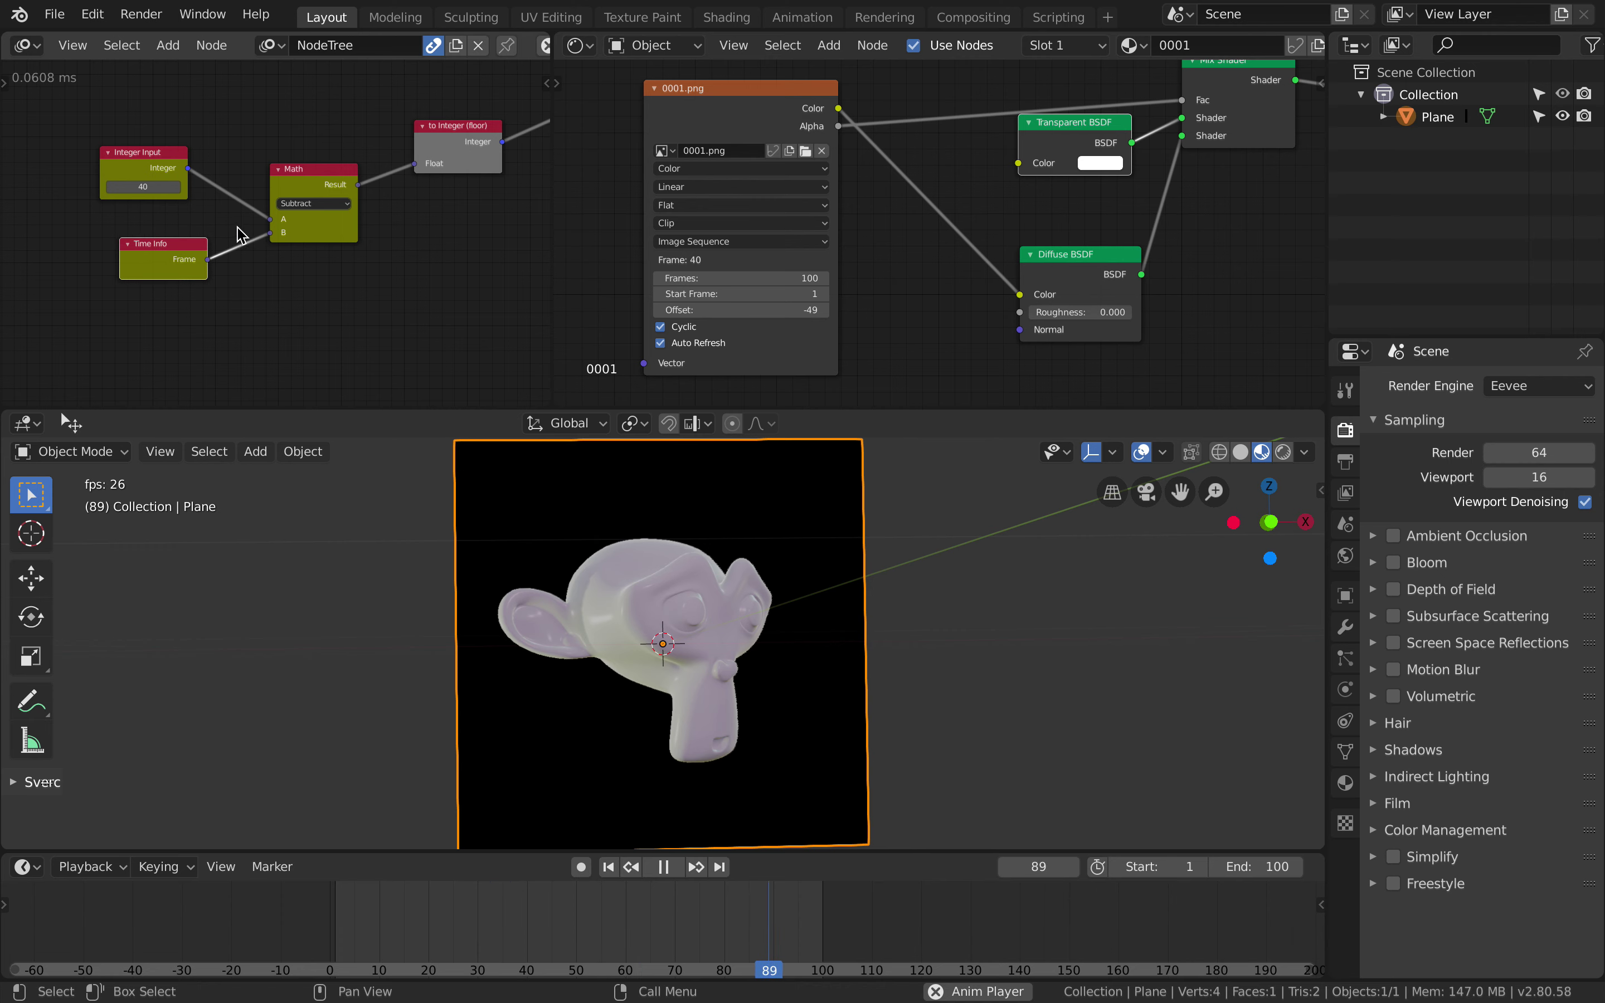
mouse_move(143, 188)
mouse_down()
mouse_move(127, 188)
mouse_move(147, 202)
mouse_move(149, 187)
mouse_move(121, 187)
mouse_up()
key(ctrl+s)
Step: Add a Random Number node beside the Time Info node and connect its Number output to input A of the Math node
middle_drag(137, 201, 241, 157)
key(shift+a)
click(124, 204)
text(r)
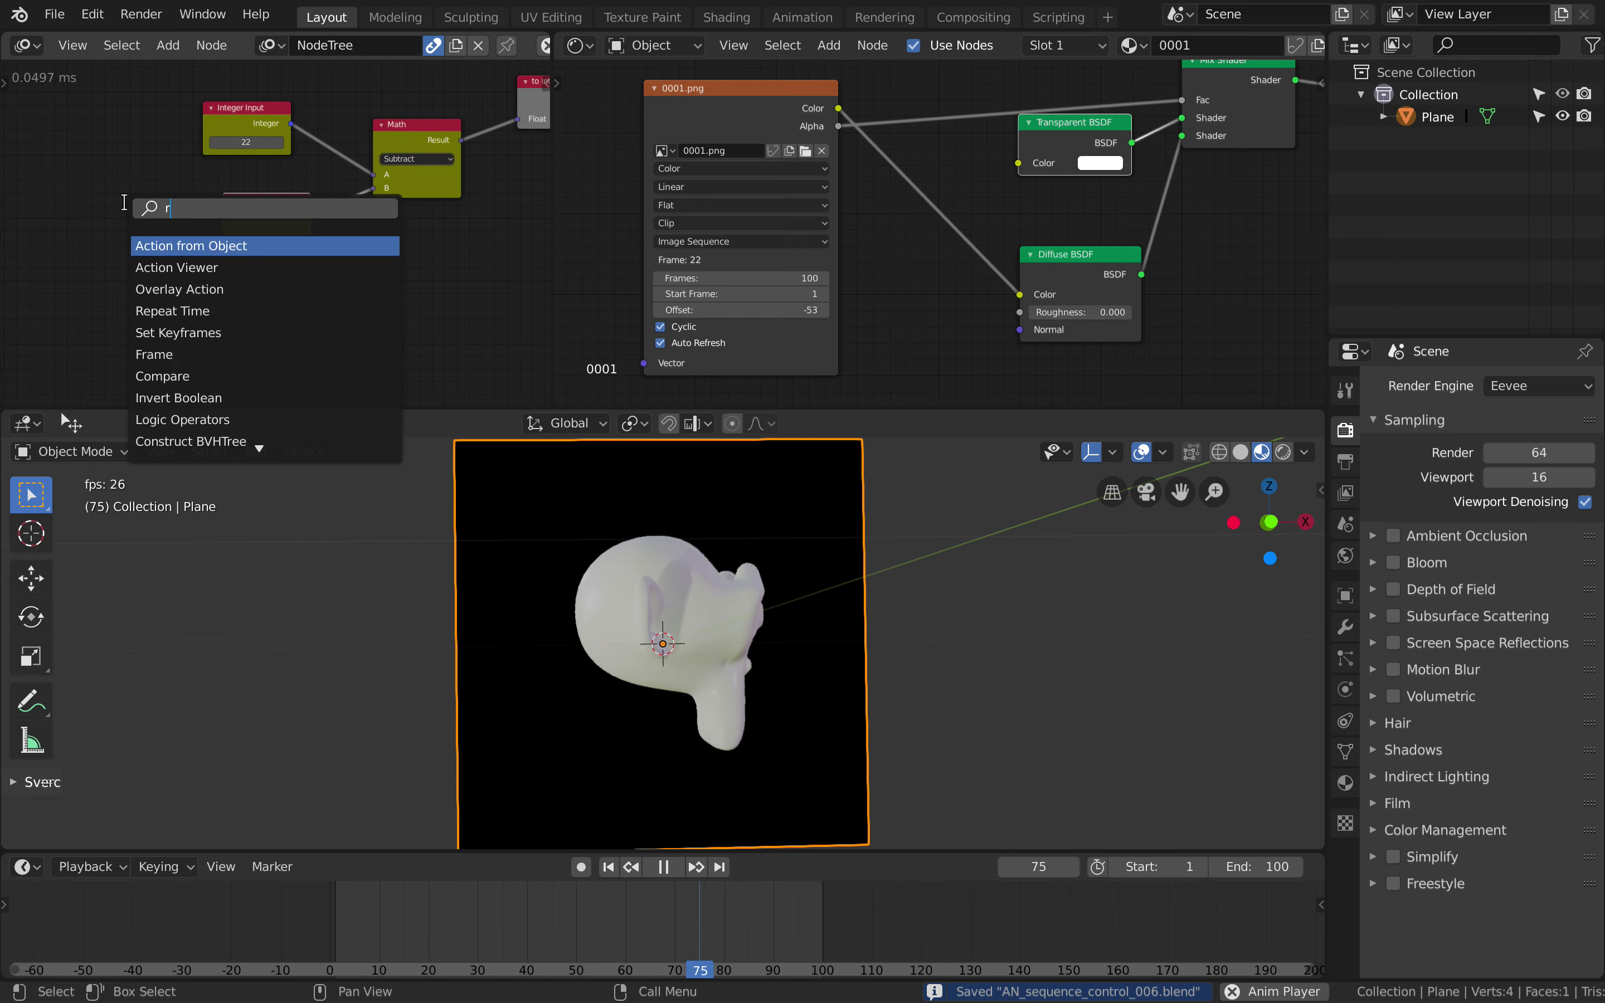
text(andom n)
key(Return)
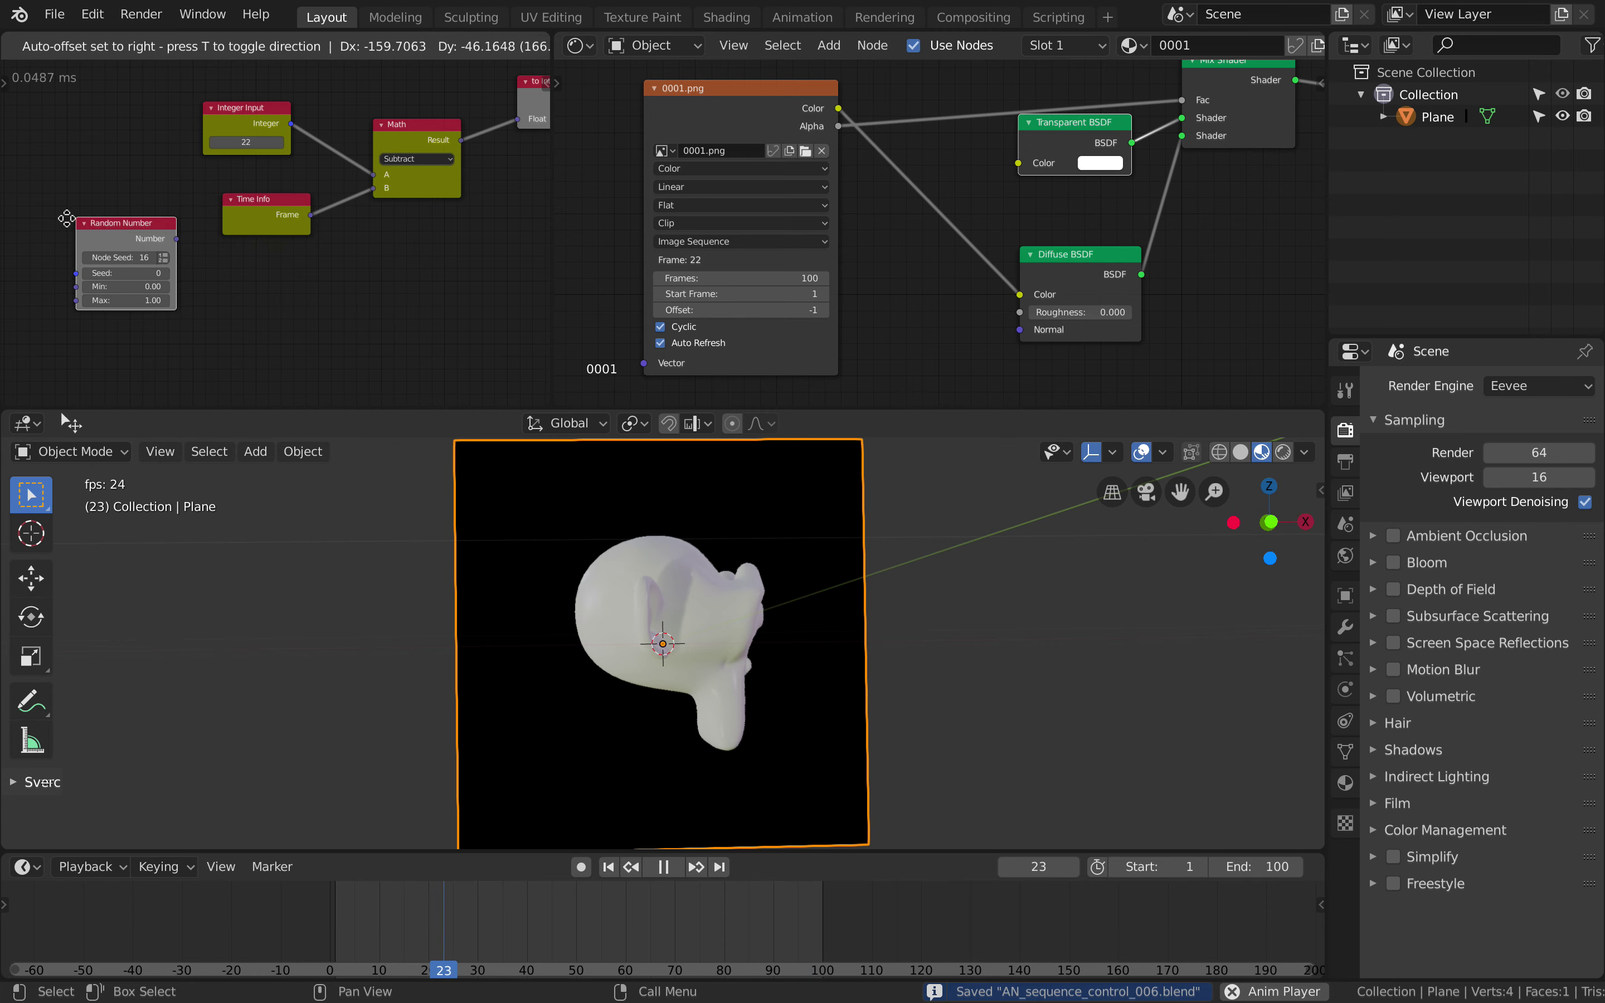
click(55, 220)
drag(165, 241, 374, 175)
Step: Set the Random Number node's Max to 100 and vary its Seed up to 640 during playback
click(127, 302)
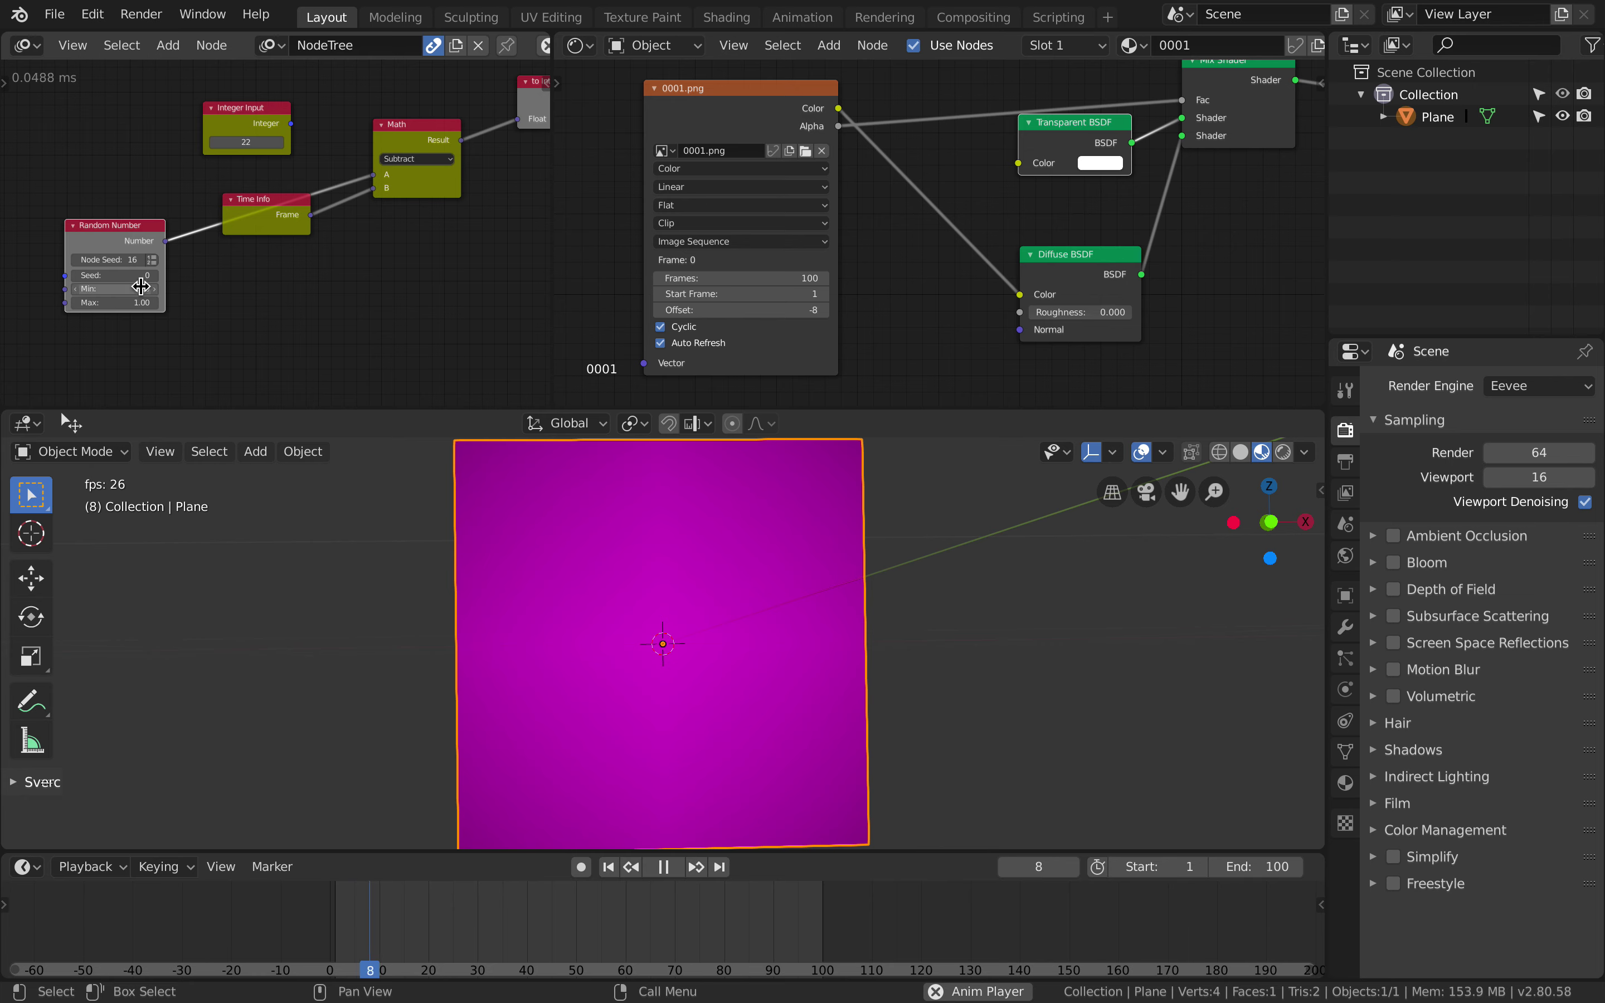
text(1.00)
key(Return)
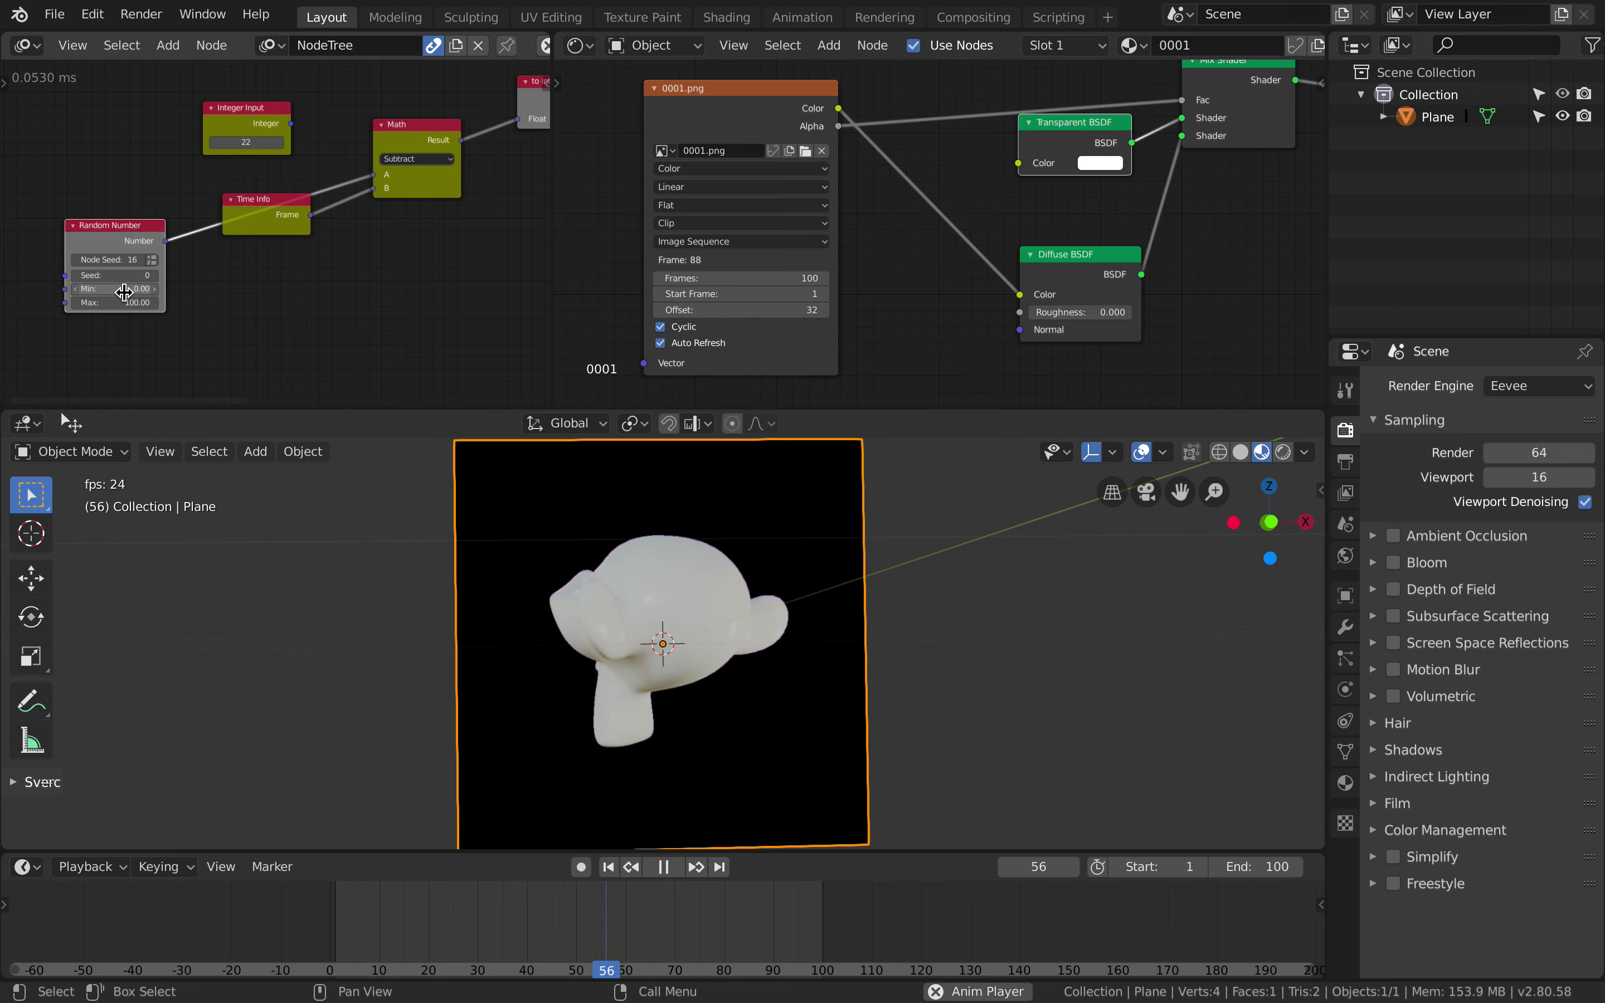
drag(122, 275, 465, 275)
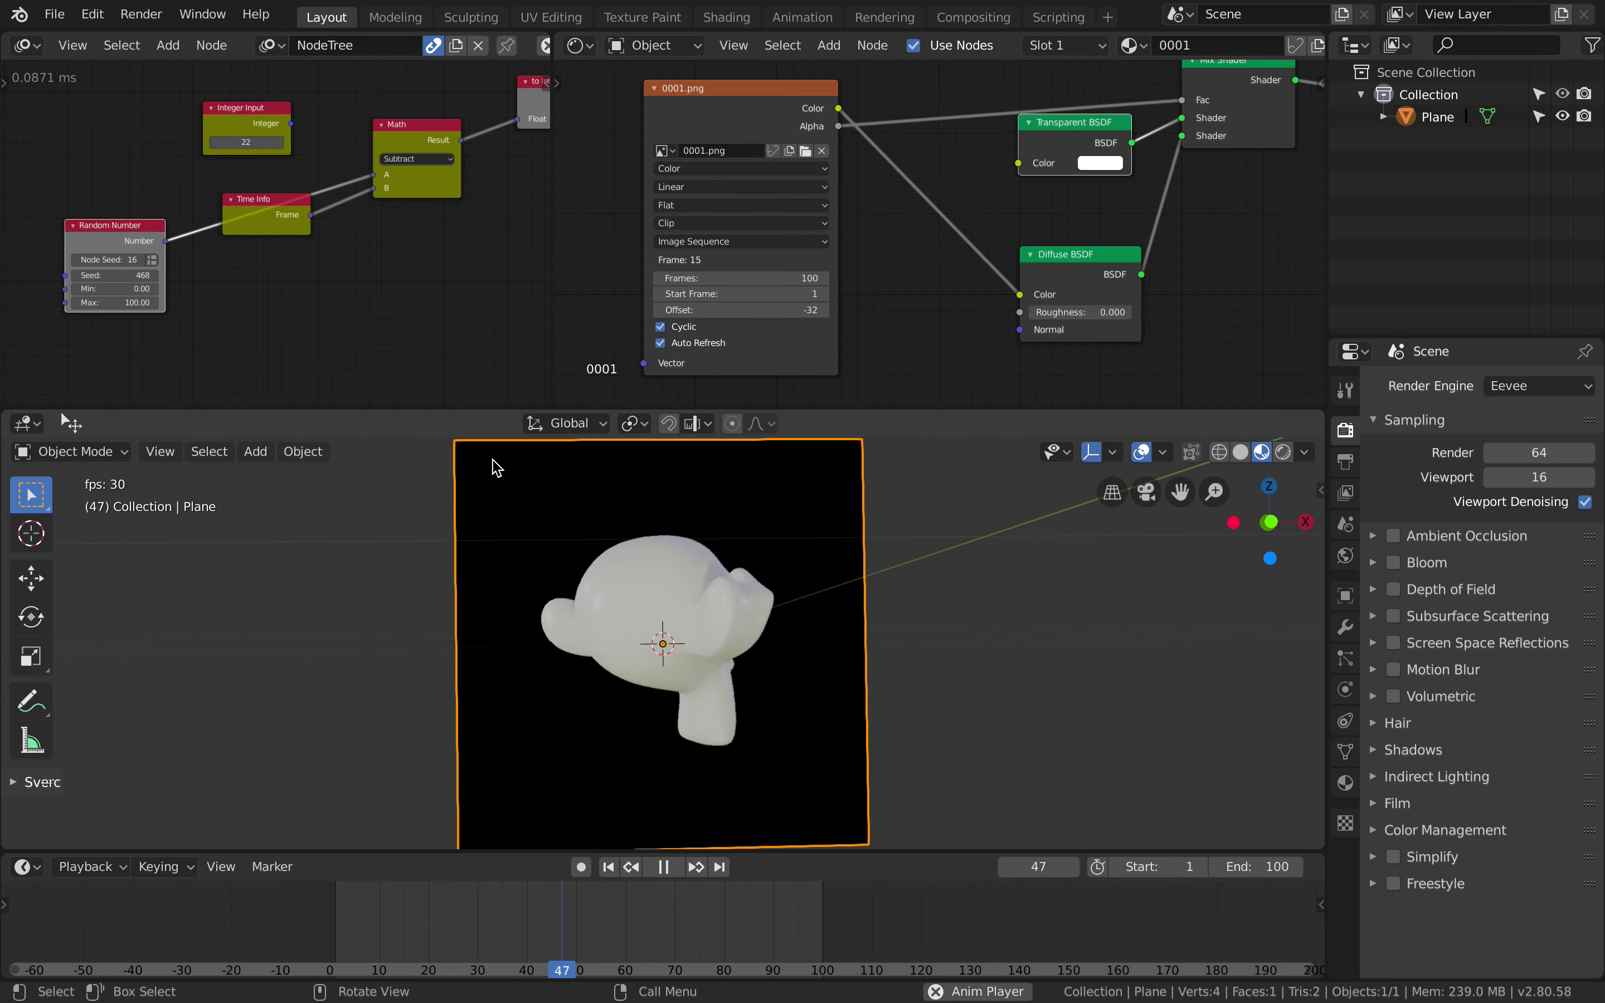
mouse_move(134, 275)
mouse_down()
mouse_move(268, 275)
mouse_move(125, 274)
mouse_up()
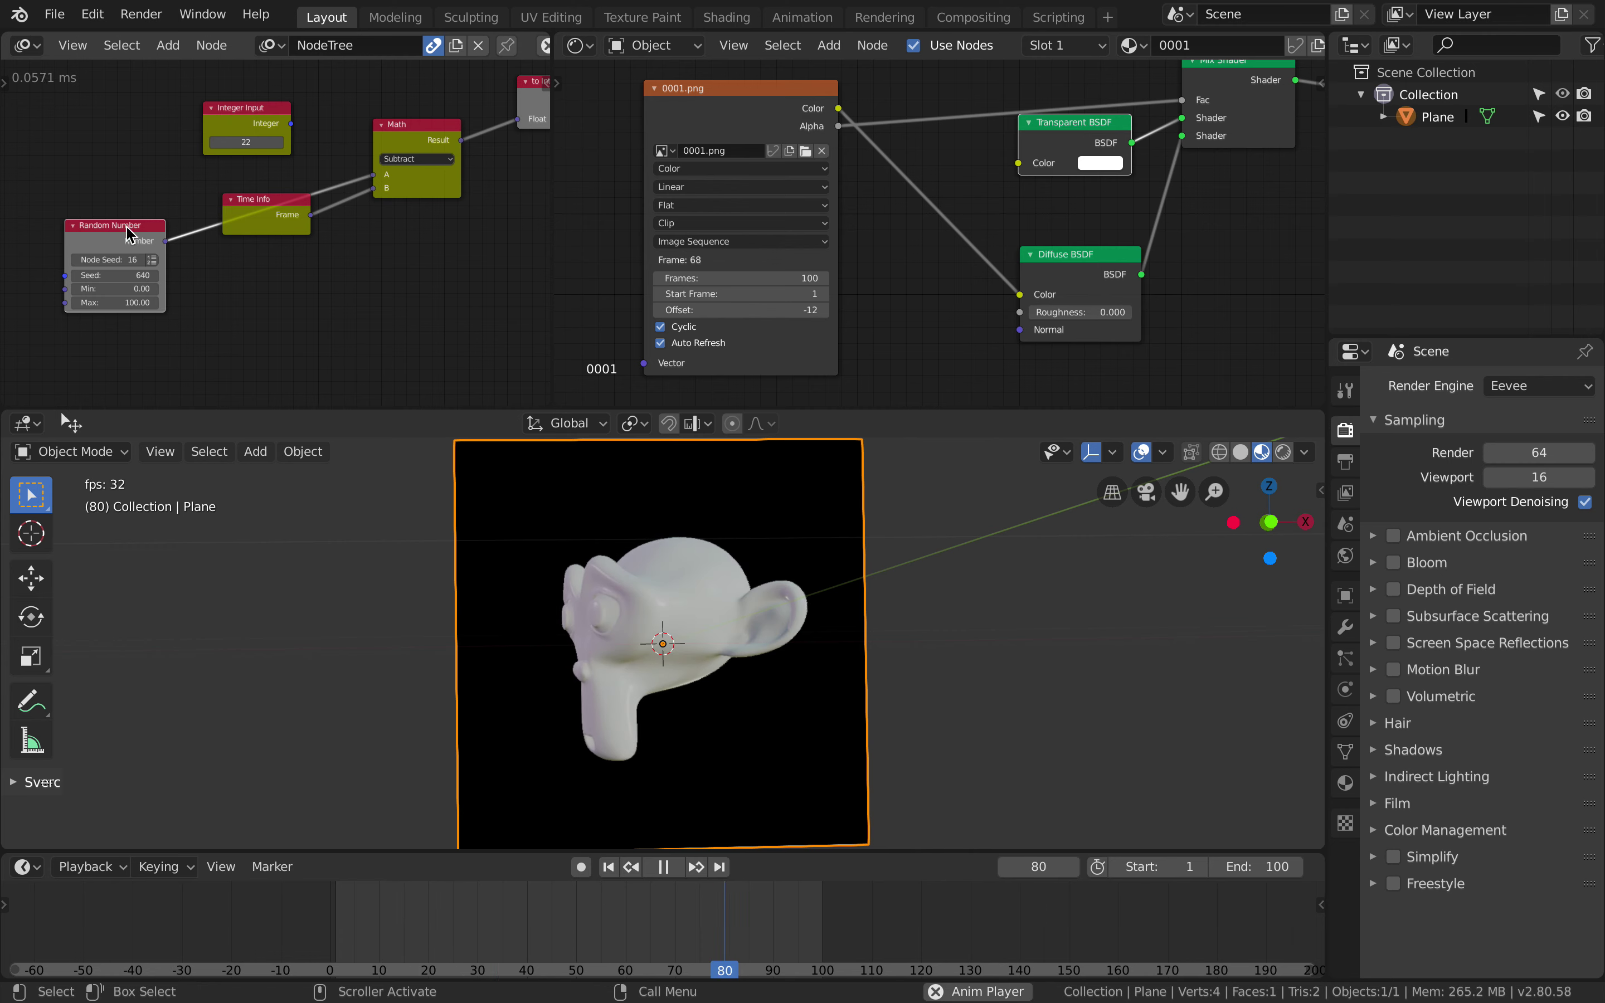
Step: Delete the Random Number node, reconnect the Integer Input to input A of the Math node and set it to 26
key(Delete)
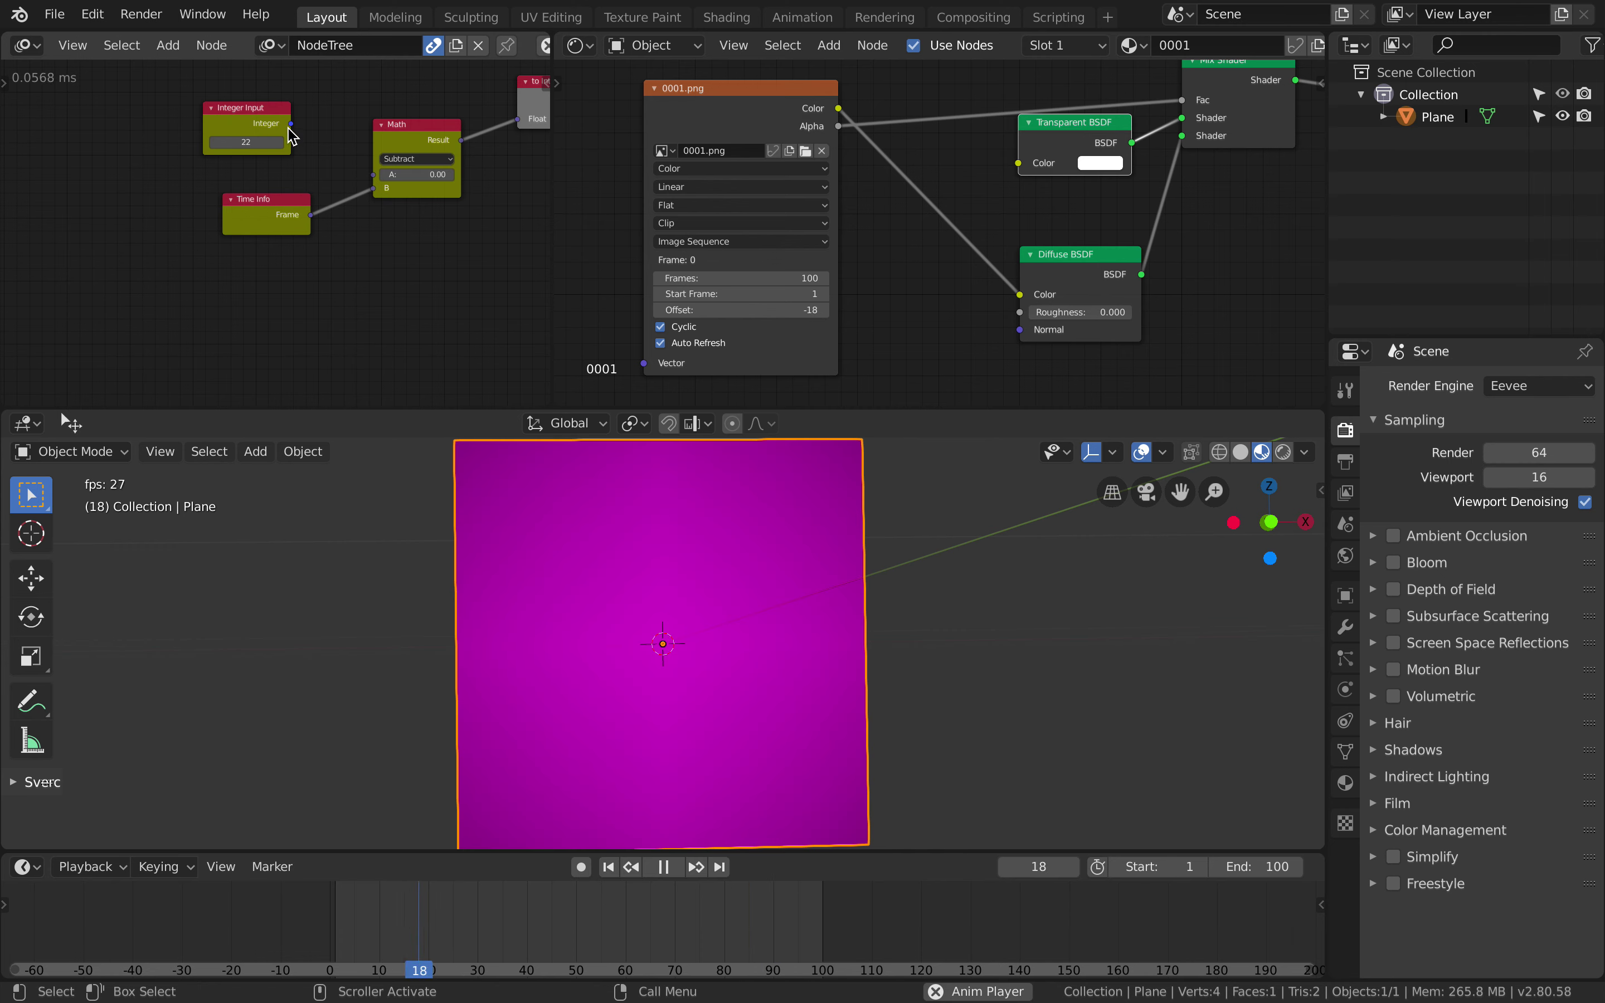
drag(292, 124, 374, 175)
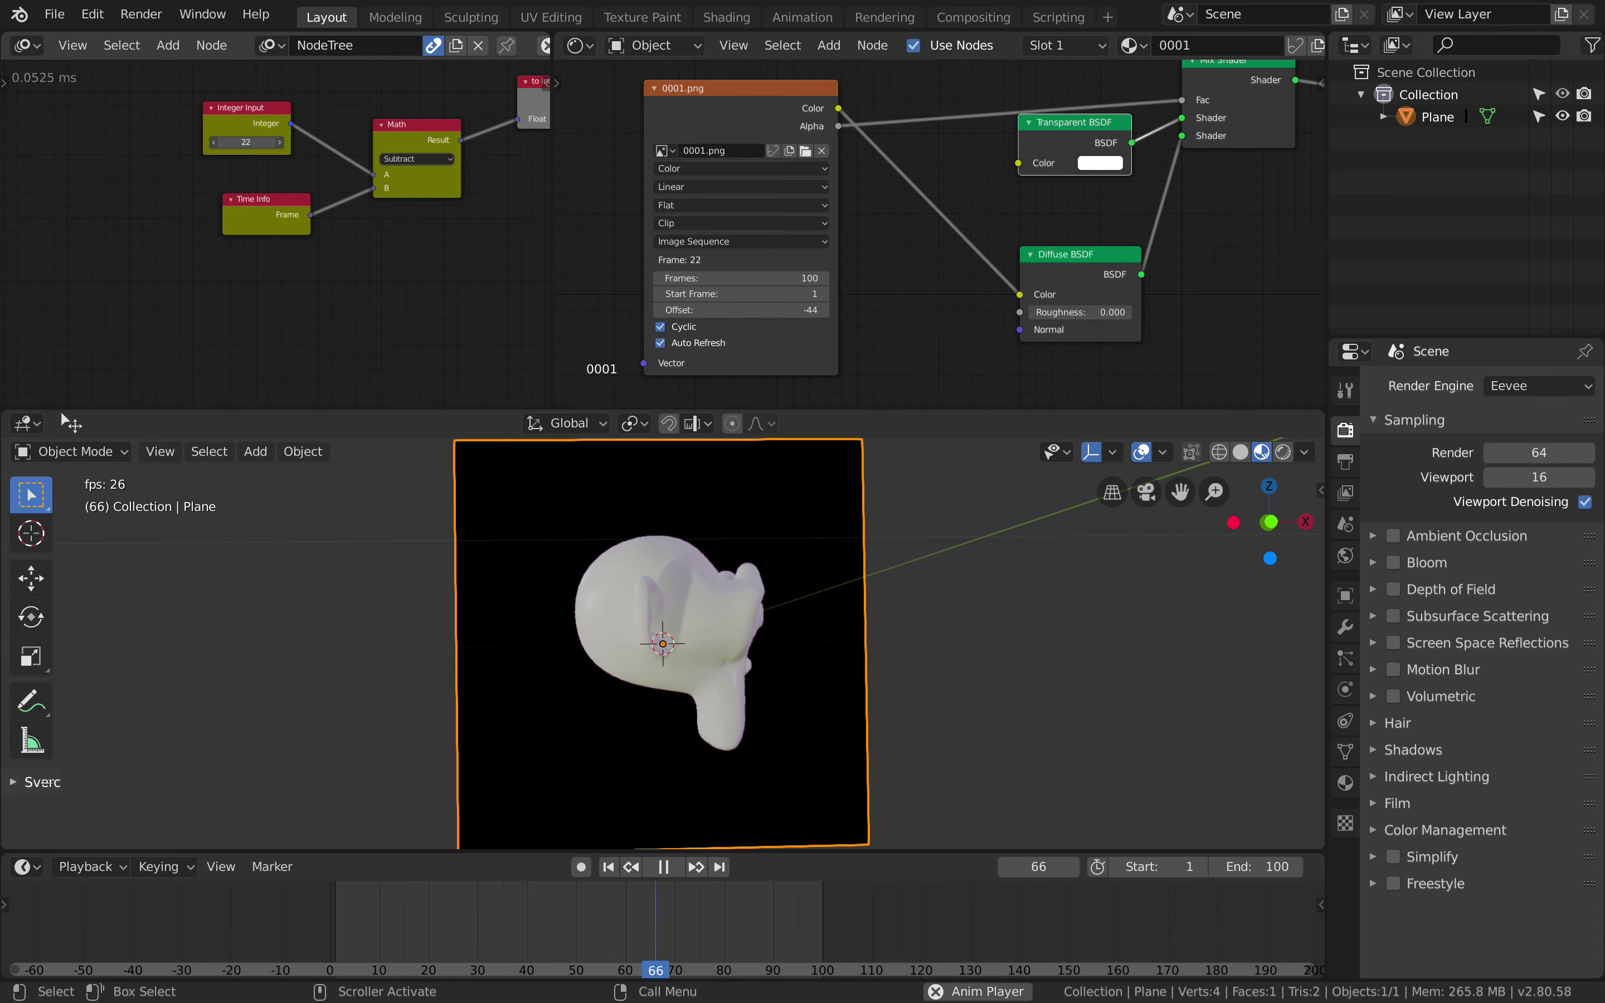
drag(246, 142, 262, 143)
Step: Duplicate the Time Info node and feed Time Info frames into both inputs A and B of the Math node
drag(239, 215, 373, 175)
key(shift+d)
click(196, 192)
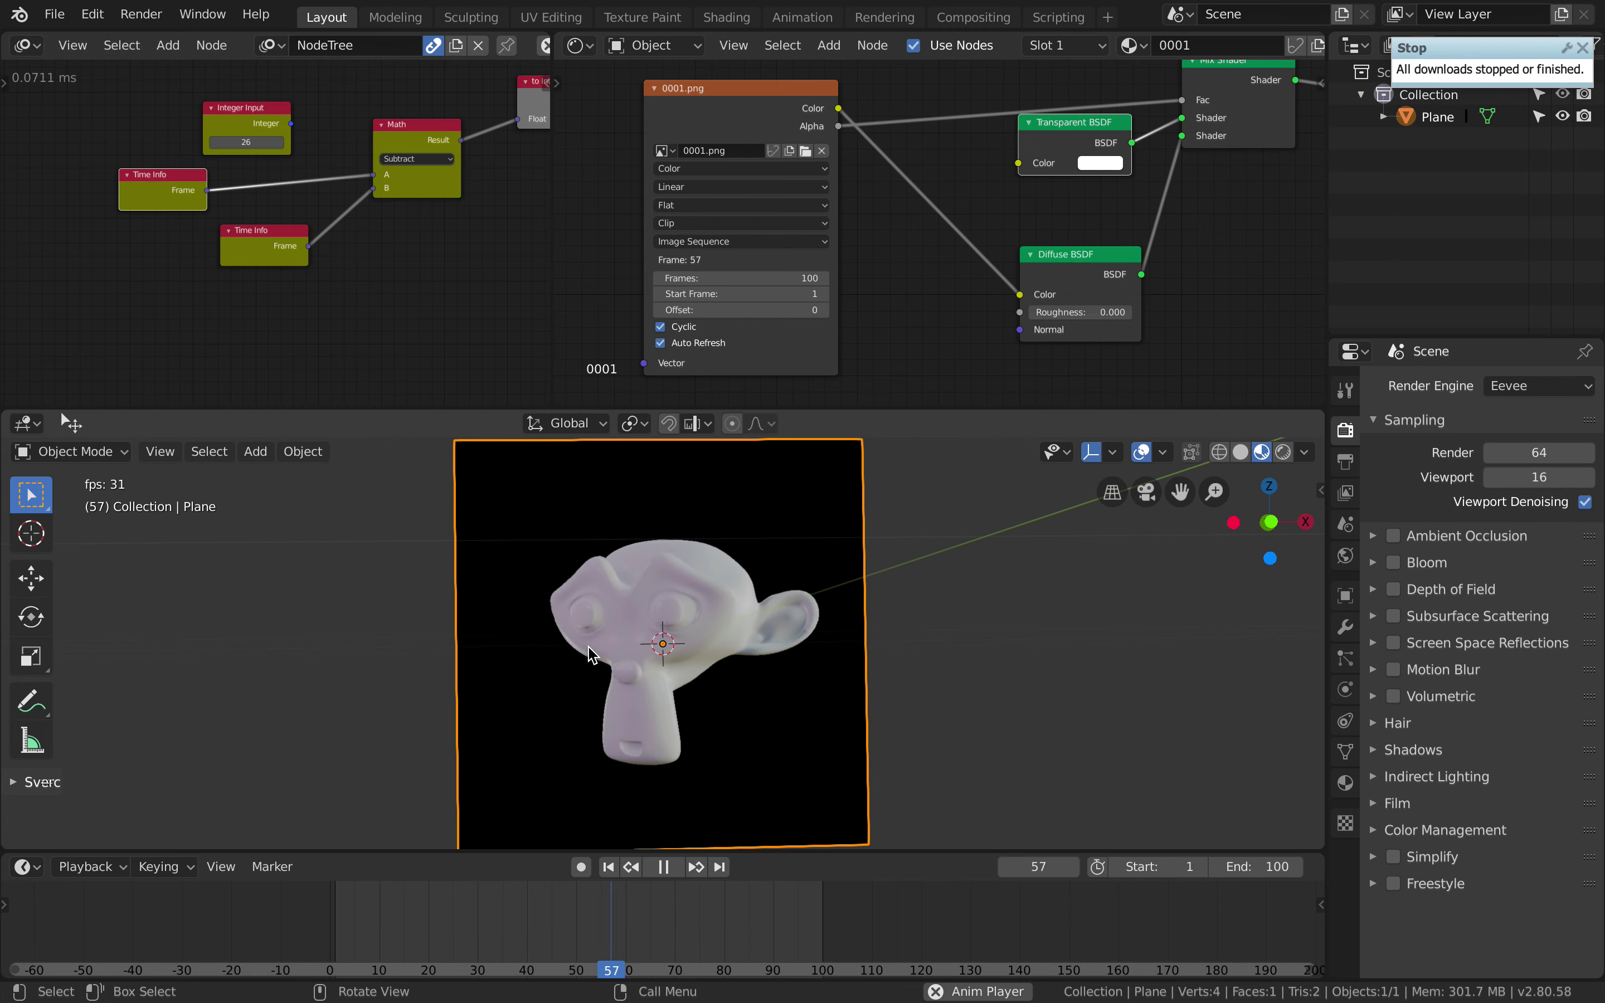
Step: Save the file and save an incremented copy as AN_sequence_control_007.blend on the Desktop
key(super+s)
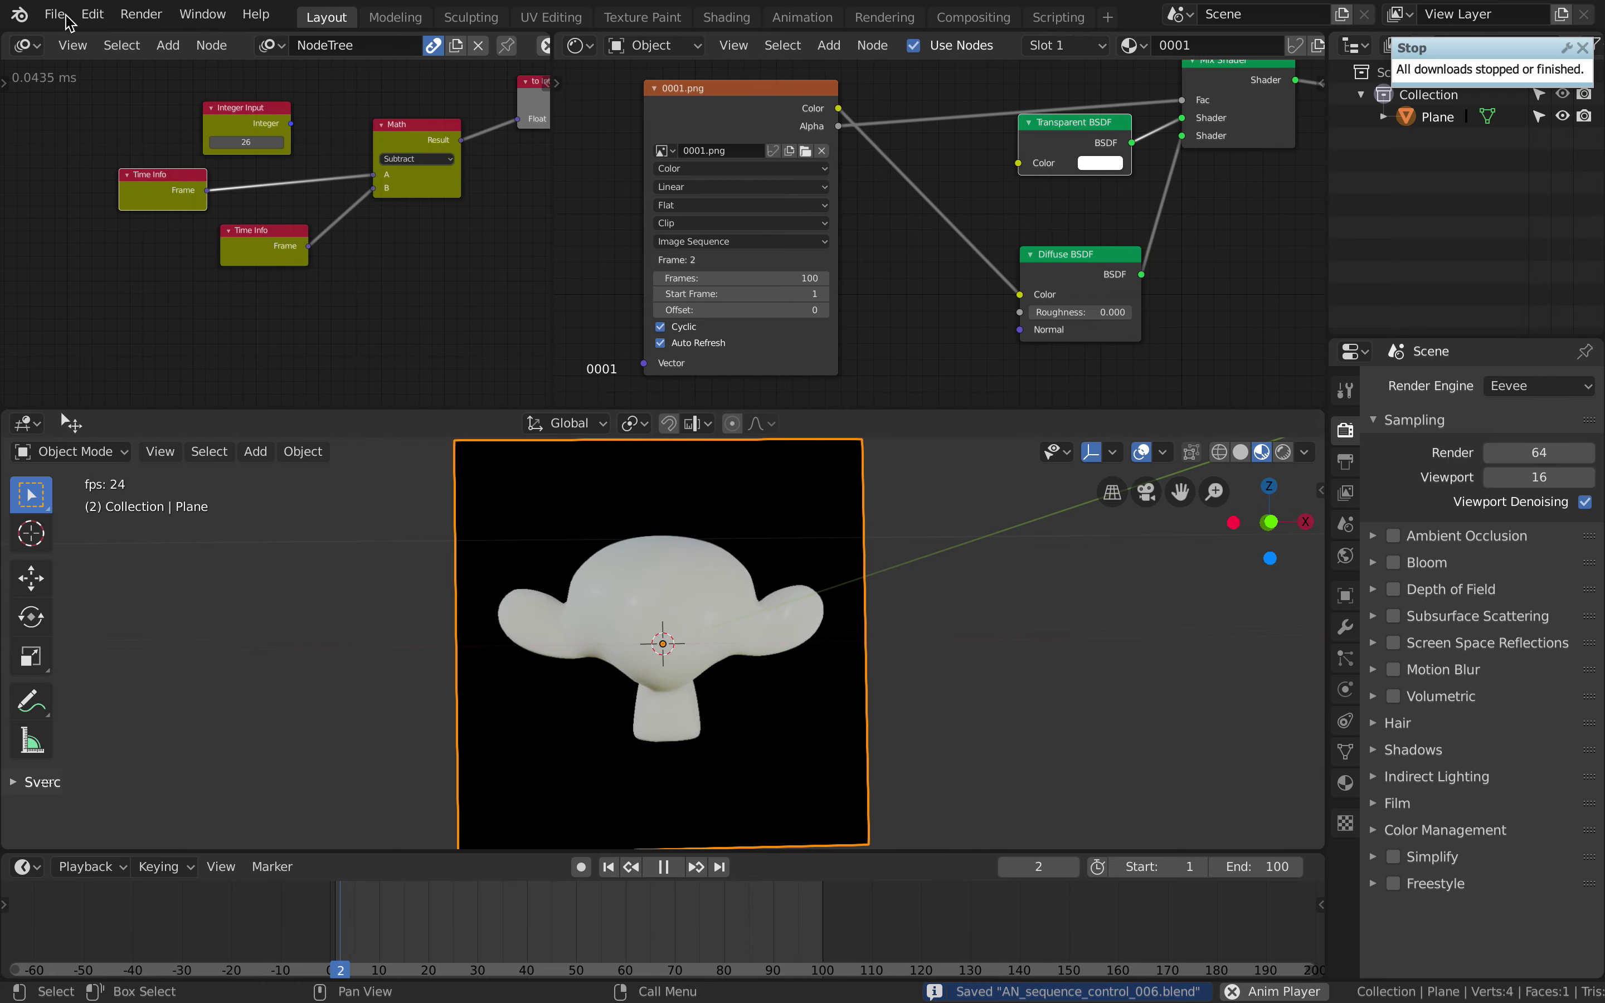
click(53, 14)
click(133, 207)
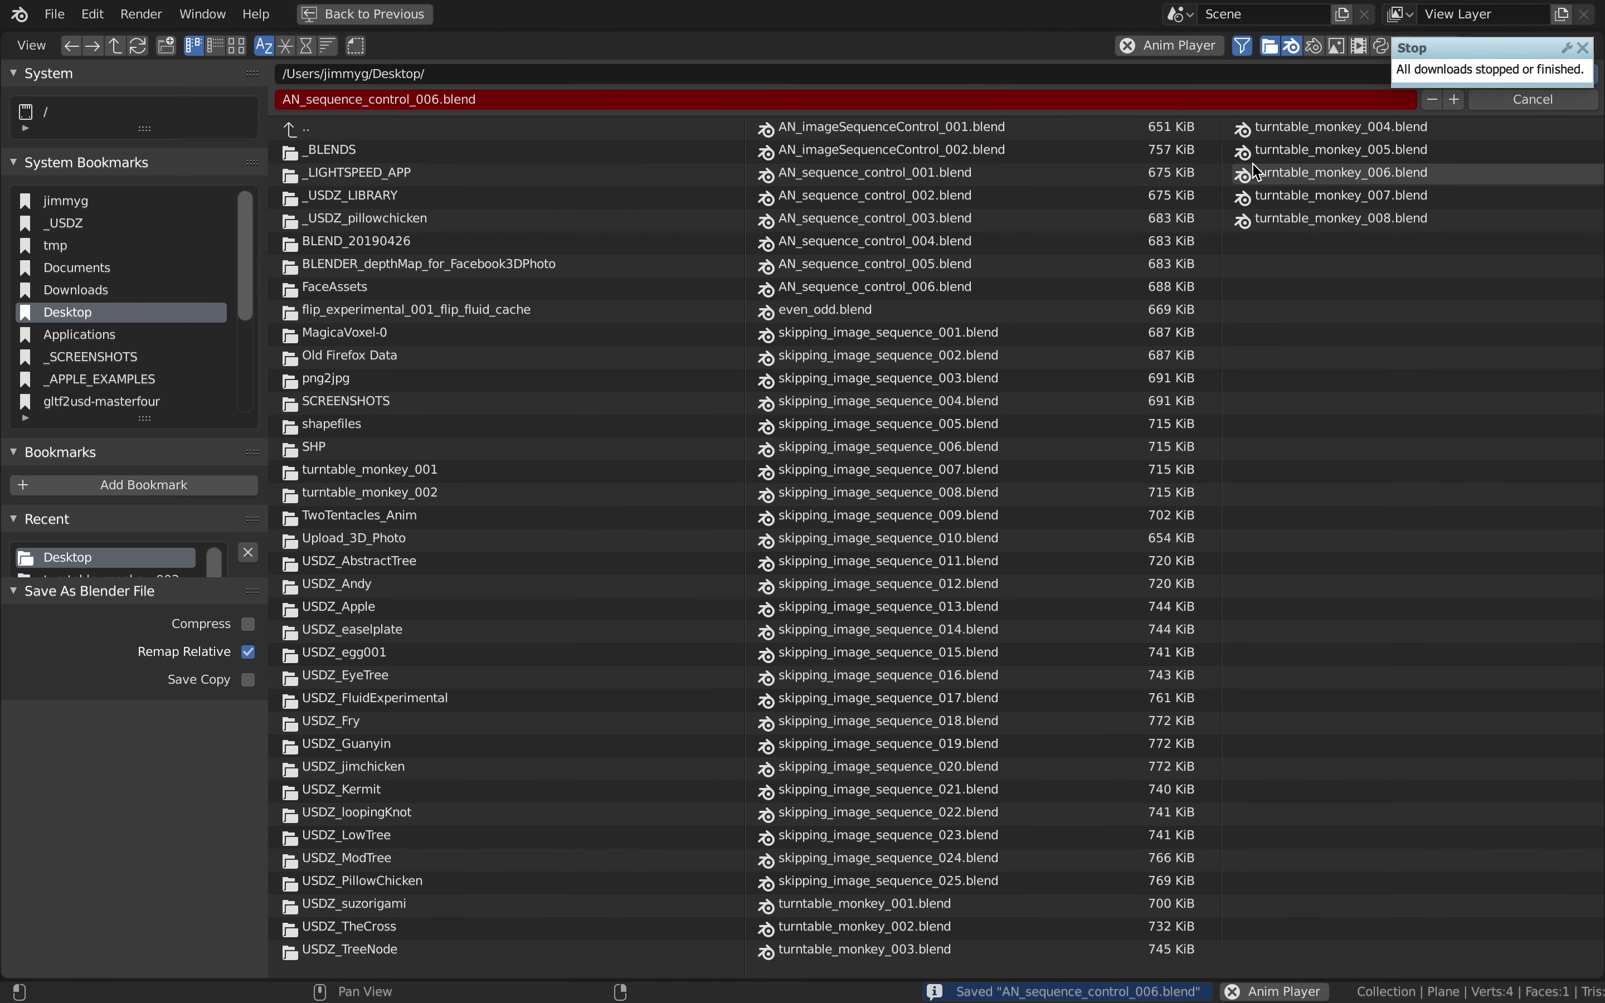
click(1455, 98)
click(1583, 48)
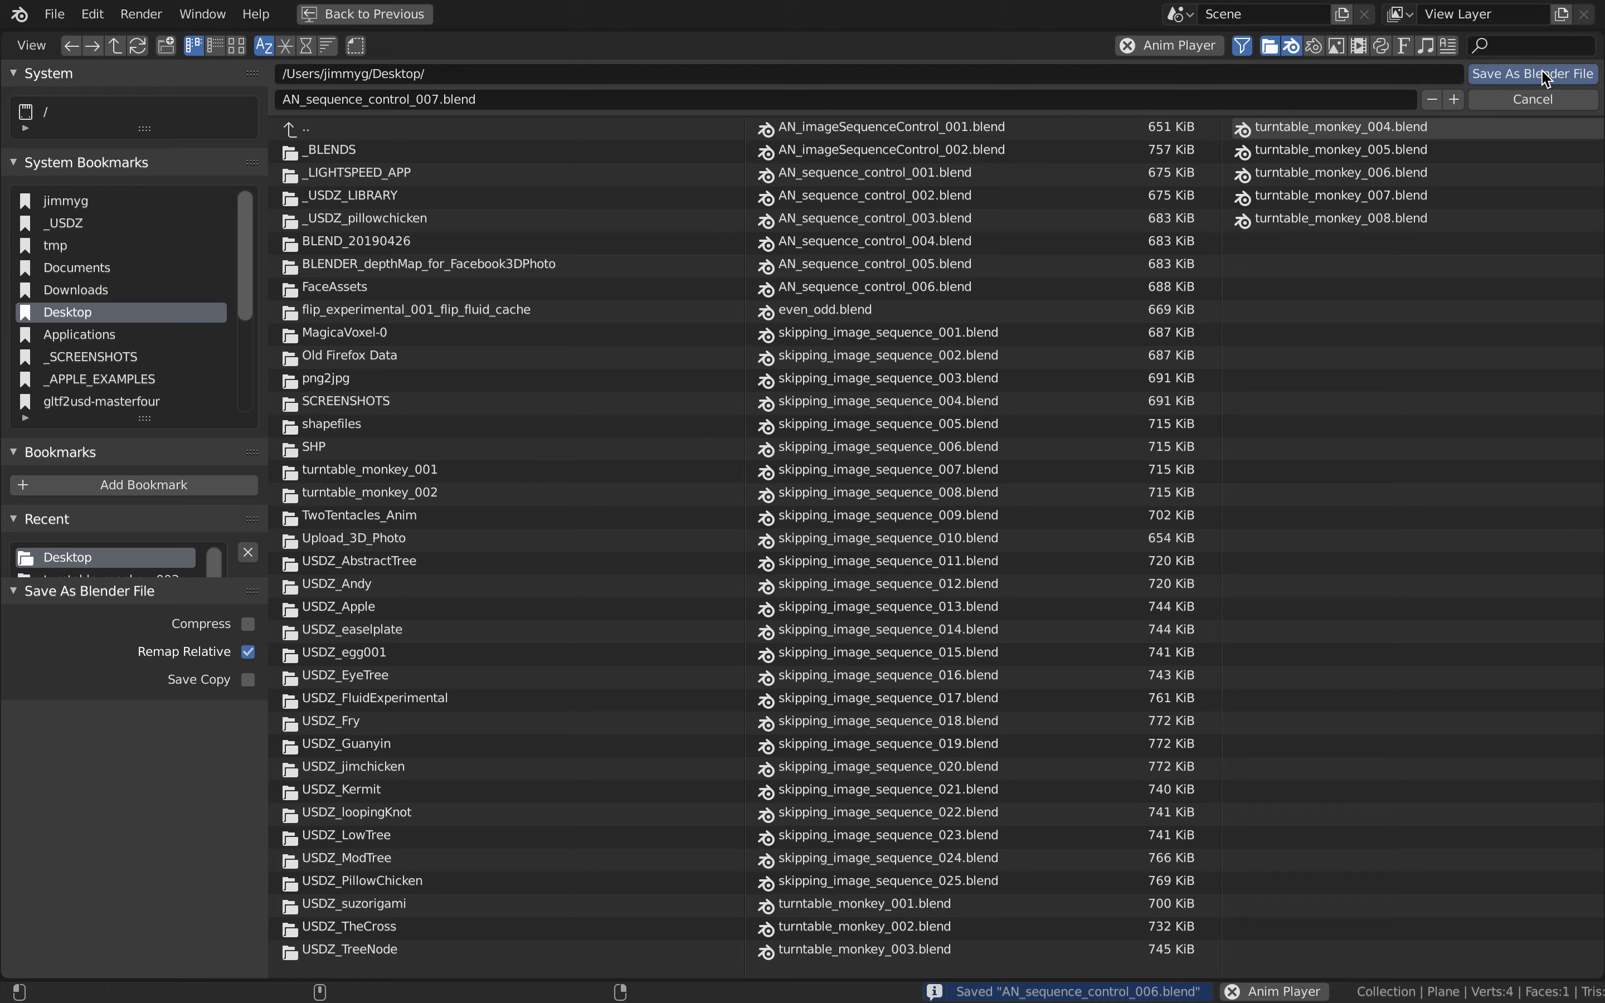
click(1543, 76)
Step: Switch to the browser to read the tweet about importing image sequences with skipped frames, and return to Blender
key(ctrl+Right)
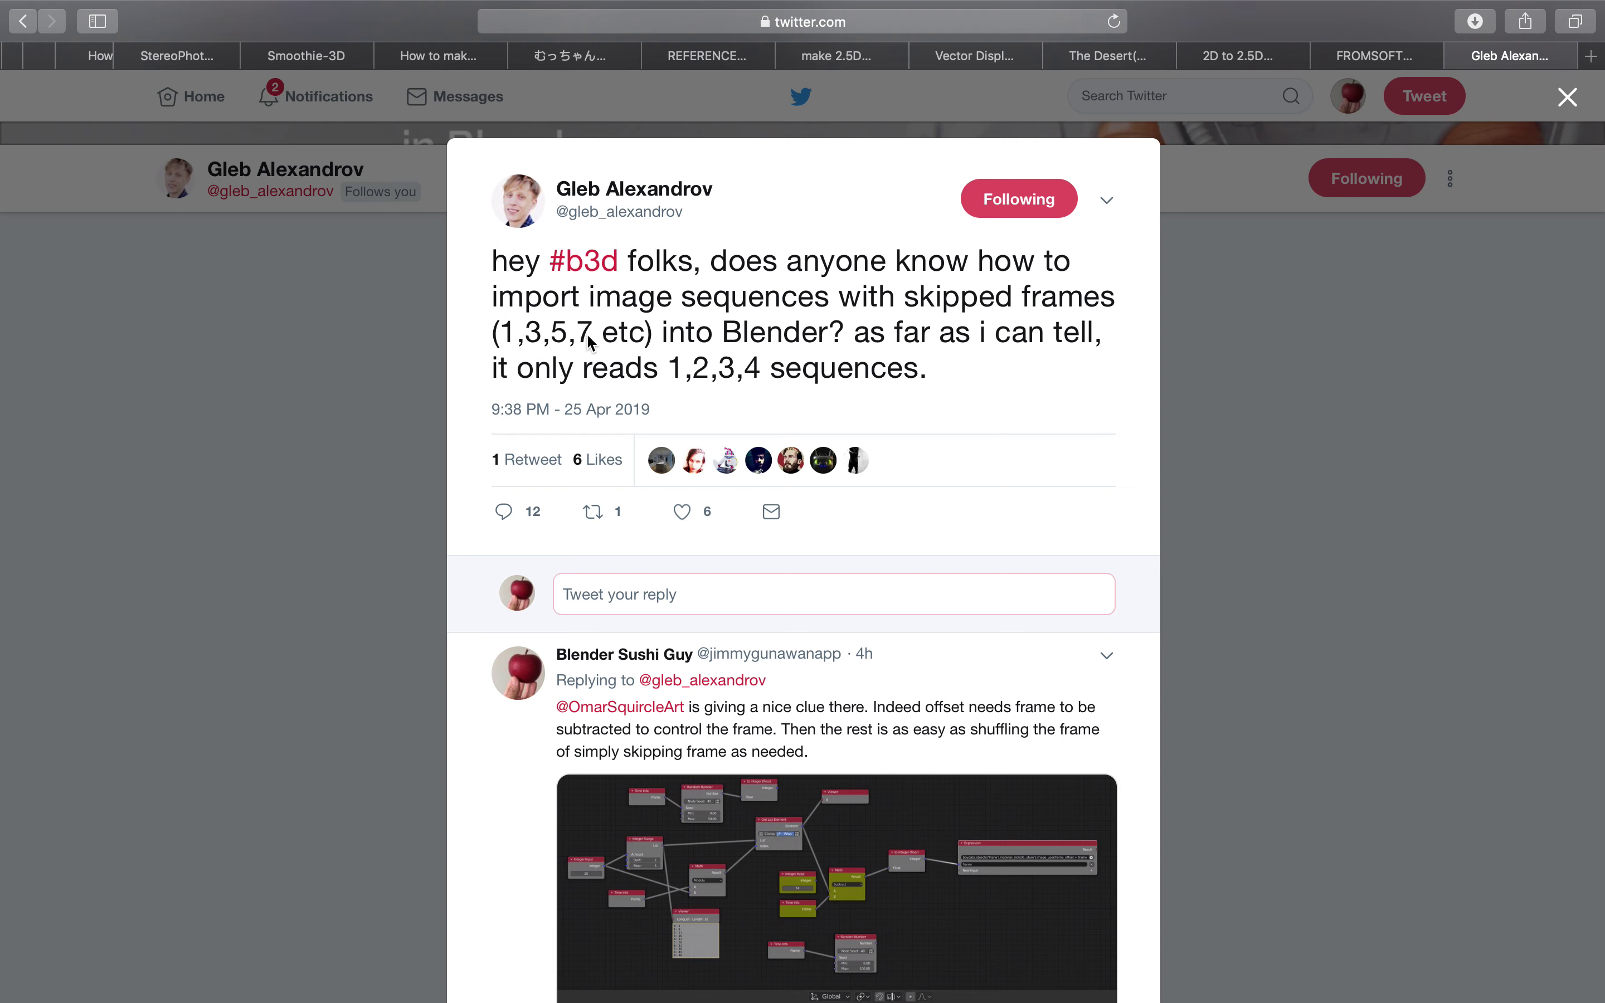
key(ctrl+Left)
Step: Add an Integer Range node below the Time Info nodes in the Animation Nodes tree
scroll(338, 285, left, 5)
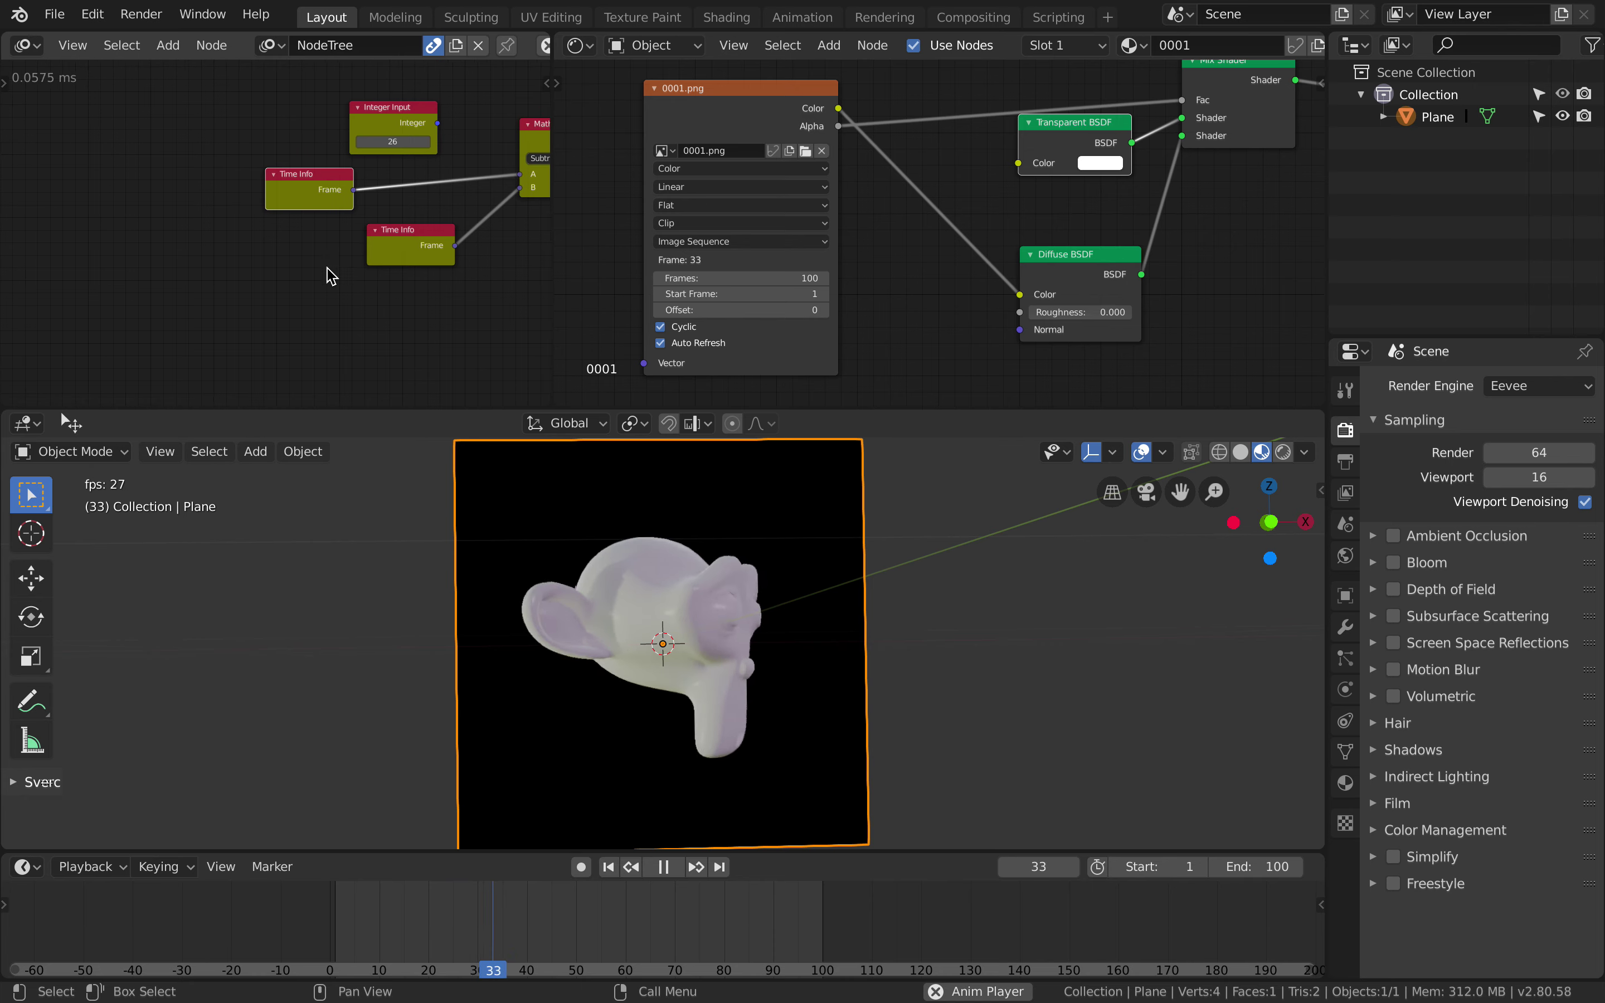
key(shift+a)
click(187, 288)
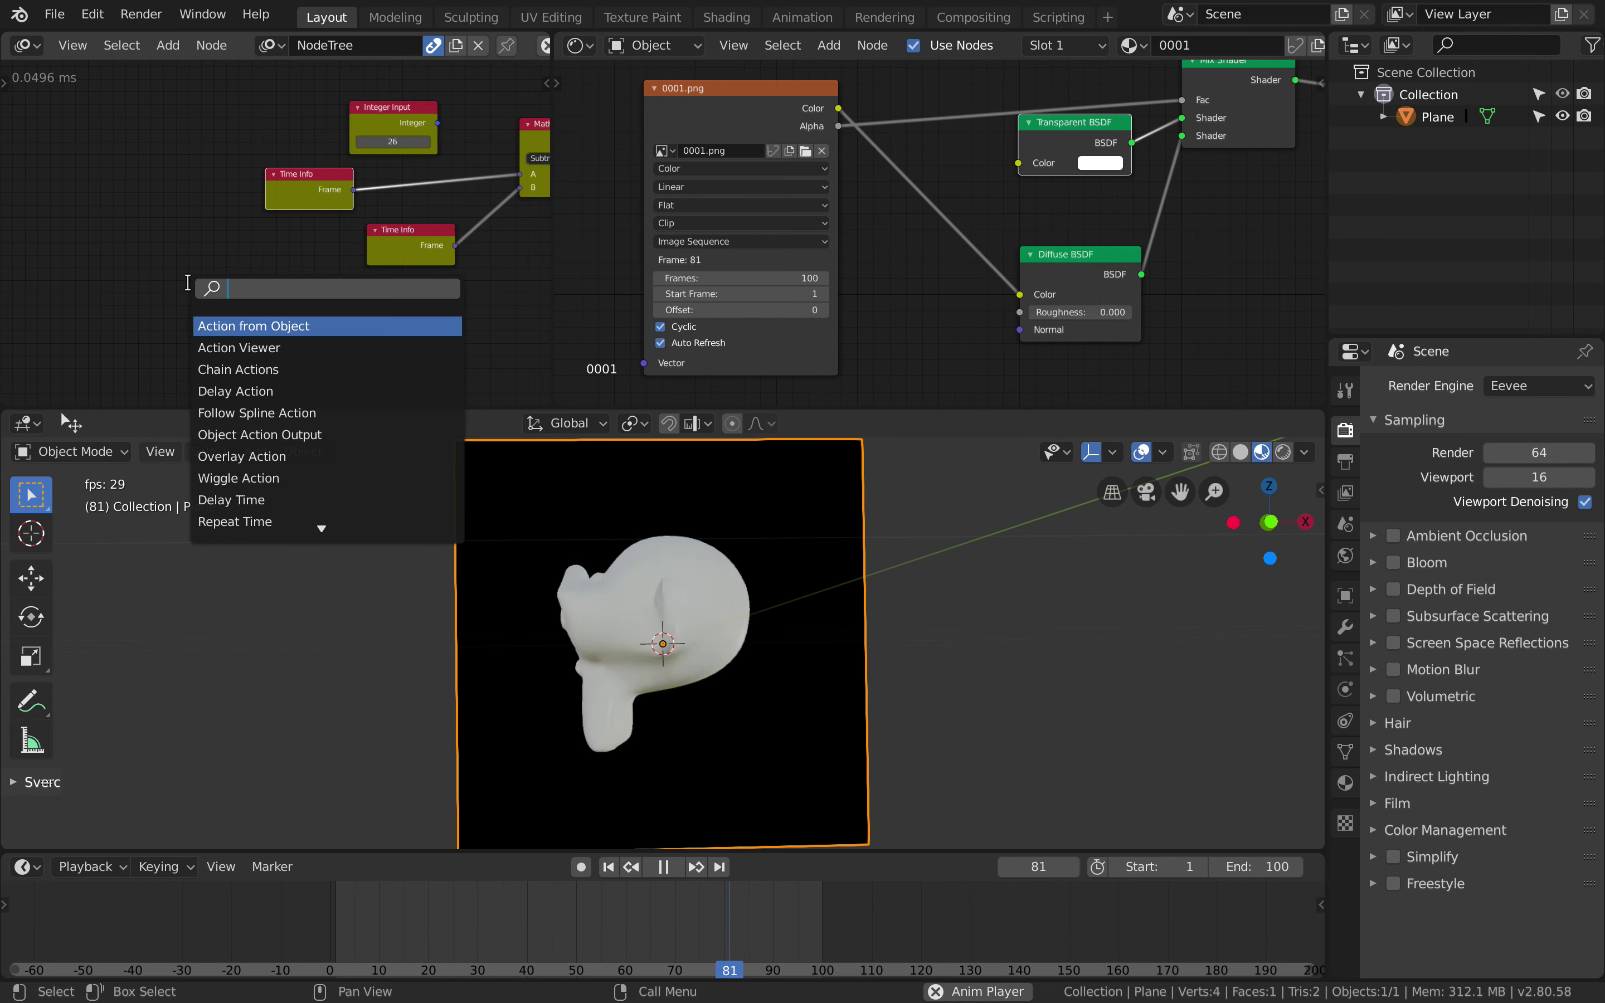
text(range)
key(Down)
key(Down)
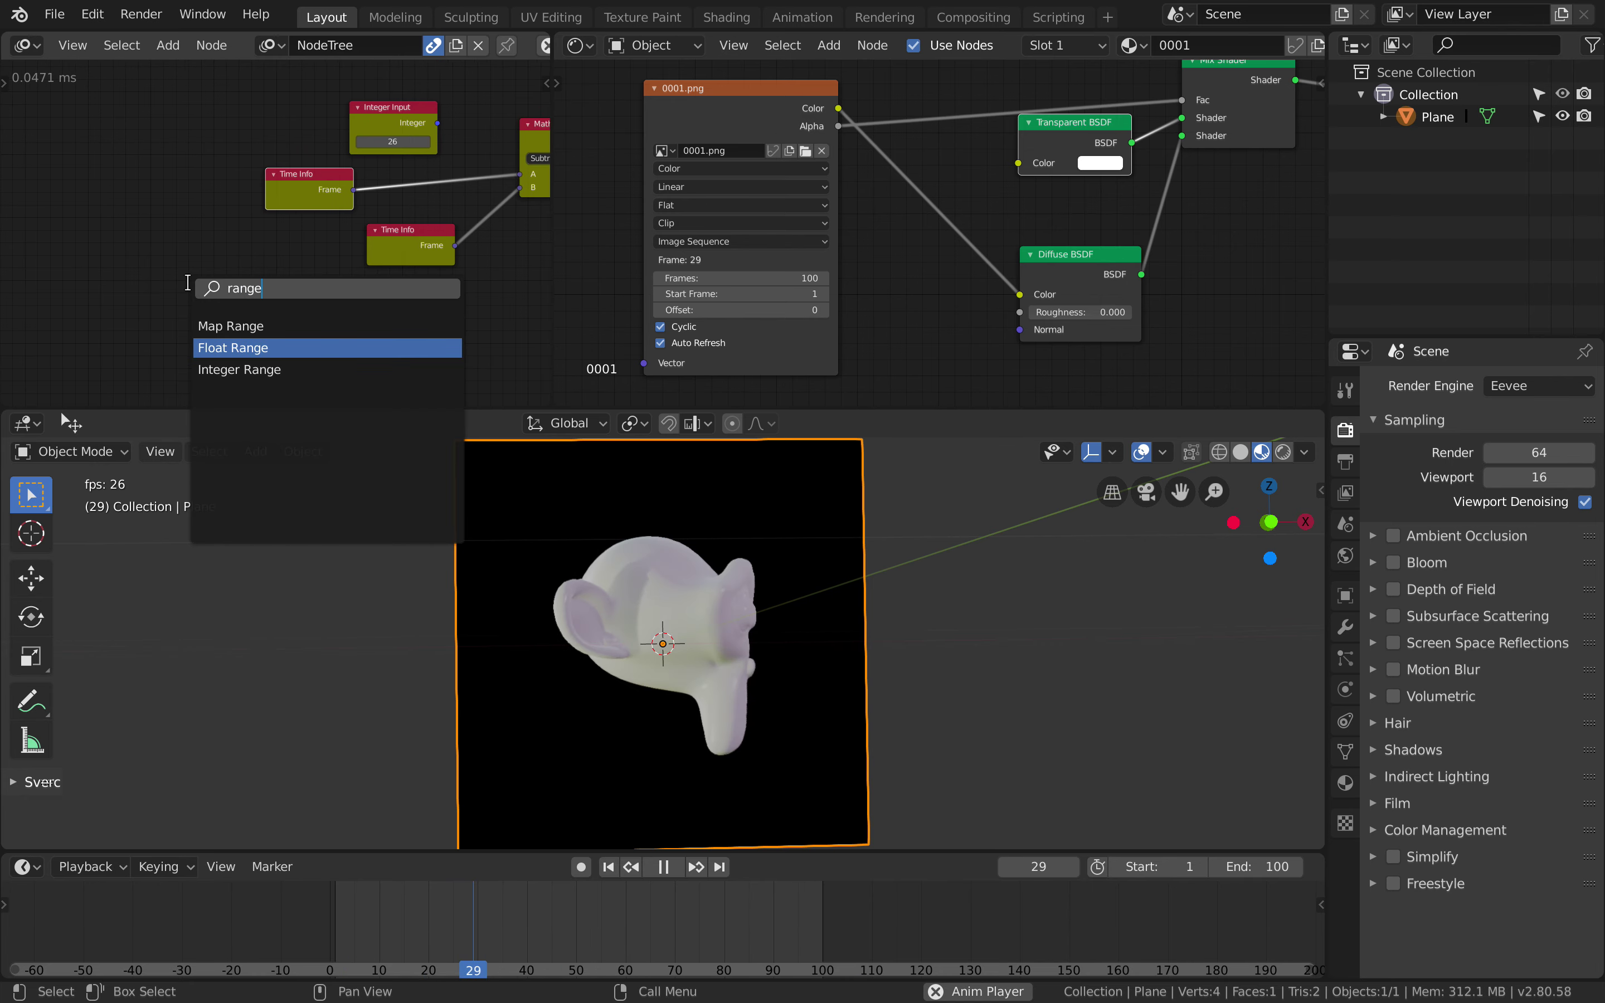
key(Return)
click(151, 286)
scroll(151, 287, up, 2)
middle_drag(240, 308, 251, 258)
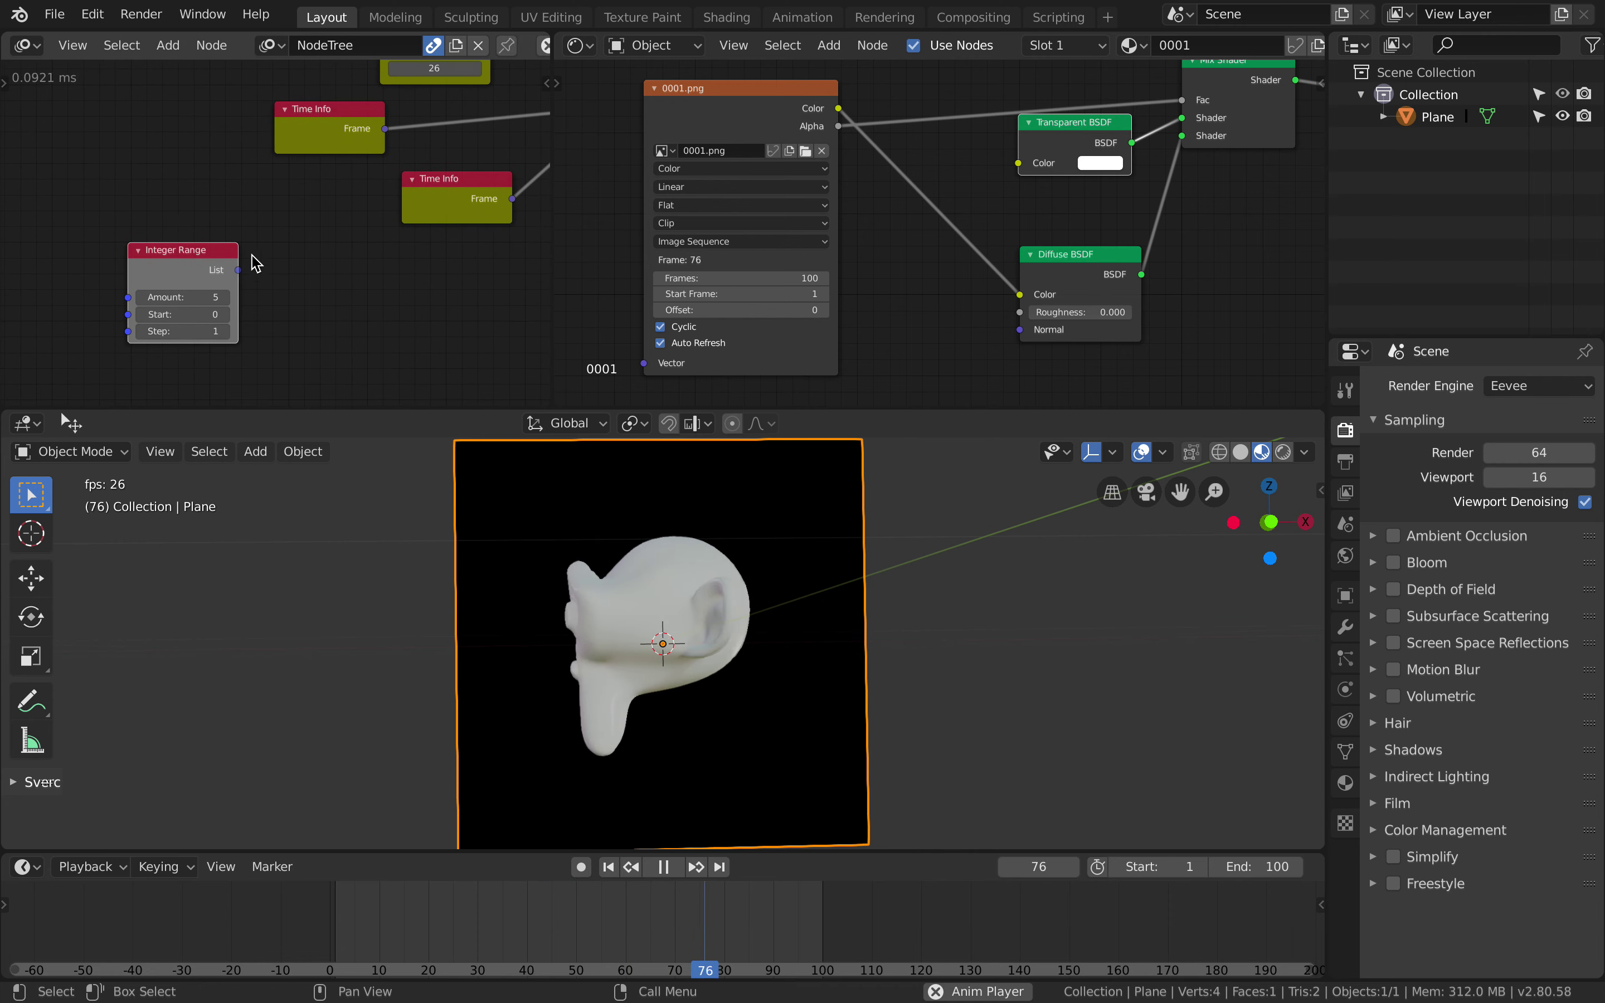
Step: Add a Viewer node beside the Integer Range node and connect the List output to it
key(shift+a)
click(319, 250)
text(viewer)
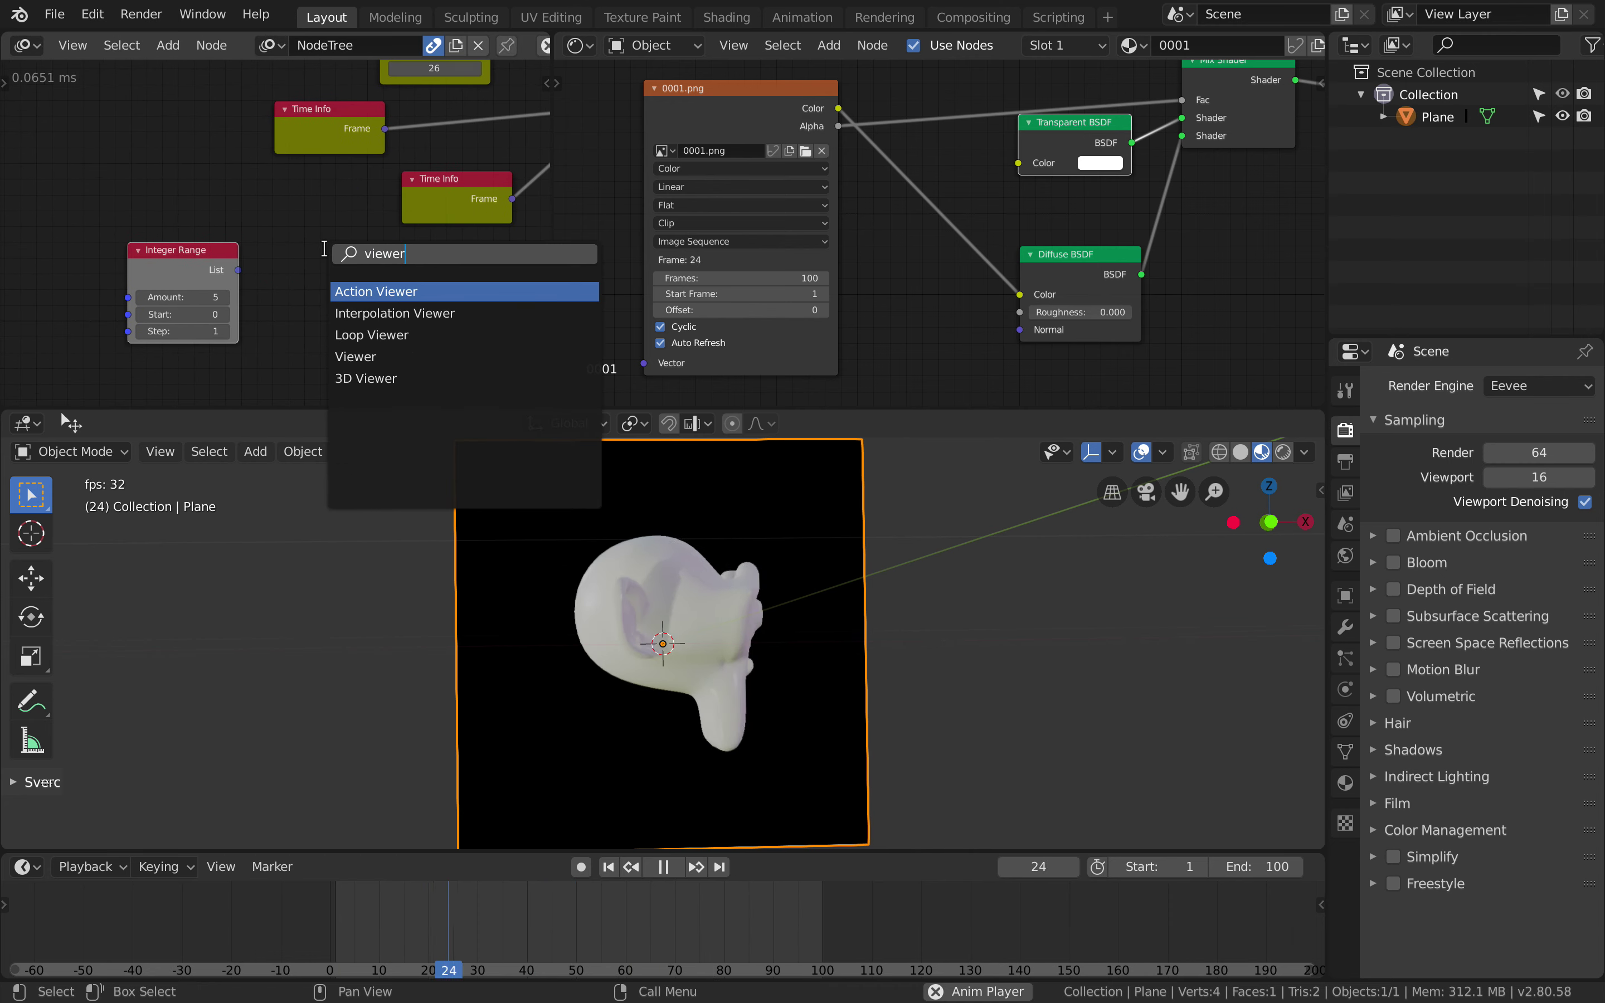
key(Down)
key(Down)
key(Down)
key(Return)
click(324, 250)
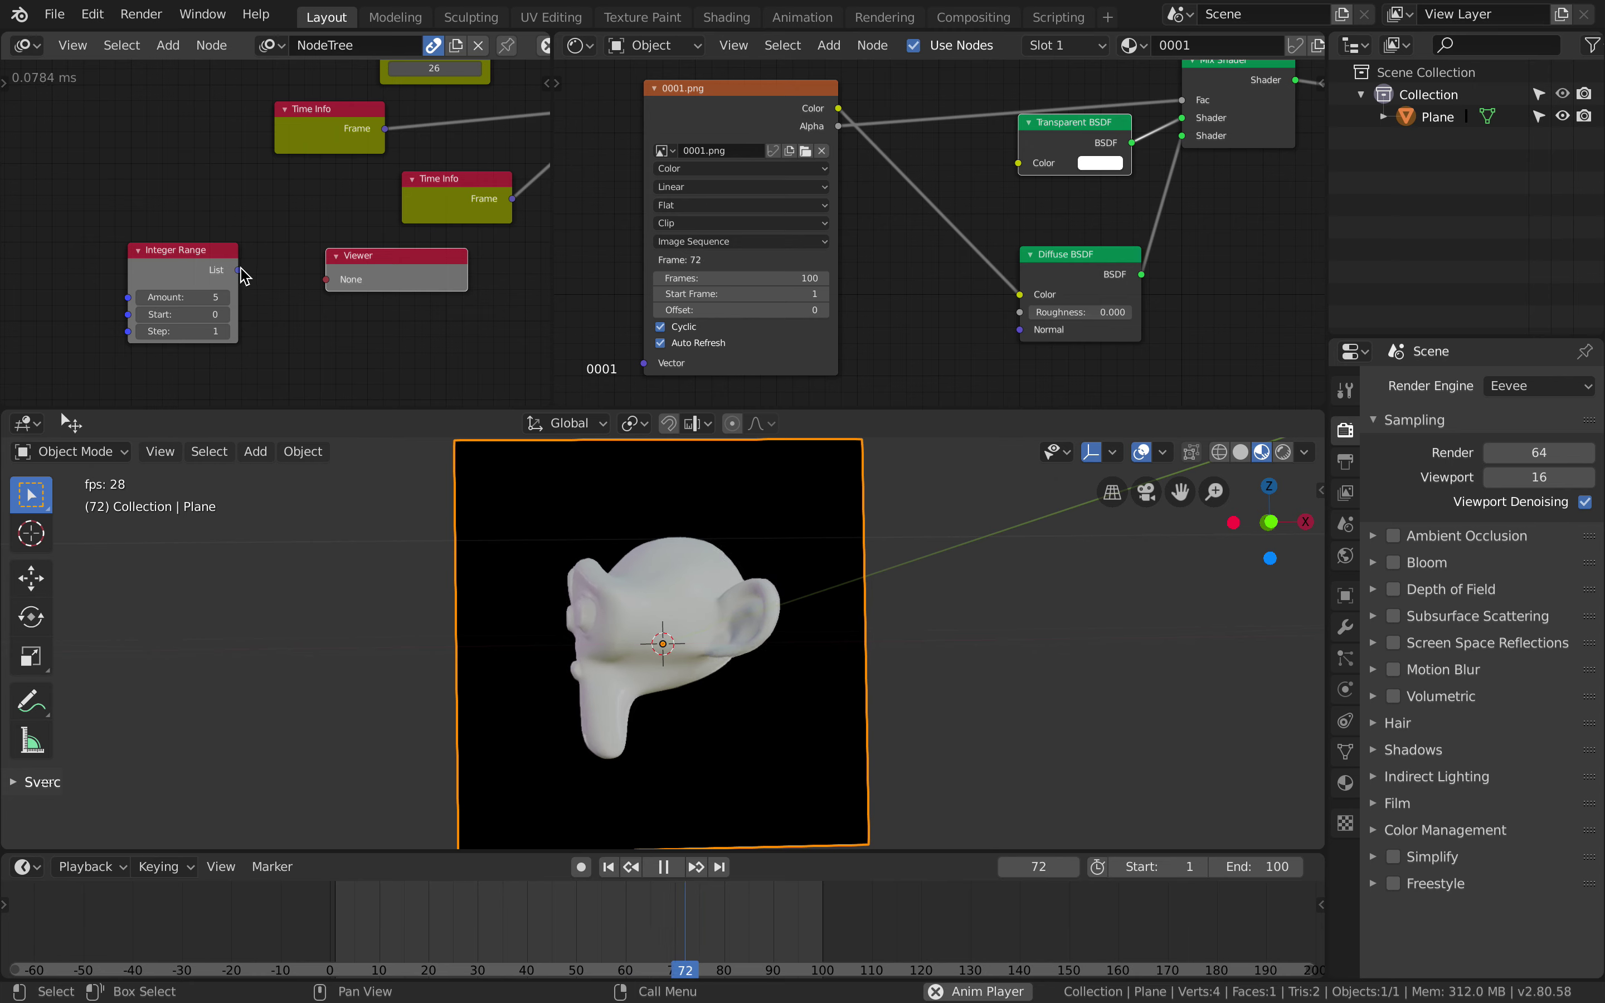
drag(238, 271, 325, 279)
Step: Set the Integer Range to Amount 9, Start 1 and Step 2, and save the file
drag(217, 305, 232, 279)
middle_drag(263, 317, 251, 281)
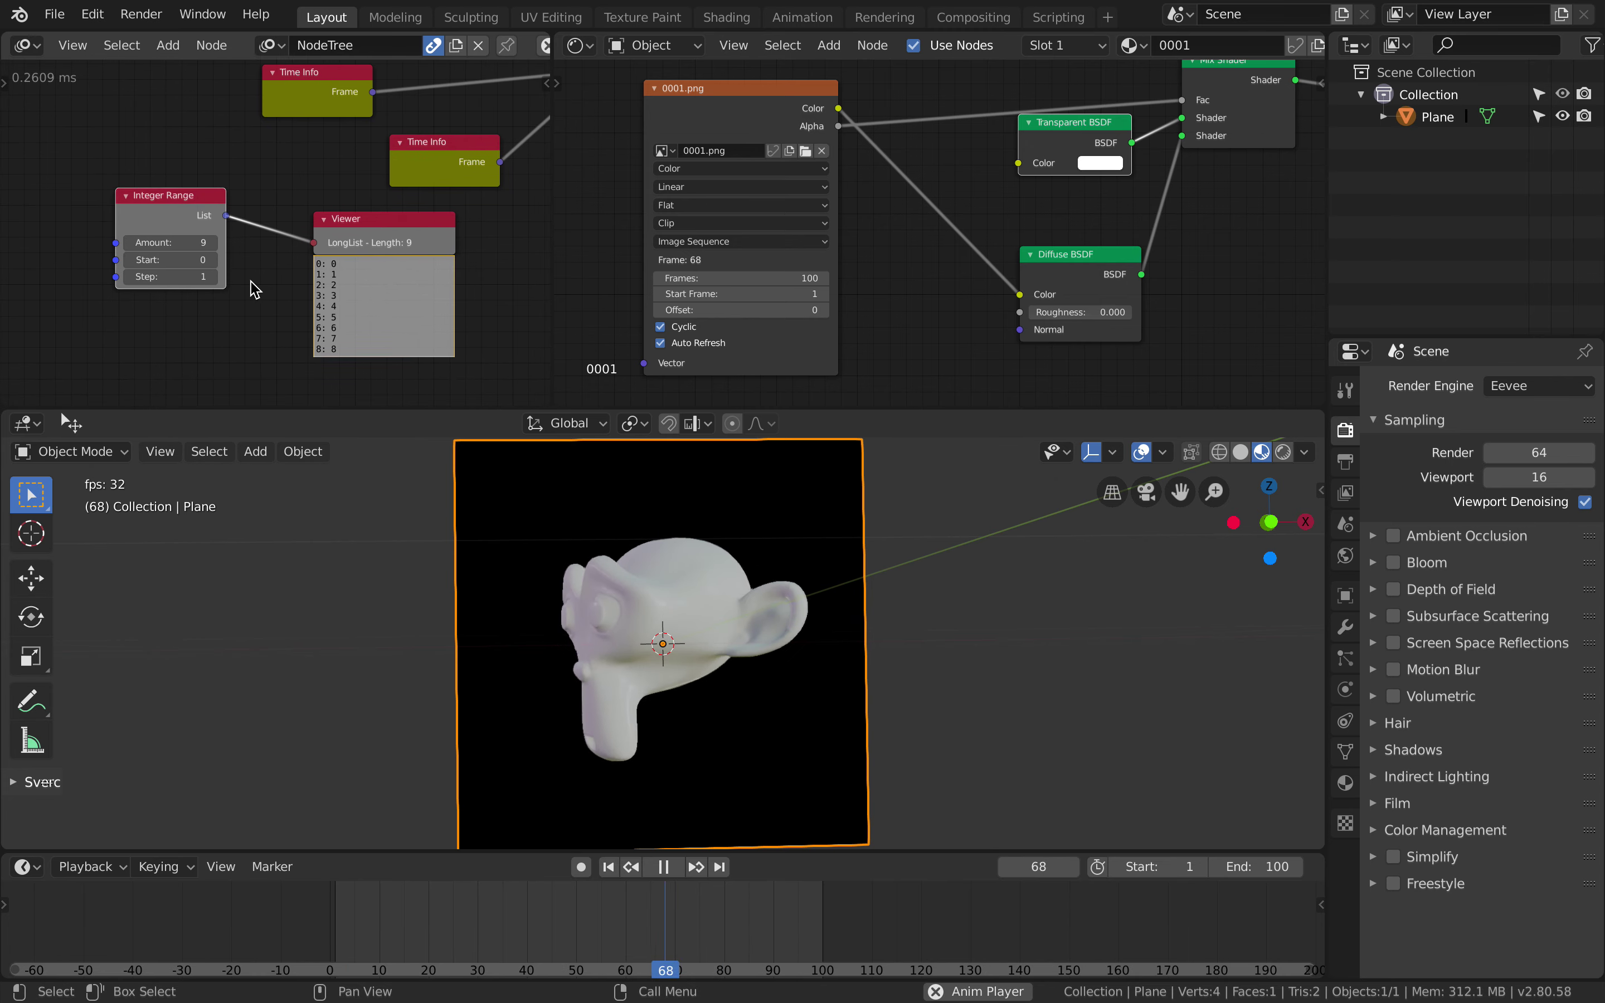
click(214, 277)
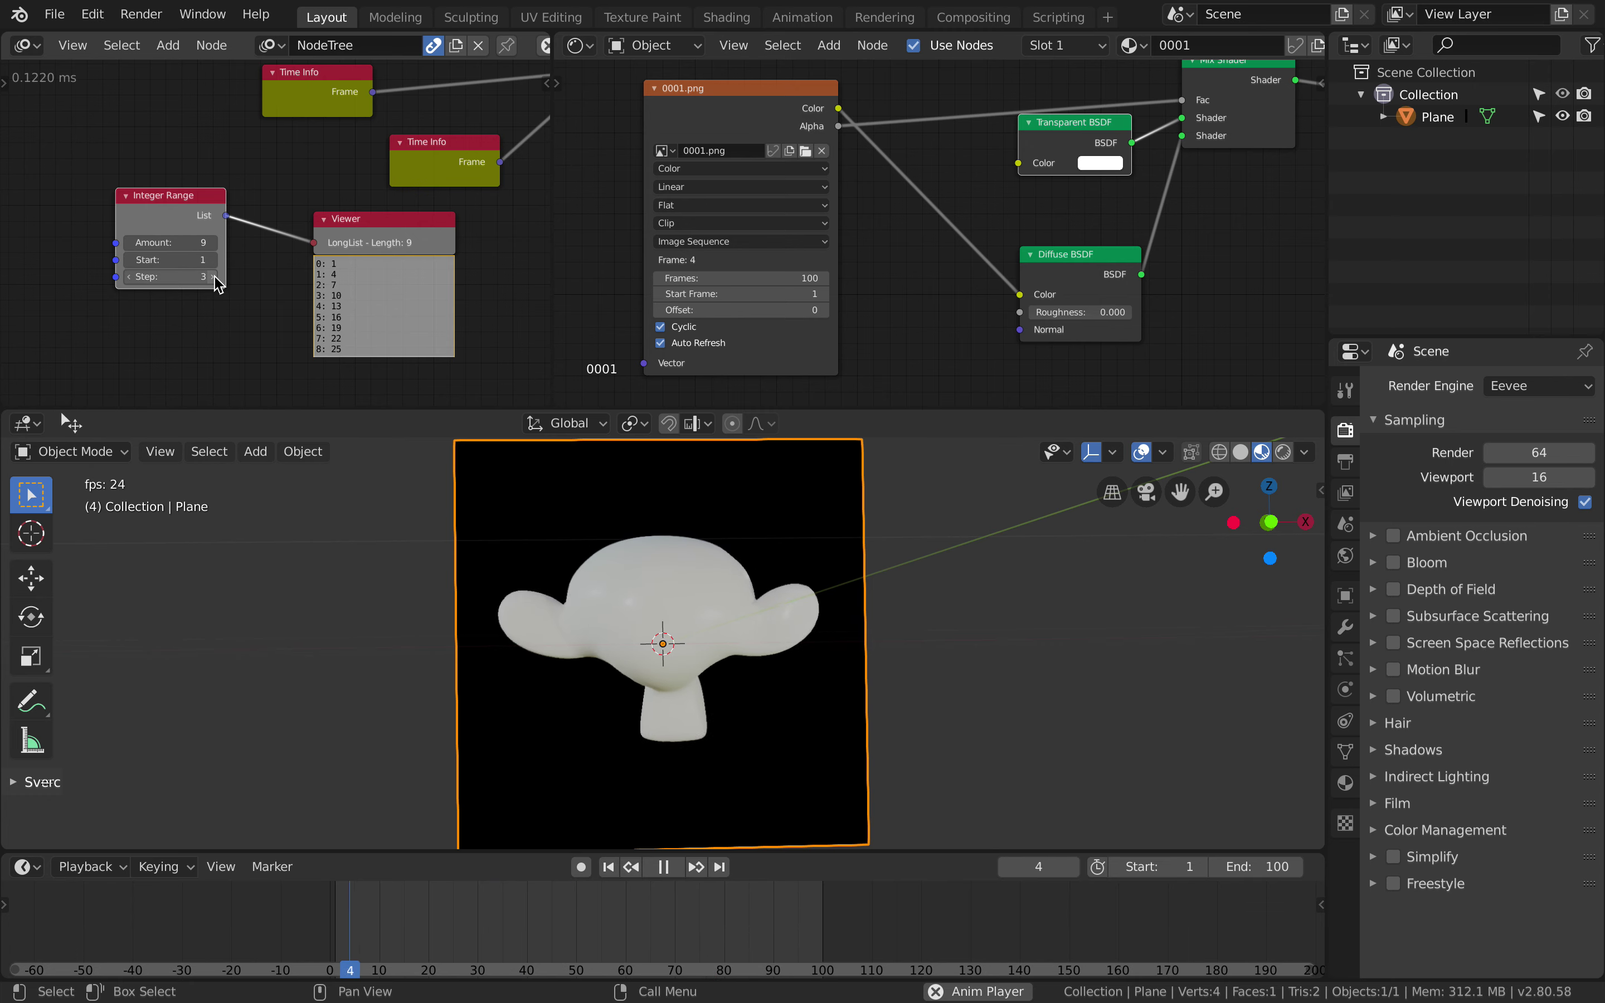
click(130, 277)
middle_drag(267, 178, 251, 224)
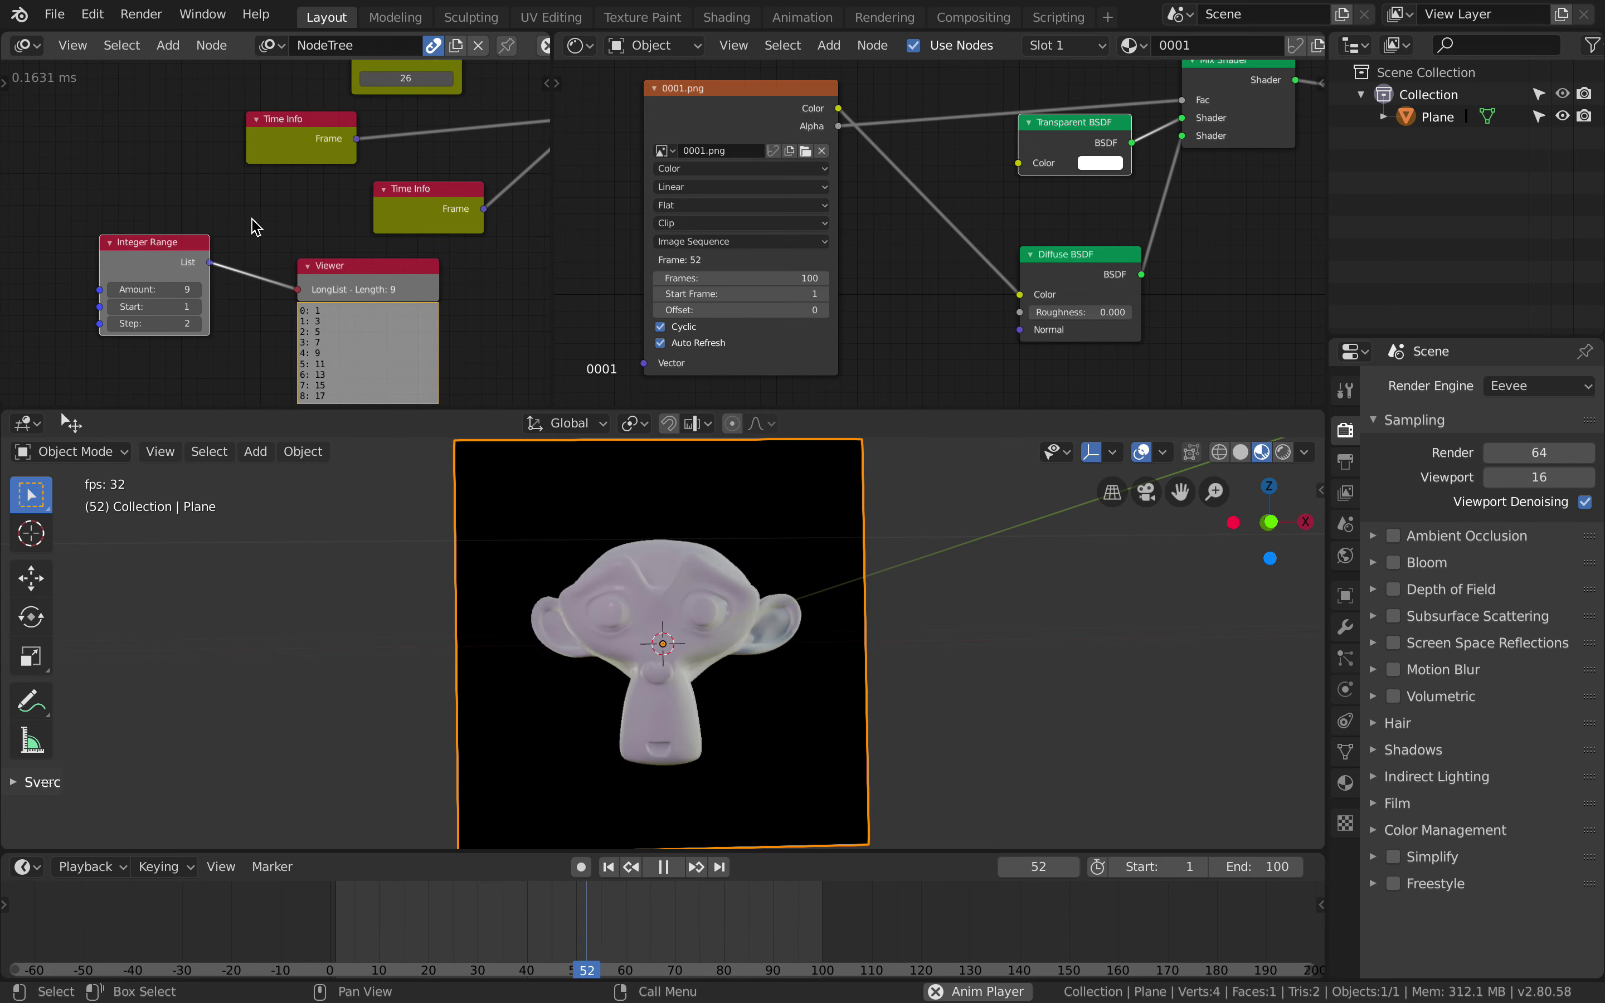
scroll(251, 224, down, 2)
key(ctrl+s)
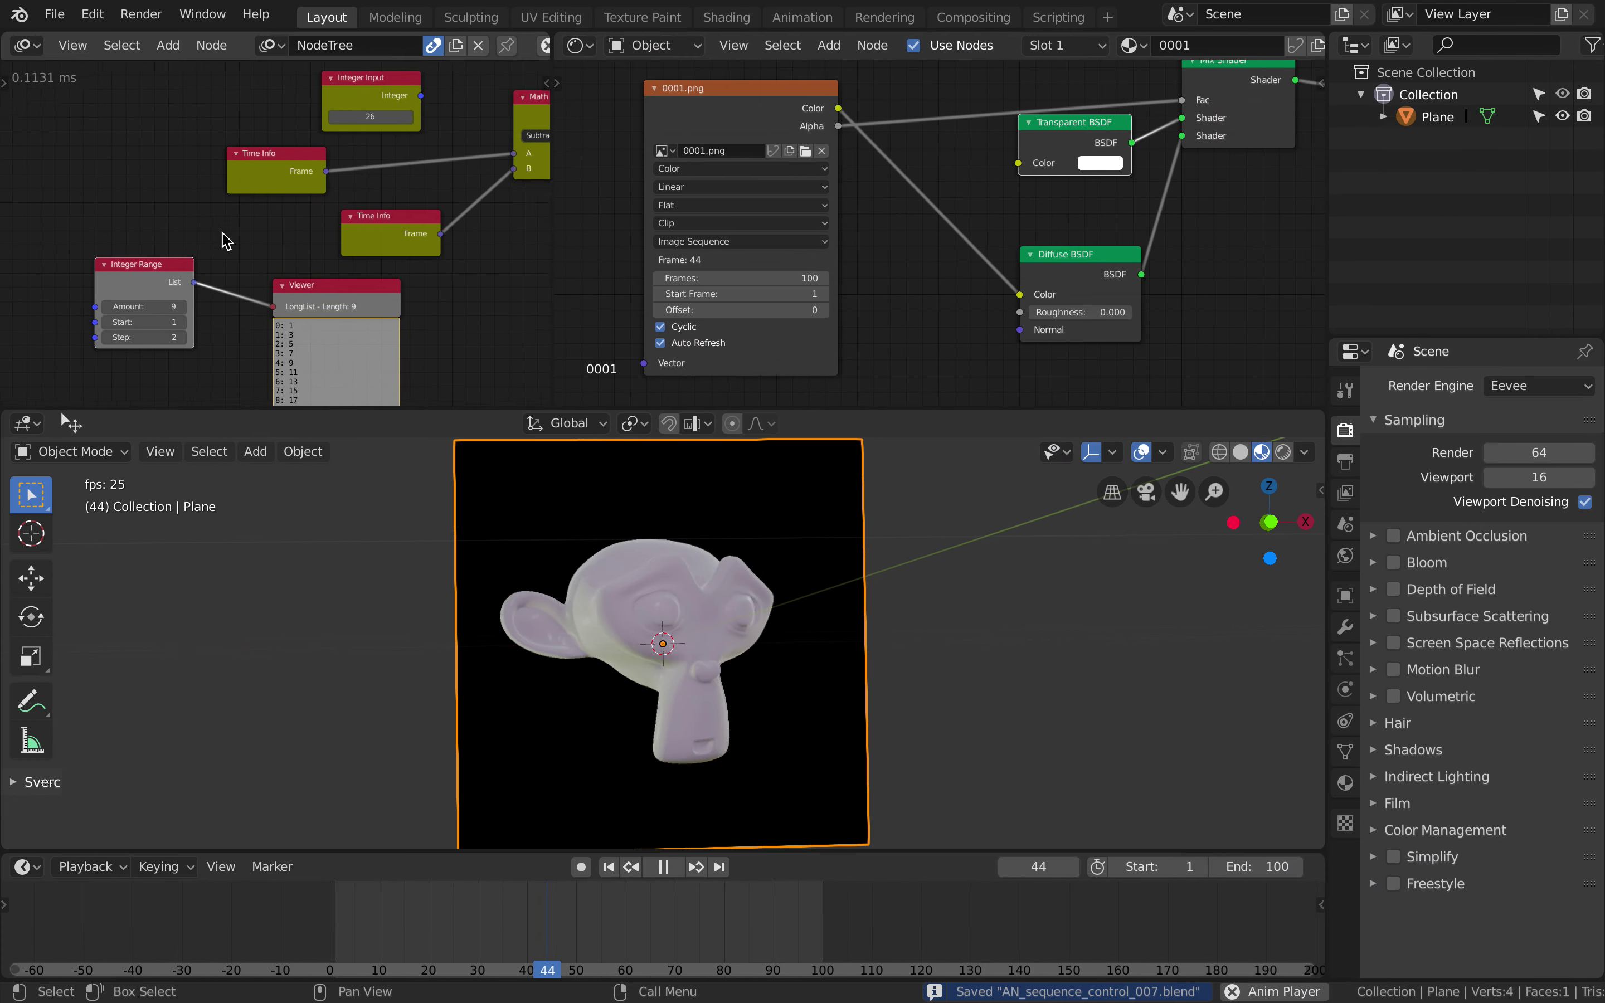
Step: Connect the Integer Range list to input A of the Math node and insert a Get List Element node on that link
drag(187, 281, 506, 154)
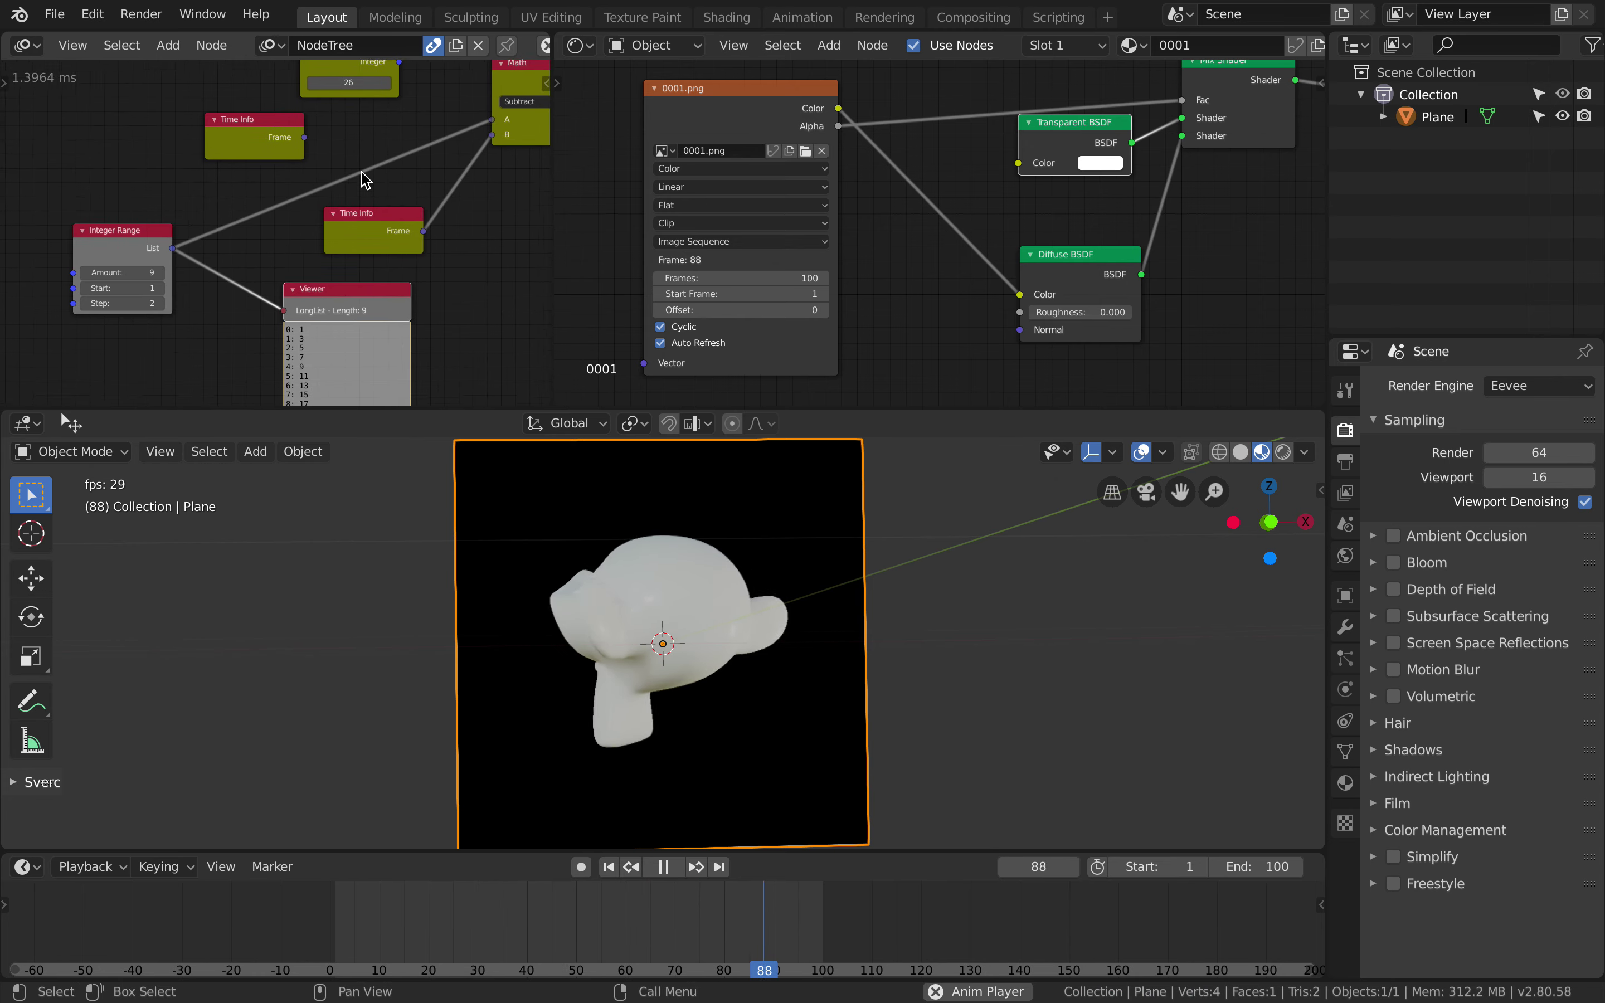
key(ctrl+s)
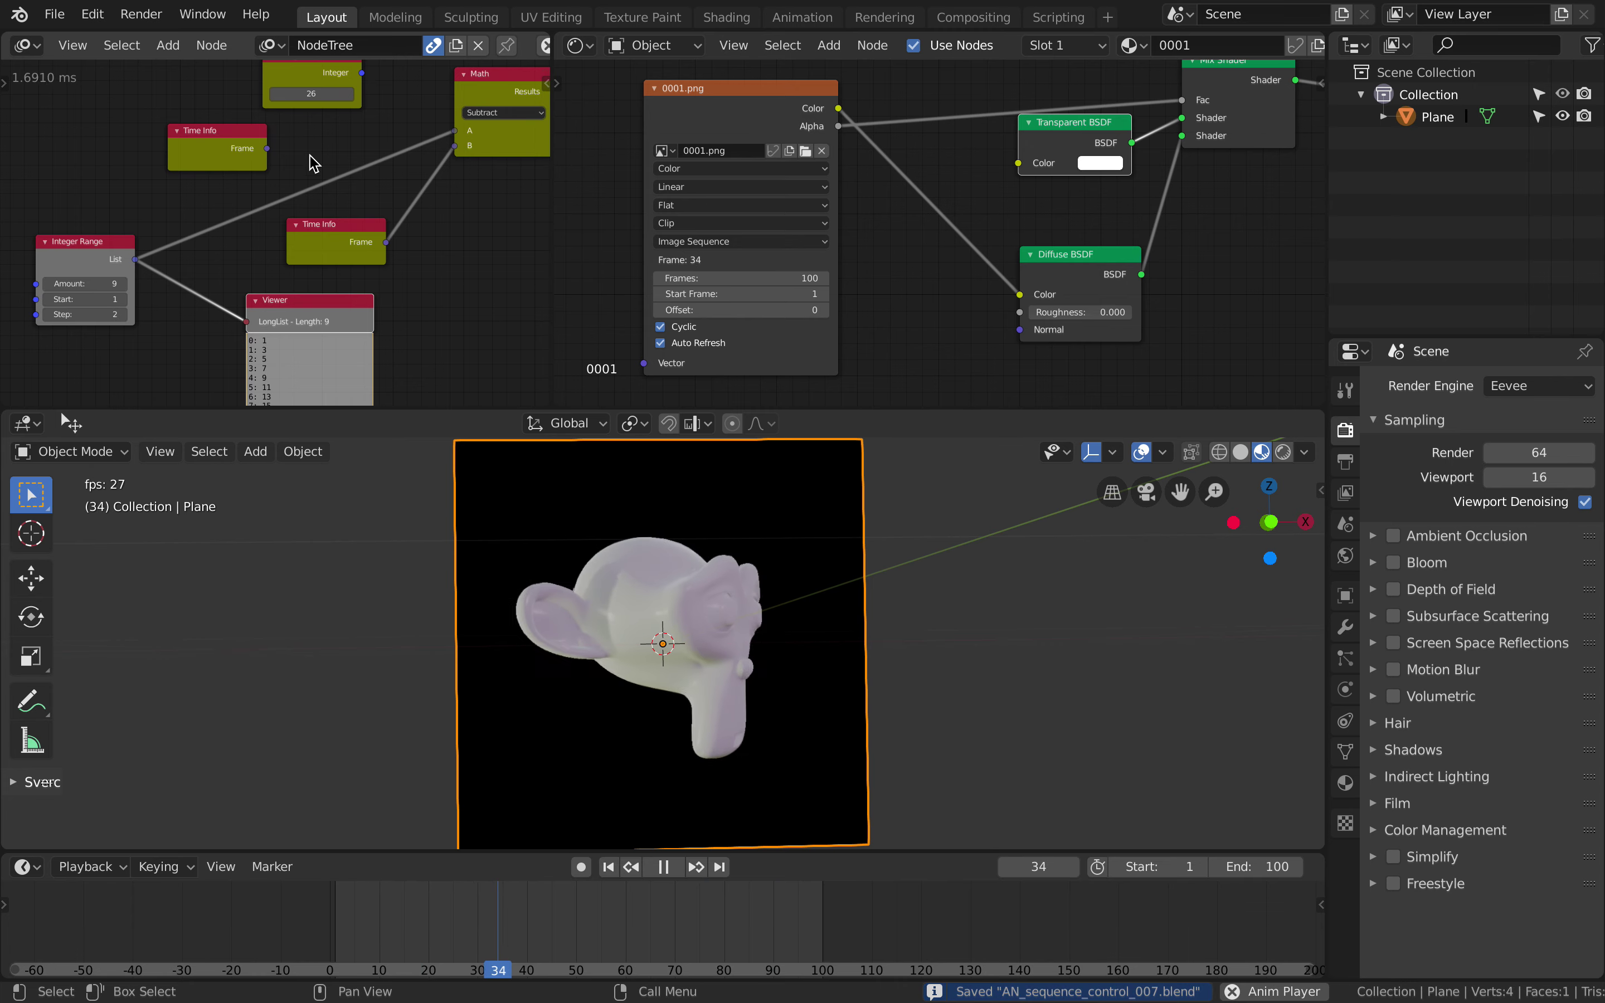
key(ctrl+a)
text(get list)
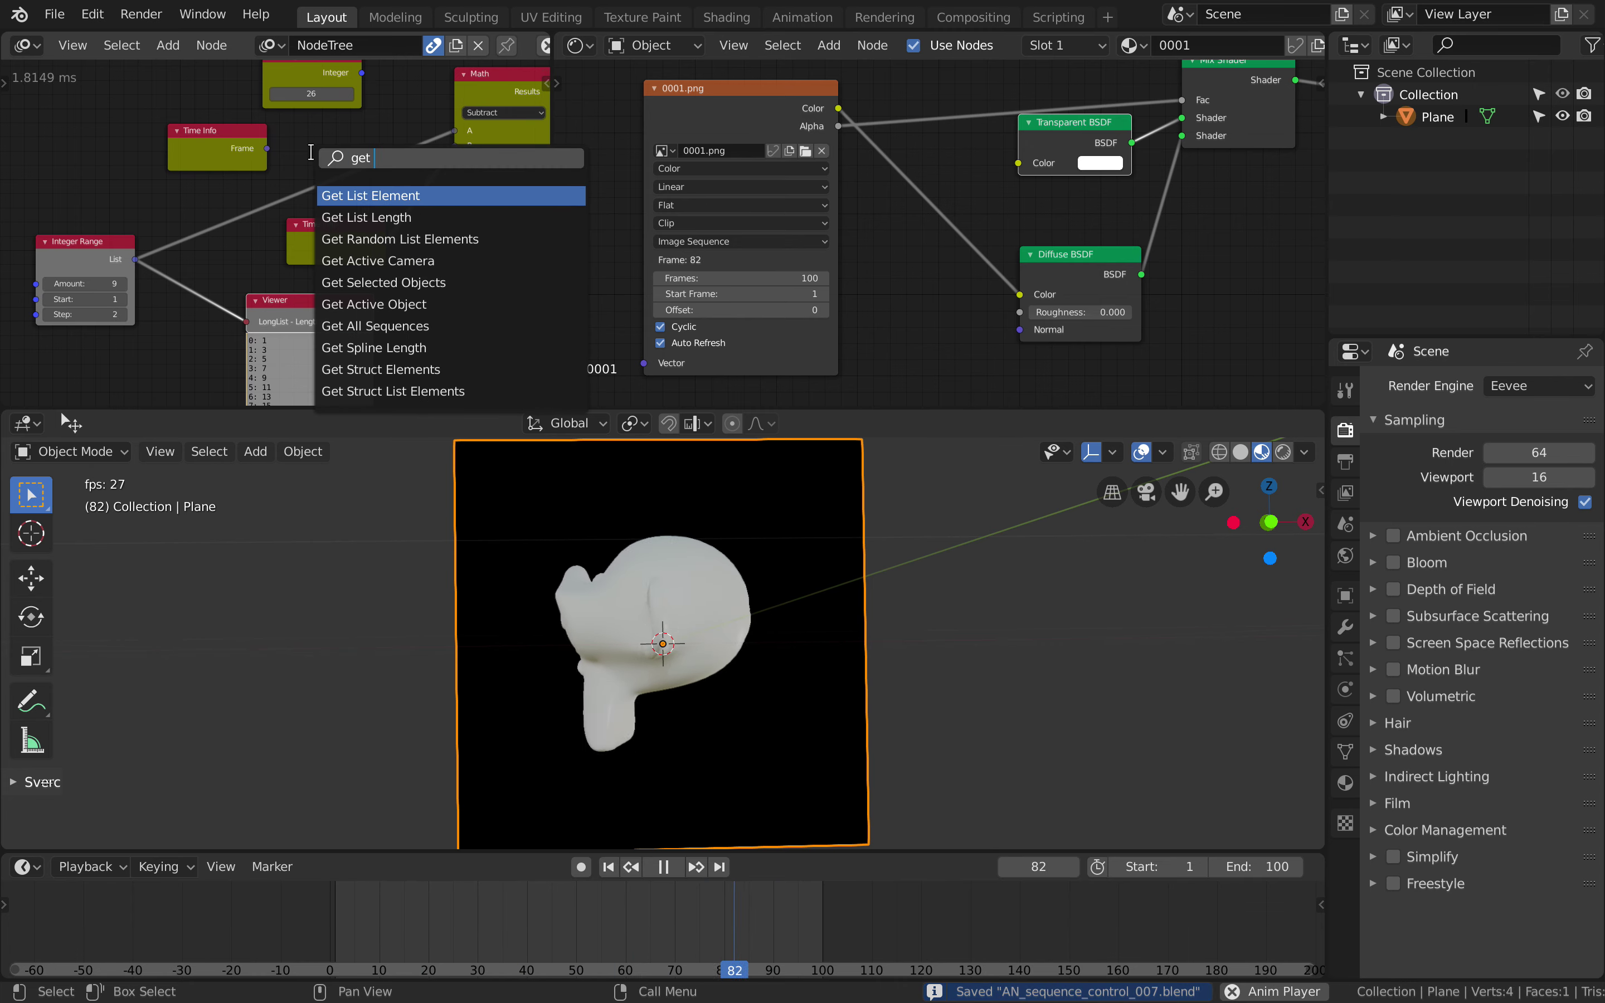
key(Return)
click(327, 178)
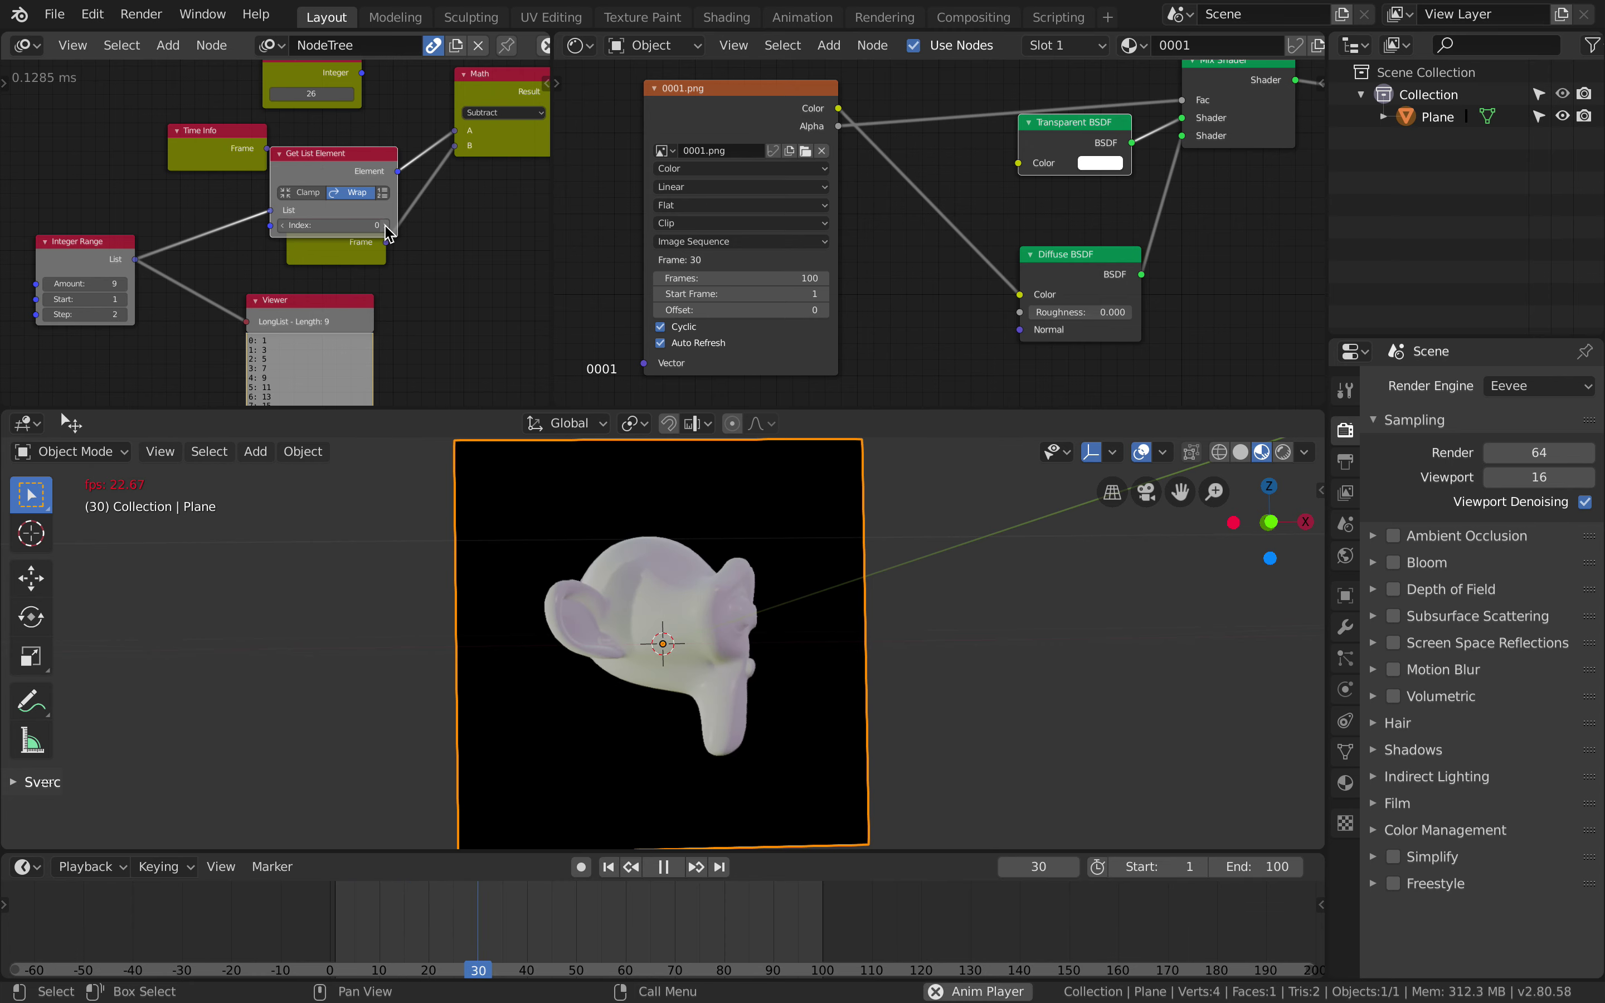
Step: Feed the left Time Info frame into the Get List Element's Index and move that node clear of the lower Time Info node
drag(251, 162, 271, 226)
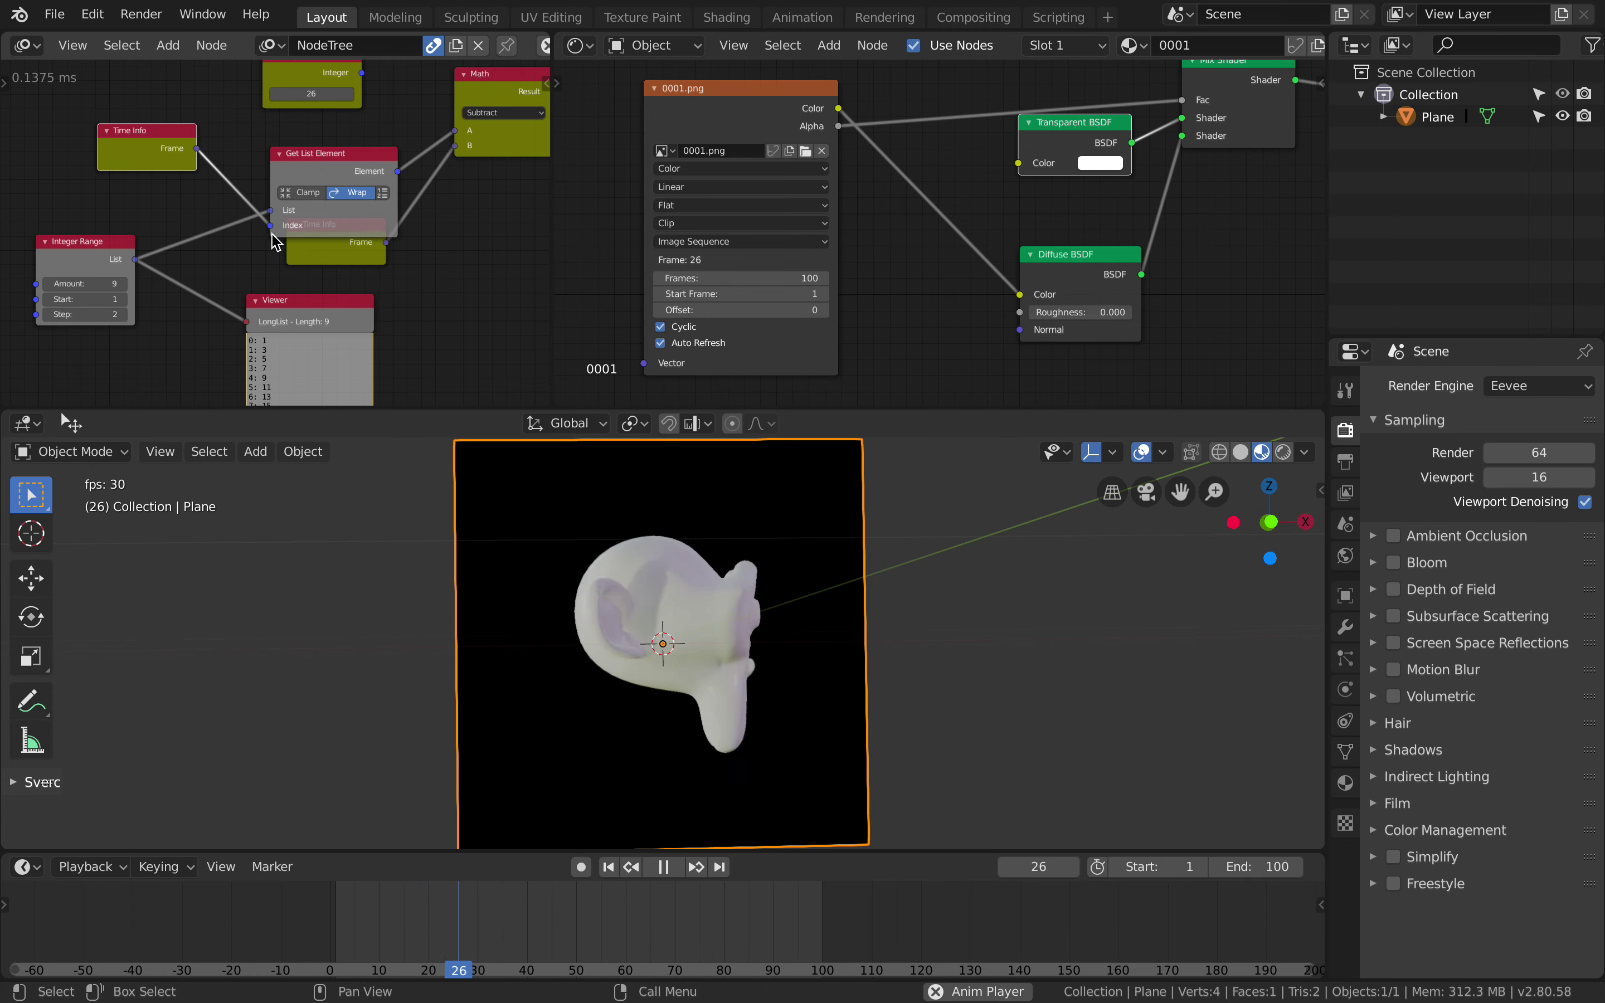
drag(319, 170, 272, 123)
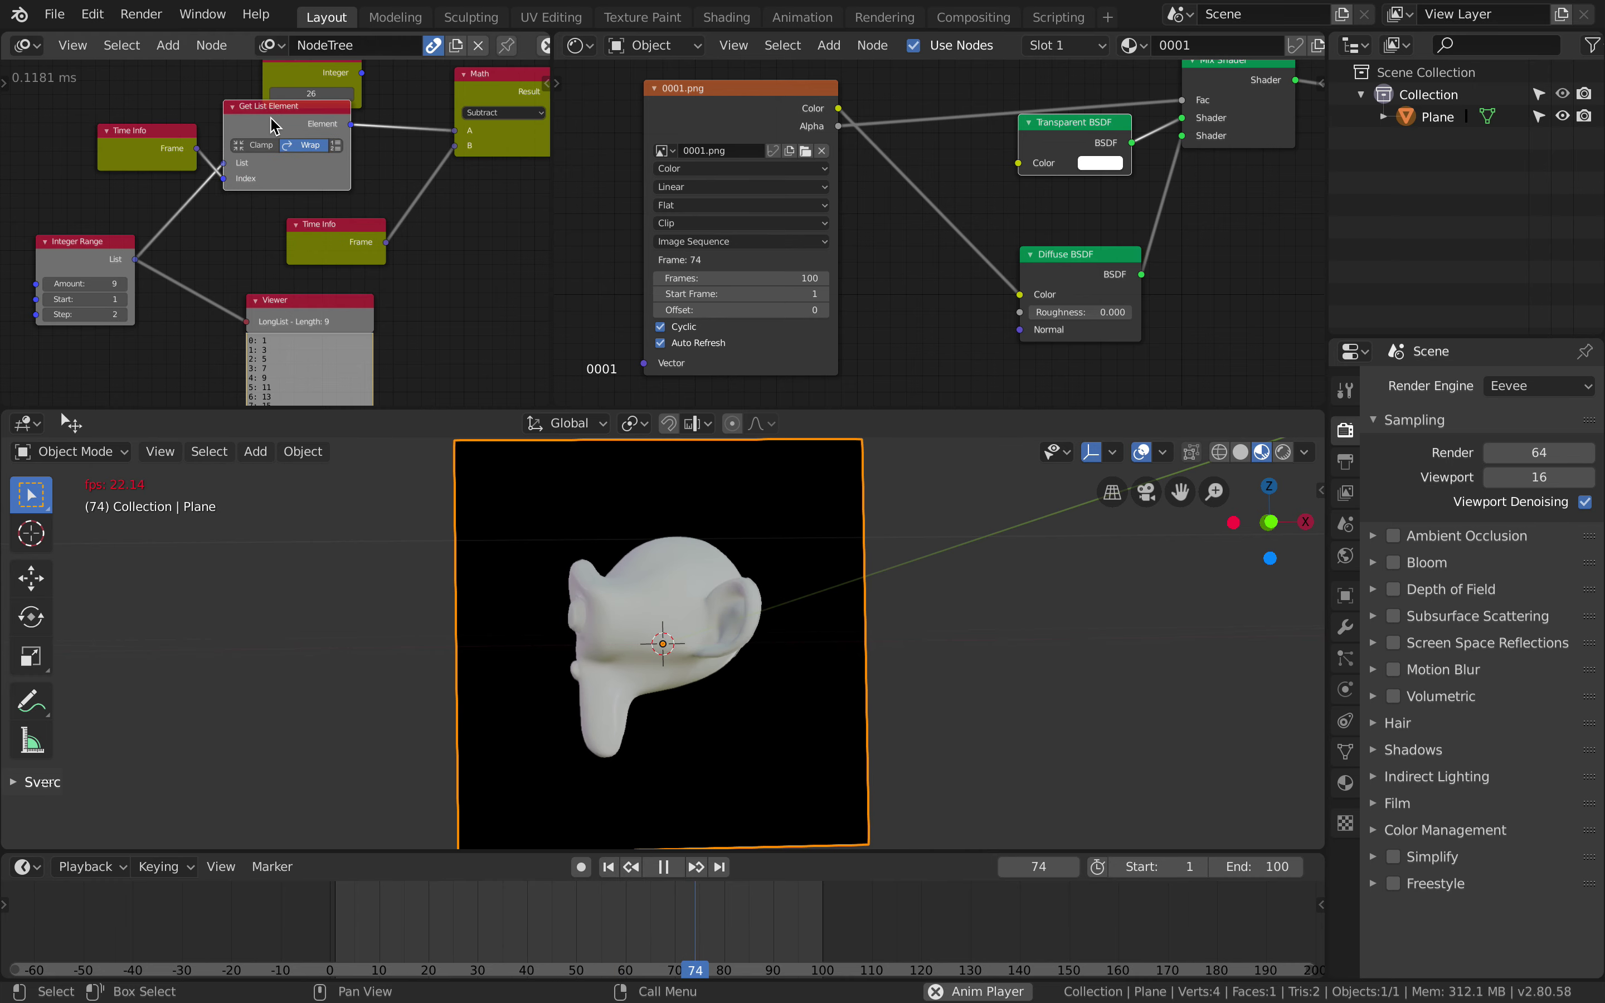
Step: Set the Integer Range's Amount to 16 and Step to 19, and save the file
drag(132, 279, 126, 289)
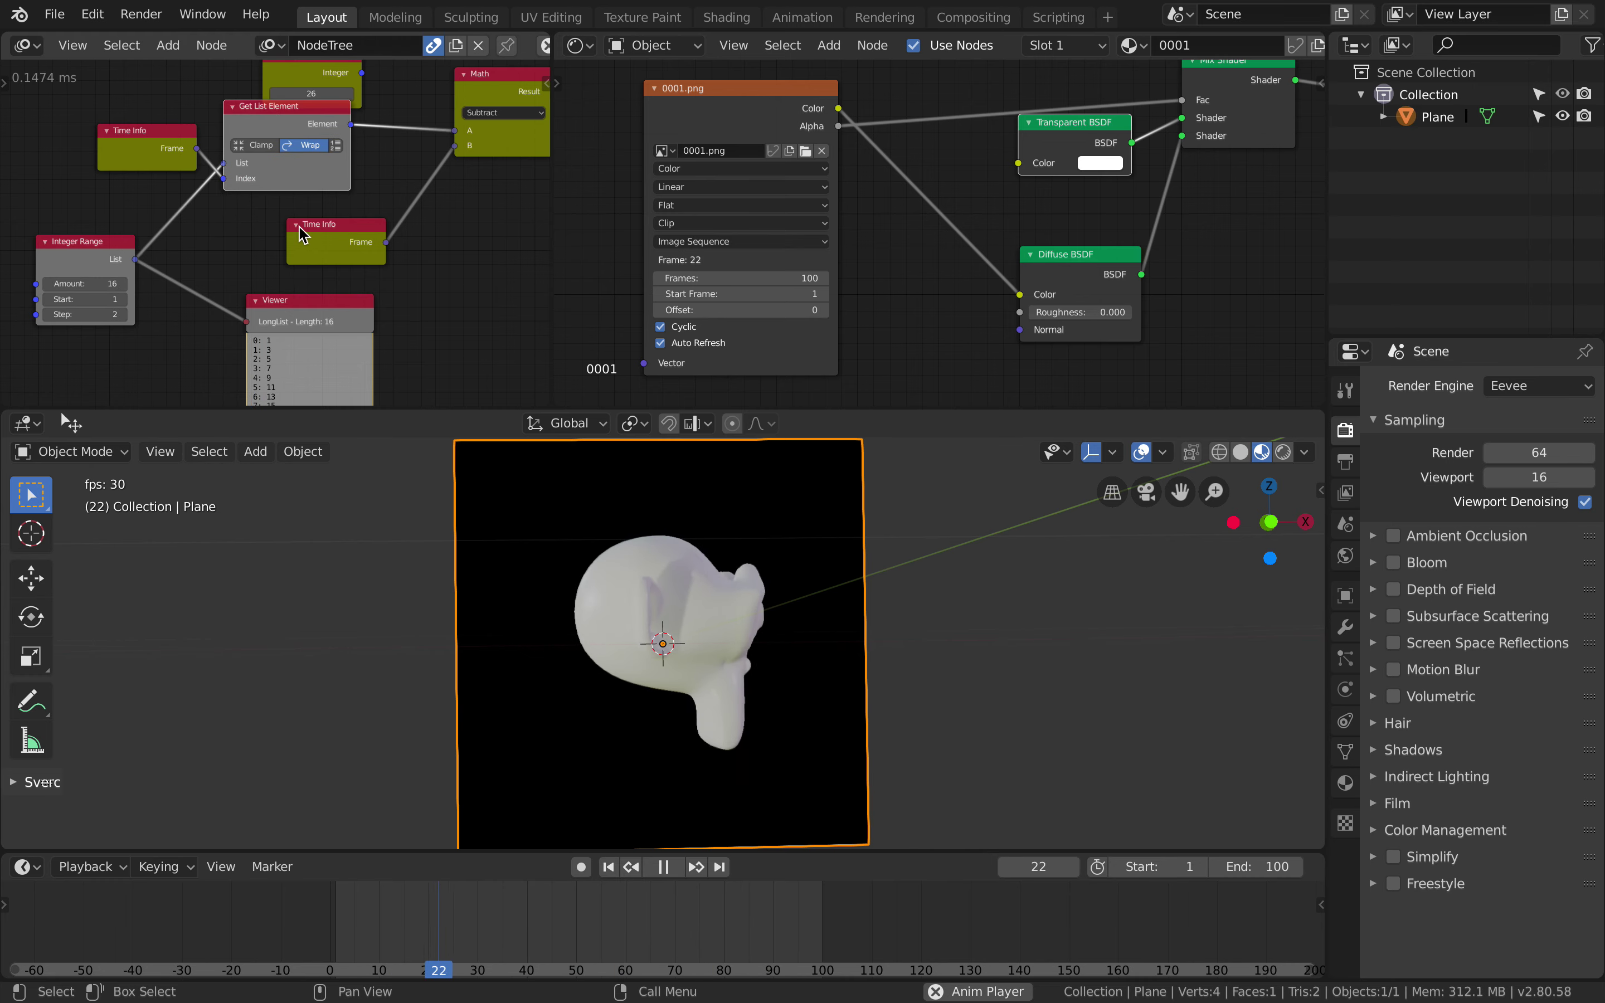
drag(301, 234, 279, 223)
middle_drag(285, 142, 283, 170)
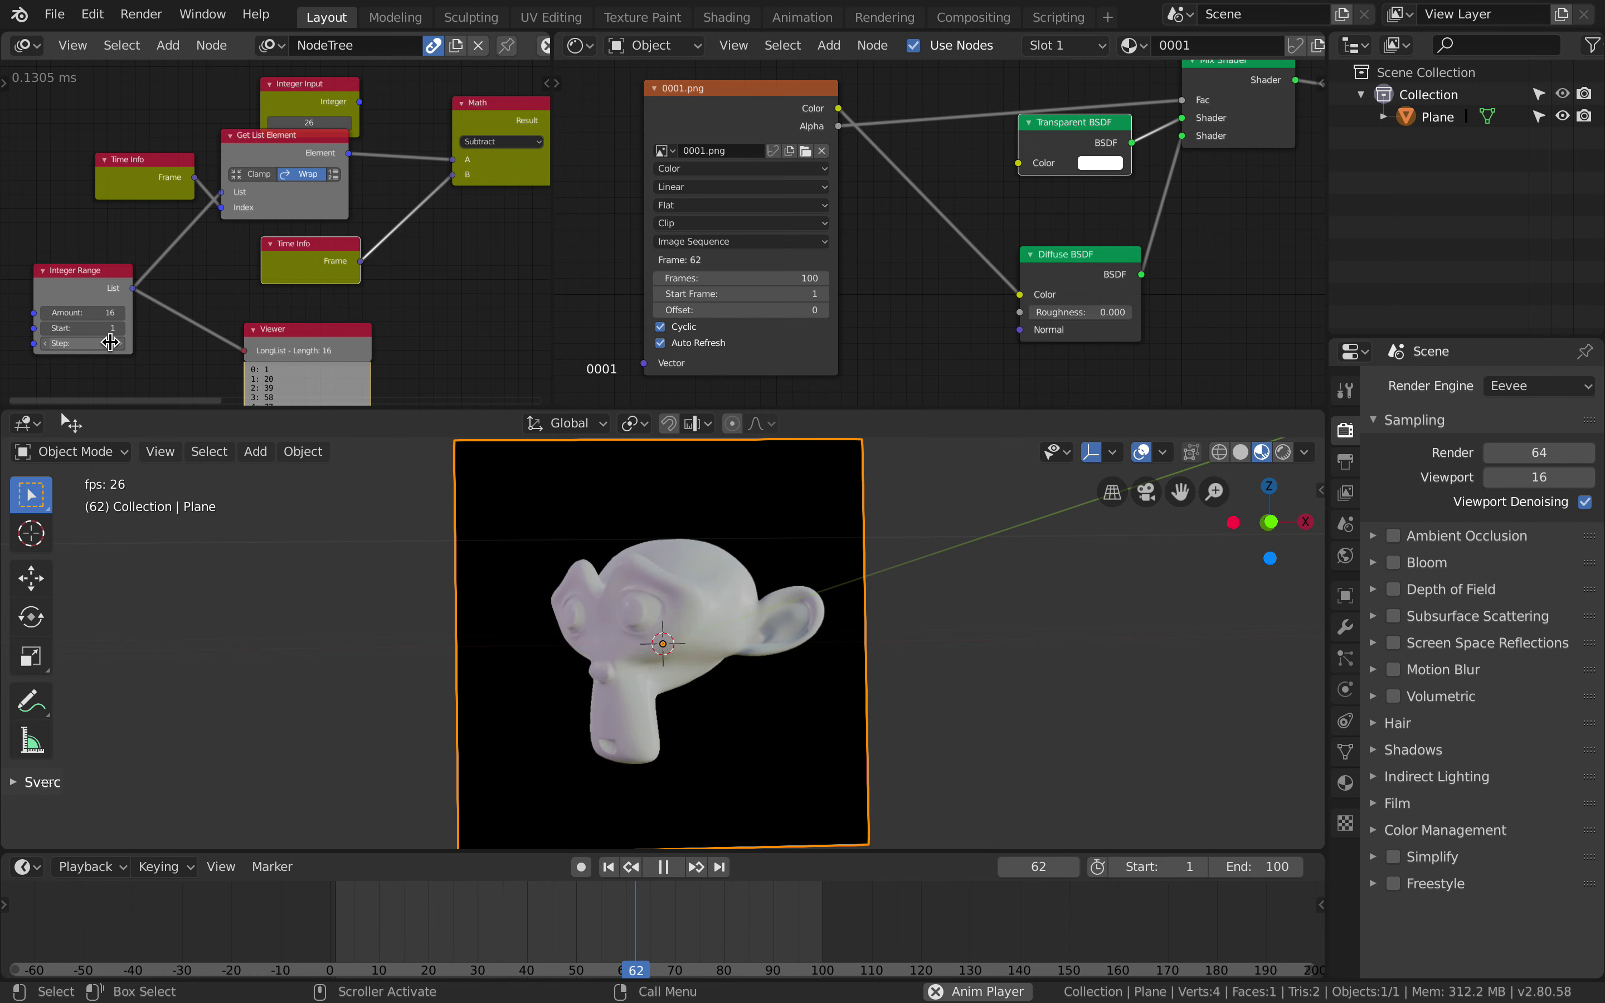
middle_drag(293, 245, 300, 243)
key(ctrl+s)
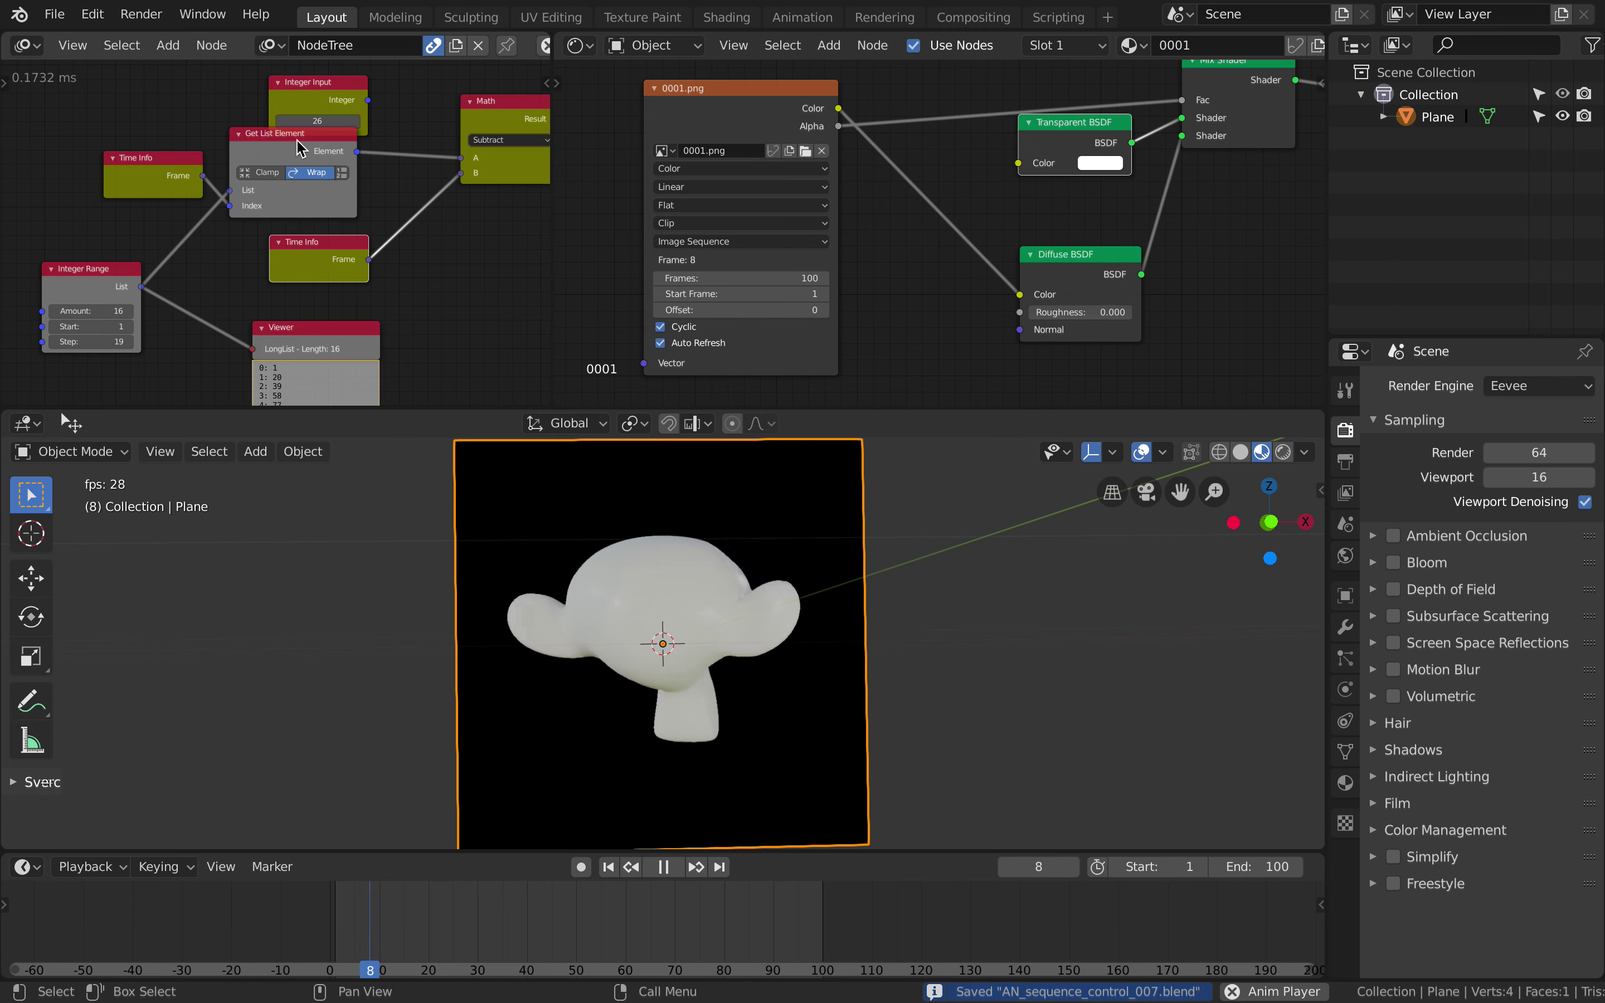
Step: Rearrange the Get List Element and Time Info nodes and connect the Math Result to the to Integer (floor) node's Float input
drag(287, 138, 251, 154)
drag(139, 155, 98, 125)
middle_drag(536, 143, 296, 154)
middle_drag(383, 87, 321, 133)
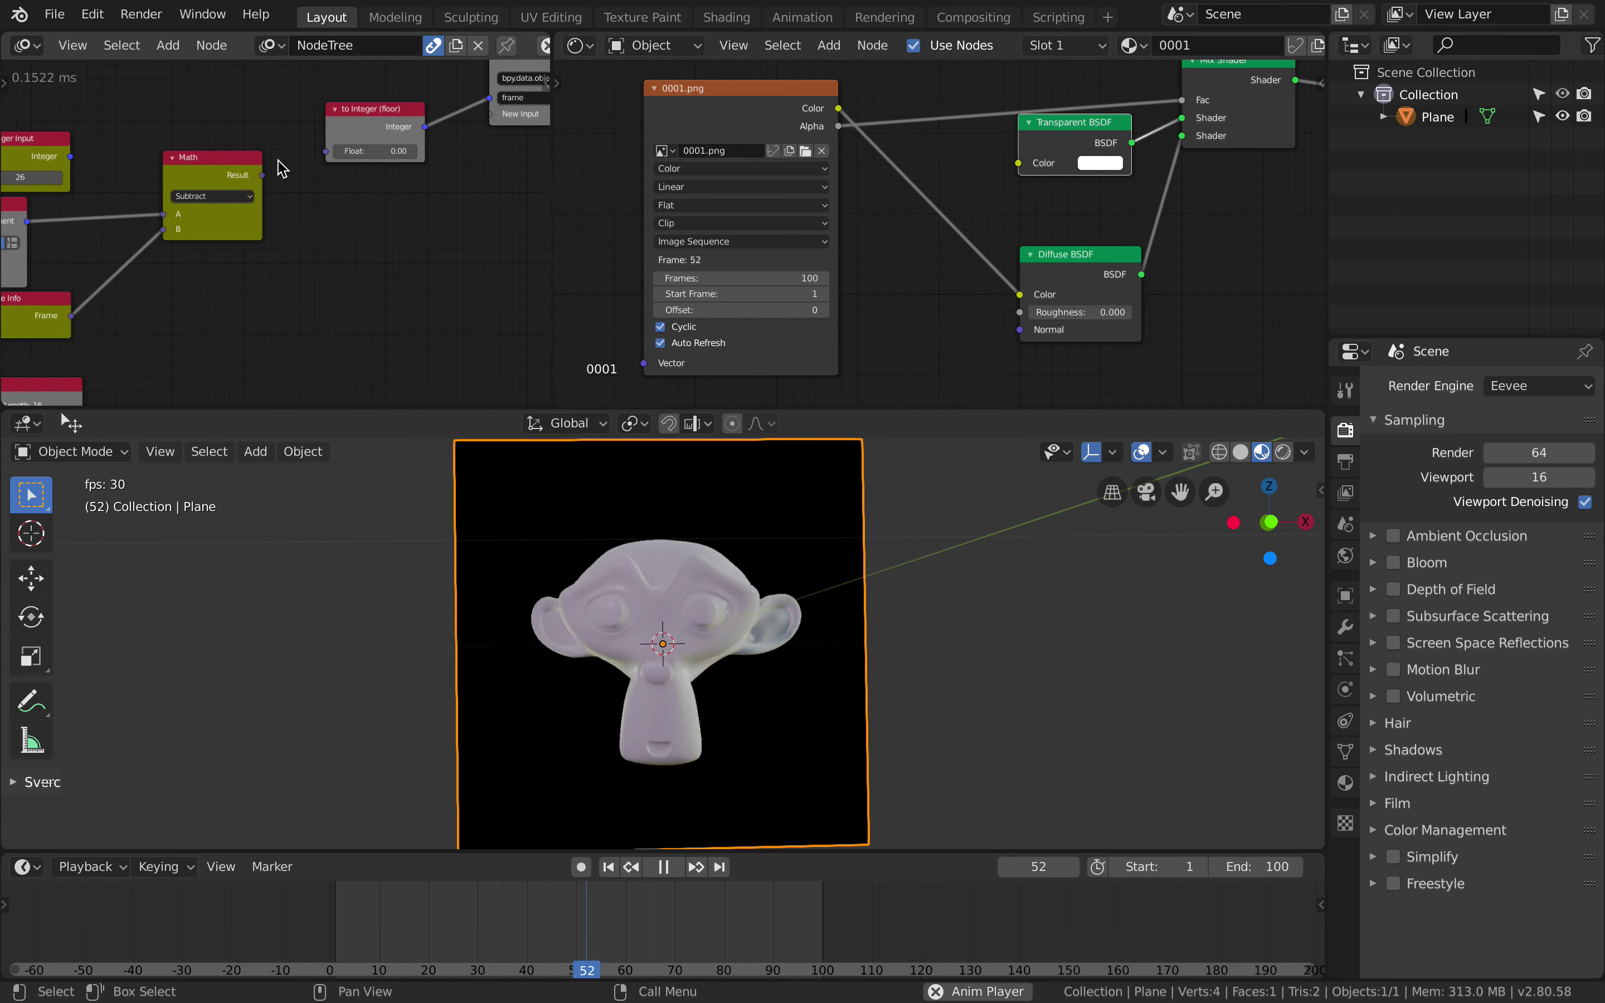
scroll(279, 165, up, 2)
scroll(279, 168, right, 2)
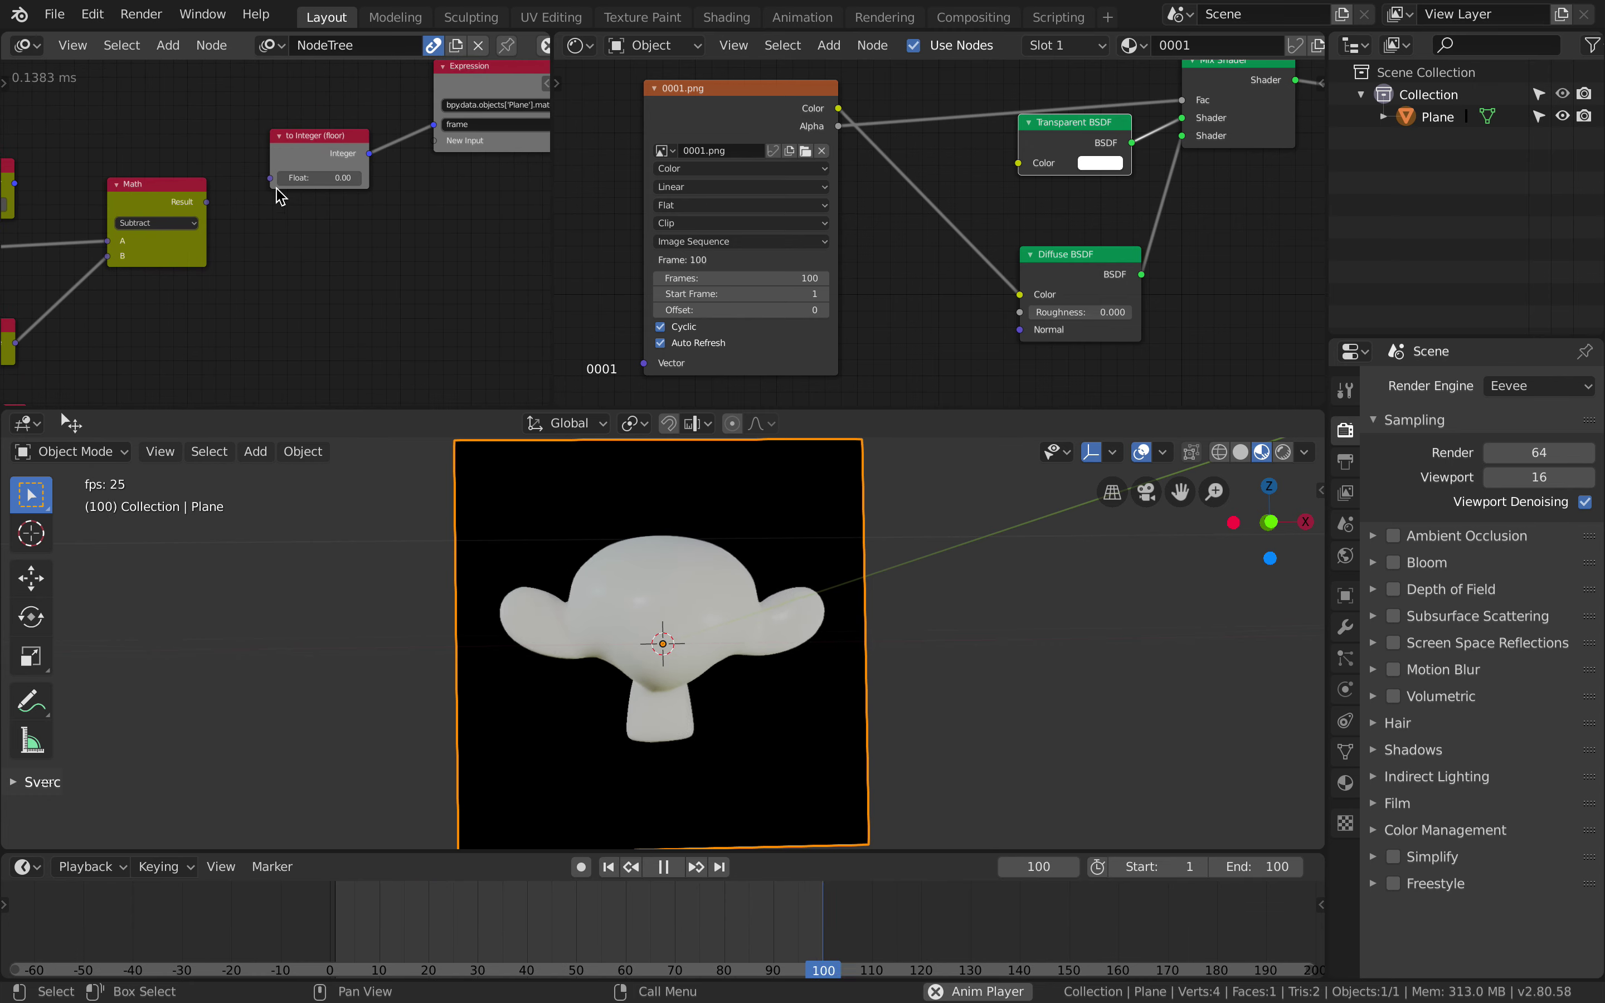
drag(207, 201, 270, 178)
scroll(166, 160, left, 2)
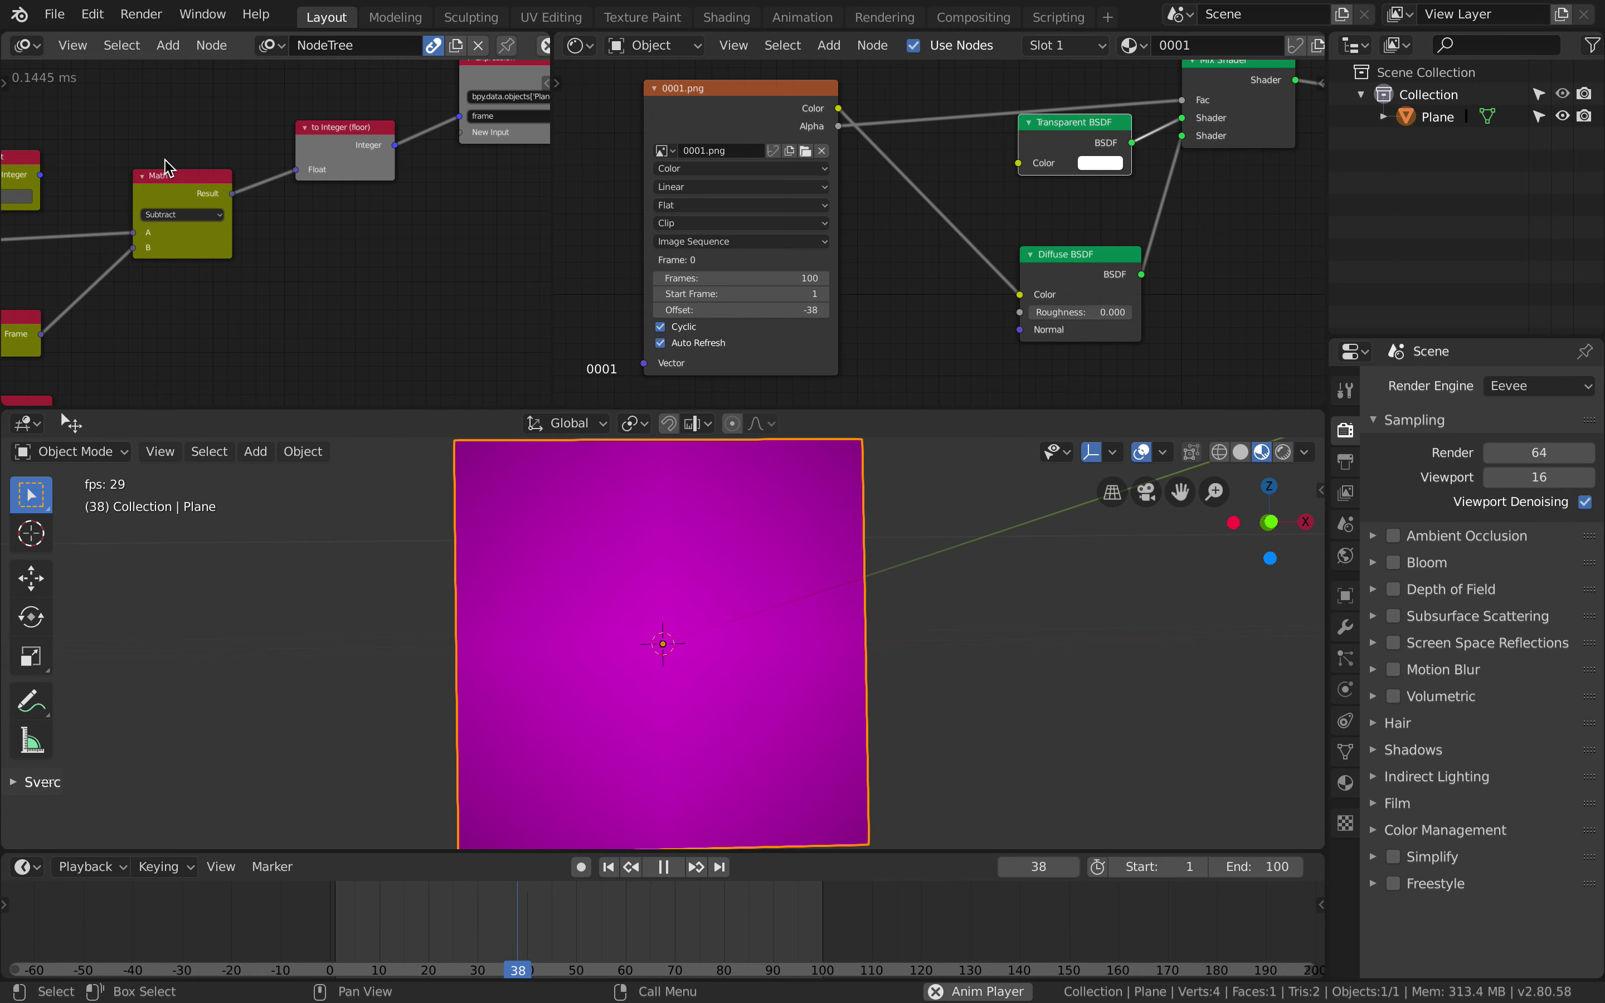
Step: Try a Step of 2 on the Integer Range node and settle on a Step of 3
scroll(166, 160, left, 4)
scroll(166, 162, down, 2)
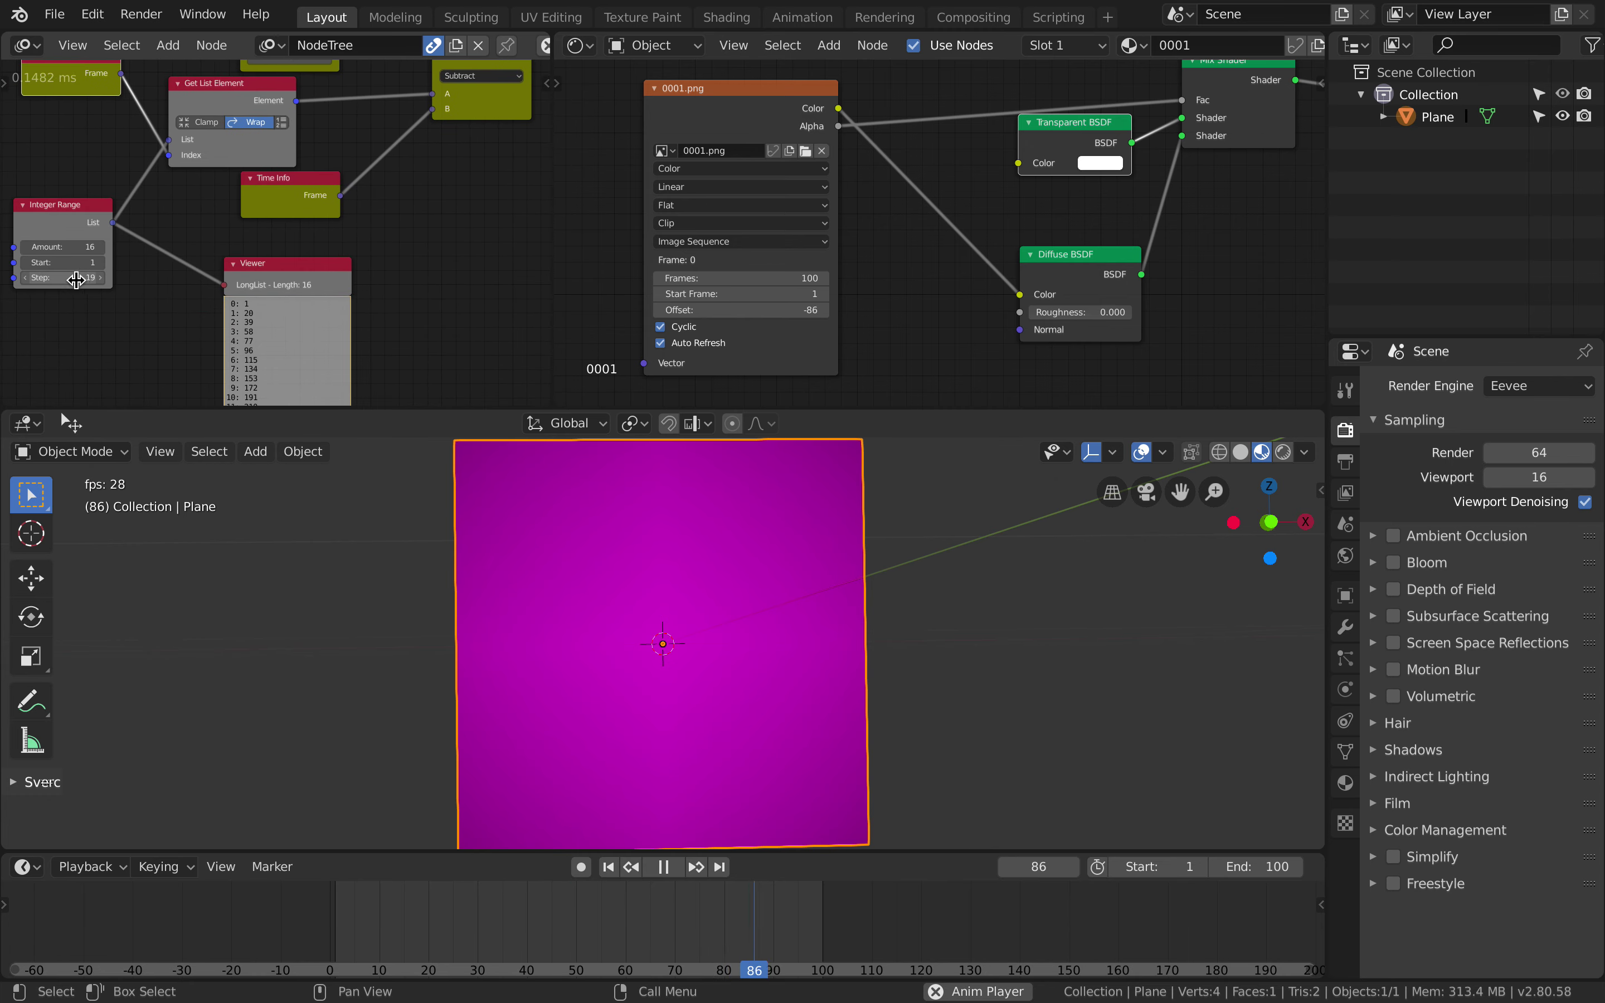
key(Return)
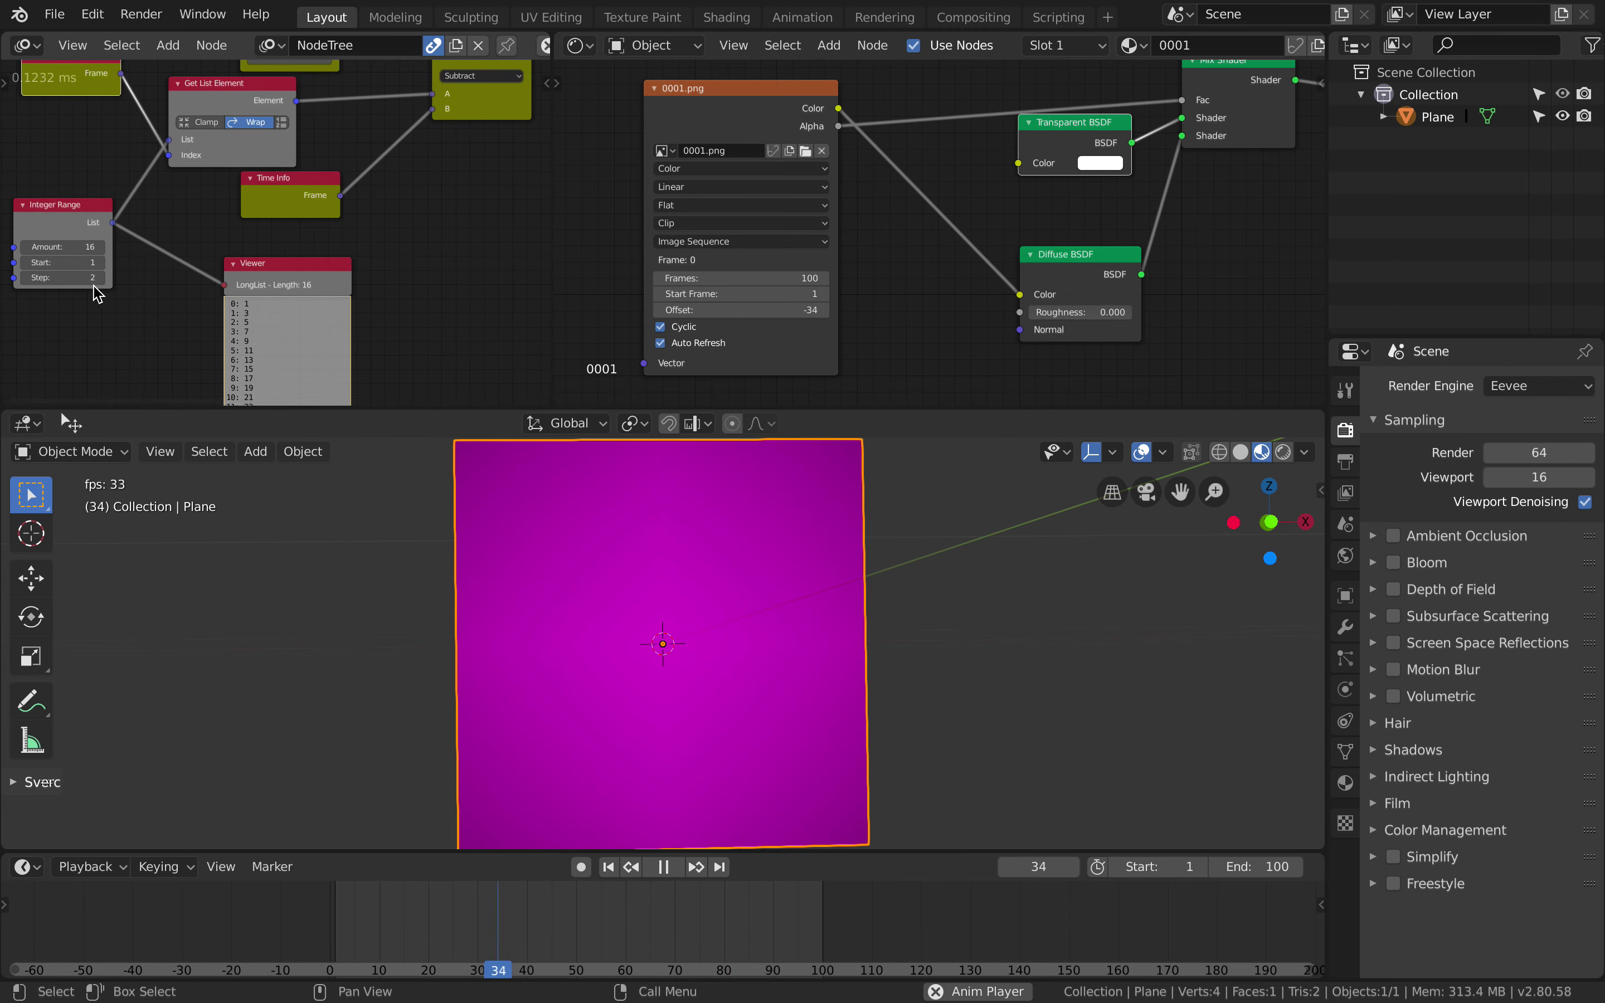
key(Return)
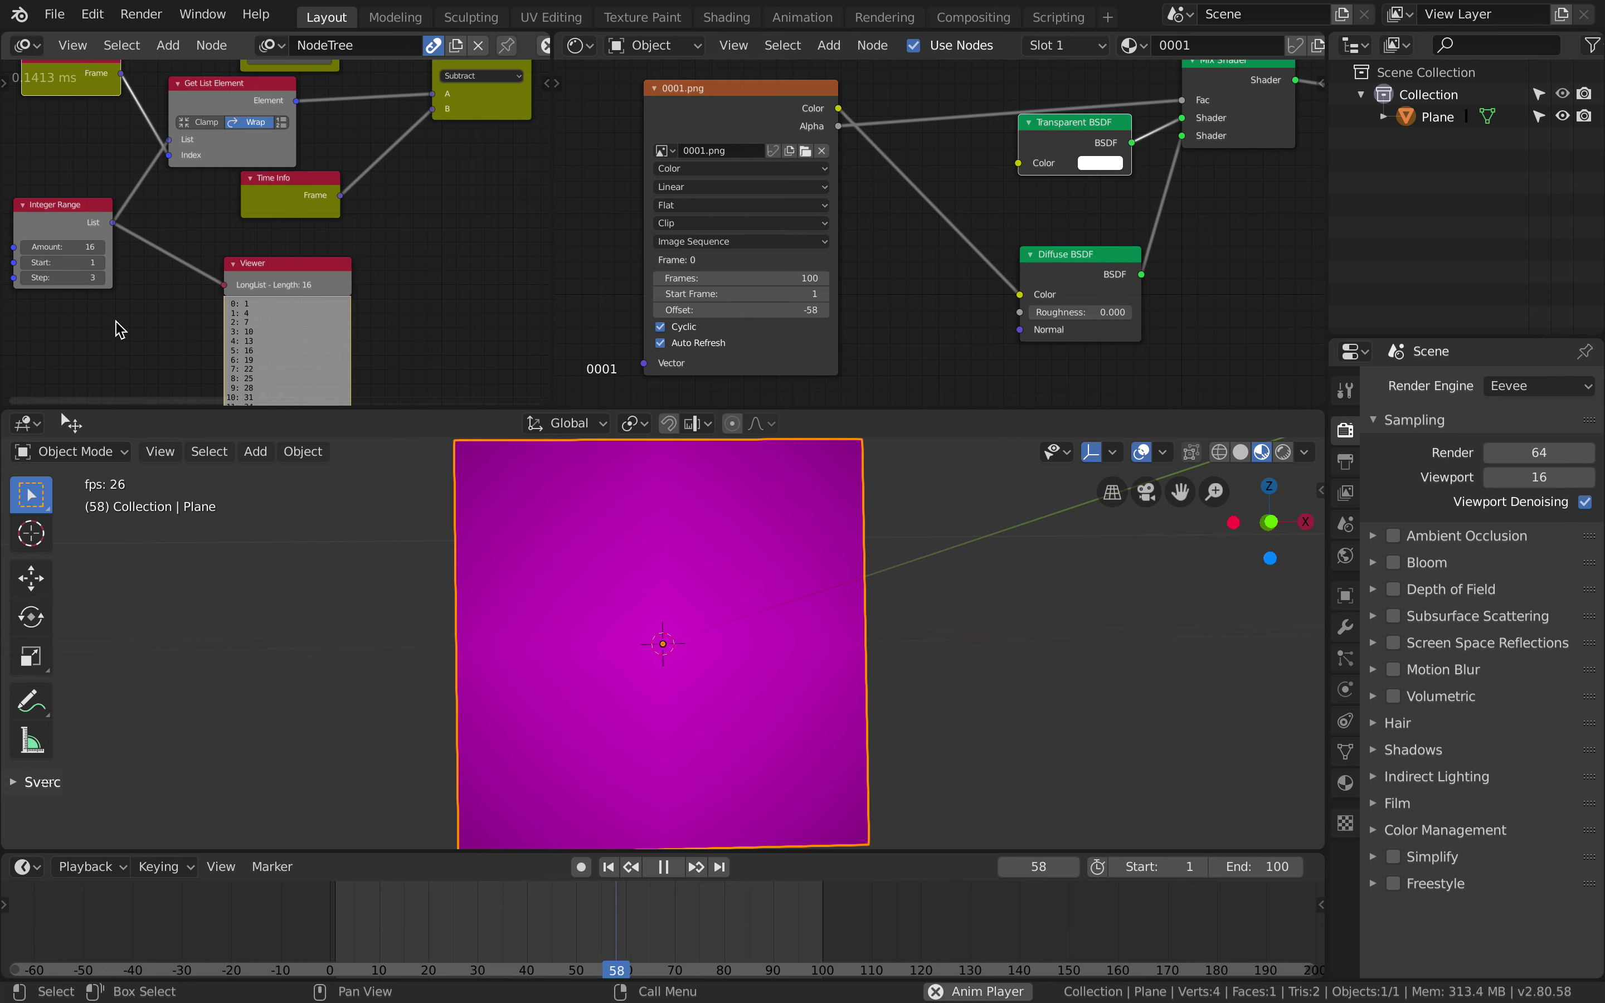
Step: Save the file and stop the animation playback
right_click(318, 975)
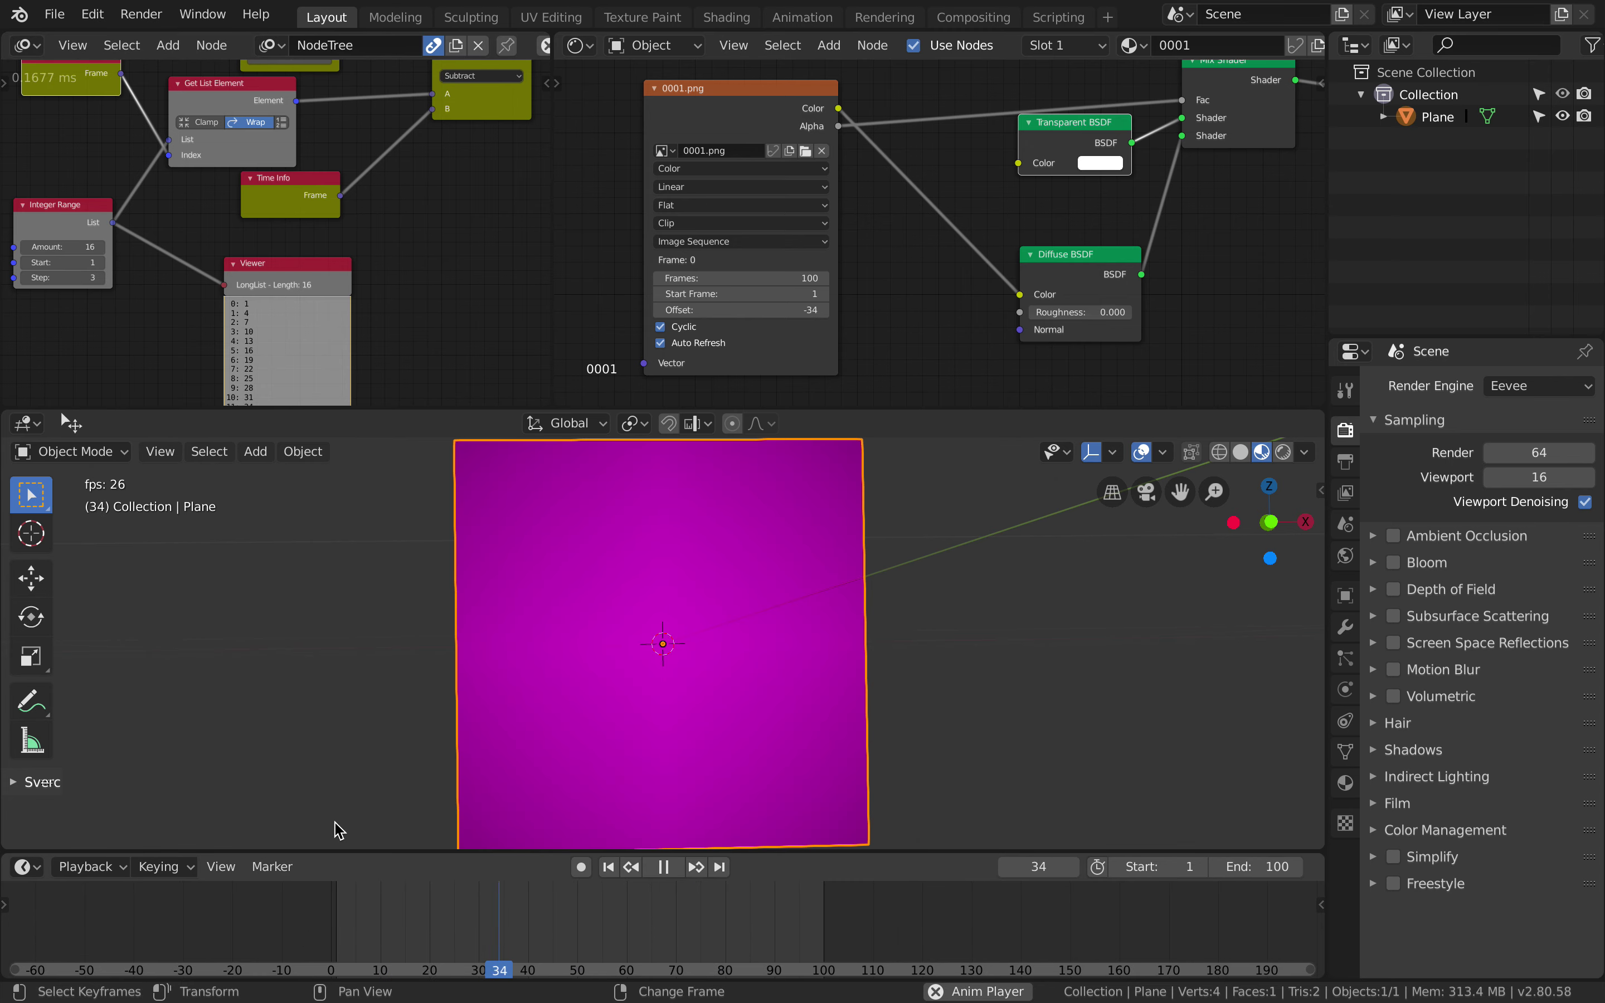
key(ctrl+s)
click(666, 867)
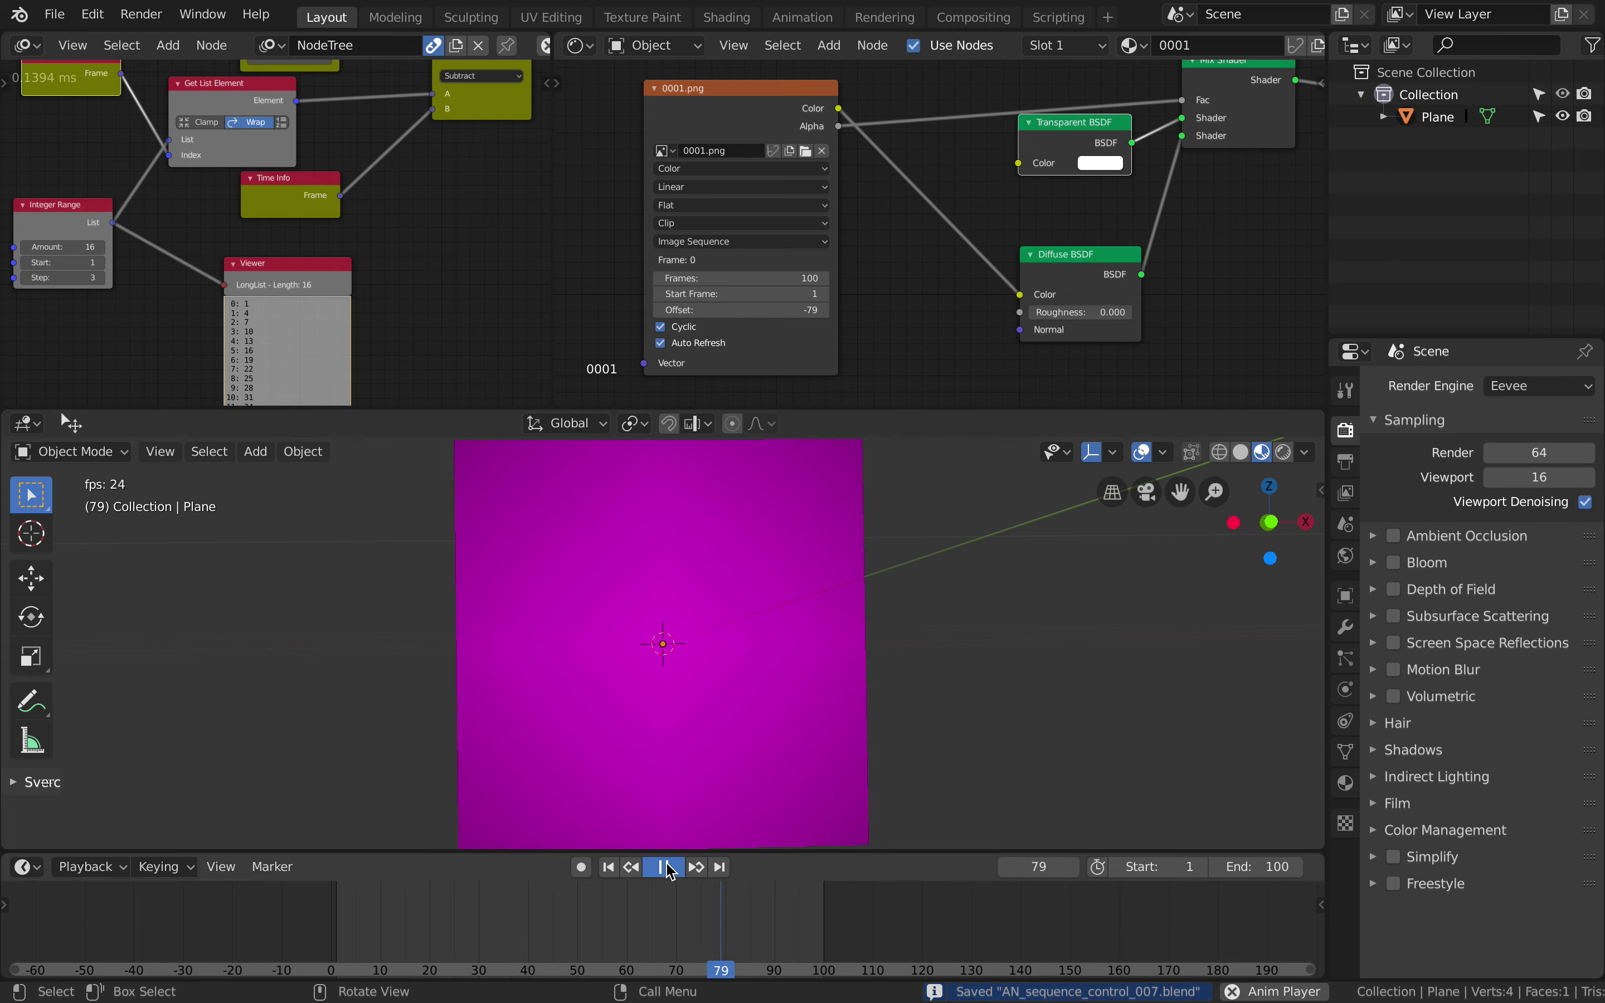
Step: Step back and forth through timeline frames 0 to 5 to check which sequence image and offset each frame uses
right_click(333, 899)
key(Right)
key(Right)
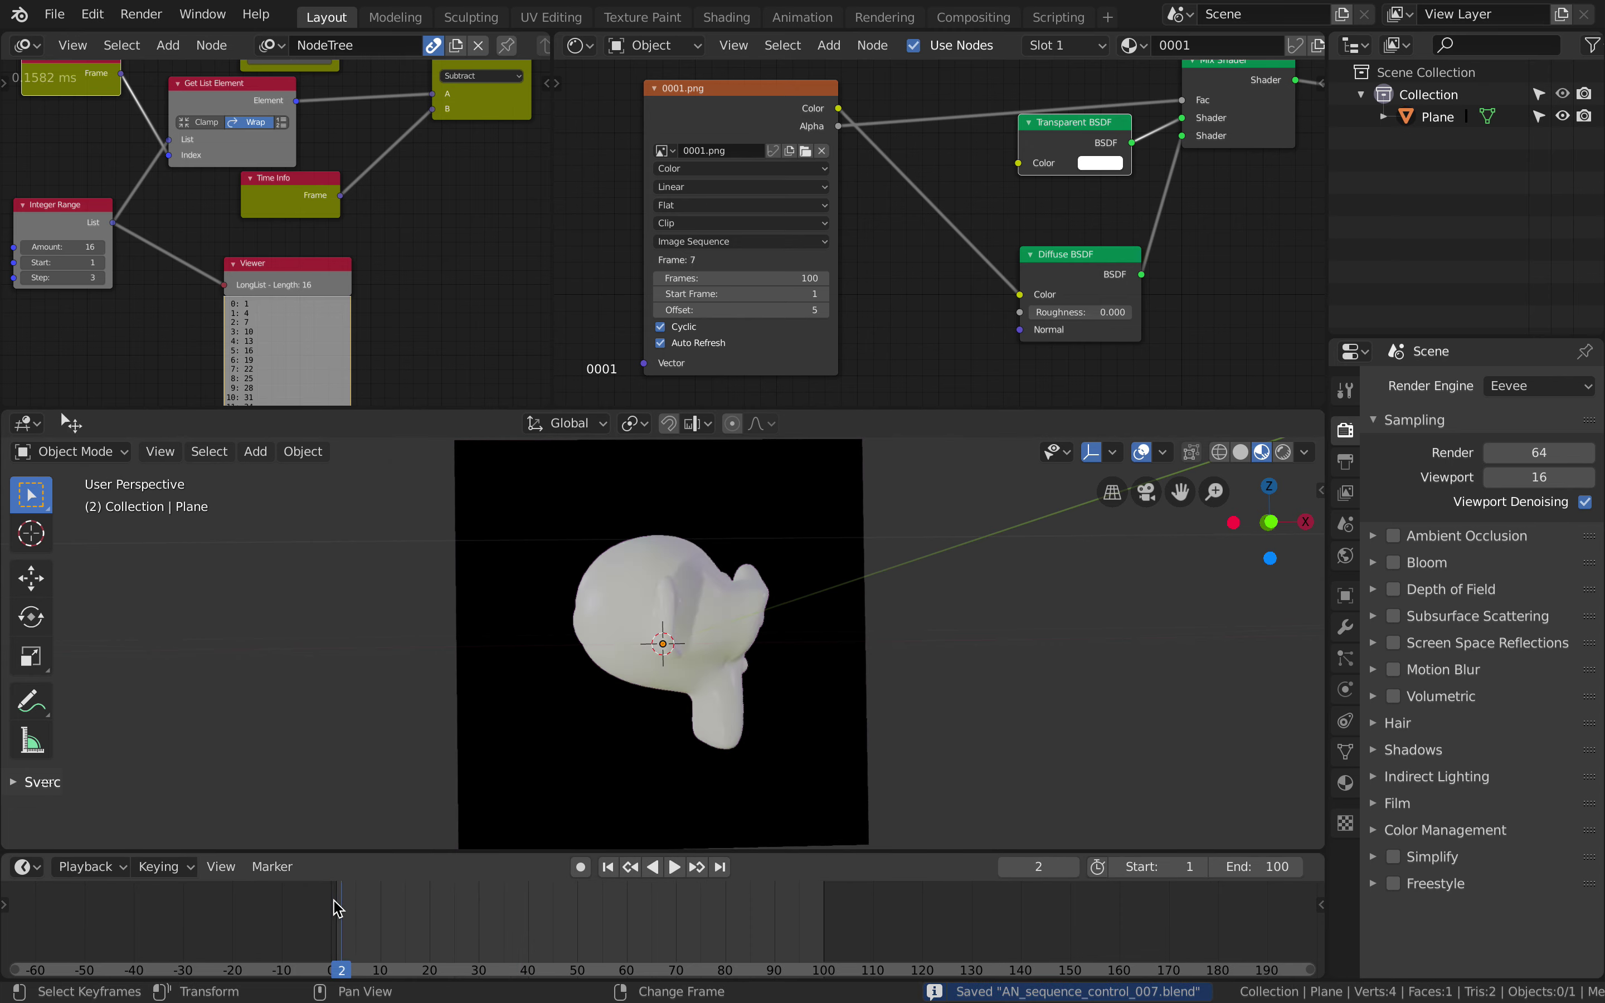
key(Left)
key(Left)
key(Left)
key(Left)
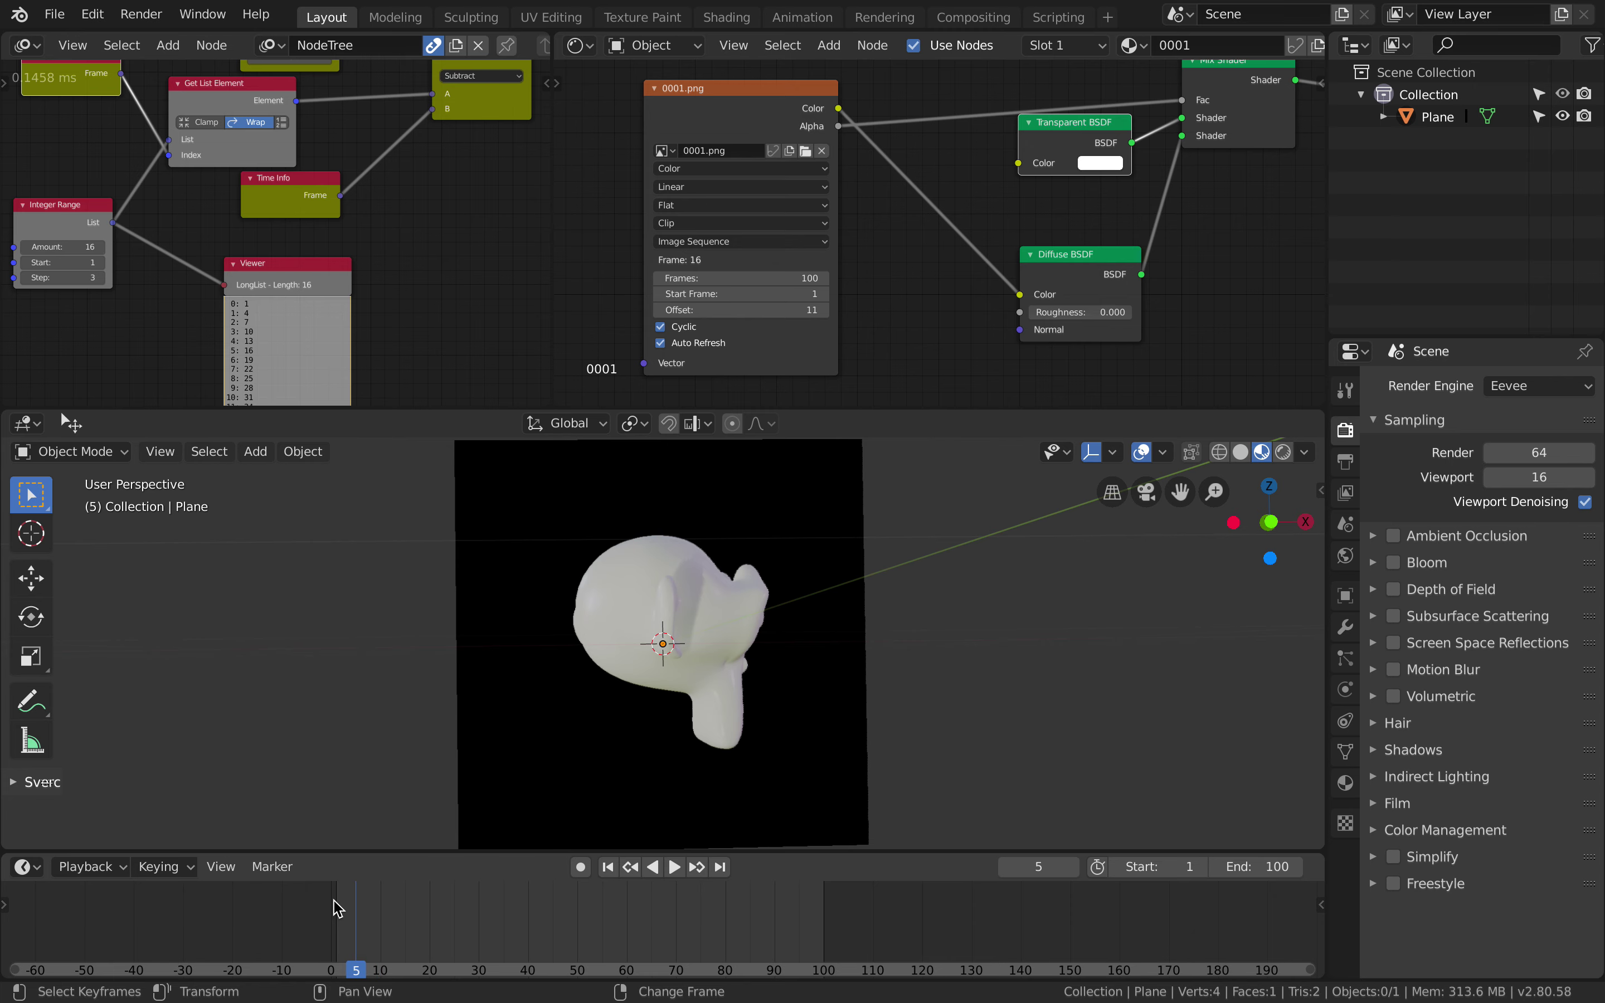
key(Right)
key(Left)
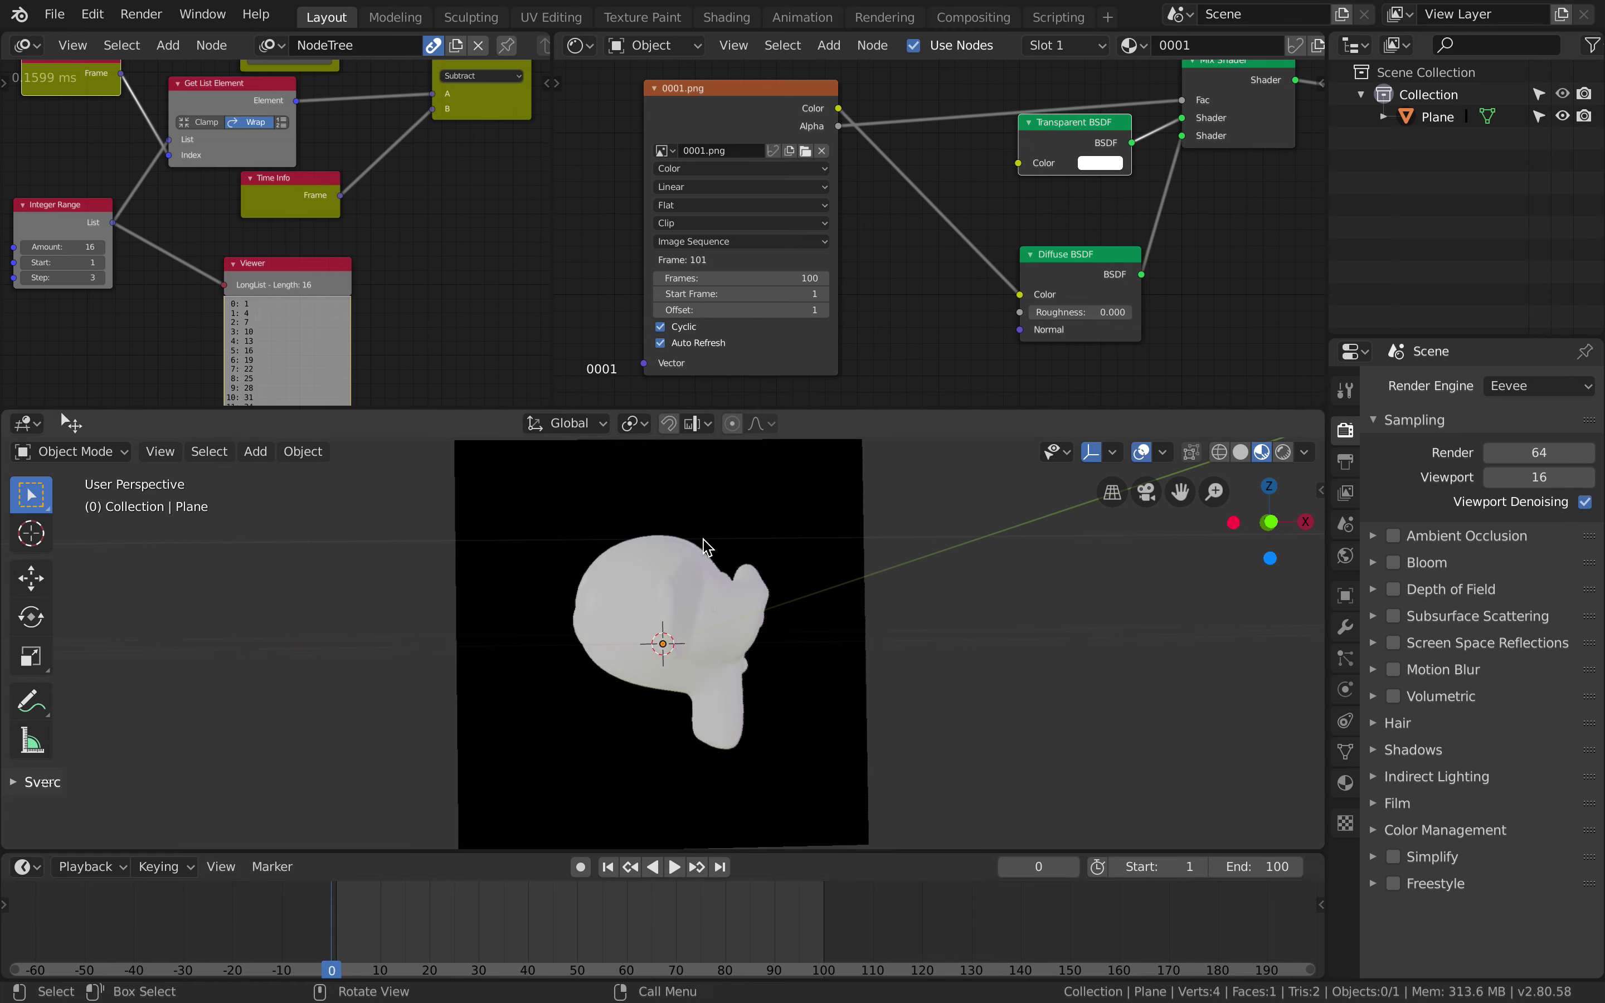
middle_drag(709, 548, 702, 574)
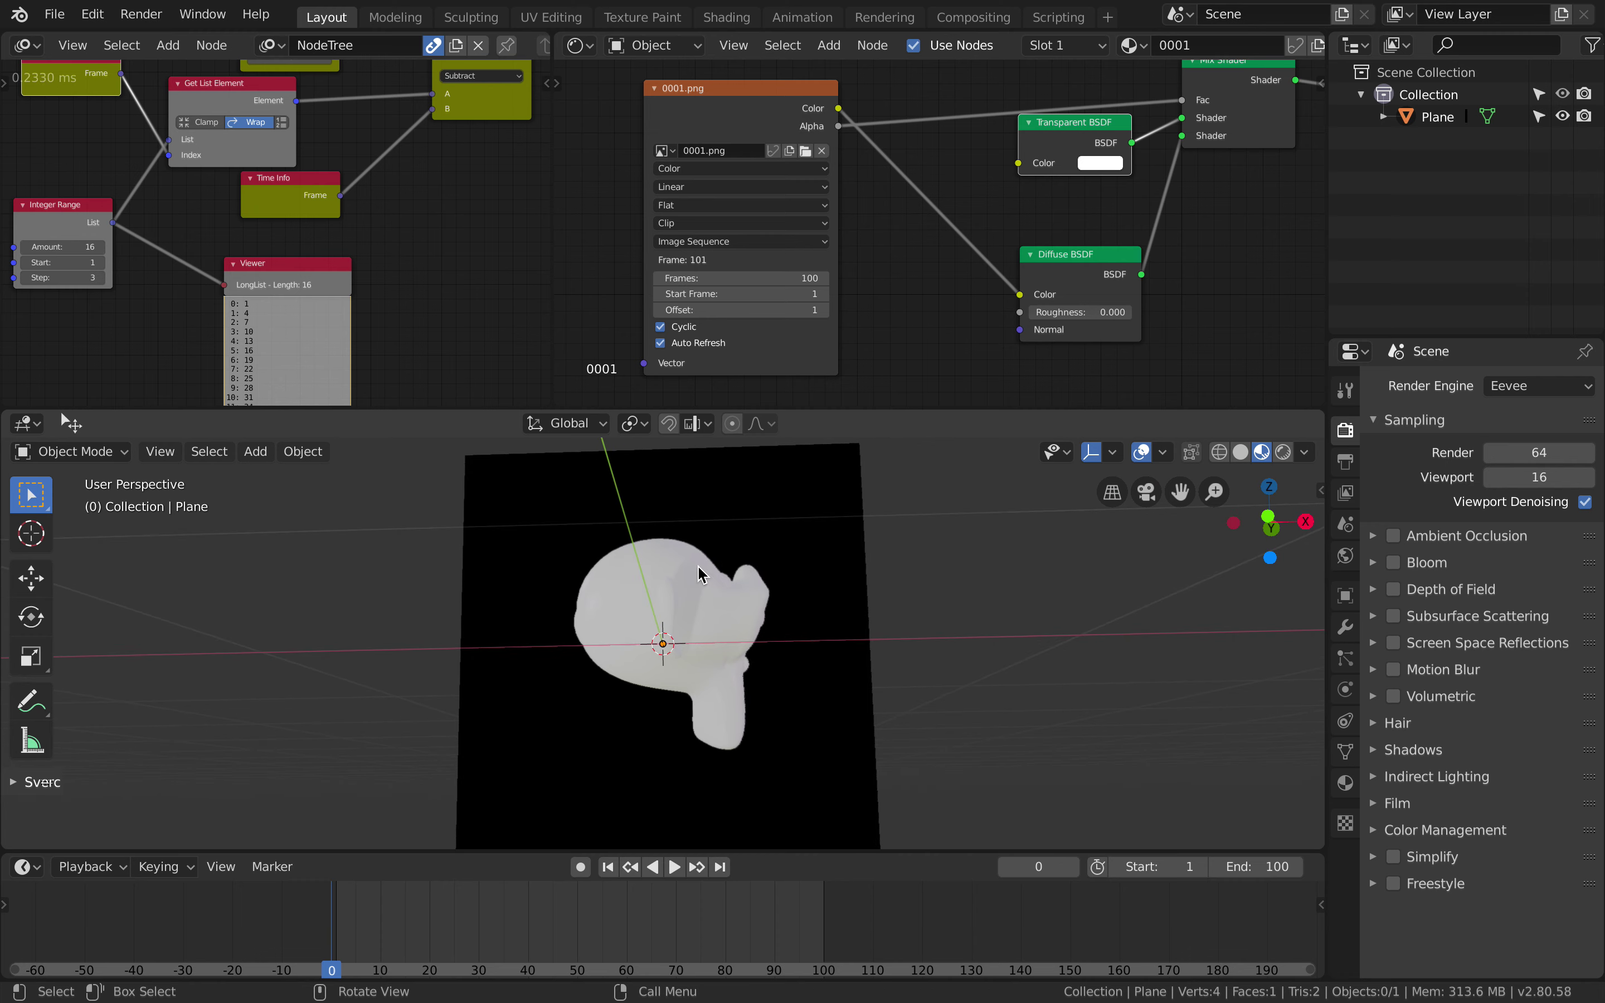
Step: Switch the 3D viewport to rendered shading and step forward through the timeline to frame 22
click(1283, 454)
key(Right)
key(Right)
key(Right)
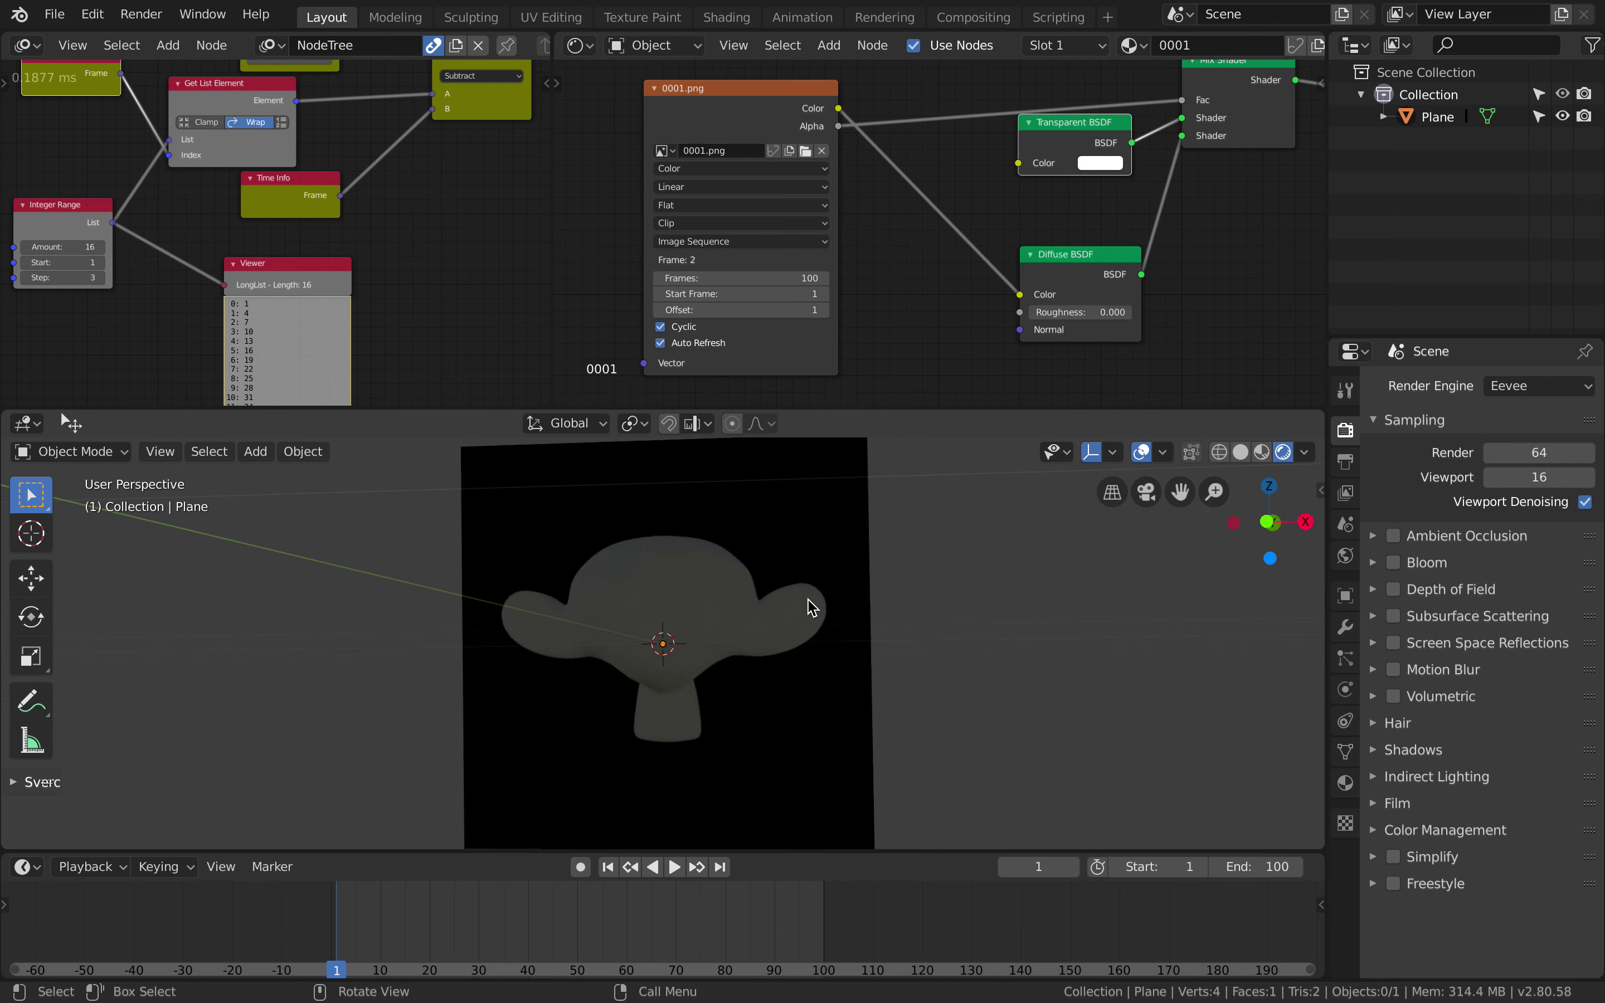
key(Right)
key(Right)
key(Right)
key(Right)
key(Right)
key(Right)
key(Right)
key(Right)
key(Right)
key(Right)
key(Right)
key(Right)
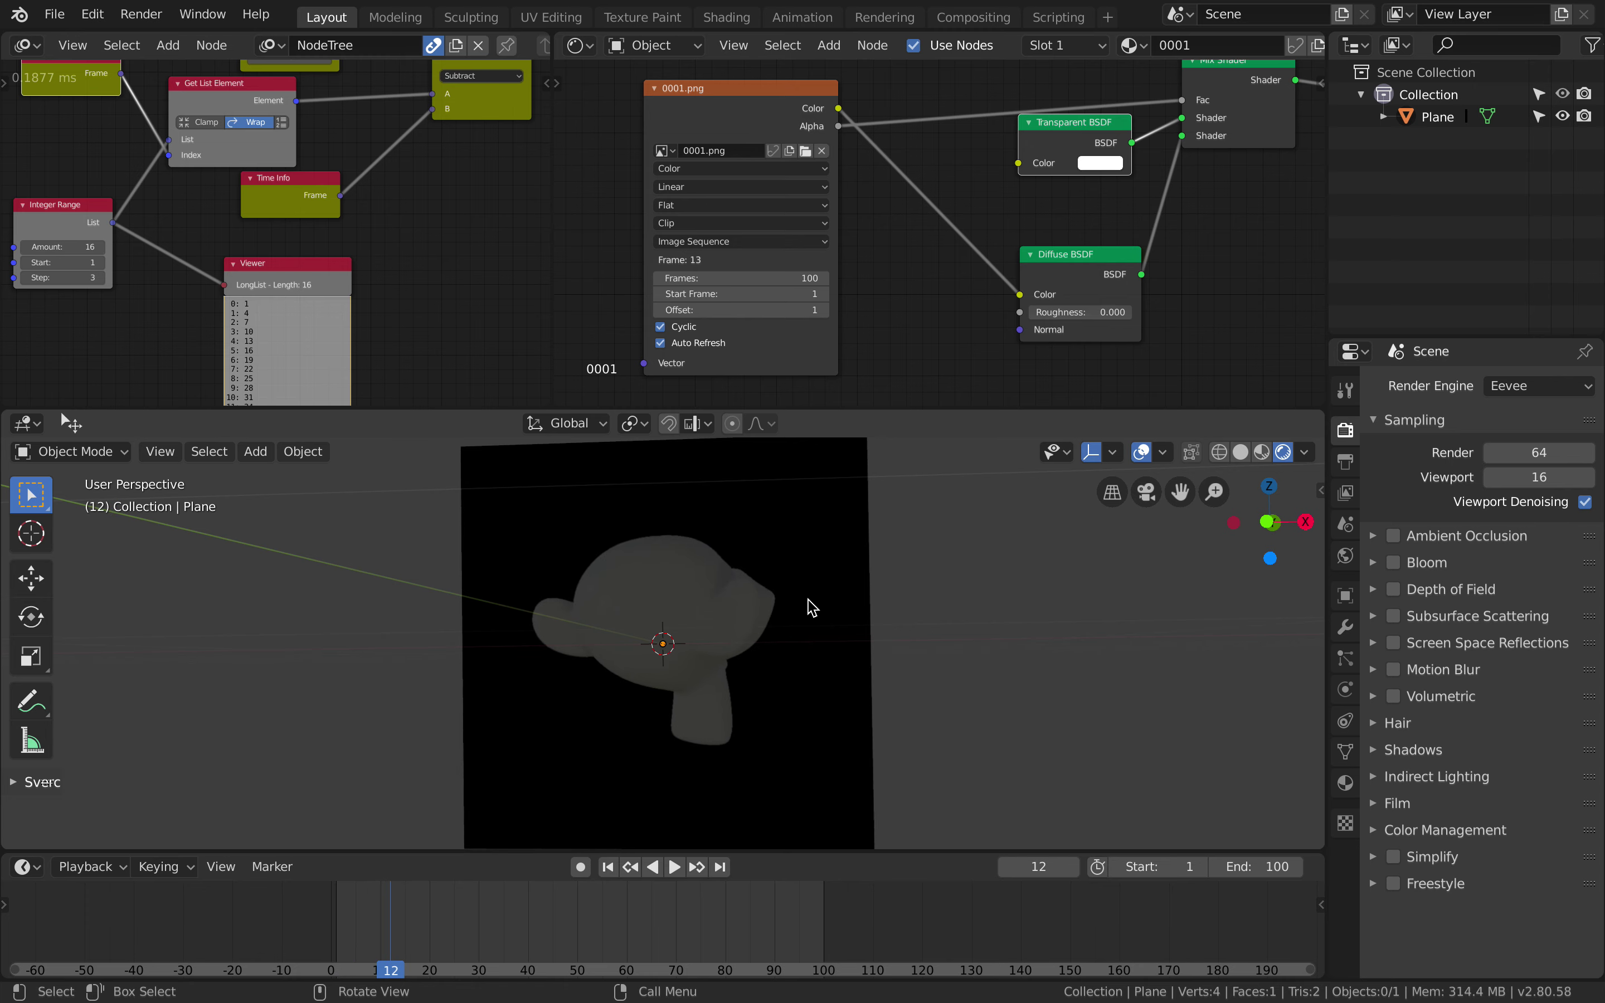
key(Right)
key(Right)
key(Right)
key(Right)
key(Right)
key(Right)
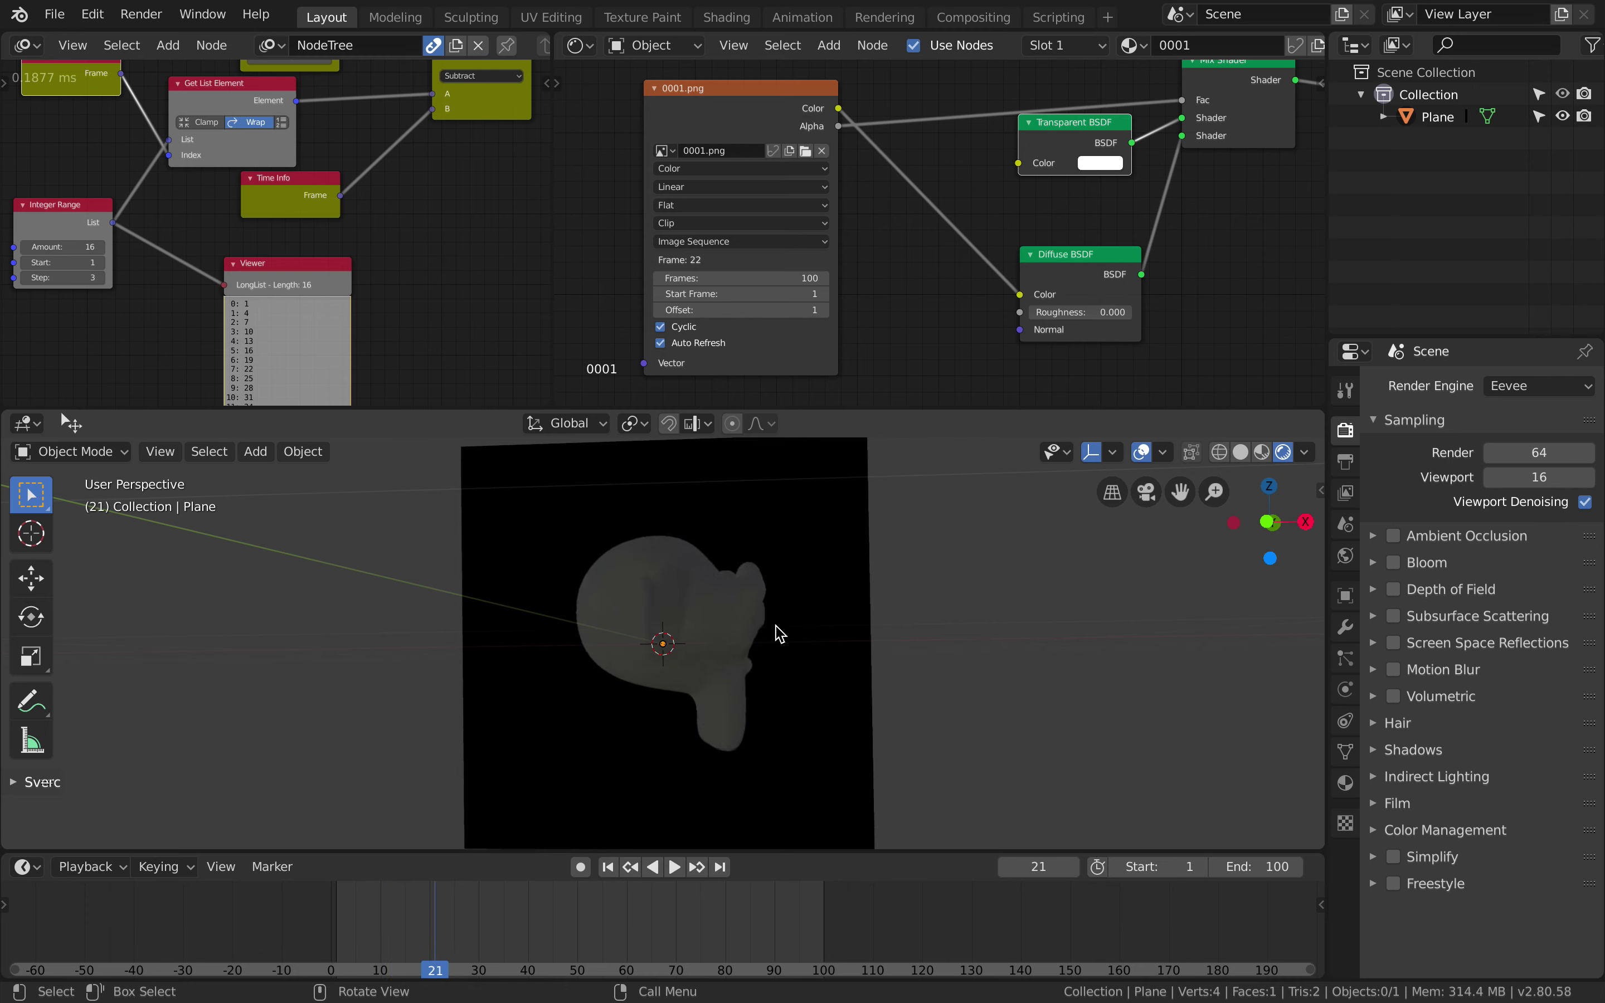
Step: Add a point light, move it off to the side in front of the image plane, and save the file
middle_drag(775, 624, 774, 634)
scroll(774, 630, down, 2)
key(shift+a)
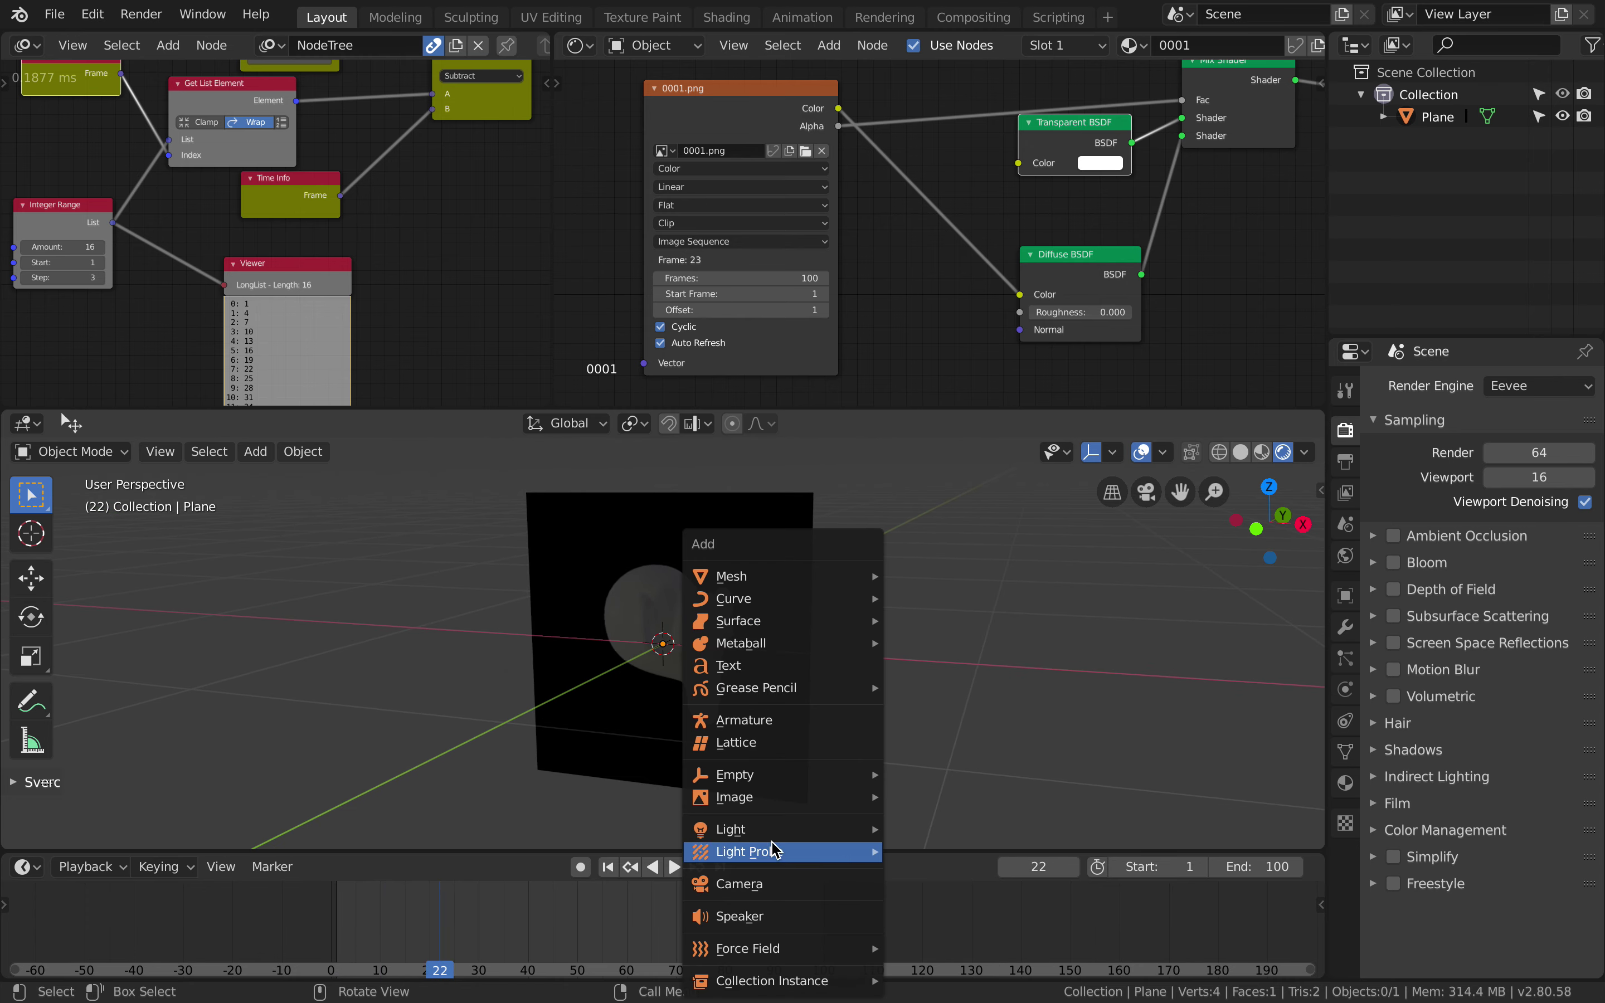
mouse_move(834, 835)
click(929, 829)
middle_drag(877, 531, 856, 530)
key(g)
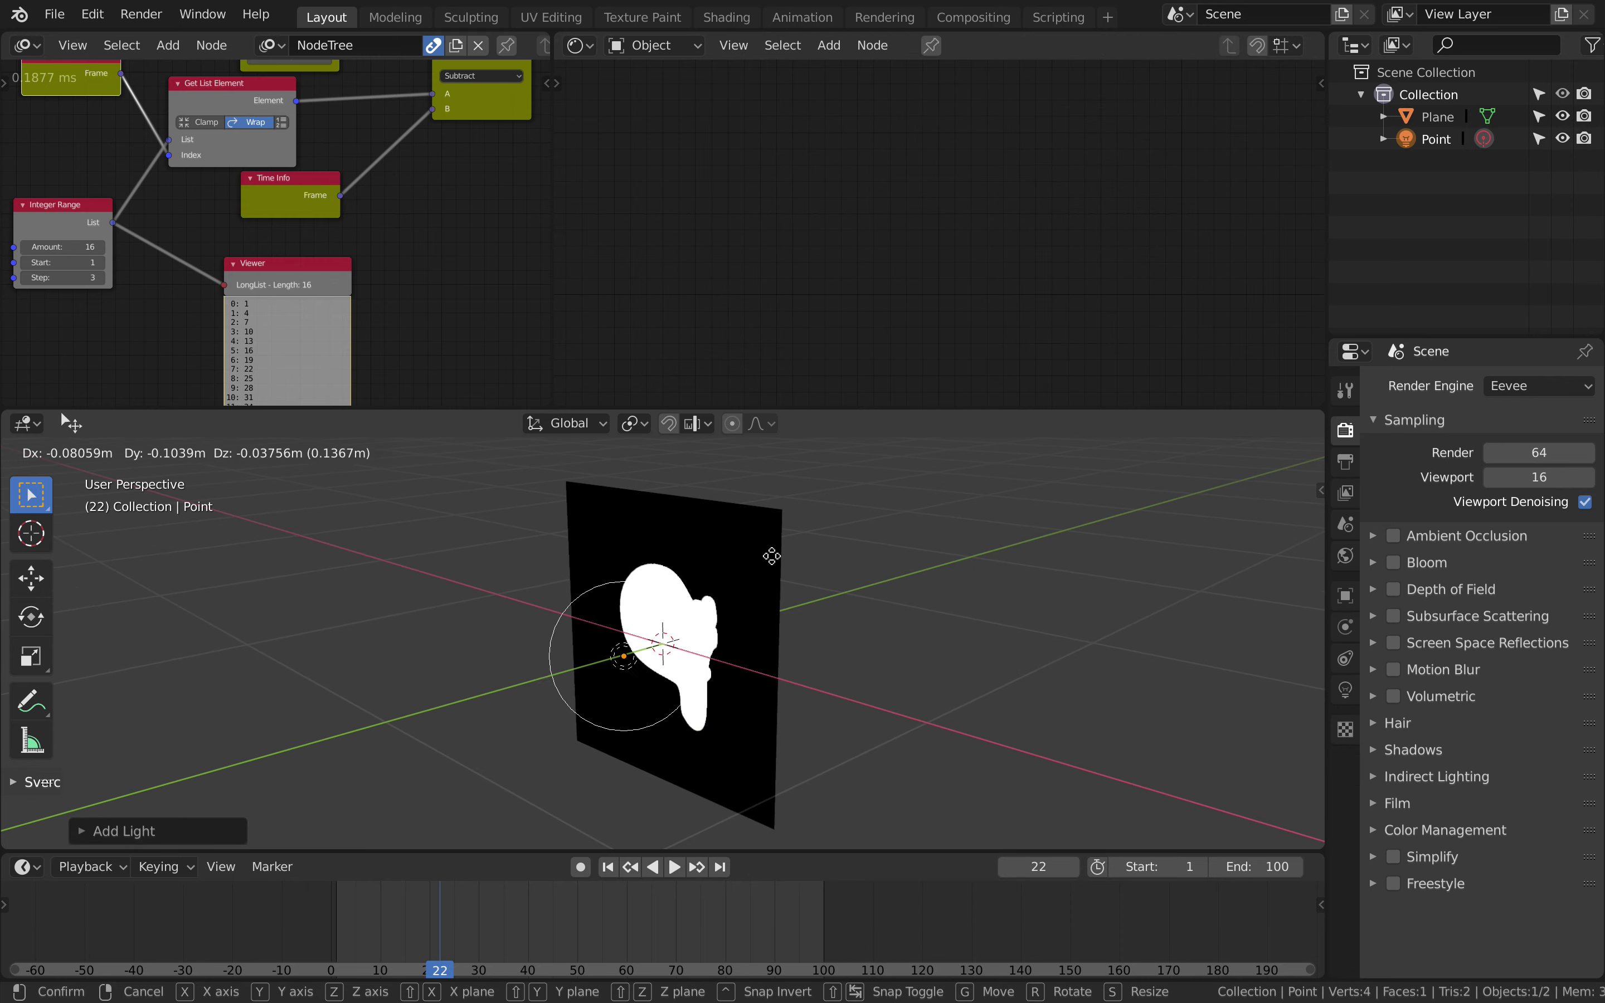
click(572, 511)
middle_drag(572, 511, 517, 705)
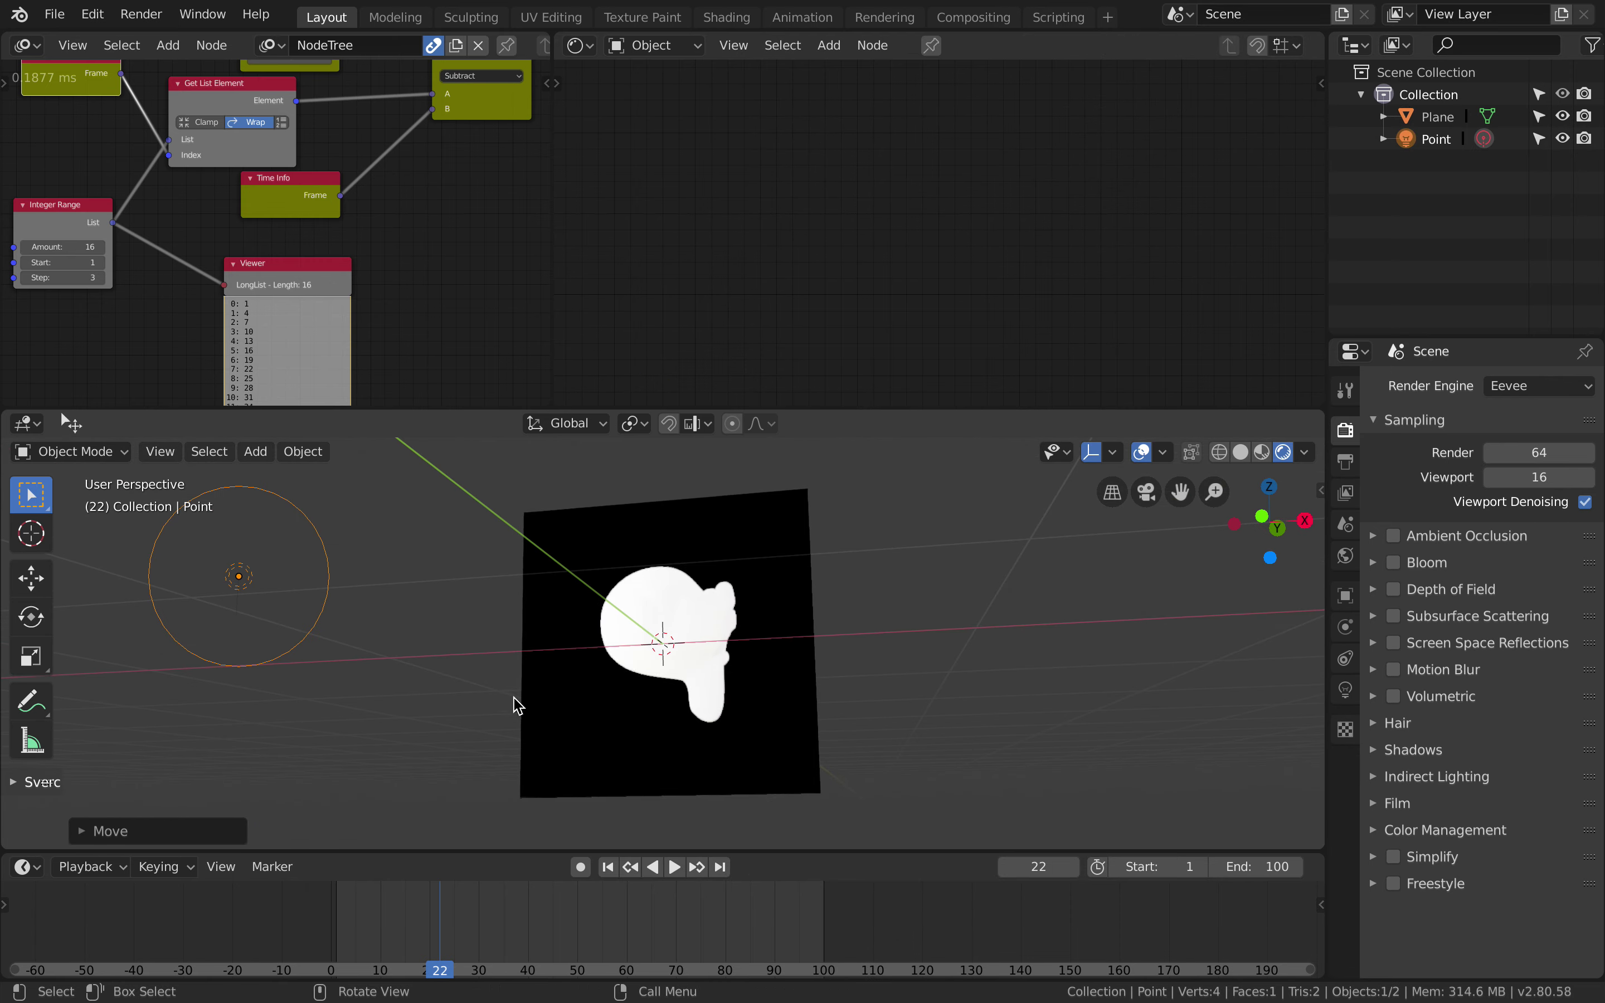
key(ctrl+s)
Step: Select the image plane and add an Emission node to its material, below the Mix Shader
click(591, 670)
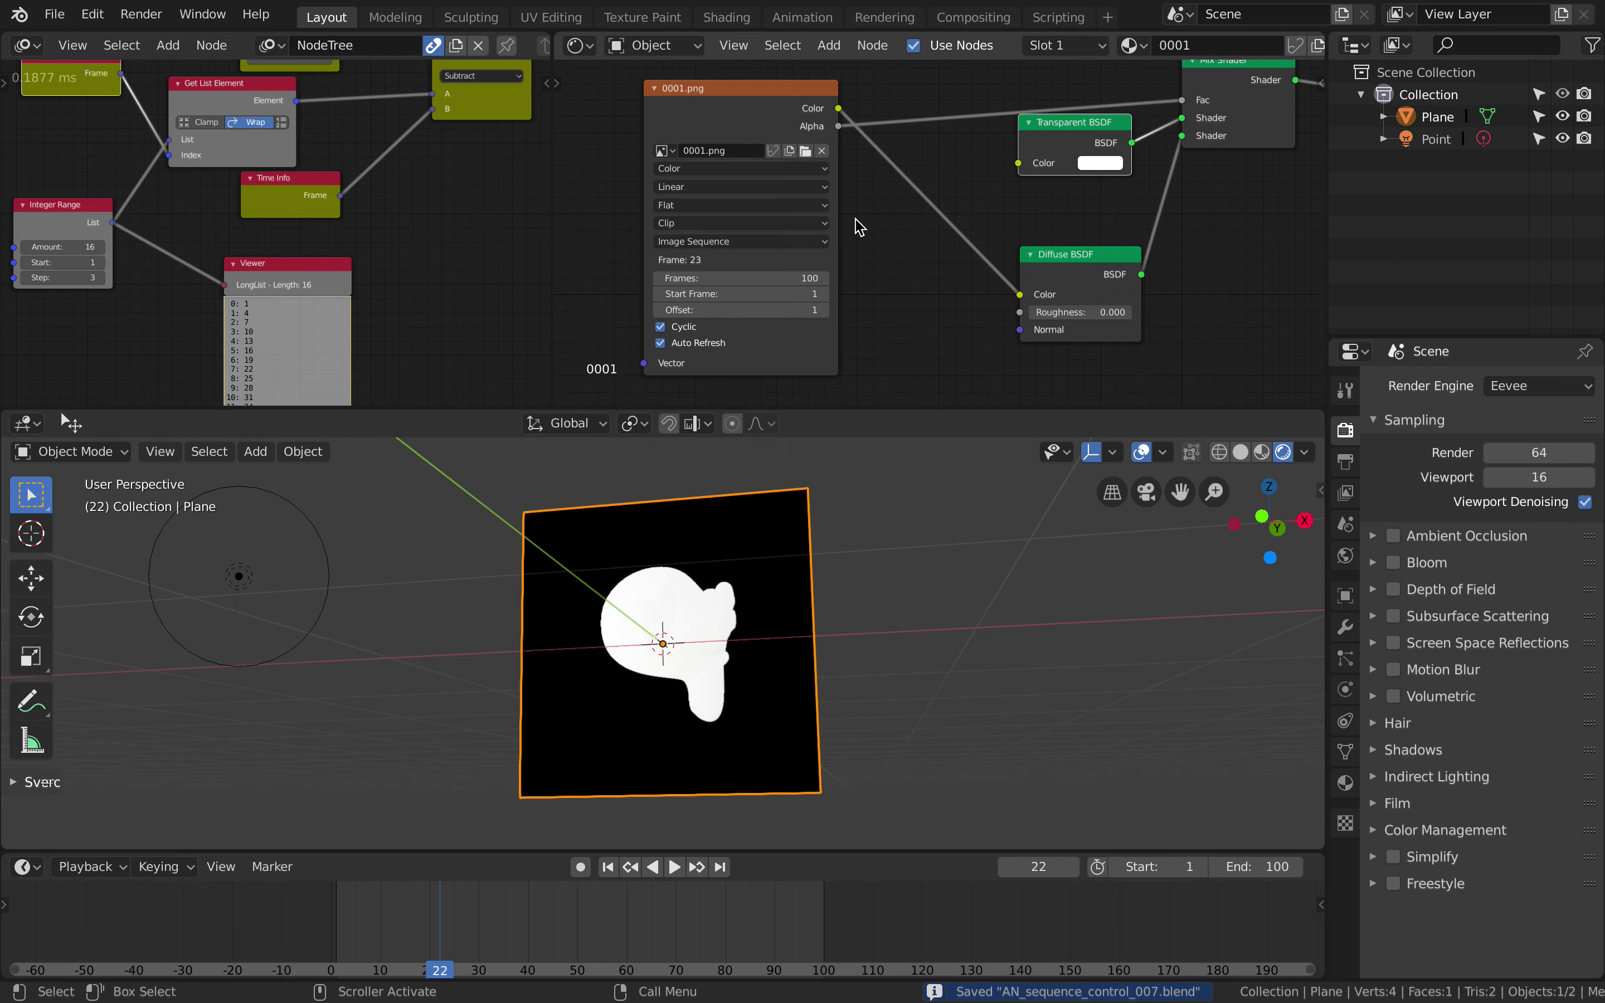
scroll(856, 225, right, 3)
ctrl+scroll(908, 206, right, 3)
scroll(976, 171, down, 1)
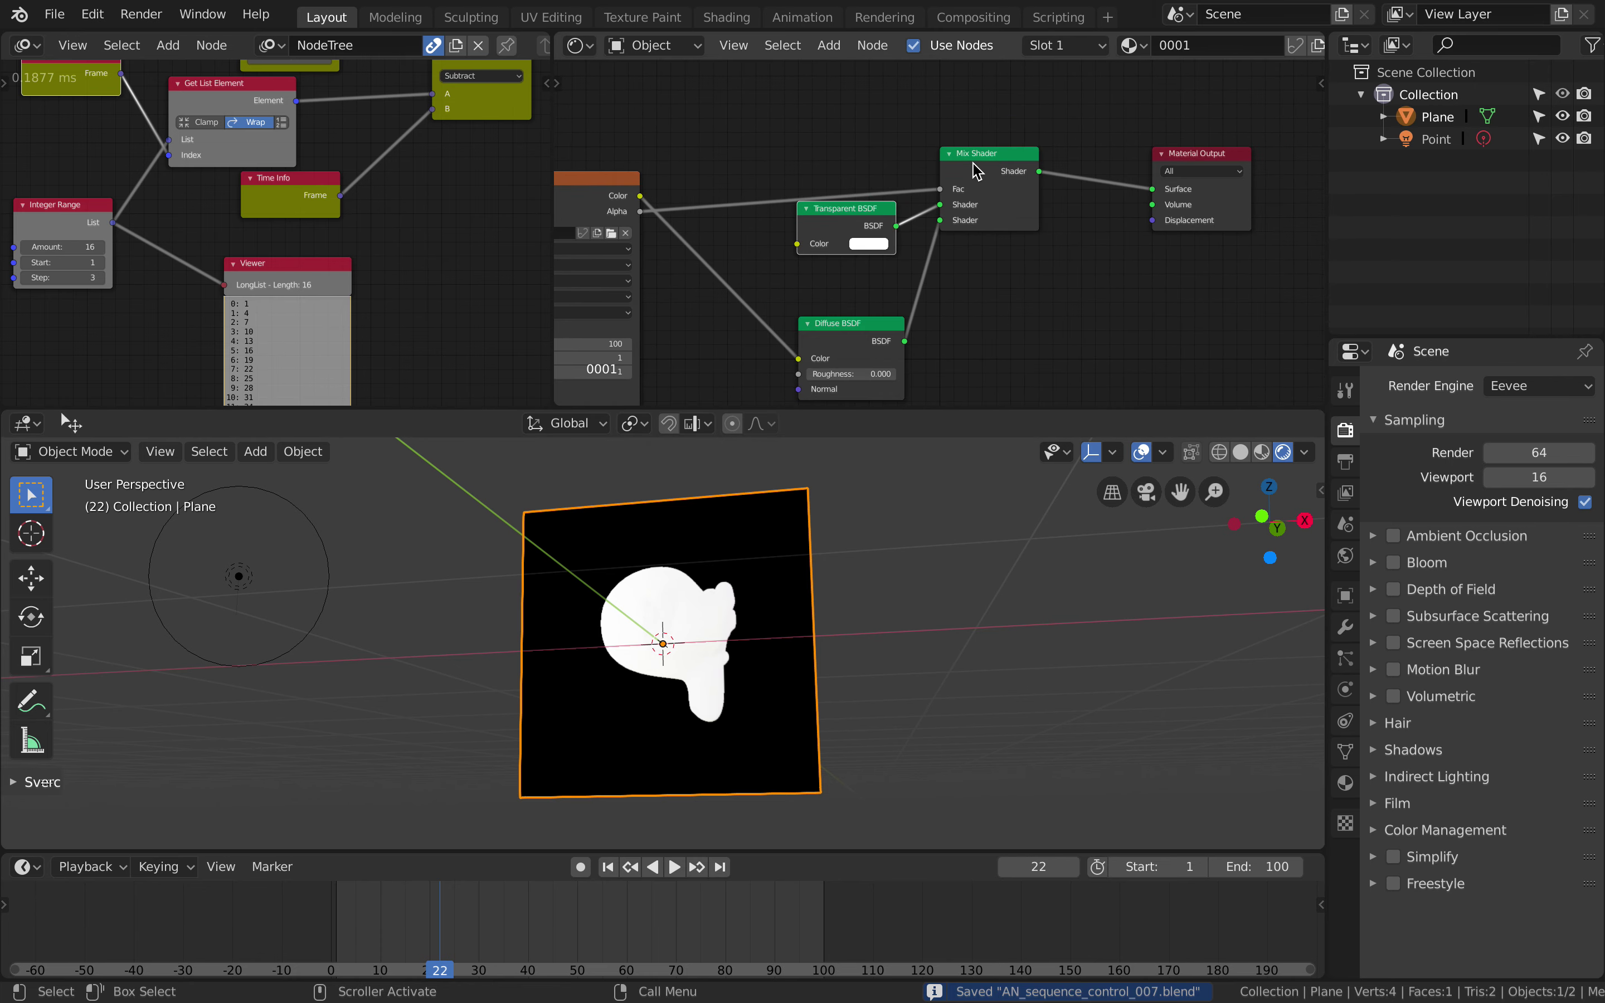
drag(1194, 151, 1214, 151)
key(shift+a)
text(s)
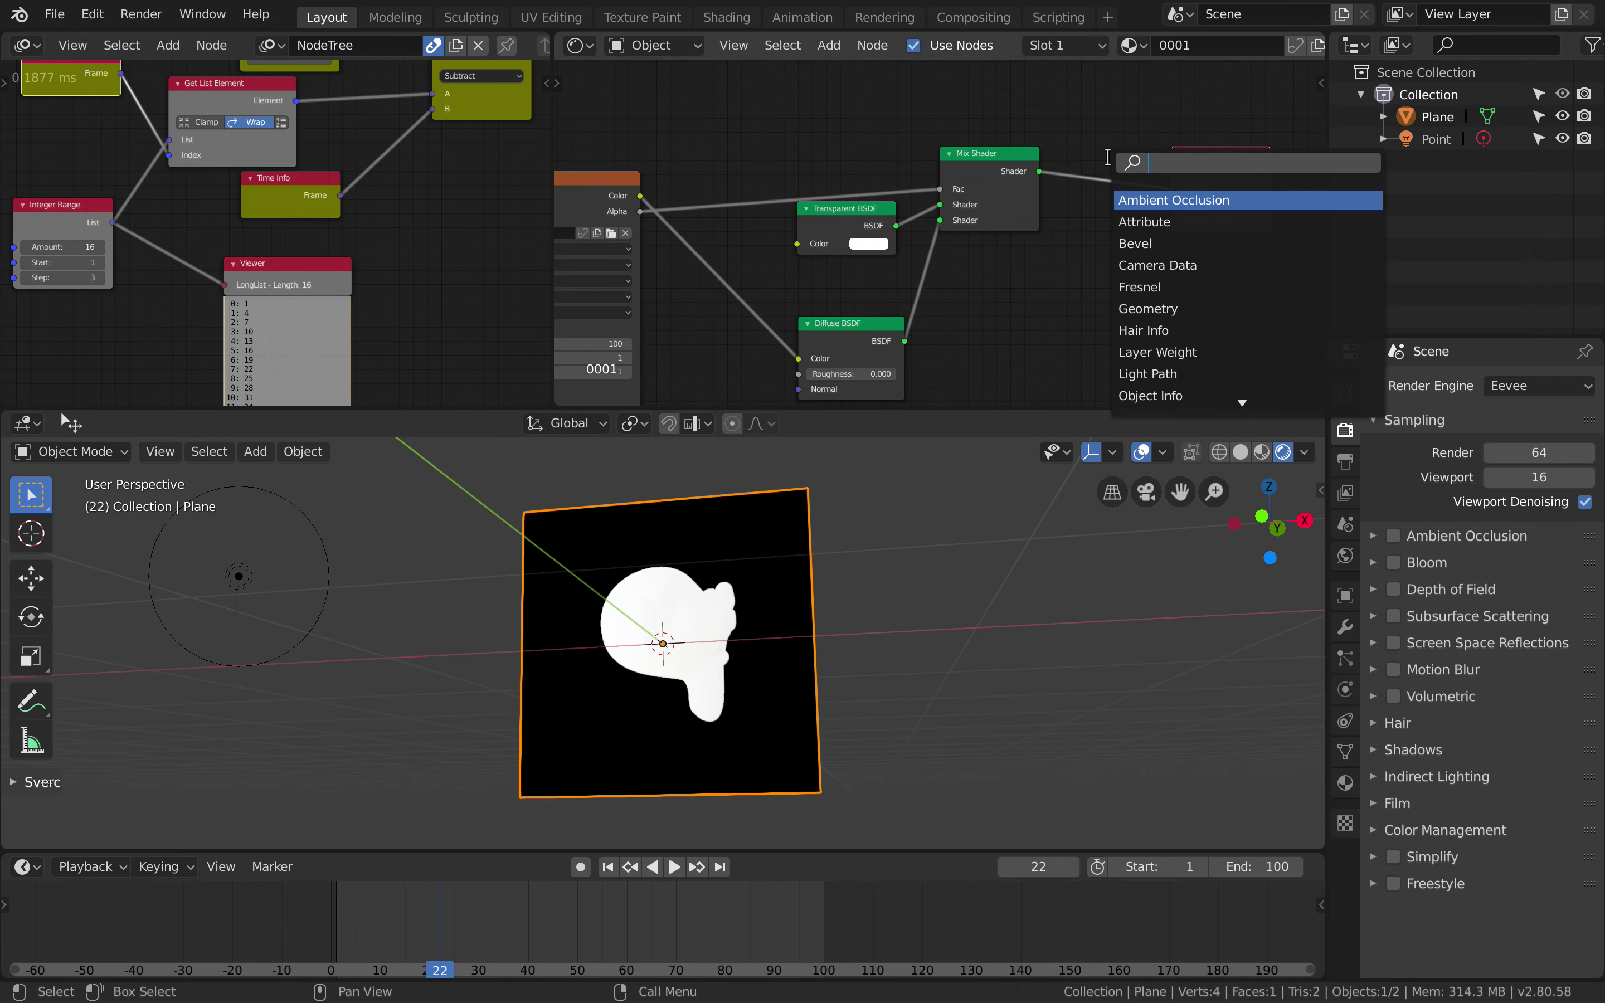
text(sha)
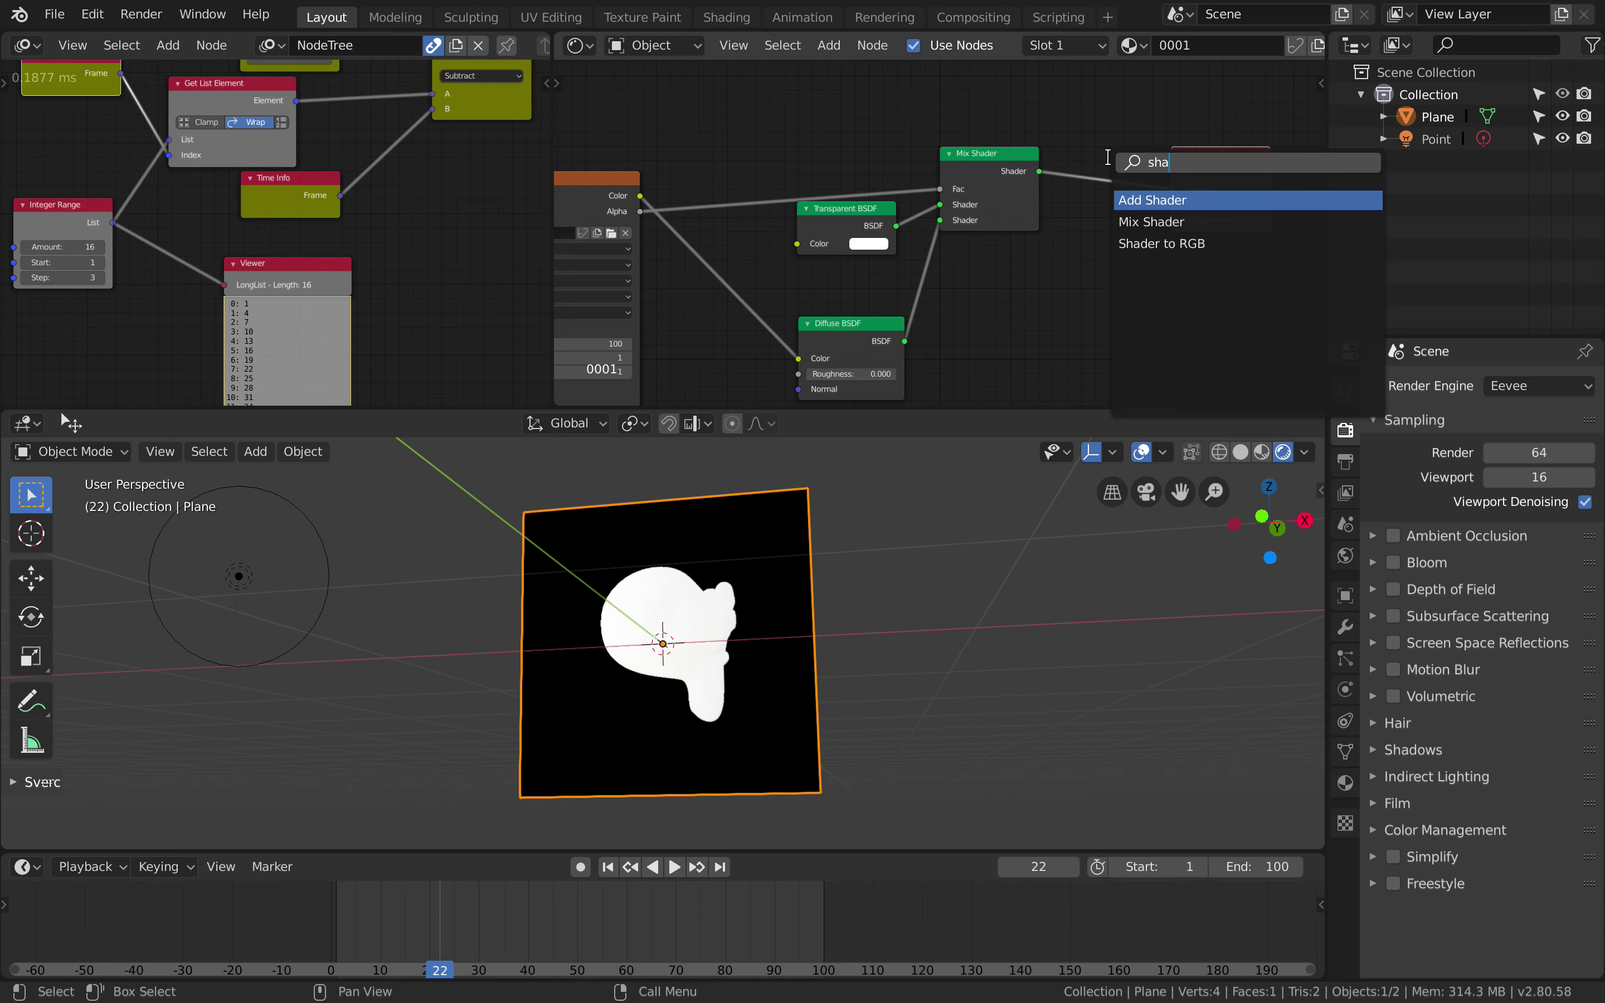
key(ctrl+a)
text(emi)
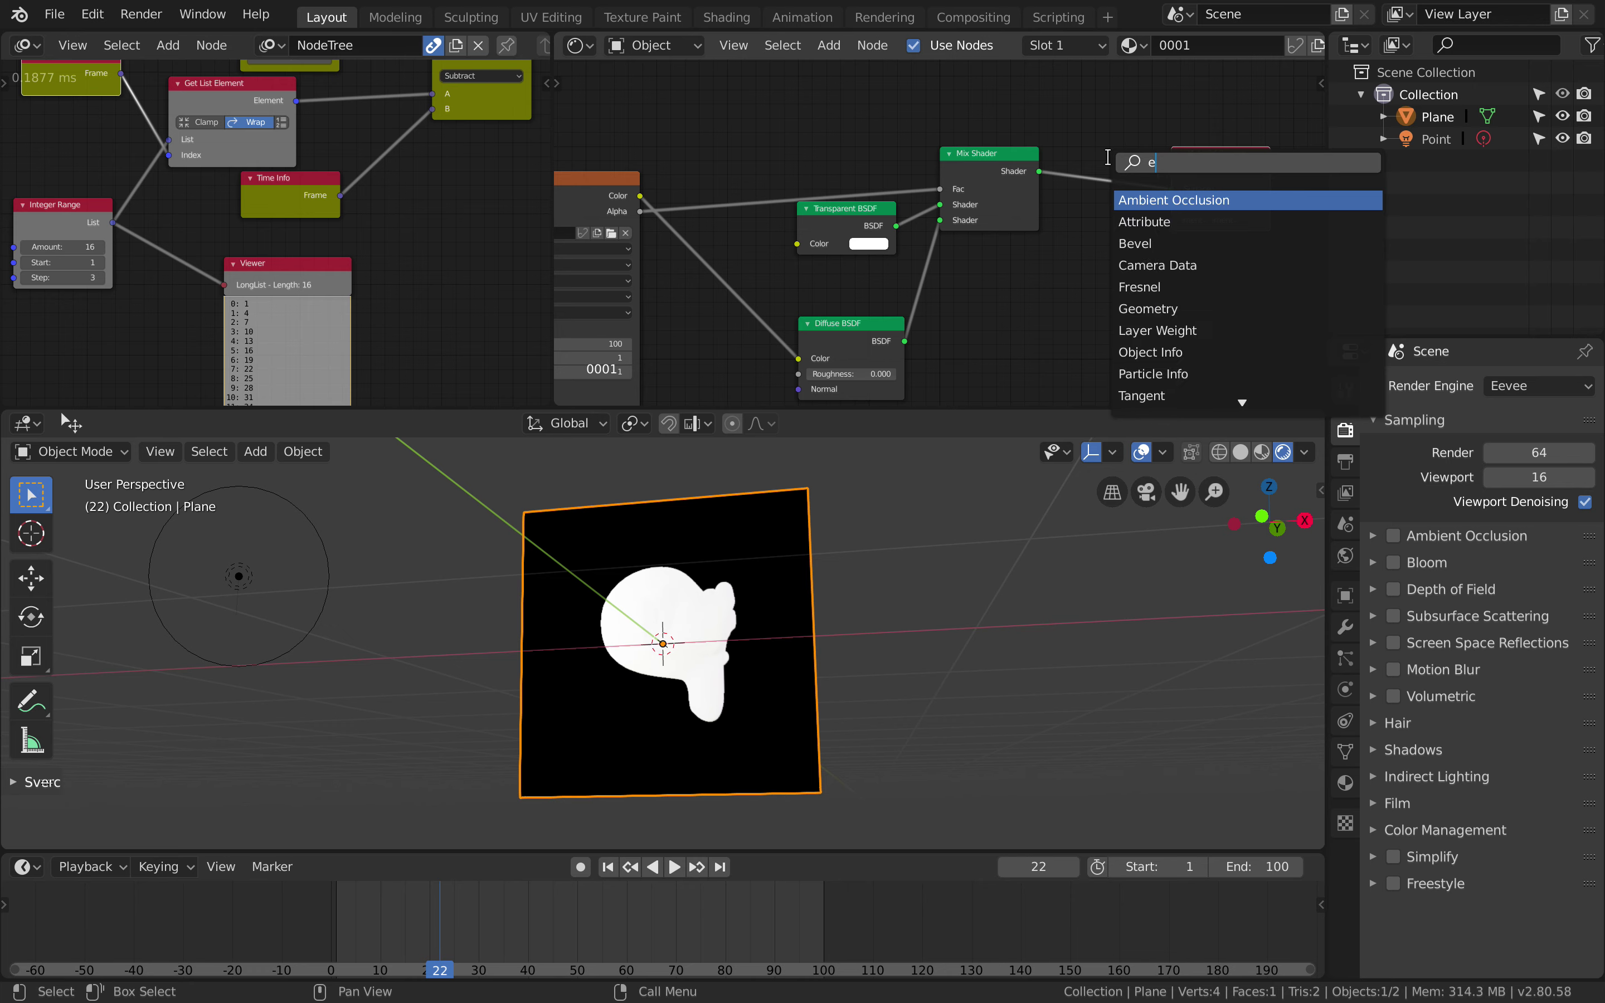
key(Return)
click(1022, 301)
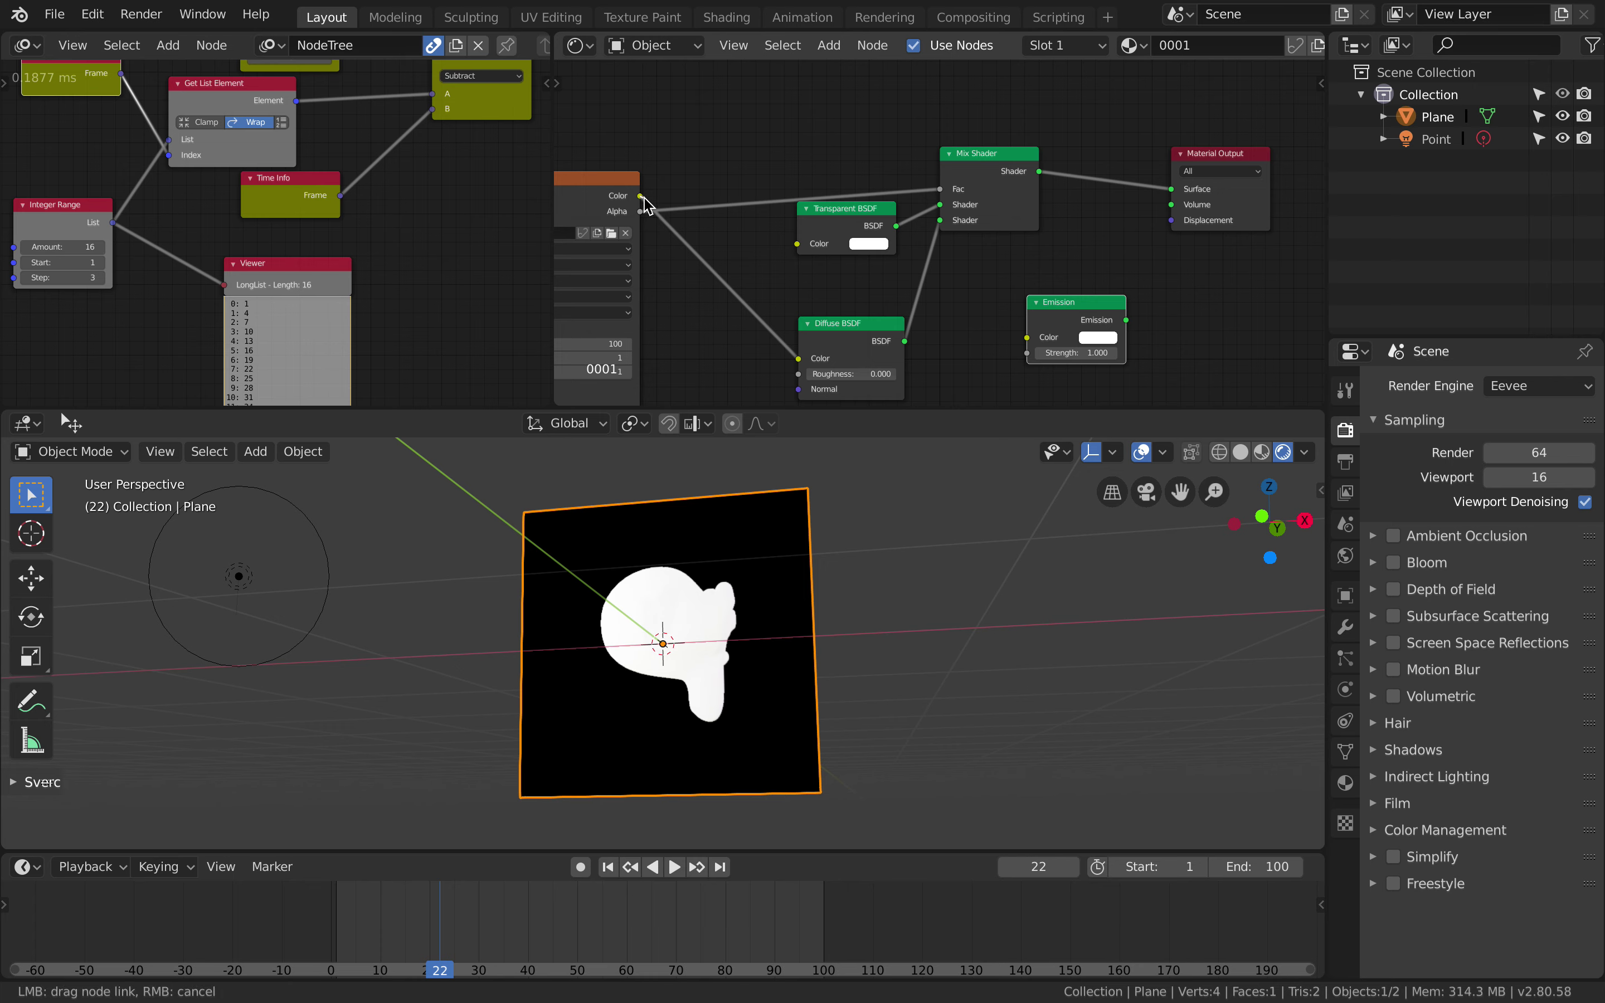
Step: Connect the image's Color to the Emission node's Color and the Emission output to the Material Output's Surface
drag(639, 196, 1026, 338)
drag(1127, 321, 1126, 322)
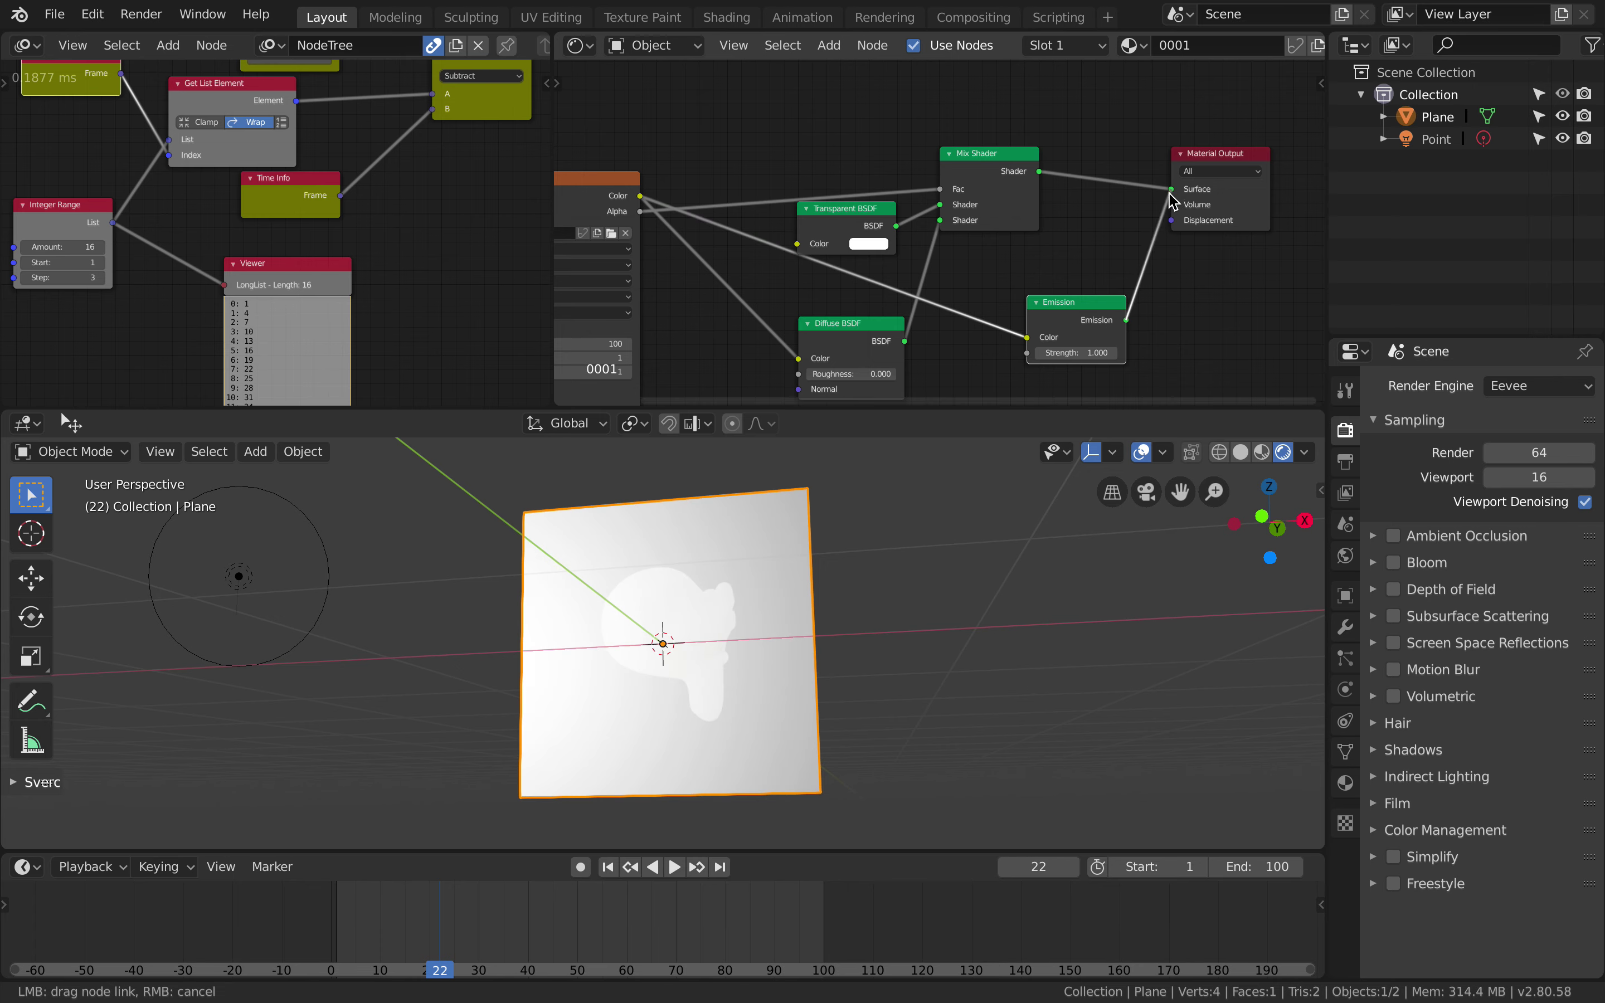
drag(1170, 199, 1172, 188)
Step: Scrub and step through the early timeline frames to check how the monkey sequence plays on the emissive plane
middle_drag(821, 505, 756, 584)
key(Right)
key(Right)
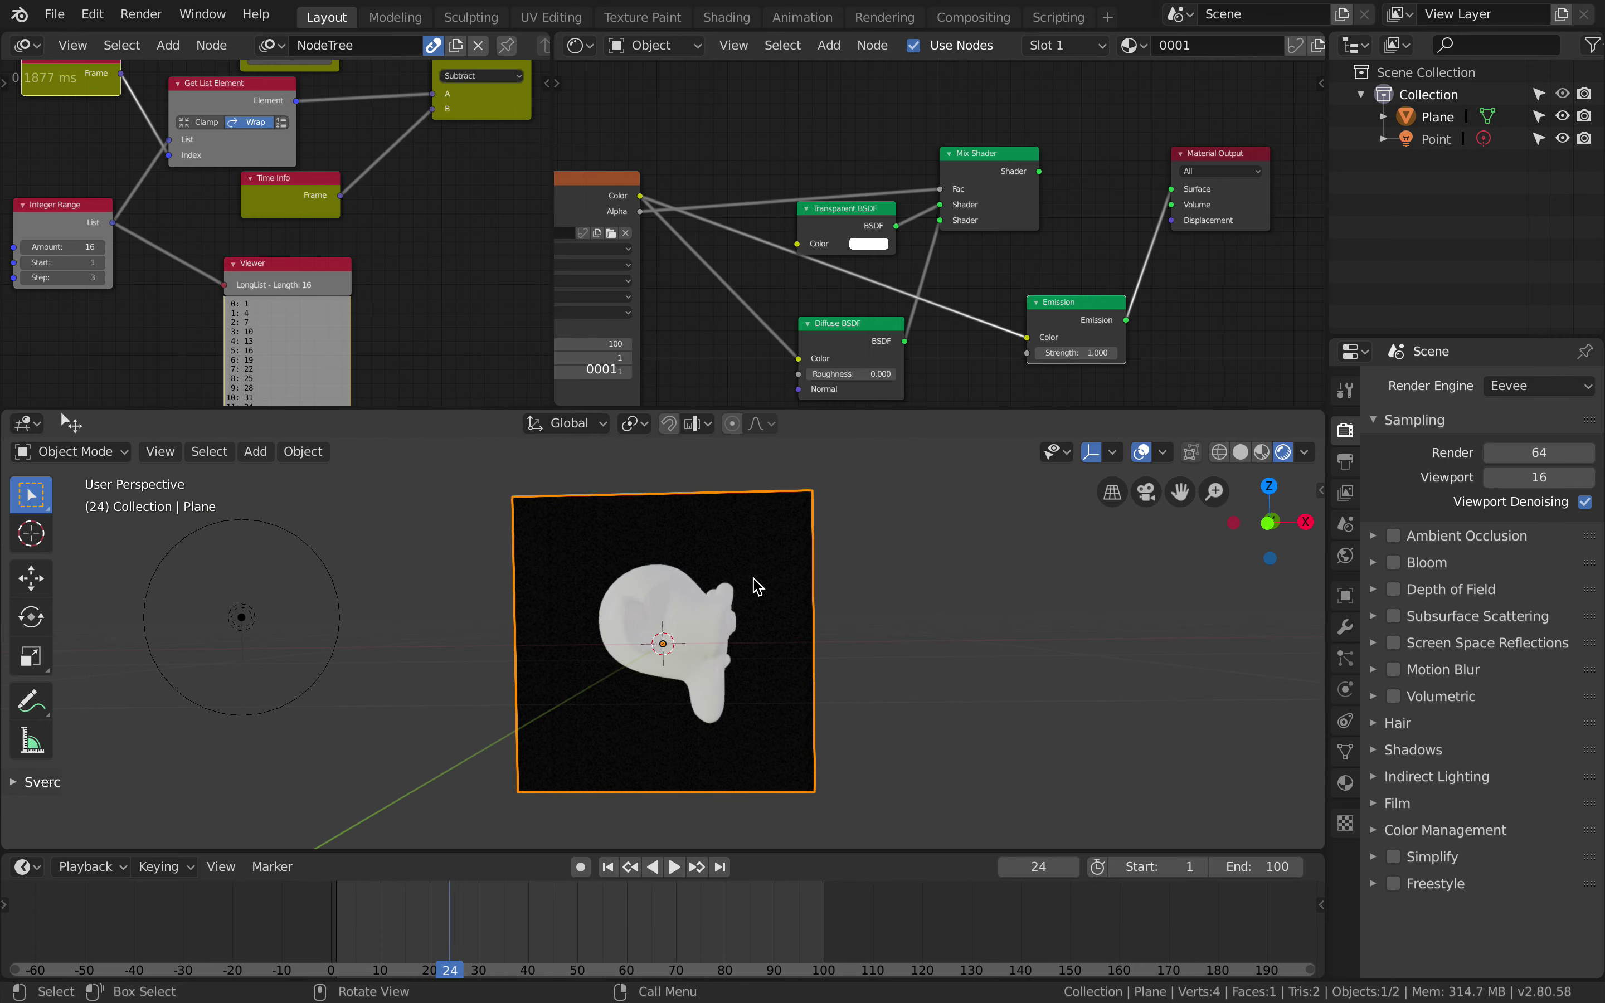
click(377, 924)
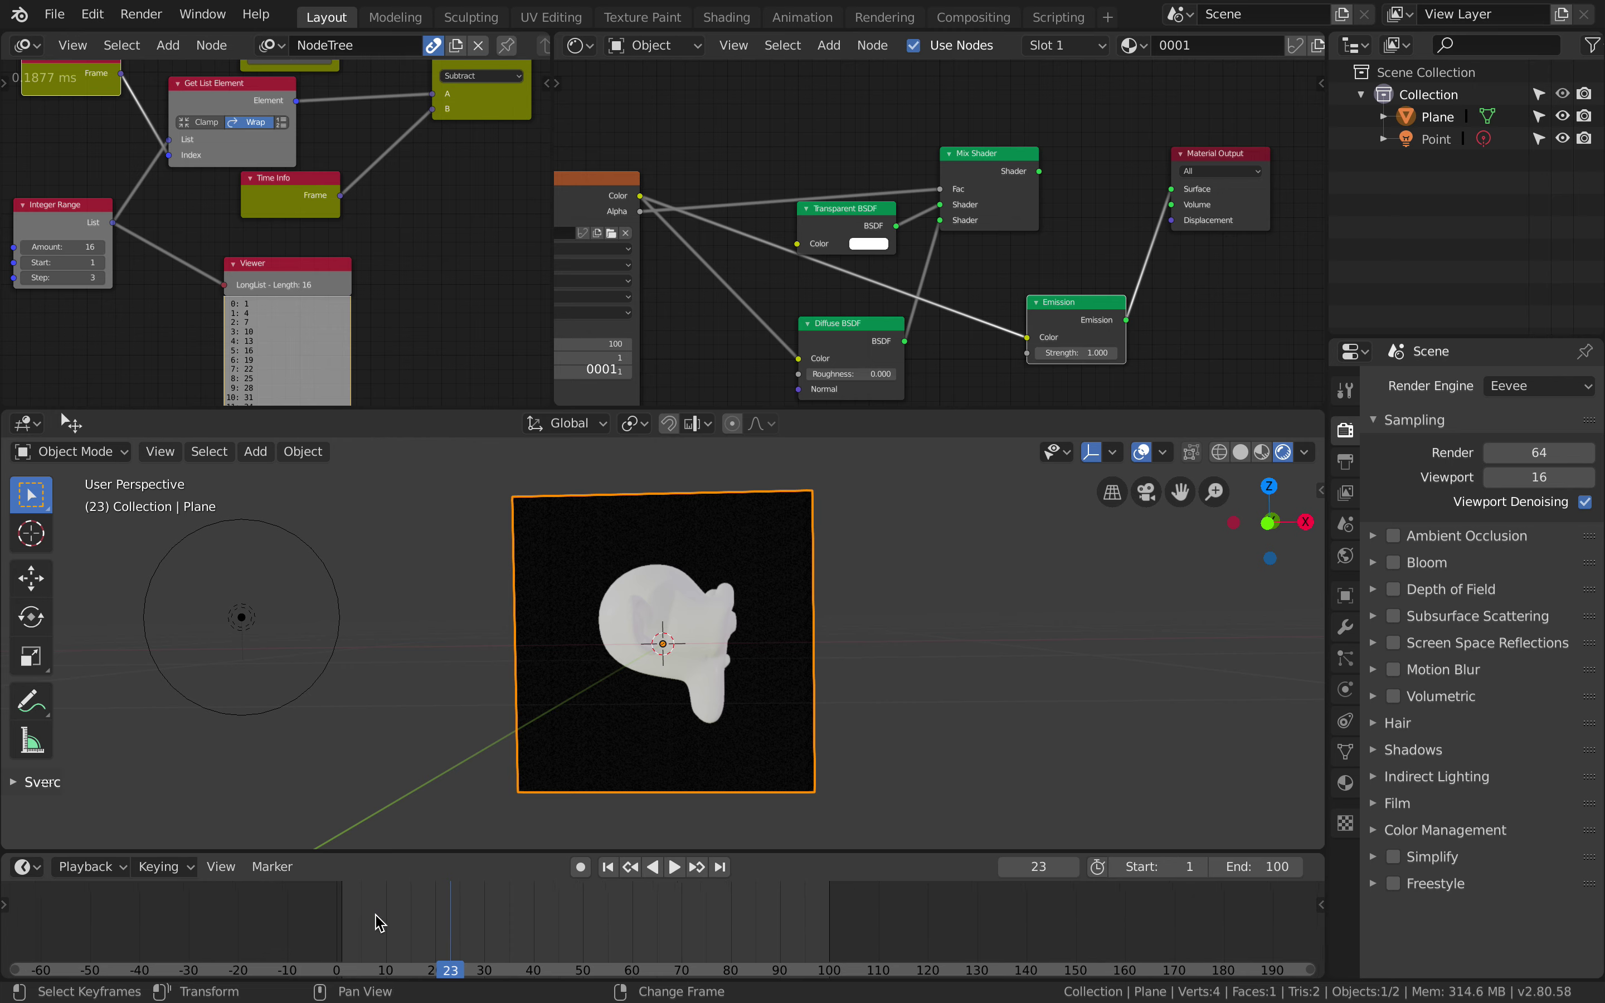
click(358, 921)
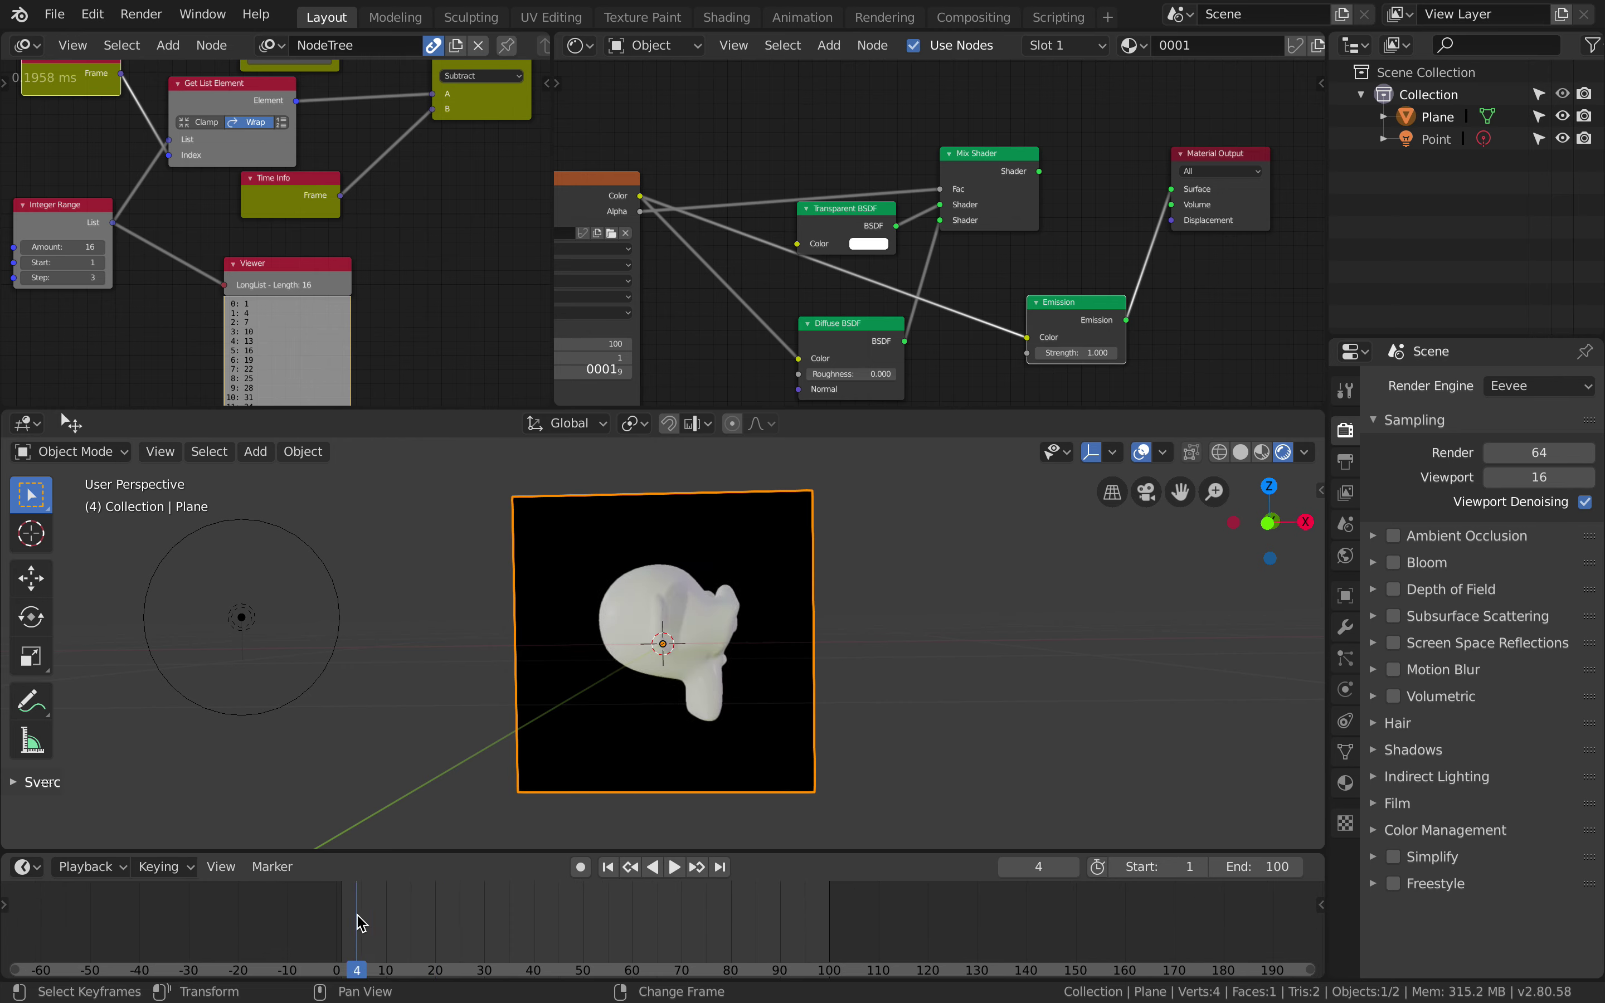
mouse_move(363, 913)
right_down()
mouse_move(436, 914)
mouse_move(392, 907)
right_up()
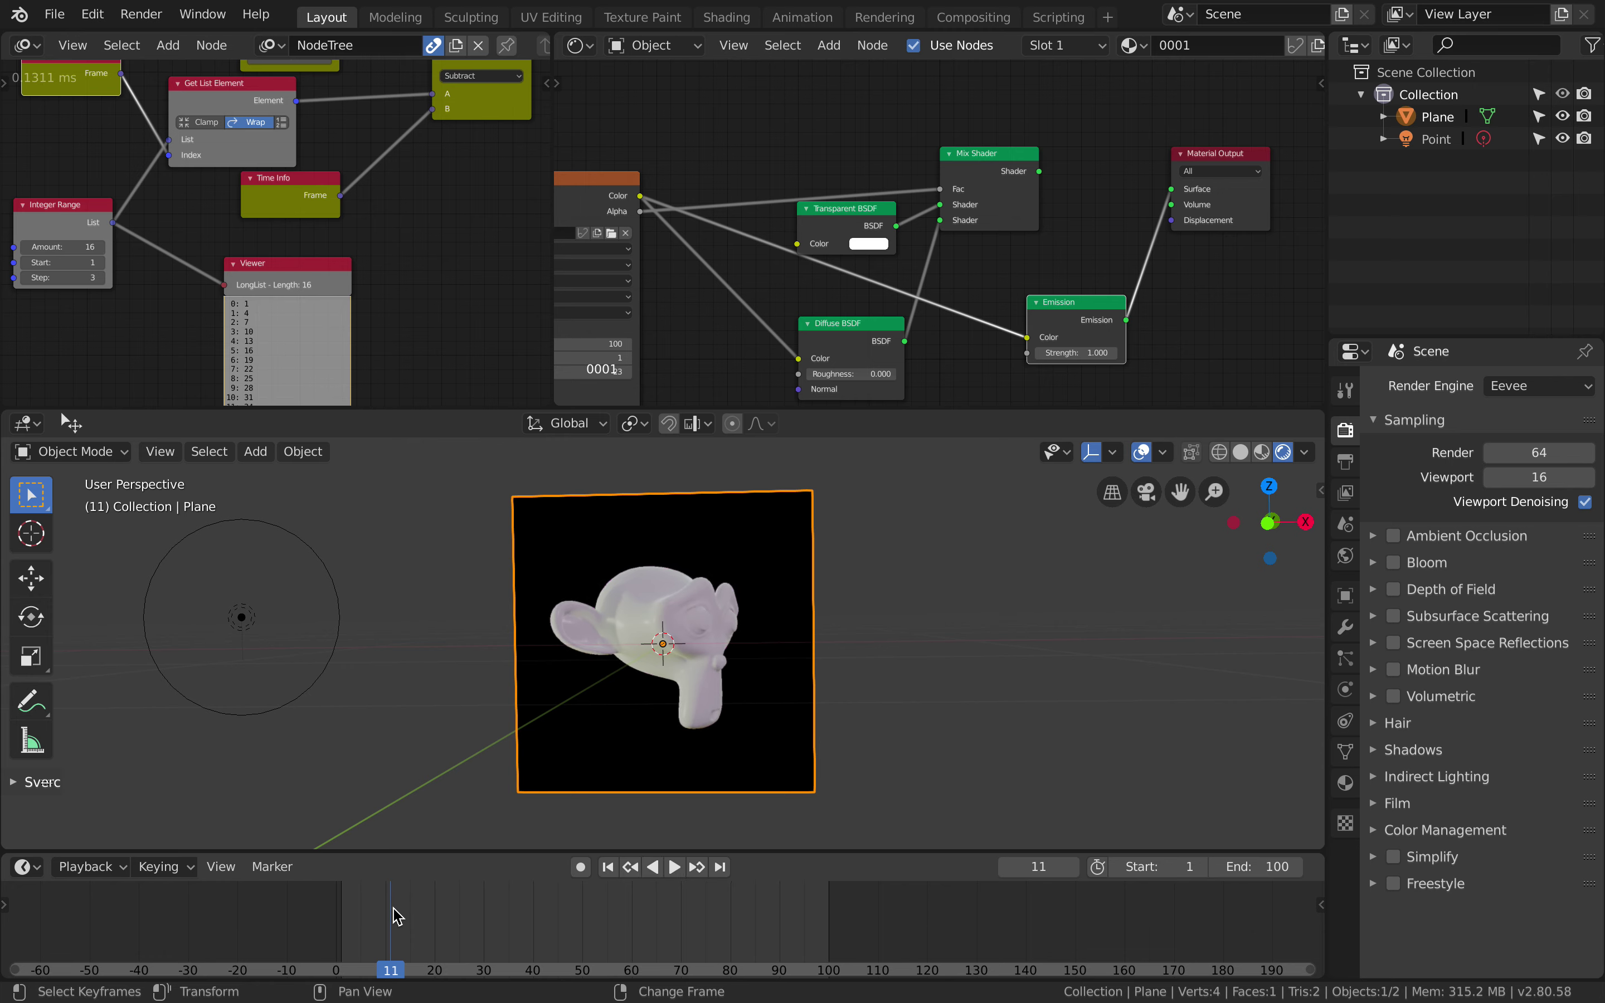
key(Left)
key(Left)
key(Left)
key(Left)
key(Left)
key(Left)
key(Left)
key(Left)
key(Left)
key(Left)
key(Left)
key(Right)
key(Right)
key(Right)
key(Right)
key(Right)
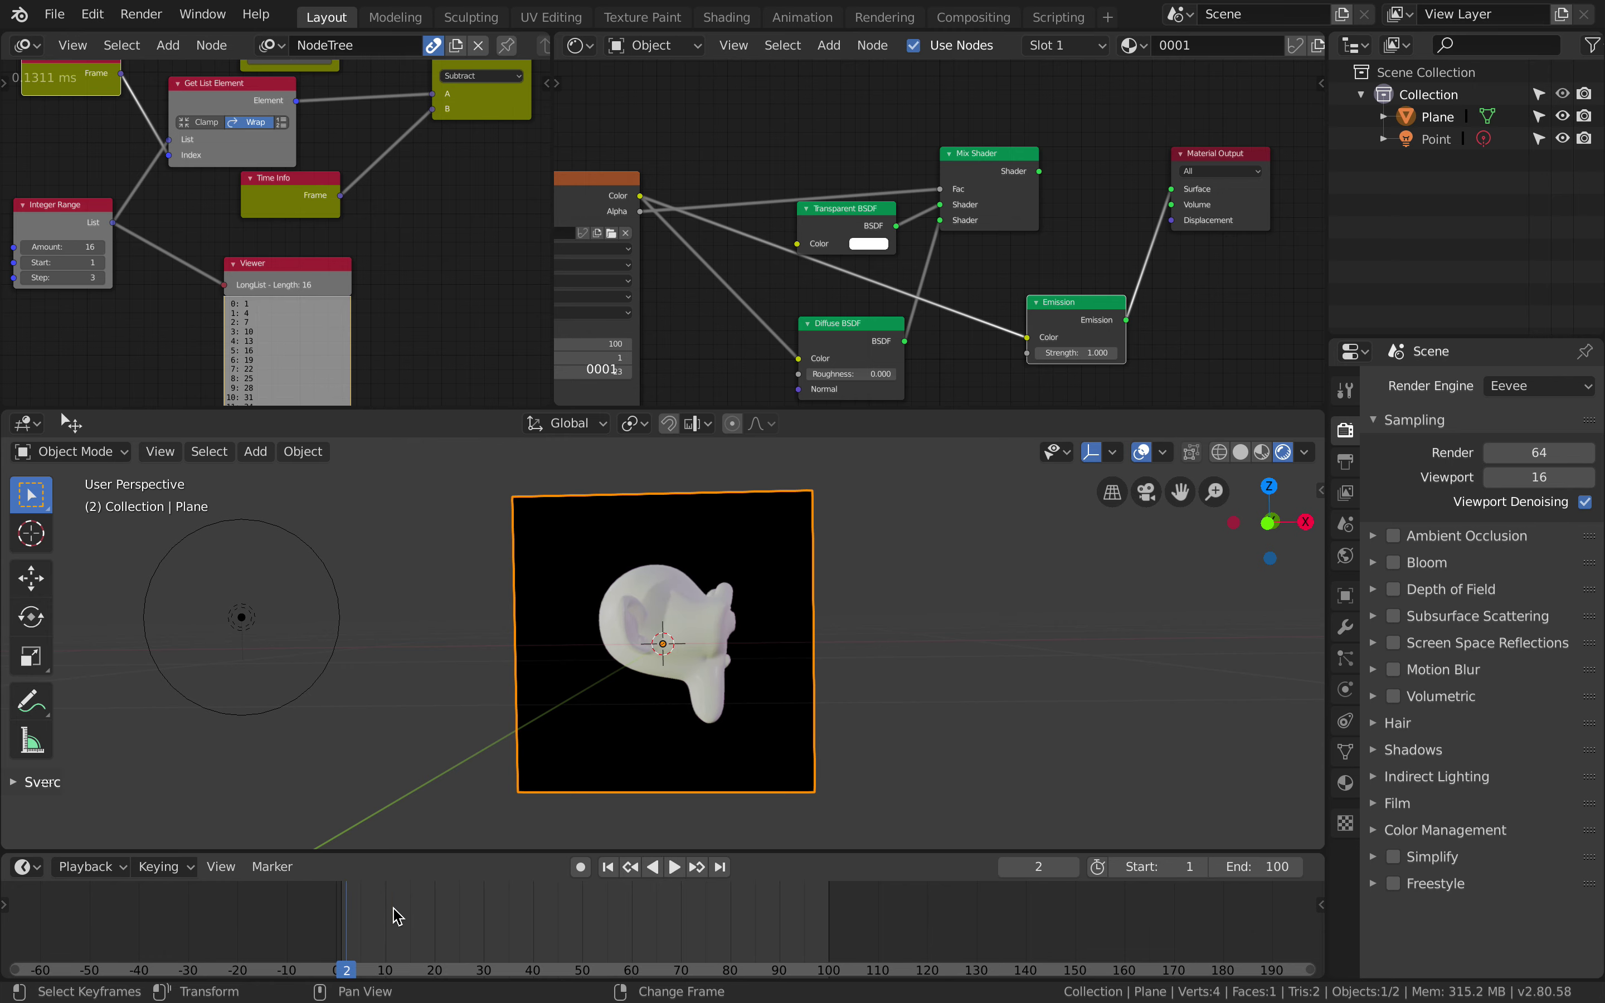
Step: Try a Step of 4 on the Integer Range node, settle on a Step of 2, and save the file
scroll(195, 280, left, 5)
scroll(196, 279, down, 2)
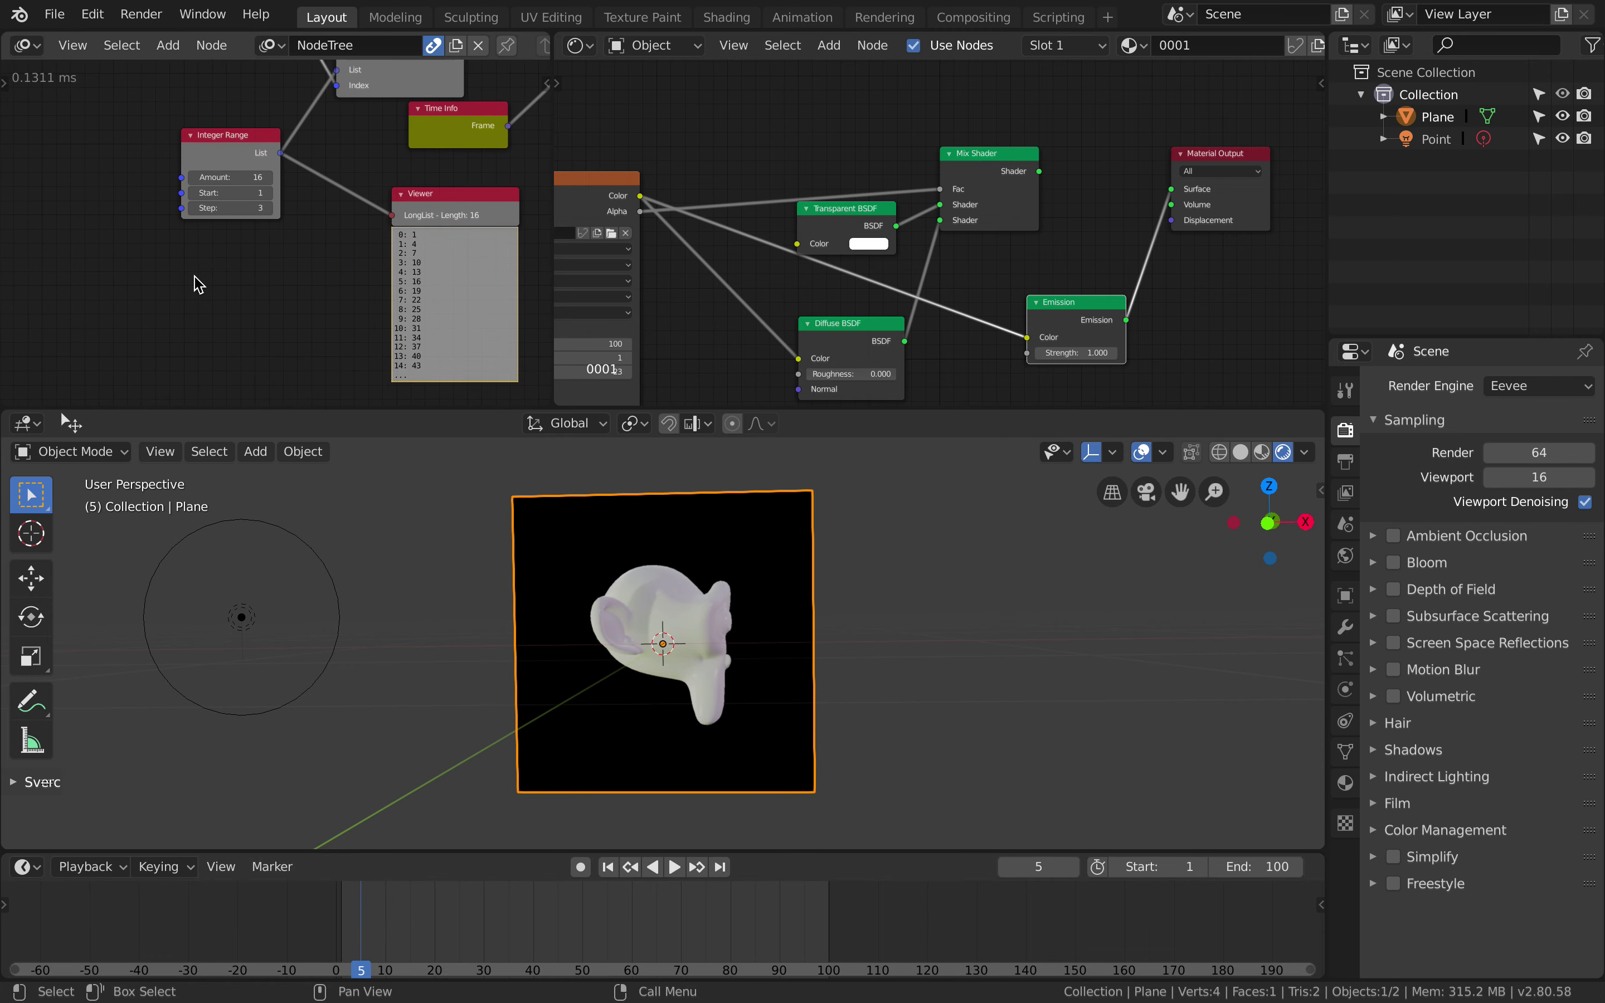
scroll(194, 276, up, 3)
scroll(195, 275, up, 1)
scroll(216, 234, right, 4)
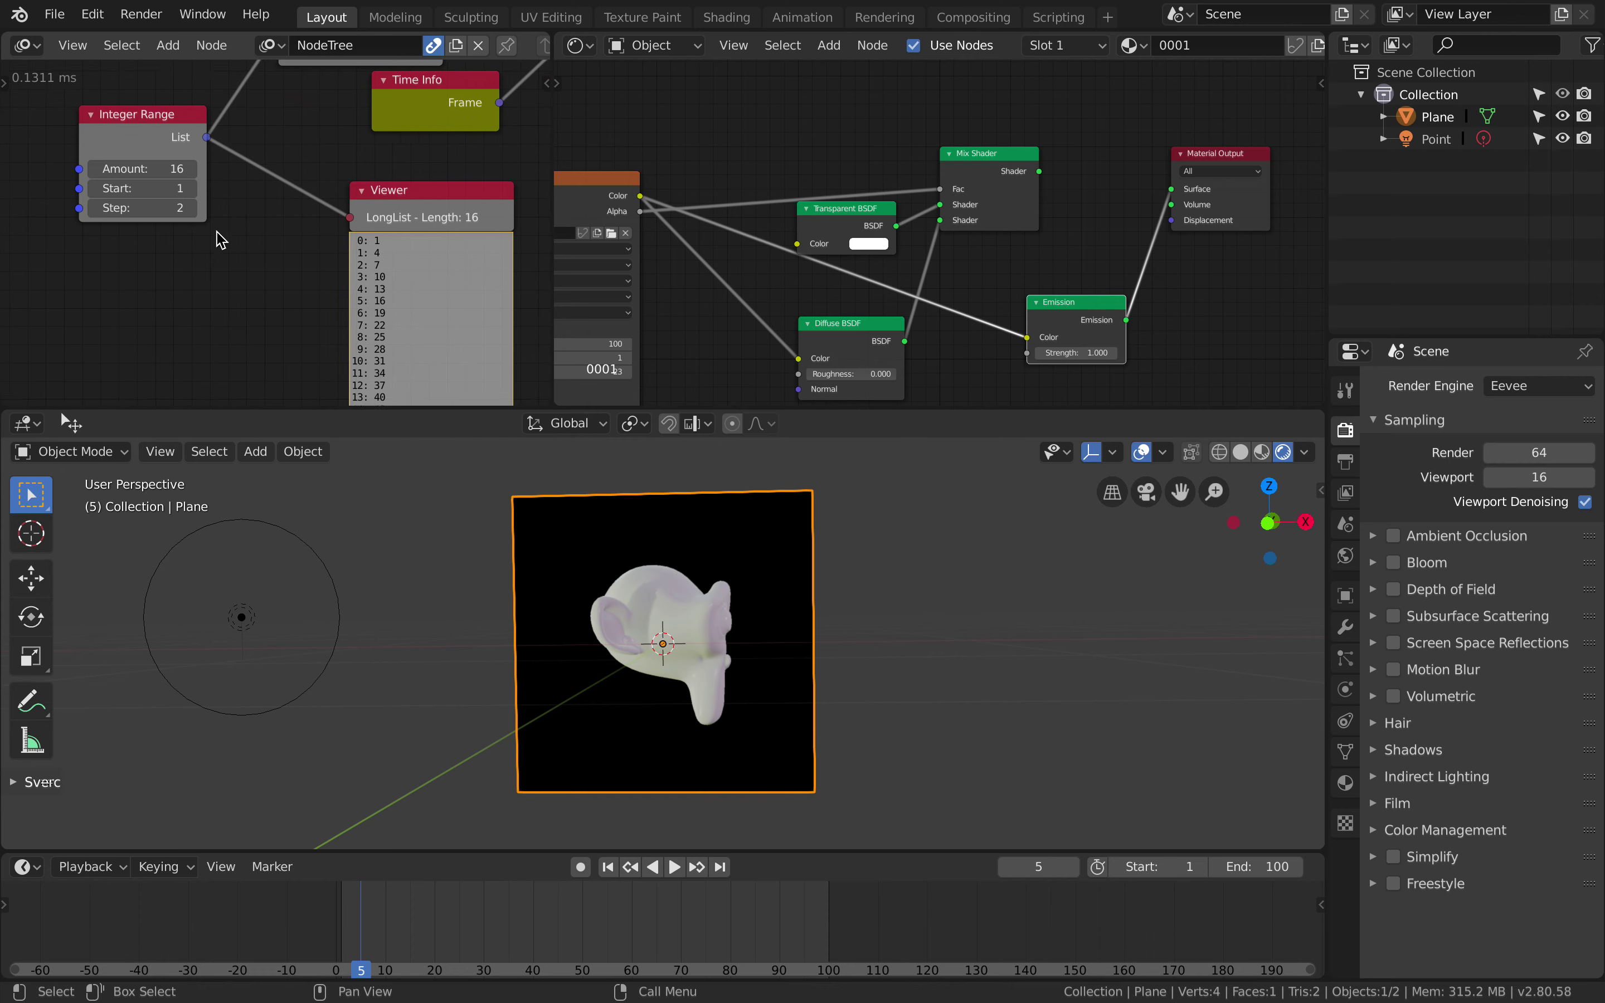
scroll(223, 227, up, 1)
scroll(223, 227, right, 1)
scroll(223, 226, up, 1)
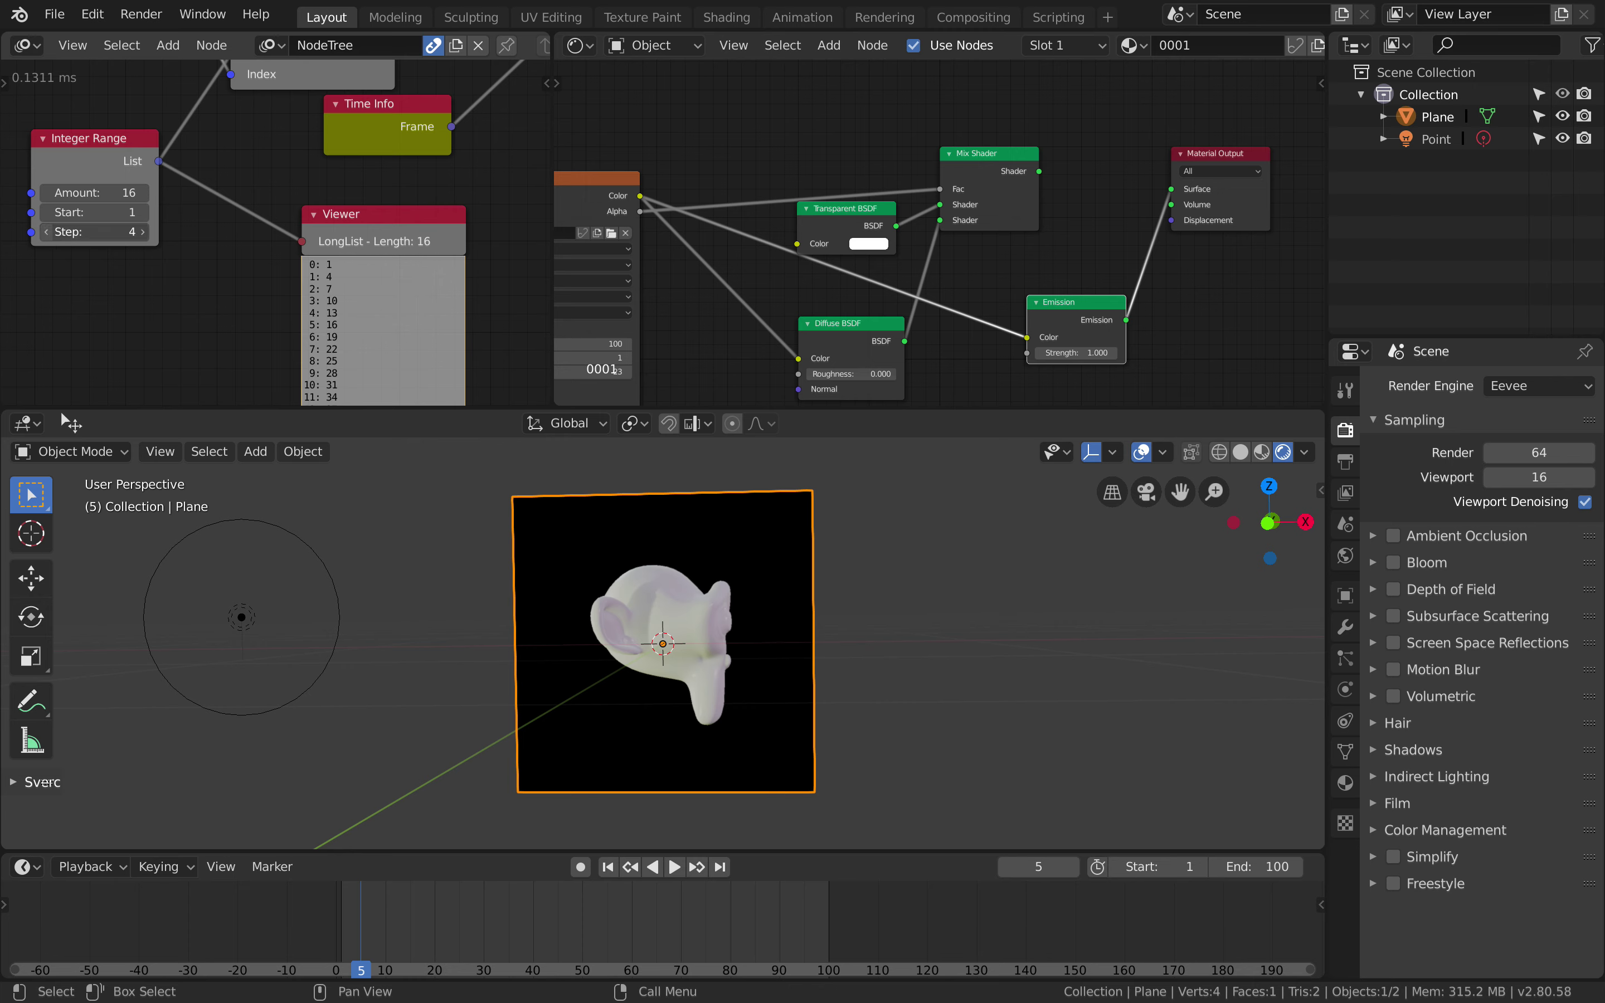
ctrl+scroll(77, 129, left, 1)
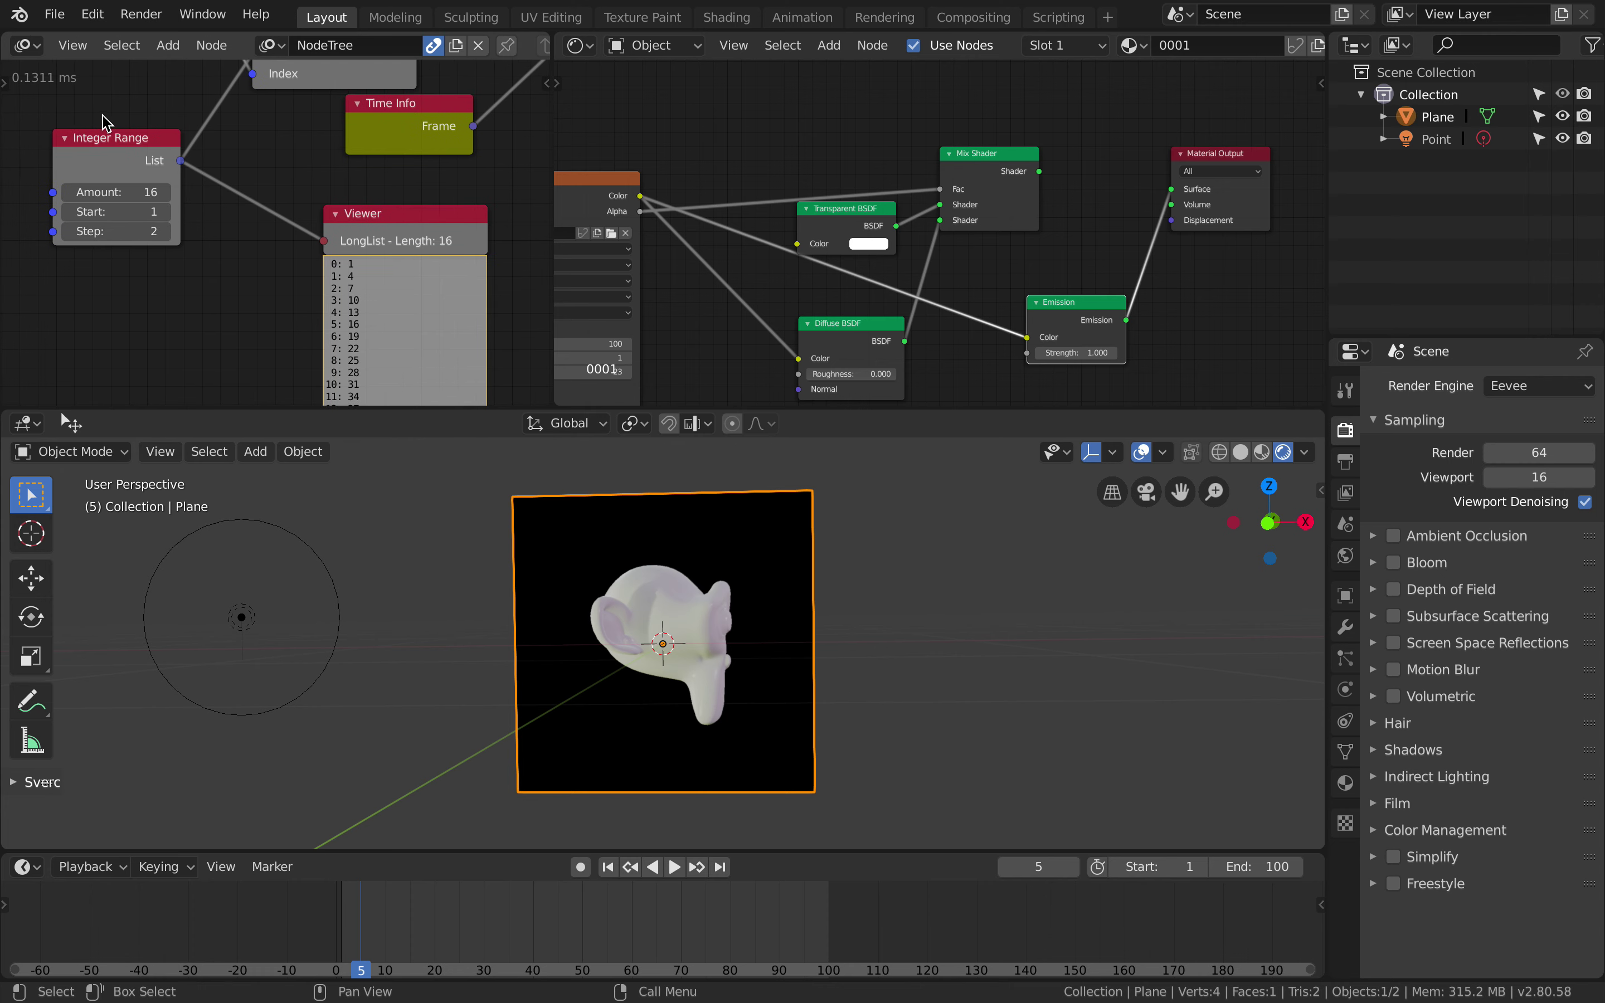
key(ctrl+s)
Step: Show and widen the Animation Node Tree settings to examine the Auto Execution options
key(n)
key(t)
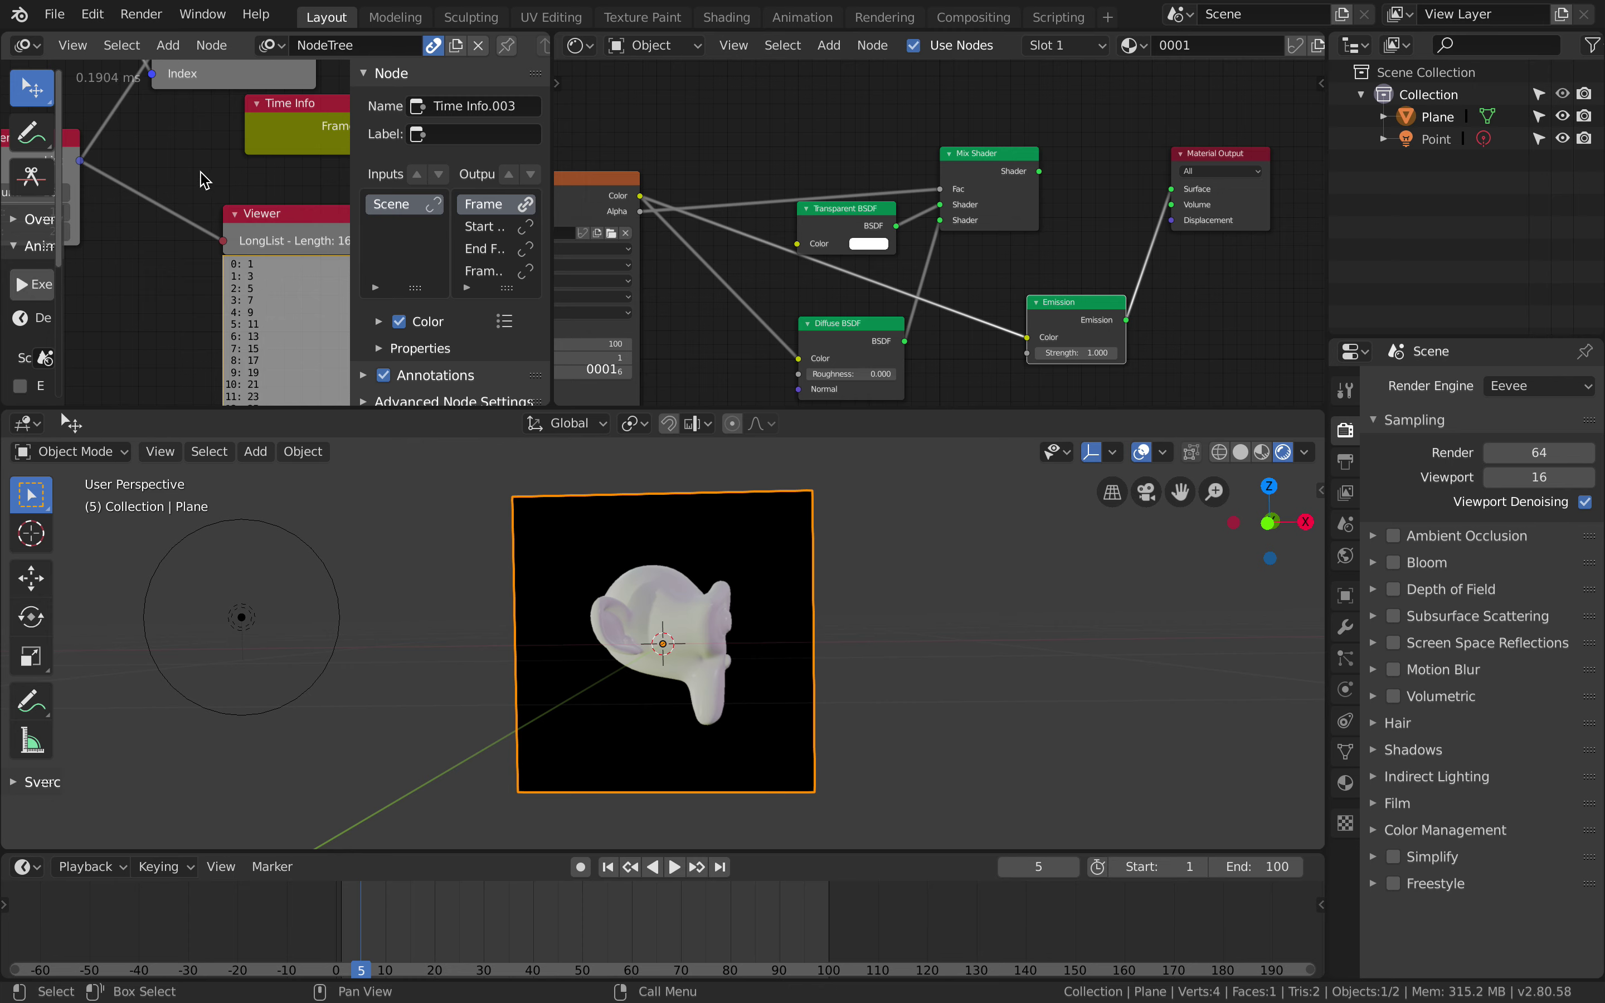
key(t)
key(n)
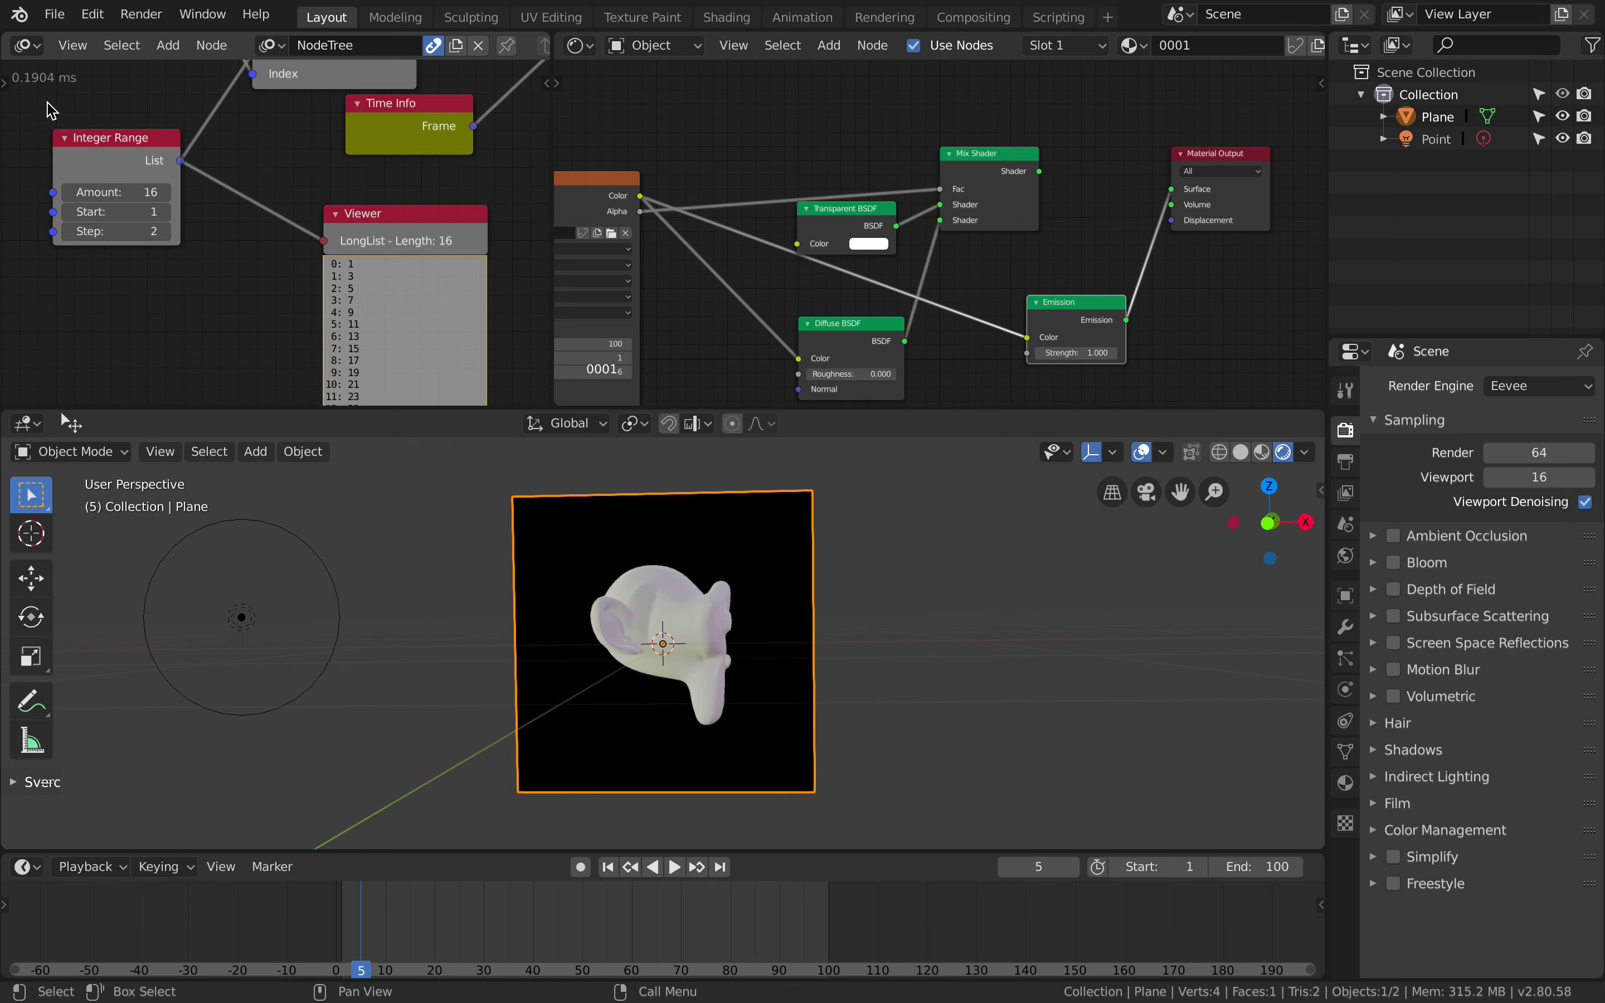
key(t)
drag(66, 269, 213, 285)
scroll(136, 292, down, 5)
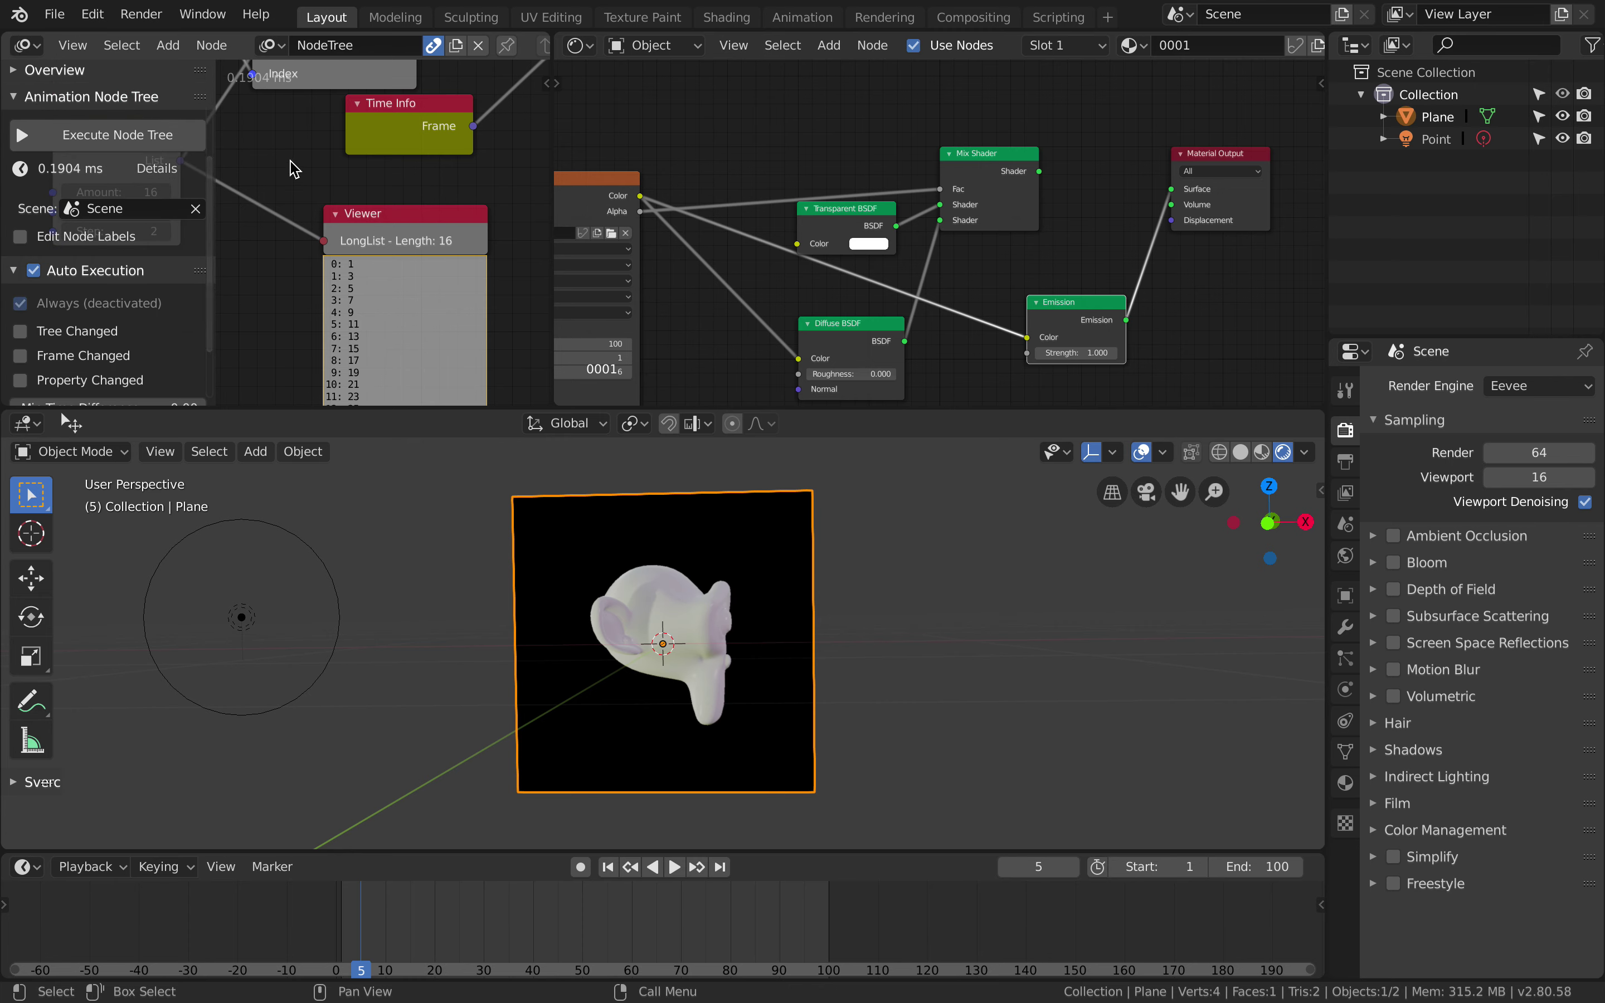
Step: Step back and forth around frame 5 to check which image the plane shows
key(Right)
key(Right)
key(Left)
key(Left)
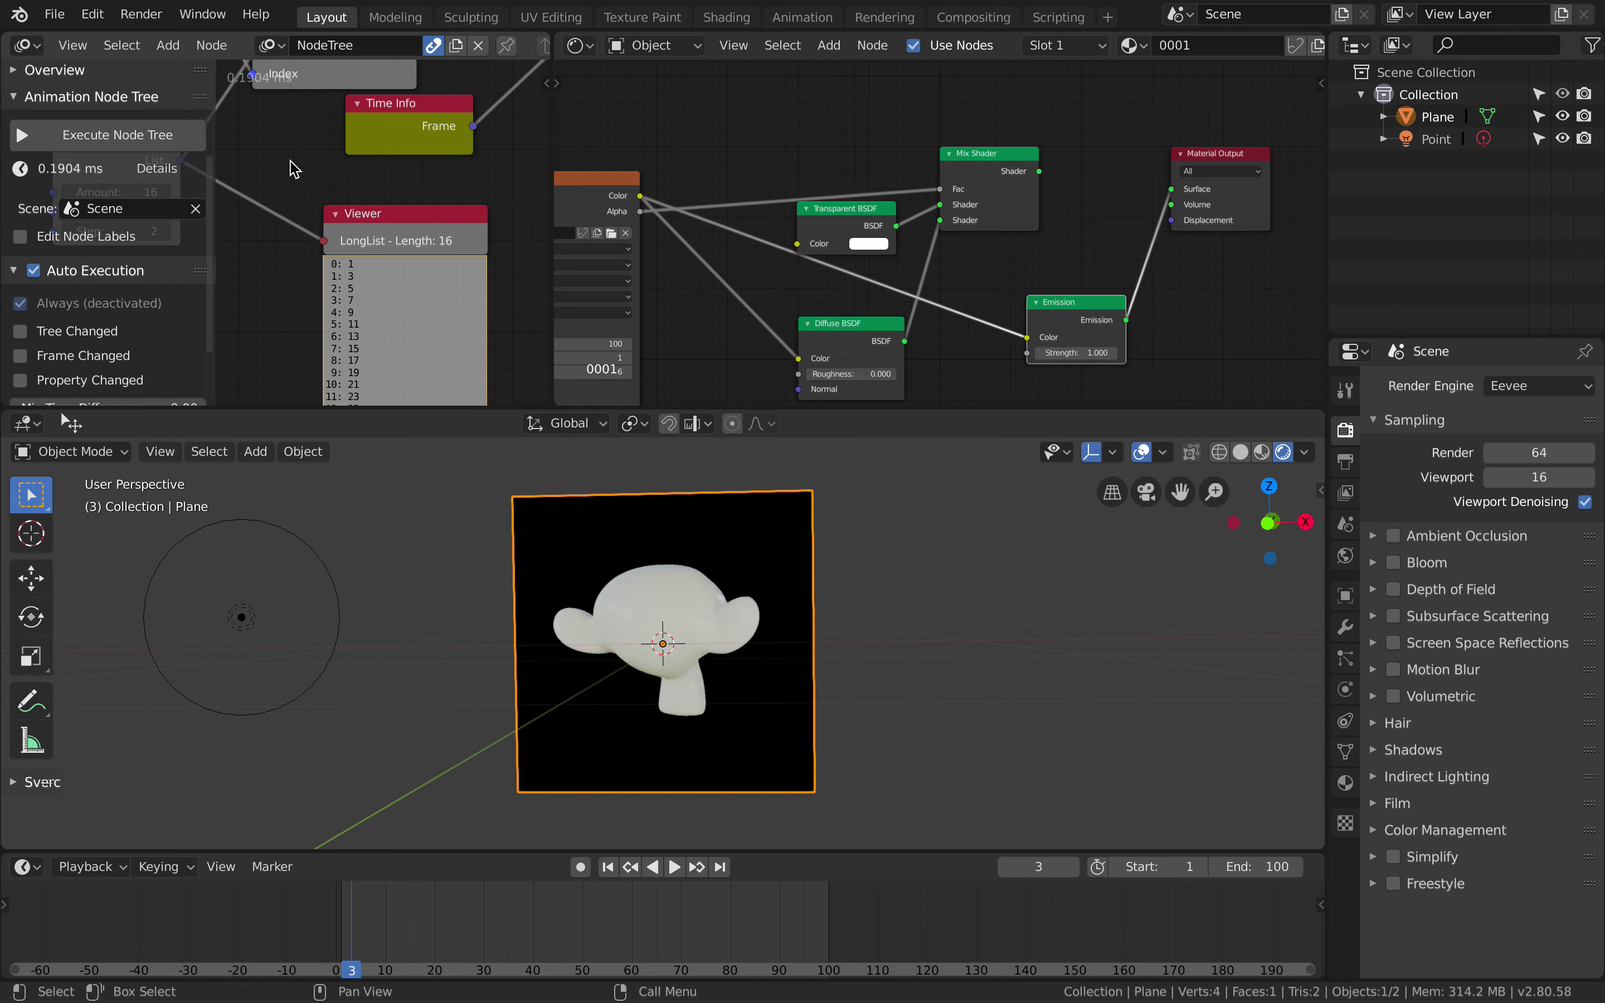
Step: Narrow the Animation Node Tree settings region and save the file
drag(214, 161, 62, 161)
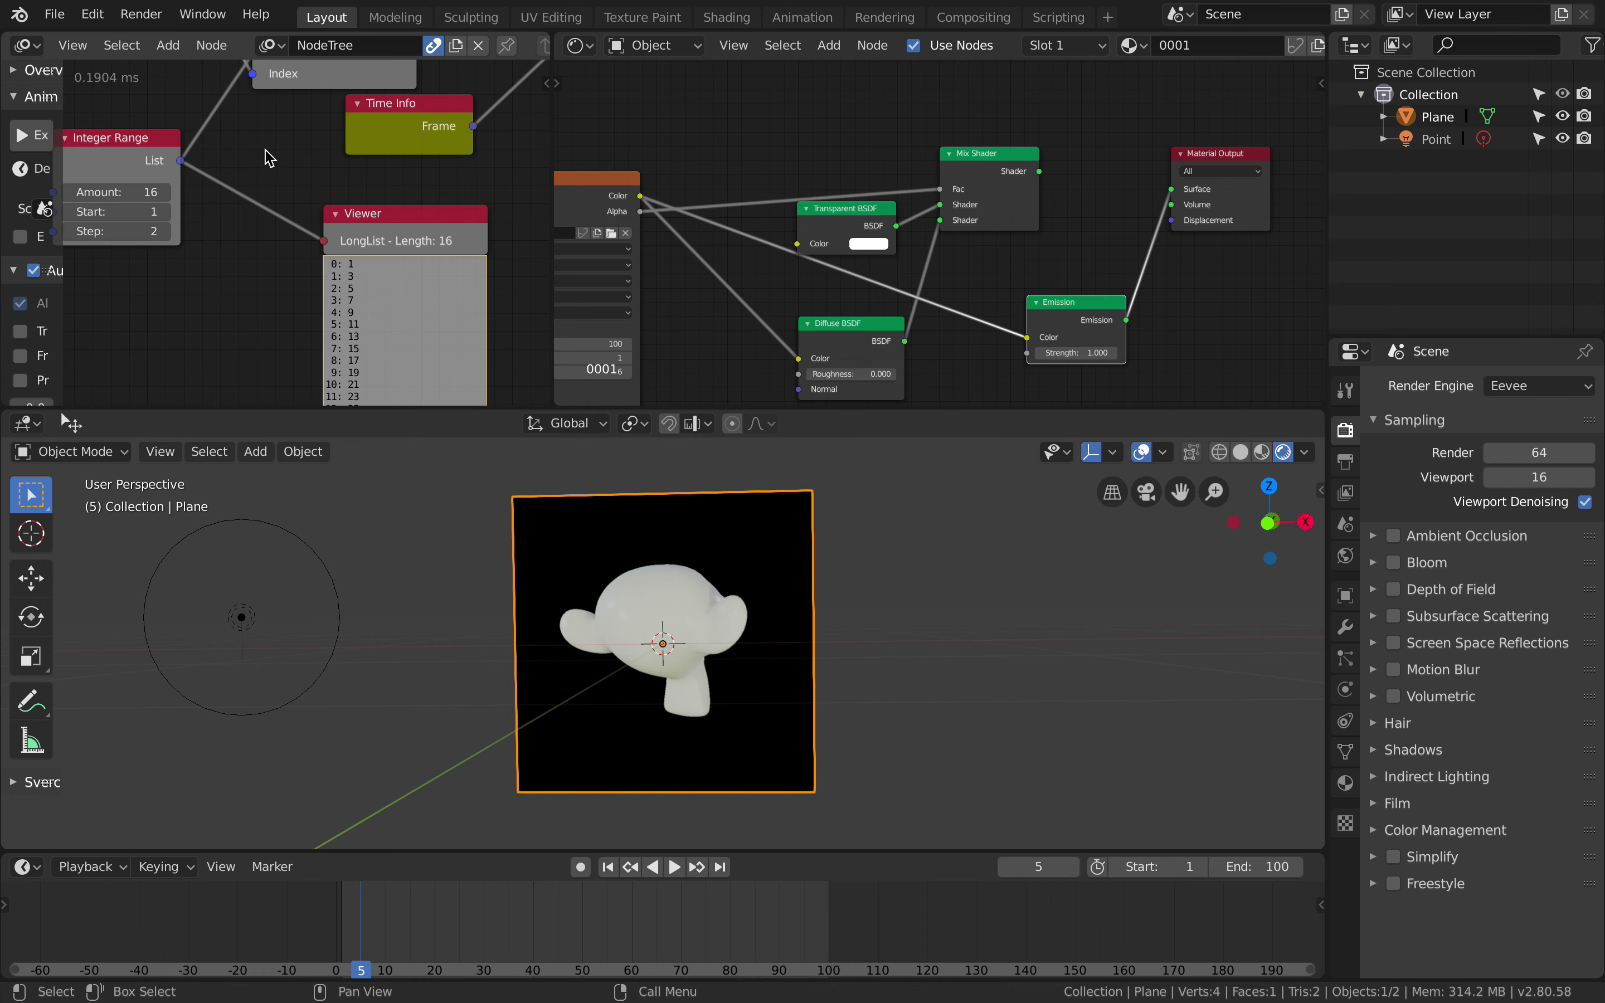
middle_drag(265, 149, 280, 181)
key(ctrl+s)
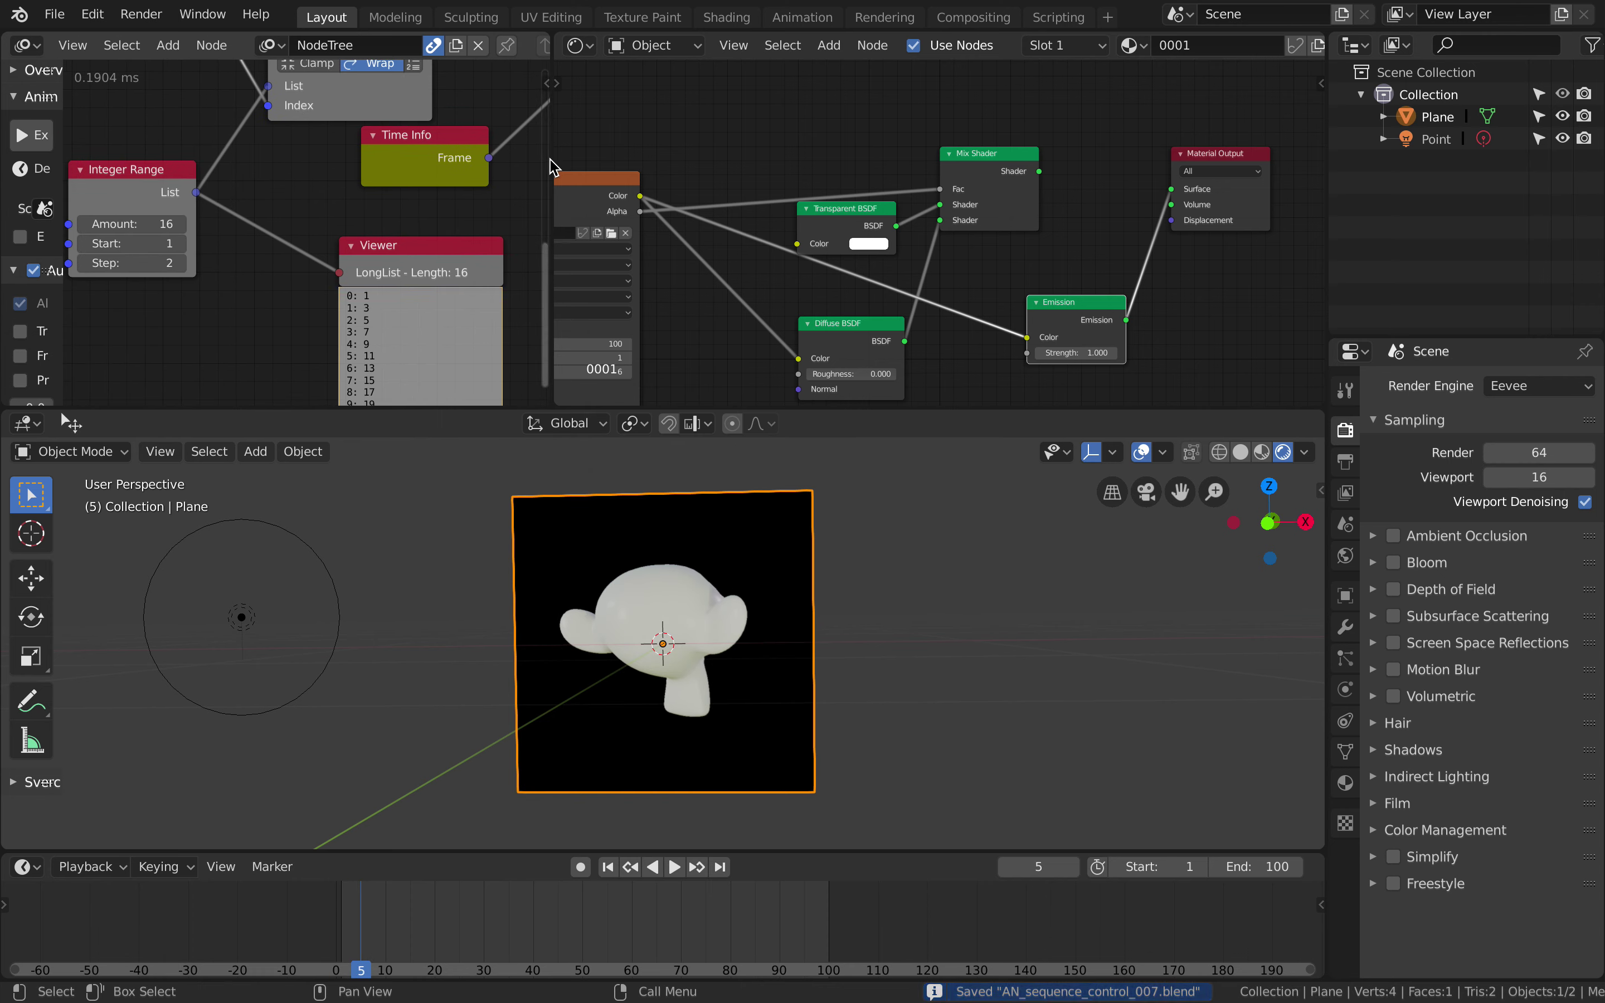
Step: Widen the Animation Nodes editor and move the 0001.png image node slightly closer to the shader nodes
drag(551, 158, 762, 166)
middle_drag(704, 87, 562, 236)
scroll(622, 166, down, 2)
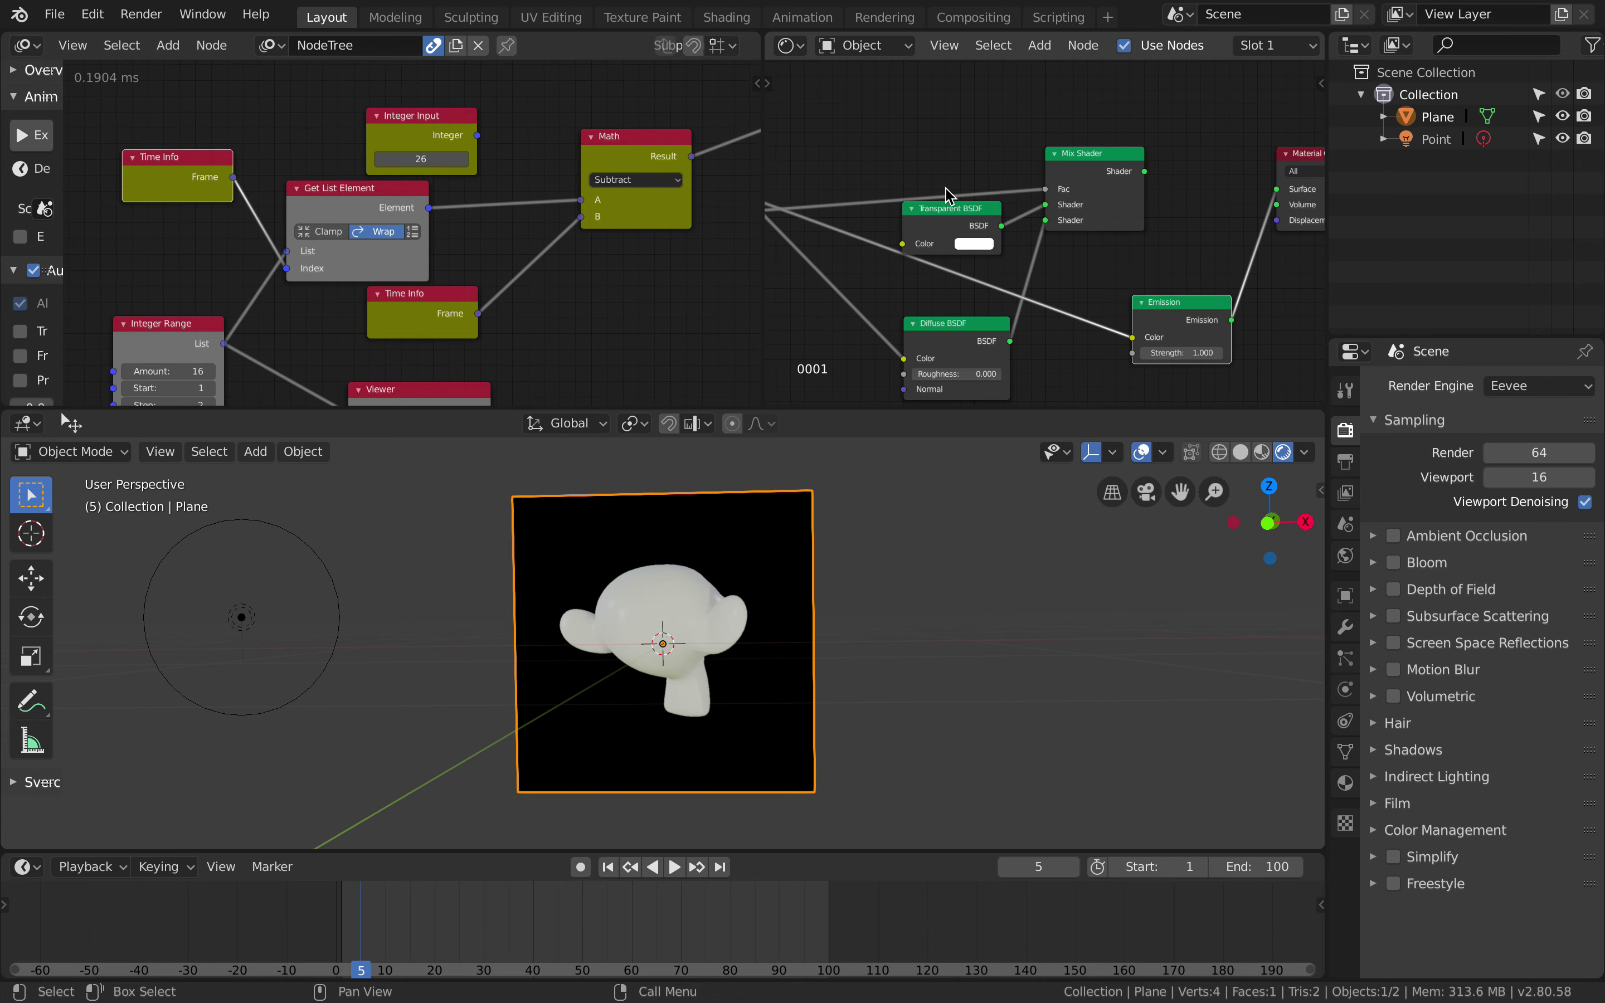
scroll(946, 188, right, 1)
scroll(946, 188, left, 6)
scroll(853, 174, down, 2)
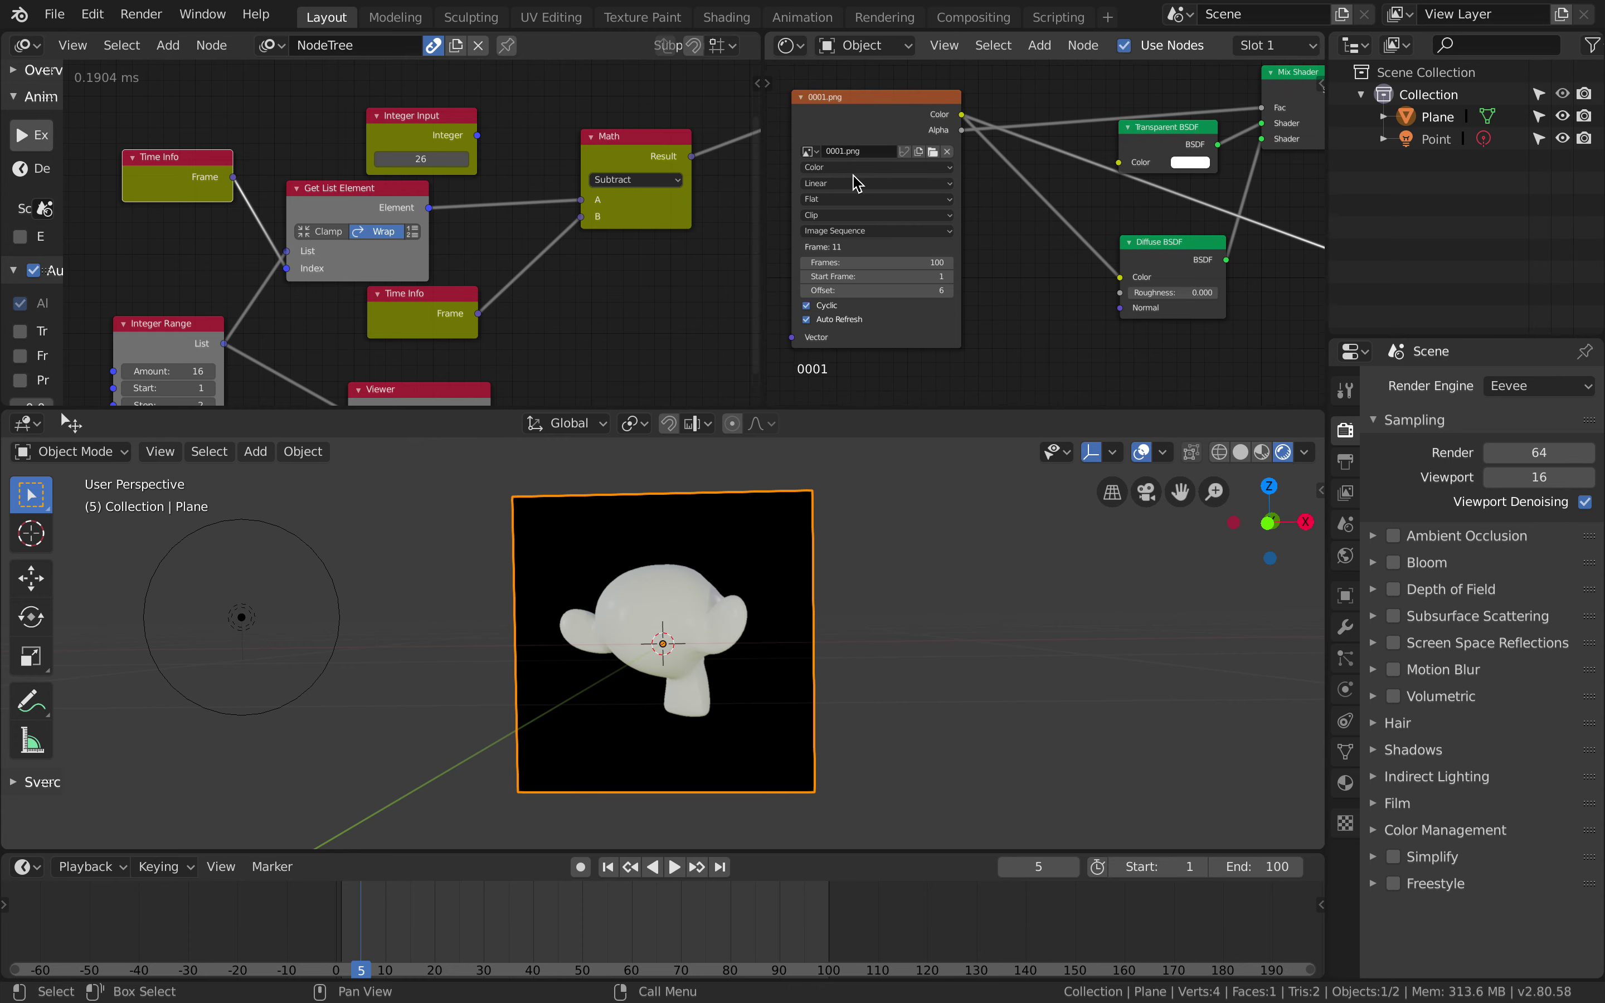
middle_drag(853, 174, 852, 172)
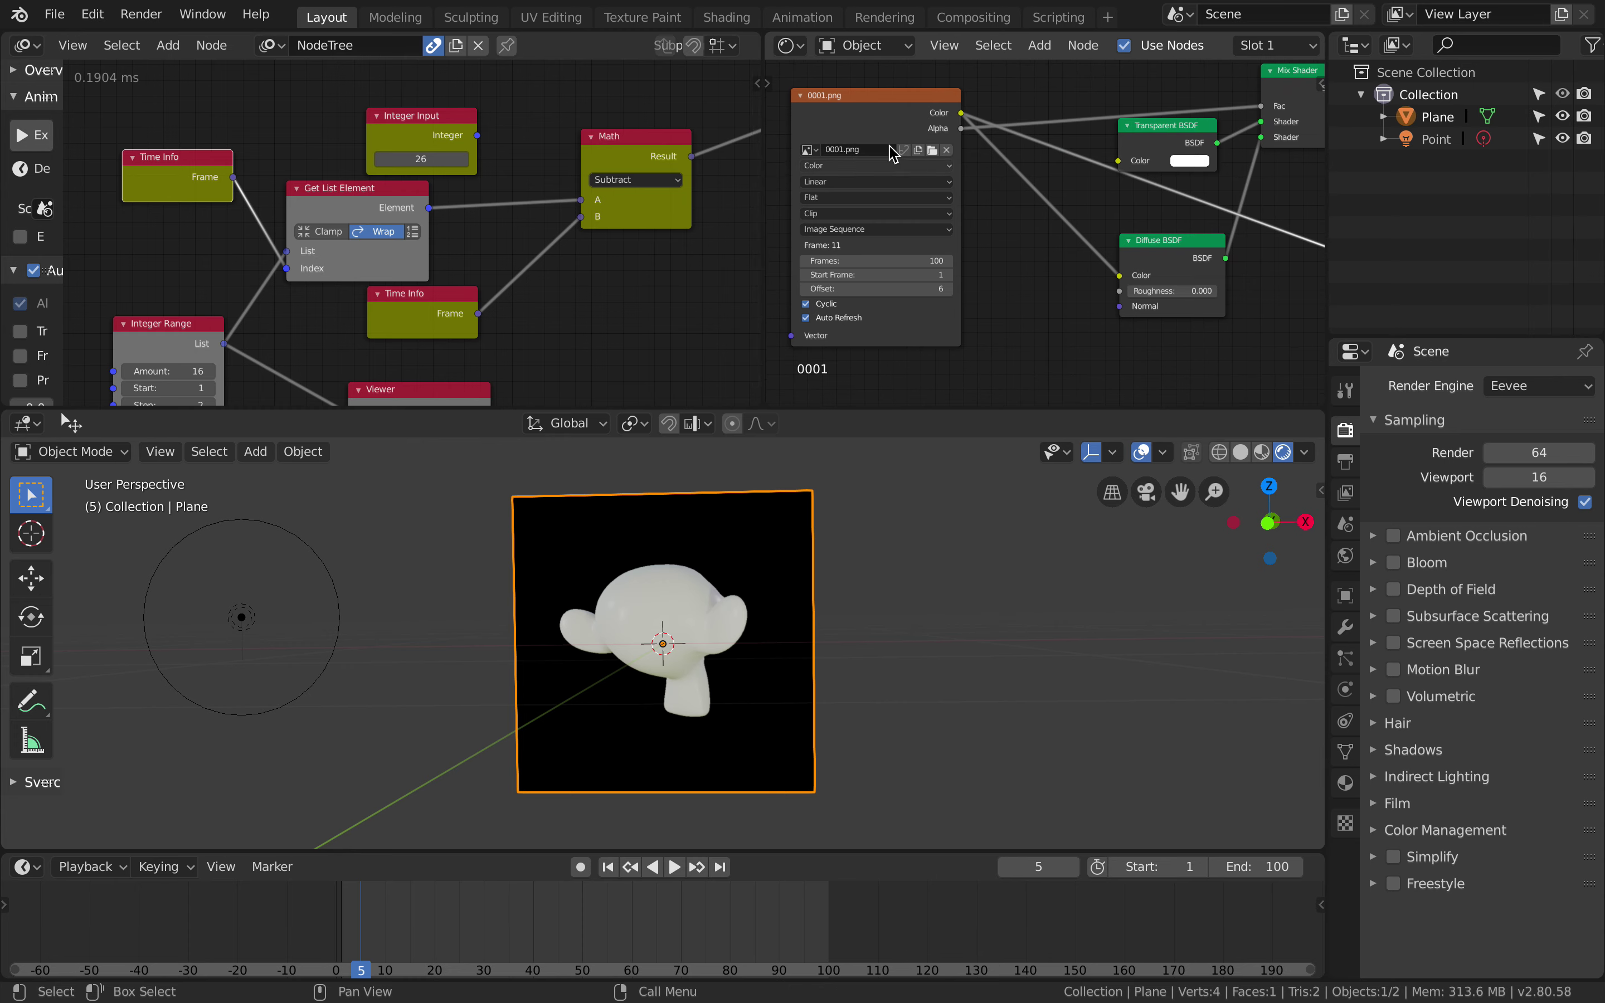
drag(876, 106, 903, 106)
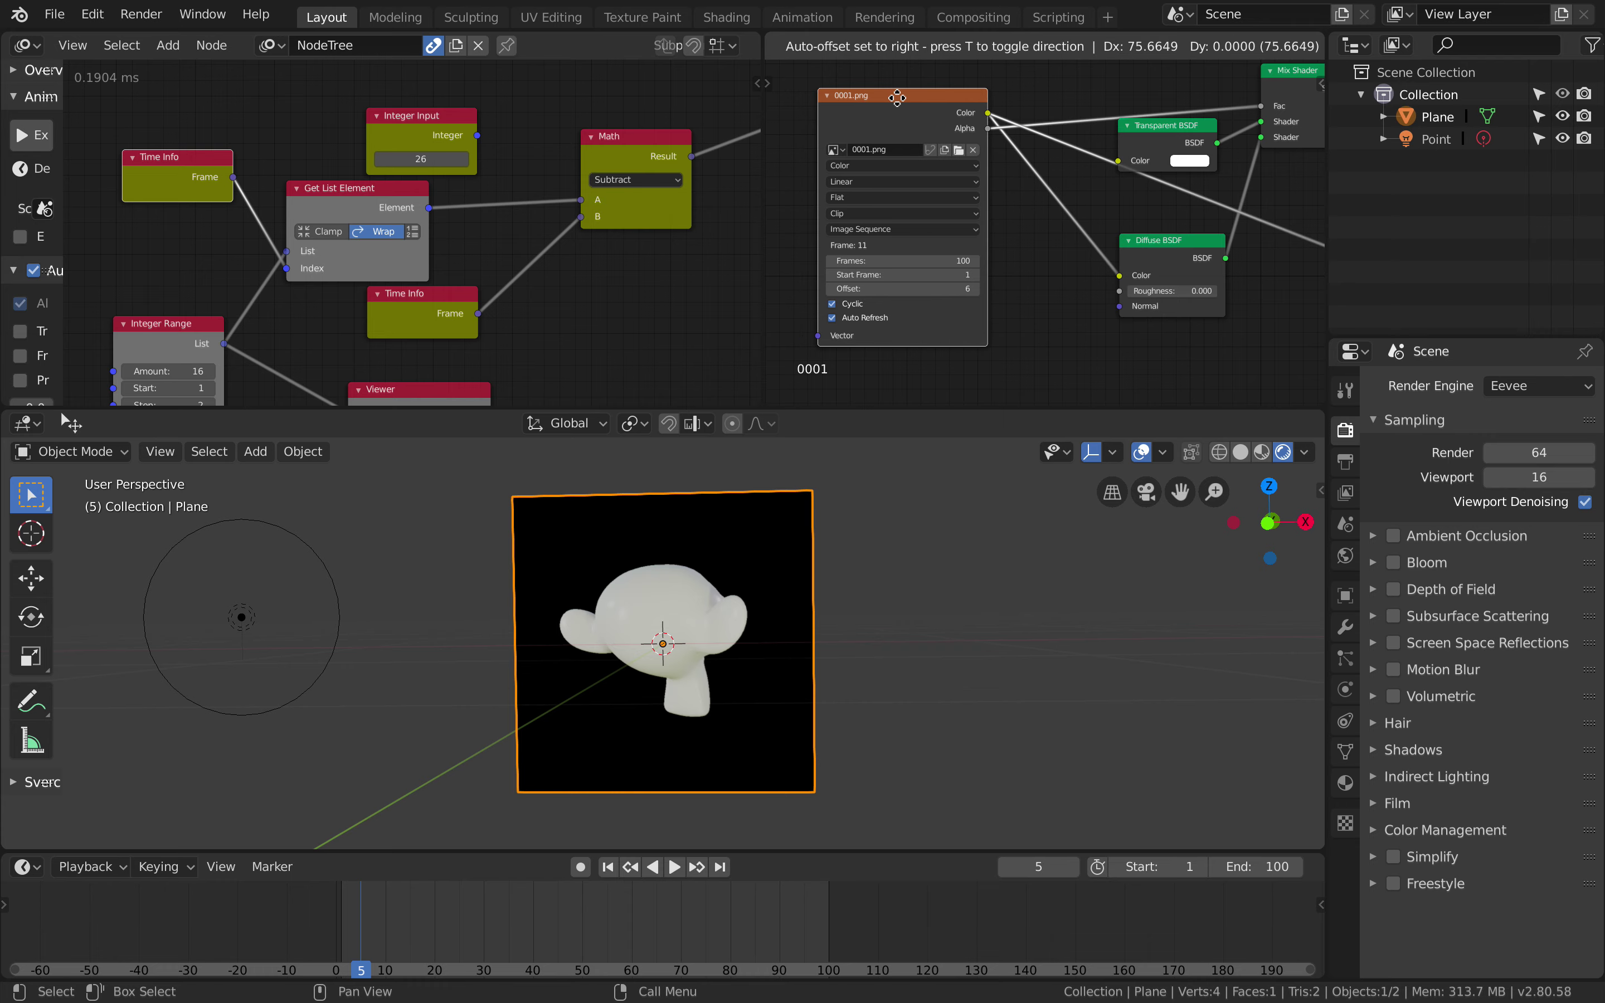
Step: Save the file, and use Save As to write it to the Desktop folder as AN_sequence_control_007.blend
click(53, 14)
click(102, 182)
click(55, 14)
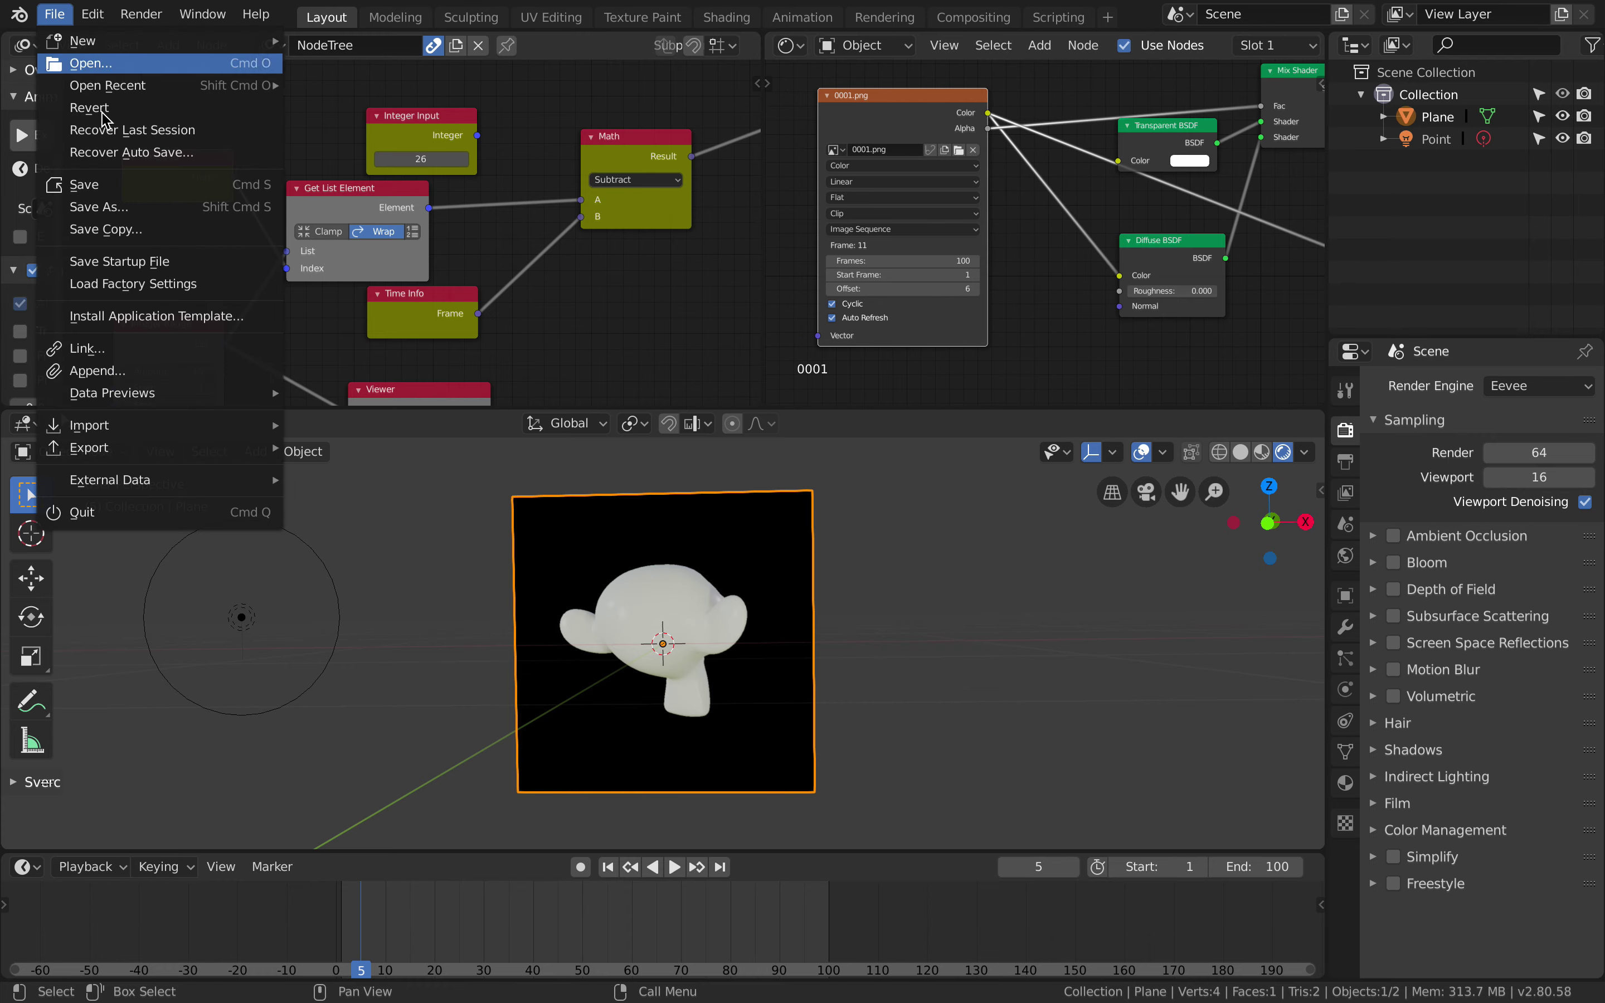
click(144, 206)
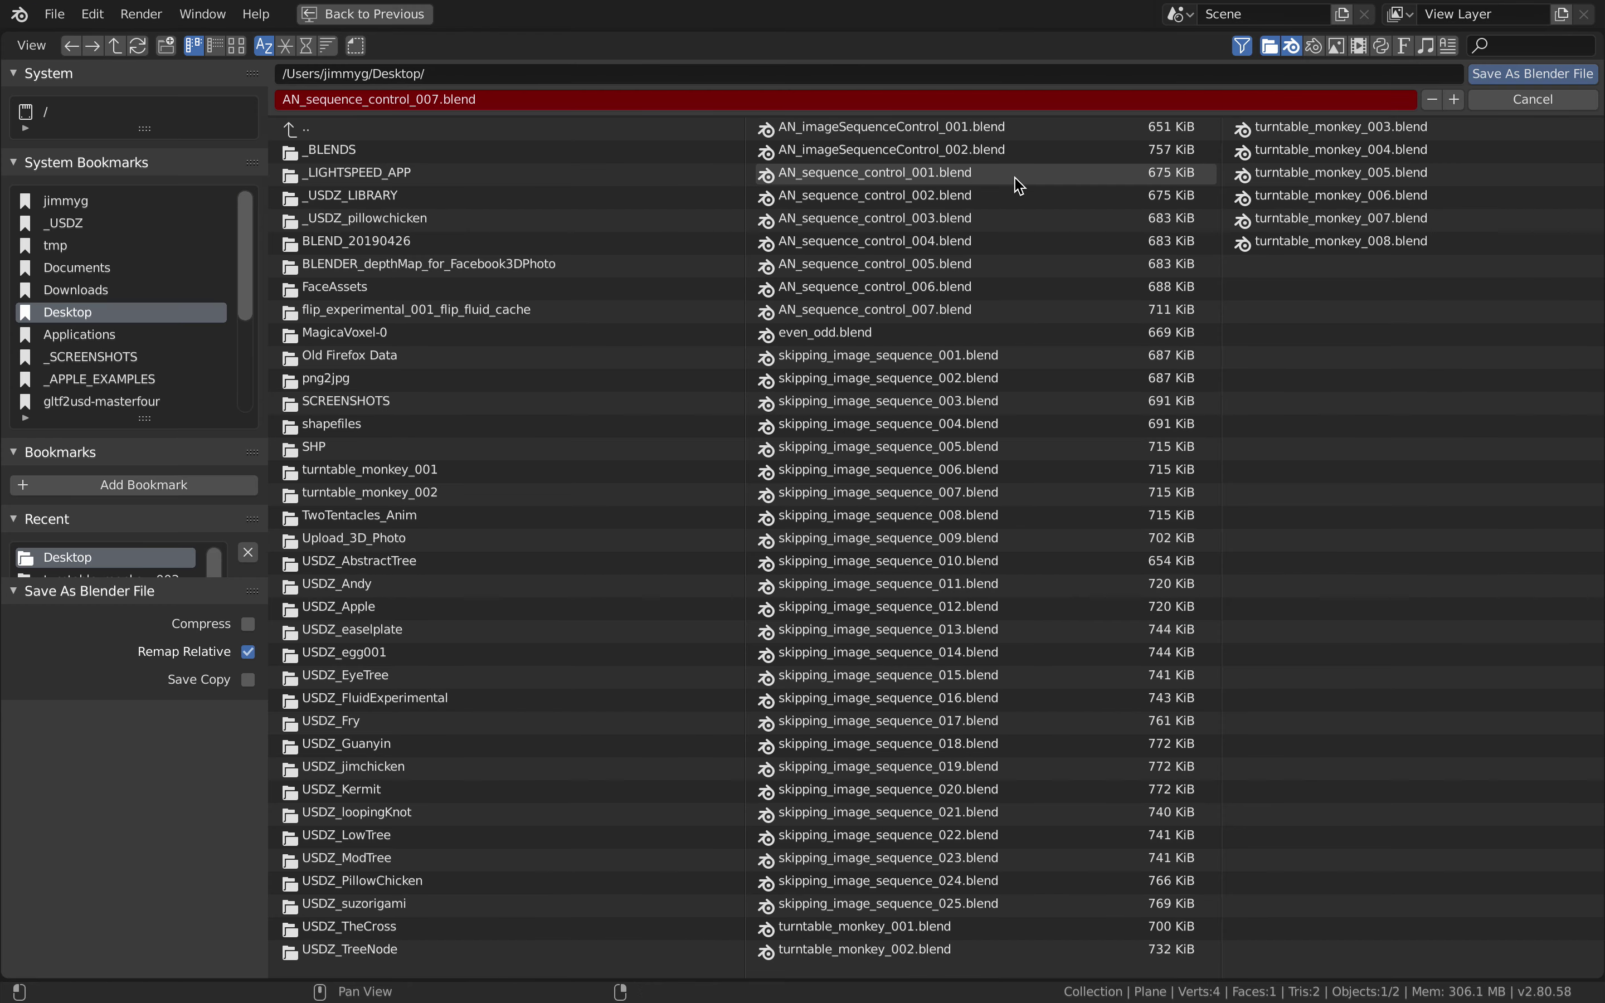
click(1486, 77)
middle_drag(941, 180, 953, 174)
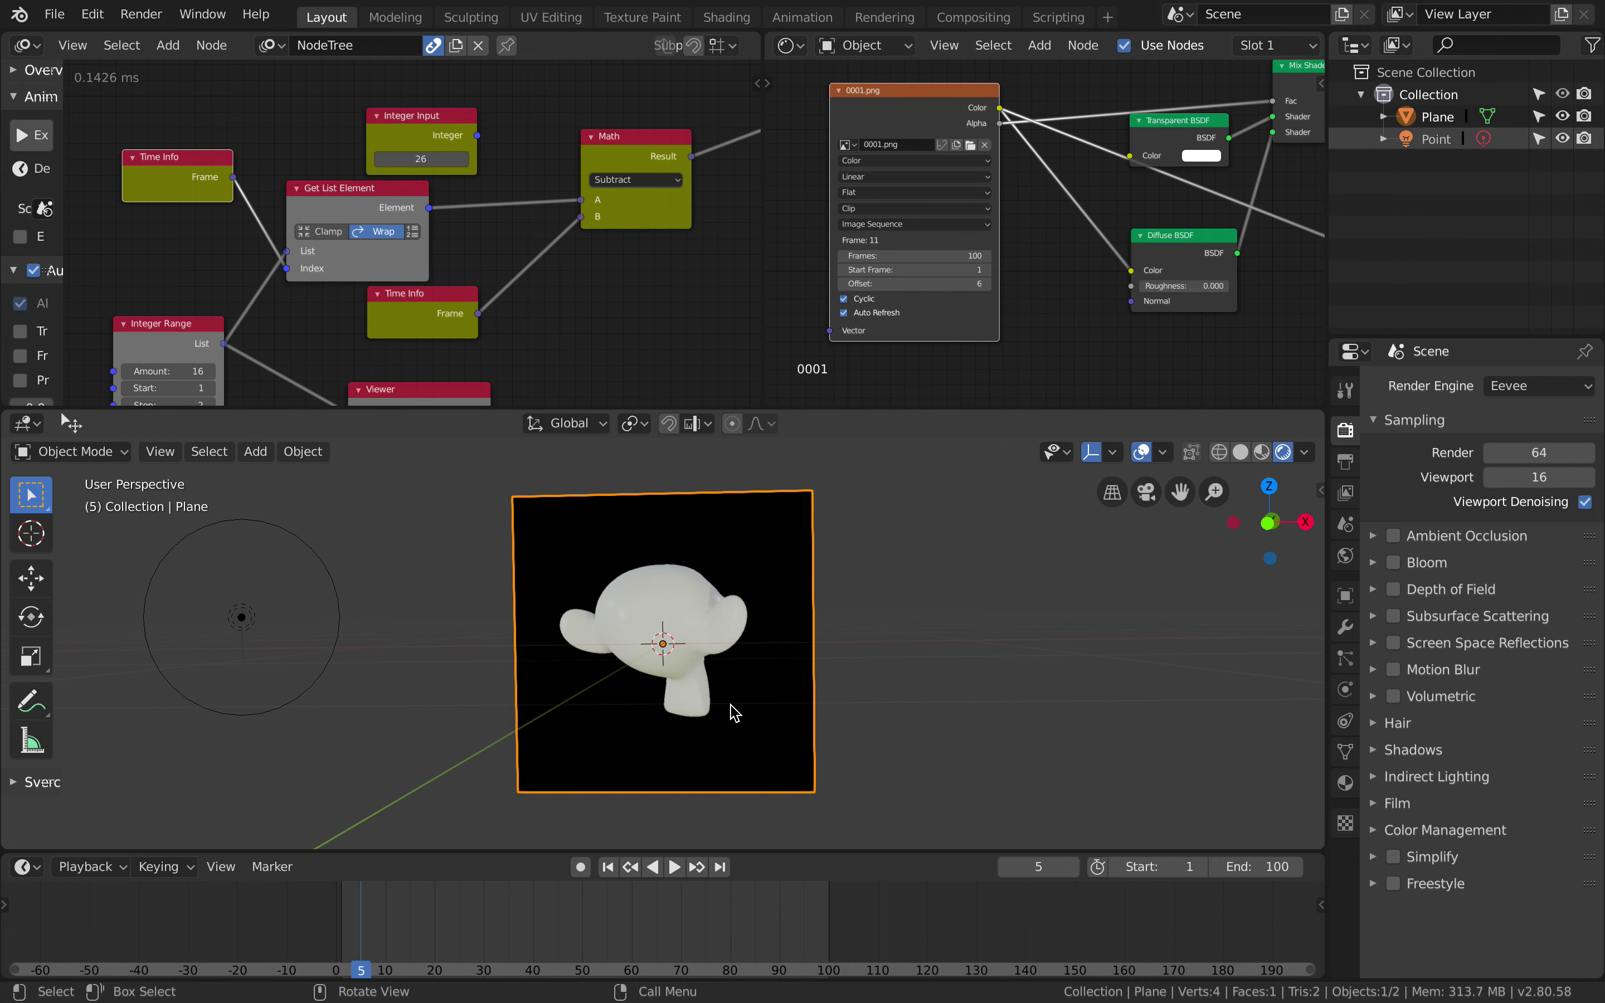
Step: Play the animation, returning repeatedly to the first frames, to check how the image sequence skips on the plane, then stop playback
click(671, 867)
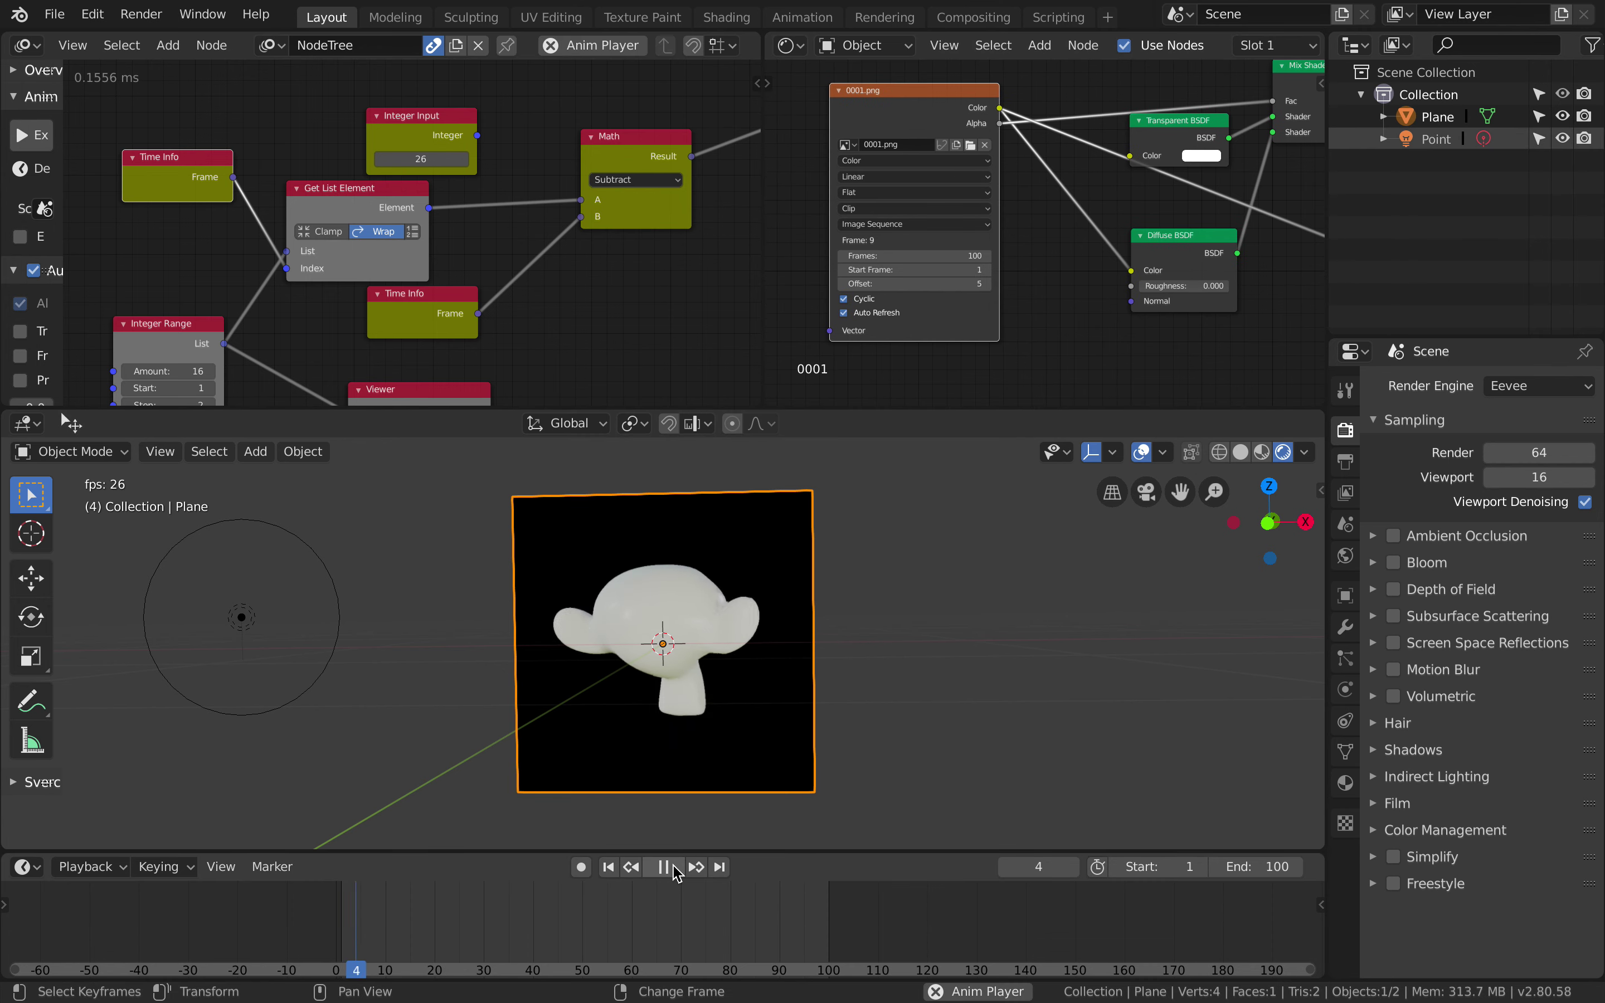
right_click(321, 899)
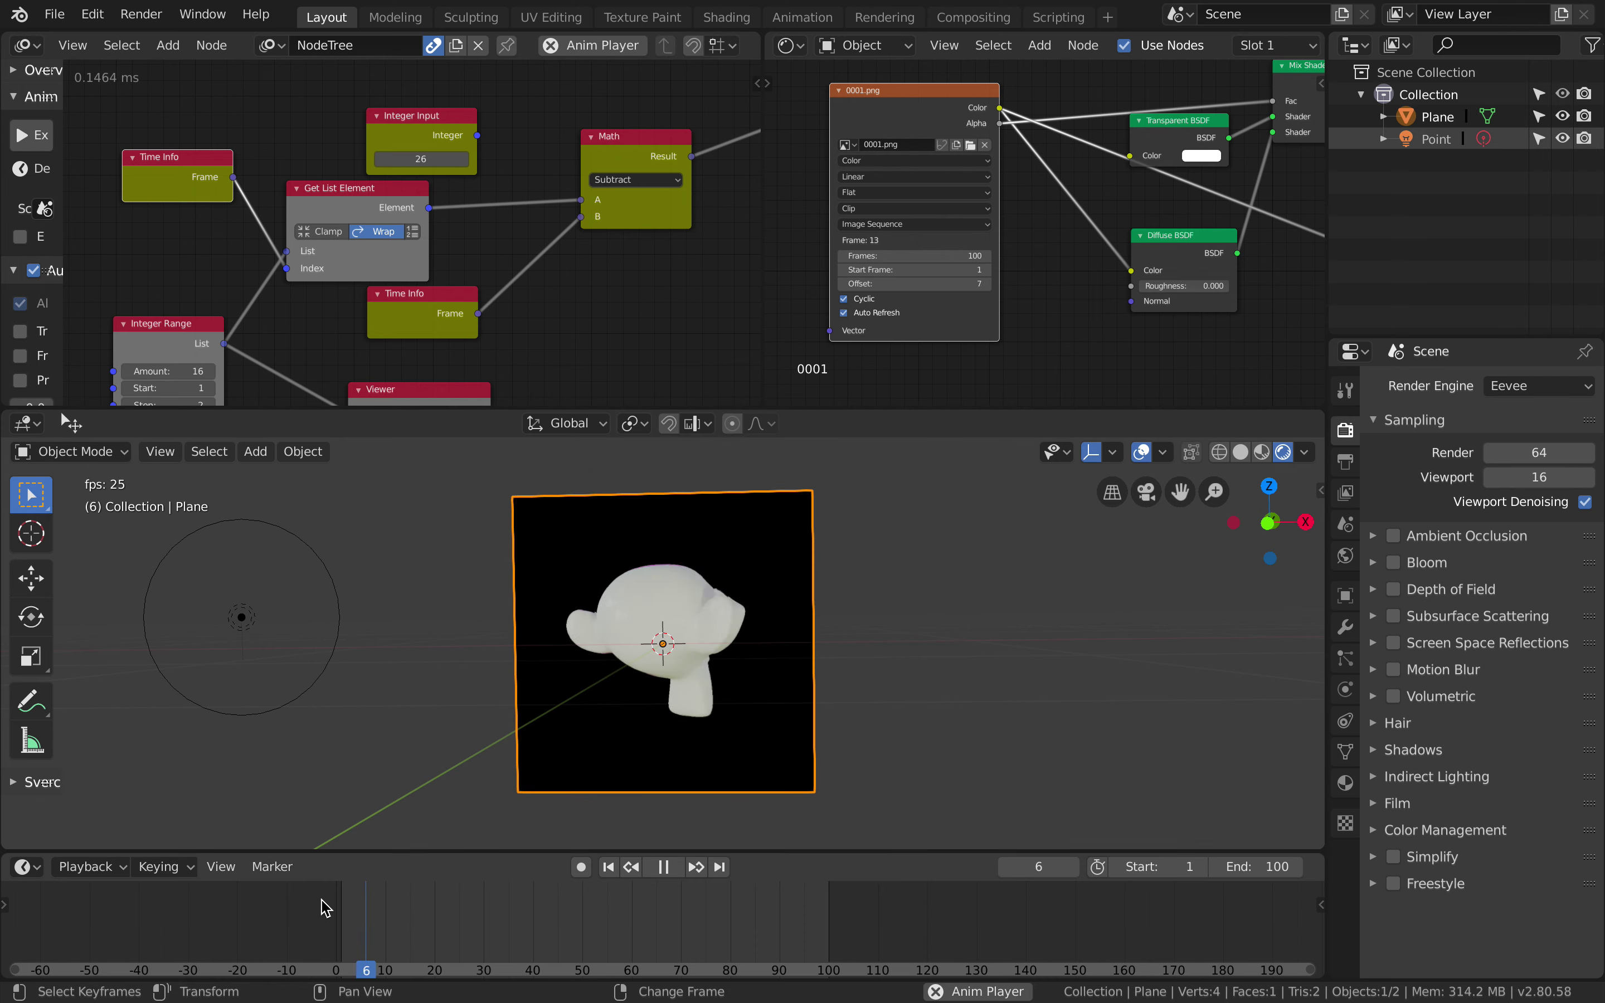
right_click(321, 899)
right_click(321, 899)
right_click(321, 899)
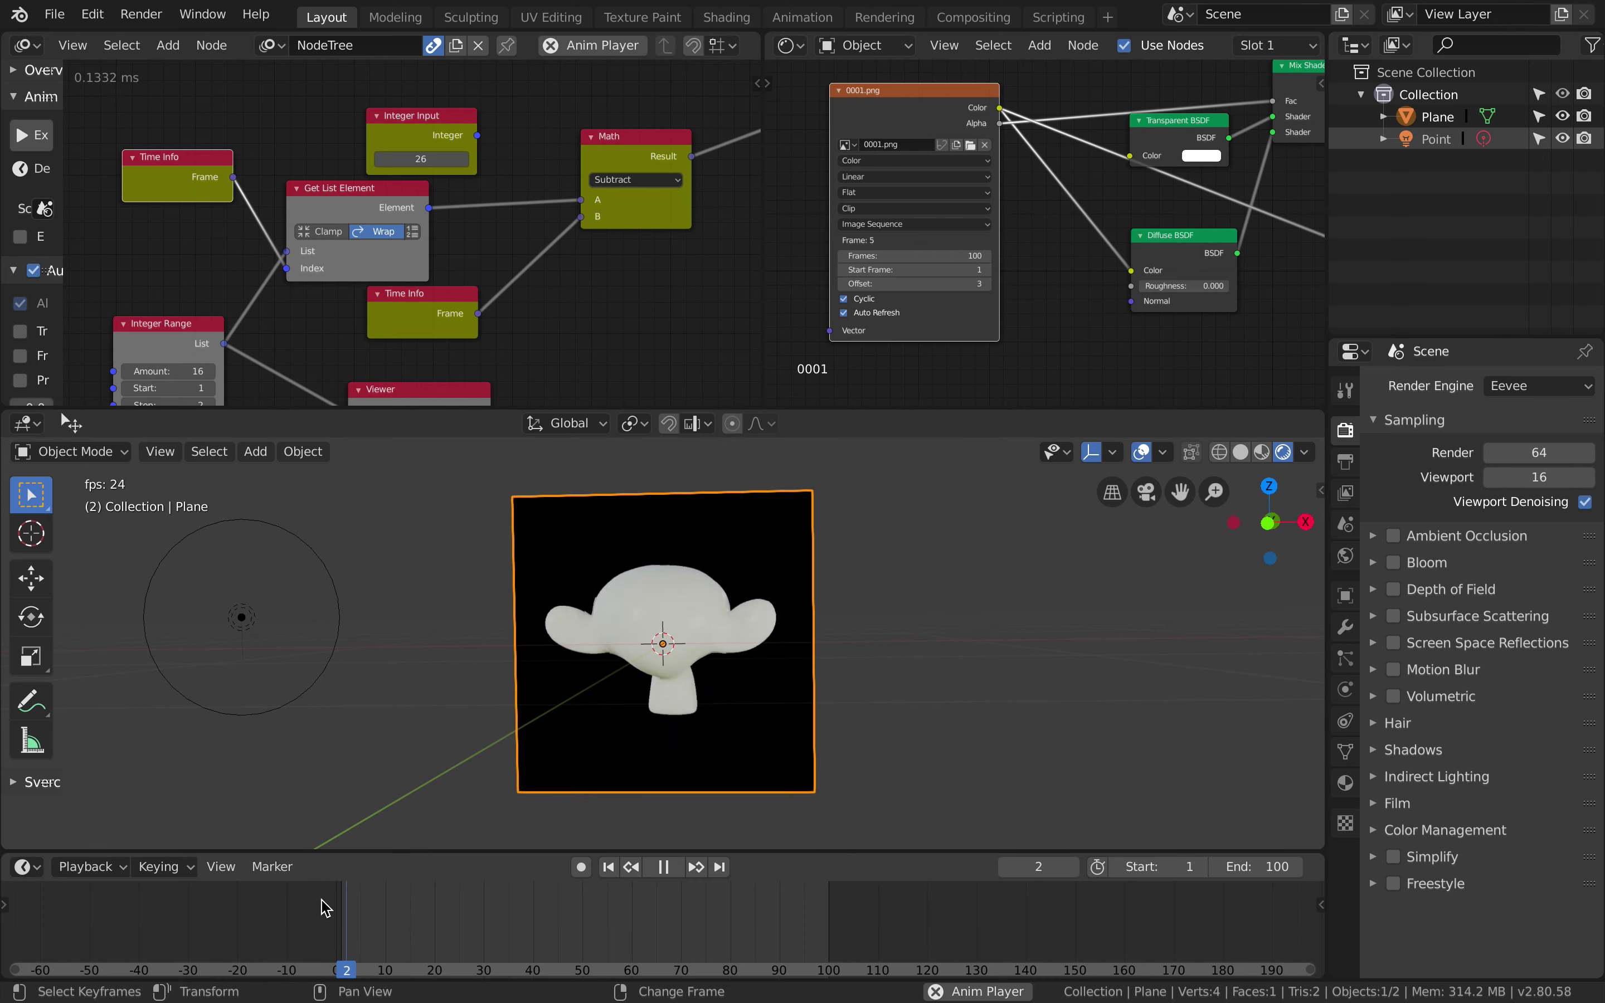
mouse_move(386, 376)
middle_down()
mouse_move(402, 340)
mouse_move(412, 360)
middle_up()
mouse_move(380, 638)
middle_down()
mouse_move(379, 717)
mouse_move(409, 631)
middle_up()
right_click(341, 902)
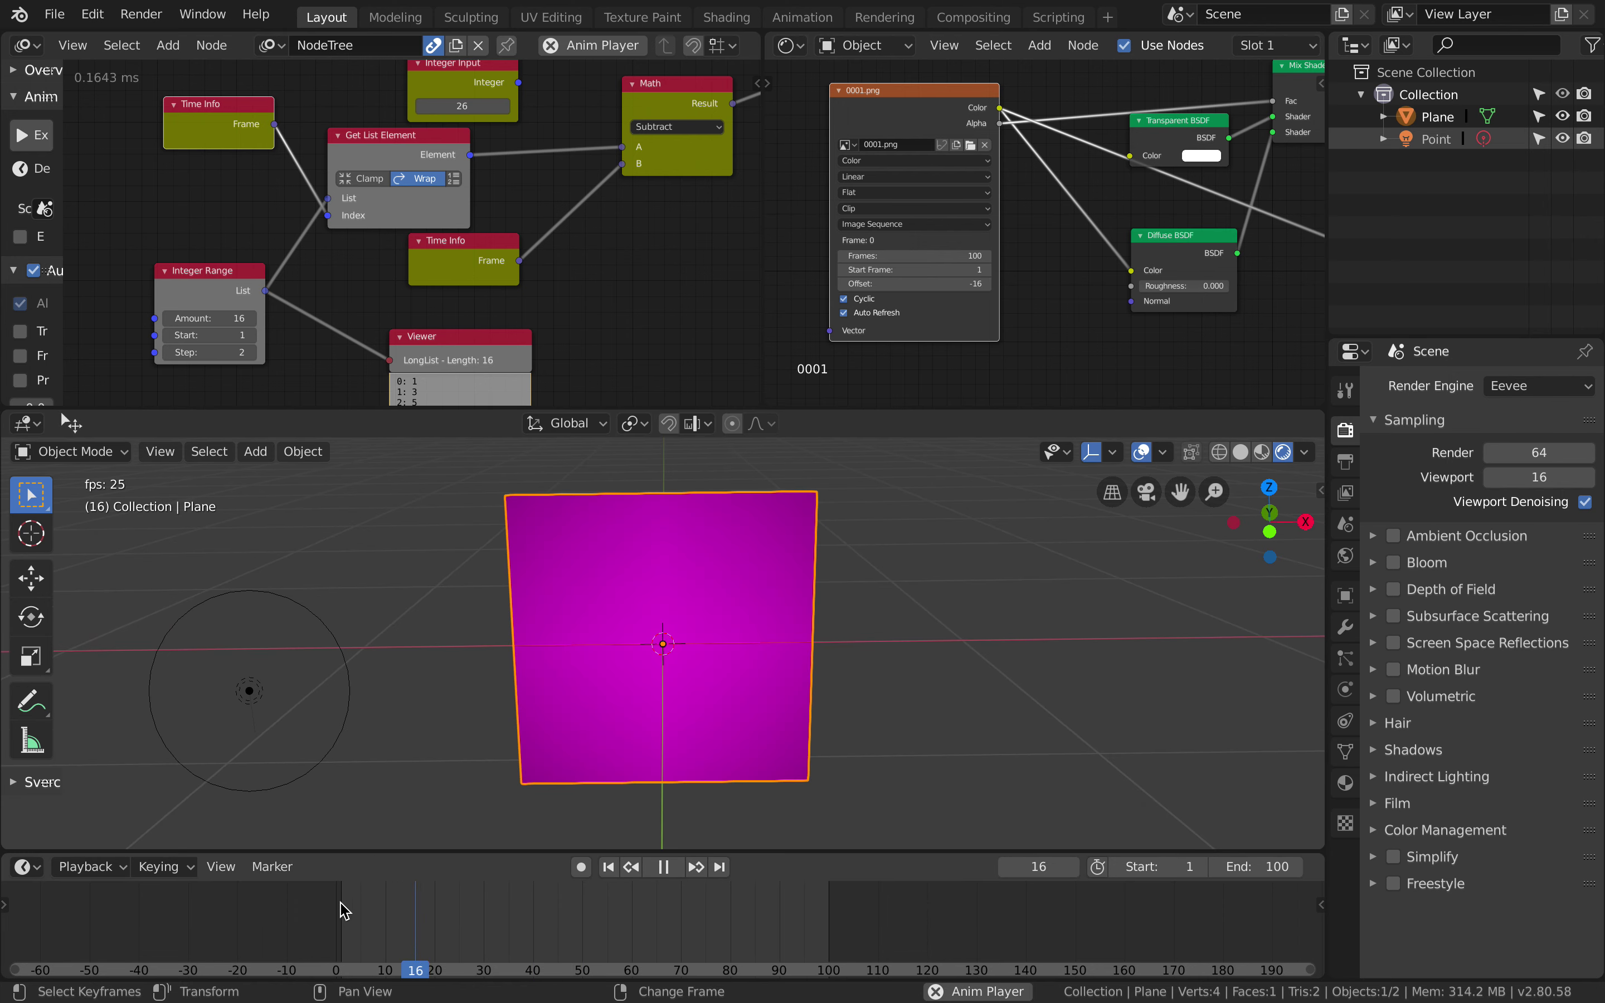
right_click(341, 902)
right_click(341, 903)
key(Escape)
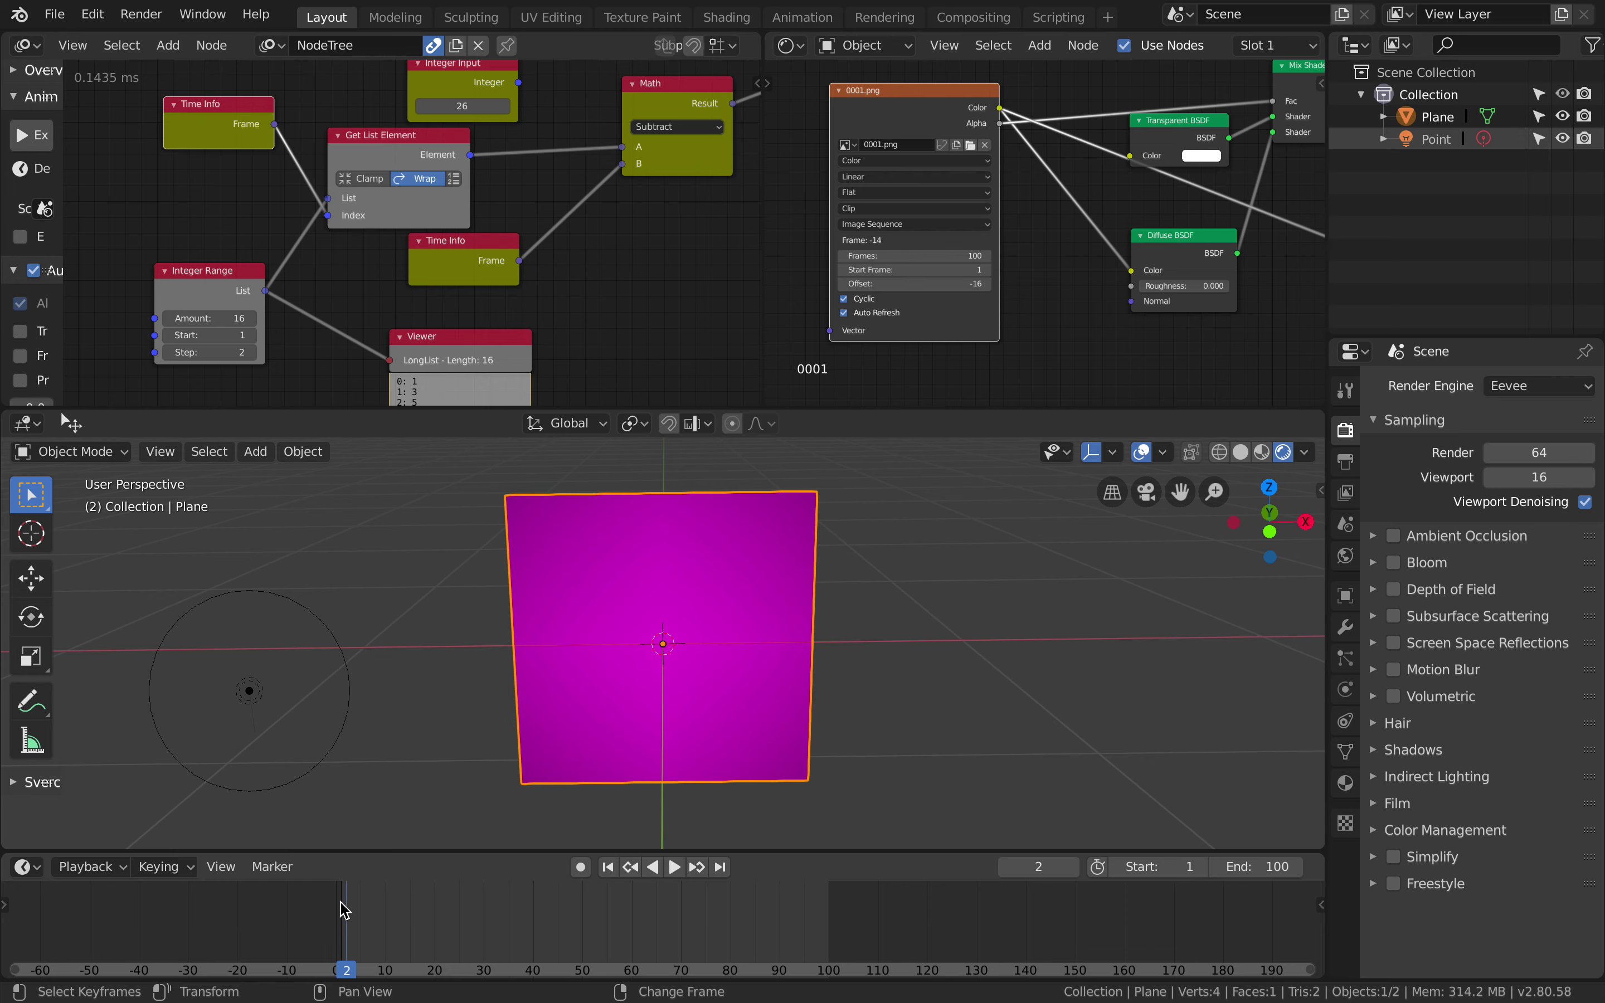
Step: Duplicate the Viewer node, place the copy below the to Integer (floor) node, and connect the Subtract Math node's Result to it
middle_drag(432, 361, 325, 376)
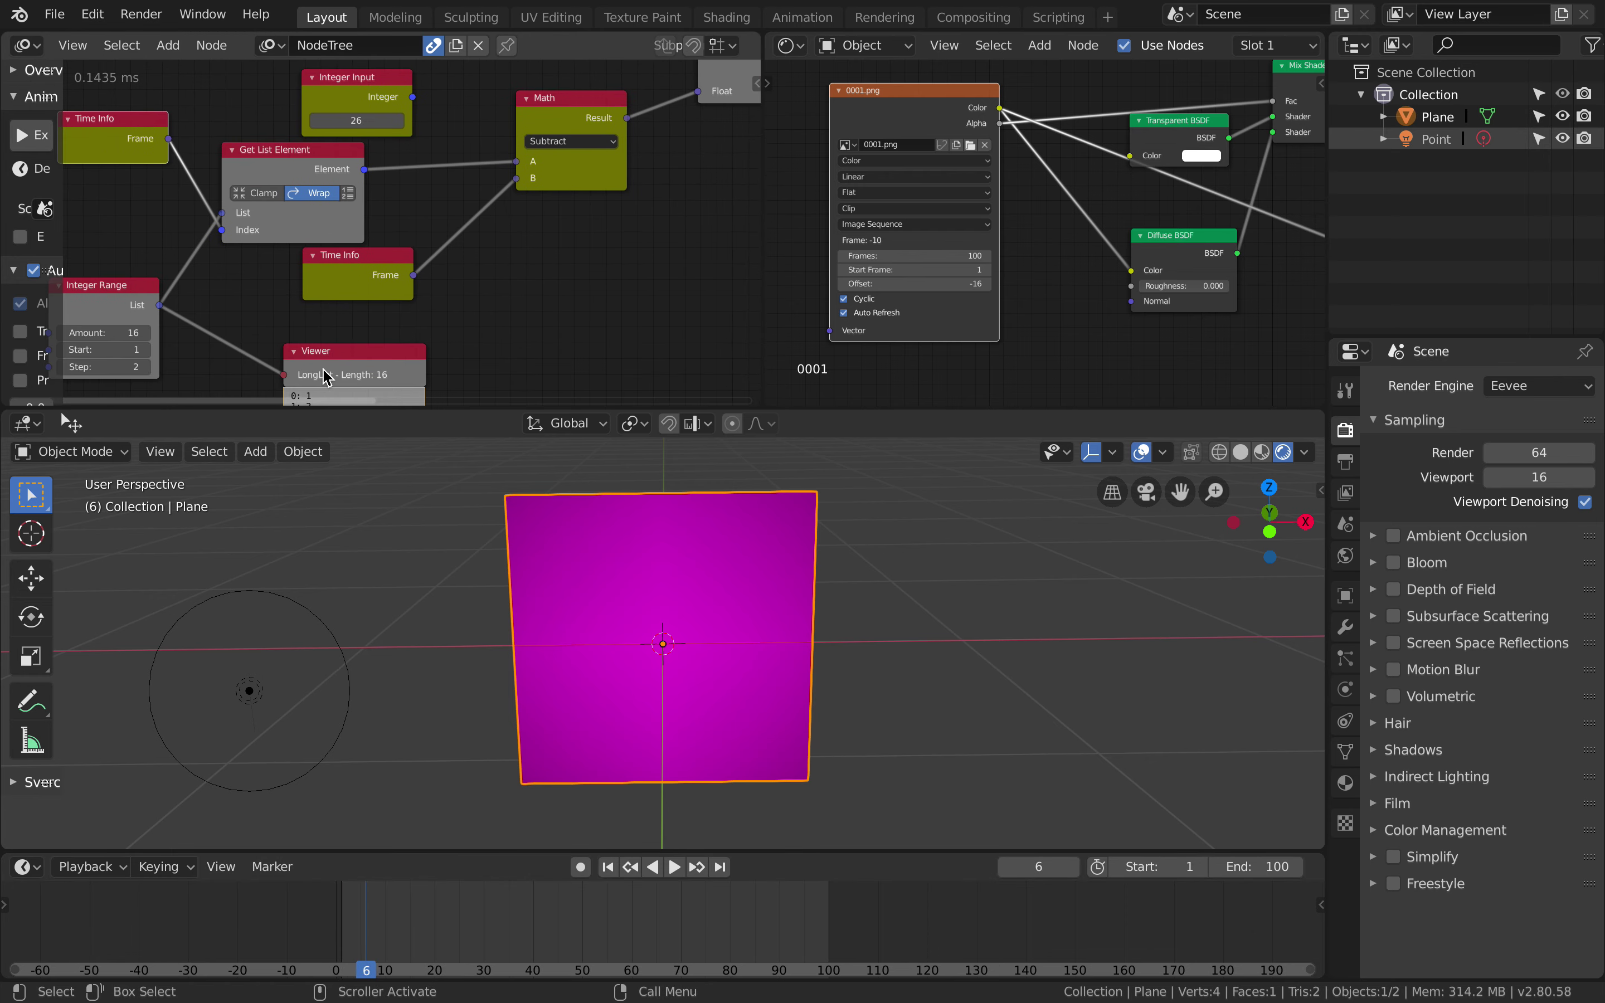
click(374, 350)
key(shift+d)
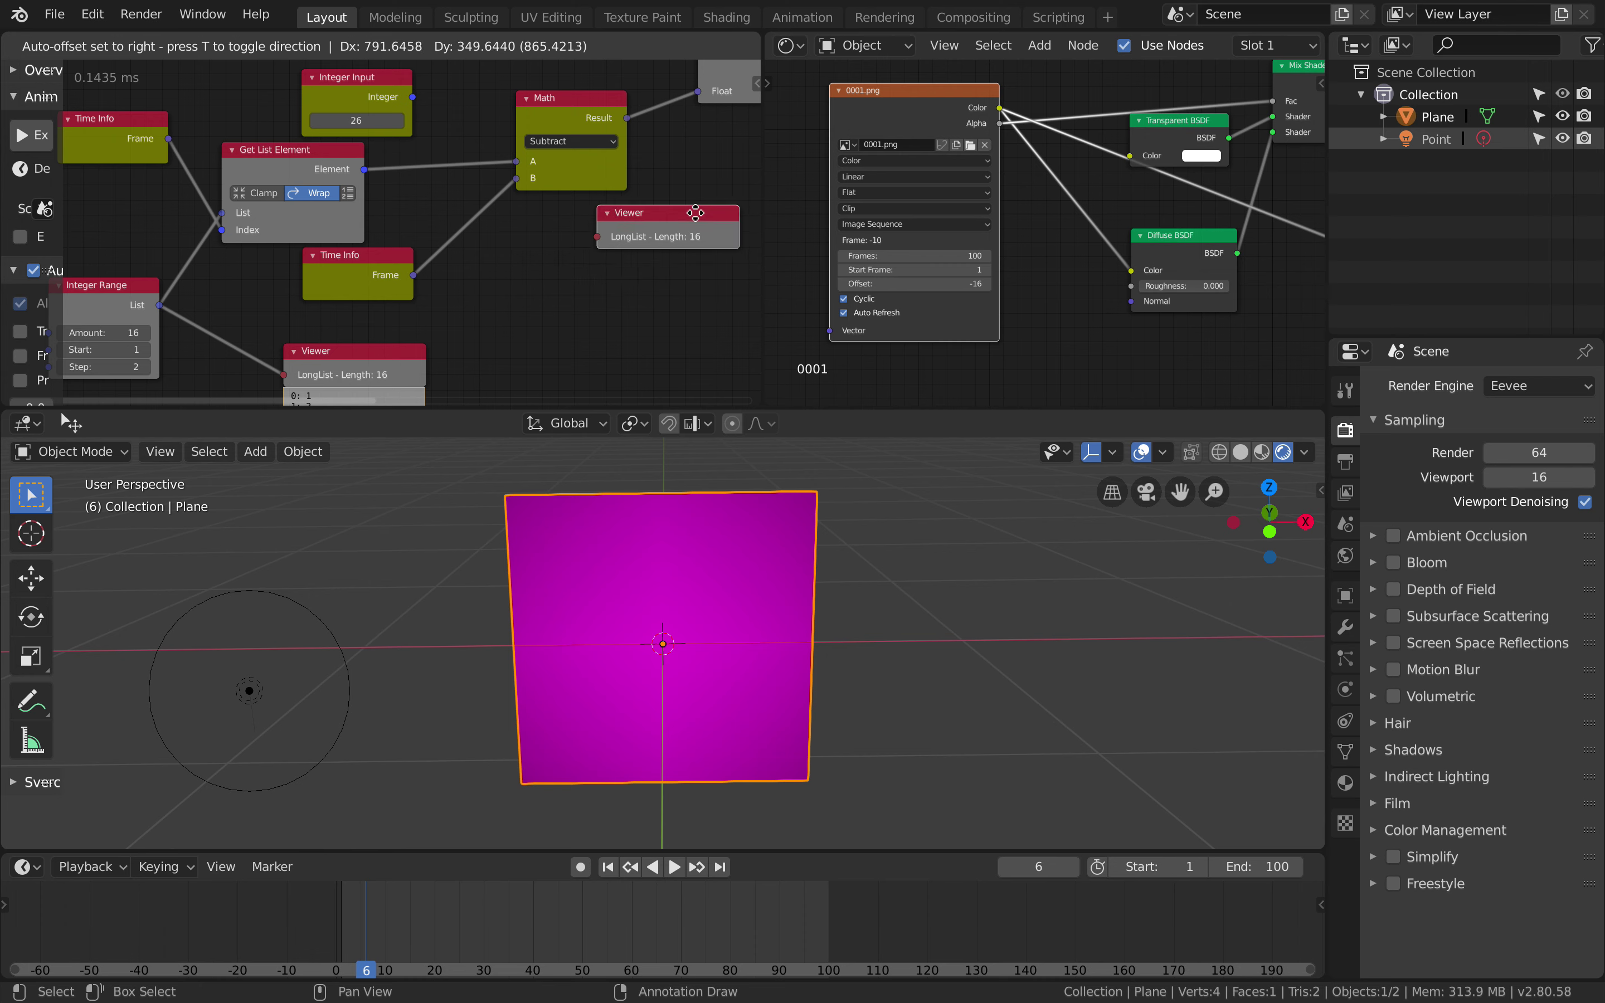
click(709, 219)
middle_drag(625, 146, 452, 157)
scroll(566, 118, up, 3)
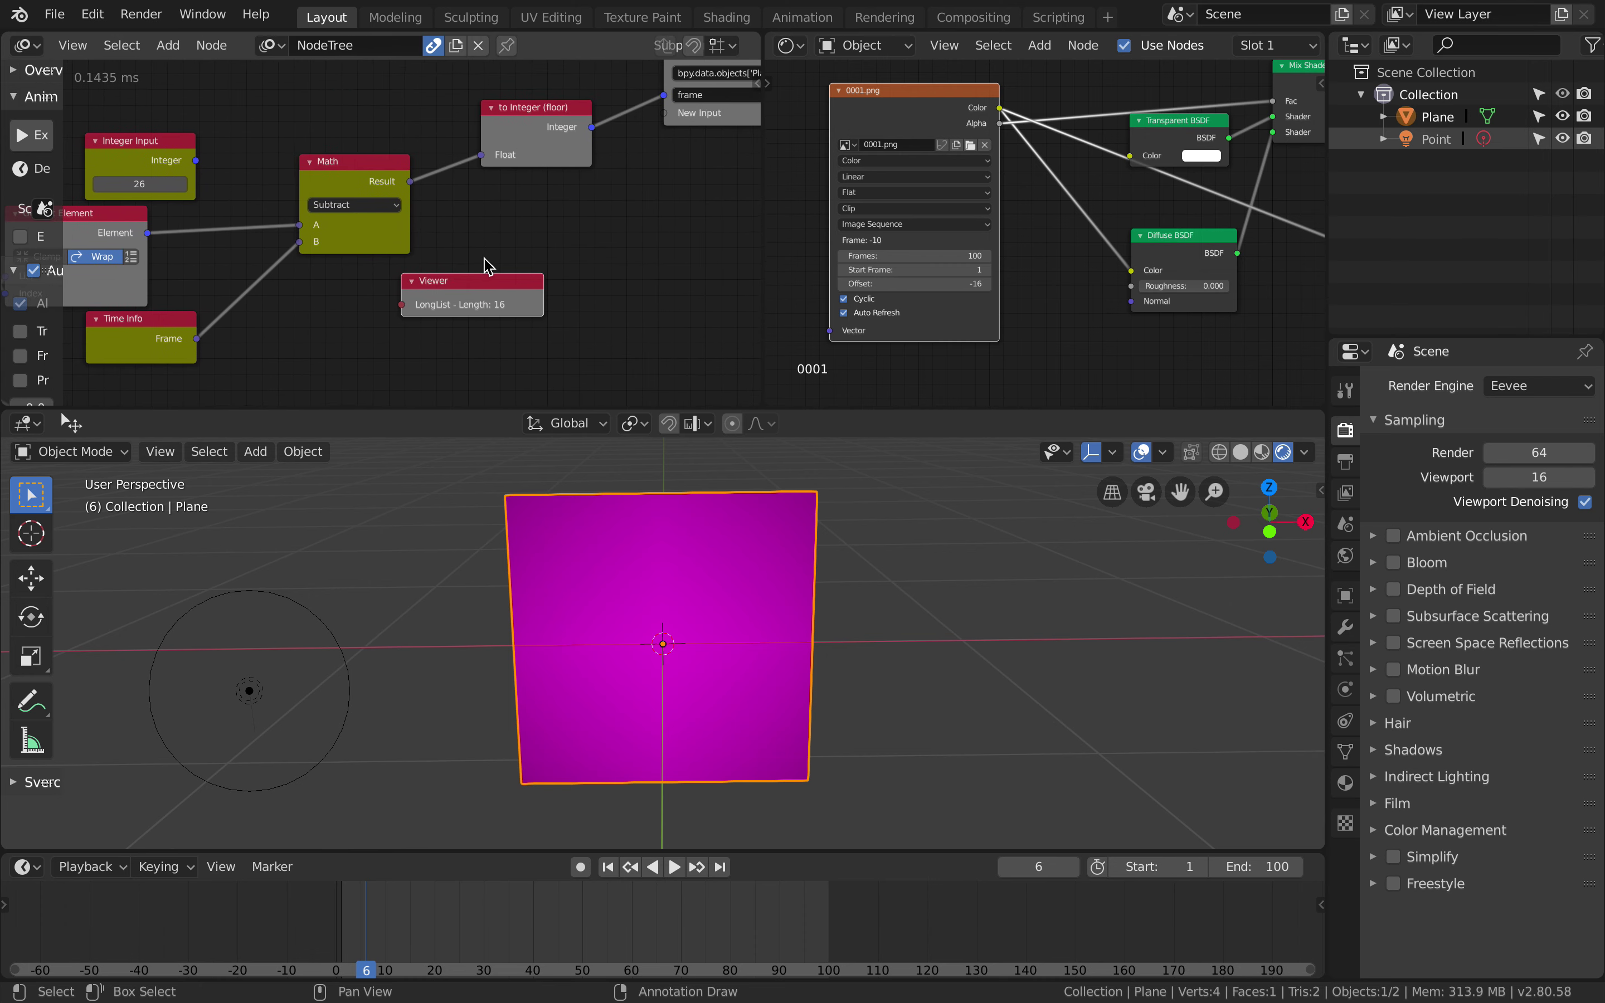
drag(472, 277, 563, 258)
drag(410, 181, 495, 286)
scroll(505, 242, down, 1)
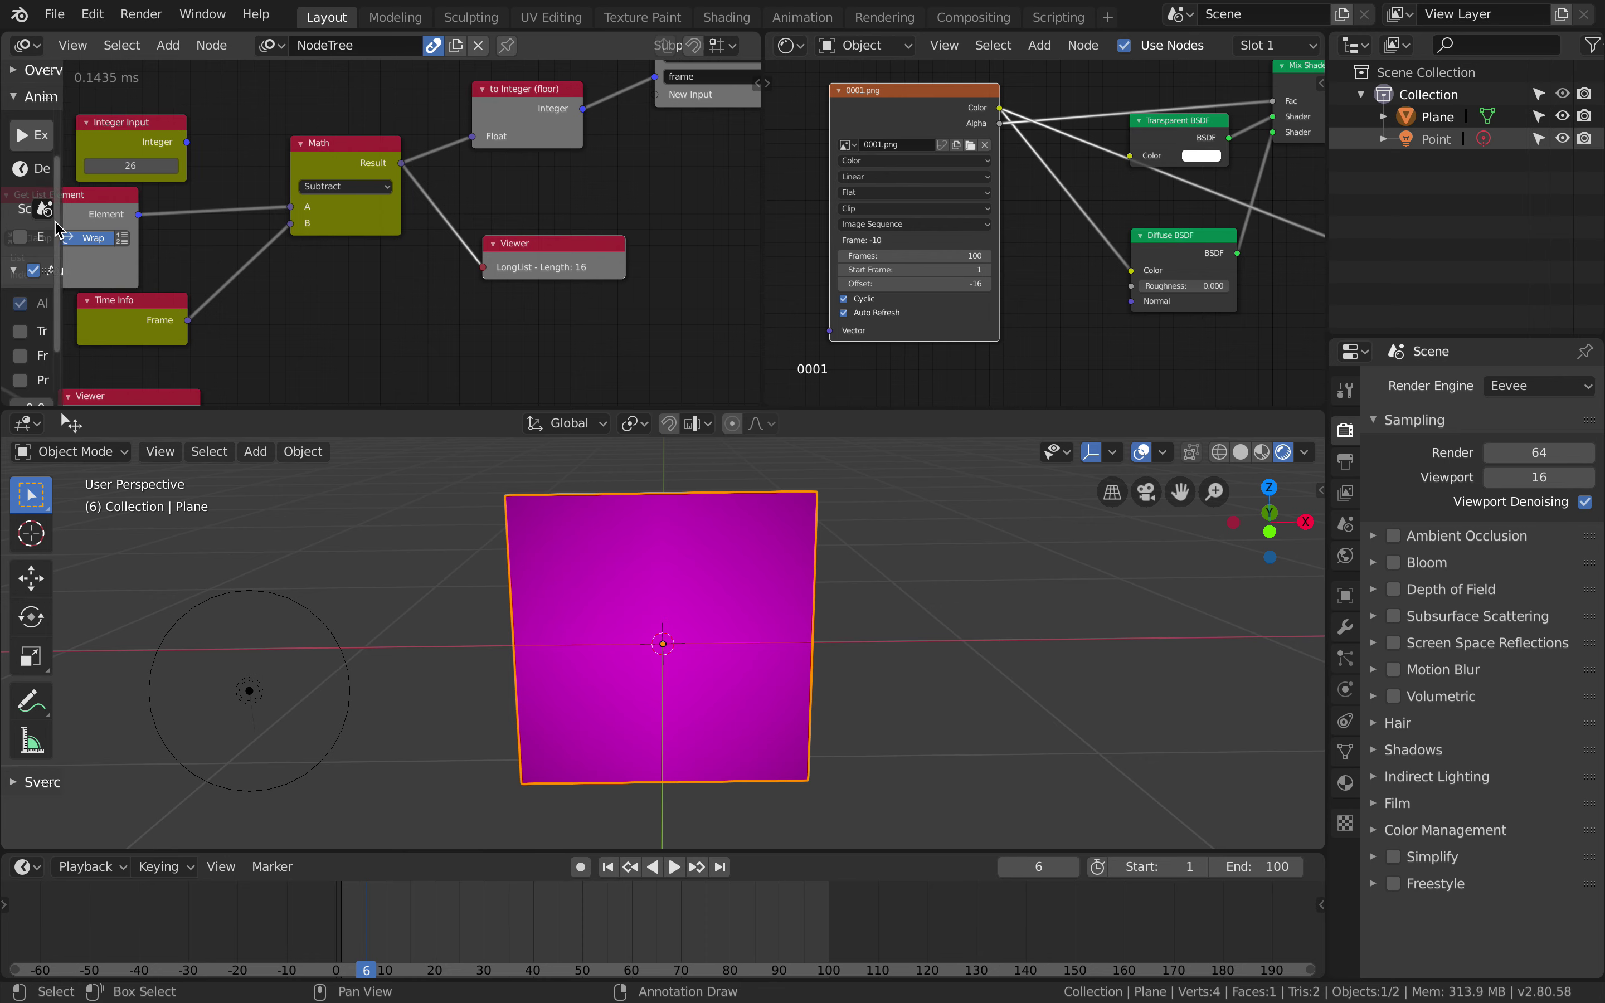
Step: Execute the node tree, widen its settings region, and enable auto execution on Tree Changed, Frame Changed and Property Changed
click(41, 136)
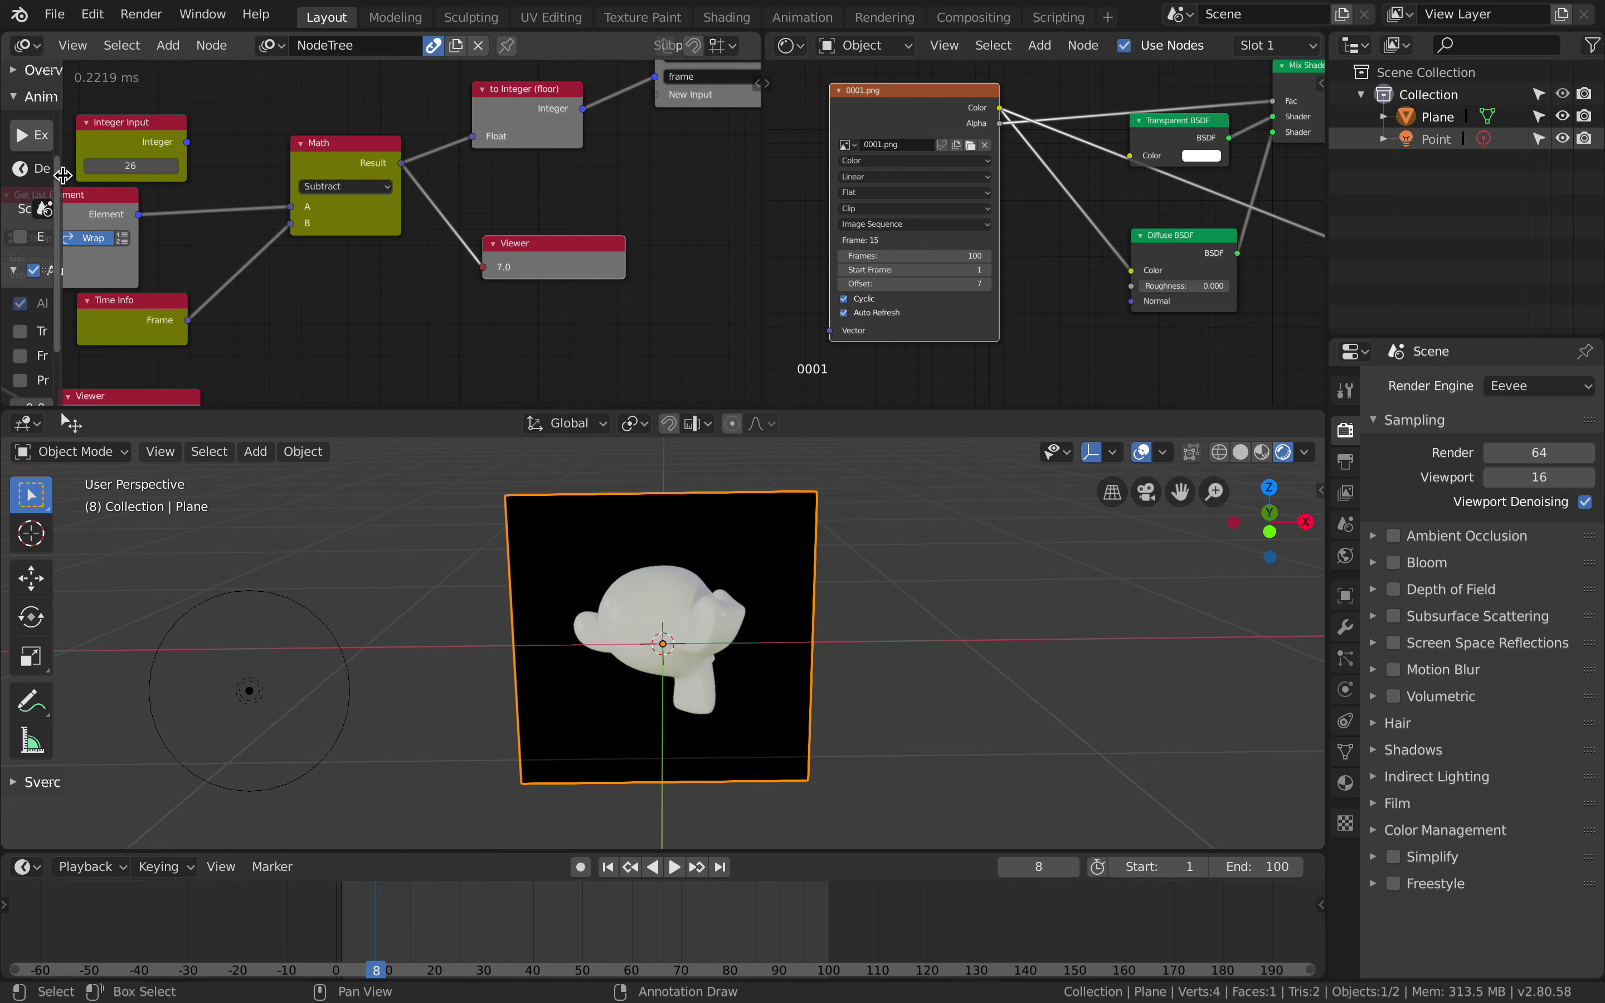
drag(63, 174, 199, 176)
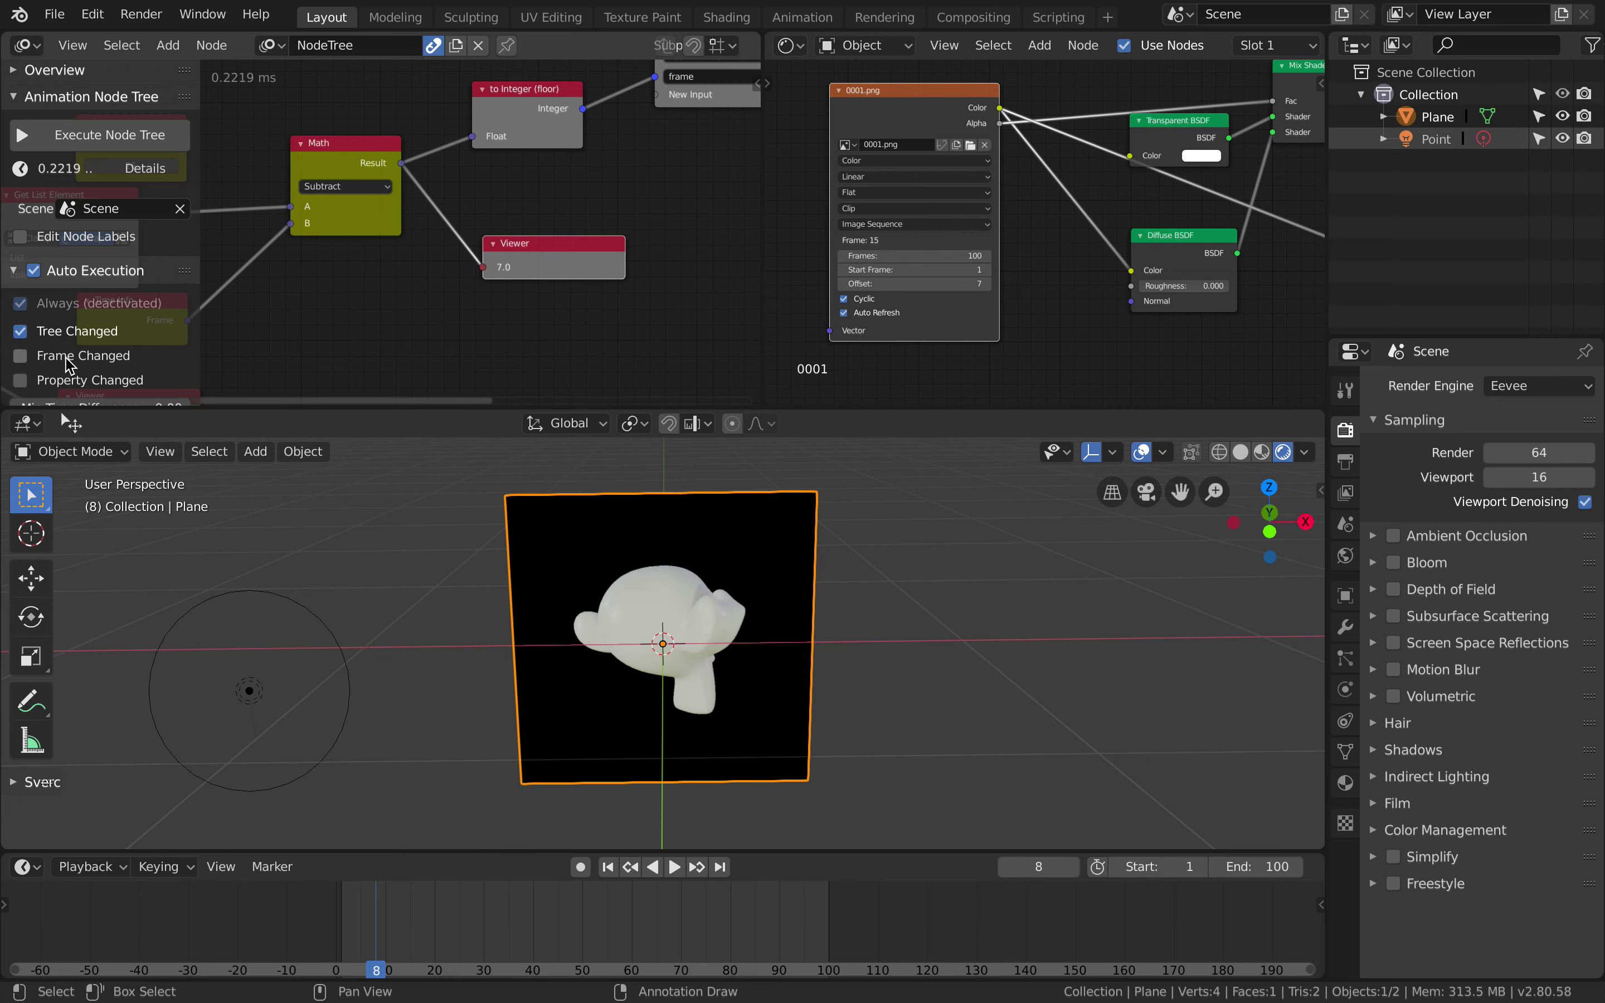
click(66, 380)
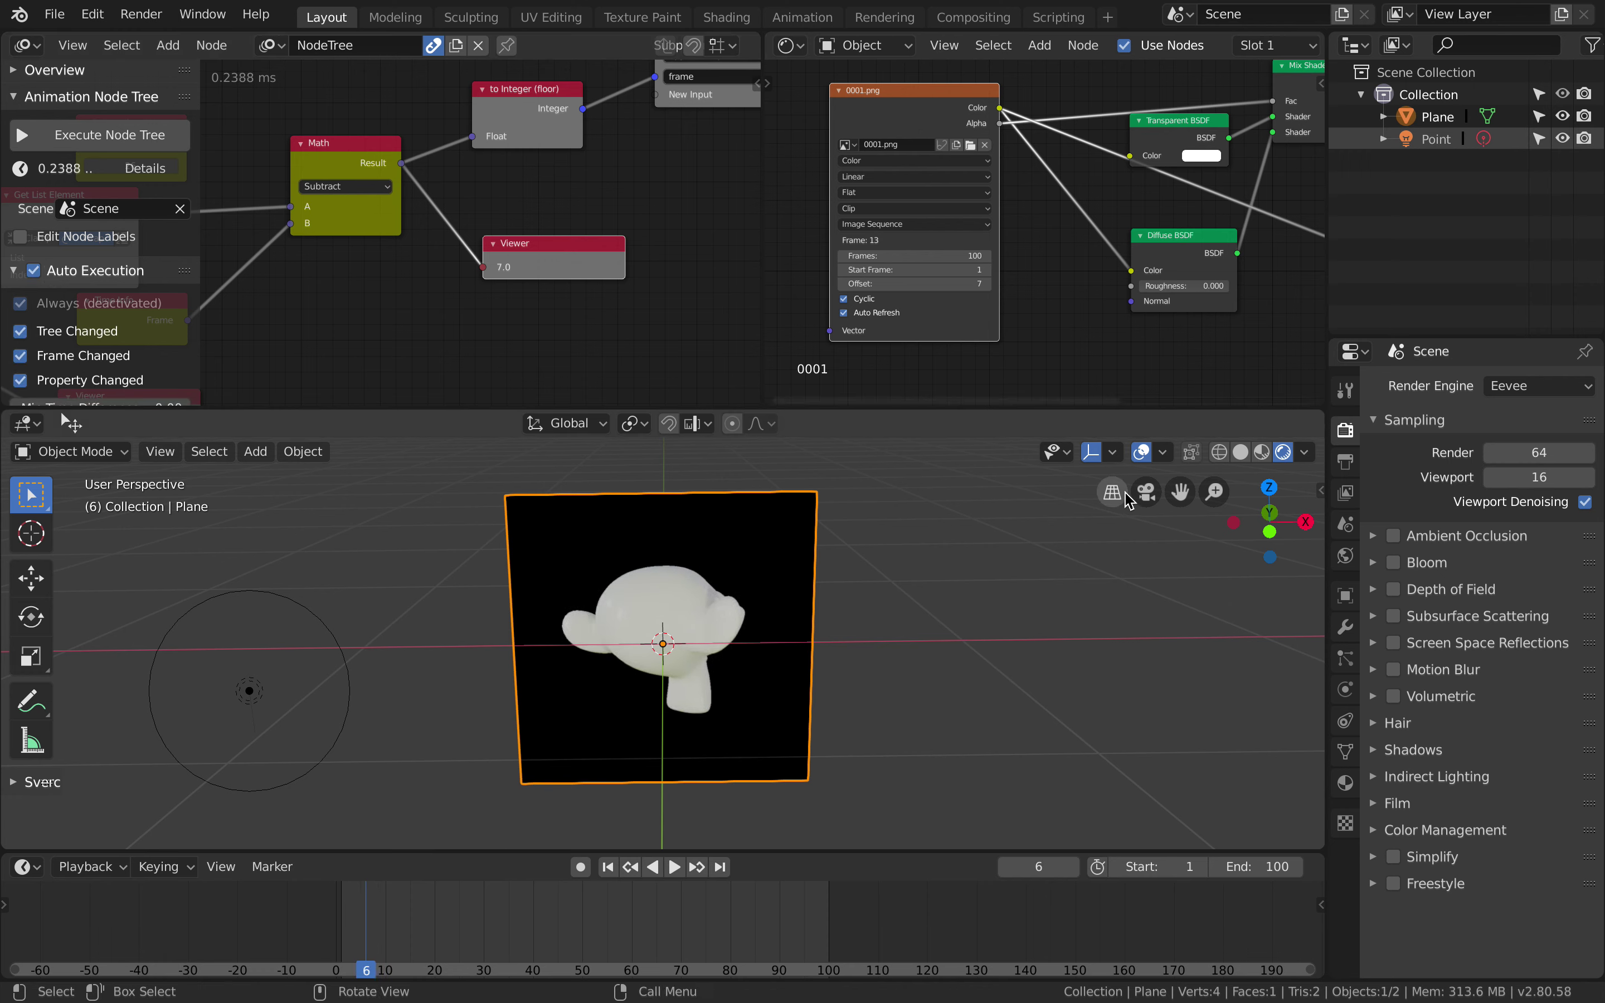
Step: Switch the 3D viewport to LookDev shading and save the file as AN_sequence_control_008.blend
click(1262, 452)
middle_drag(624, 488, 609, 512)
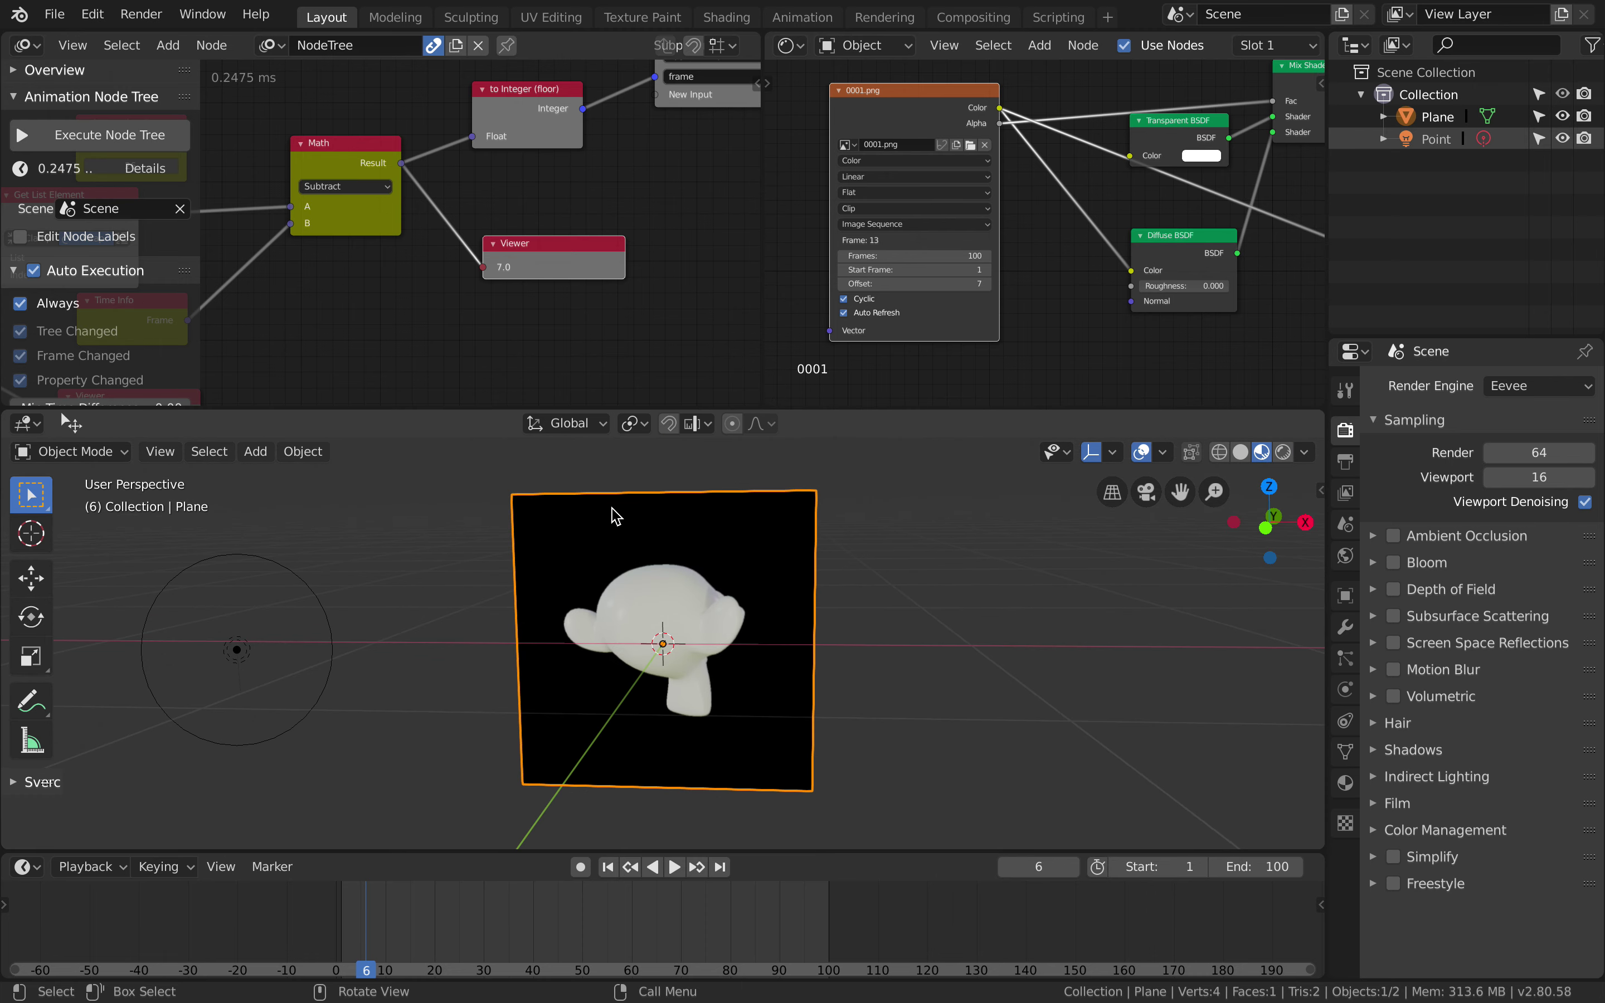
key(ctrl+s)
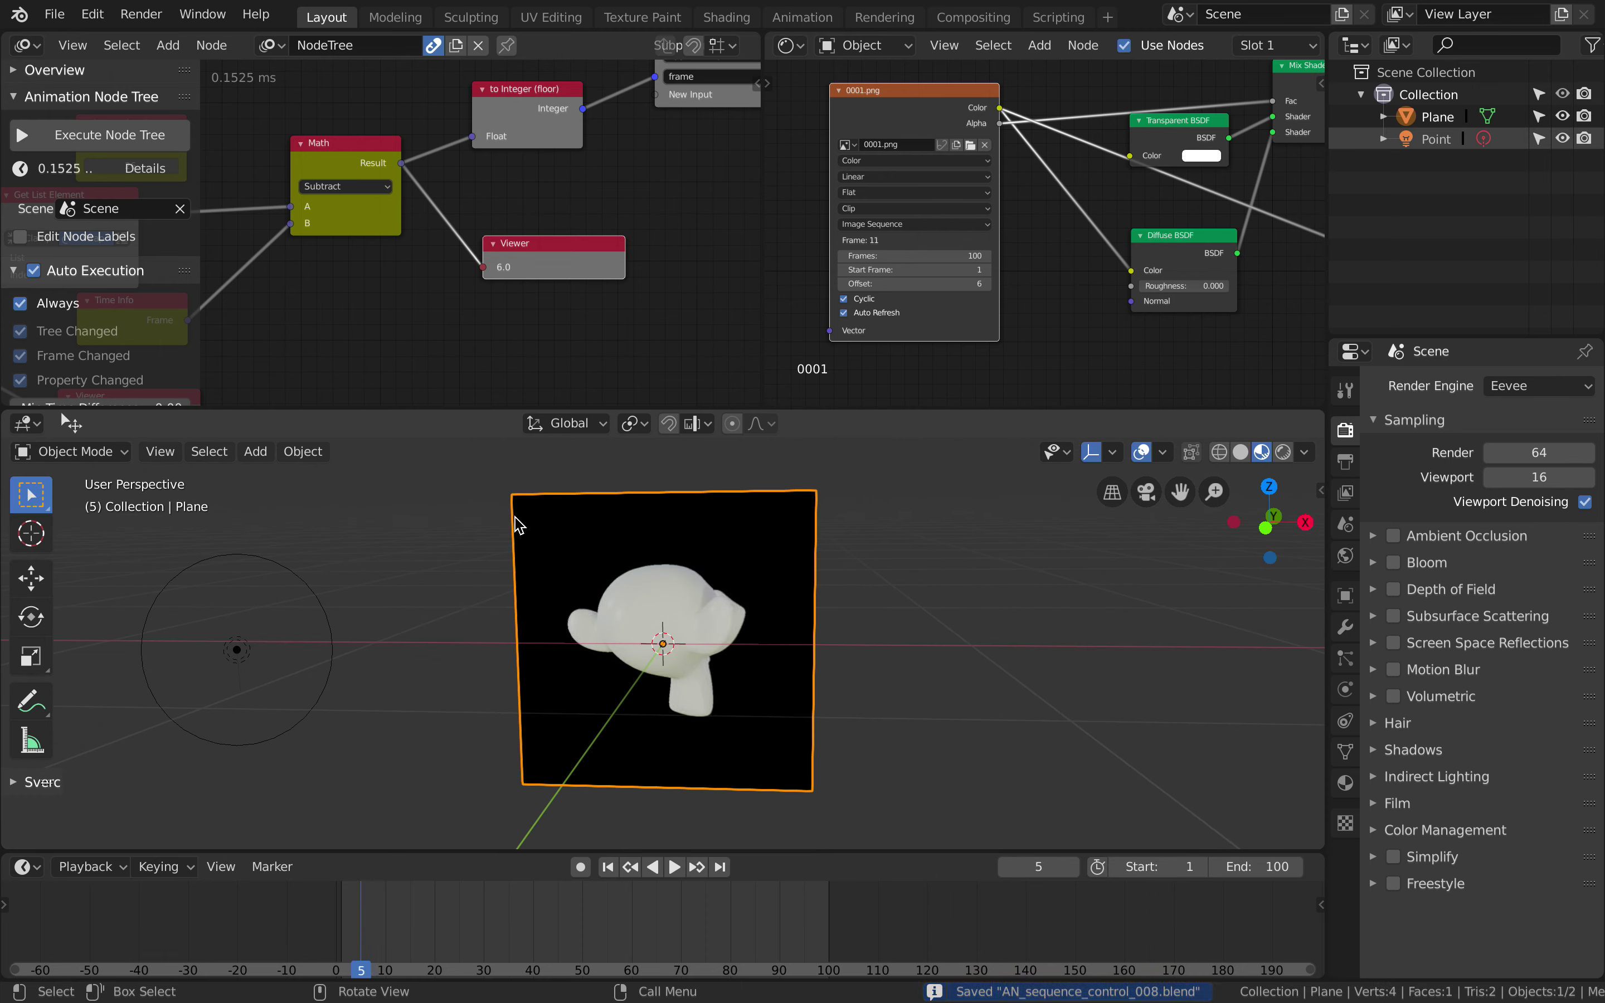
Step: Play the animation and move around the first frames to compare the Viewer's offset value with the plane's image
click(674, 868)
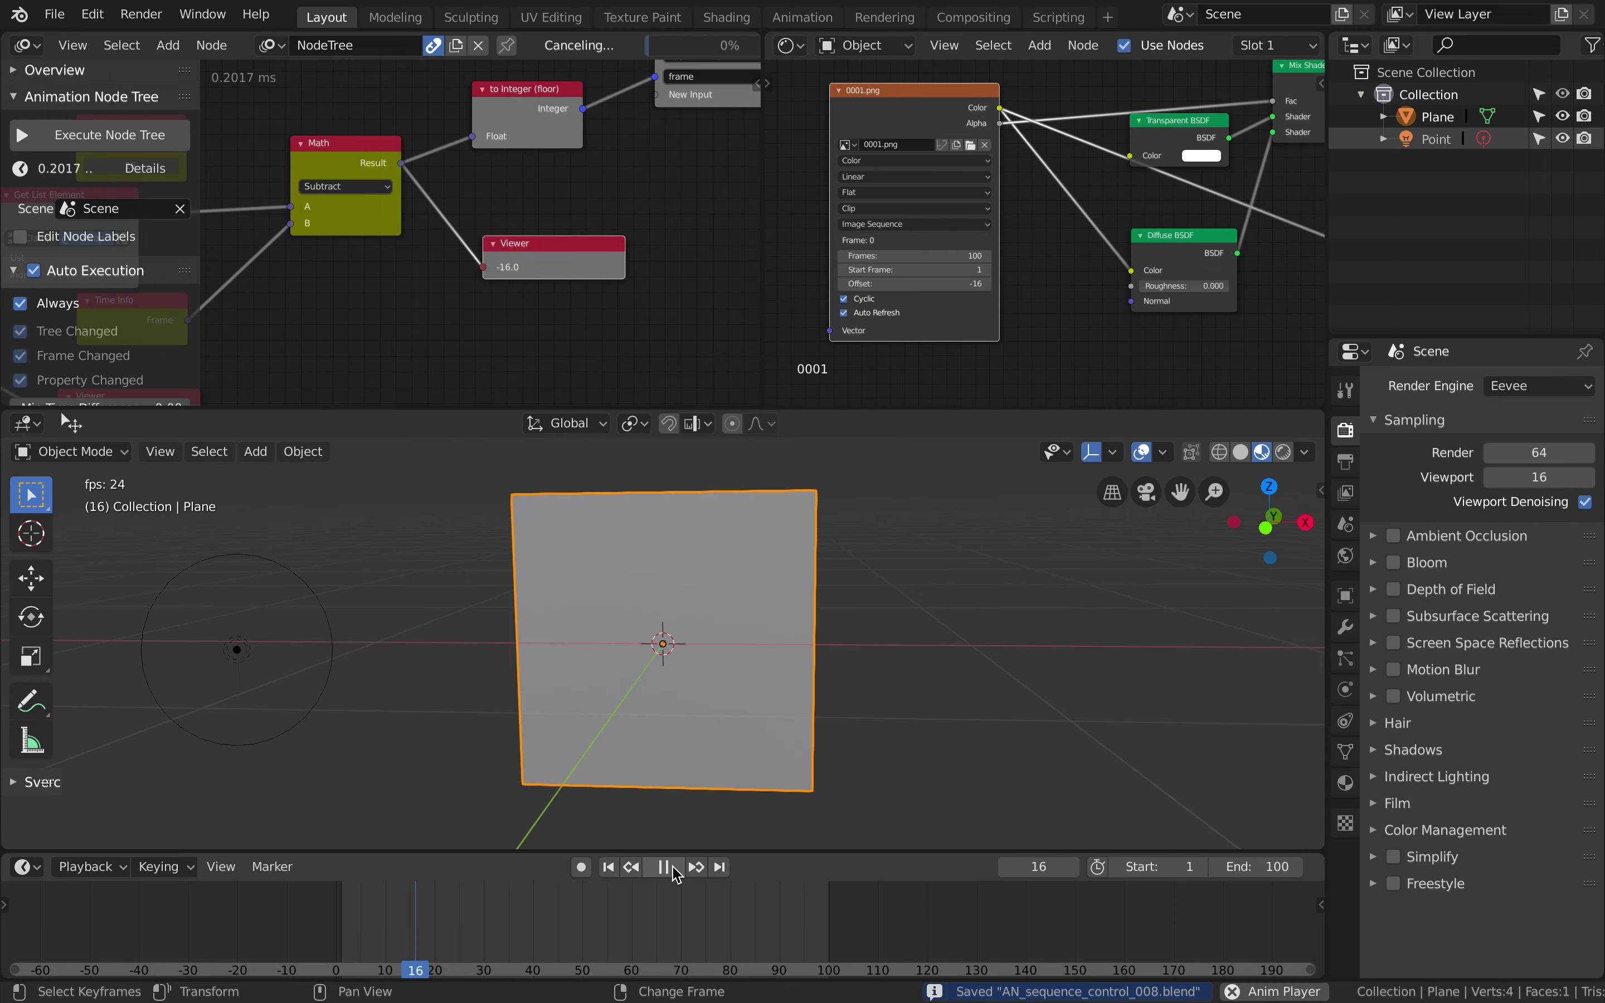
right_click(331, 905)
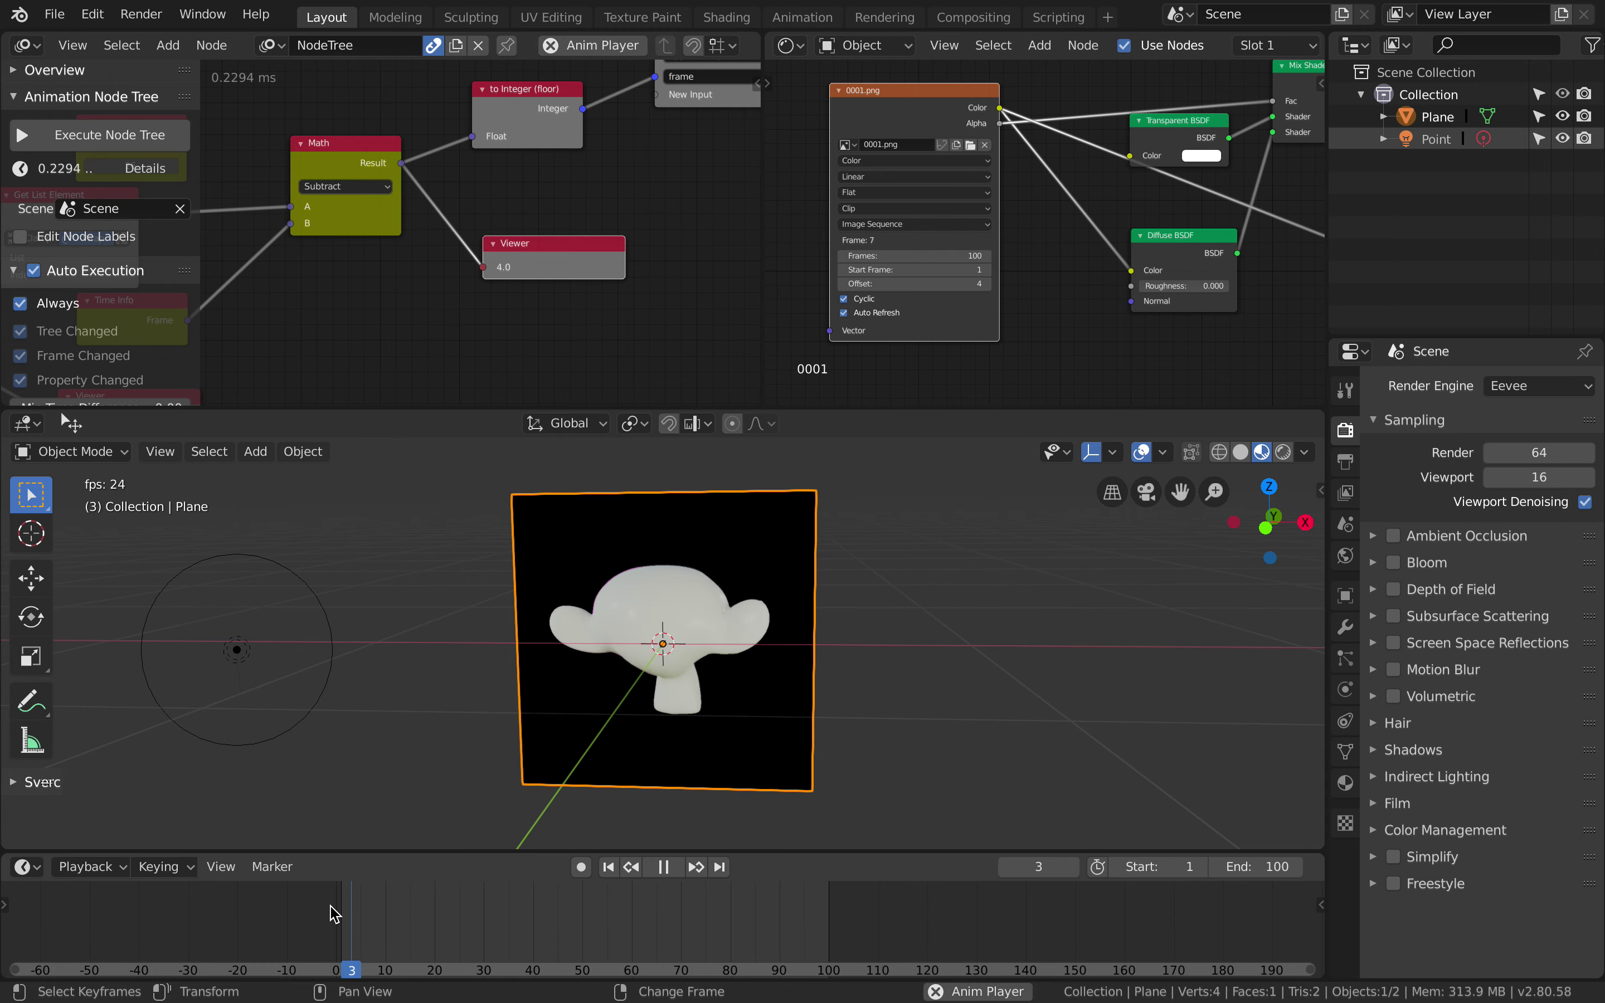
click(674, 868)
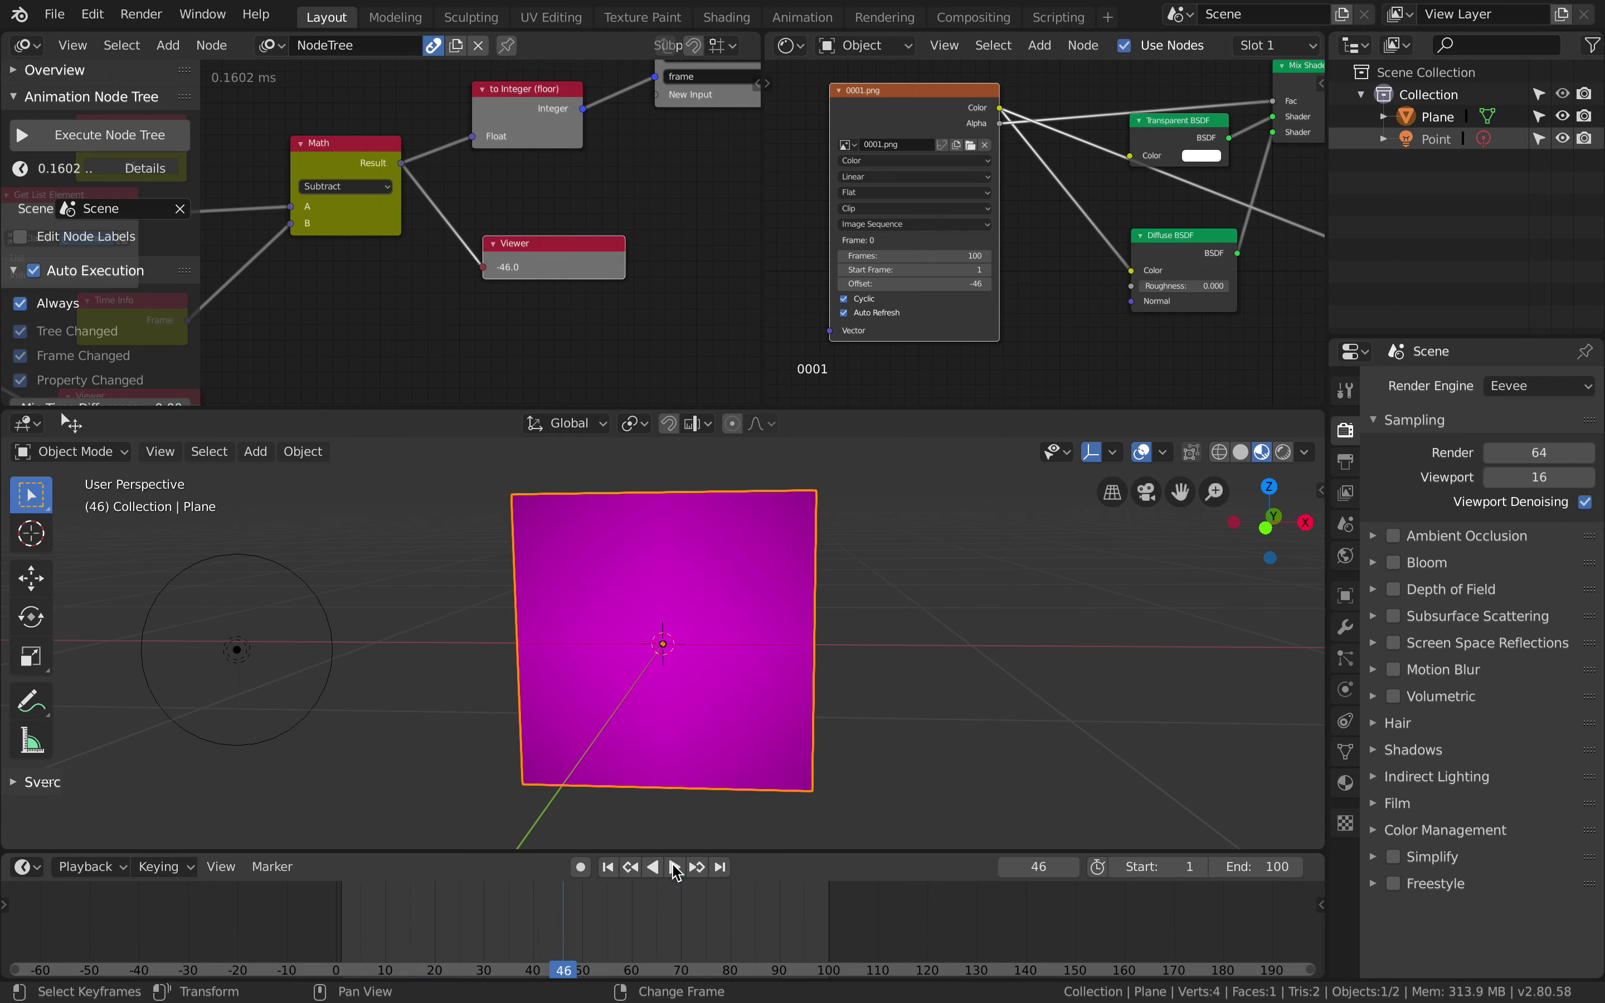
right_click(358, 914)
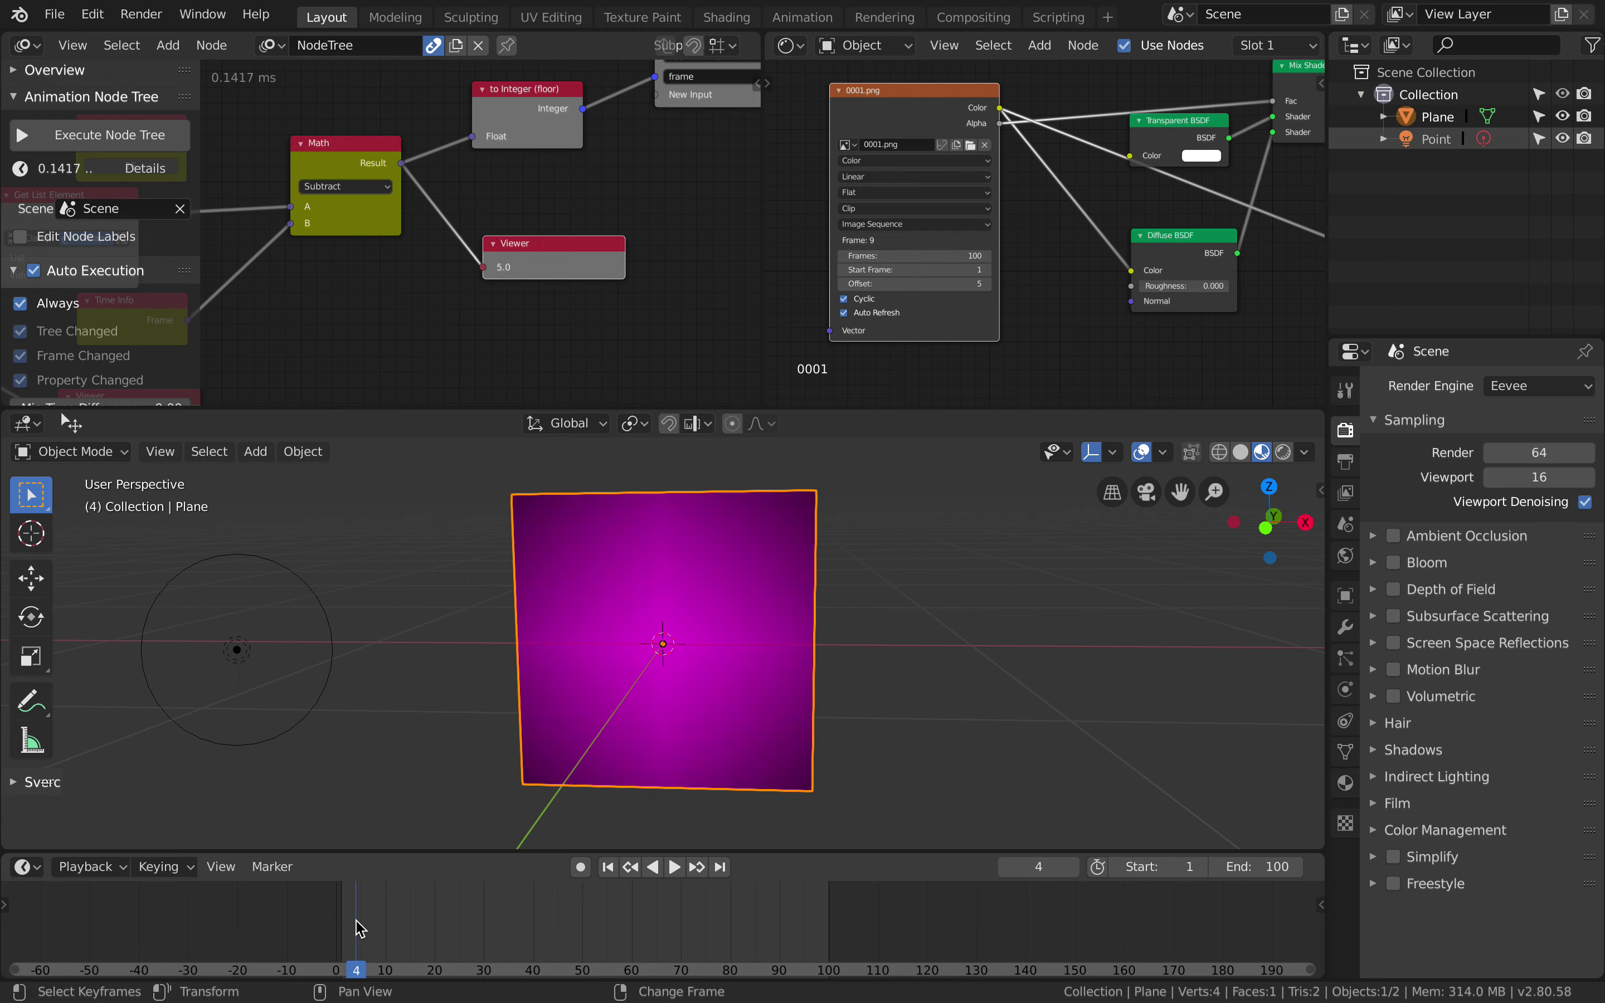
right_click(326, 914)
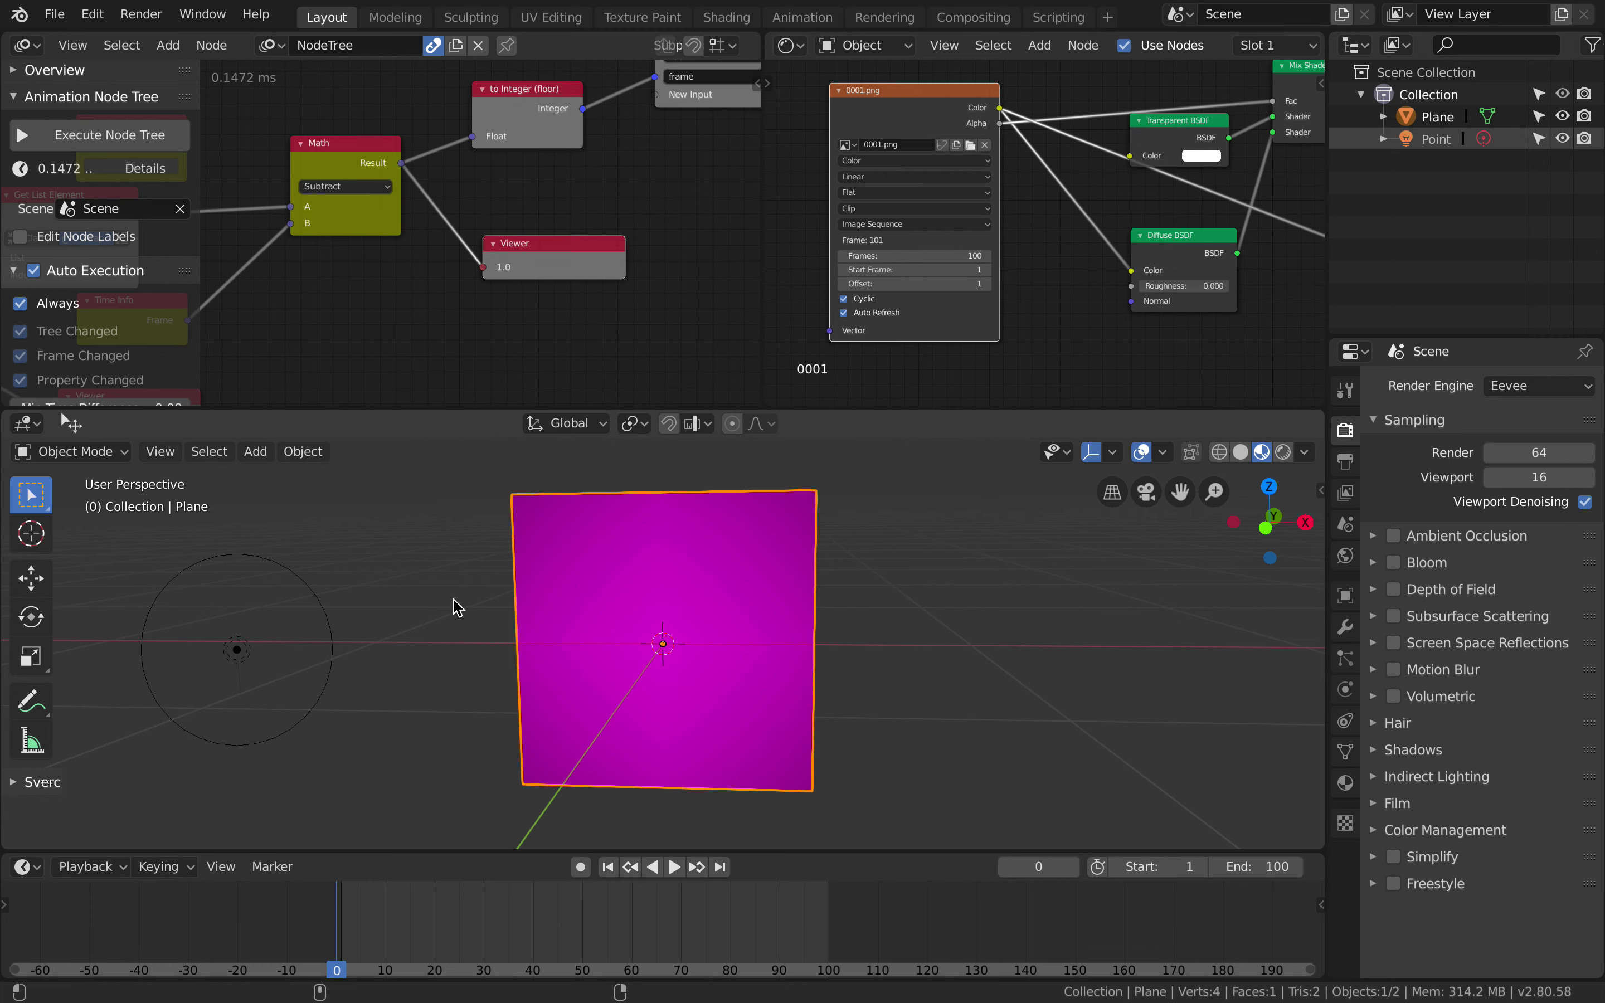
Step: Save the file, sort the Desktop files by modification date, and open skipping_image_sequence_025.blend
key(super+s)
click(54, 14)
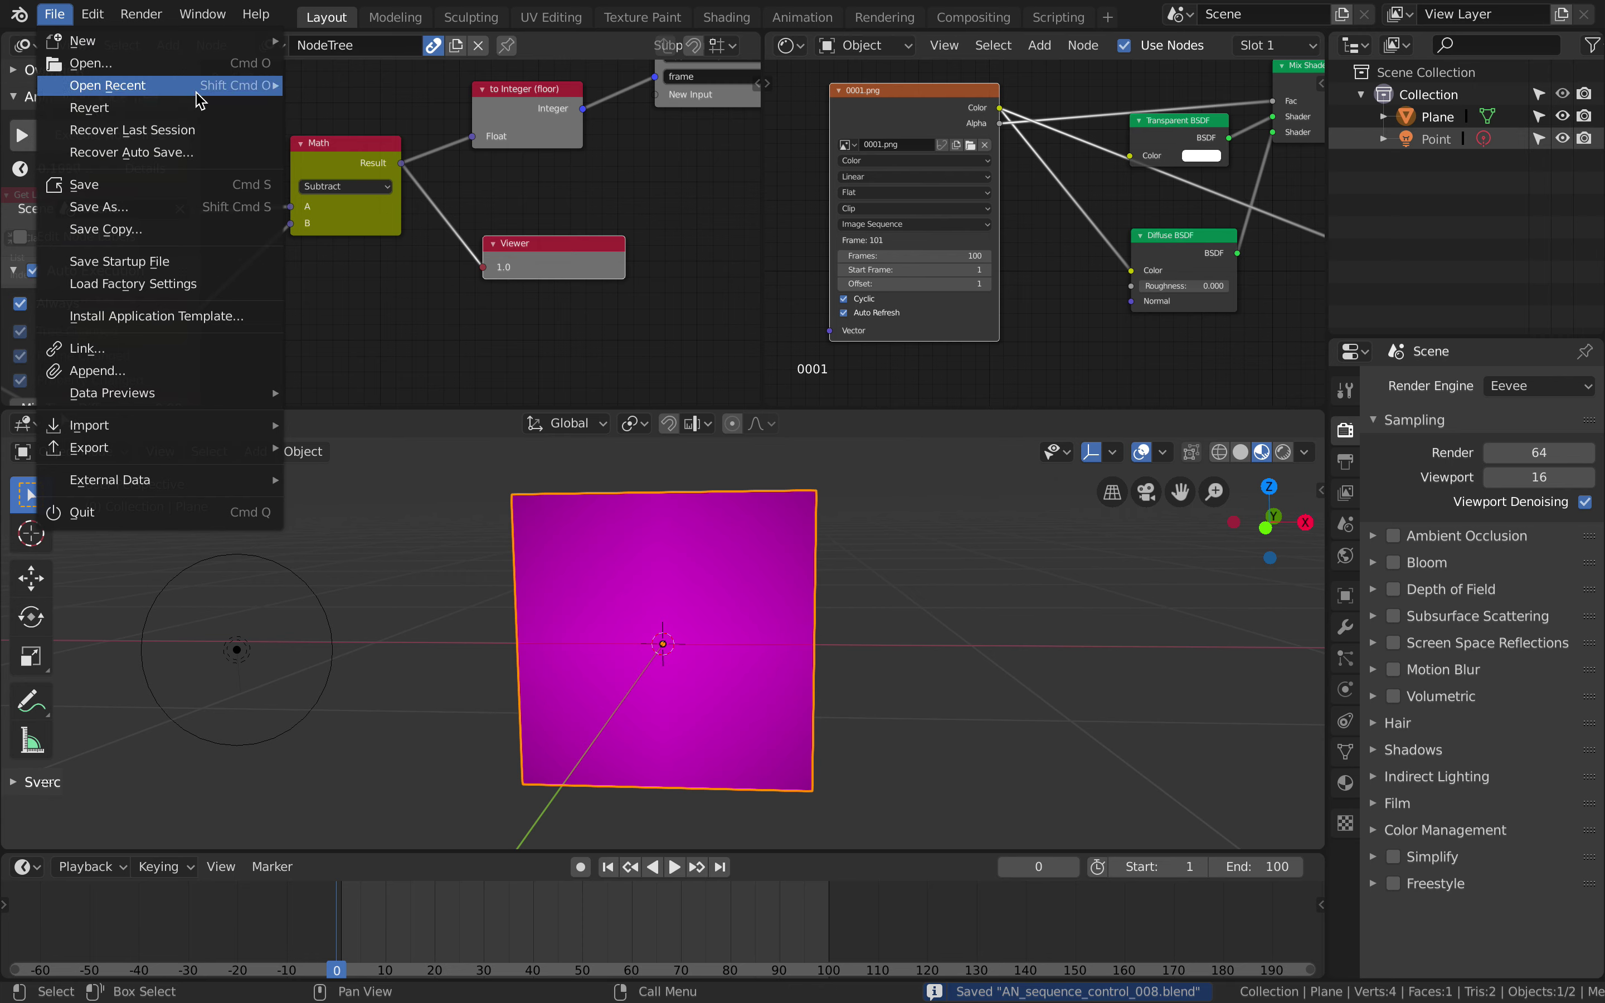
mouse_move(197, 92)
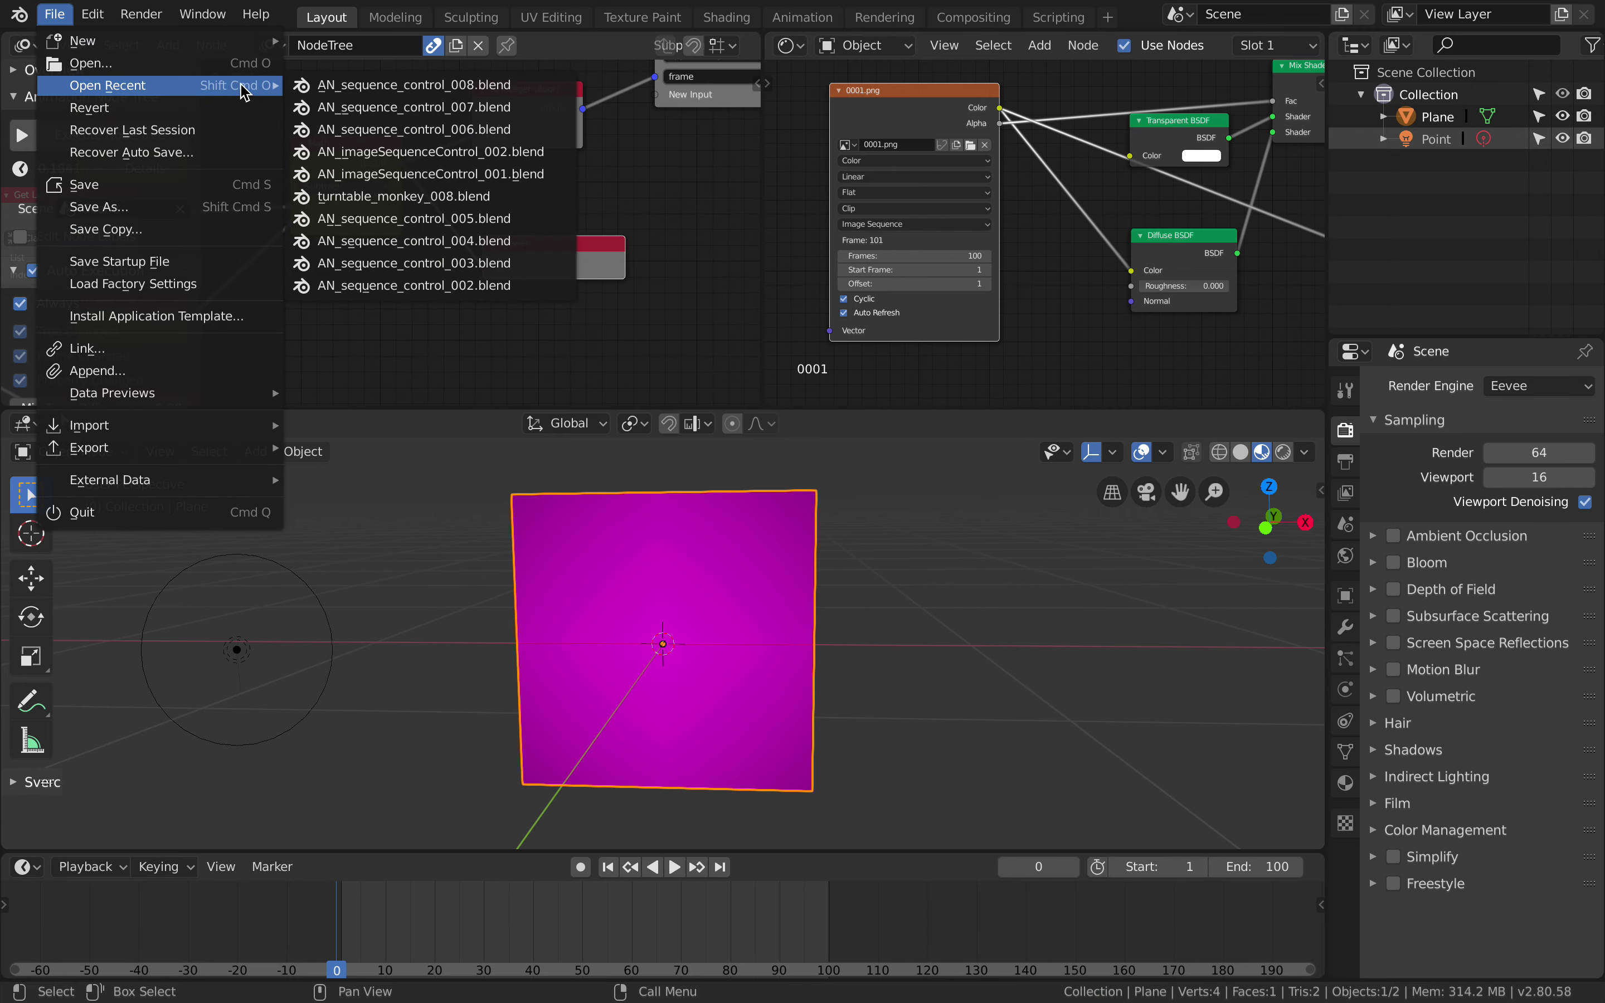
click(236, 69)
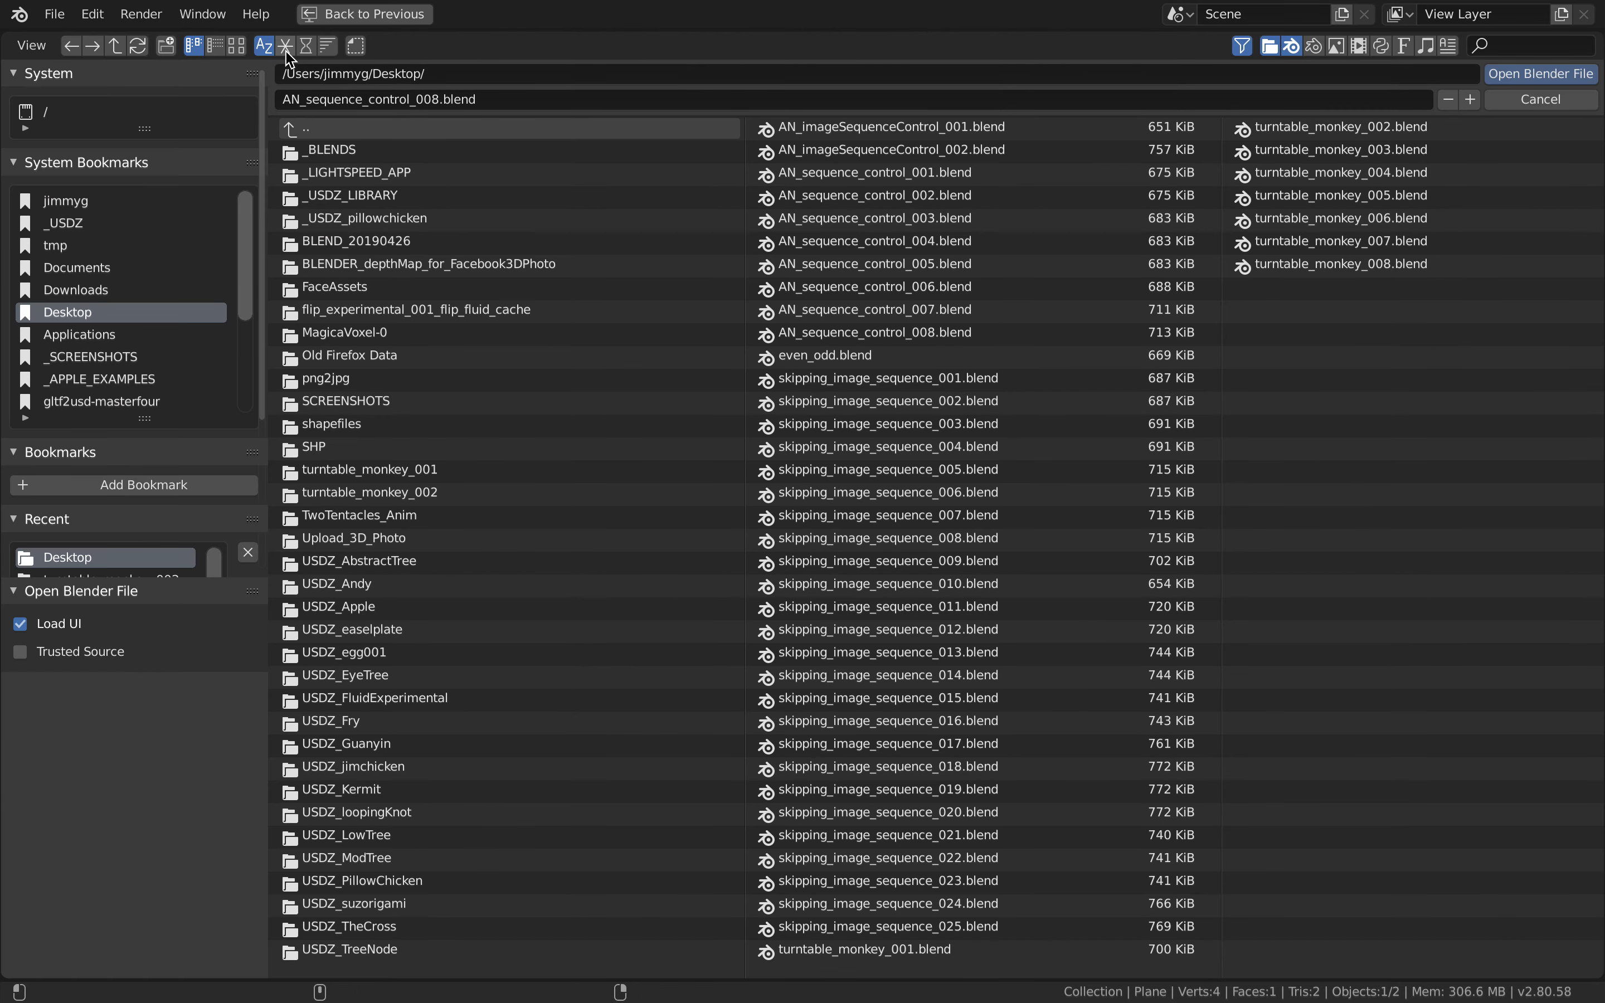
click(307, 47)
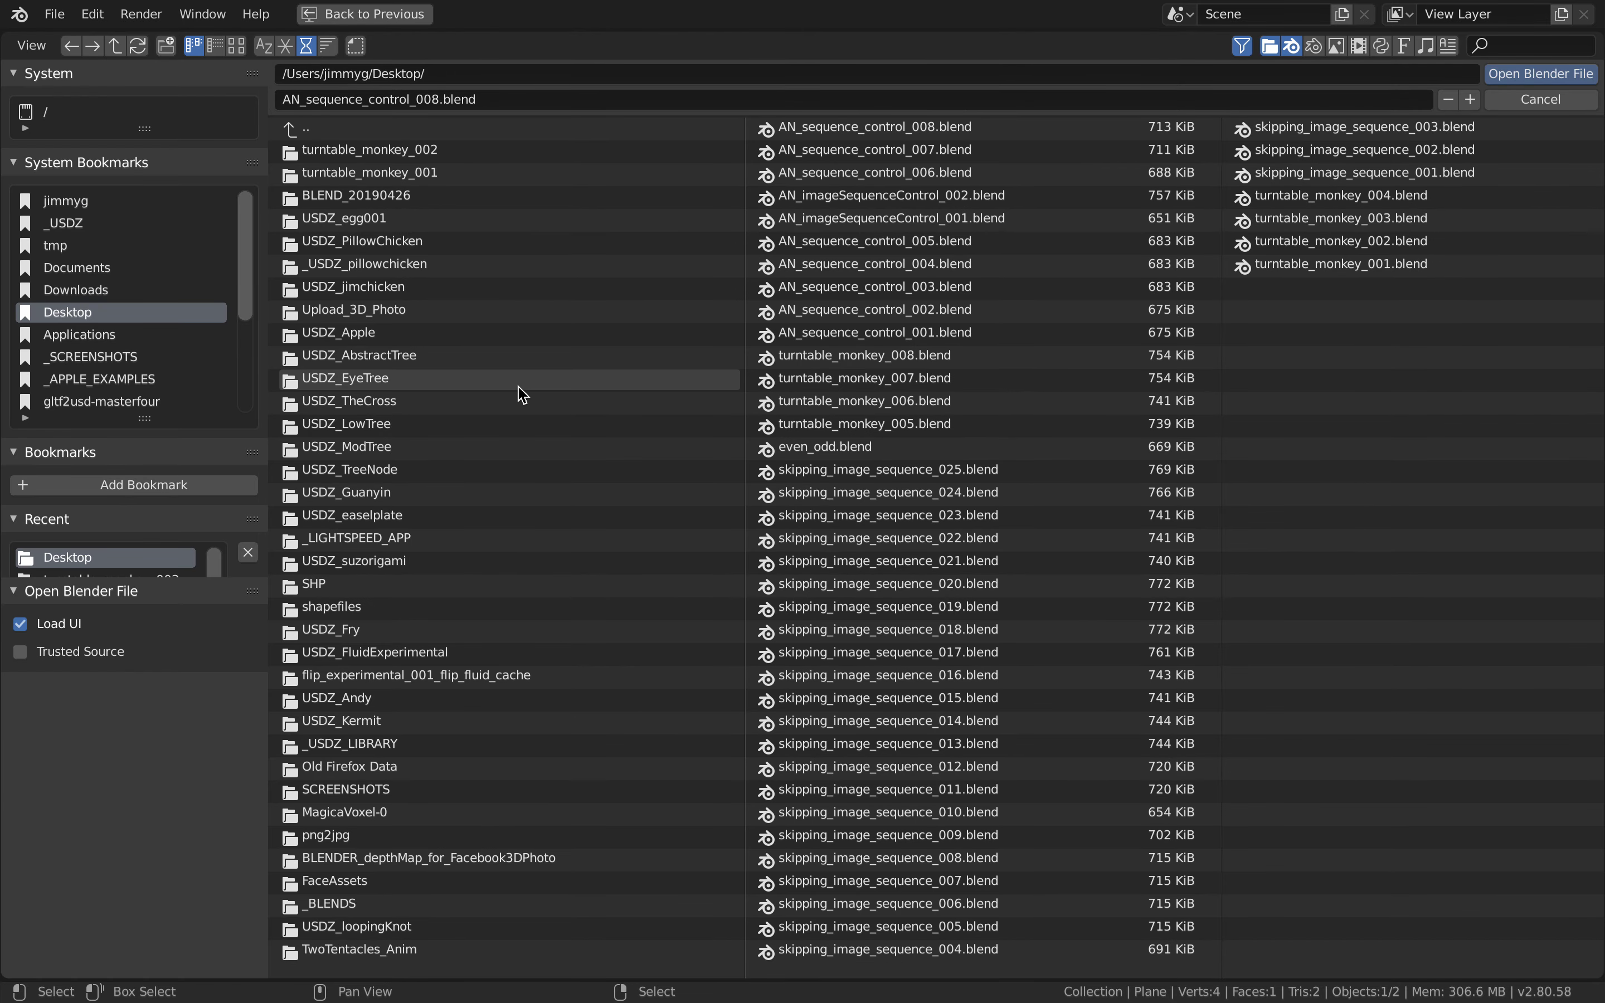
click(886, 471)
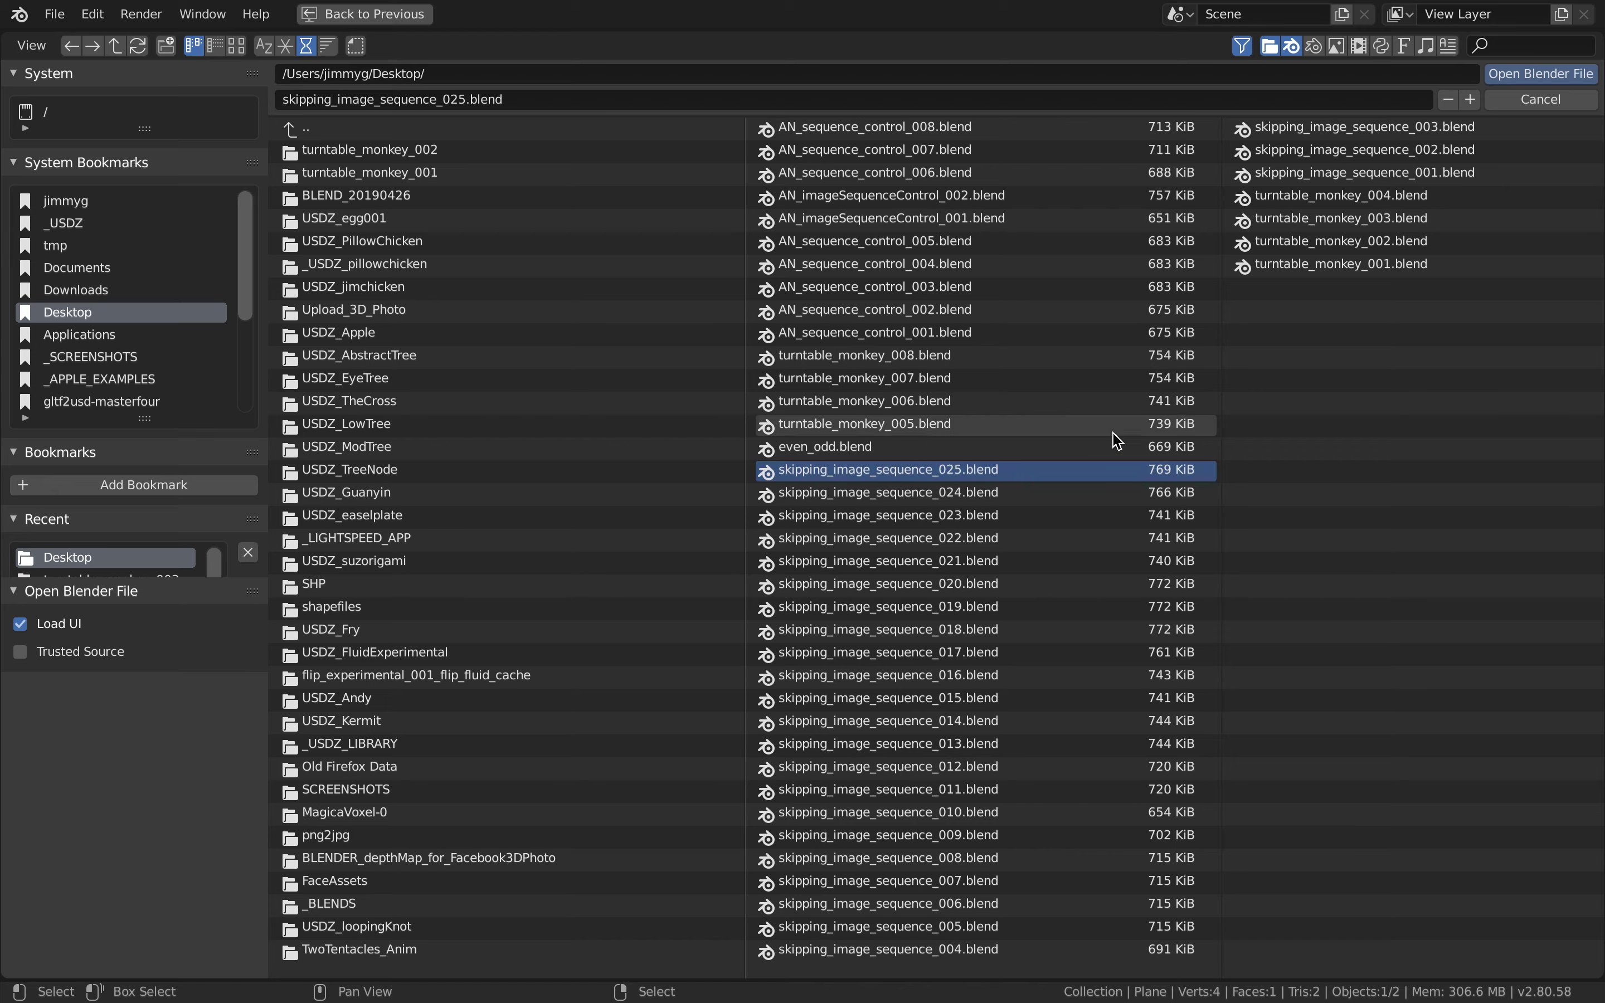
key(Return)
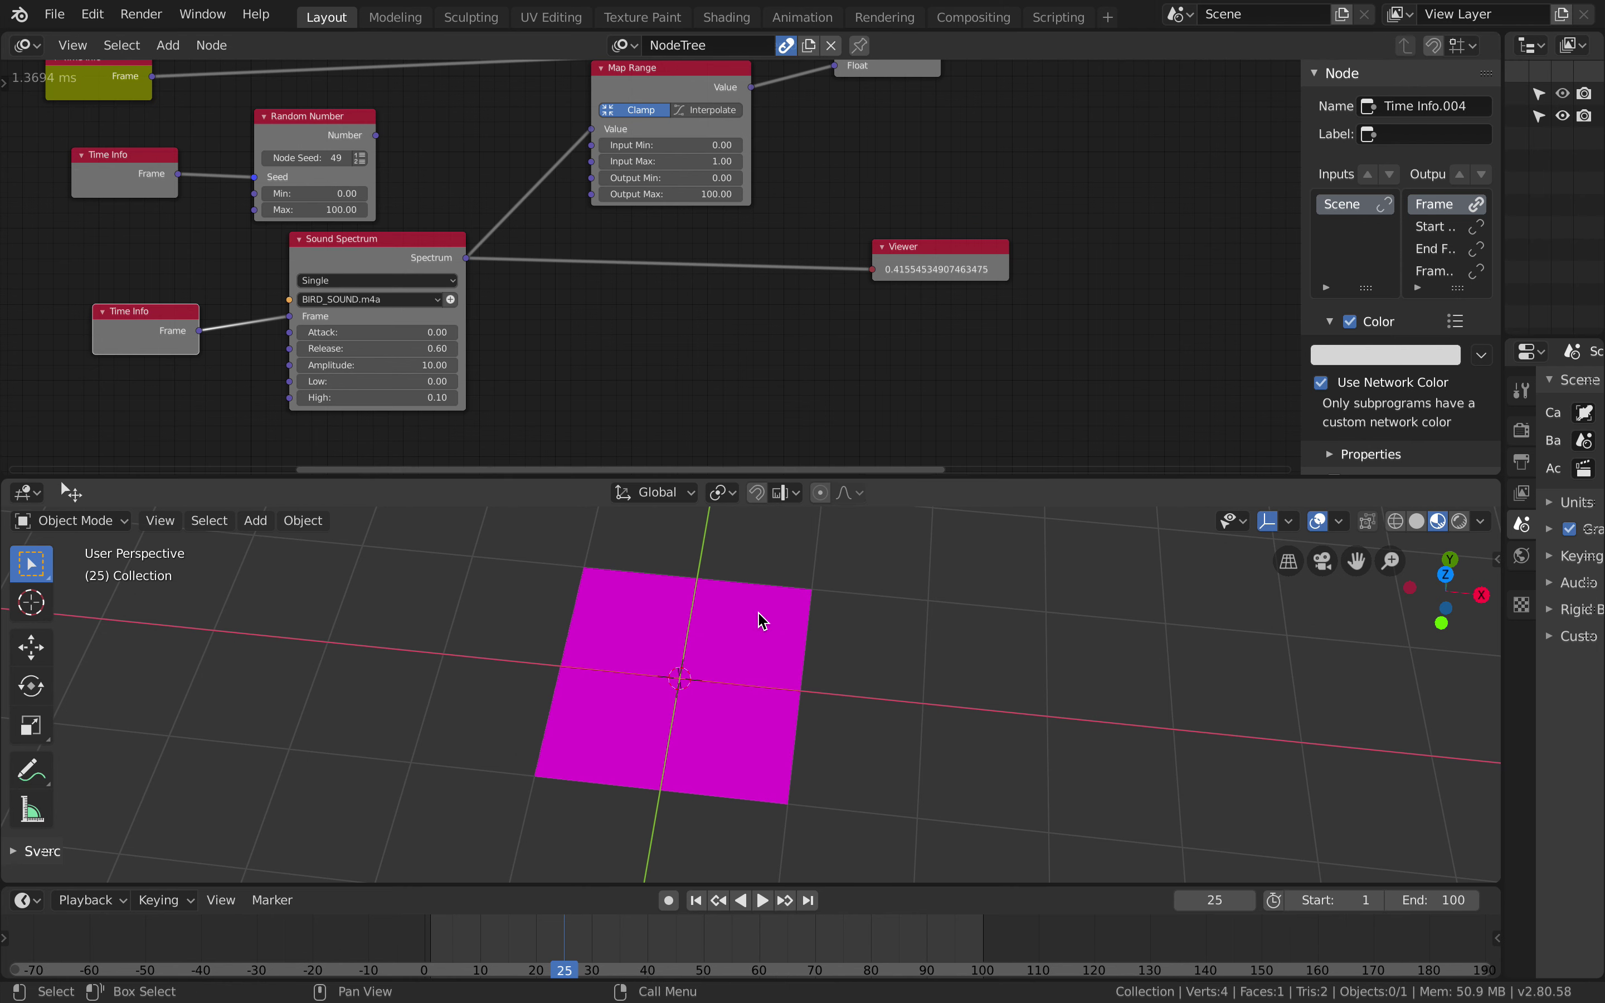
Step: Play the sound-driven animation from the first frame, select the plane to examine its image, and stop playback
click(764, 902)
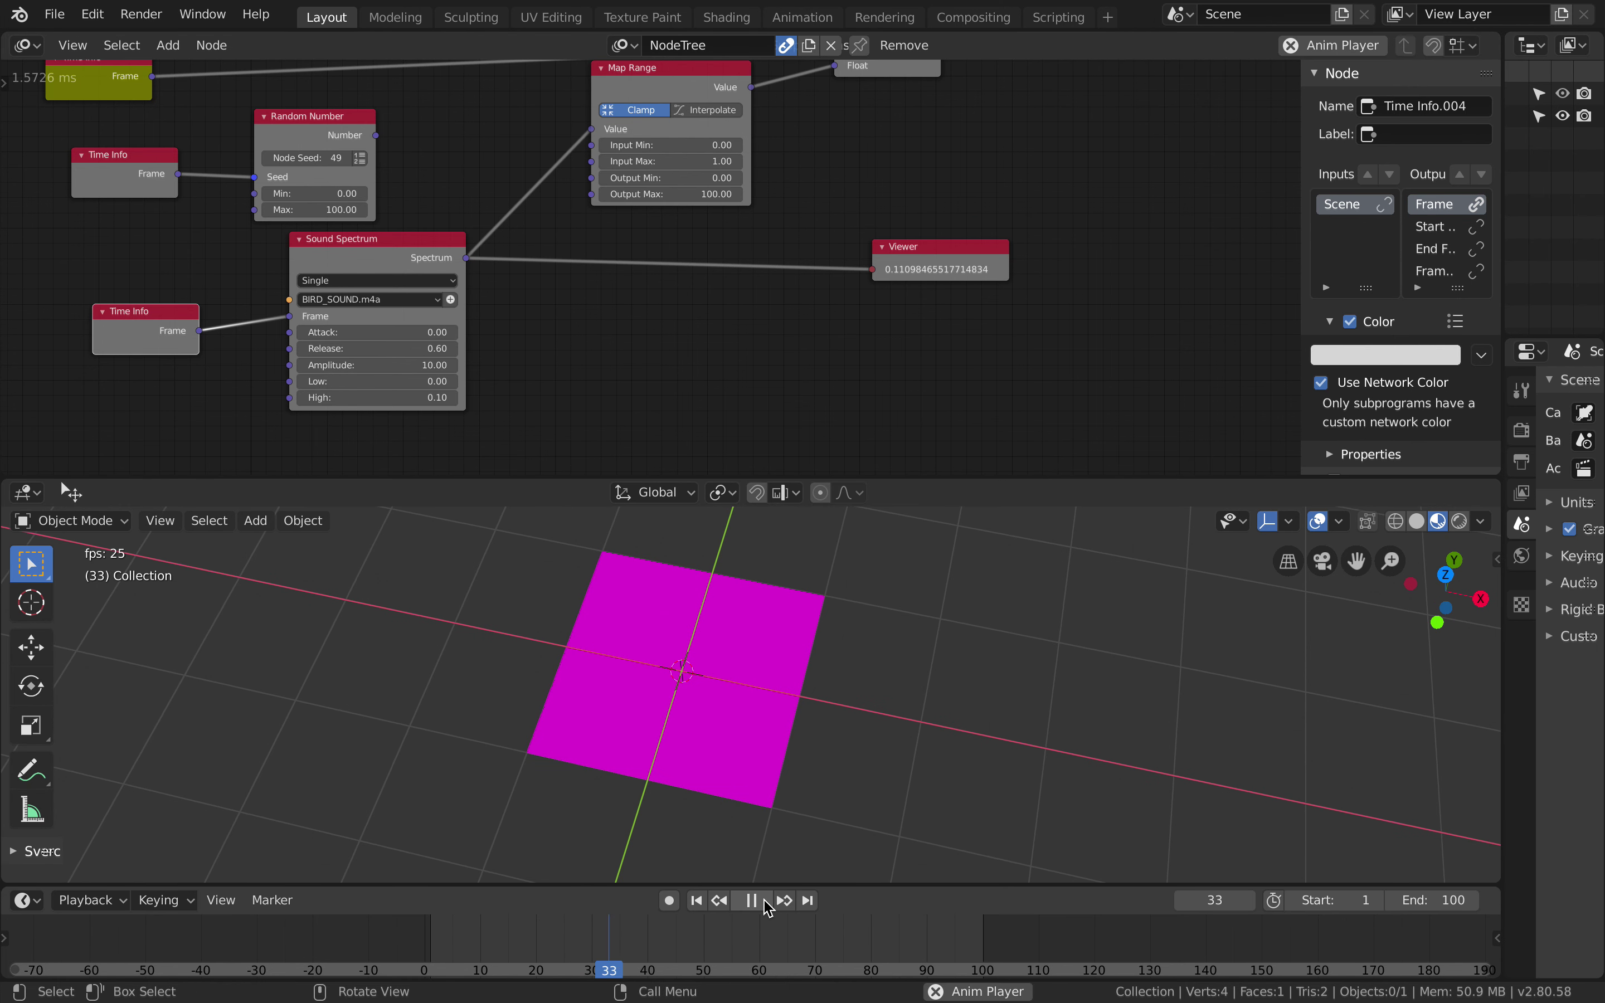
click(764, 903)
click(696, 901)
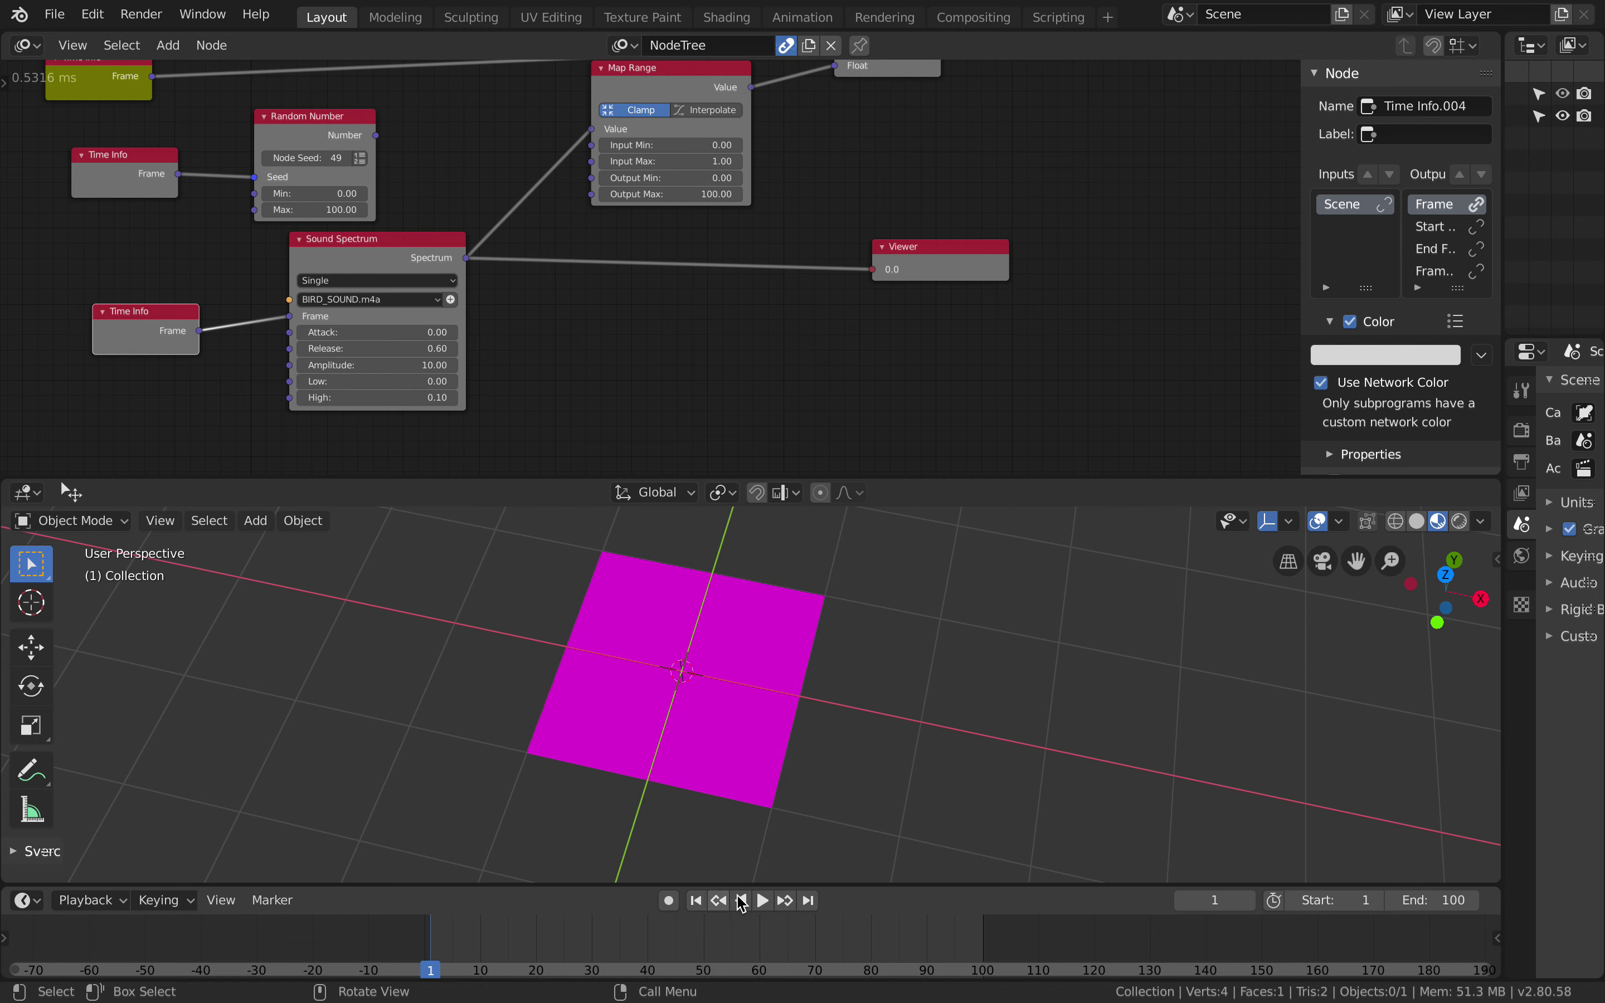
click(764, 903)
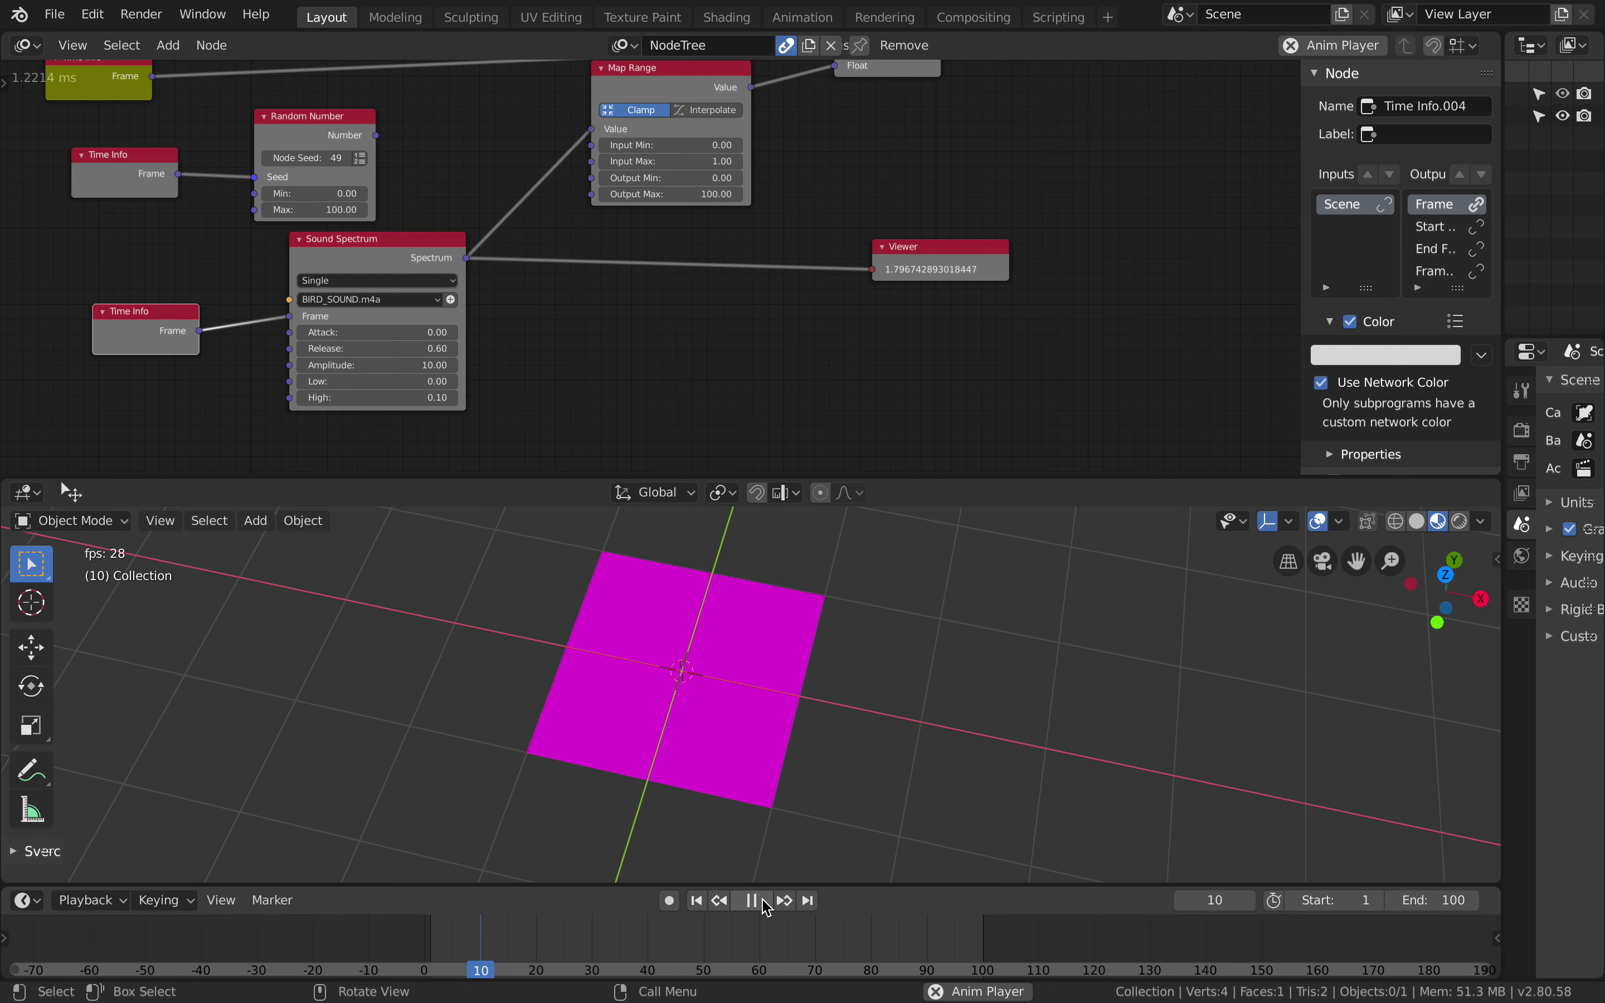
right_click(753, 698)
click(705, 619)
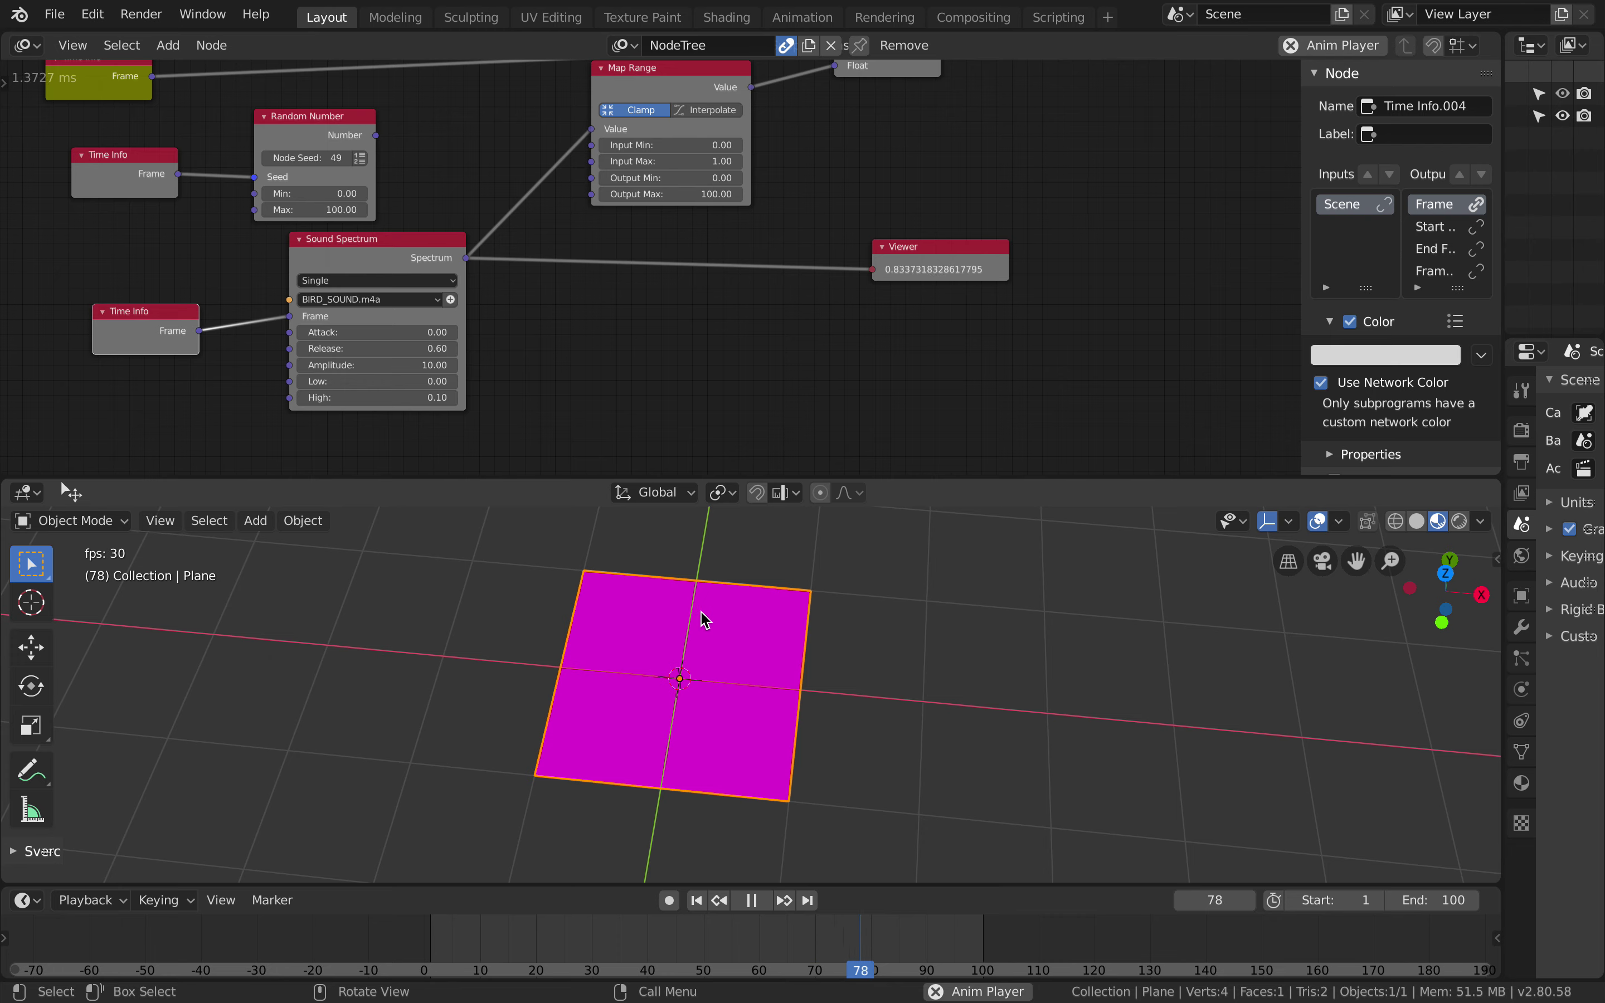
key(space)
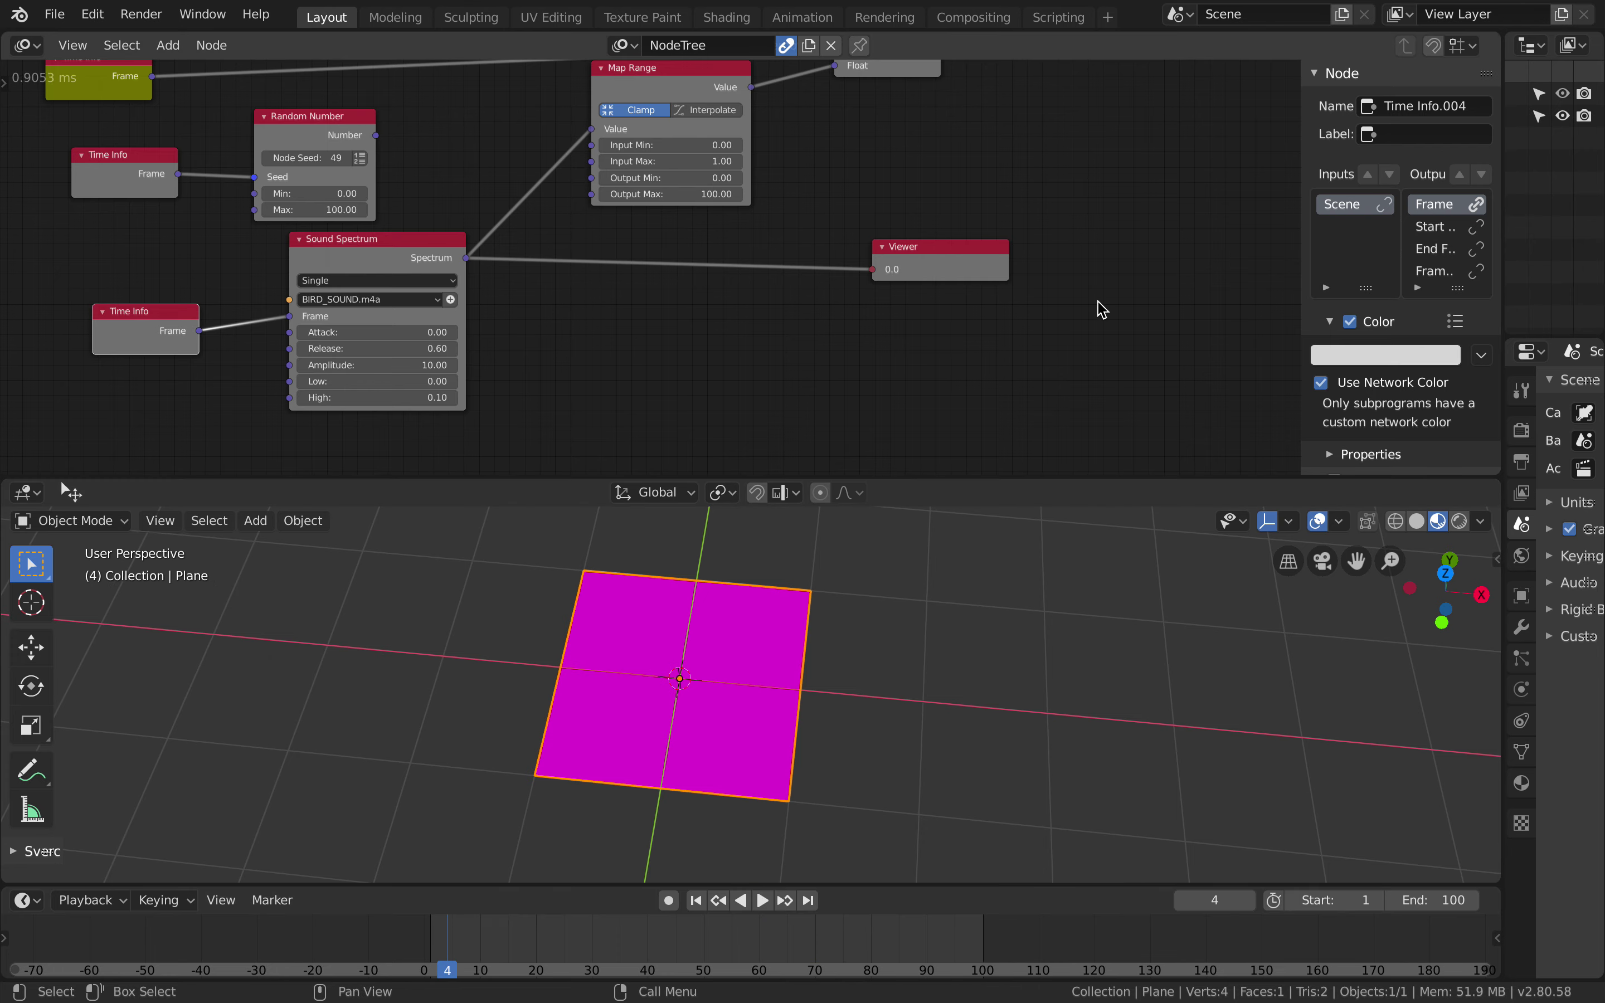
Step: Switch to Finder and locate the turntable_monkey_001 folder among the Desktop files
key(ctrl+Left)
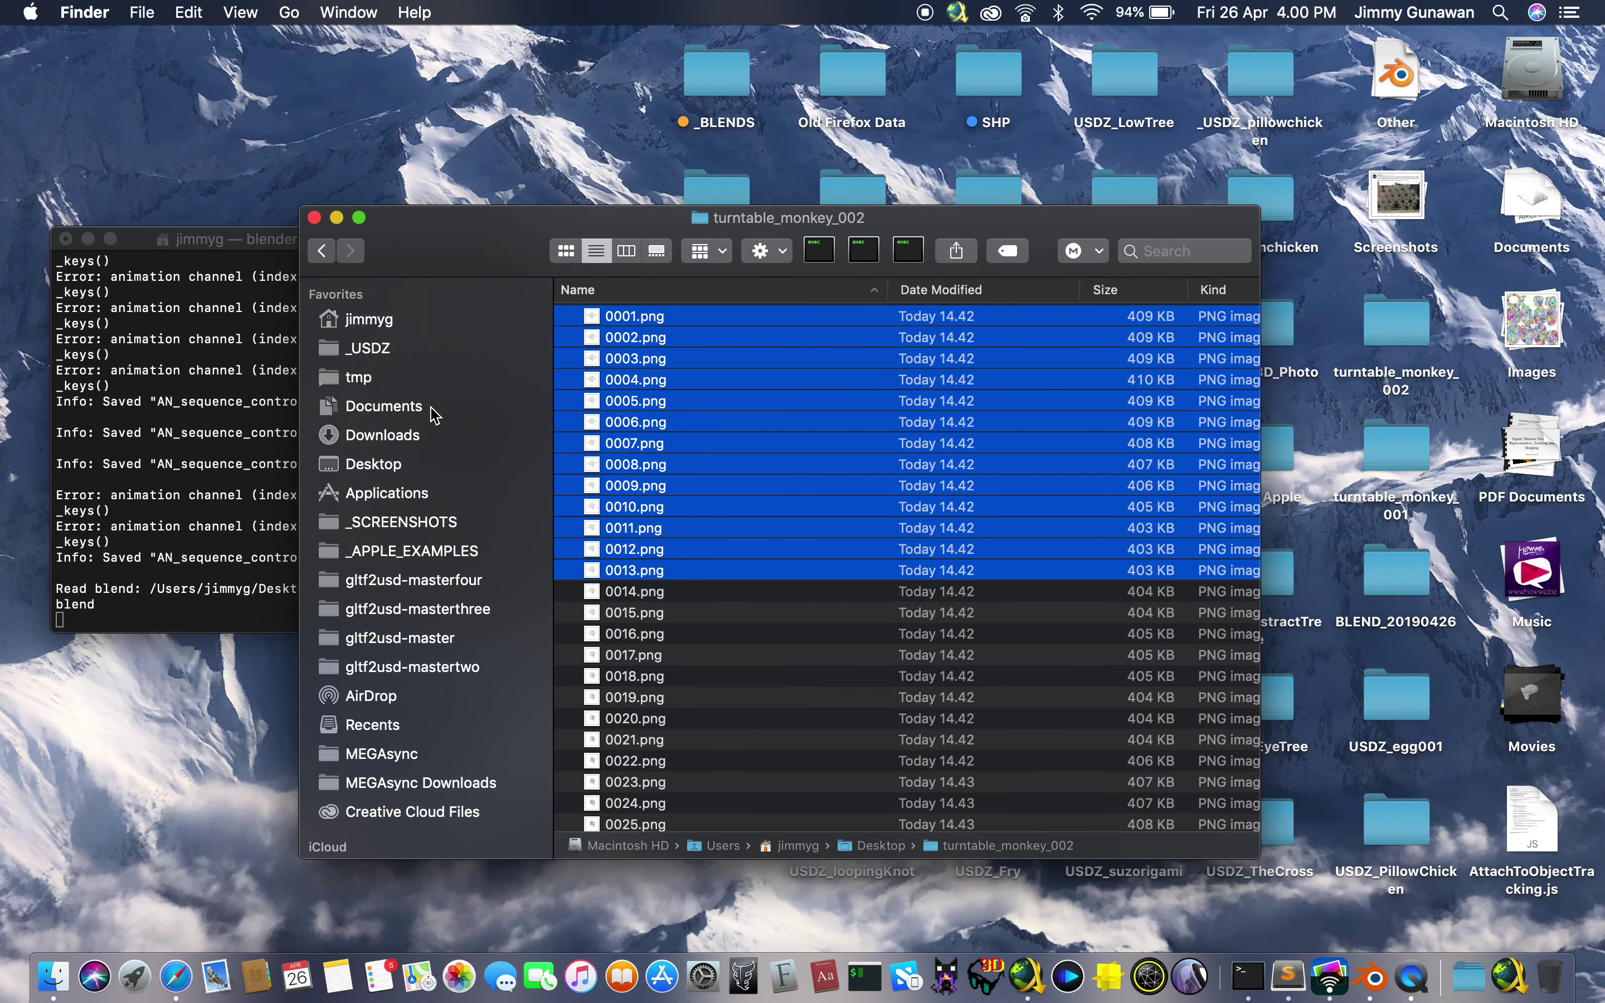
click(374, 464)
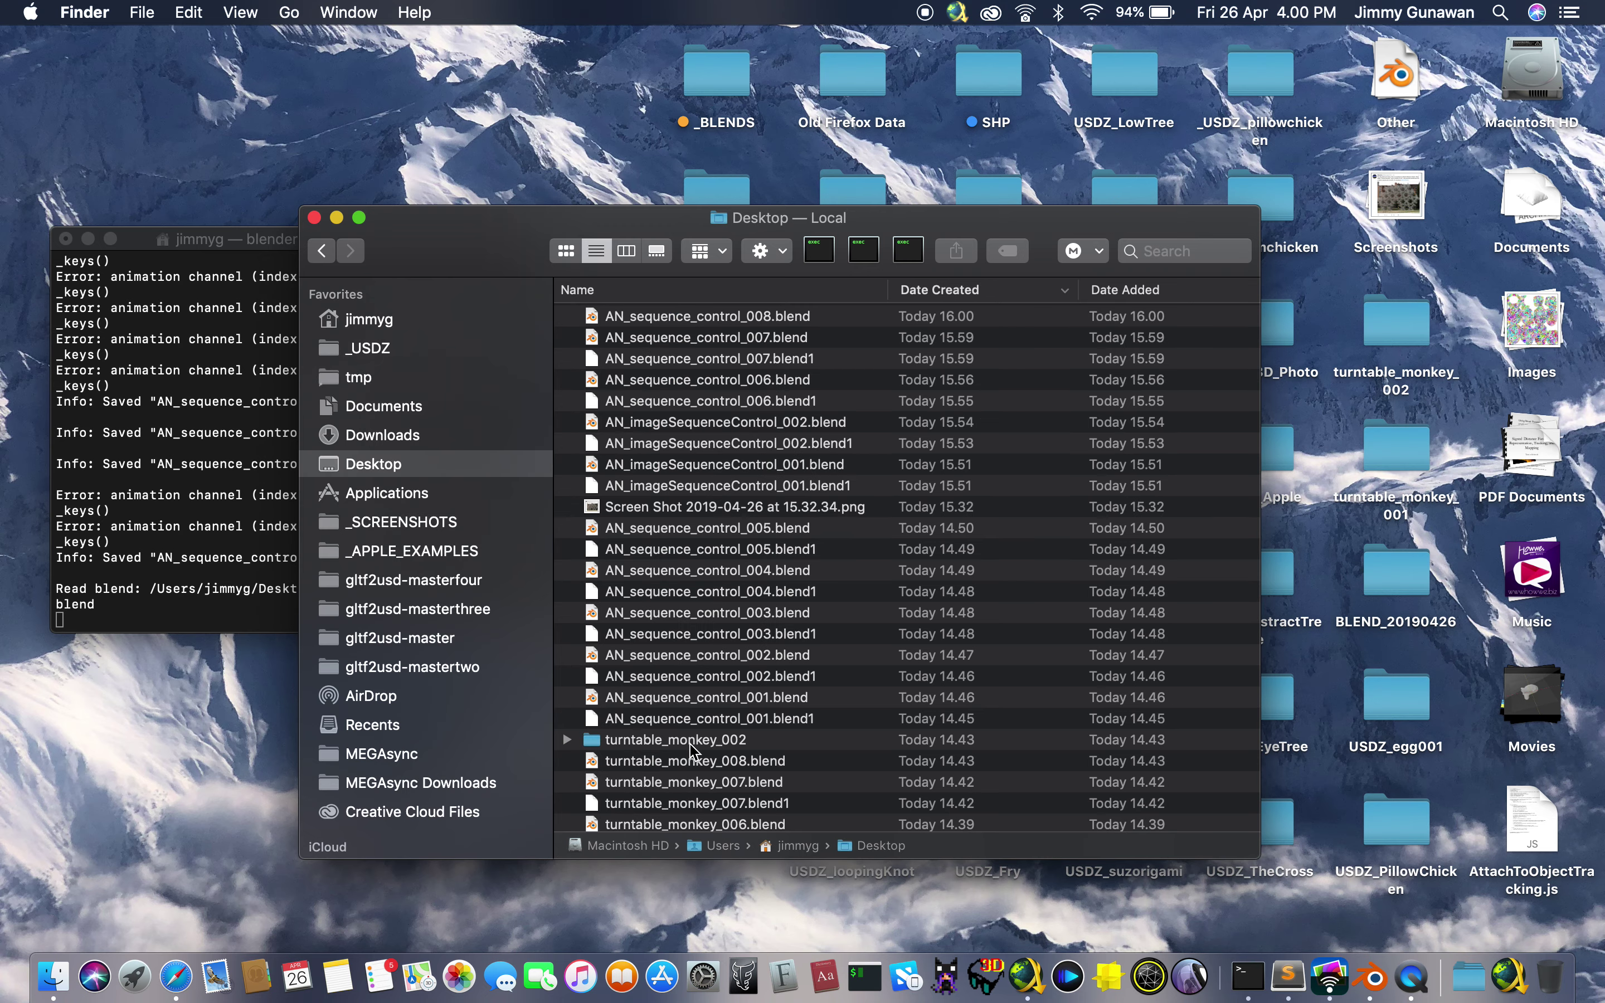
scroll(690, 749, down, 15)
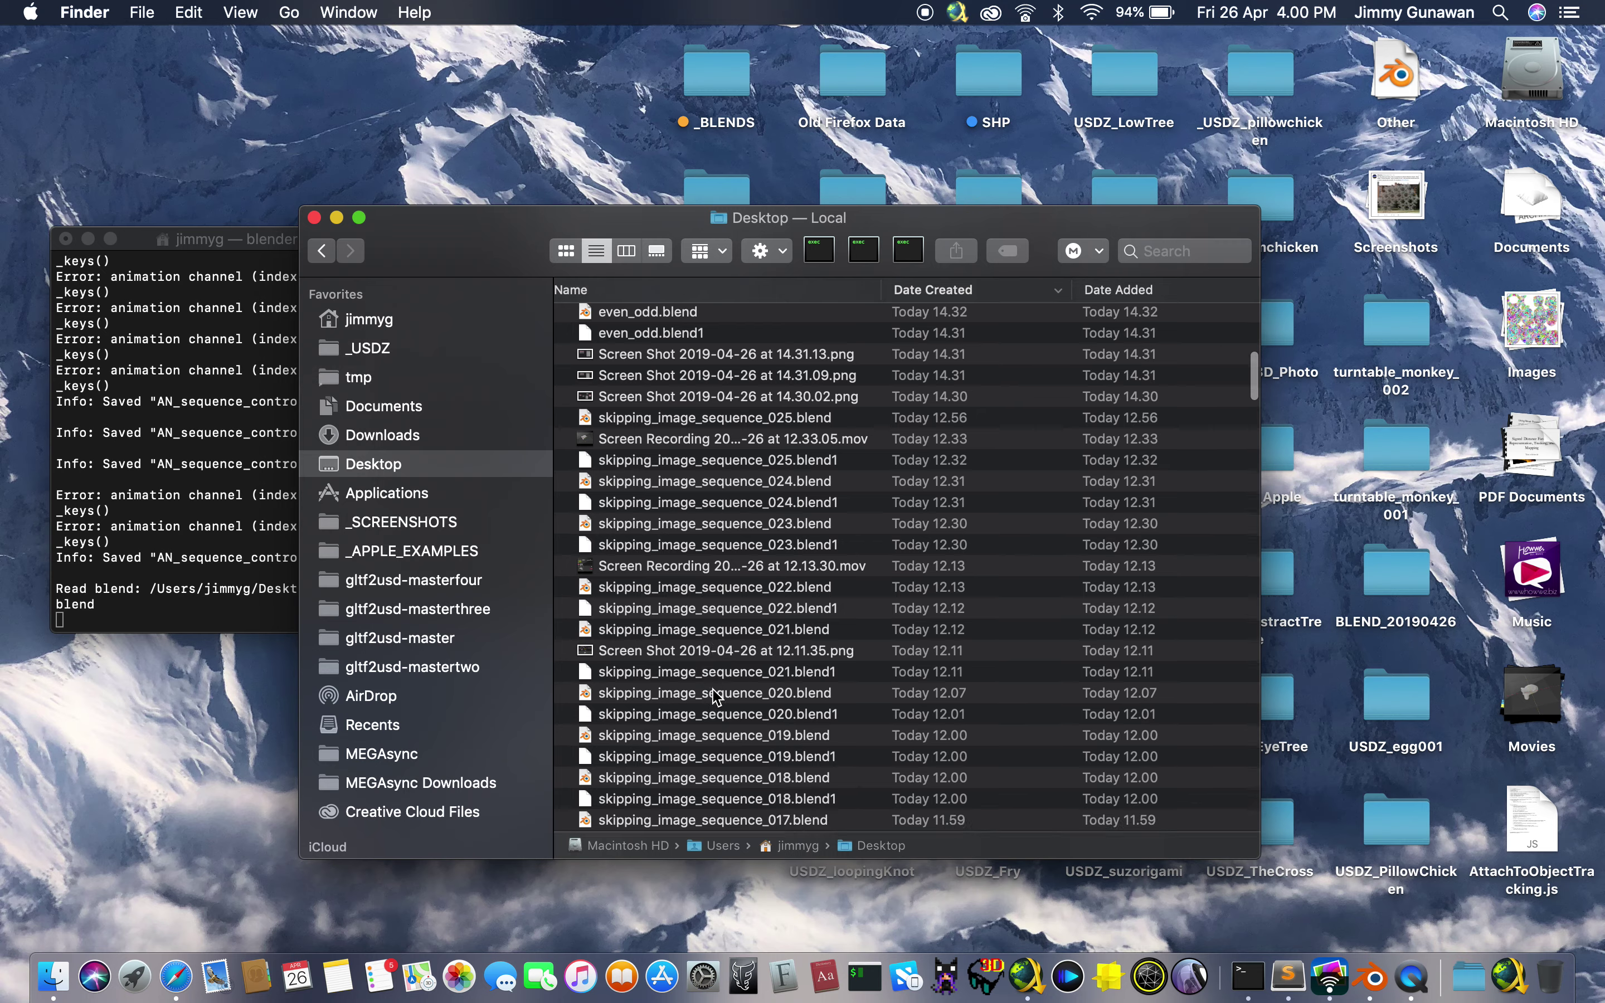
scroll(714, 696, down, 15)
click(725, 560)
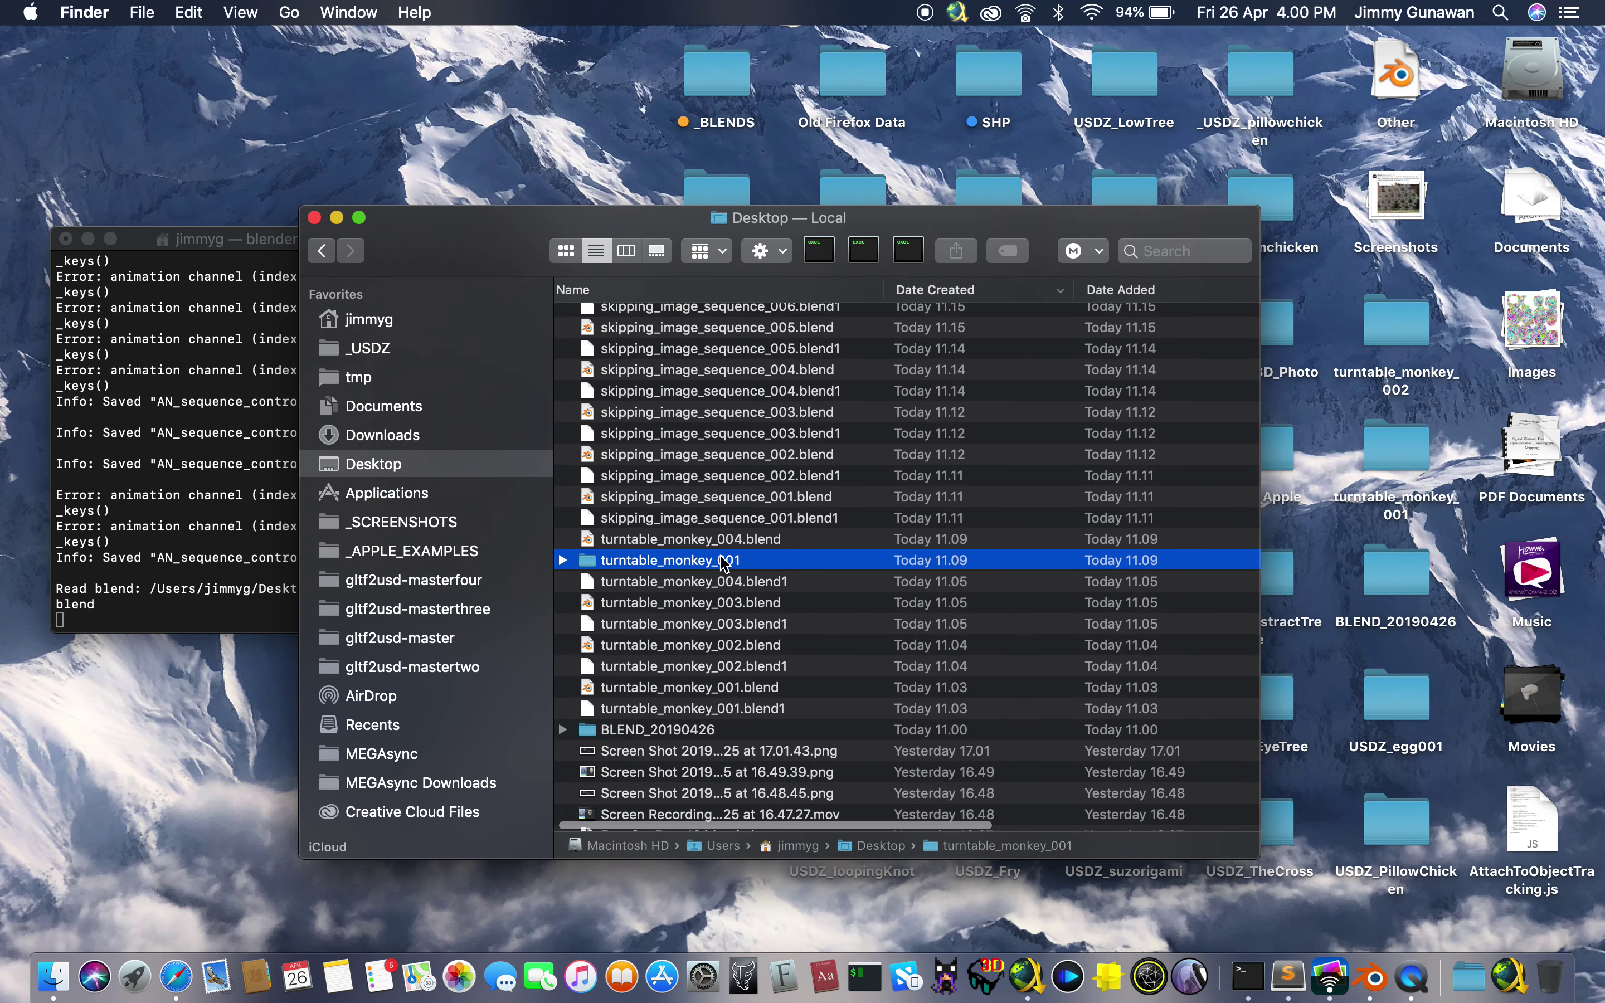
click(714, 560)
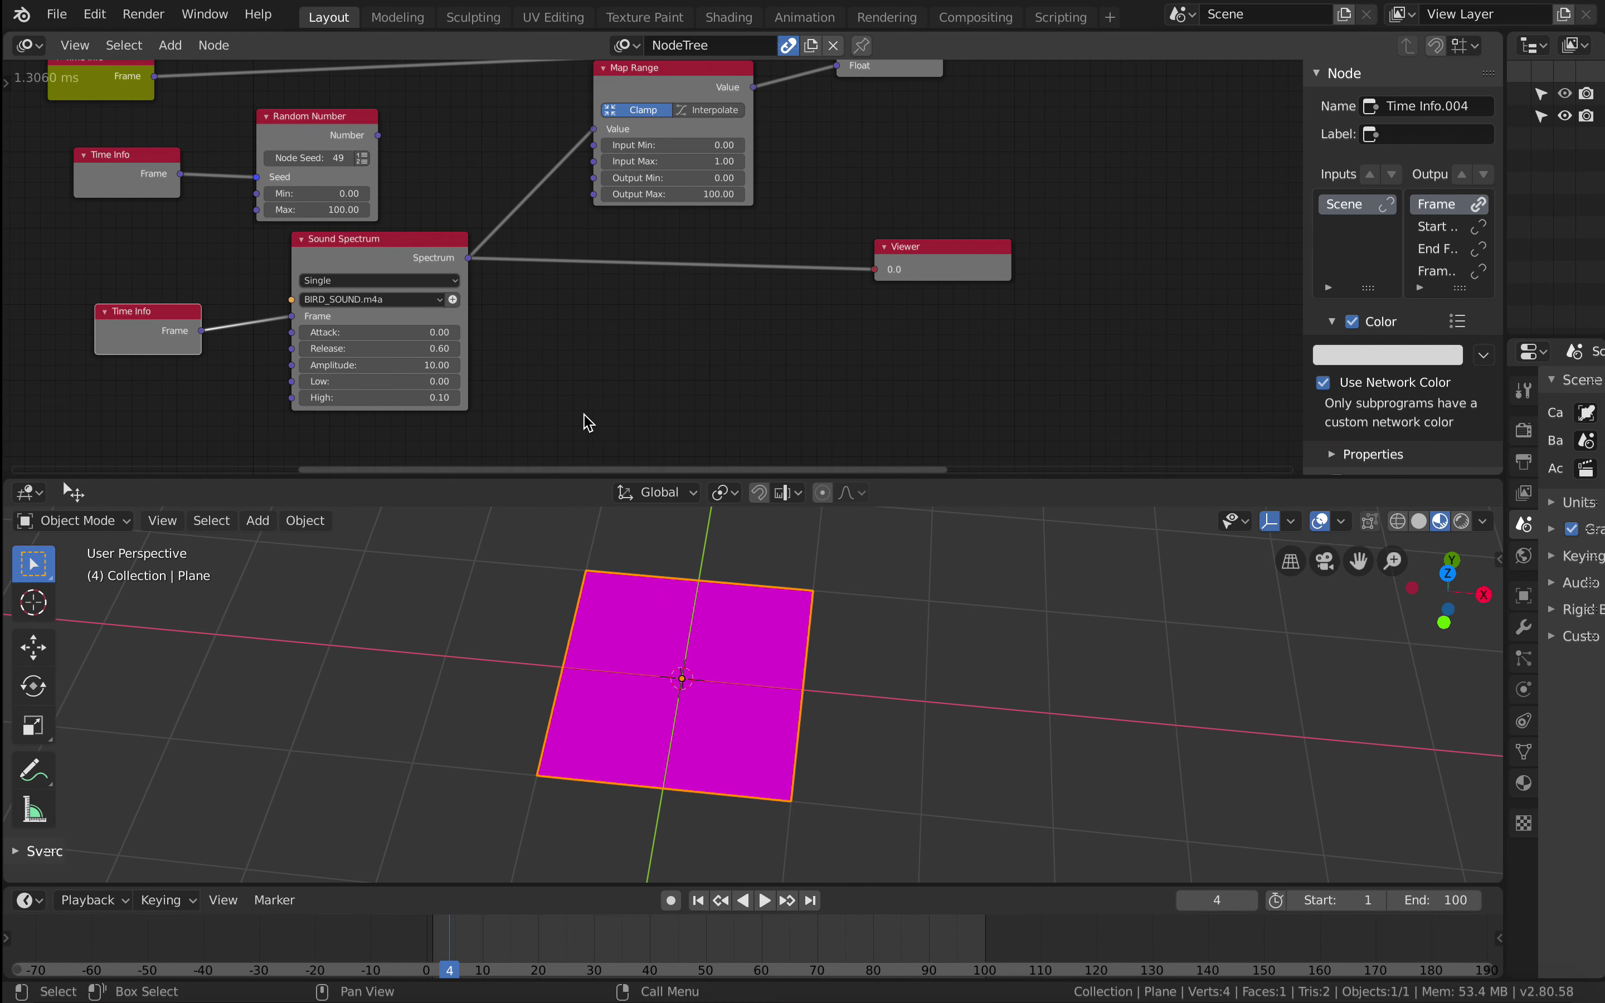
Step: Postpone the Java update and reopen the recent file skipping_image_sequence_025.blend
click(55, 14)
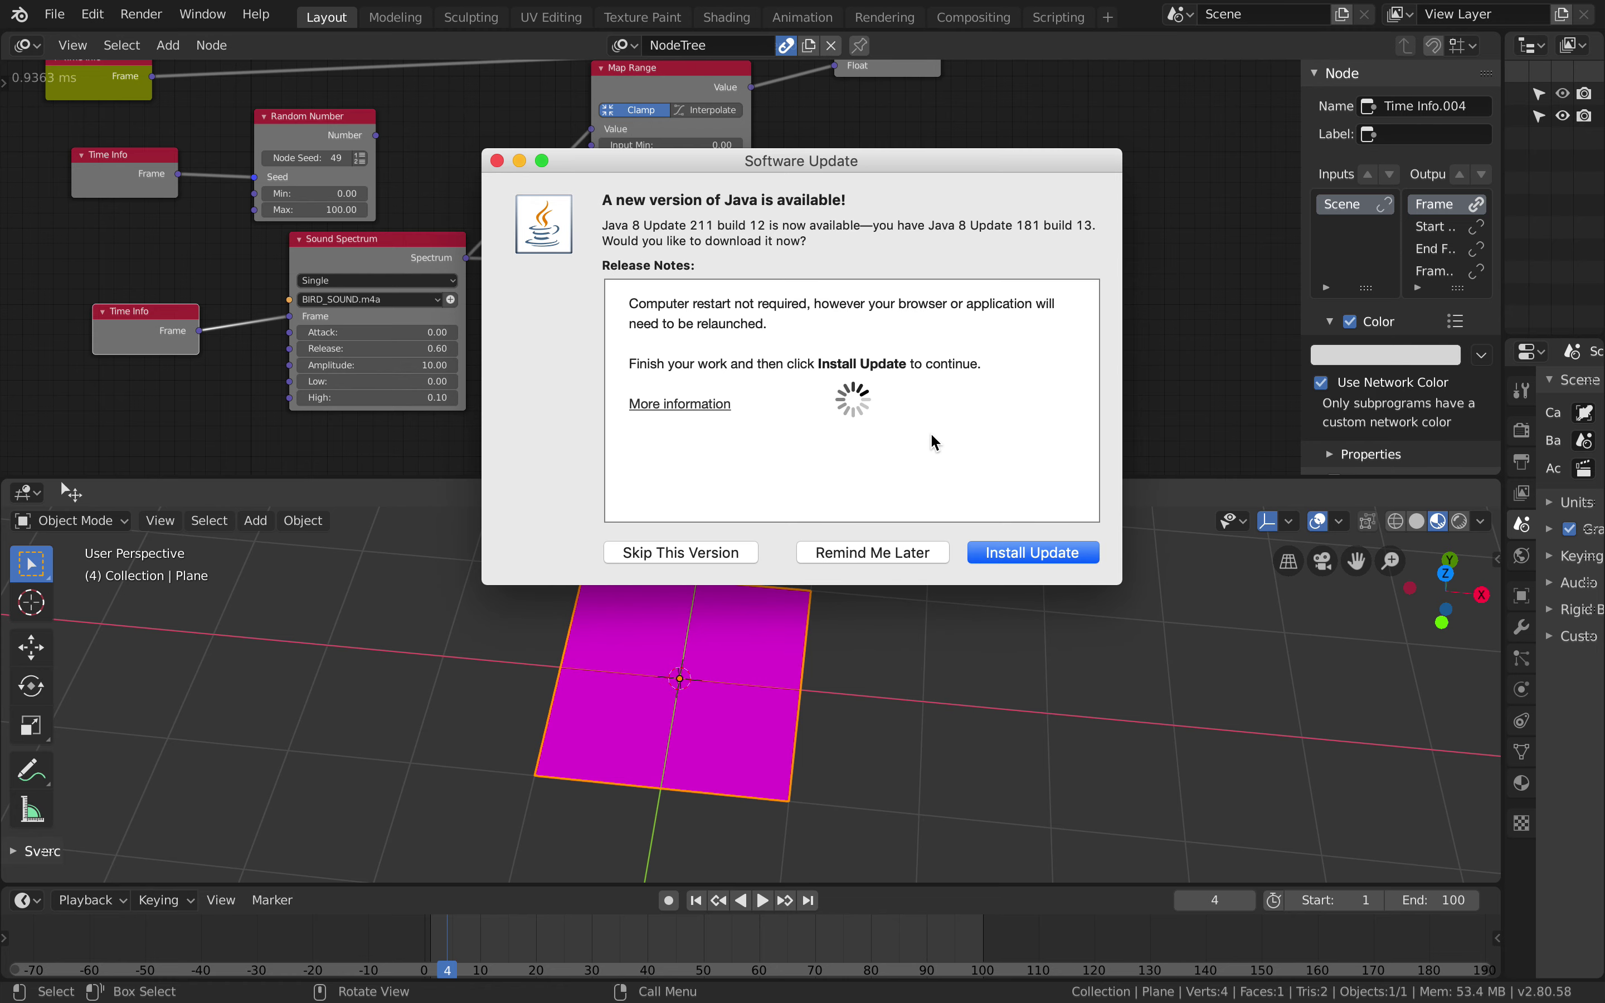
click(903, 552)
click(55, 14)
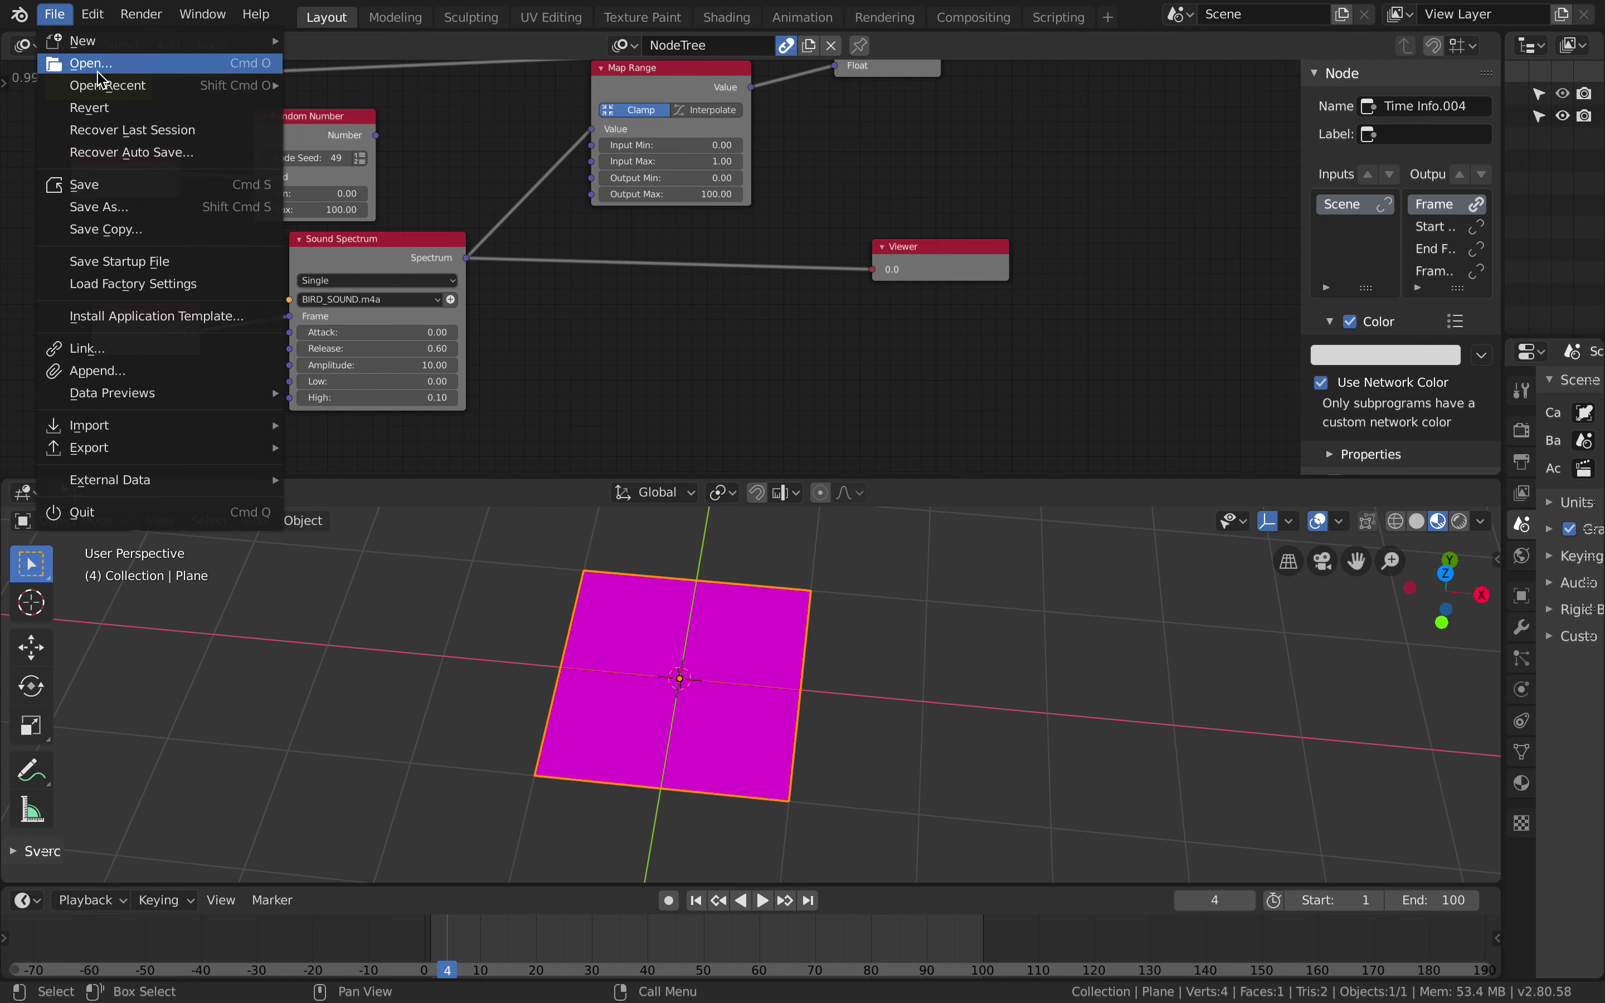
mouse_move(100, 83)
click(318, 61)
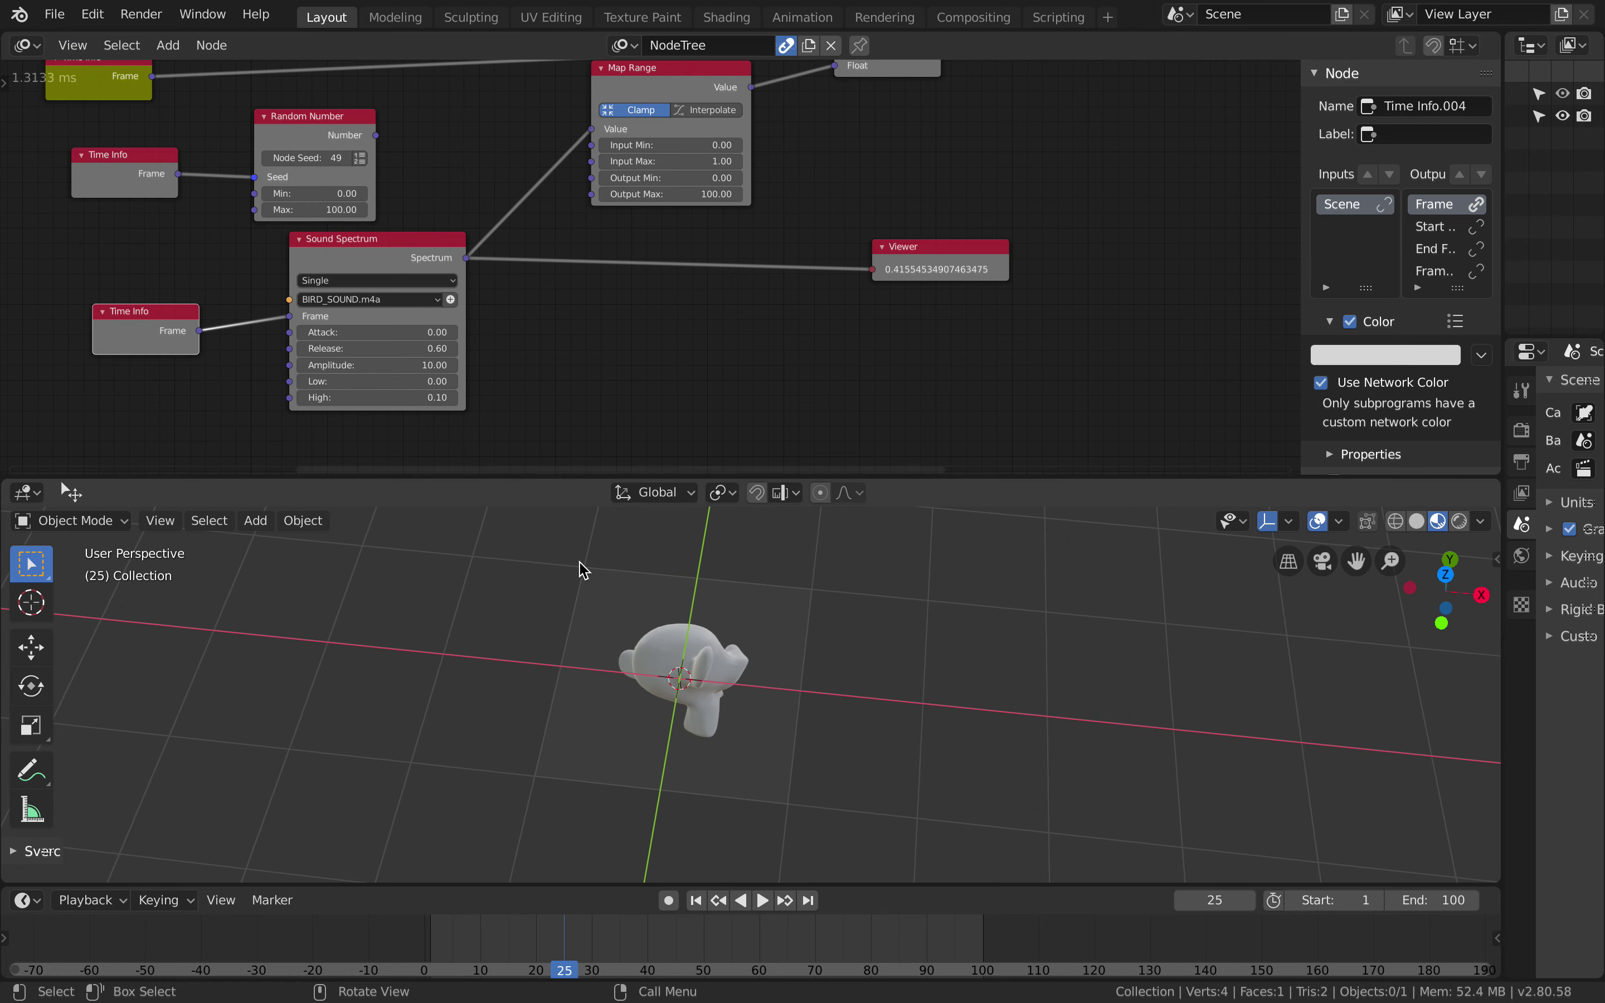
Step: Play the reloaded sound-driven animation, watch the plane's image from different angles, and stop playback
scroll(579, 562, left, 2)
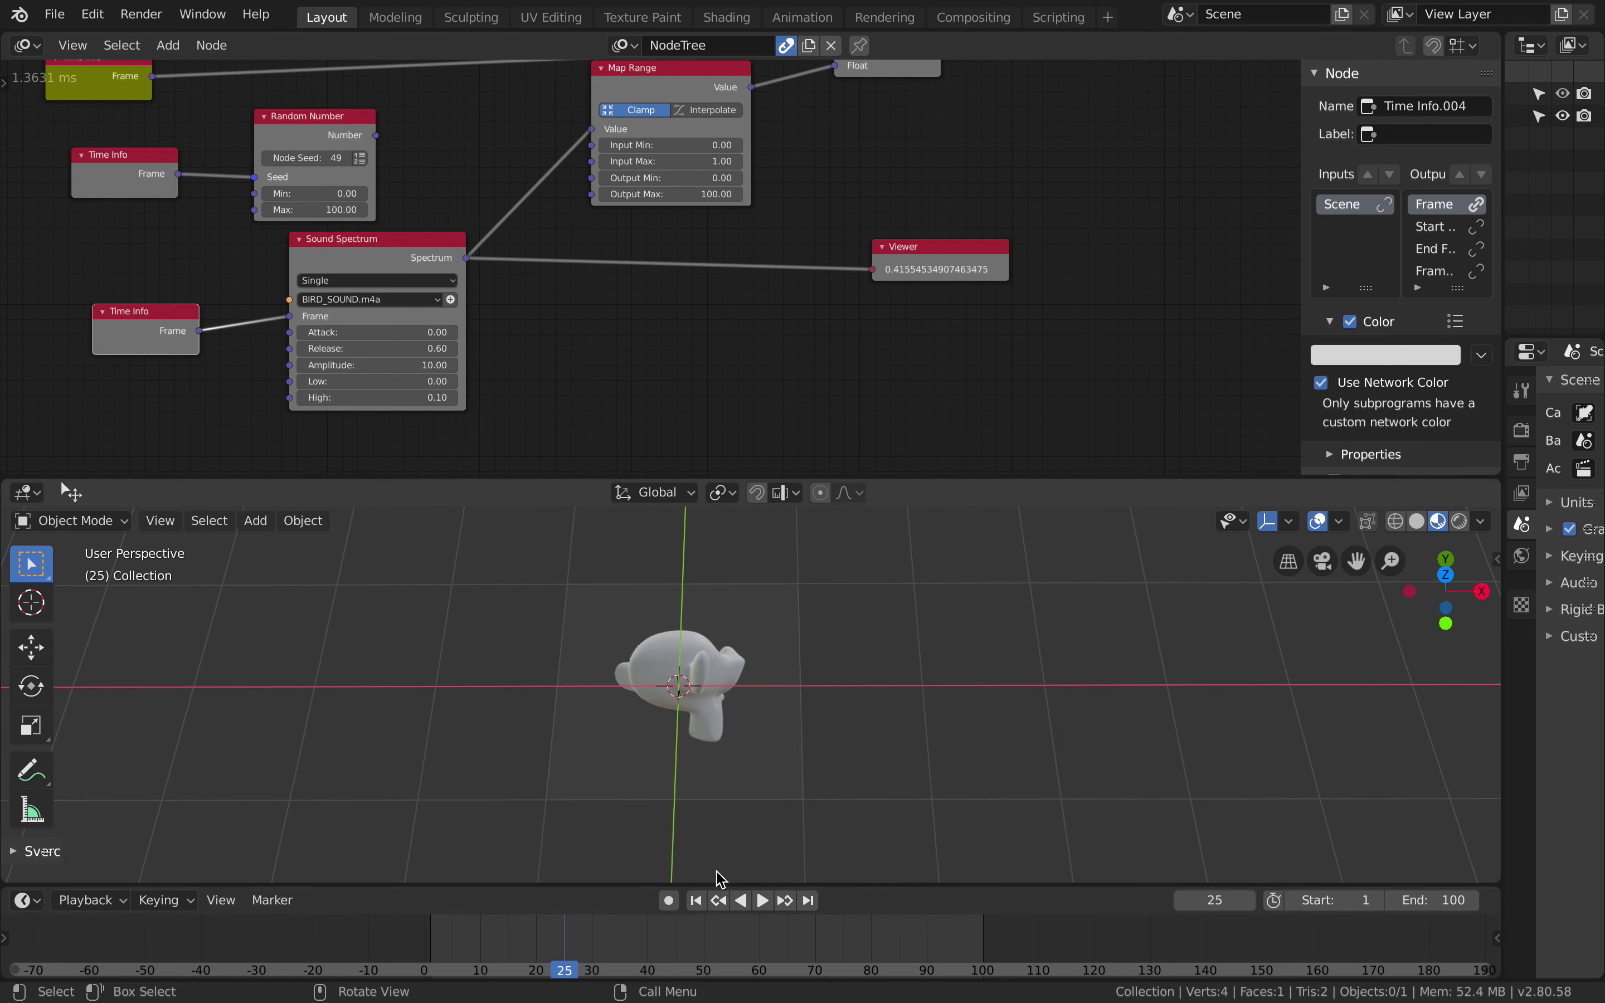
middle_drag(691, 756, 755, 860)
click(763, 900)
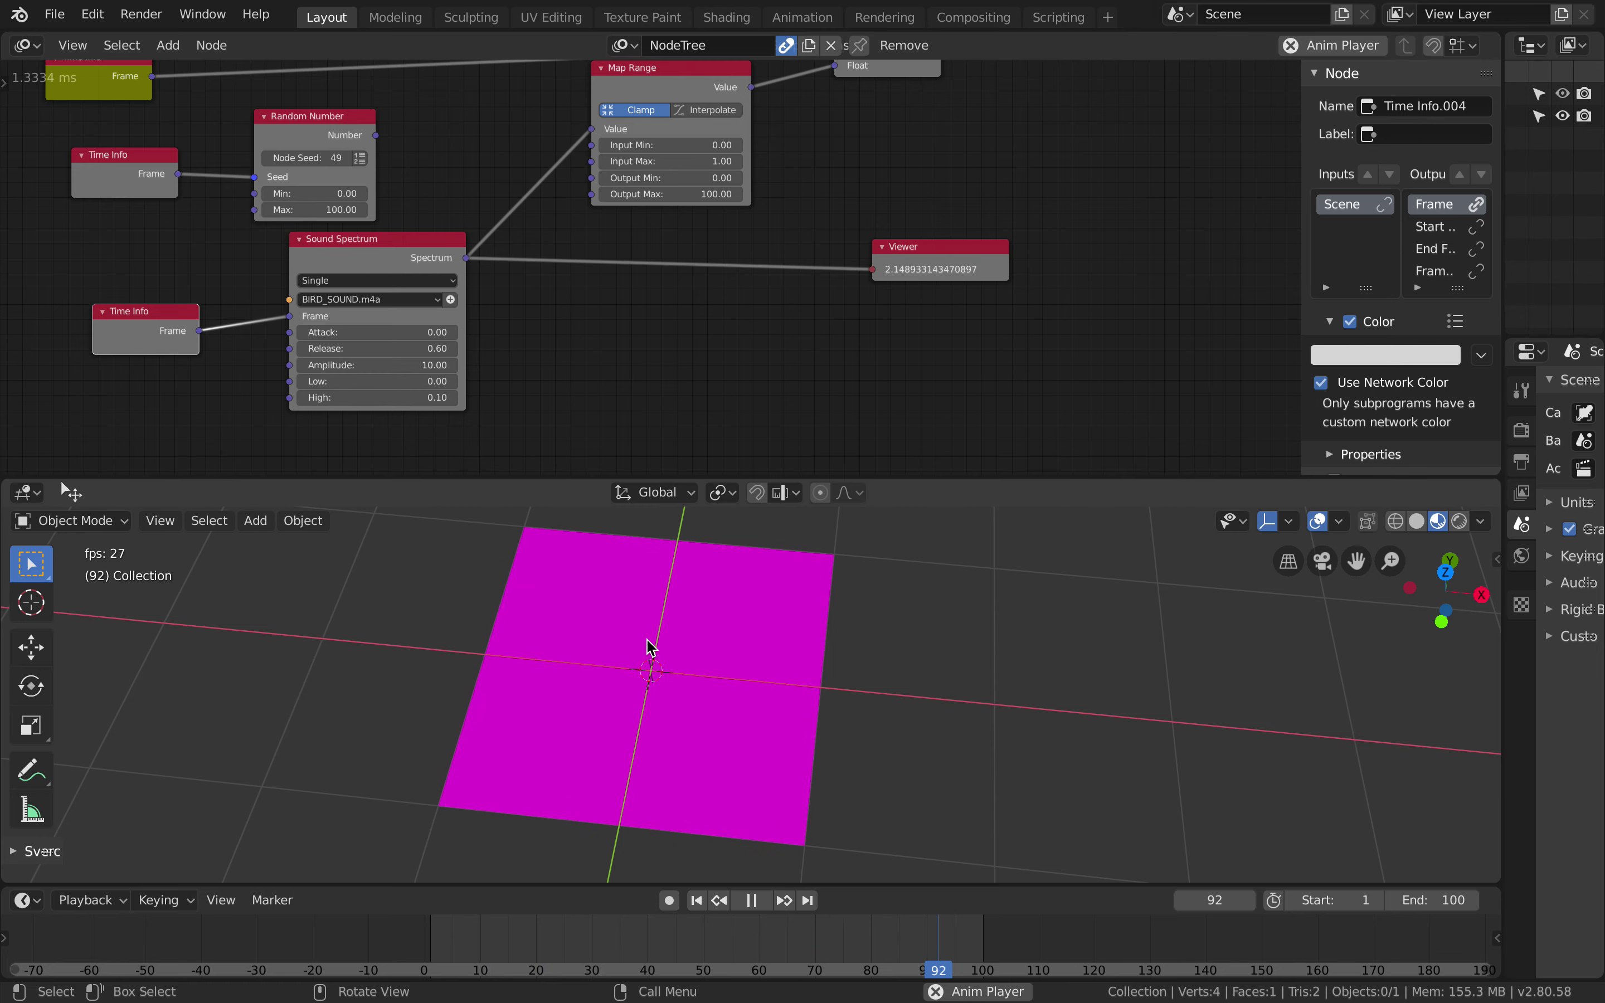
middle_drag(648, 648, 649, 652)
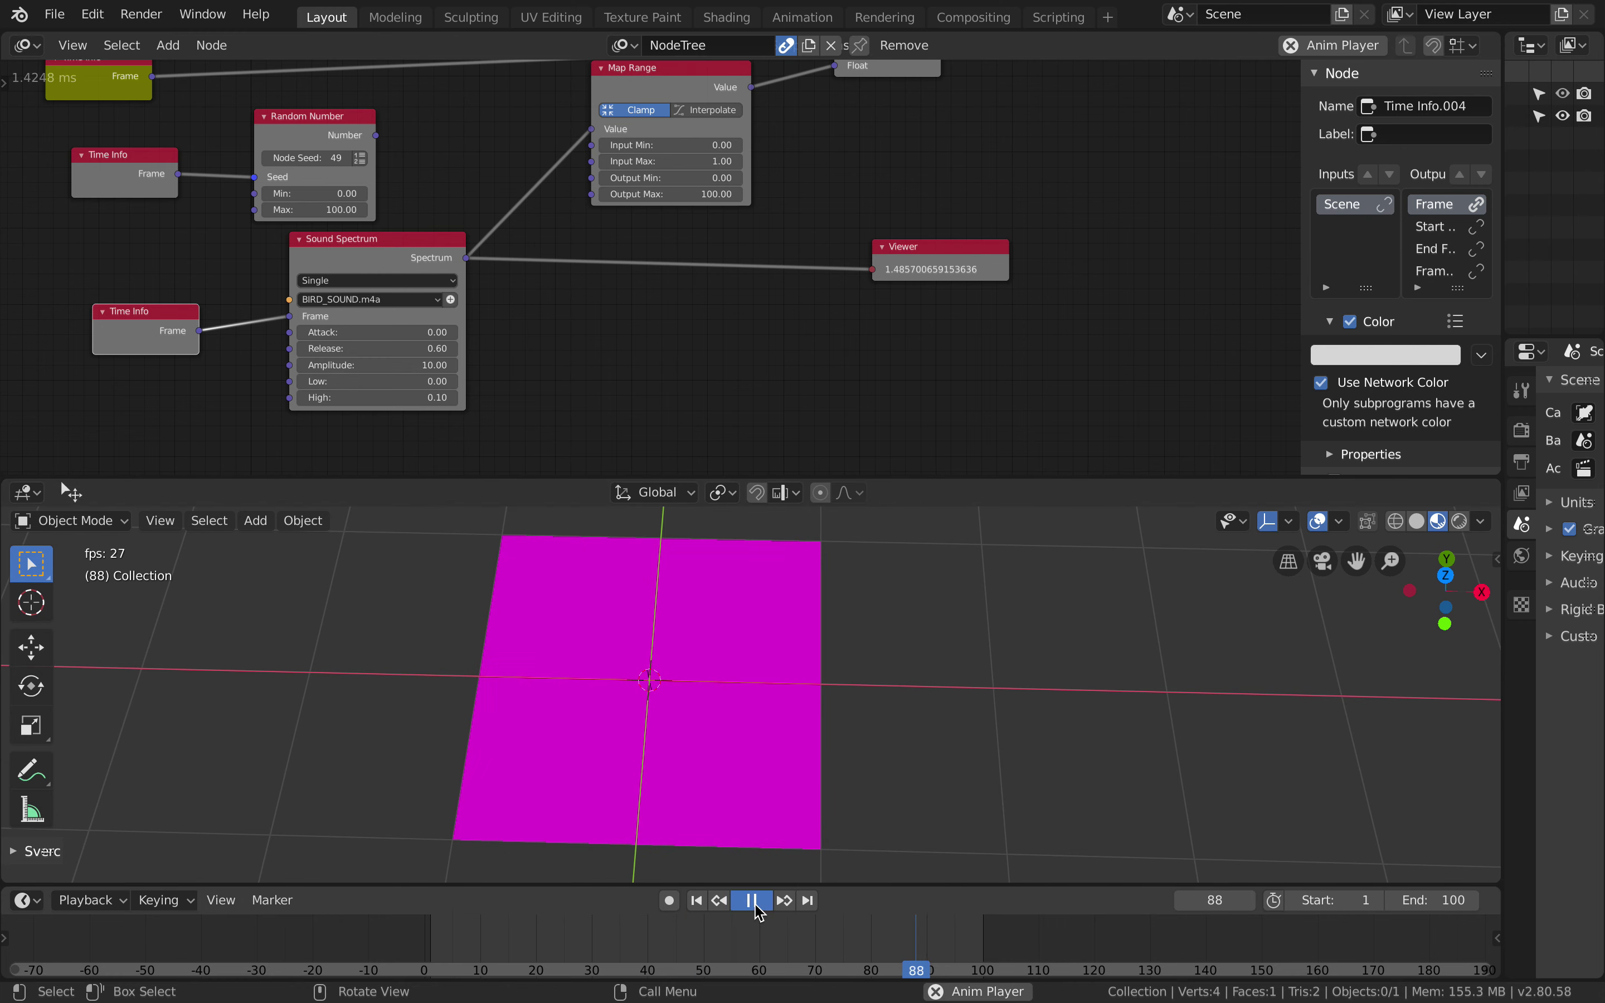
click(752, 901)
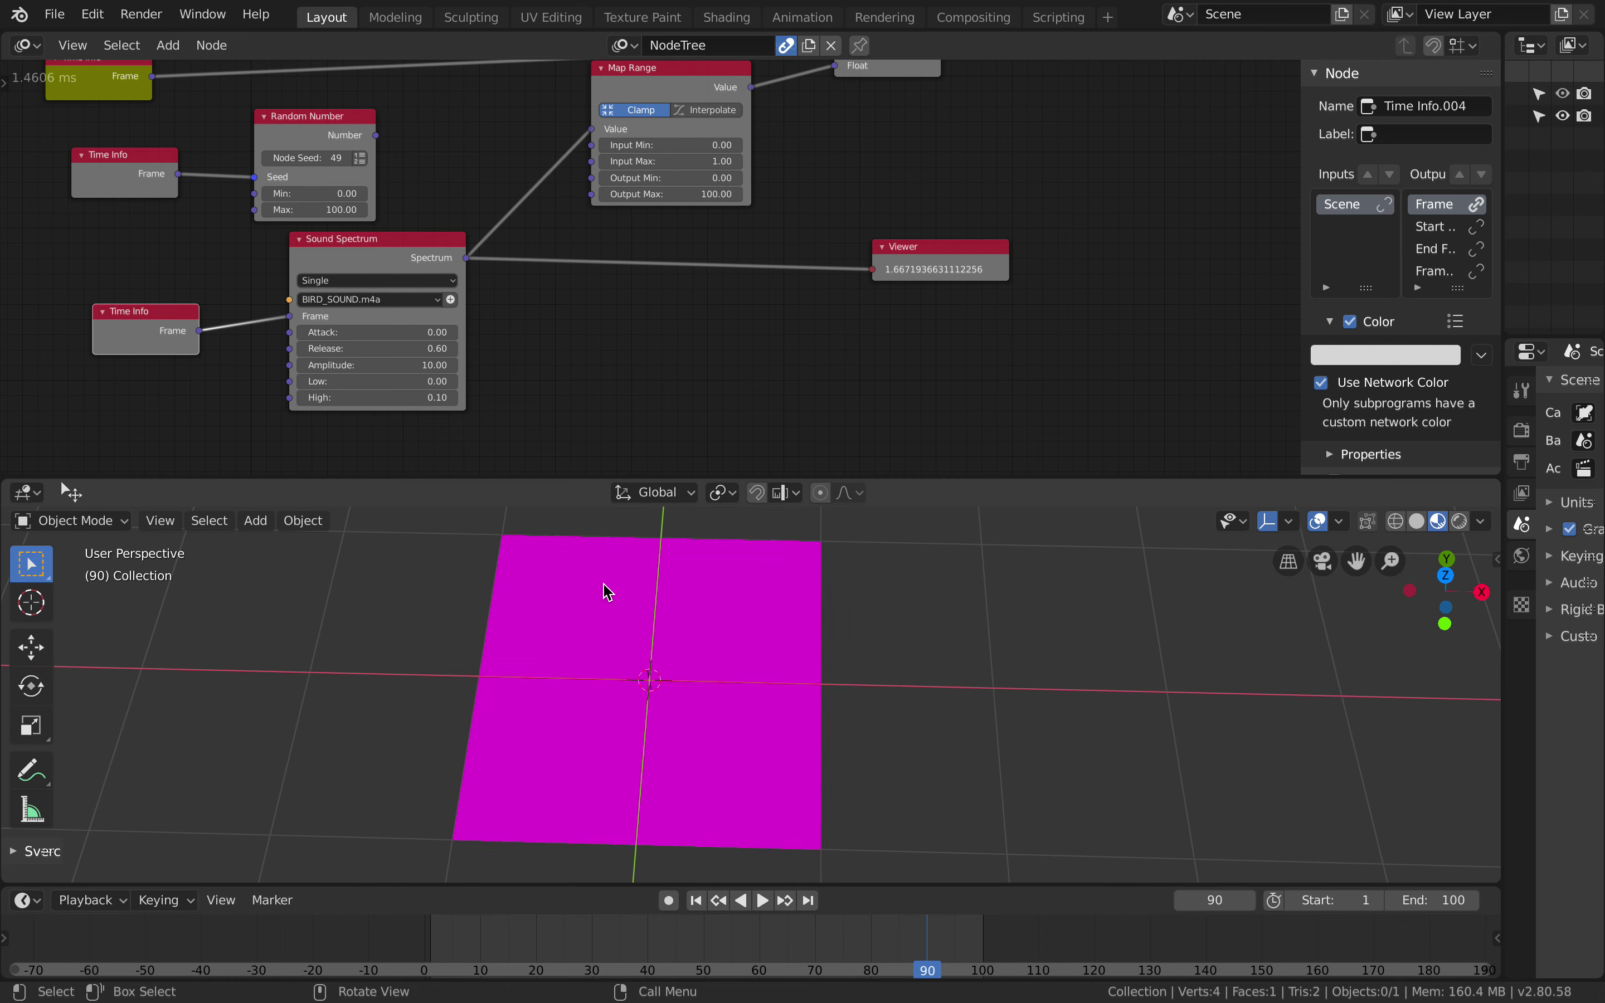
Step: Examine the Sound Spectrum and Map Range nodes, and replay the animation to compare the Viewer value with the monkey image
middle_drag(618, 690, 618, 689)
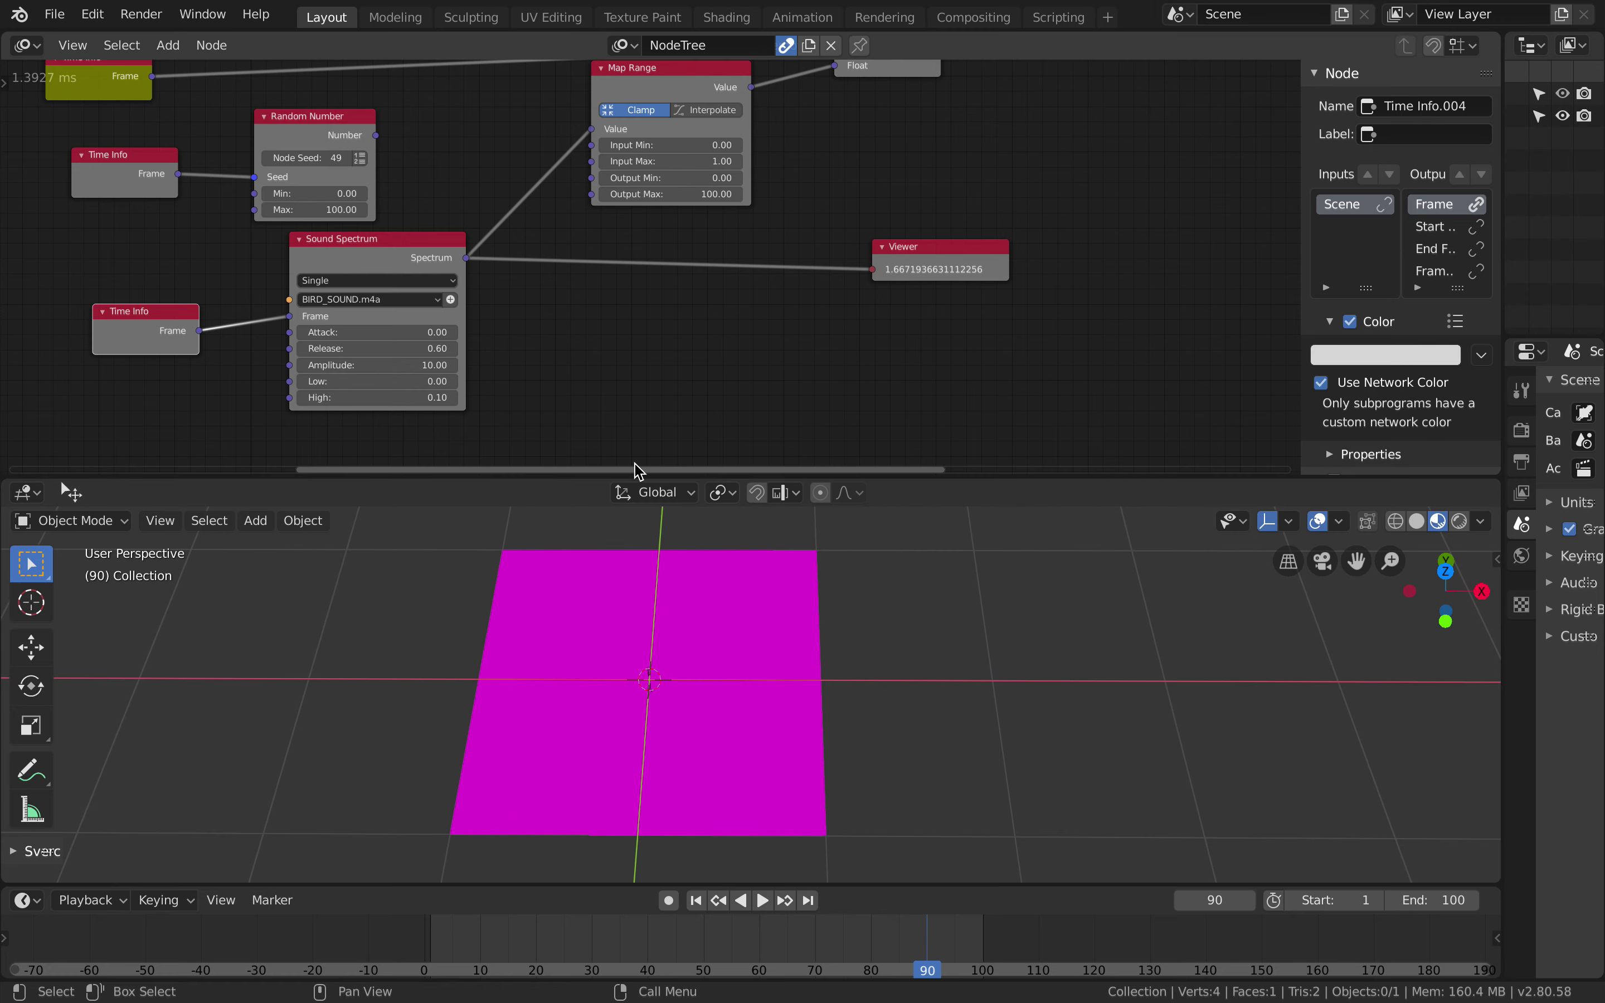
scroll(625, 403, left, 6)
scroll(625, 403, up, 4)
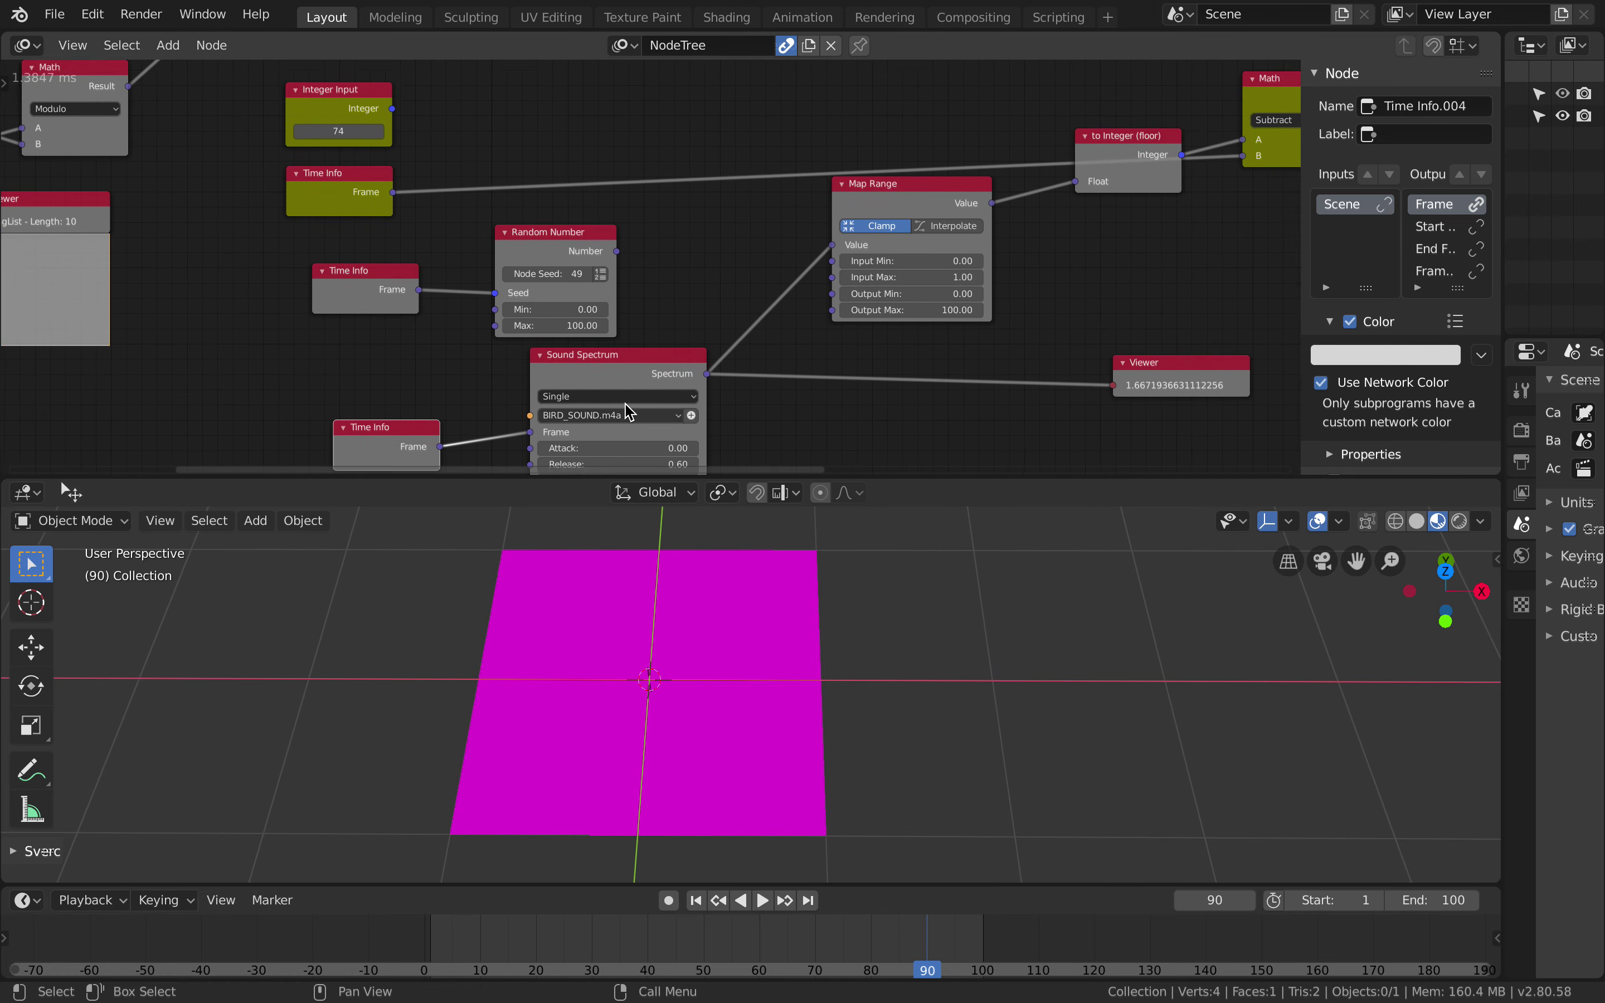
scroll(626, 404, right, 1)
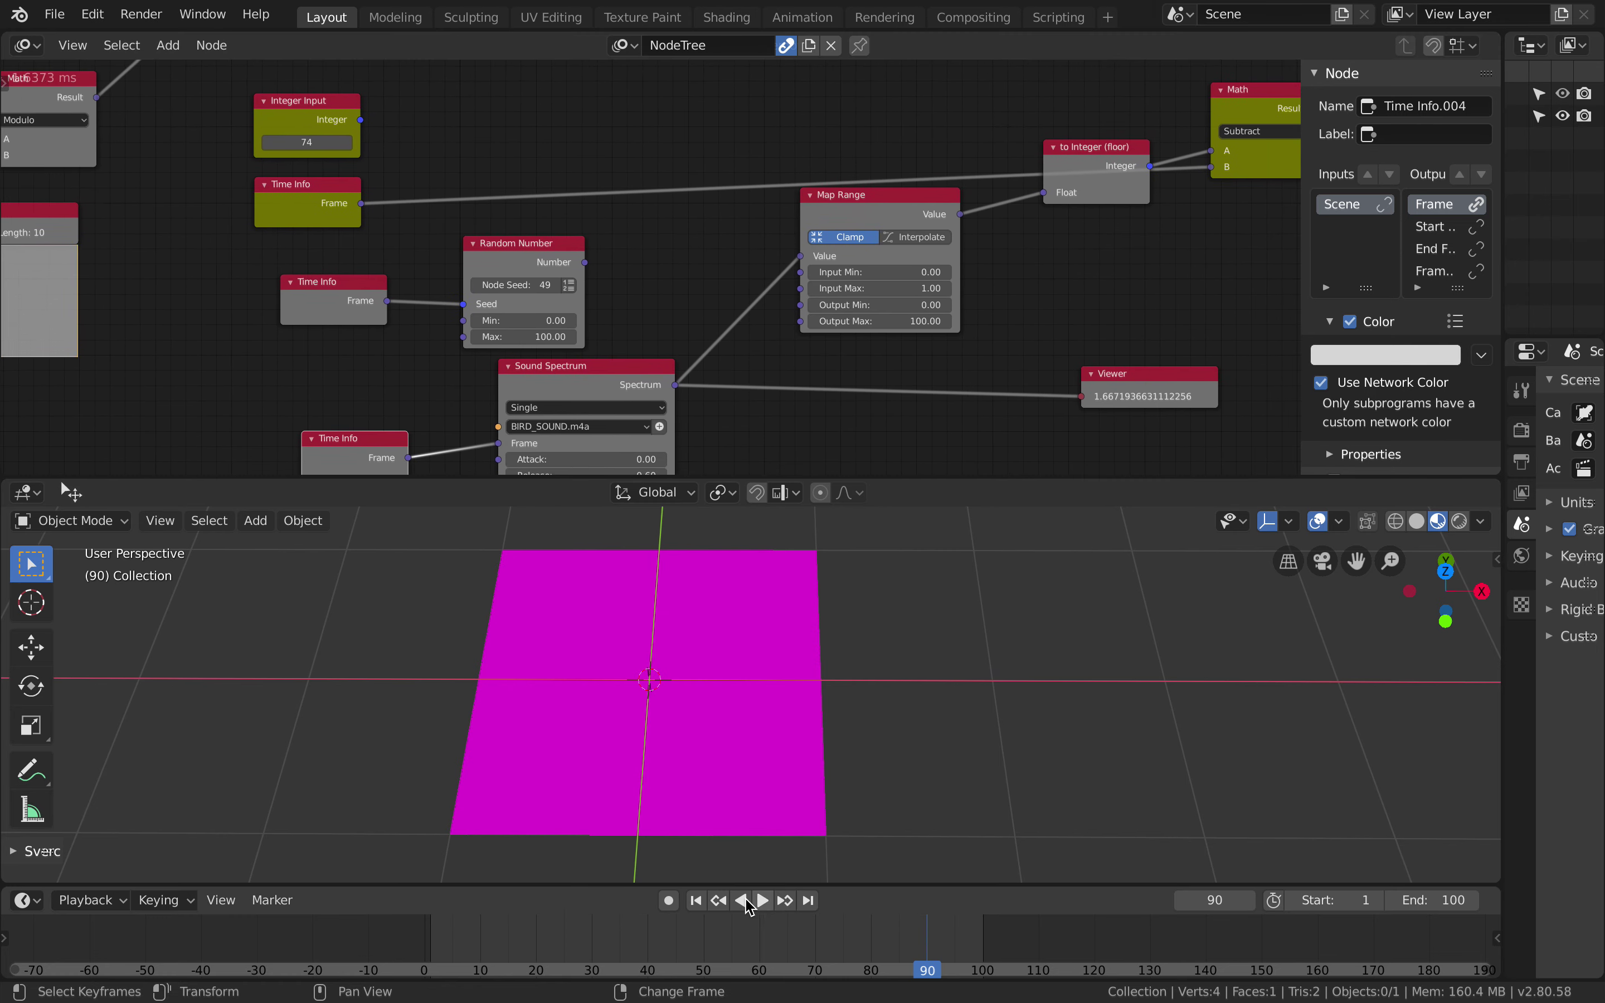
click(763, 900)
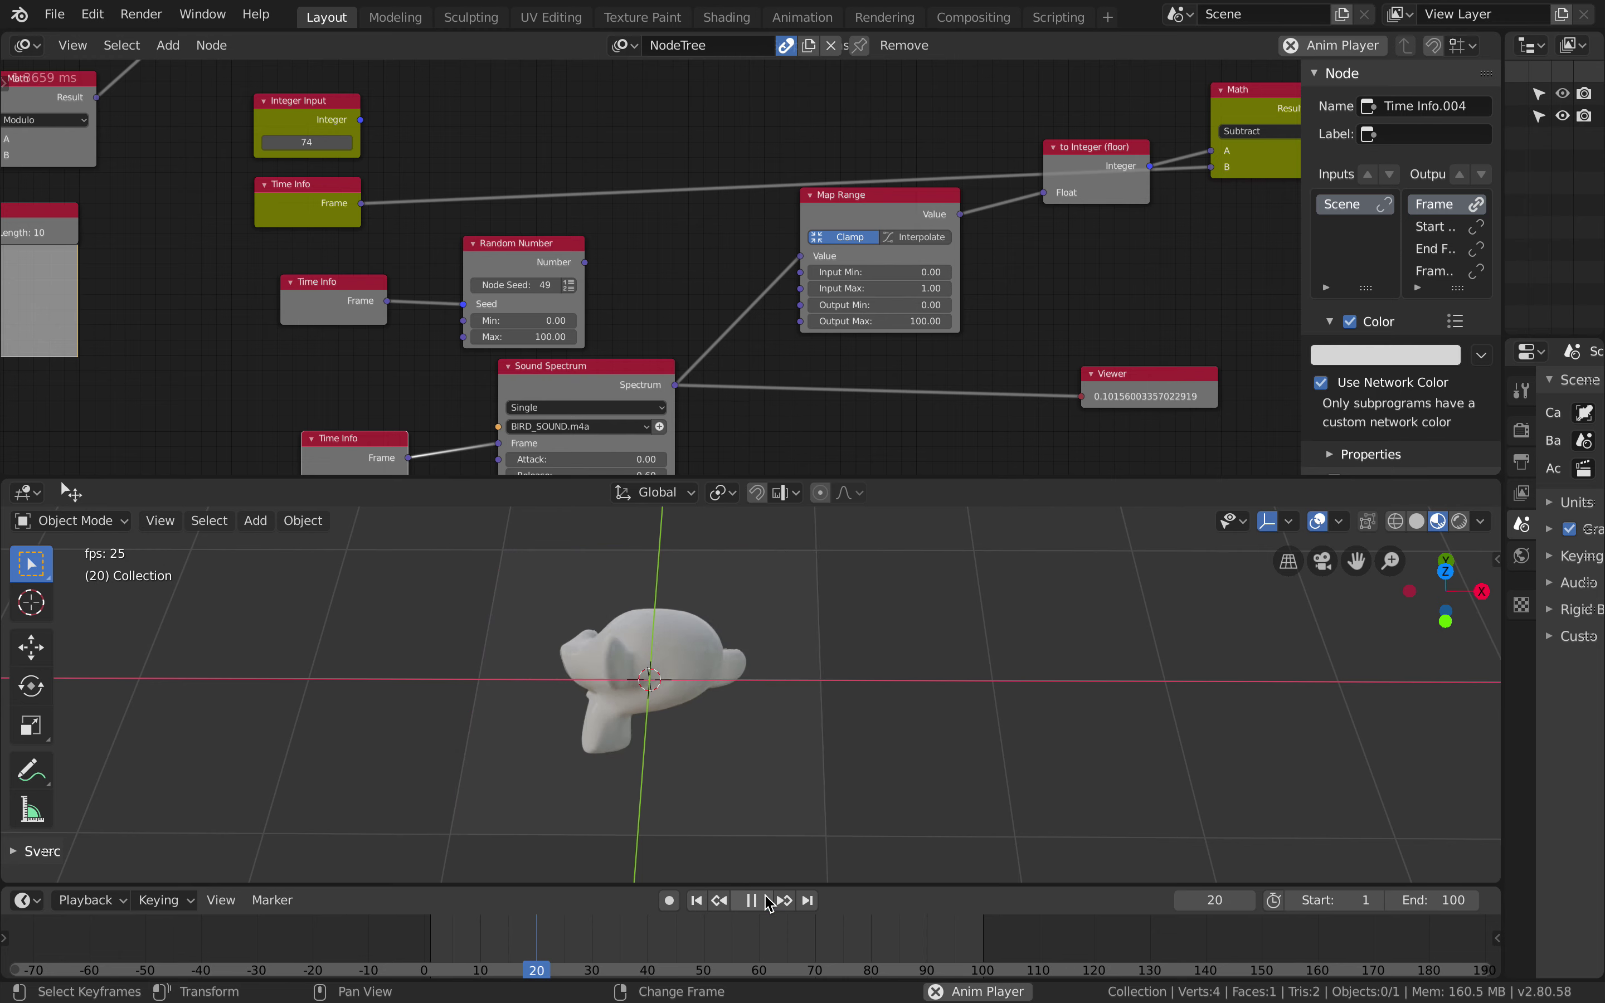
middle_drag(751, 755, 750, 746)
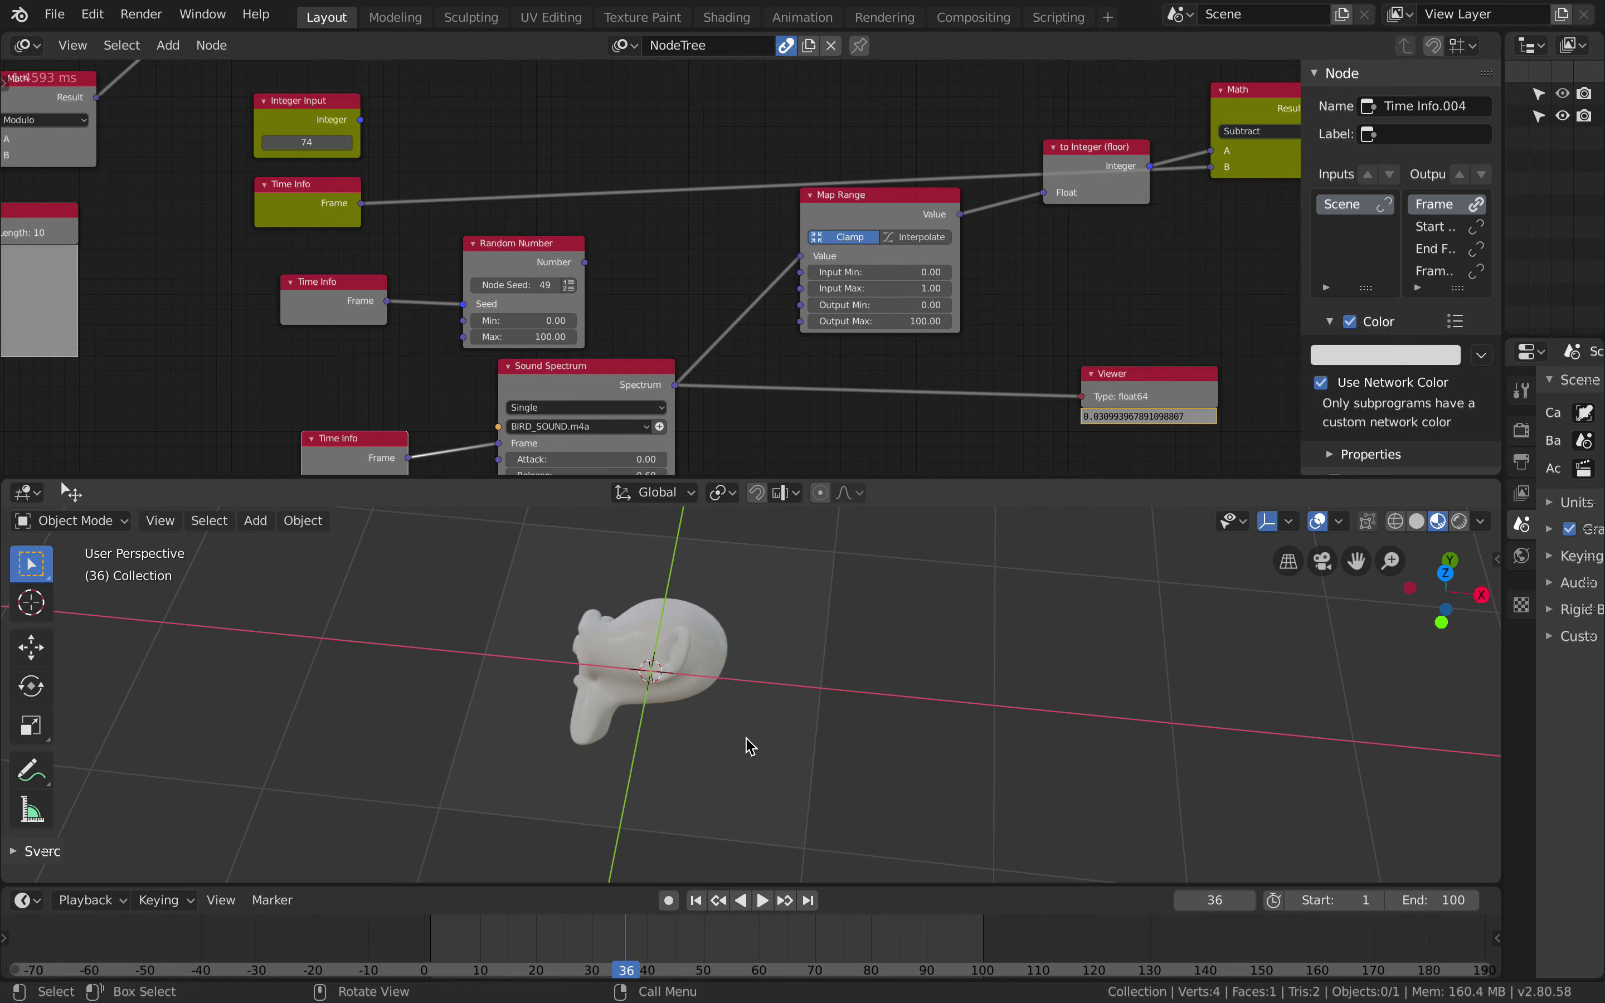
middle_drag(751, 747, 749, 745)
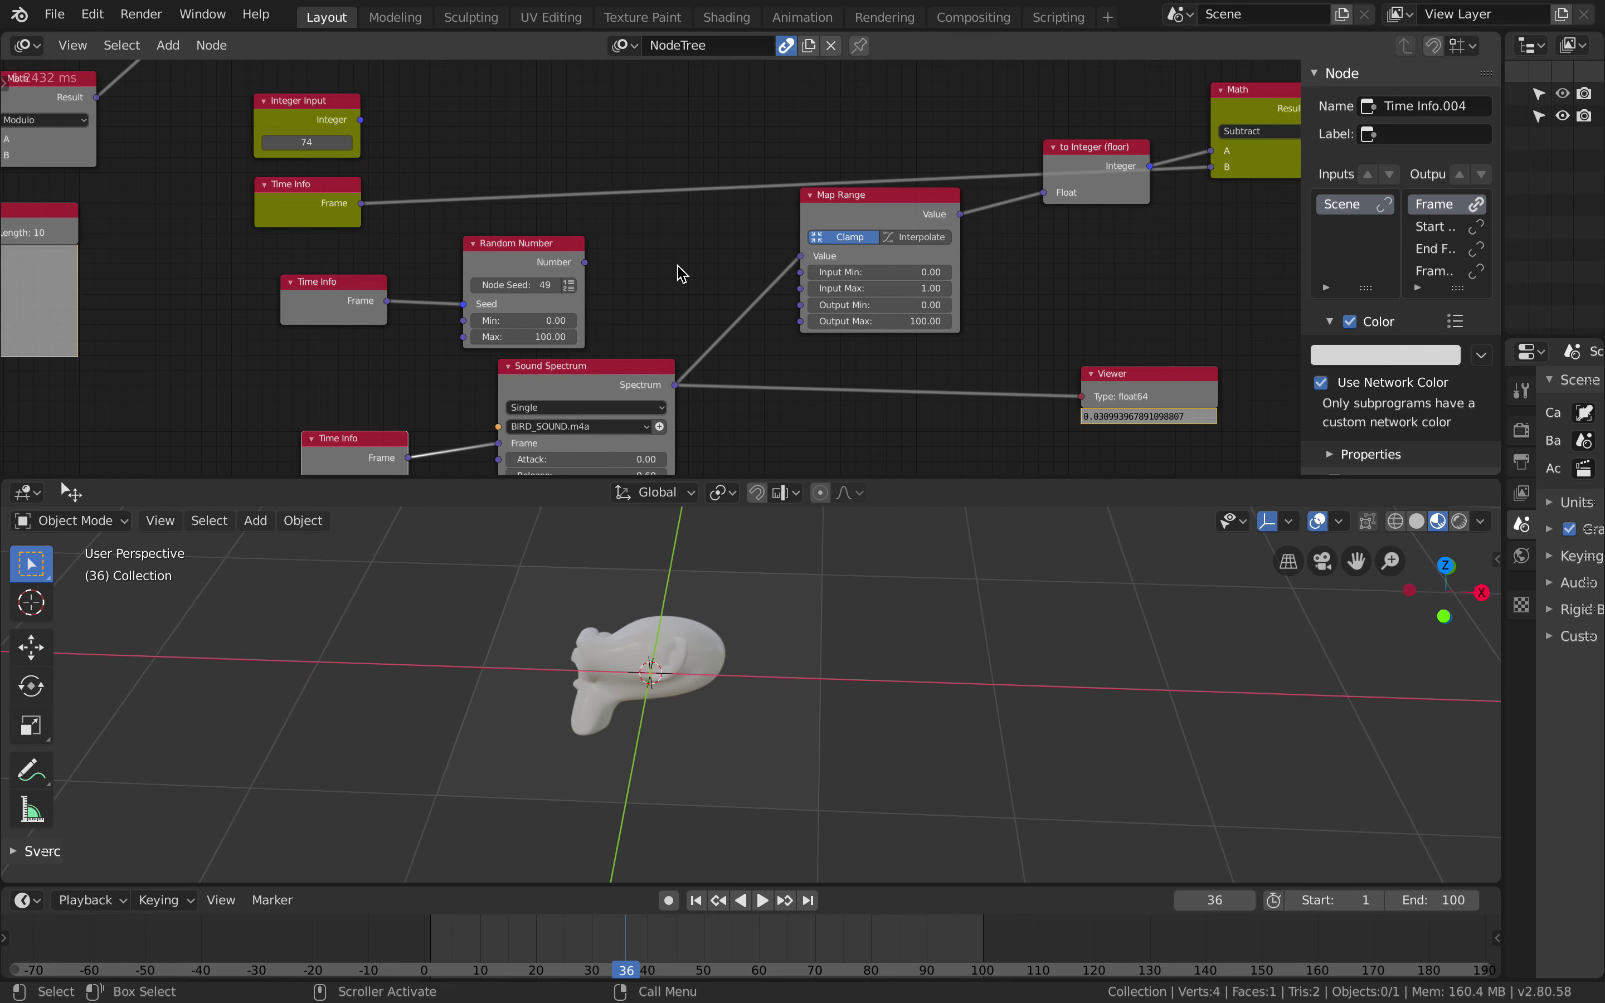
Step: Duplicate the monkey plane twice and place the copies in a row beside the original along the X axis
scroll(682, 273, down, 3)
scroll(682, 272, right, 3)
middle_drag(759, 634, 763, 634)
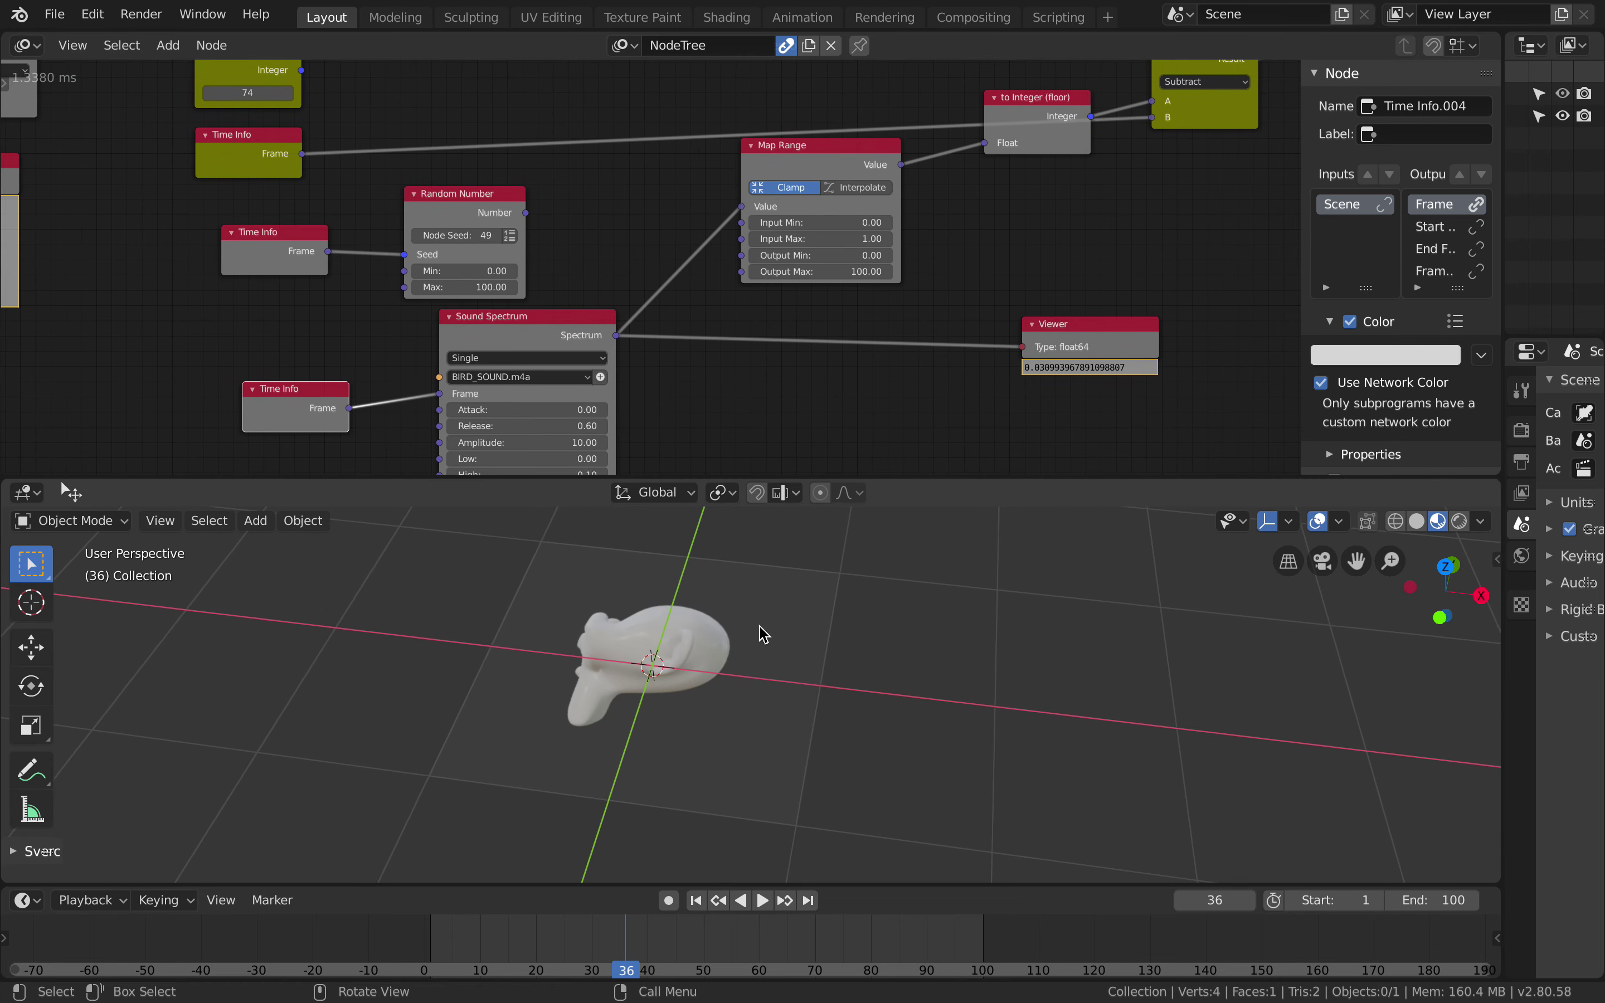
click(764, 634)
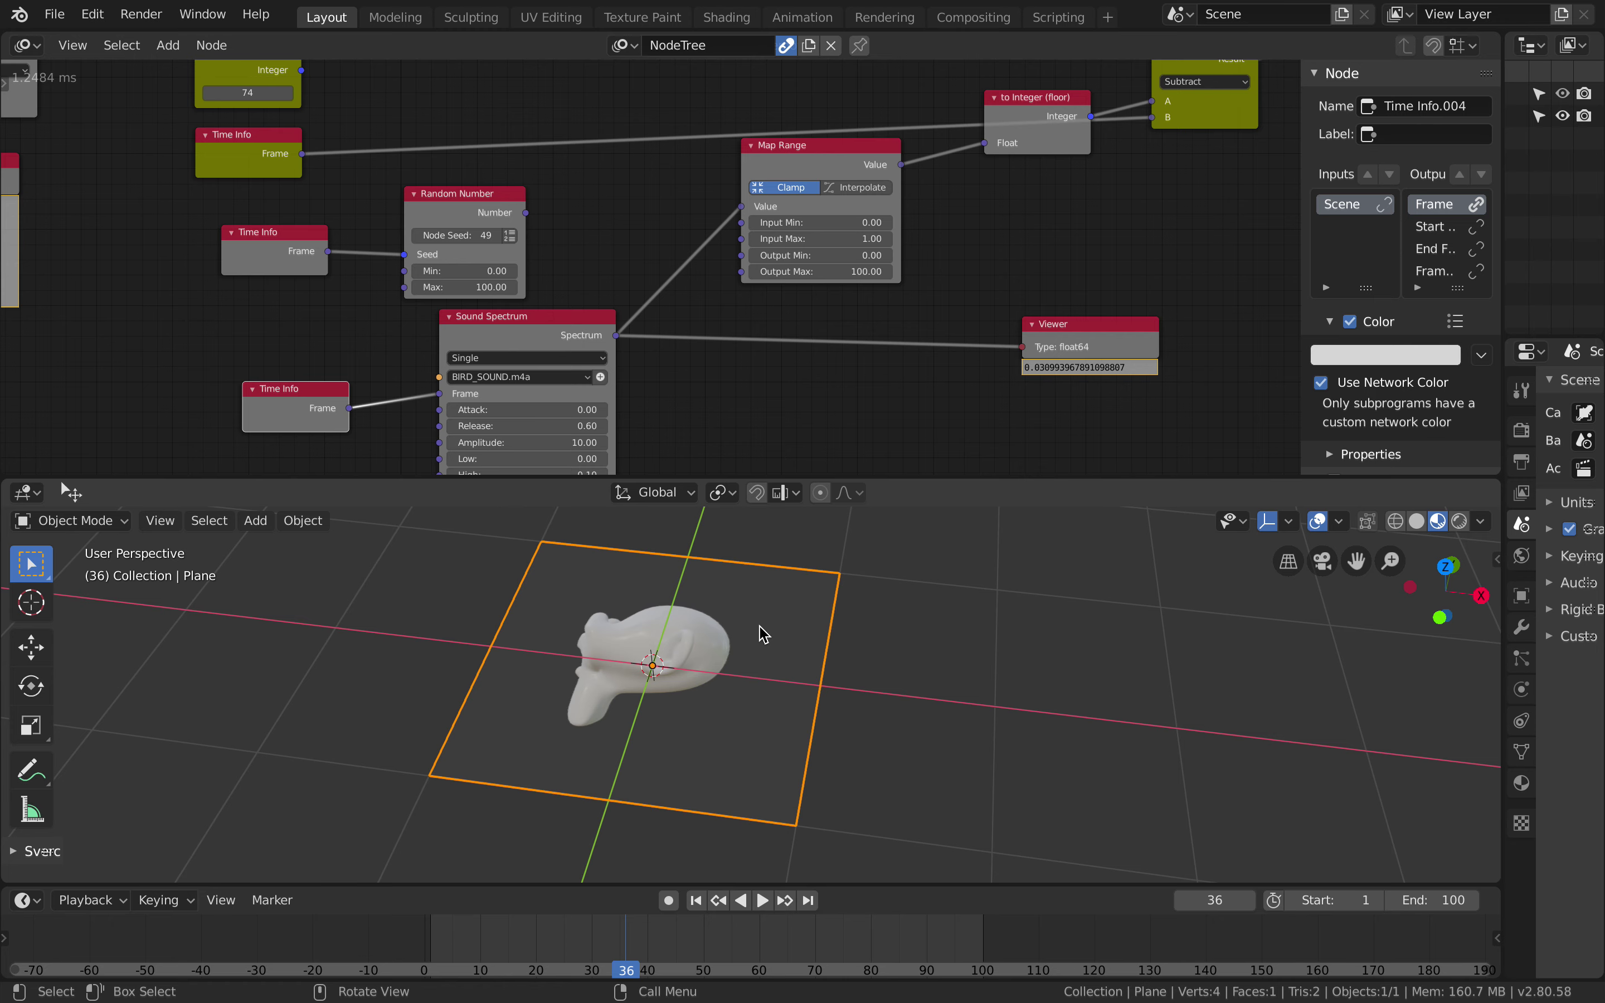
middle_drag(760, 627, 760, 627)
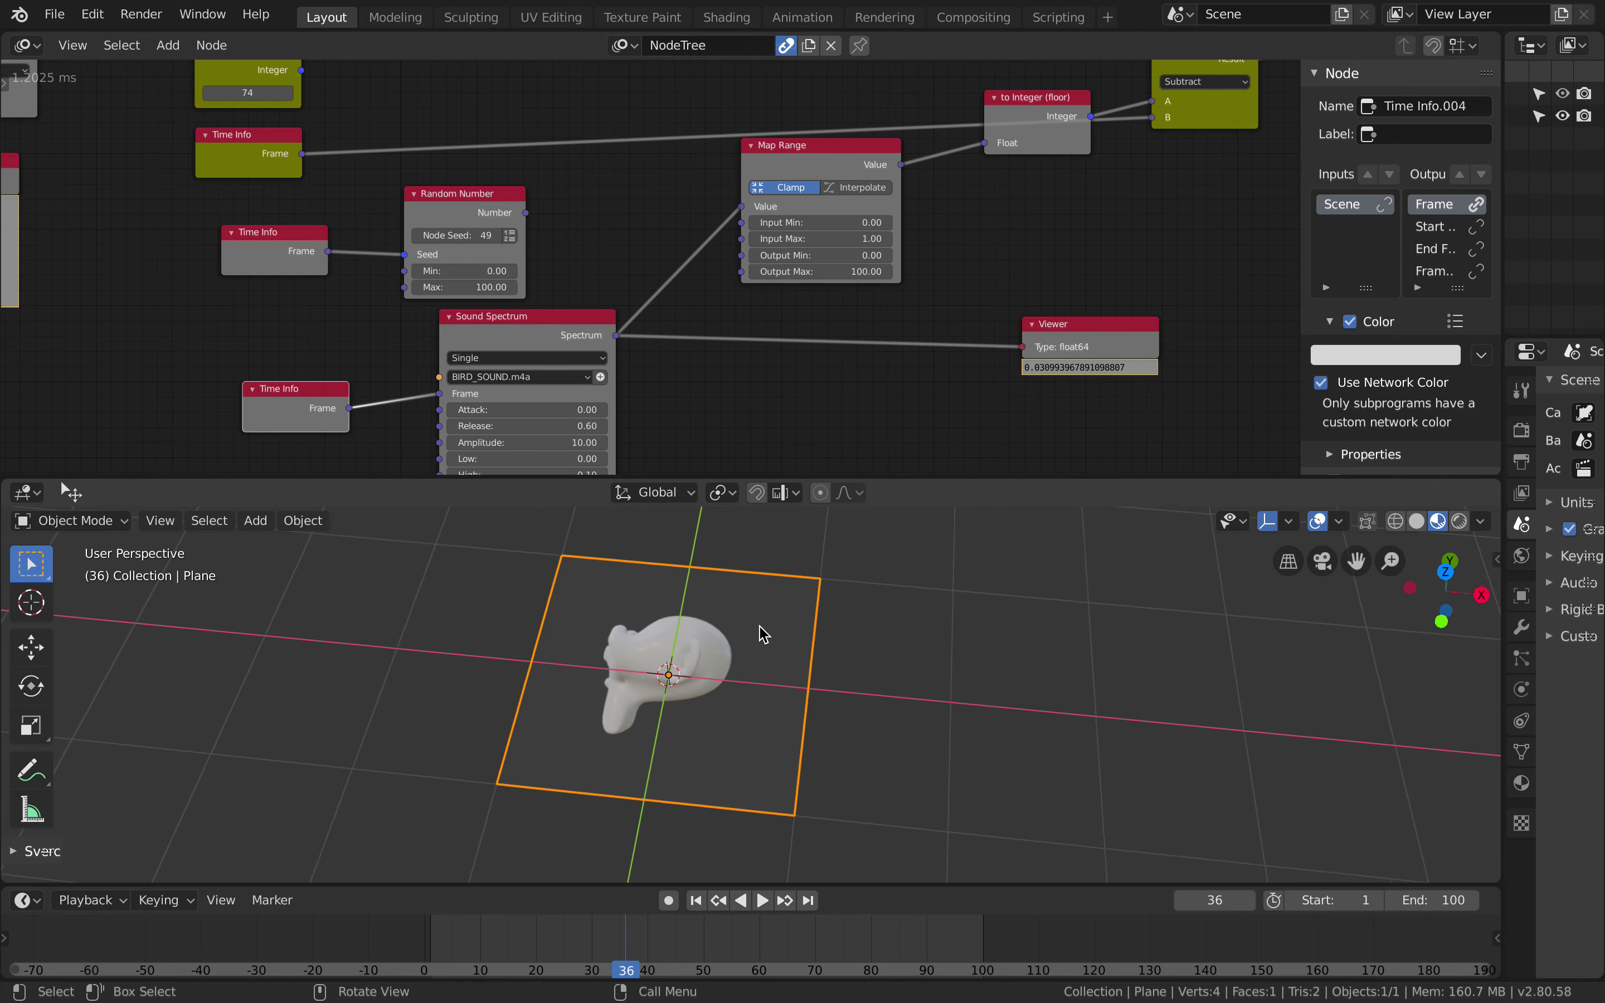
key(shift+d)
click(1040, 626)
key(shift+d)
click(1304, 640)
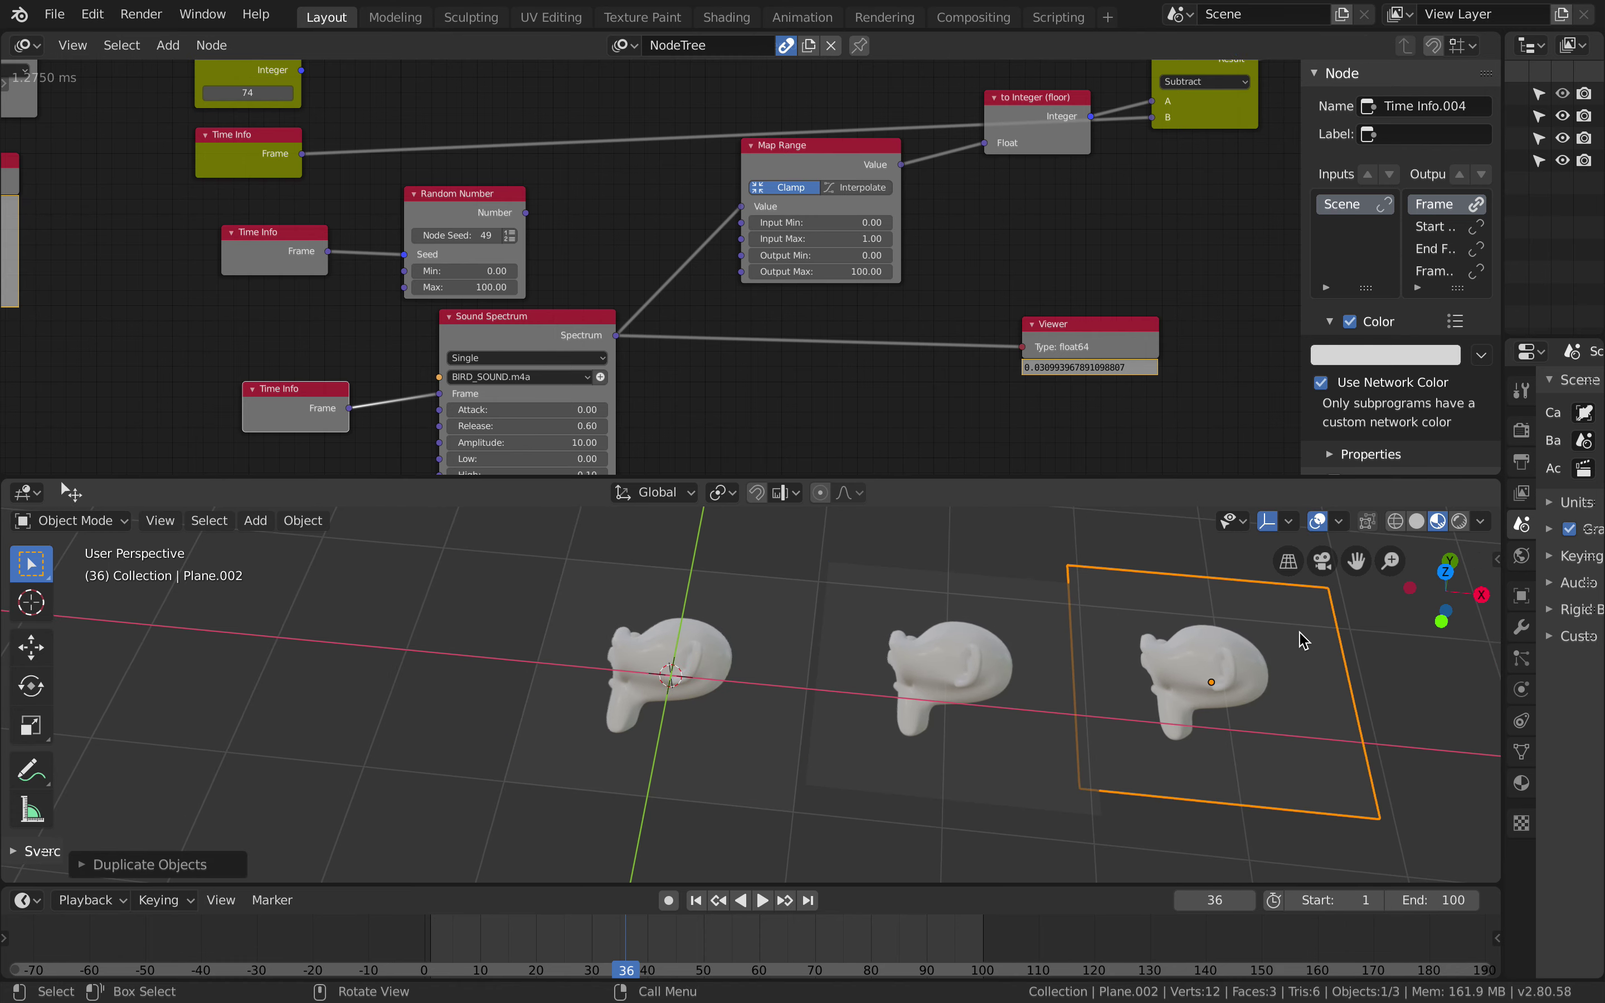
Step: Play the animation from the first frame to watch all three planes together, then stop it
click(695, 902)
click(763, 902)
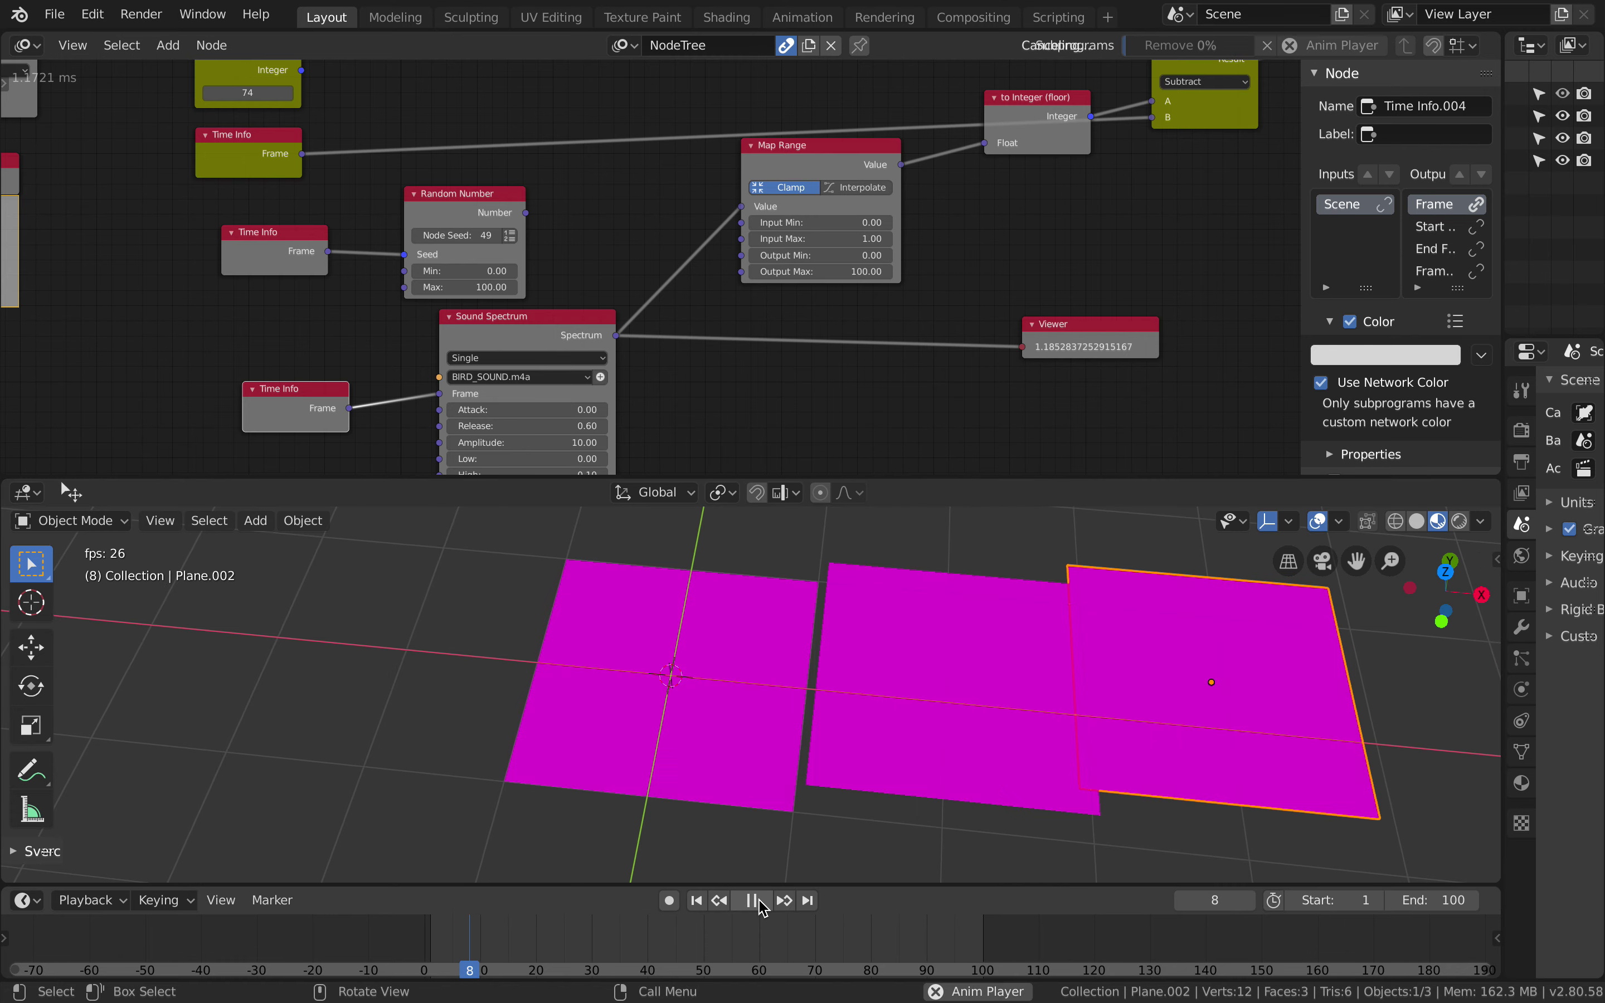
click(763, 902)
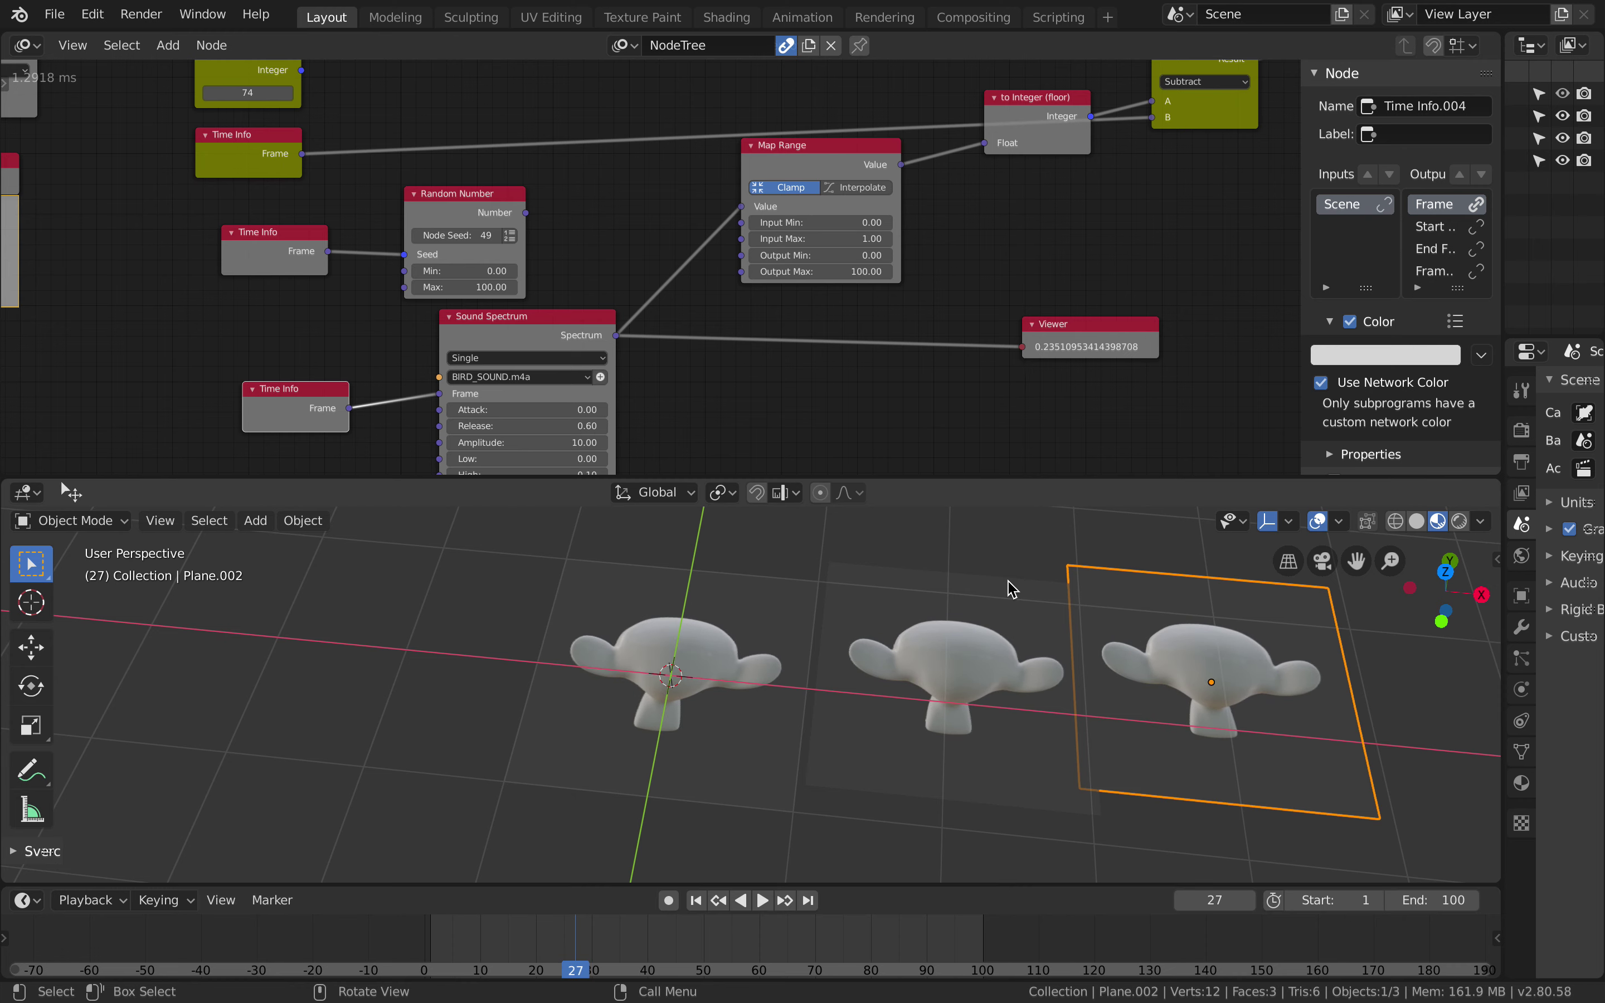
Step: Examine the three planes and the Integer Range, Modulo Math and Get List Element nodes in the node tree
scroll(1011, 589, down, 3)
scroll(1008, 582, right, 2)
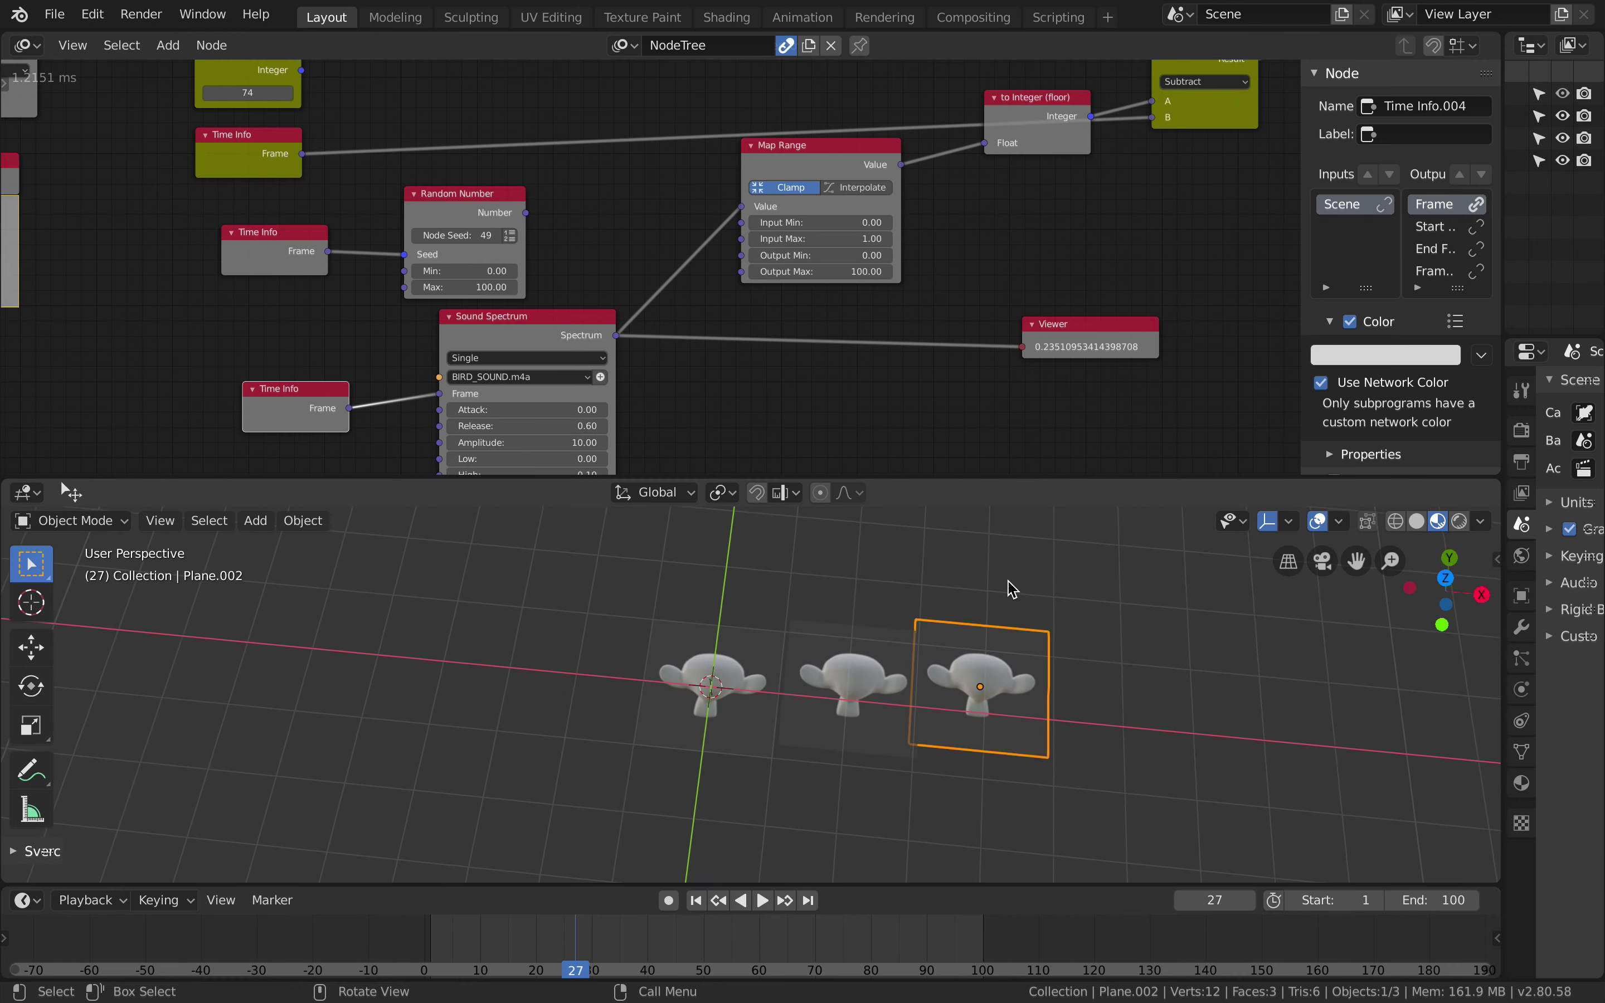
scroll(705, 265, up, 3)
scroll(705, 265, left, 4)
scroll(705, 264, left, 8)
scroll(706, 263, up, 5)
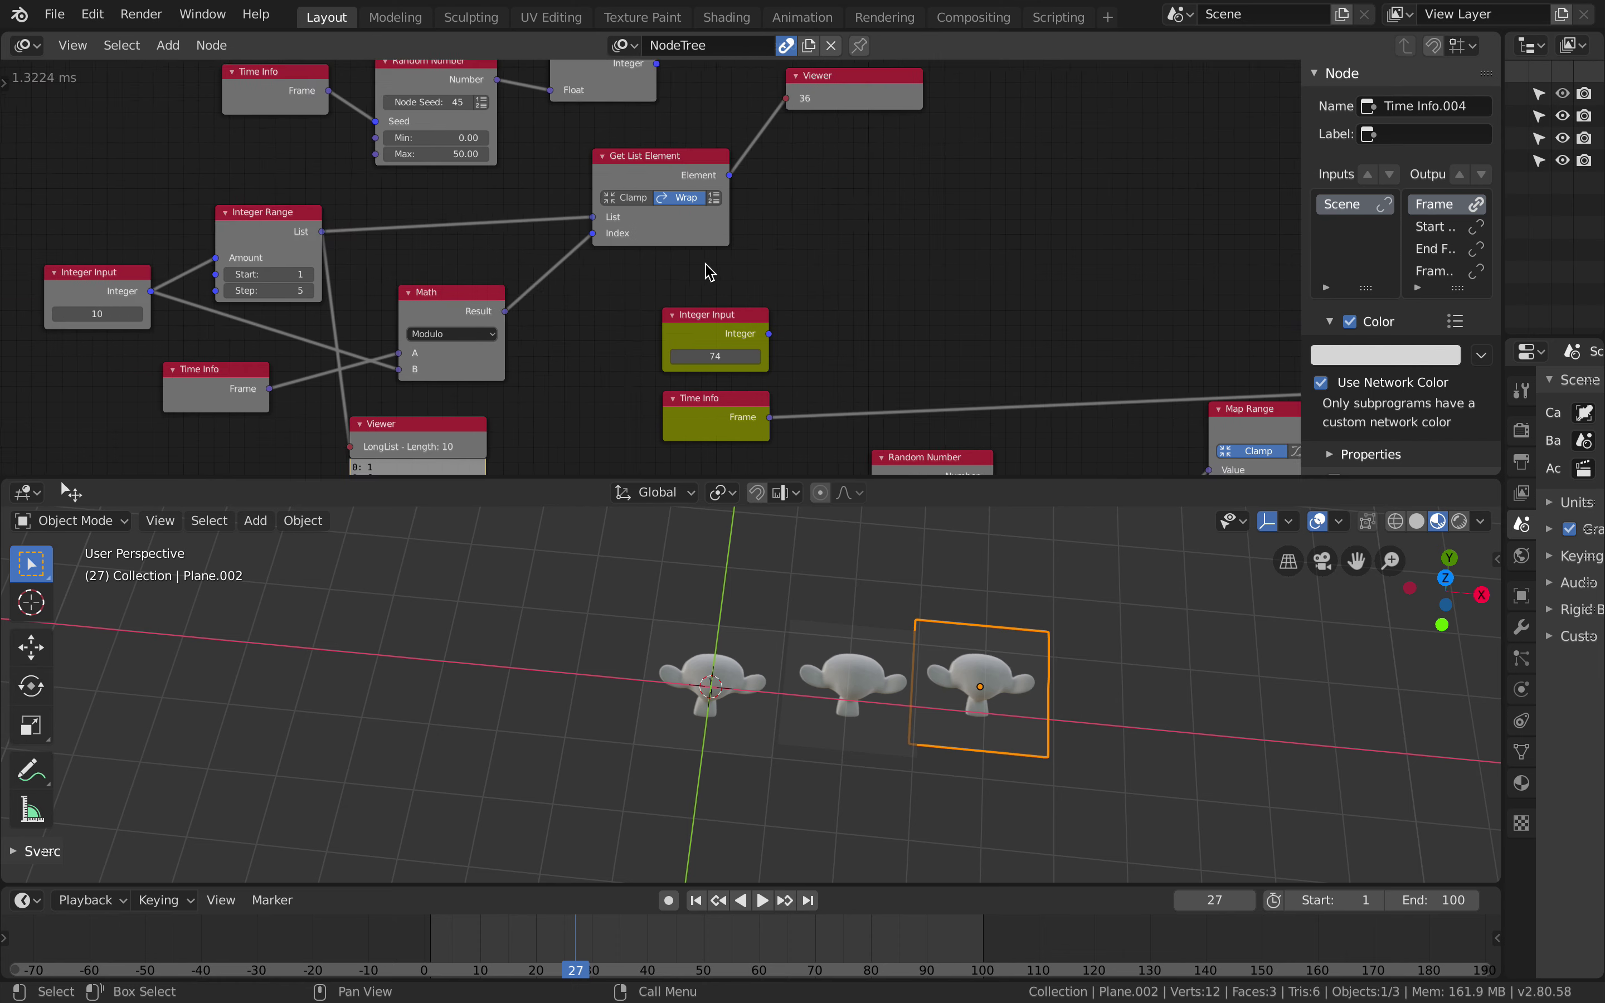
scroll(706, 264, down, 2)
scroll(705, 264, right, 6)
scroll(705, 264, down, 4)
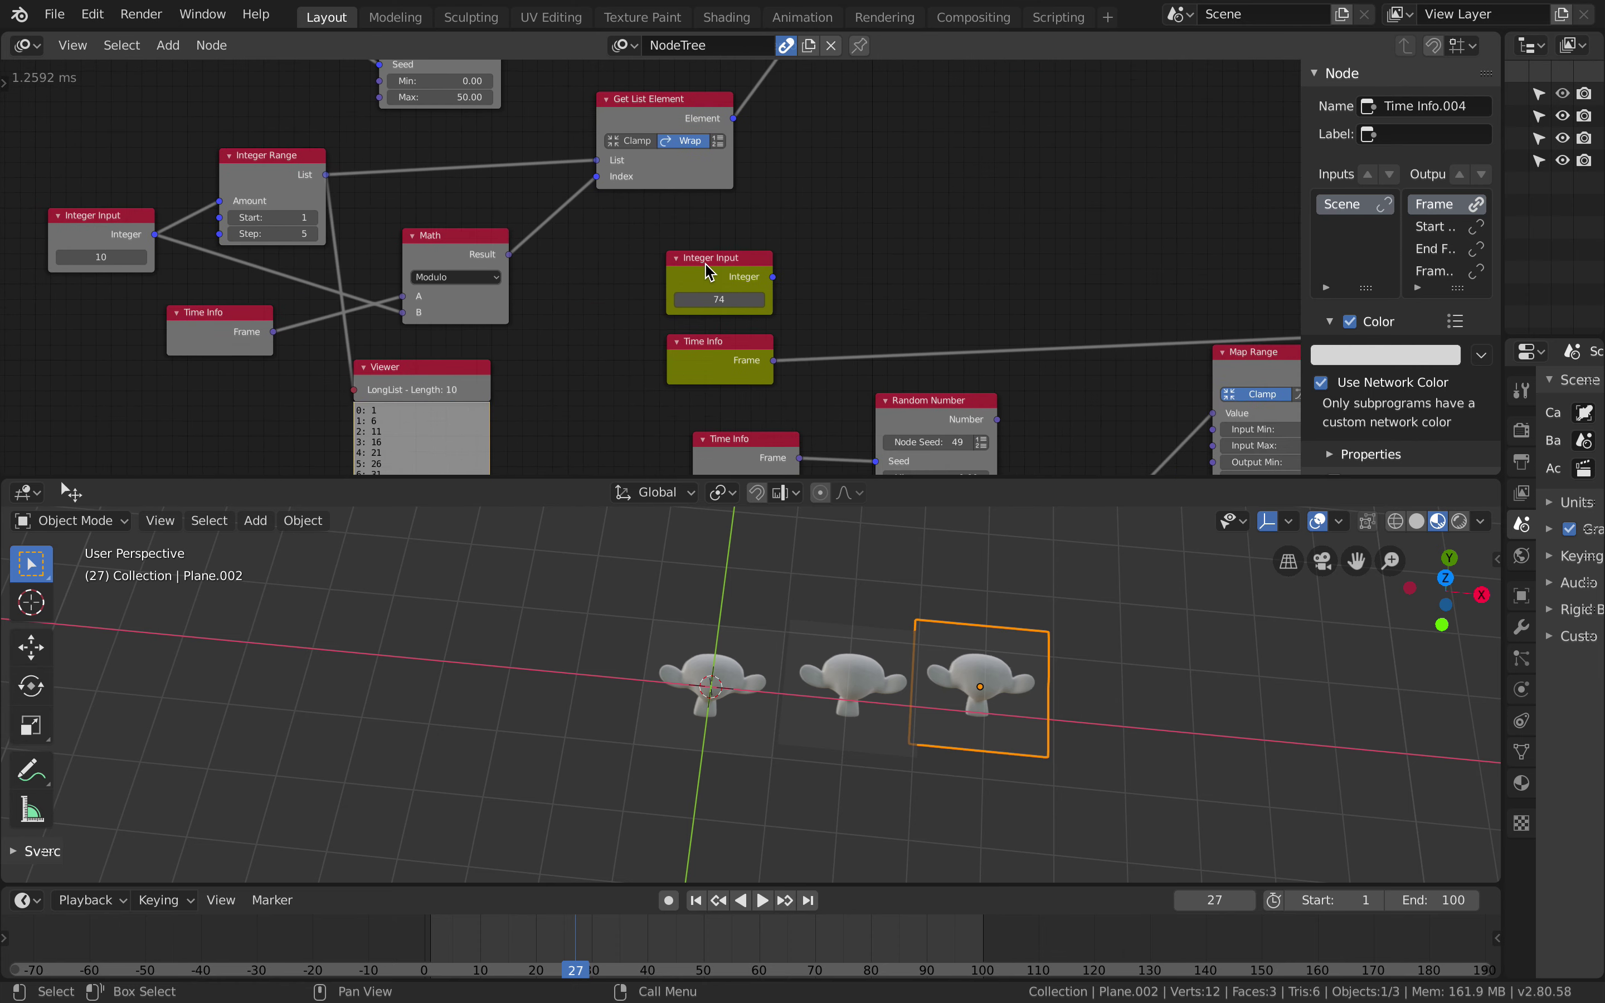
scroll(527, 352, right, 2)
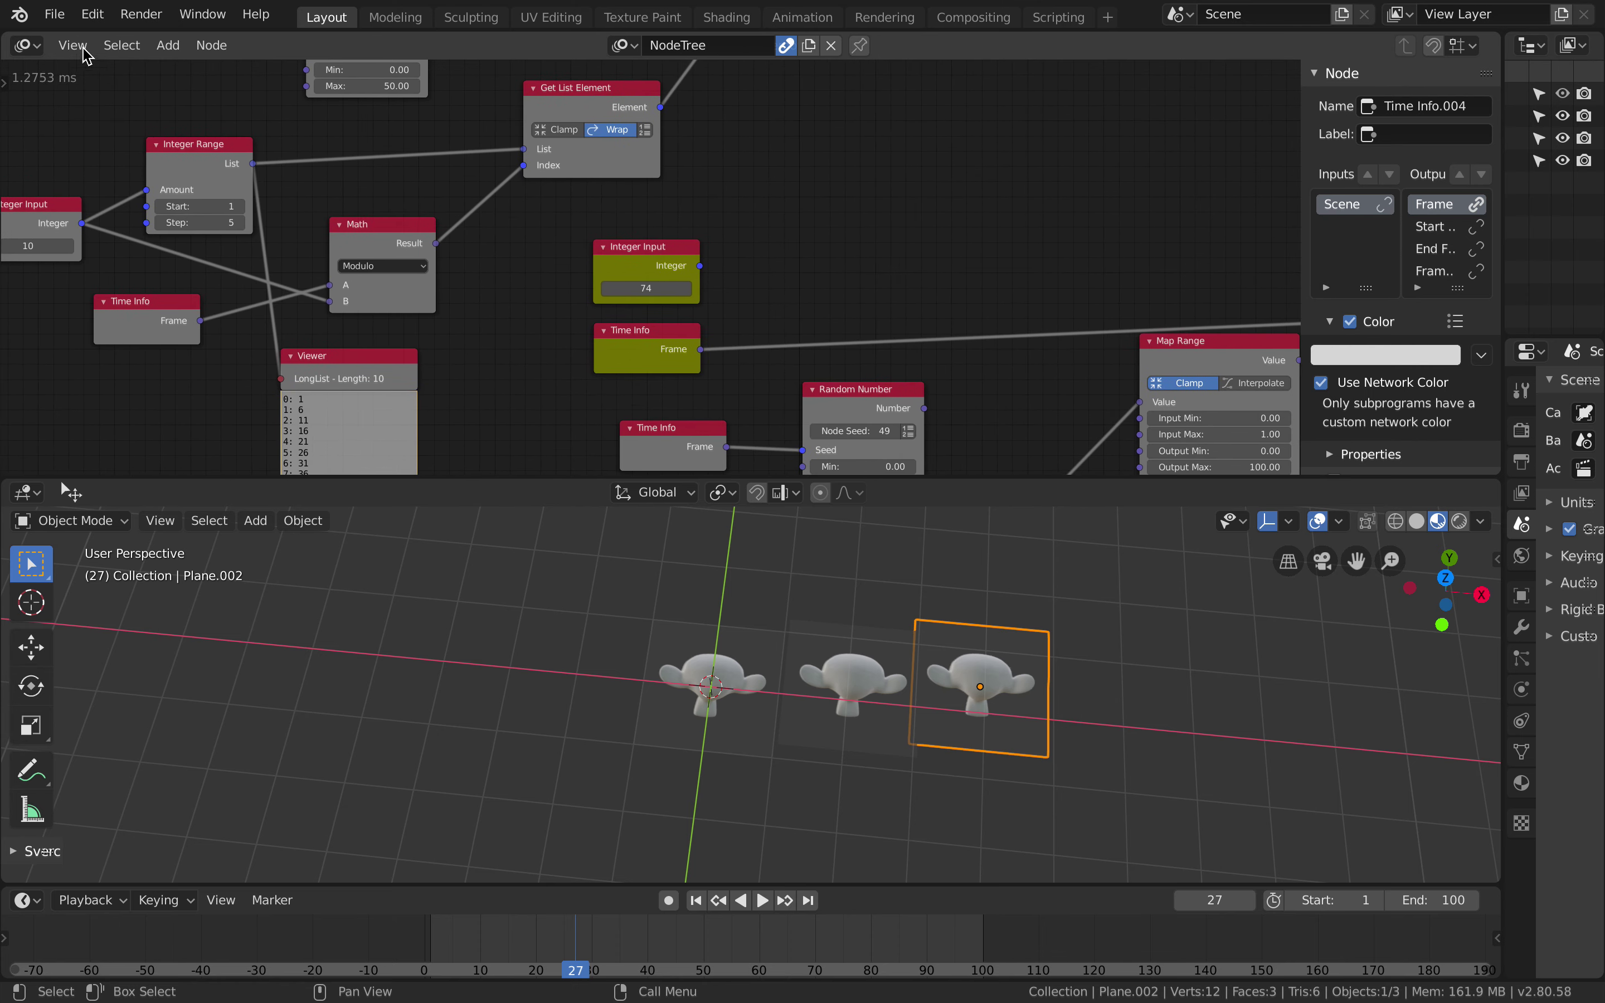
Step: Open the recent file AN_imageSequenceControl_002.blend and play its animation briefly
click(54, 13)
mouse_move(129, 85)
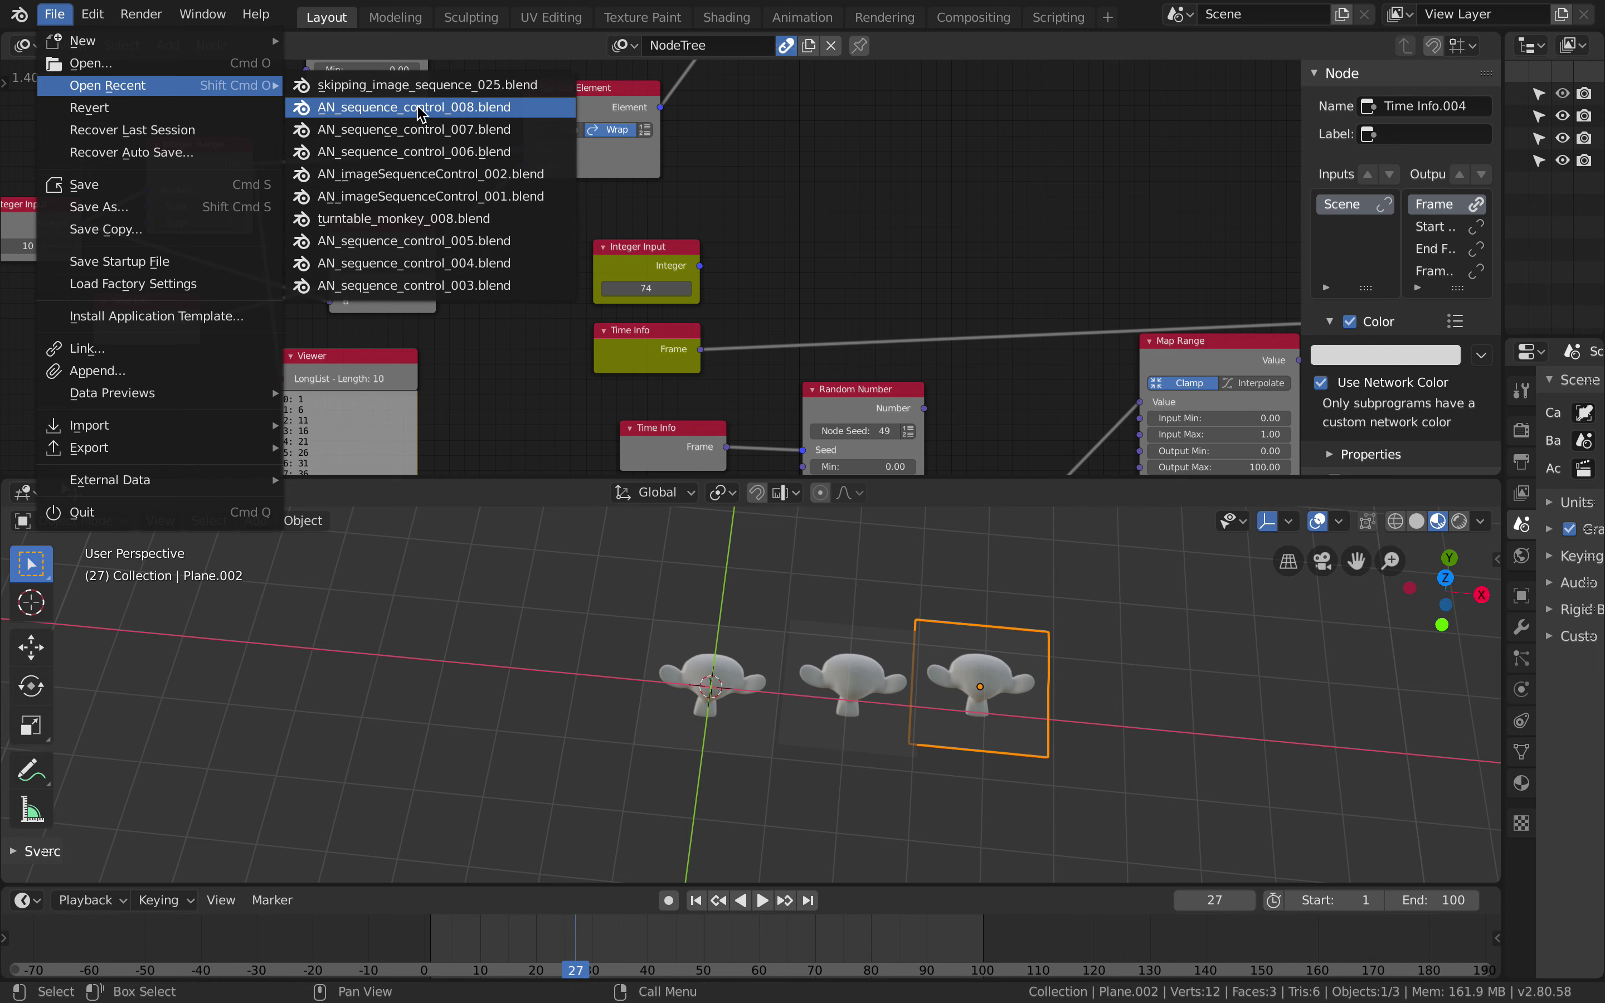
click(467, 178)
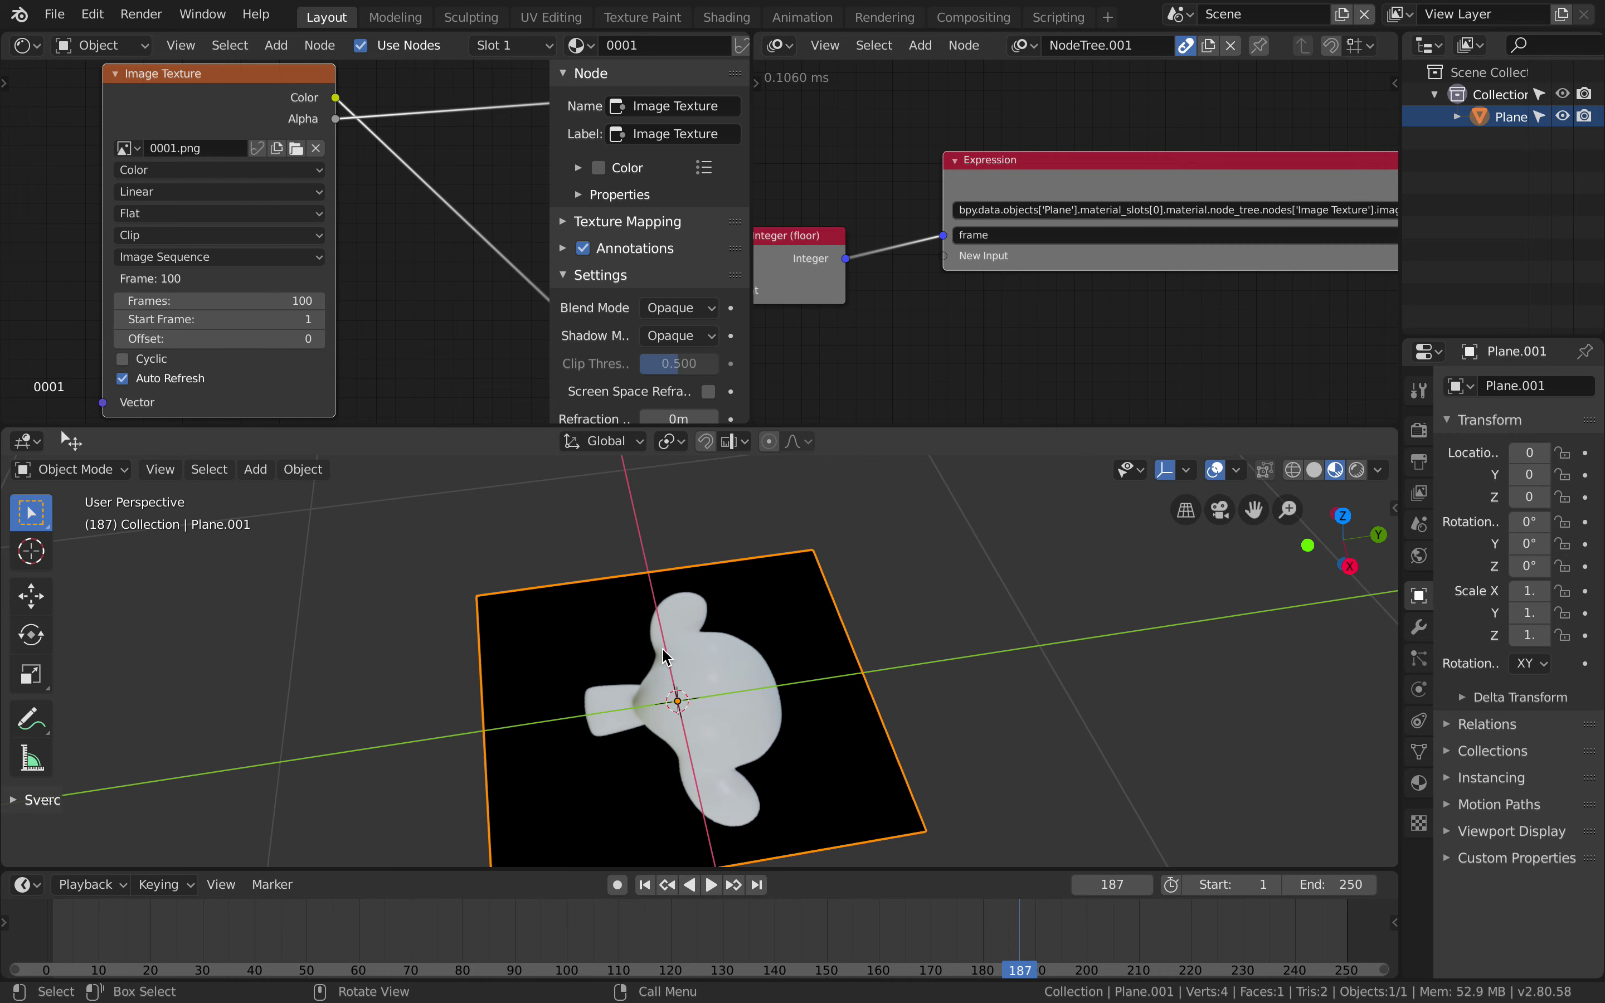
middle_drag(663, 648, 685, 687)
click(714, 882)
click(714, 882)
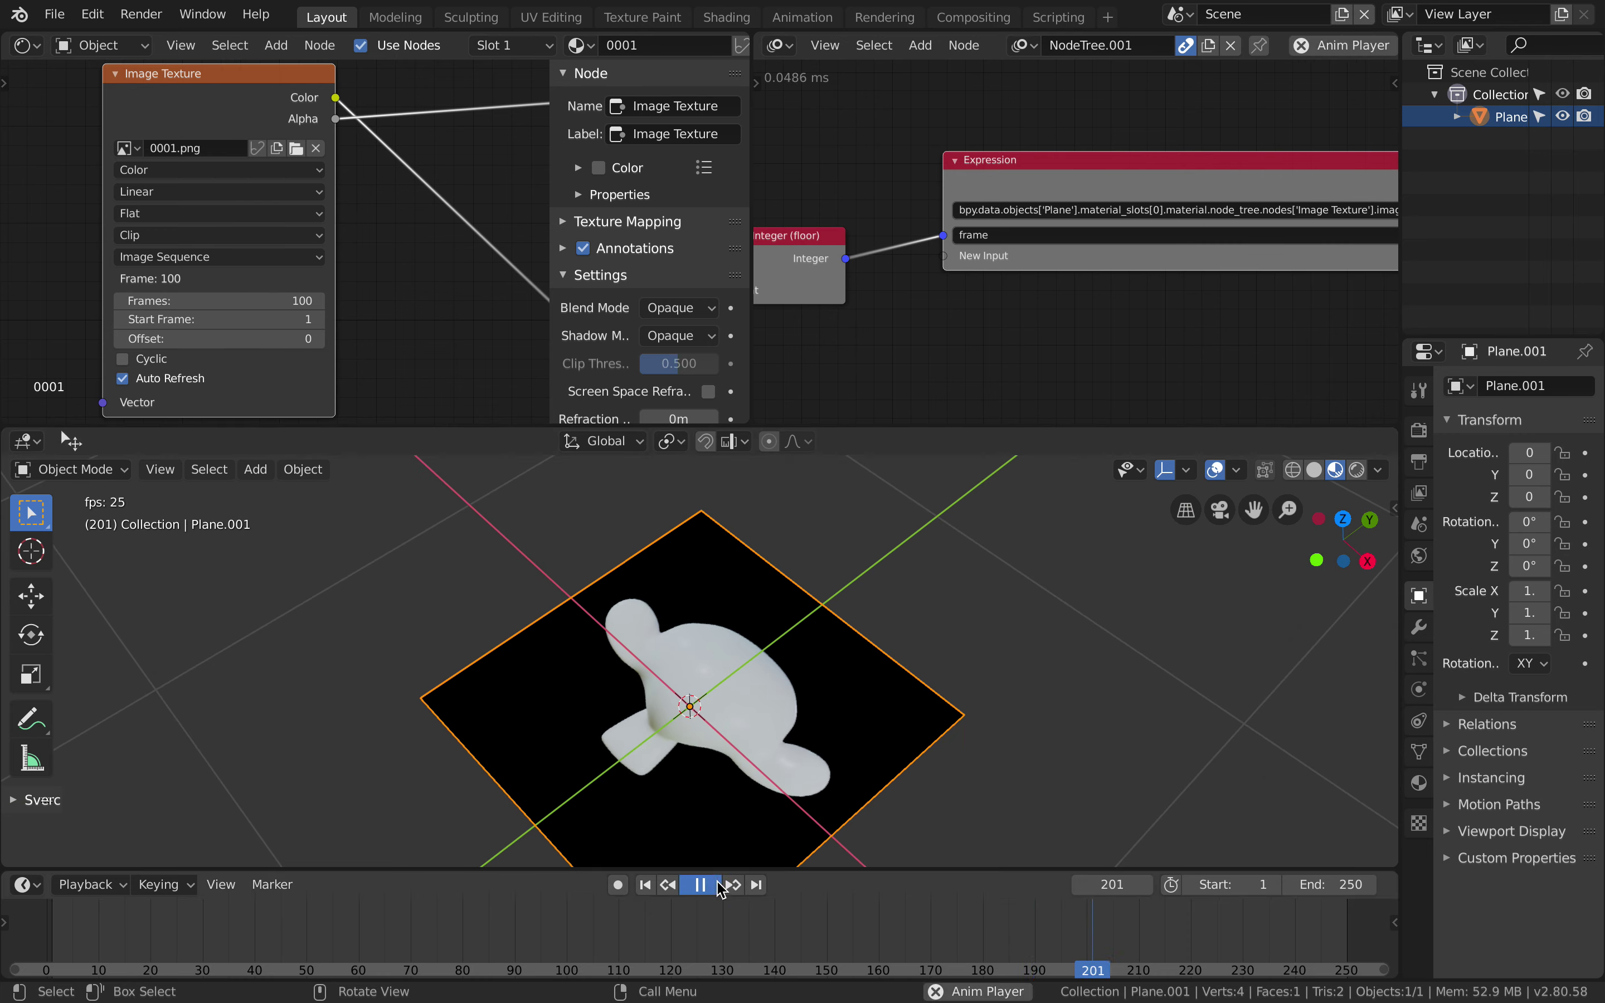
Step: Try replacing the object name 'Plane' with 'X' in the Expression node's frame offset expression
scroll(787, 282, right, 2)
scroll(786, 282, down, 2)
scroll(786, 283, left, 6)
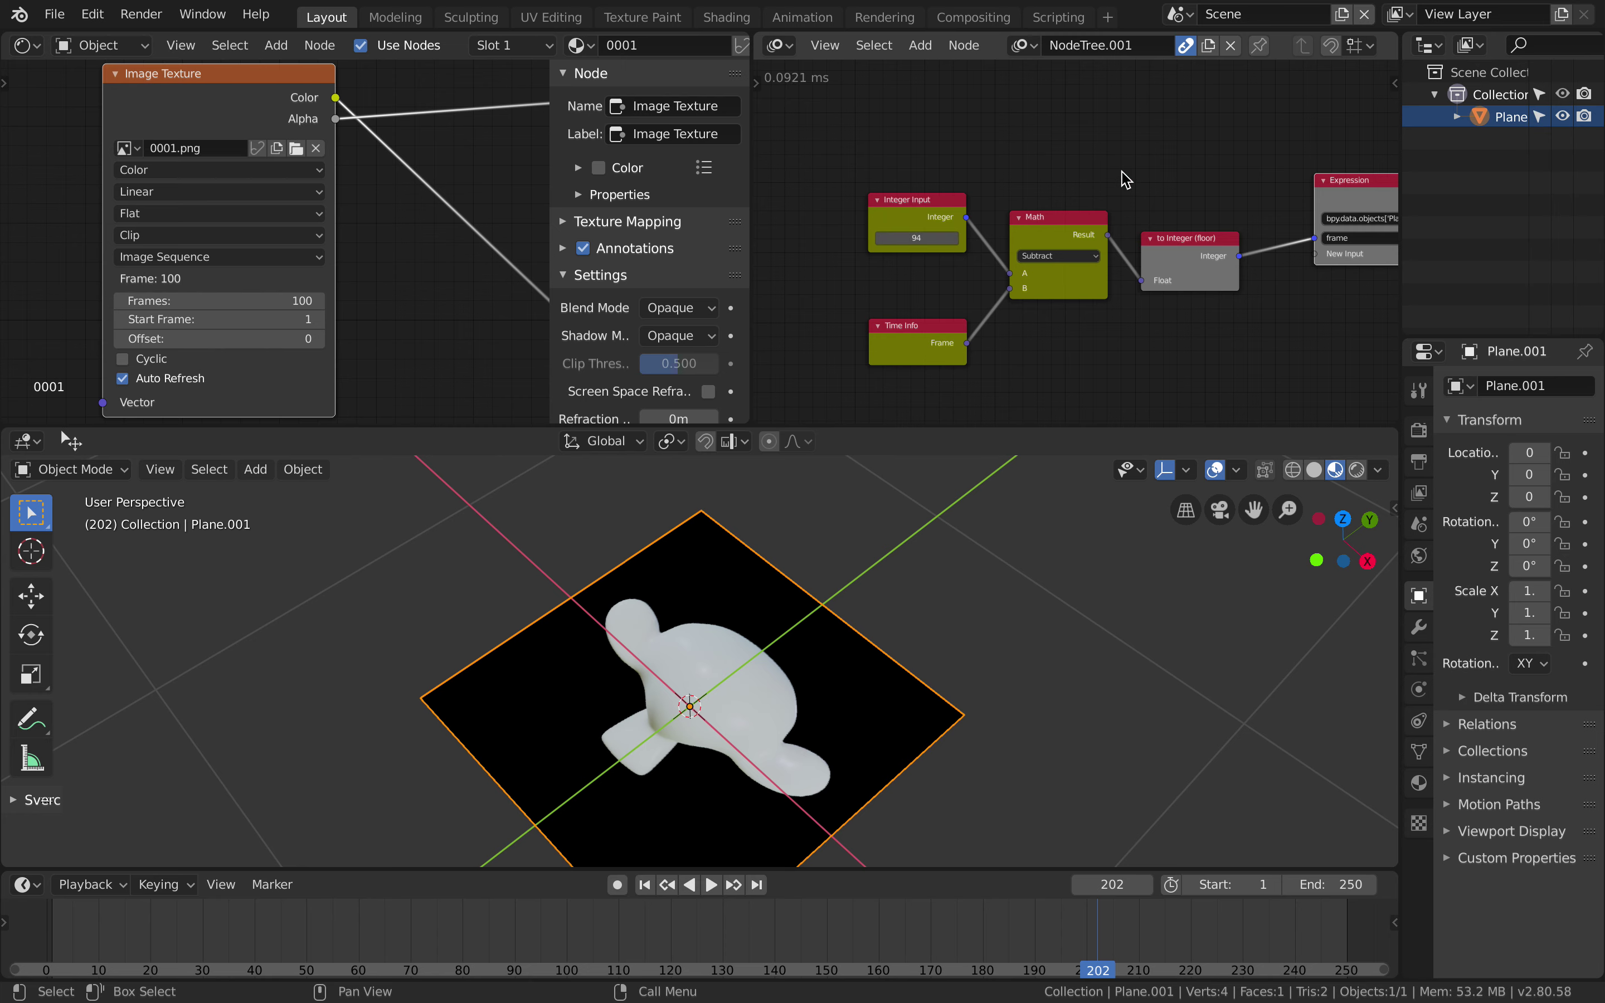
scroll(1121, 171, right, 5)
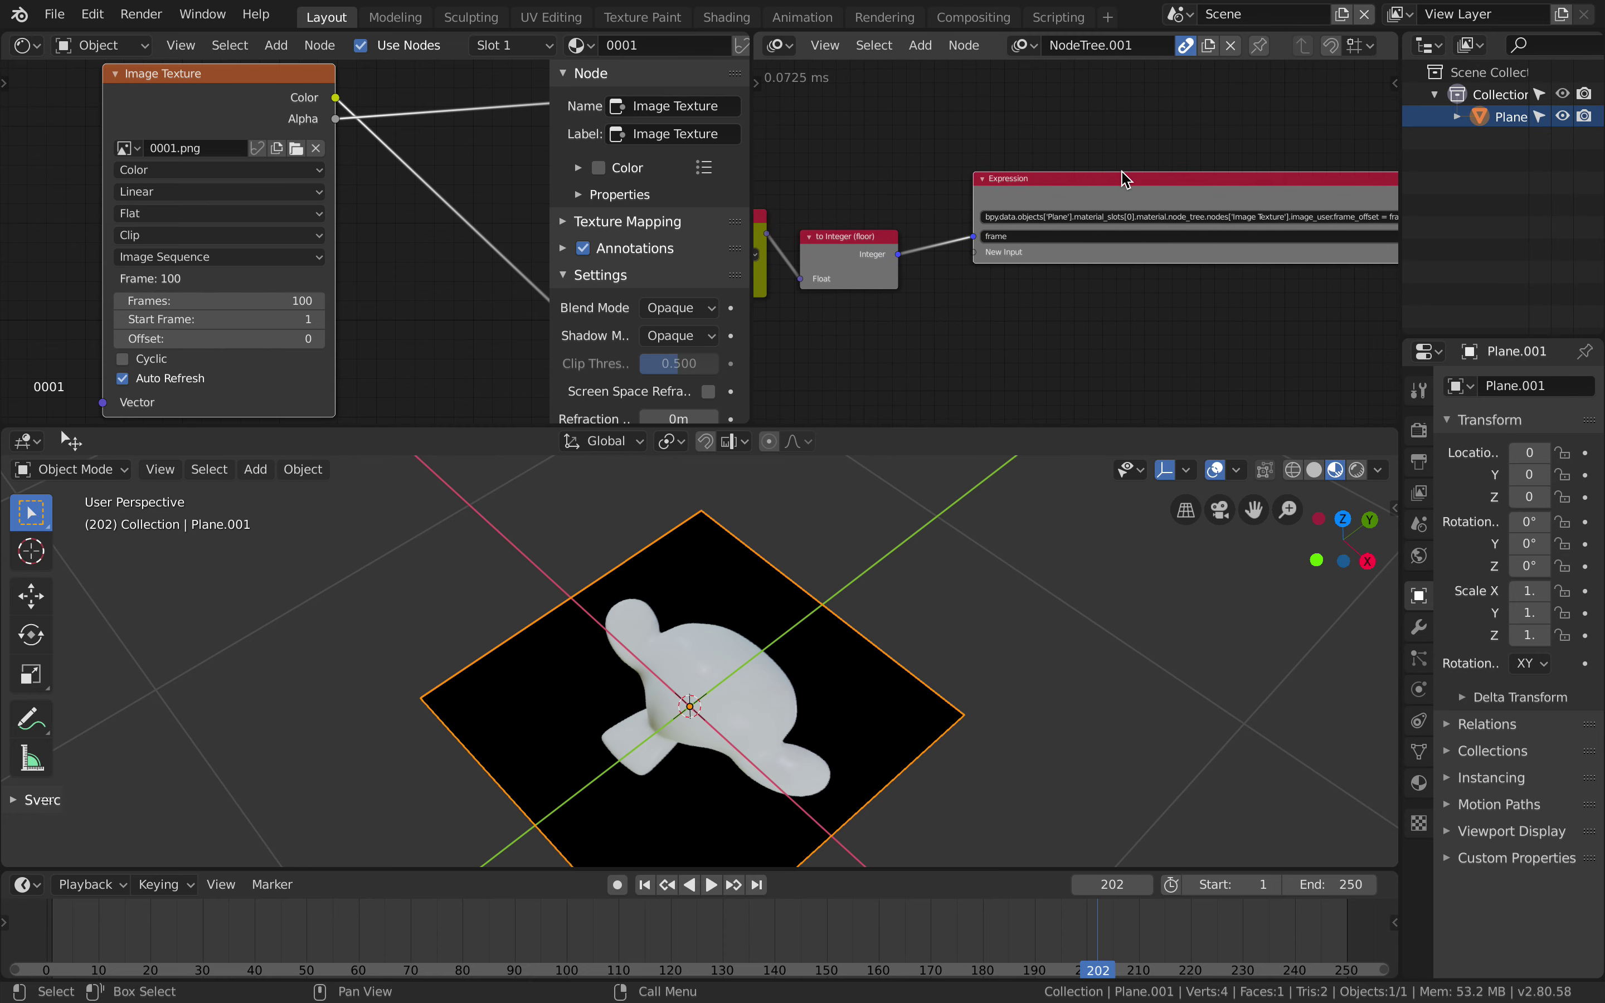
scroll(1125, 179, up, 3)
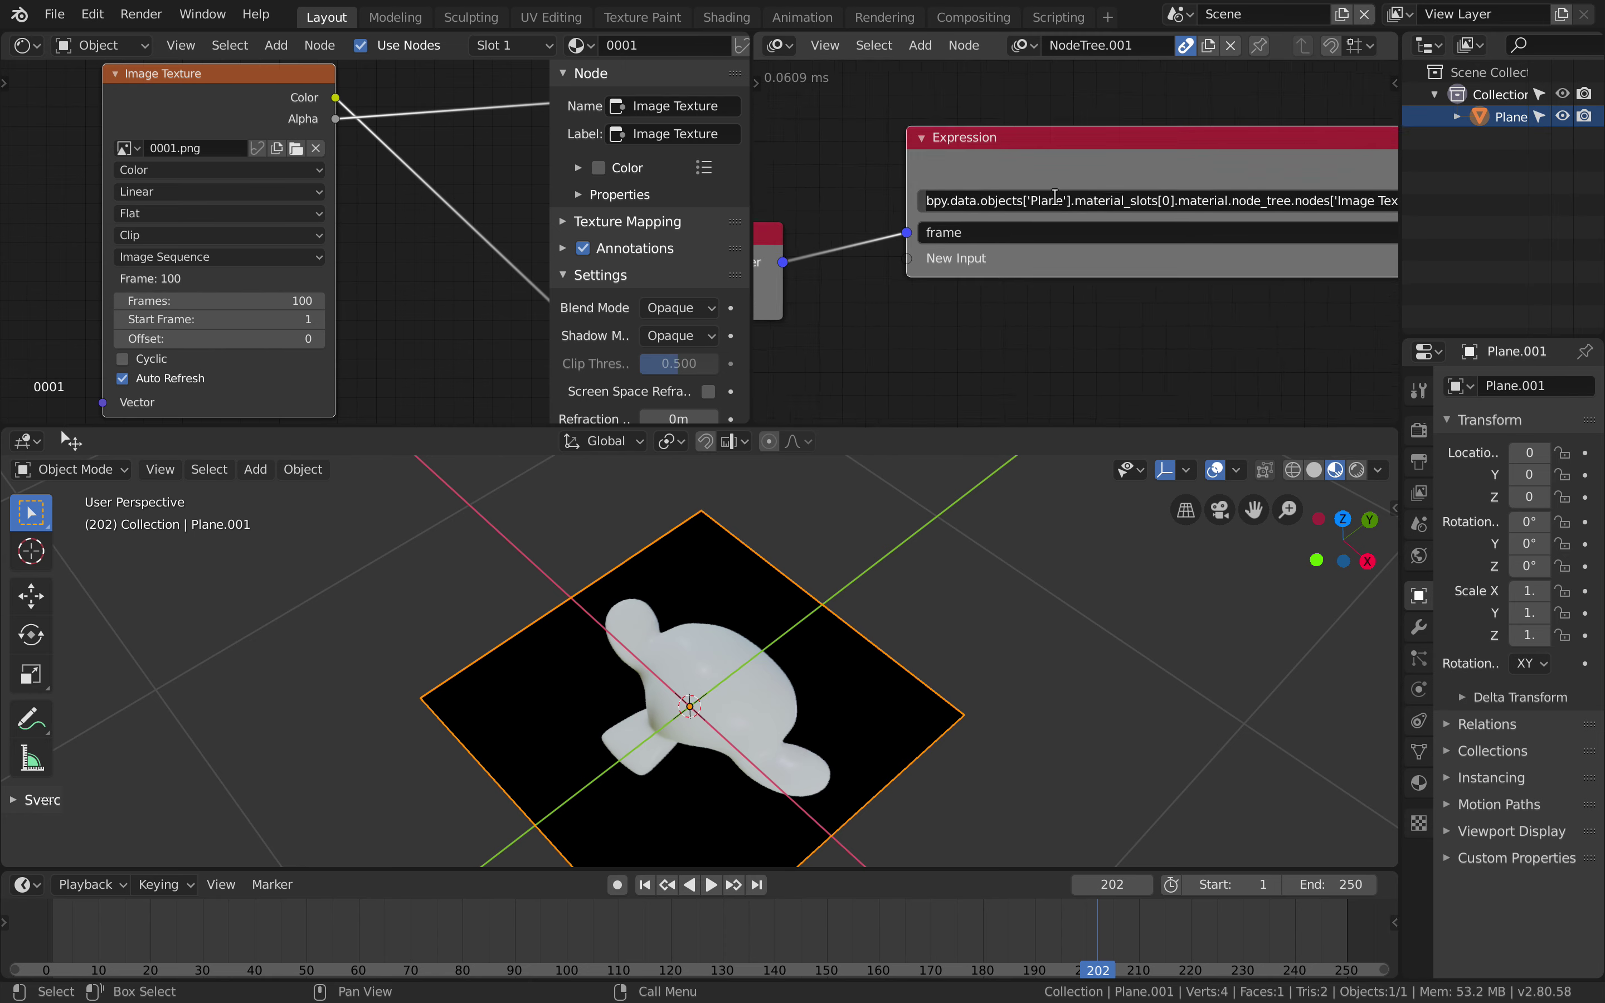
click(1048, 199)
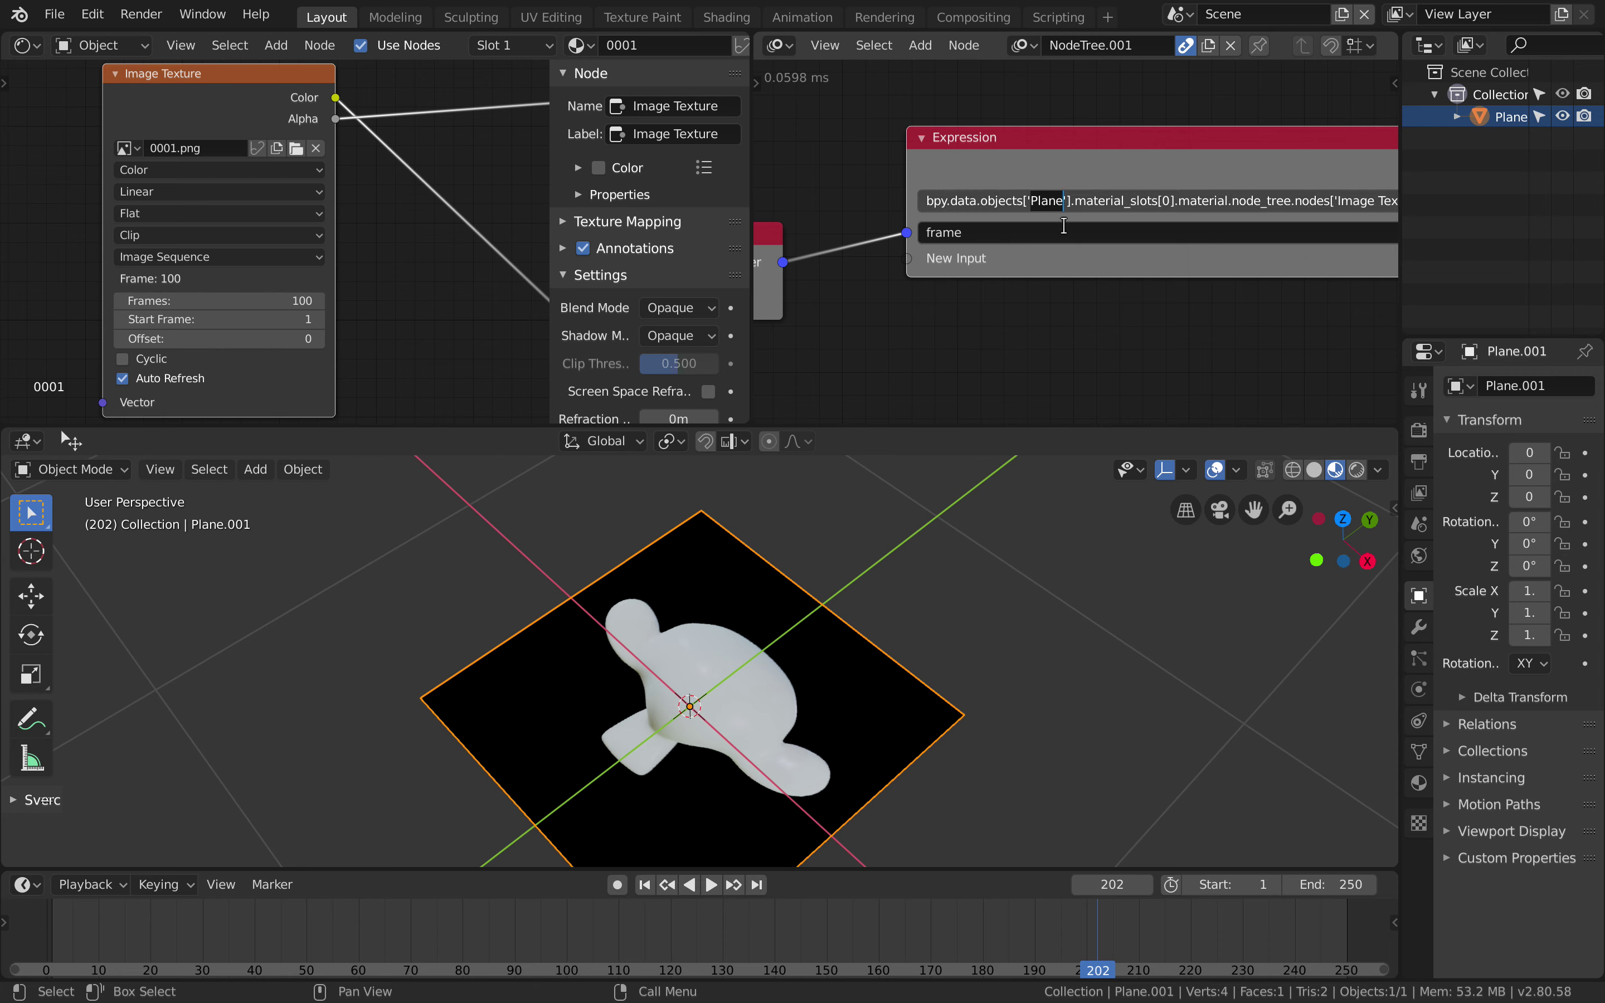
key(Return)
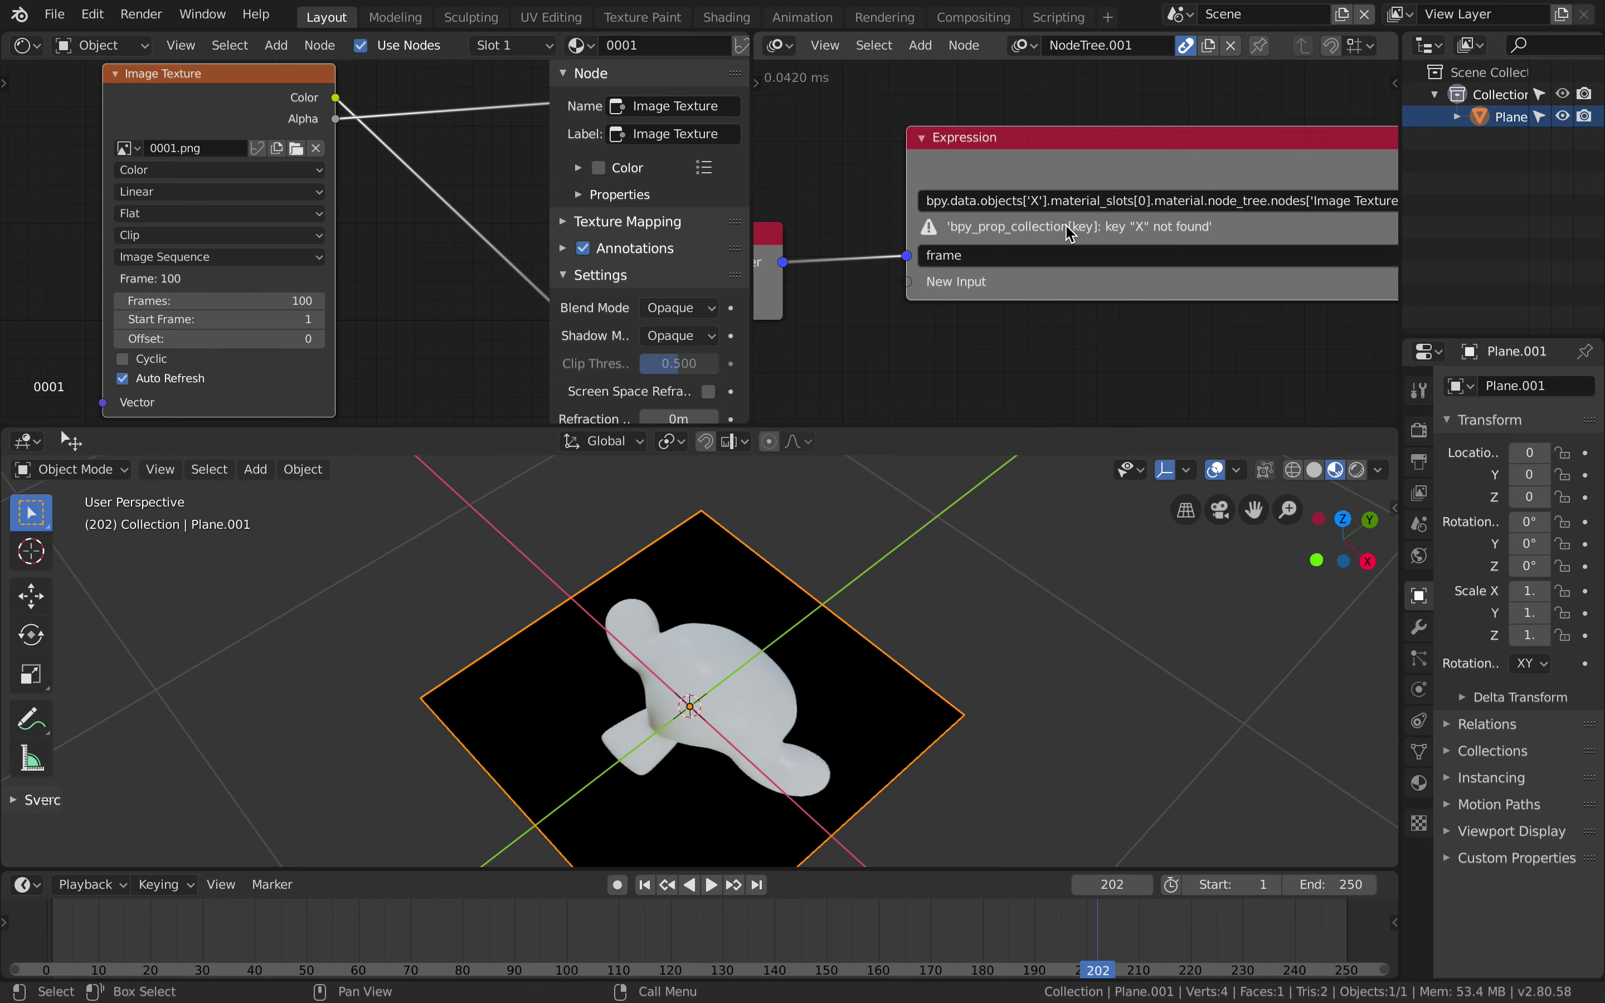
Step: Restore the object name 'Plane' in the Expression node
click(1038, 199)
click(1039, 199)
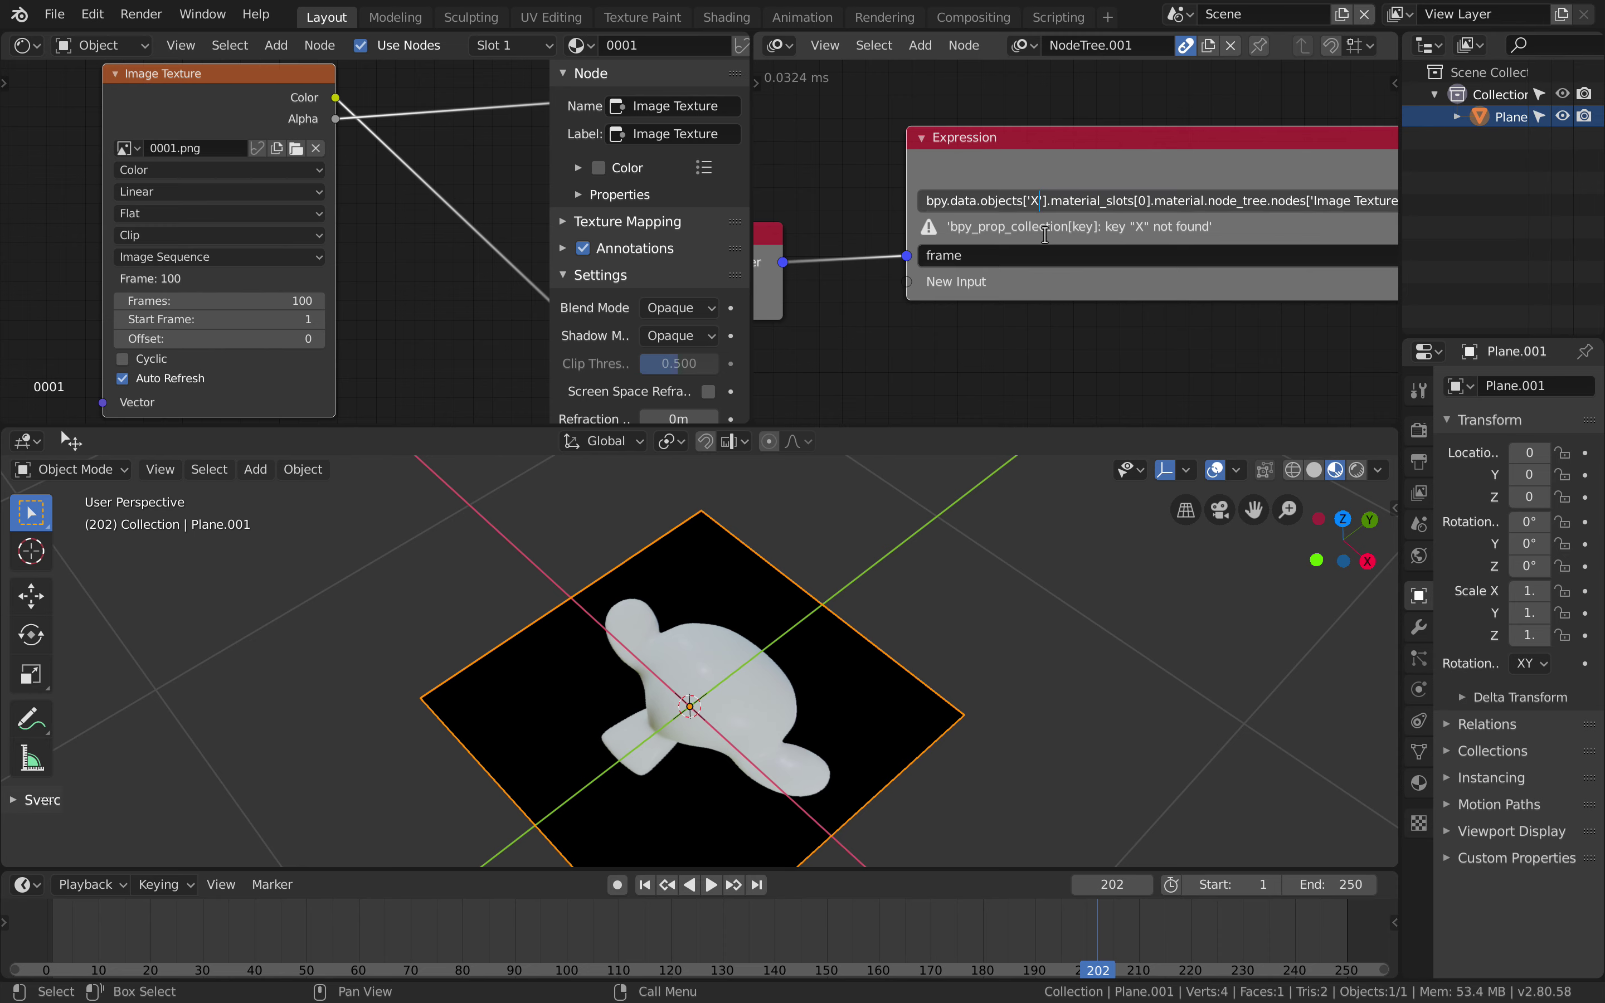
text(Plane)
key(Return)
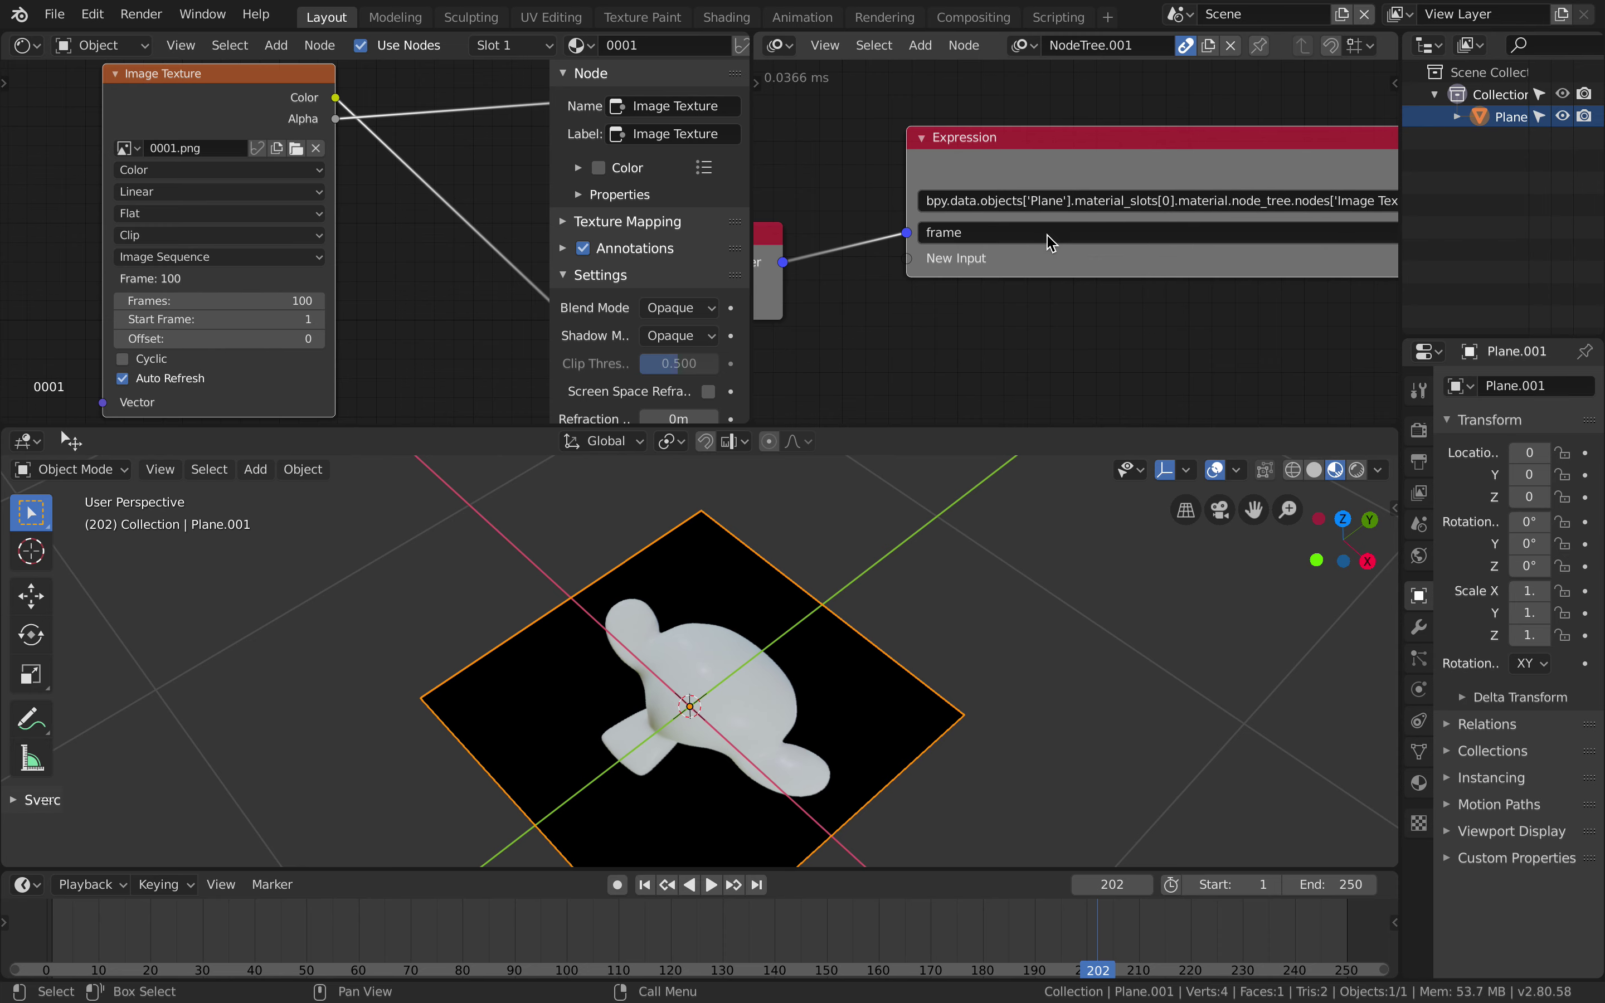
Step: Bring the Integer Input and Subtract nodes into focus and play the animation from the first frame
ctrl+scroll(1083, 216, left, 5)
ctrl+scroll(1085, 216, left, 4)
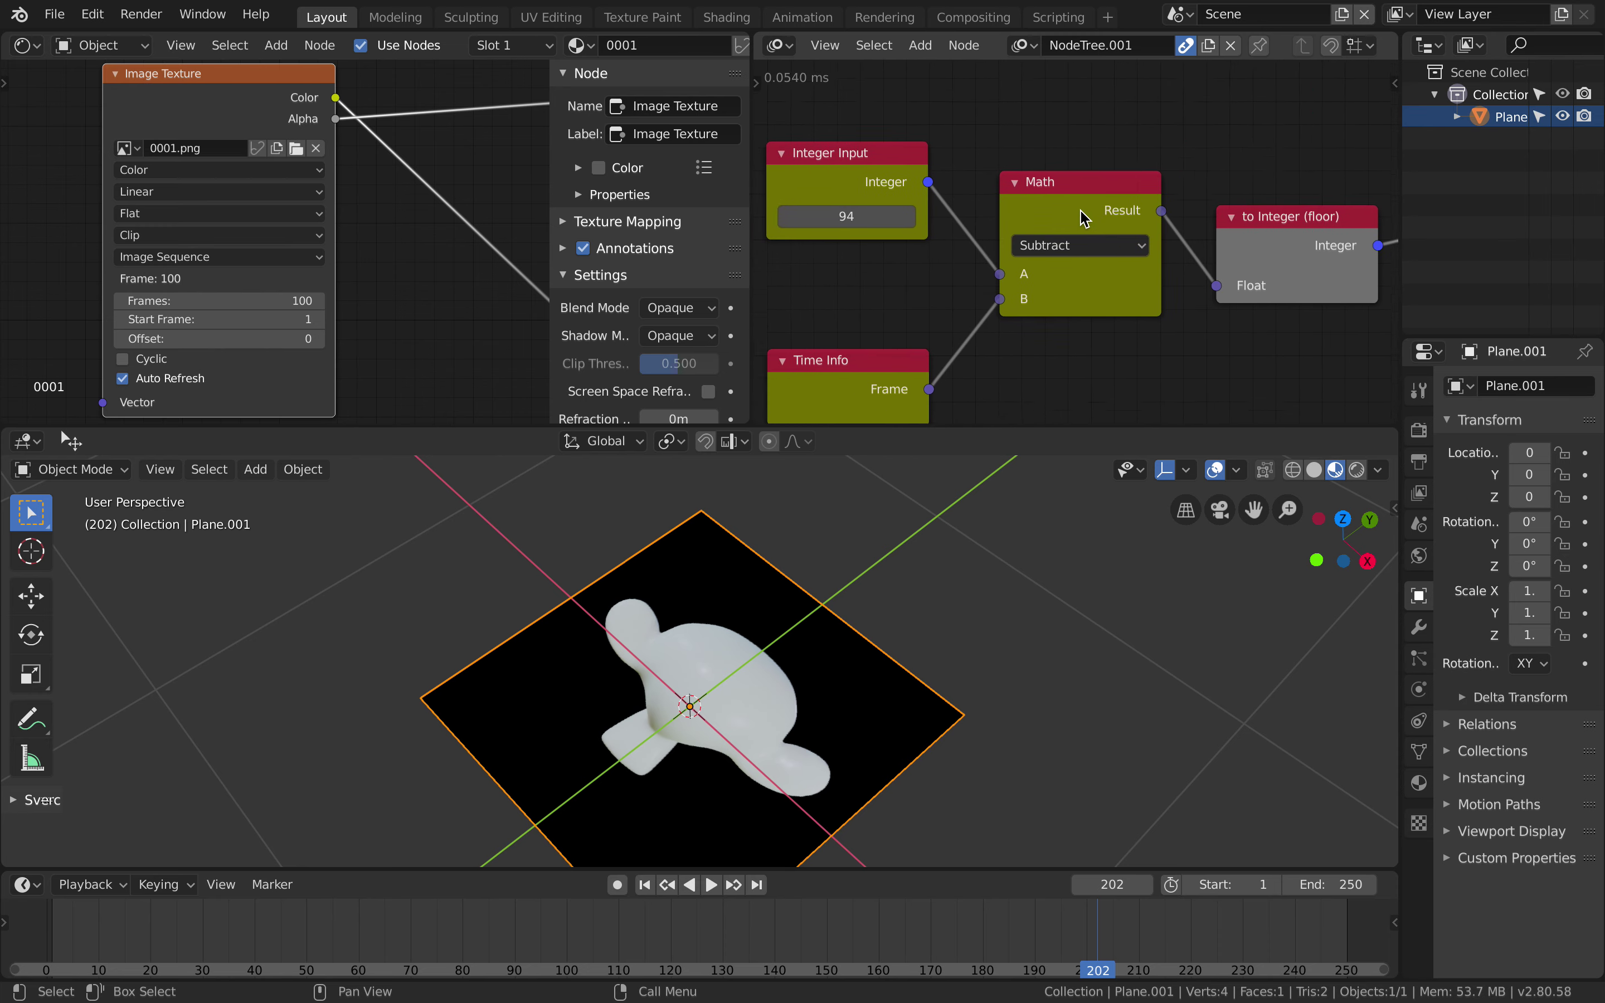
click(646, 886)
click(708, 885)
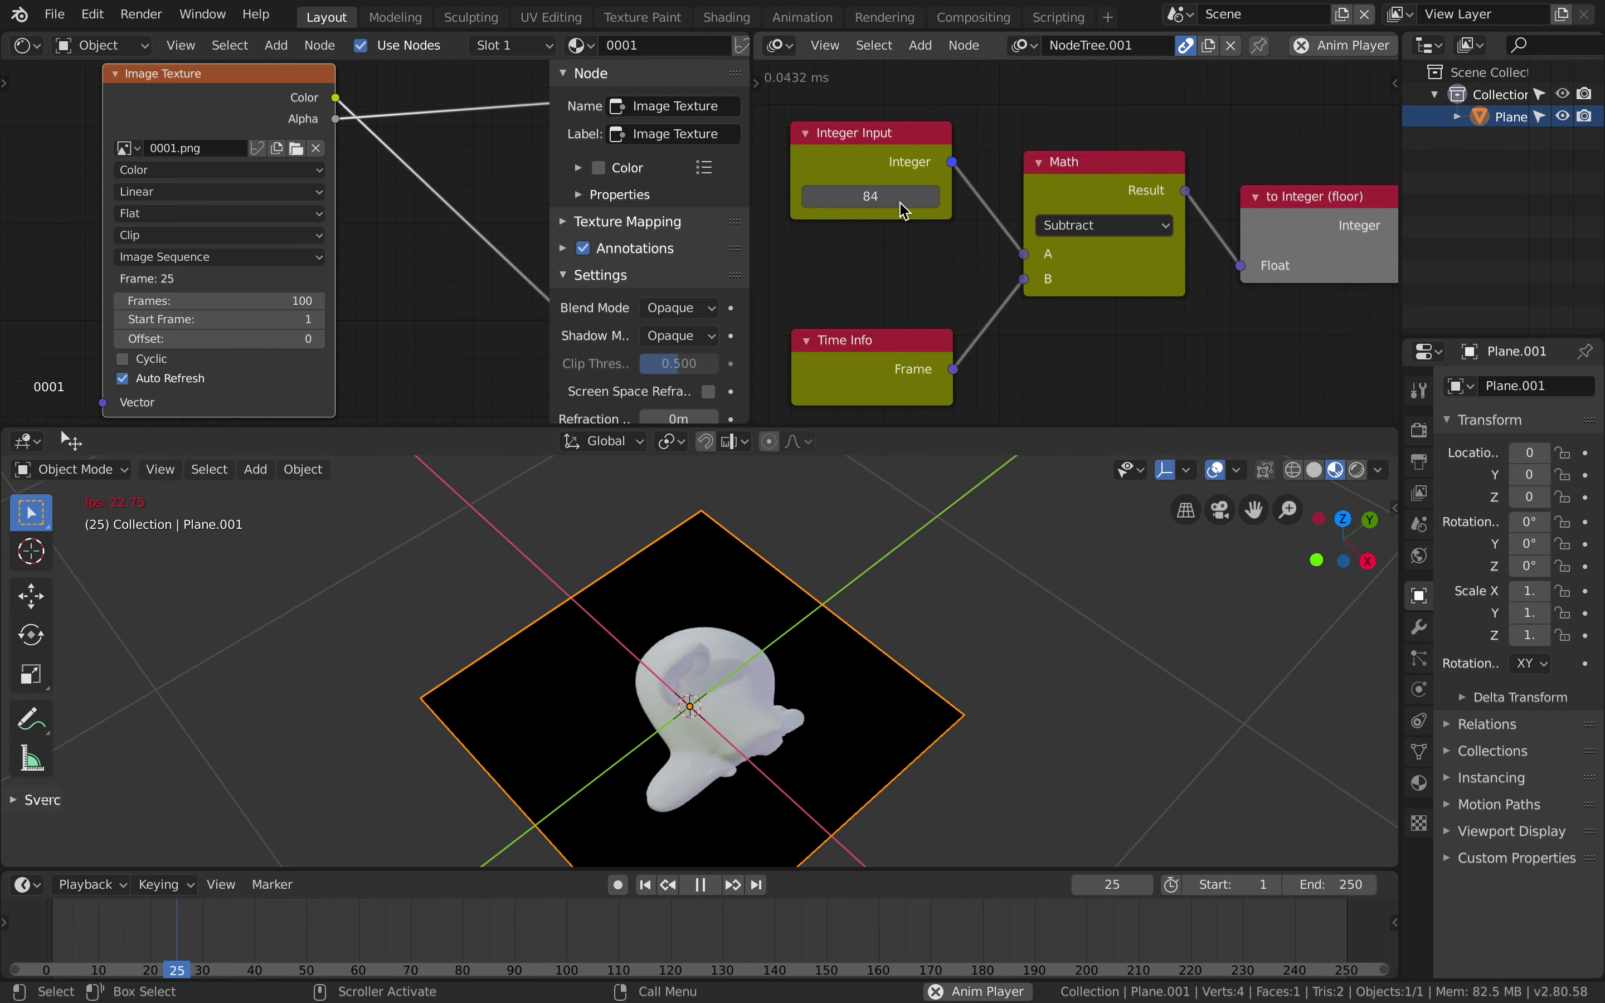
Step: Set the Integer Input node to 128 and bring the Expression node at the end of the chain into view
drag(900, 201, 988, 202)
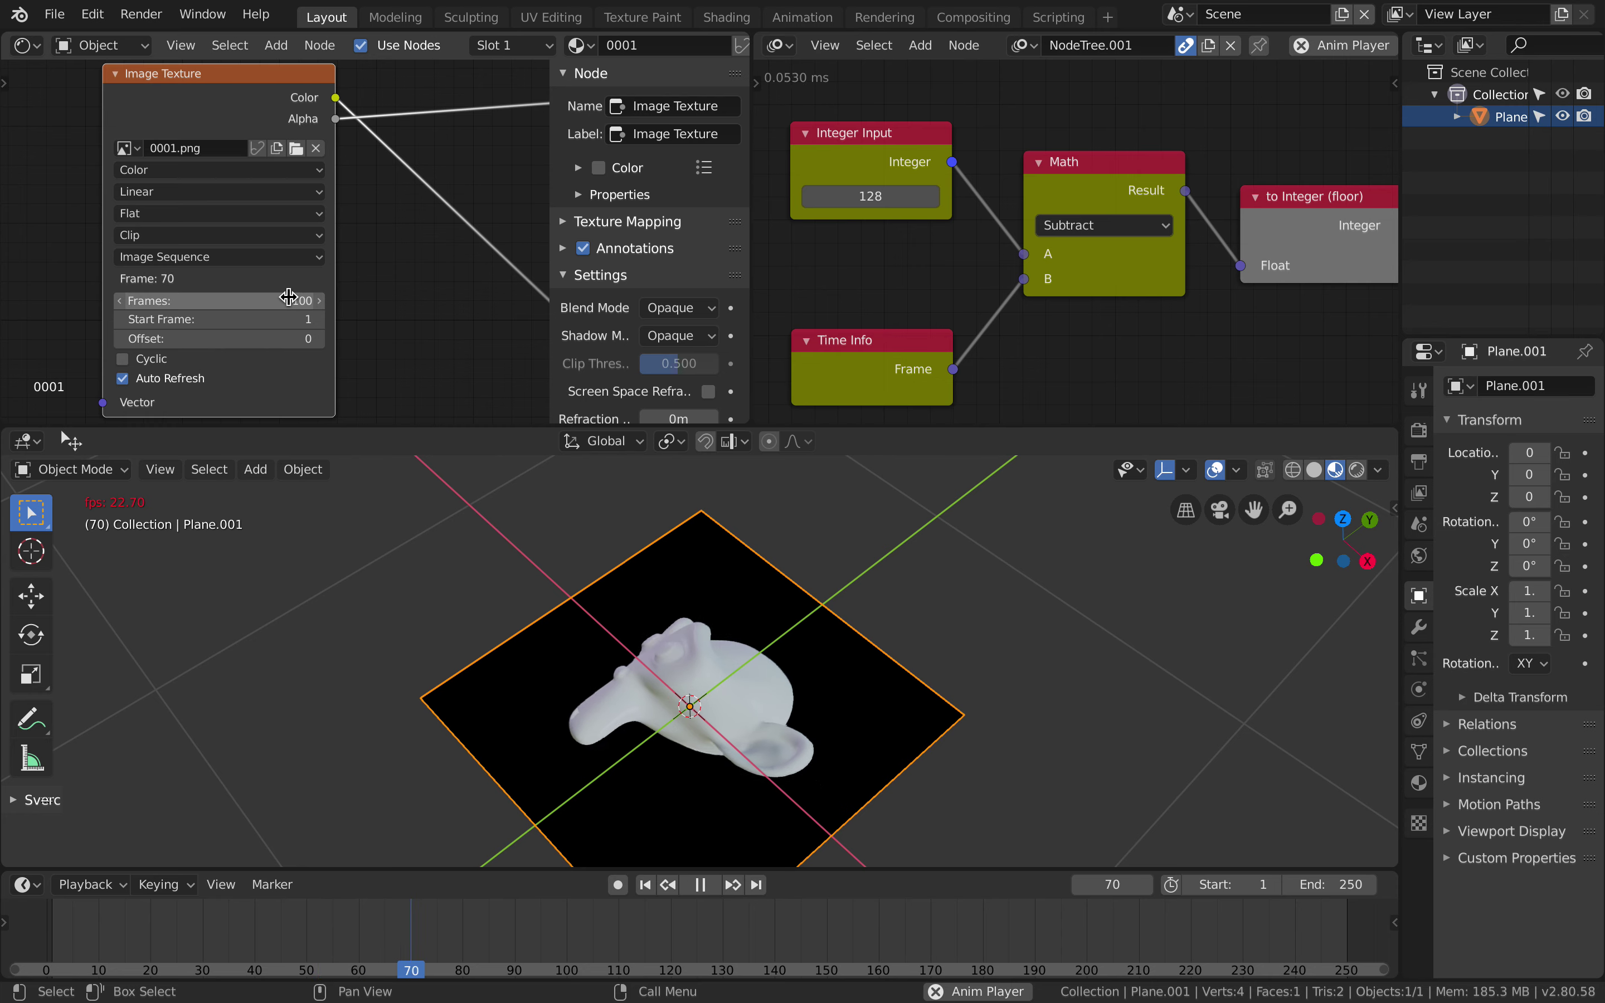
scroll(876, 266, down, 3)
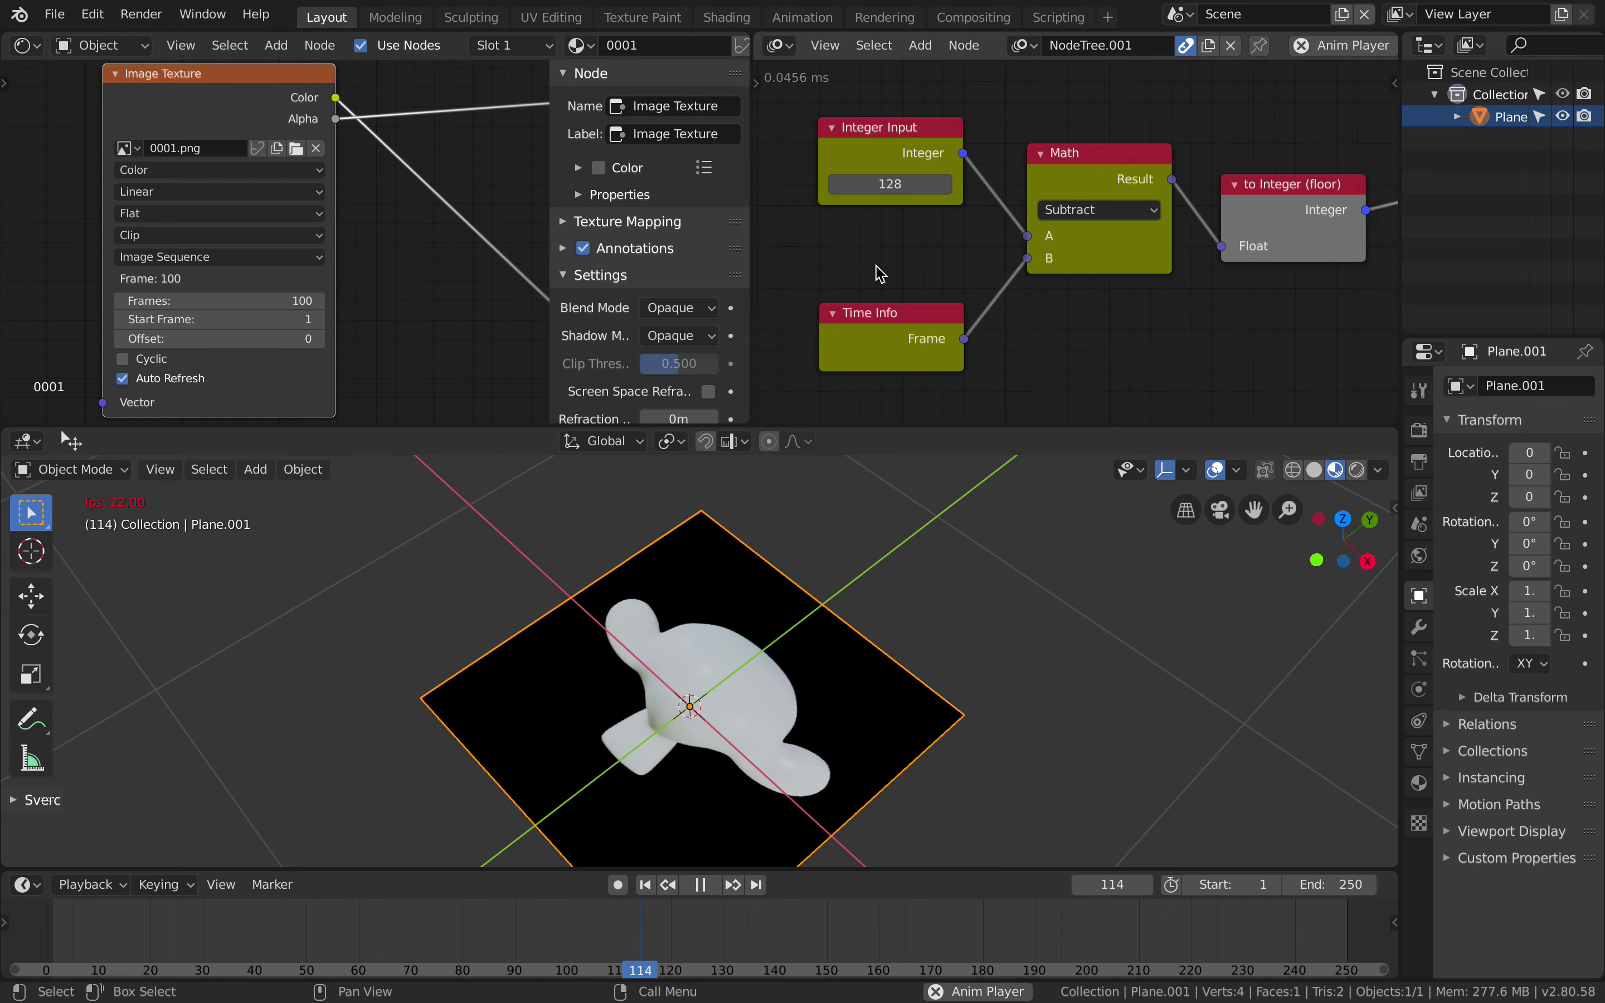
scroll(876, 265, right, 3)
scroll(876, 265, right, 2)
scroll(949, 122, right, 4)
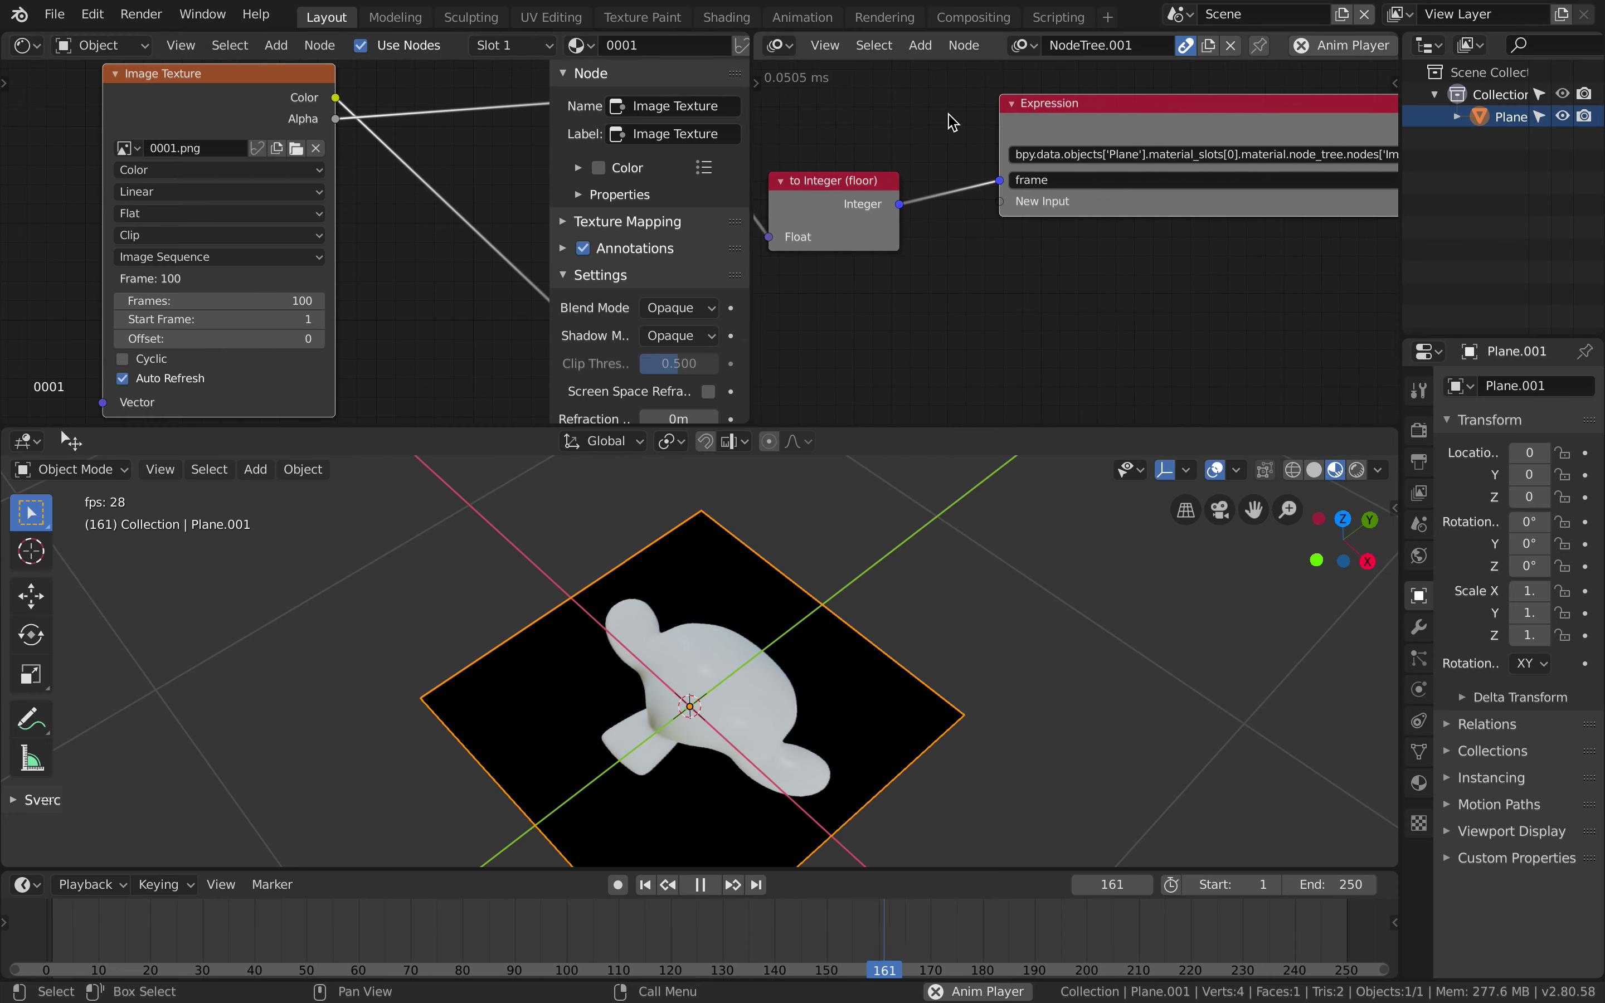
Step: Return to the Integer Input node and set its value to 90 while the animation plays
scroll(949, 236, left, 4)
ctrl+scroll(825, 257, left, 2)
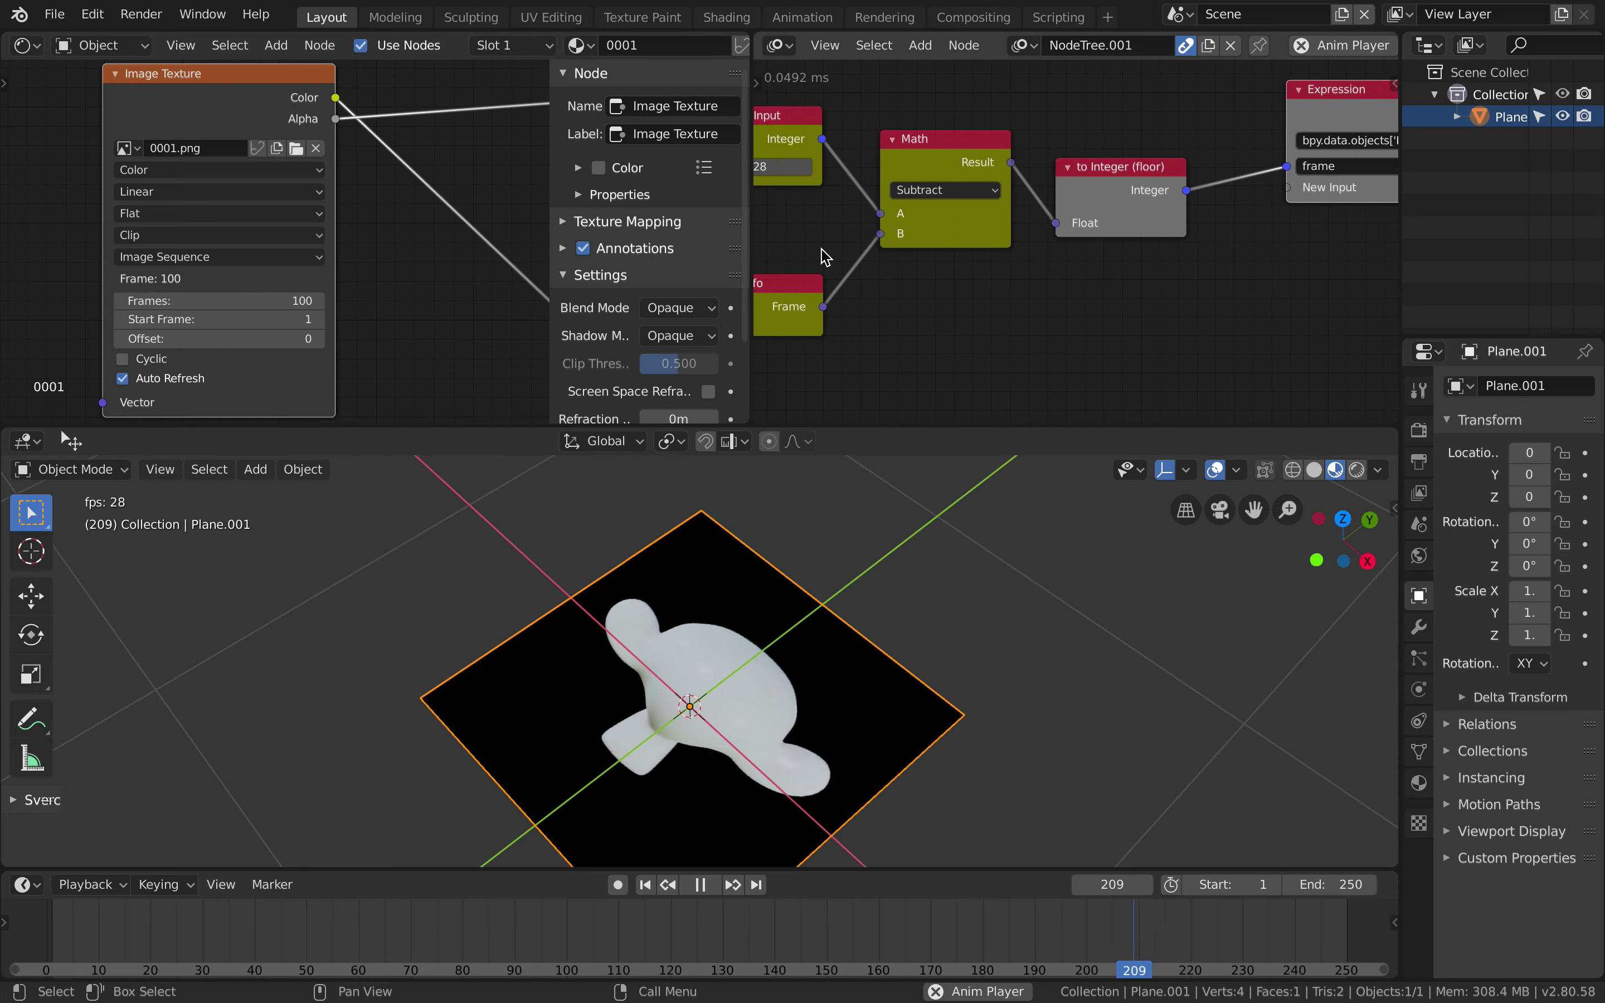
ctrl+scroll(854, 220, left, 2)
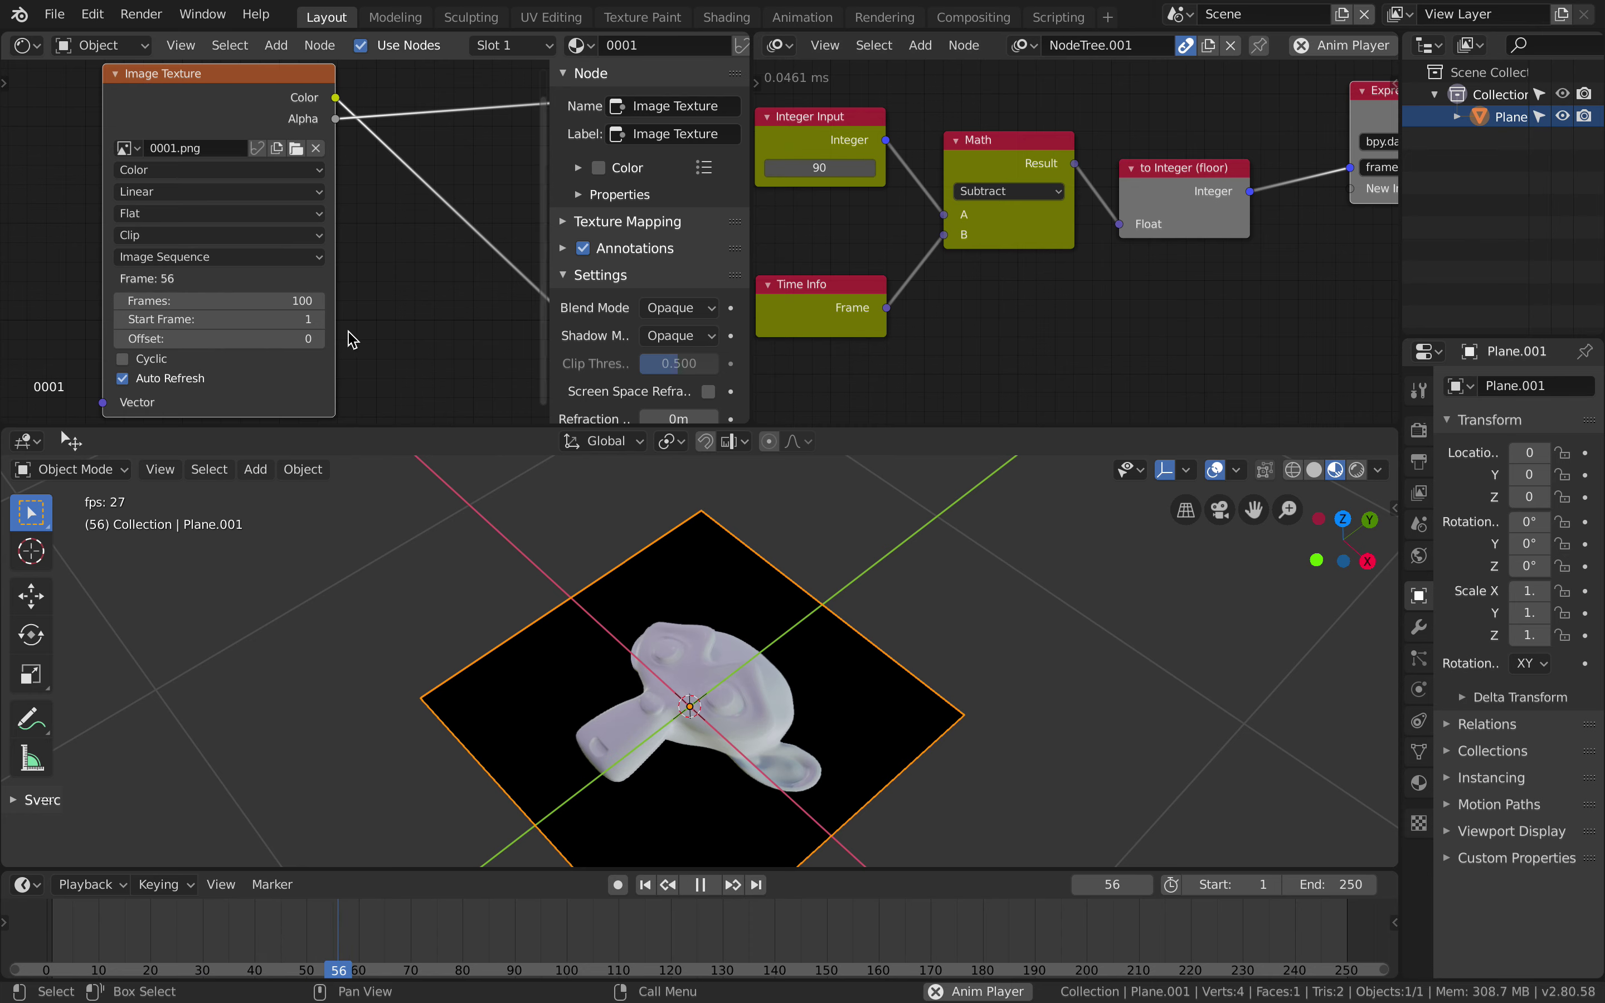
Step: Set the Image Texture node's frame offset to 62 and enable Cyclic for the image sequence
drag(249, 338, 313, 337)
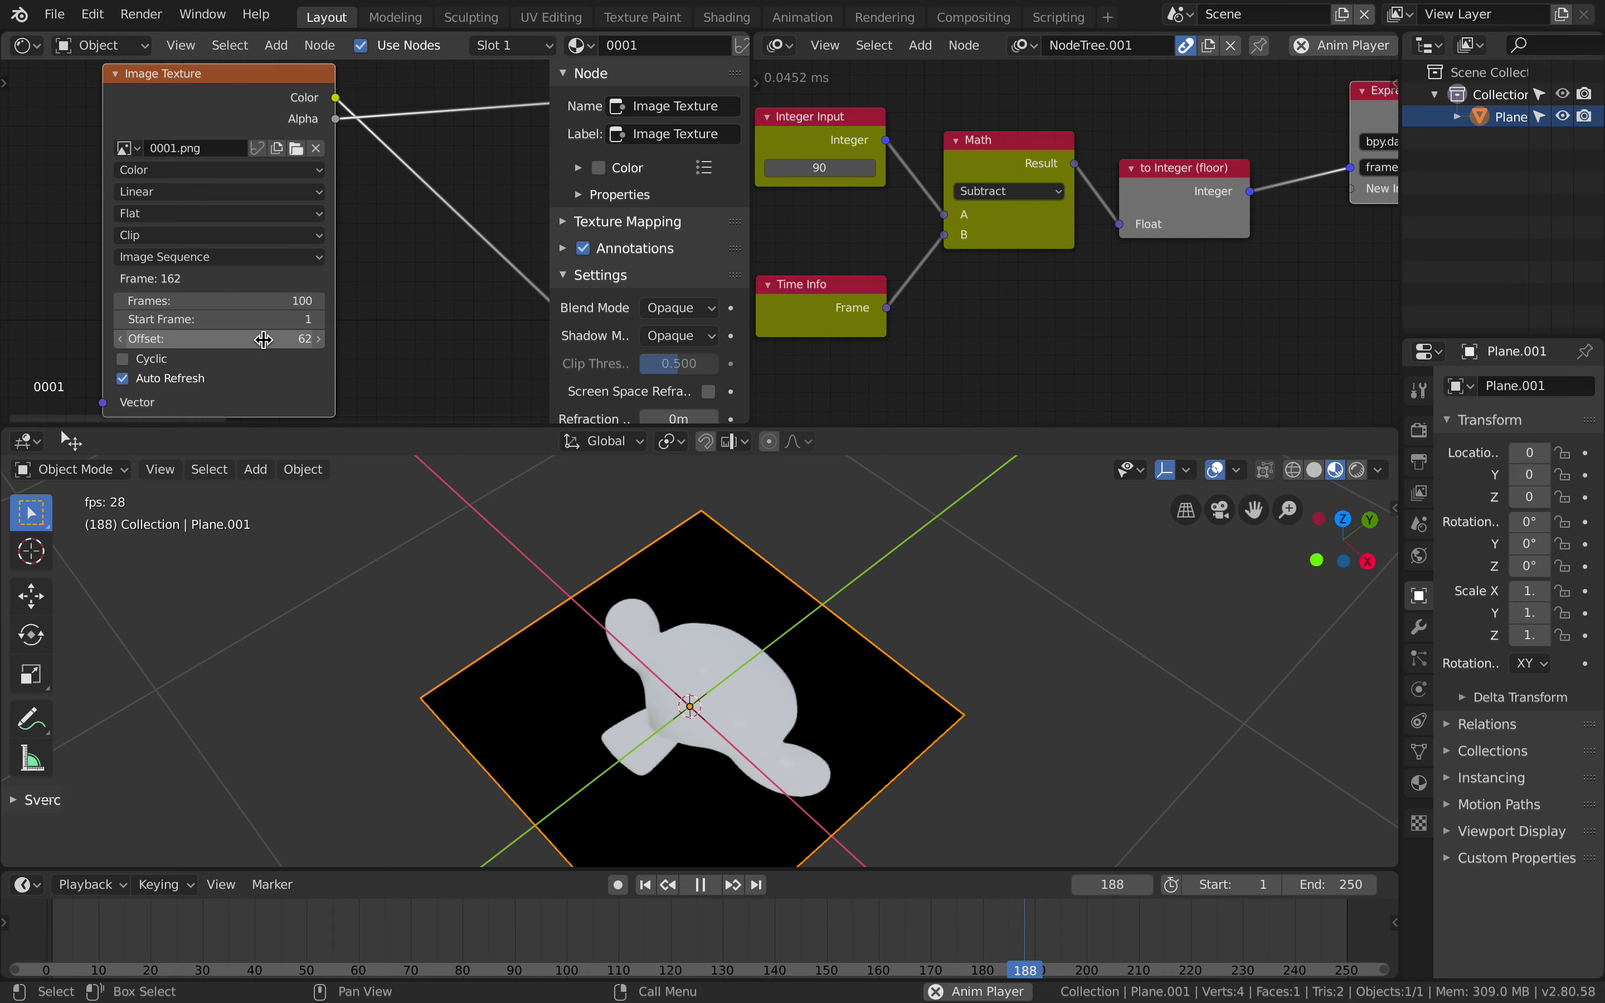
click(159, 359)
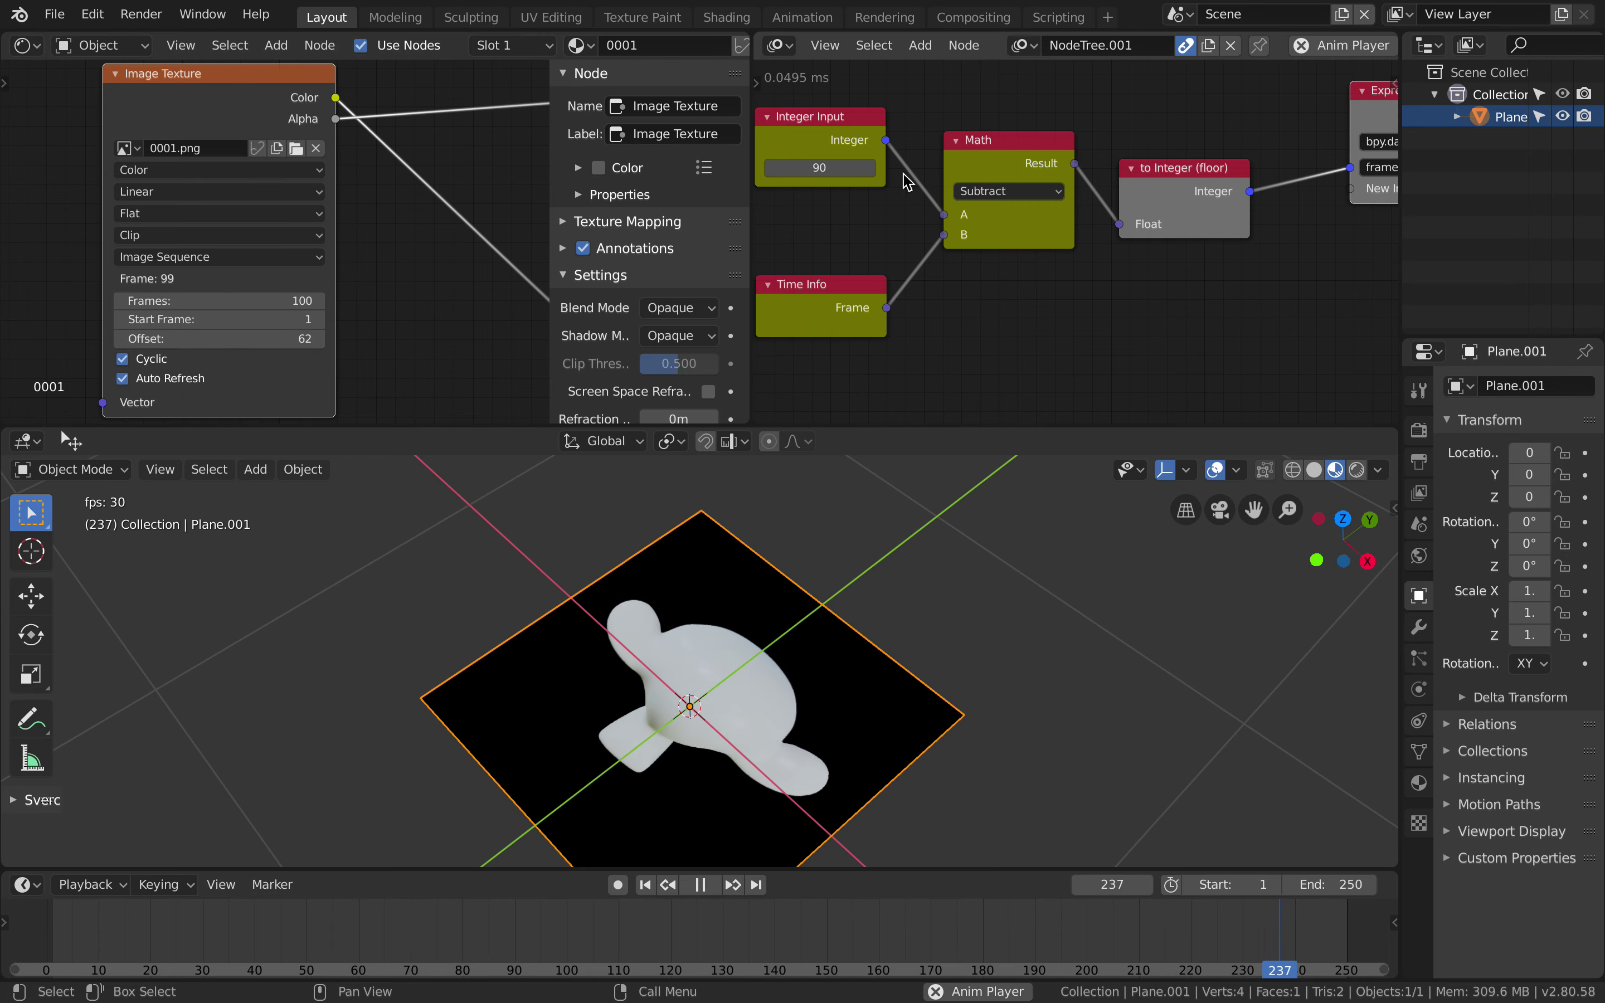
Step: Set the Integer Input node to 68 and switch back from the browser's tweet about skipped-frame sequences to Blender
mouse_move(825, 173)
mouse_down()
mouse_move(848, 174)
mouse_move(735, 174)
mouse_move(796, 174)
mouse_up()
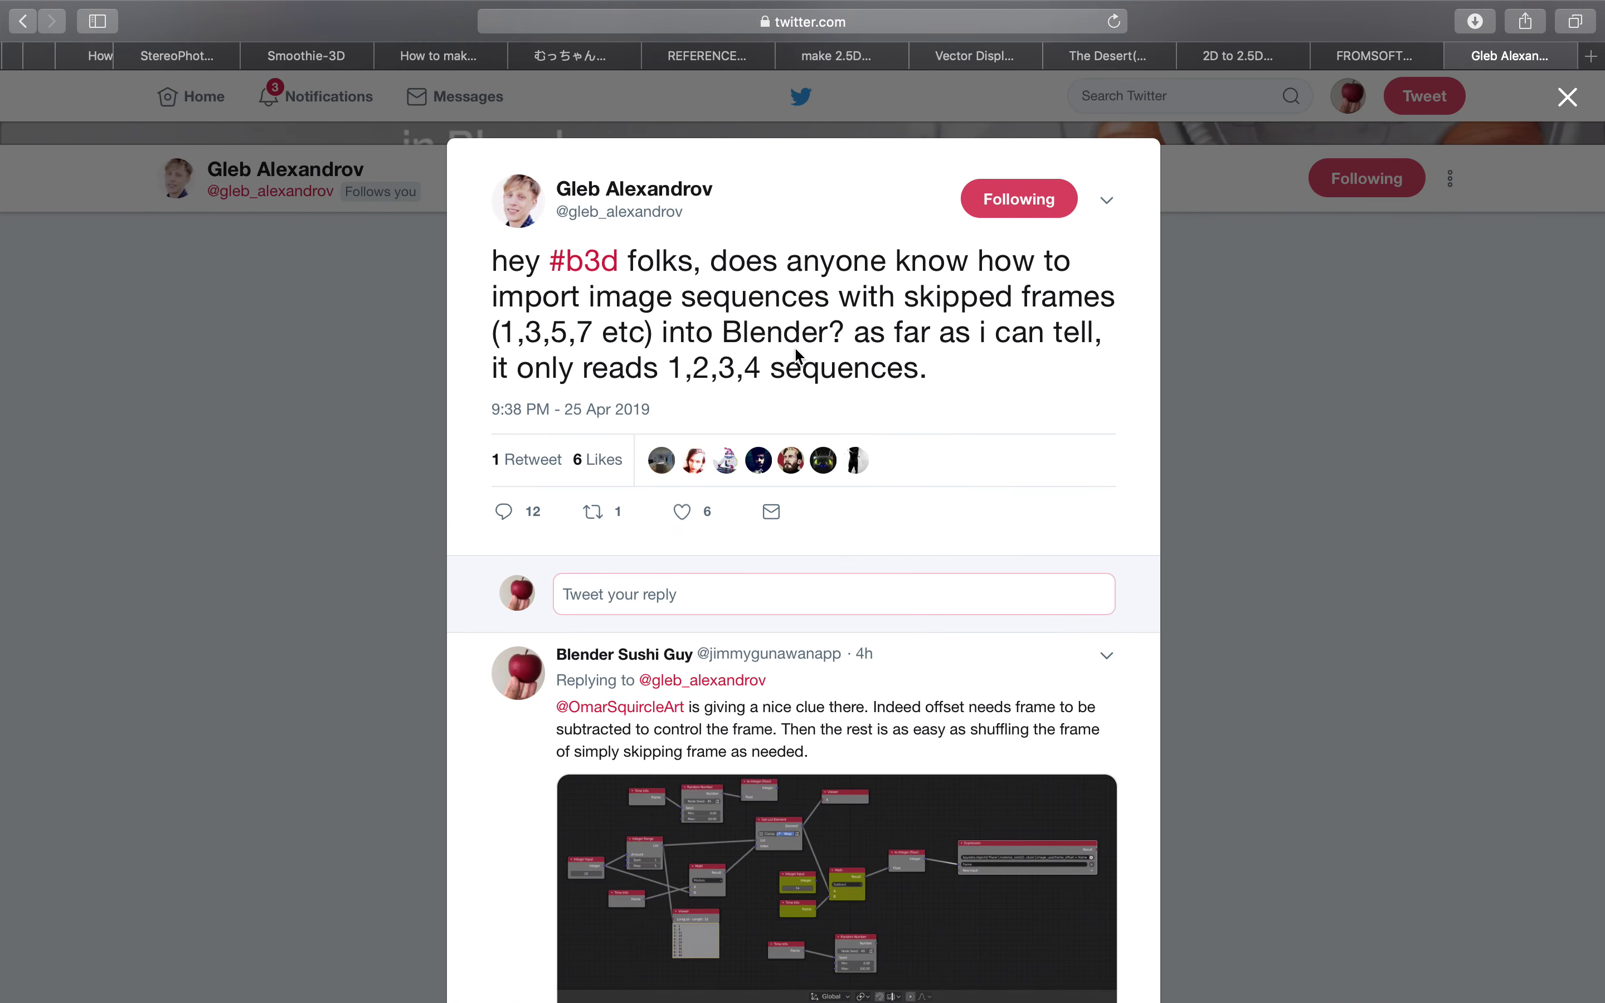
key(ctrl+Left)
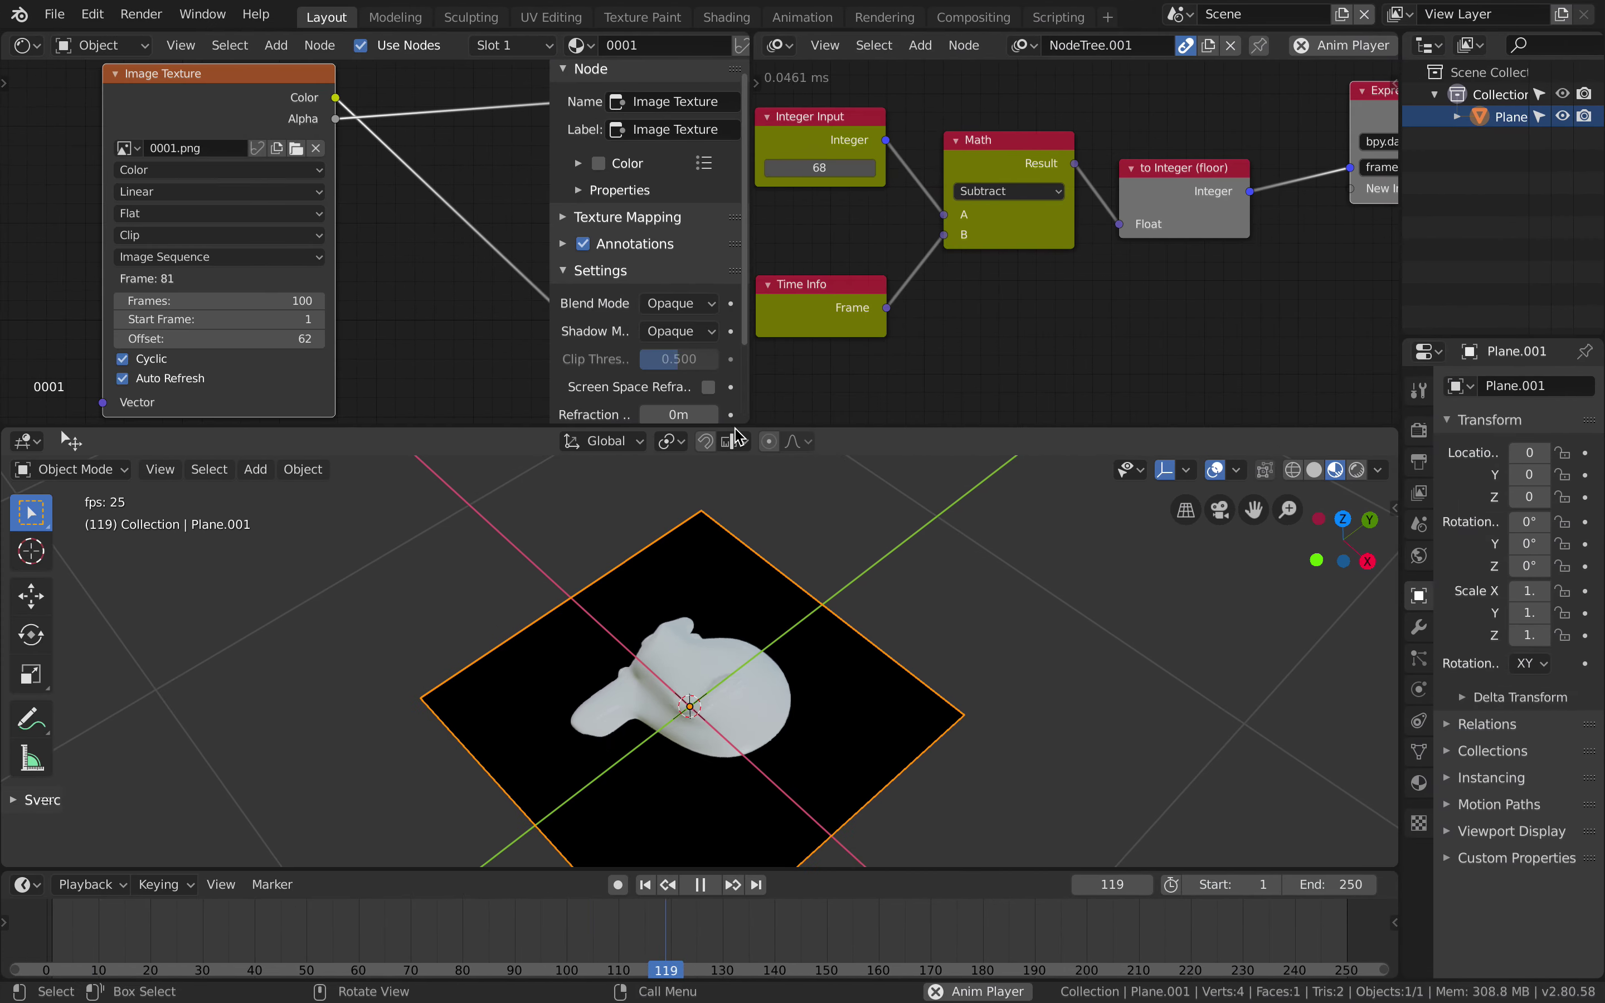